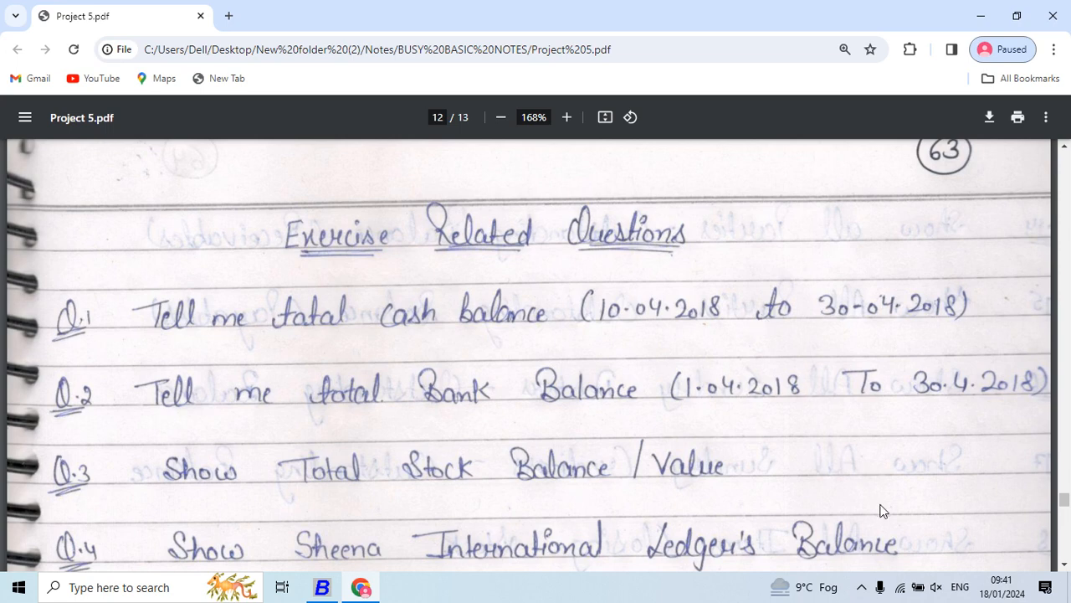
- Review the exercise questions in Project 5.pdf and switch to Busy
scroll(880, 511, "down", 2)
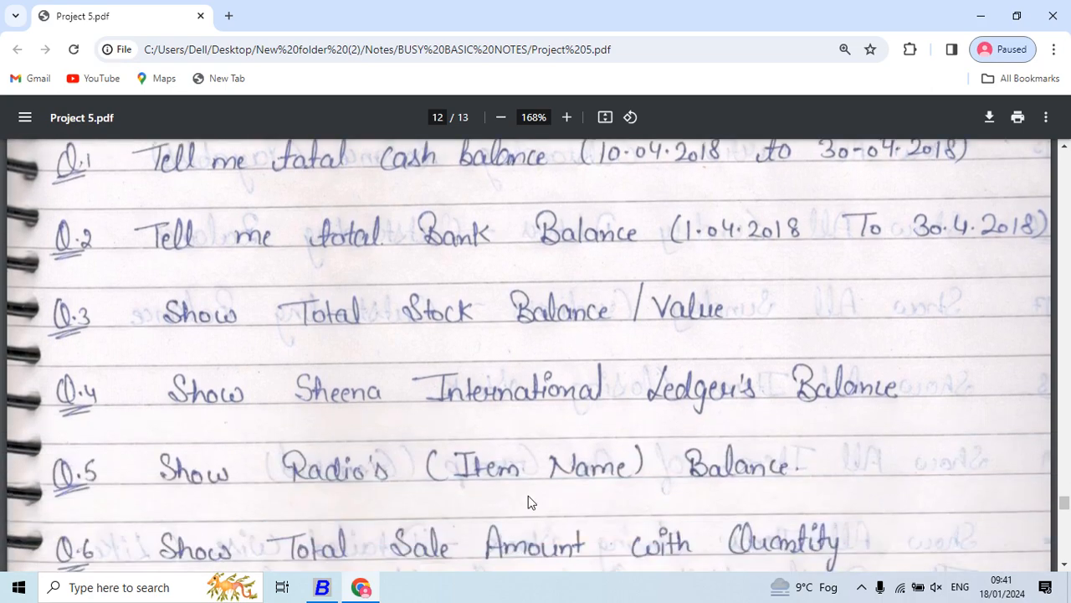
scroll(528, 501, "up", 4)
scroll(528, 501, "down", 2)
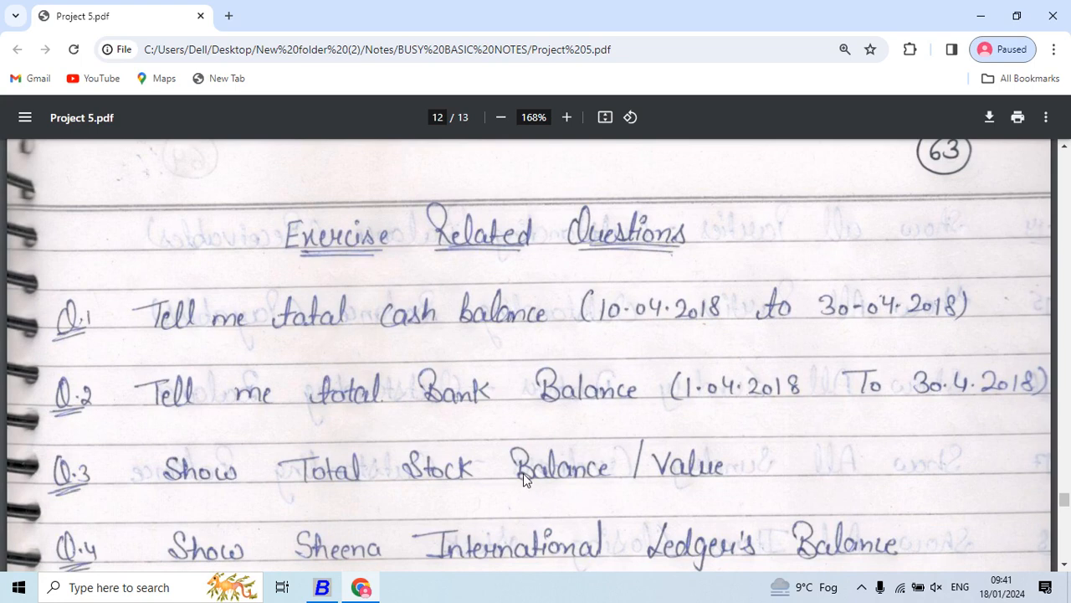
scroll(523, 473, "down", 1)
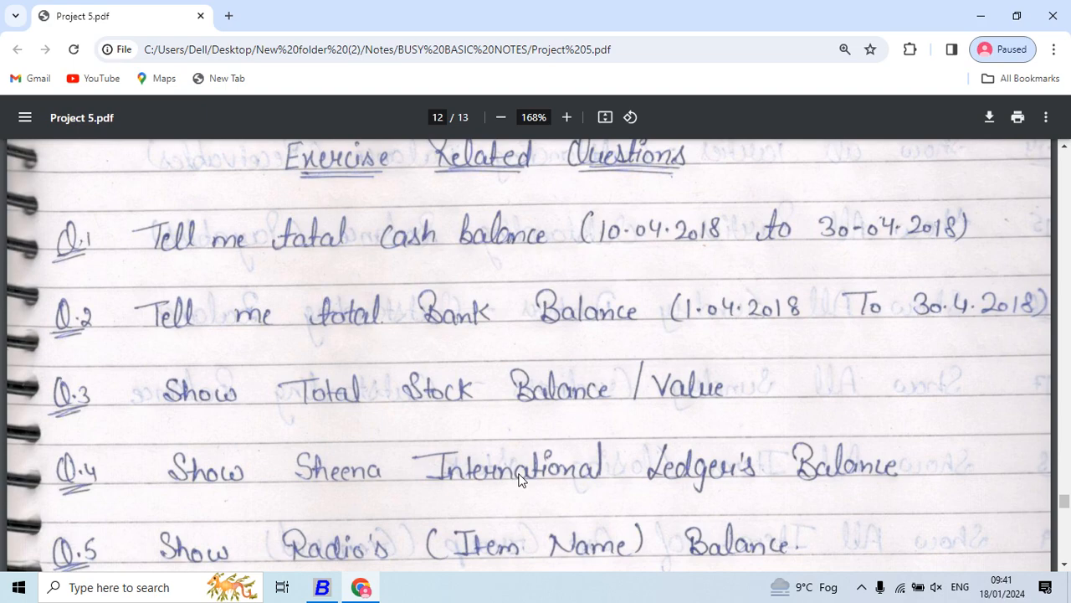
key("alt+Tab")
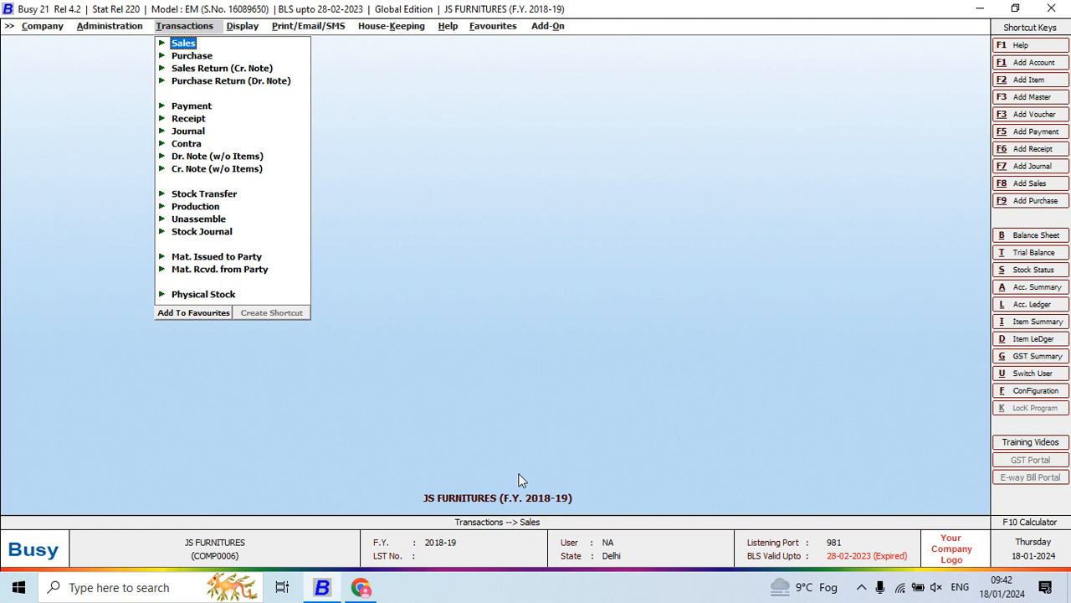
- Start an Account Ledger report for Cash with starting date 01-04-2018 and check the period asked for in the Project 5.pdf exercise
key("alt+l")
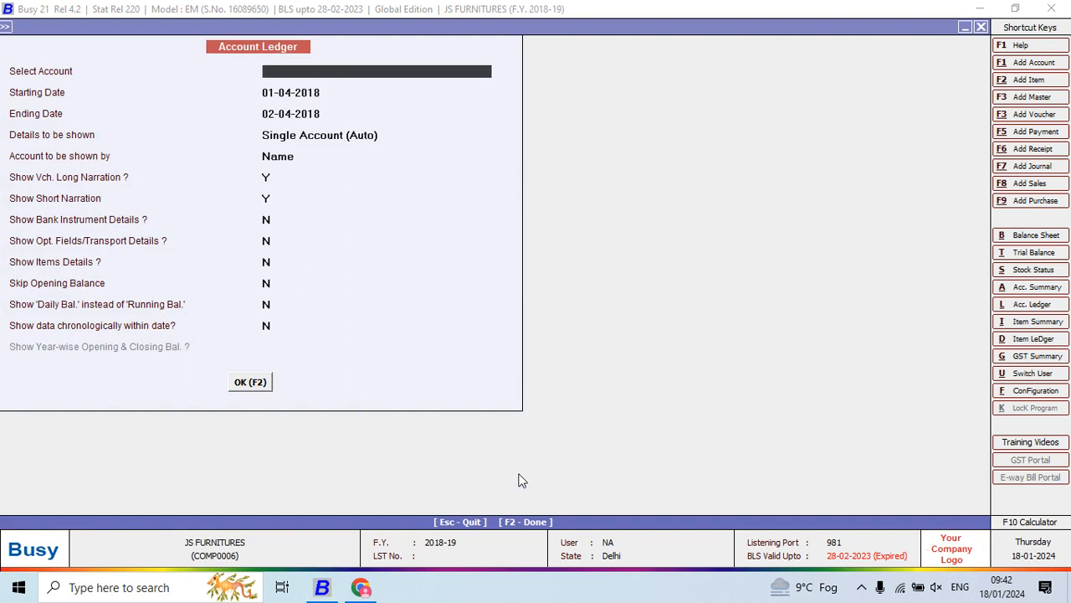
type("CAS")
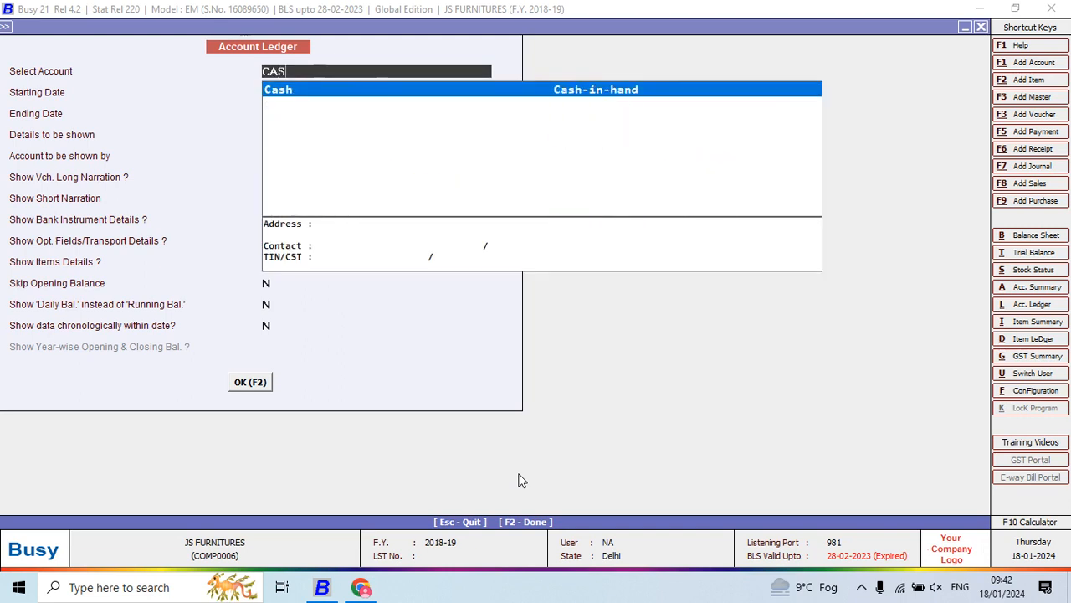
key("Return")
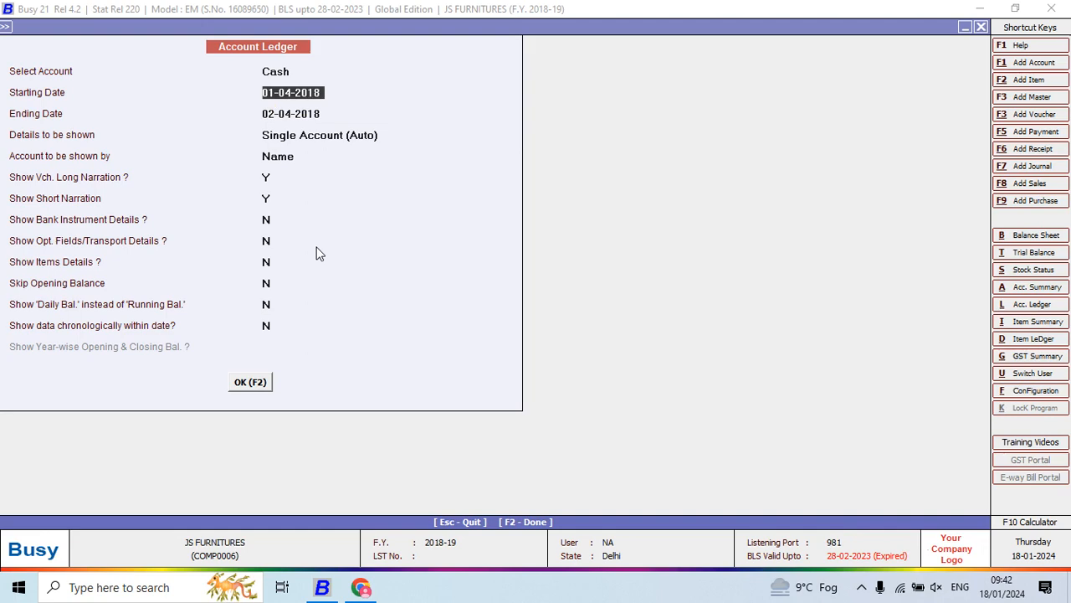
key("Return")
key("alt+Tab")
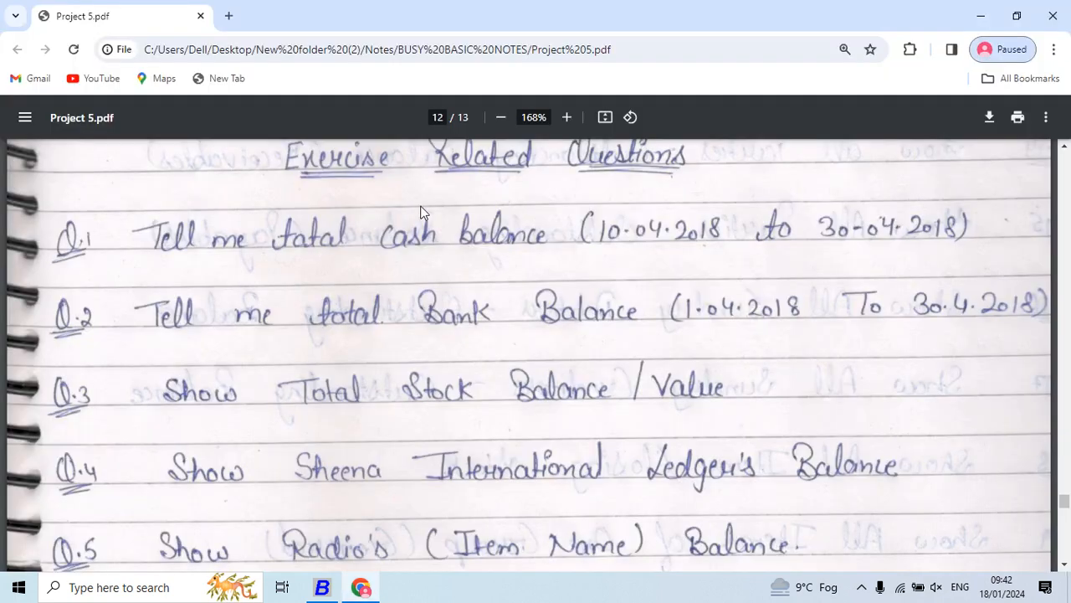
key("alt+Tab")
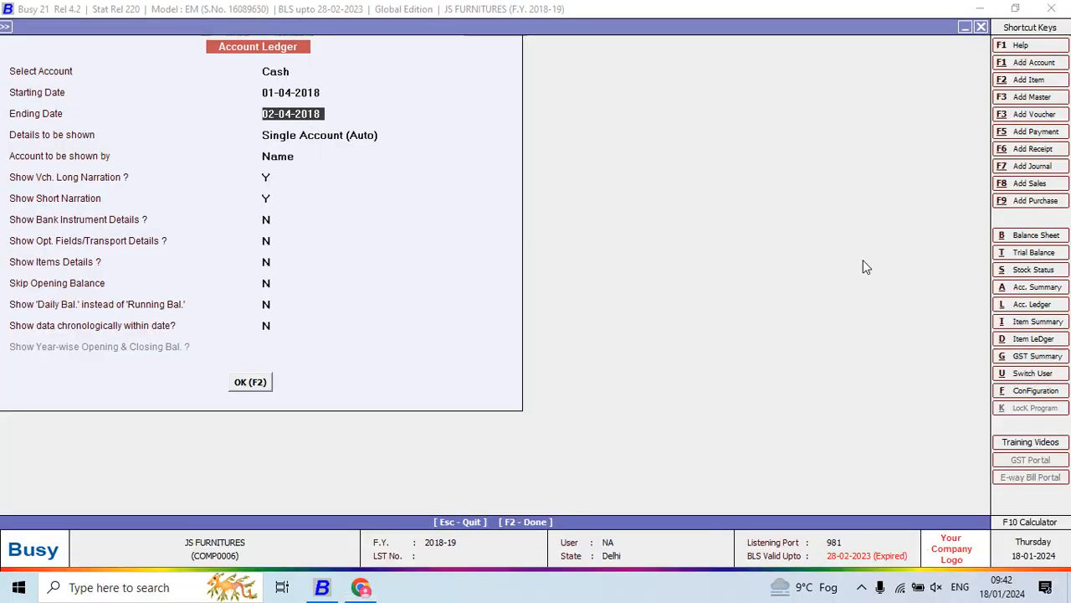
- Set the ledger's ending date to 30-04-2018 and keep the single-account and name display options
key("Return")
key("Escape")
type("30.")
type("4")
key("Return")
key("Return")
- Turn off the long and short narration and display the Cash ledger
key("Return")
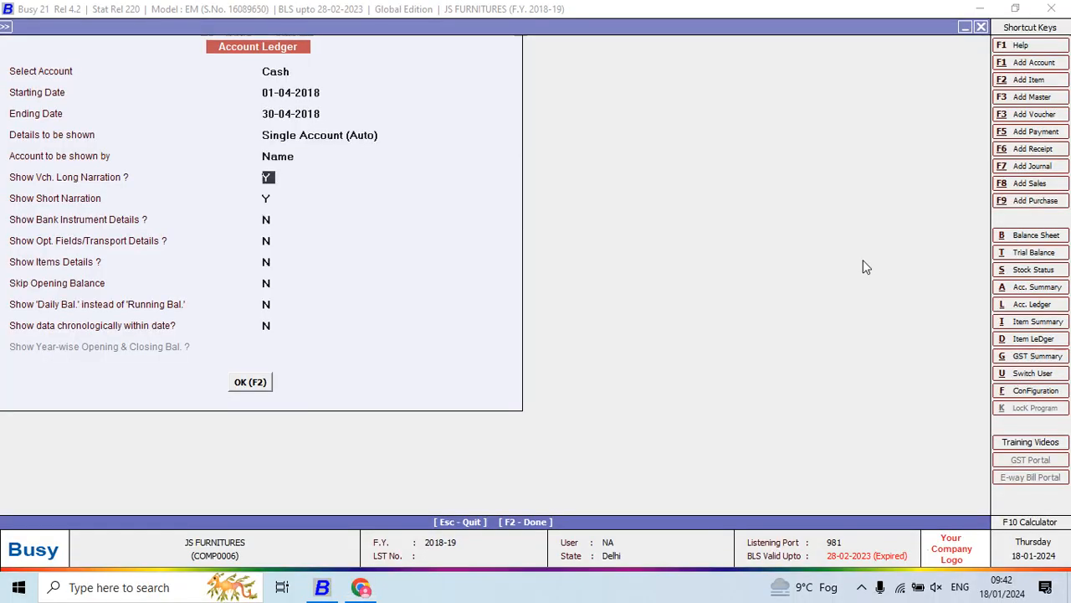
type("n")
key("Return")
type("n")
key("Return")
key("F2")
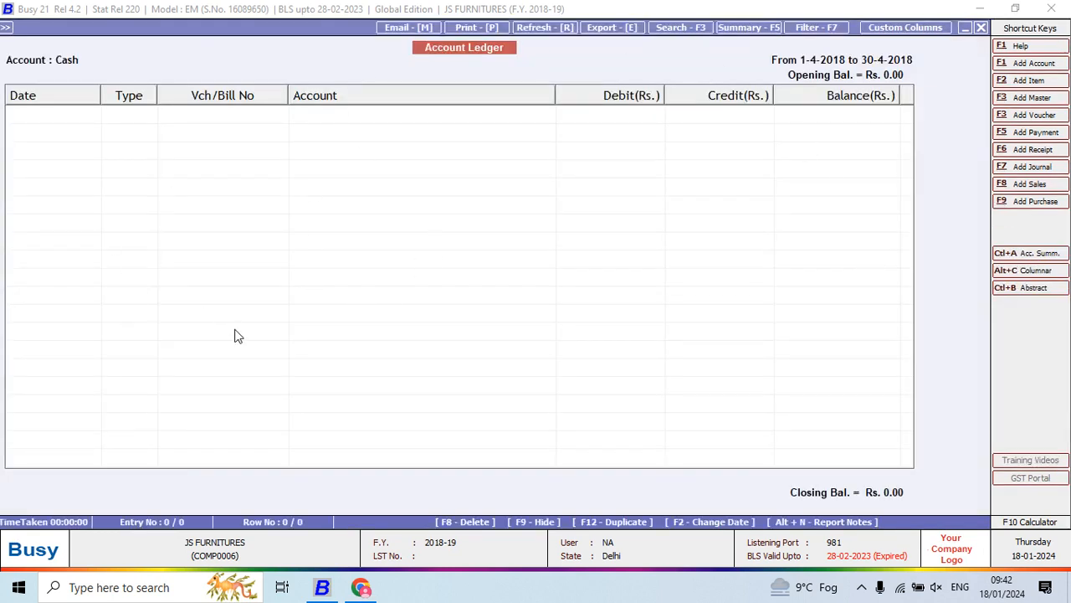
left_click(861, 591)
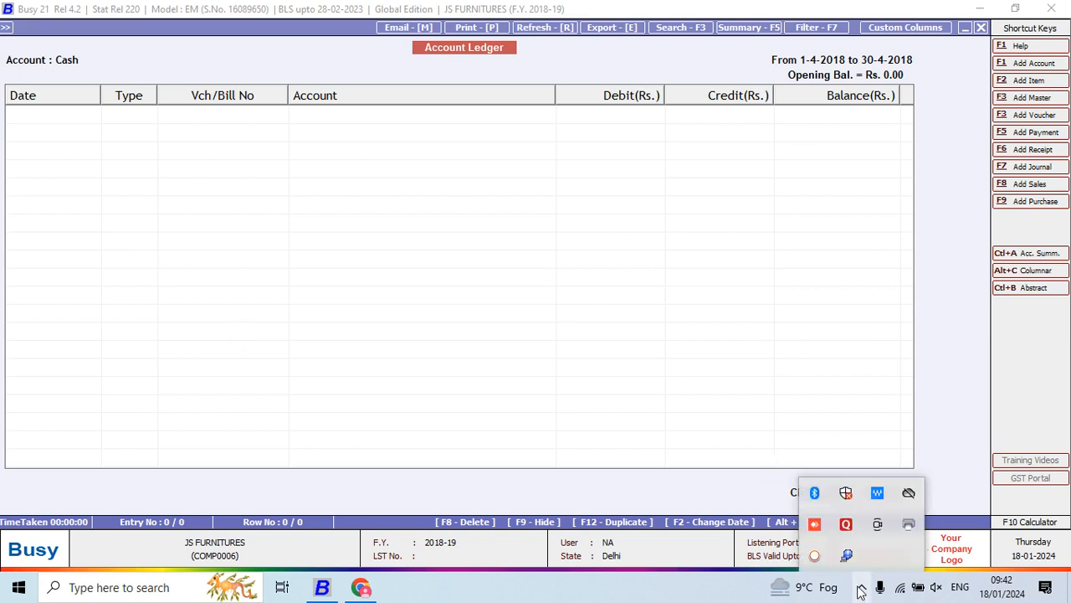
left_click(816, 558)
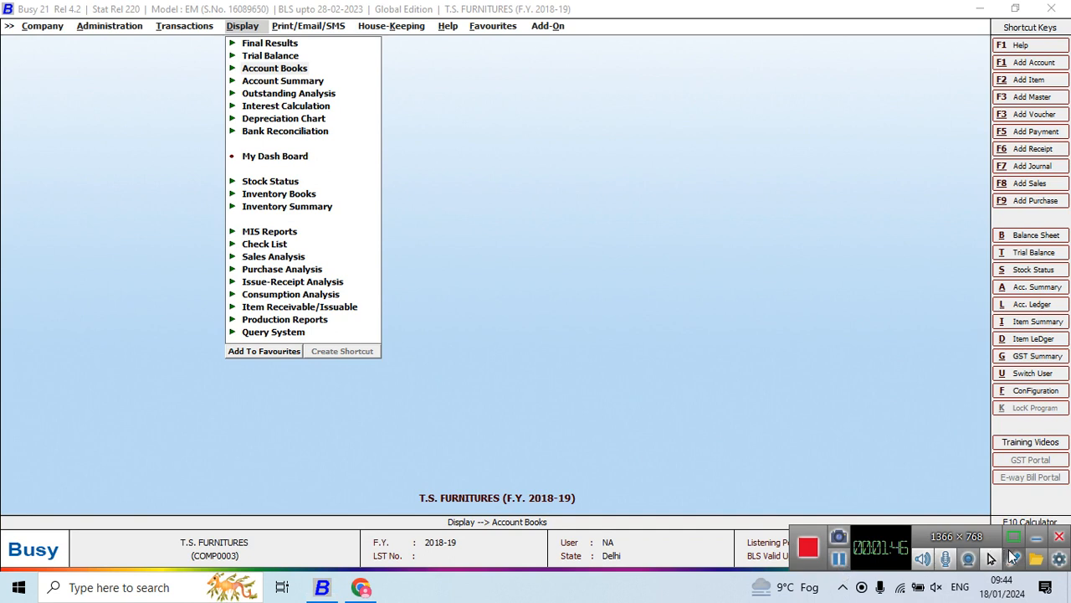
left_click(1038, 537)
left_click(627, 337)
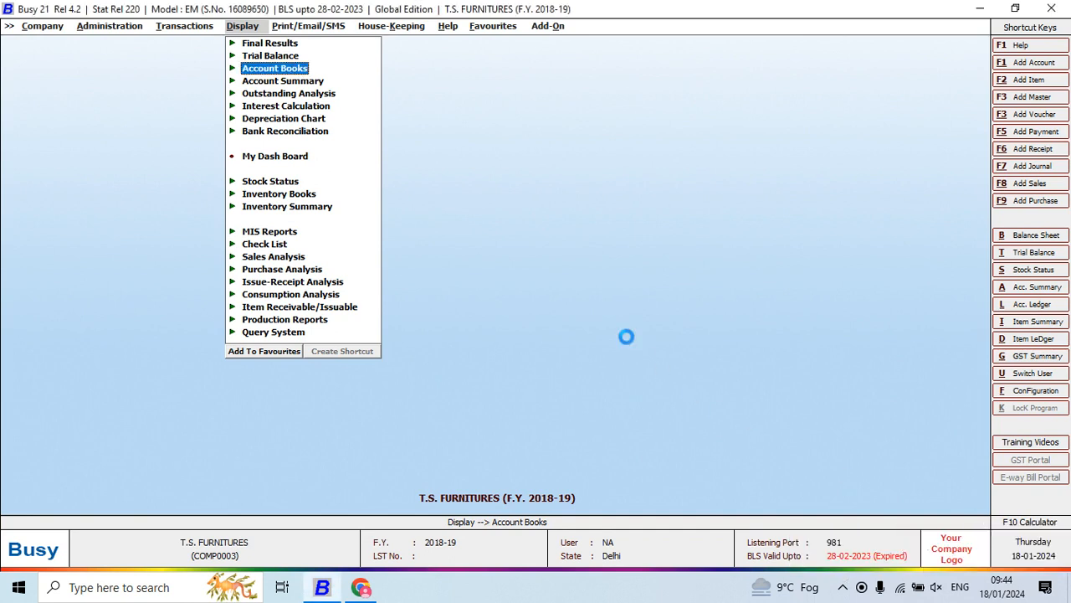
- Start an Account Ledger report for Cash in T.S. FURNITURES, covering 01-04-2018 to 22-05-2018 as a single account shown by name
key("alt+l")
key("Return")
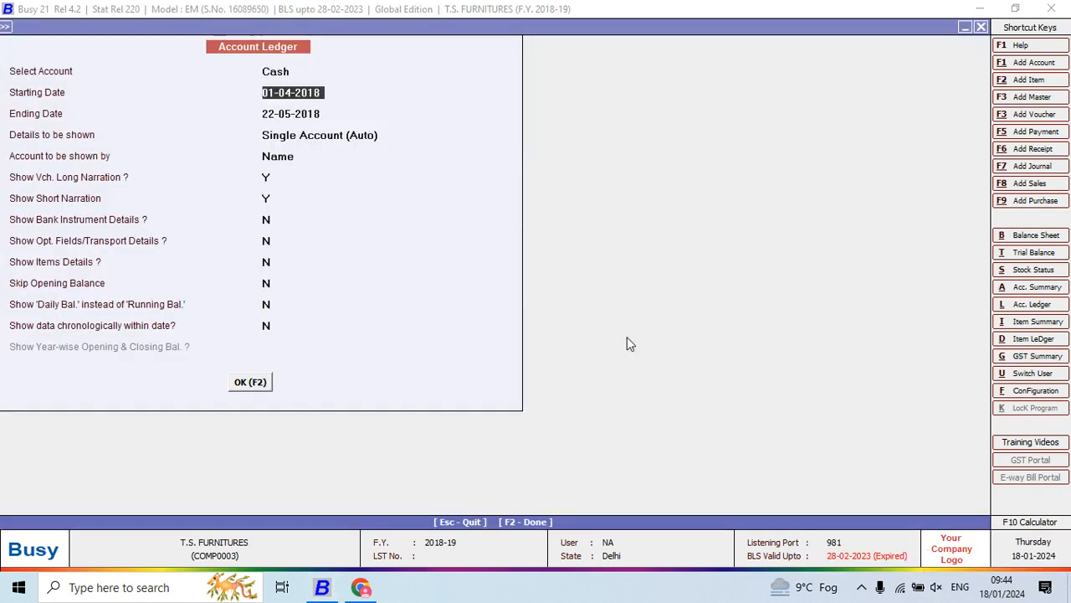
key("Return")
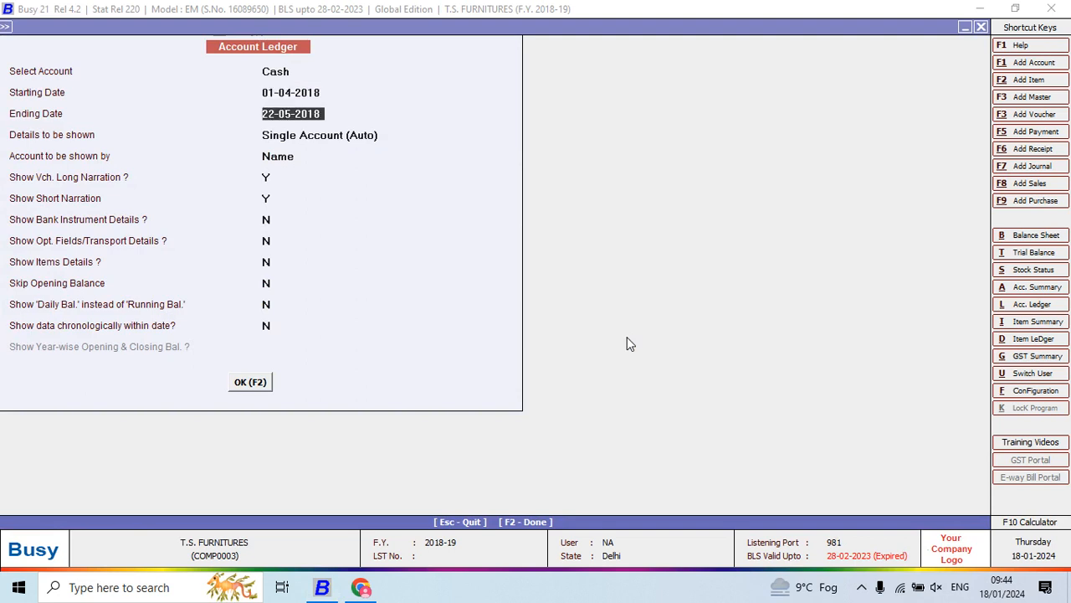
key("Return")
- Set both the long and short narration options to N and display the T.S. FURNITURES Cash ledger
key("Return")
key("Return")
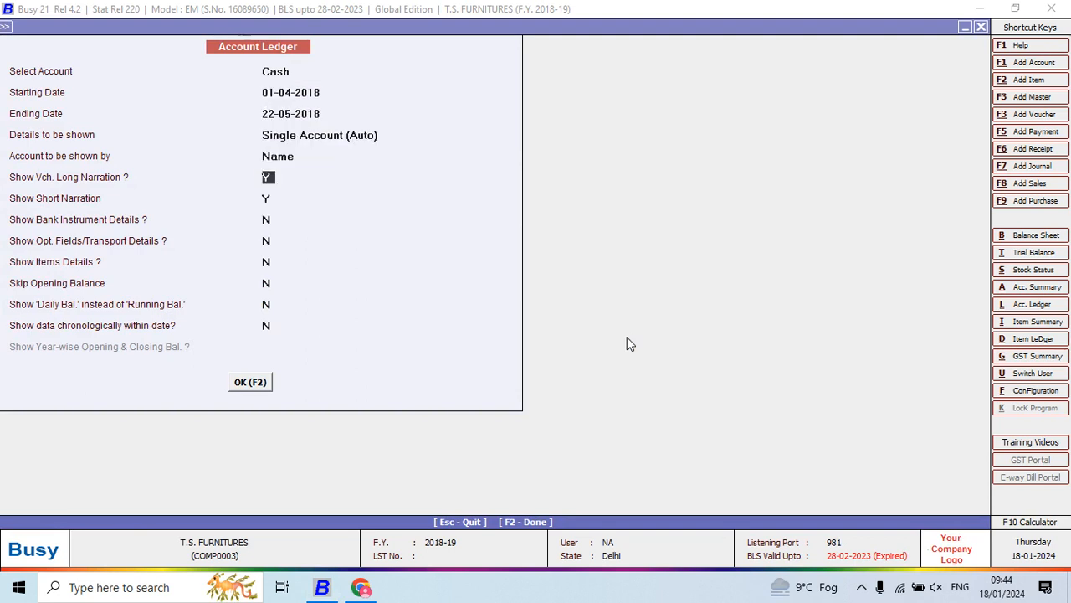
type("N")
key("Return")
type("N")
key("Return")
key("Return")
key("Return")
key("Return")
key("F2")
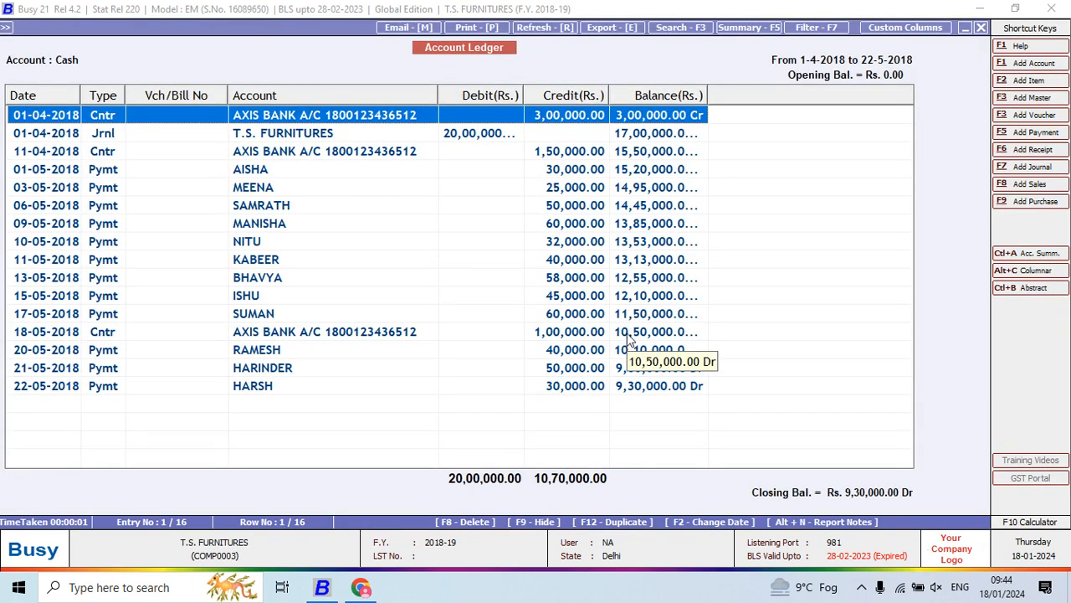
- Widen the ledger's Balance and Debit columns and narrow the Vch/Bill No column
left_click_drag(709, 92, 750, 92)
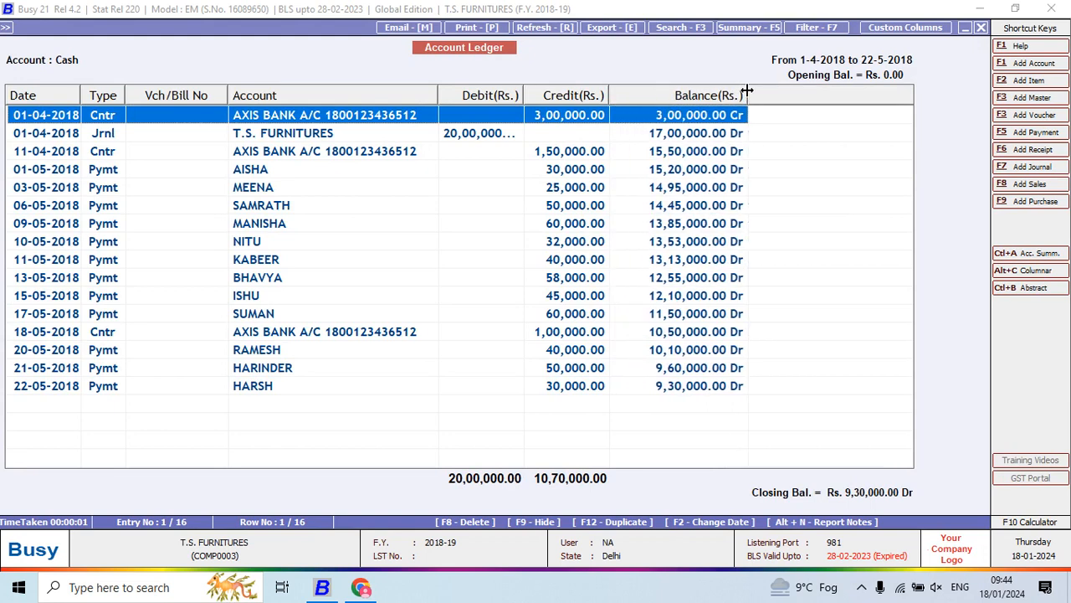
left_click_drag(531, 95, 554, 95)
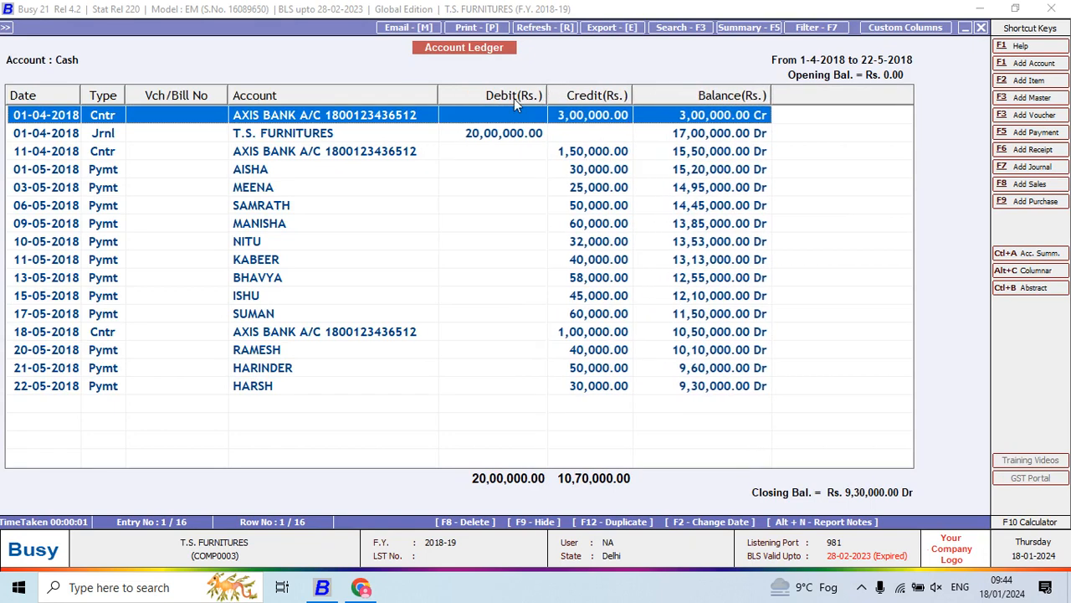
left_click_drag(227, 96, 215, 97)
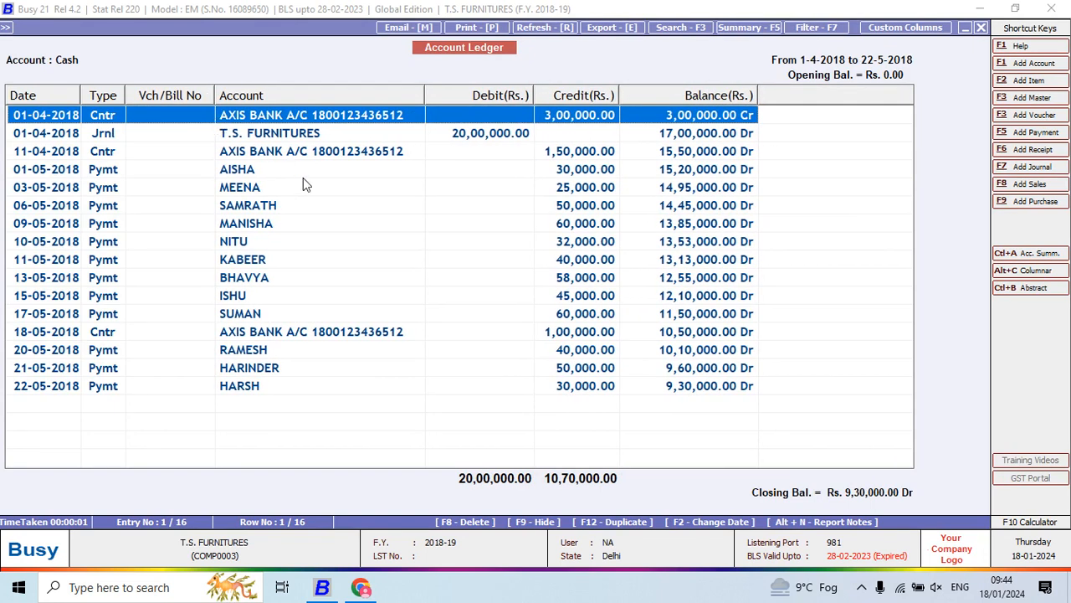
- Look through the first ledger entries and examine the options for emailing the report
left_click(307, 141)
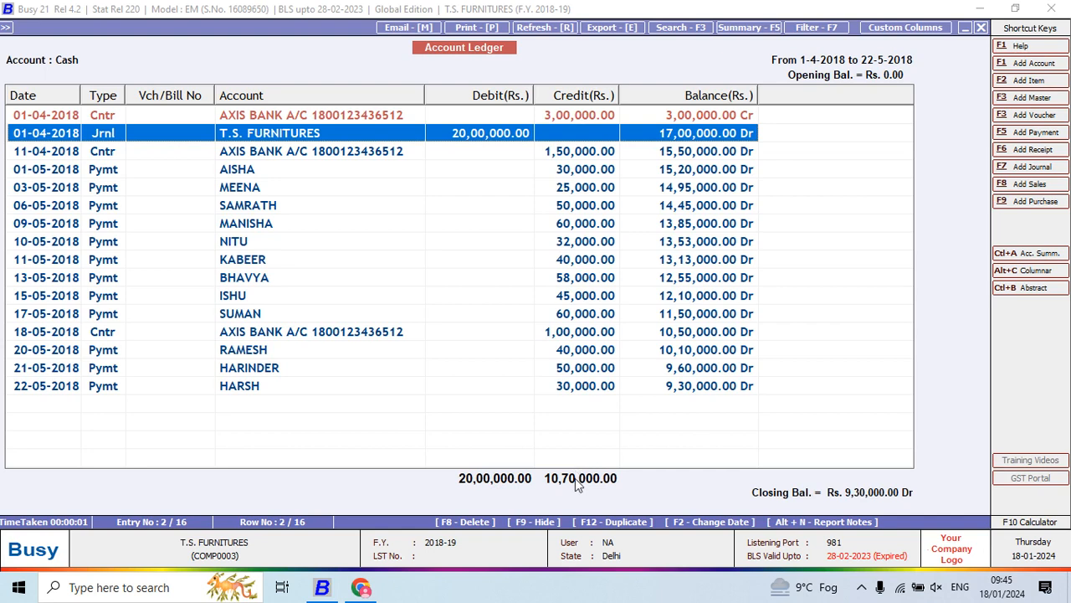
key("Down")
key("Down")
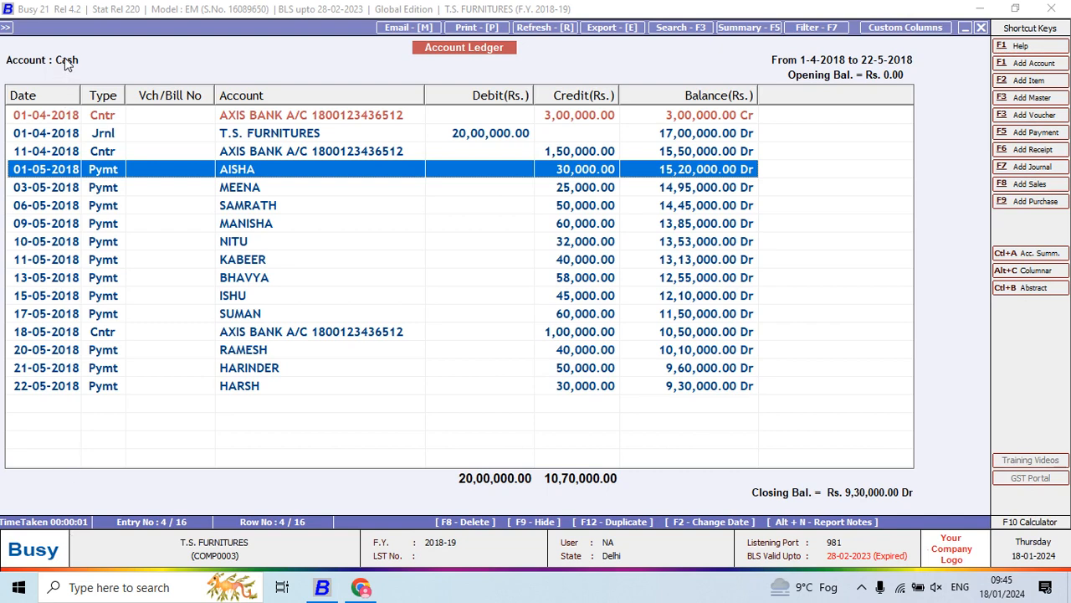
left_click(403, 32)
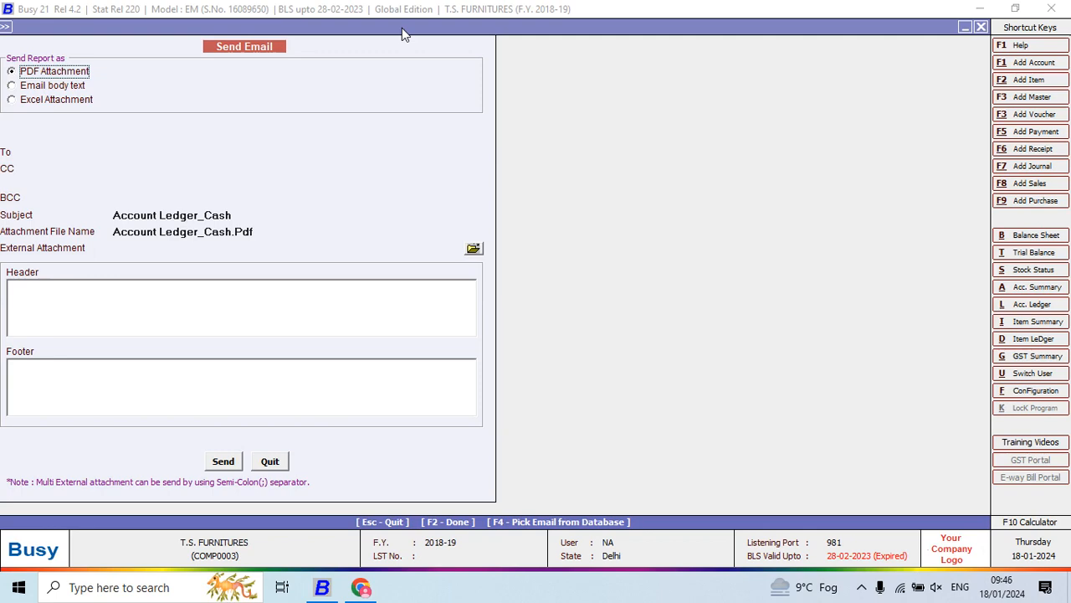
key("Escape")
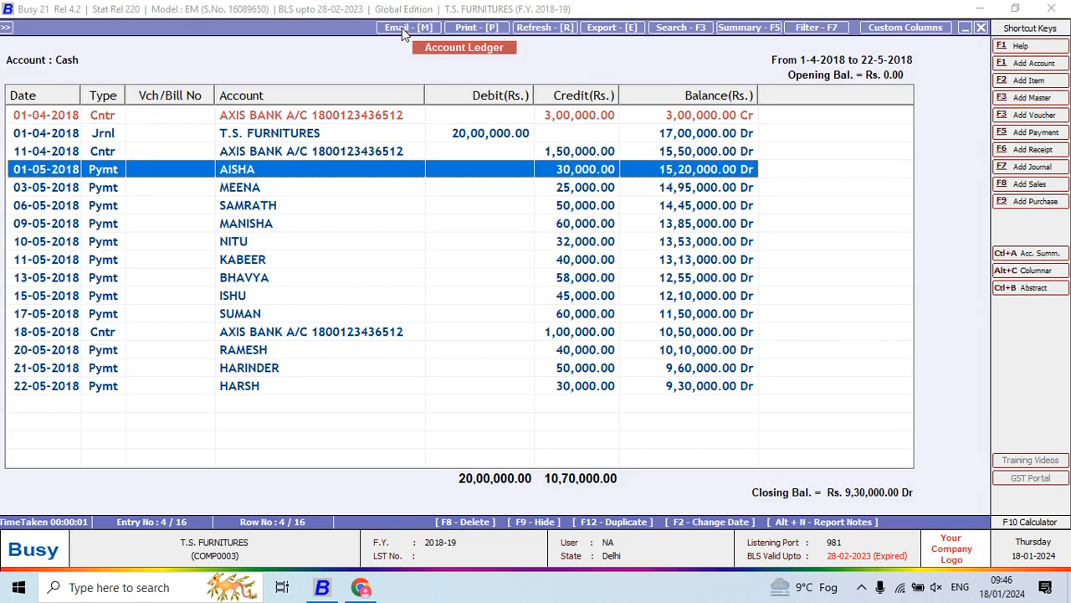
- Preview the Cash ledger printout in the From Busy format and return to the ledger
left_click(473, 34)
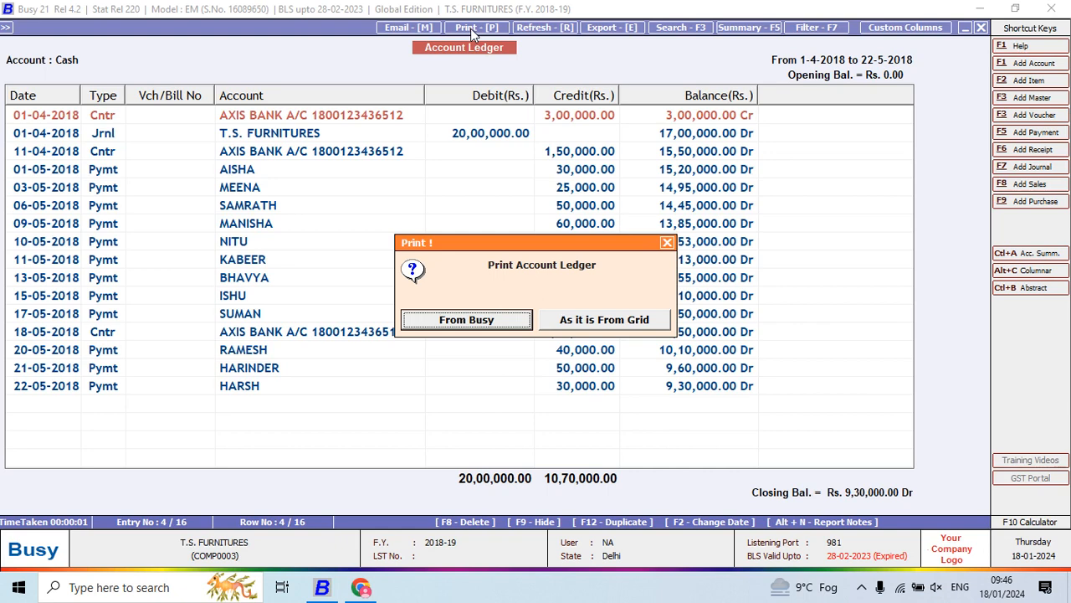
key("Return")
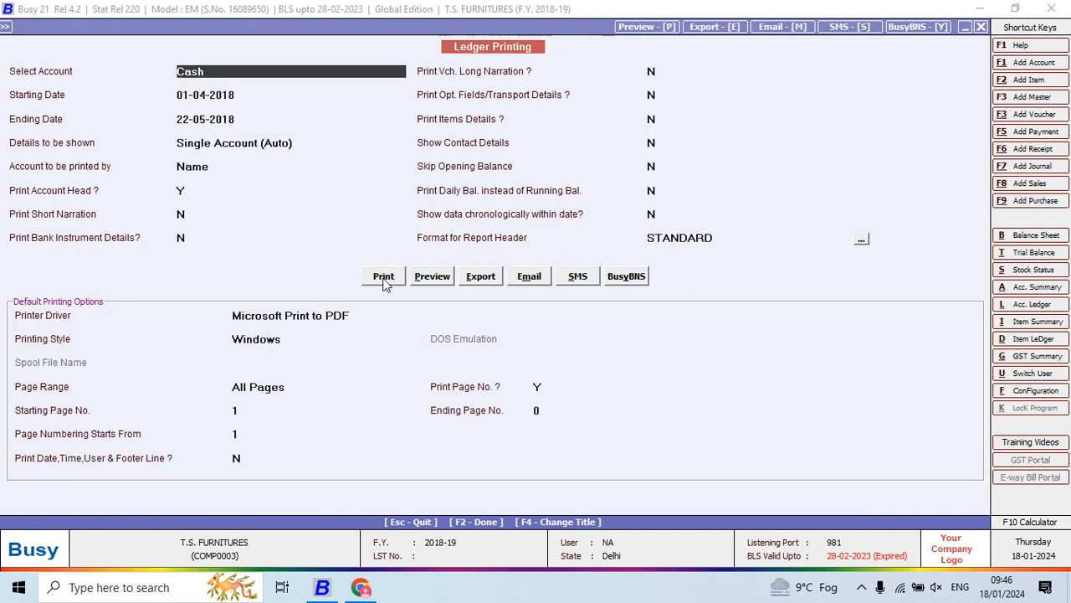
left_click(432, 278)
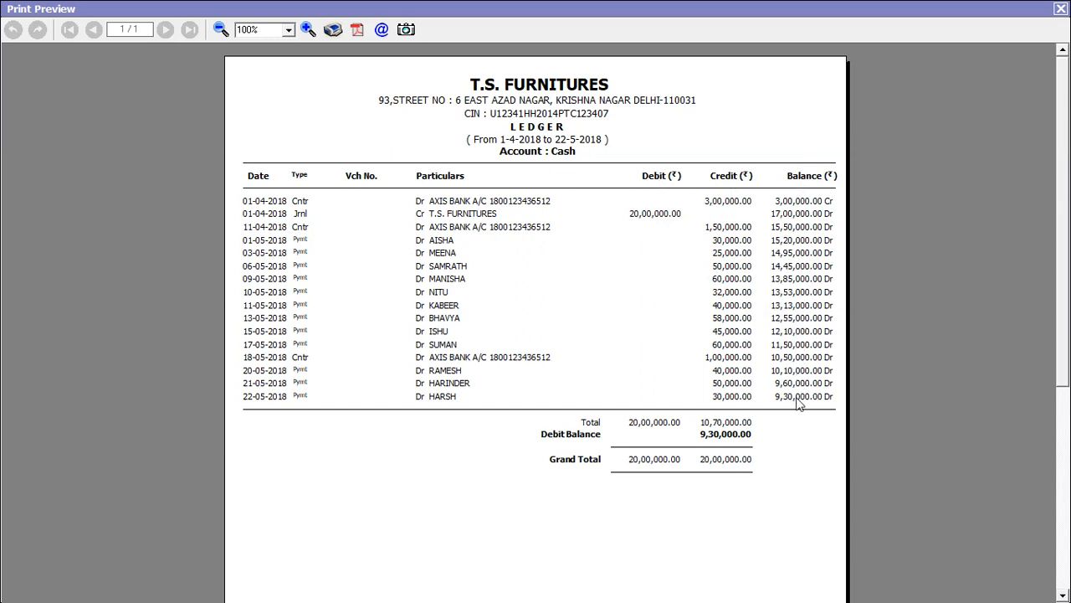
key("Escape")
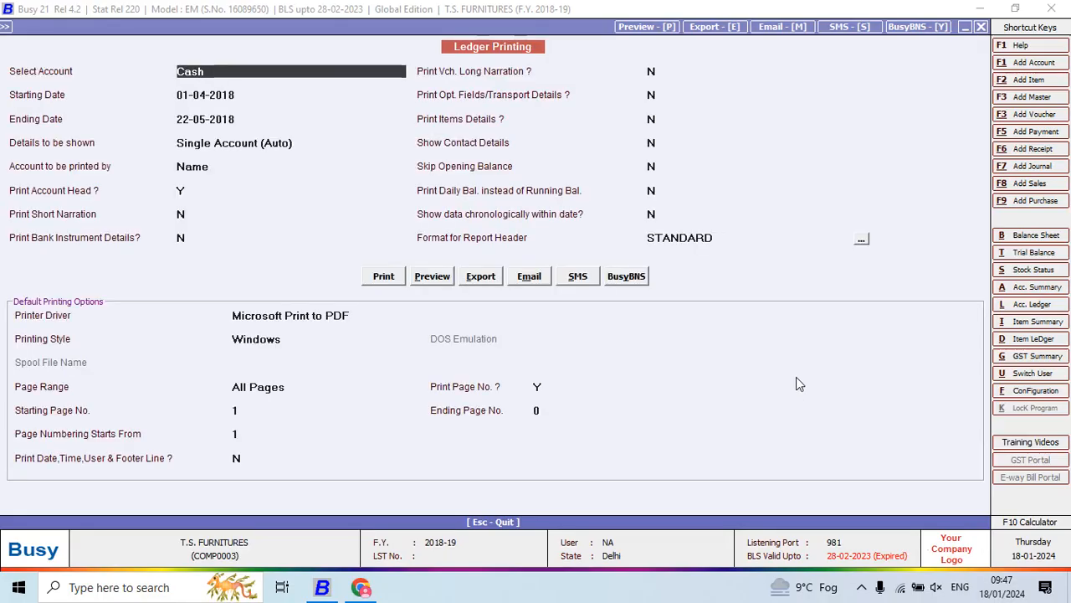
key("Escape")
- Preview the ledger printed as it is from the grid, with horizontal lines between entries, a serial number column and the STANDARD header
key("p")
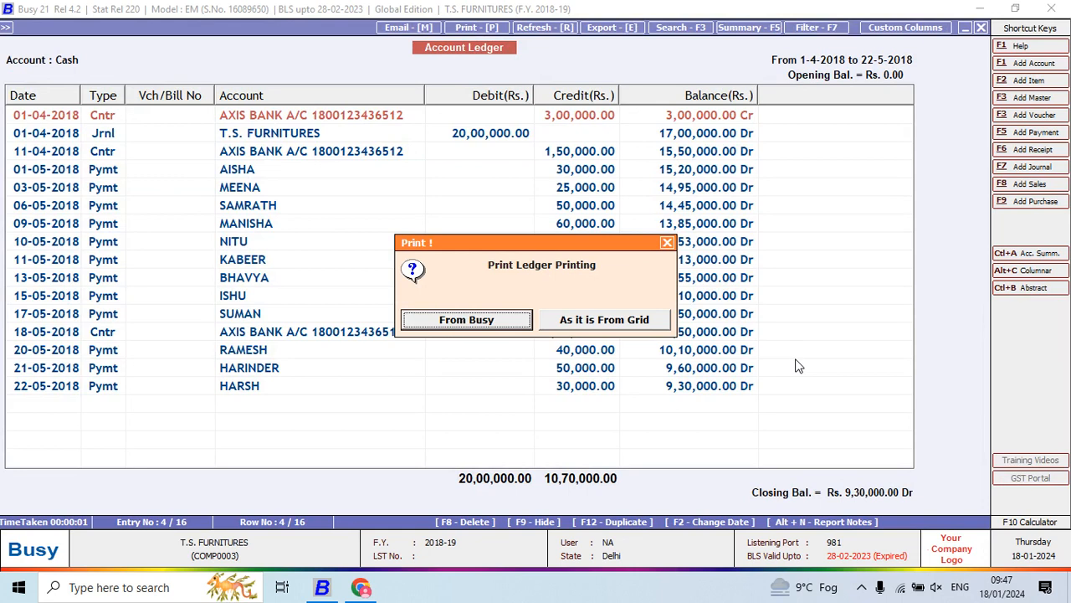
left_click(566, 322)
left_click(179, 293)
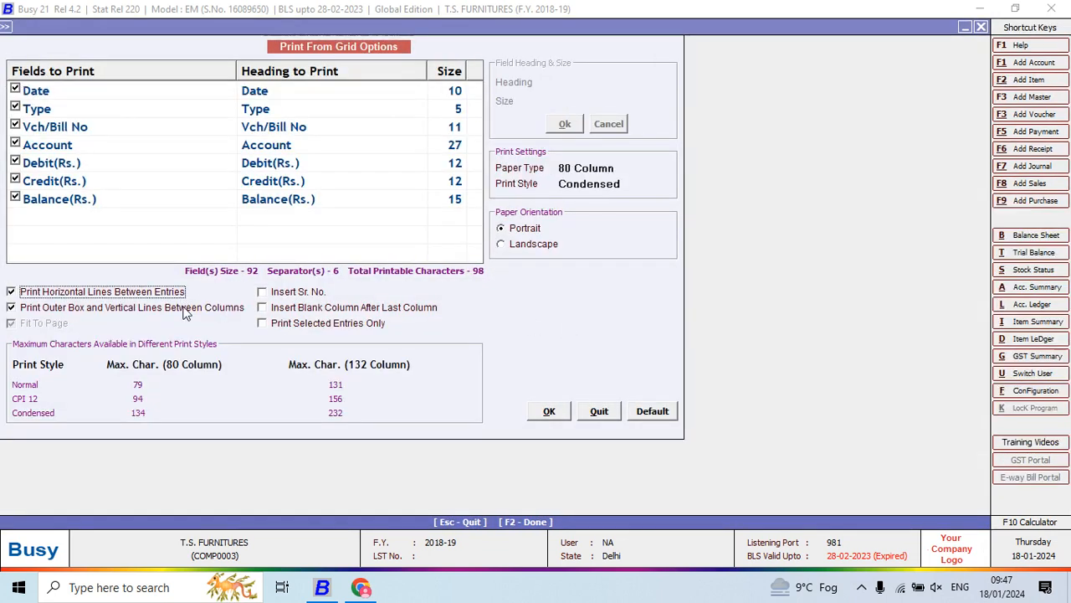
left_click(284, 293)
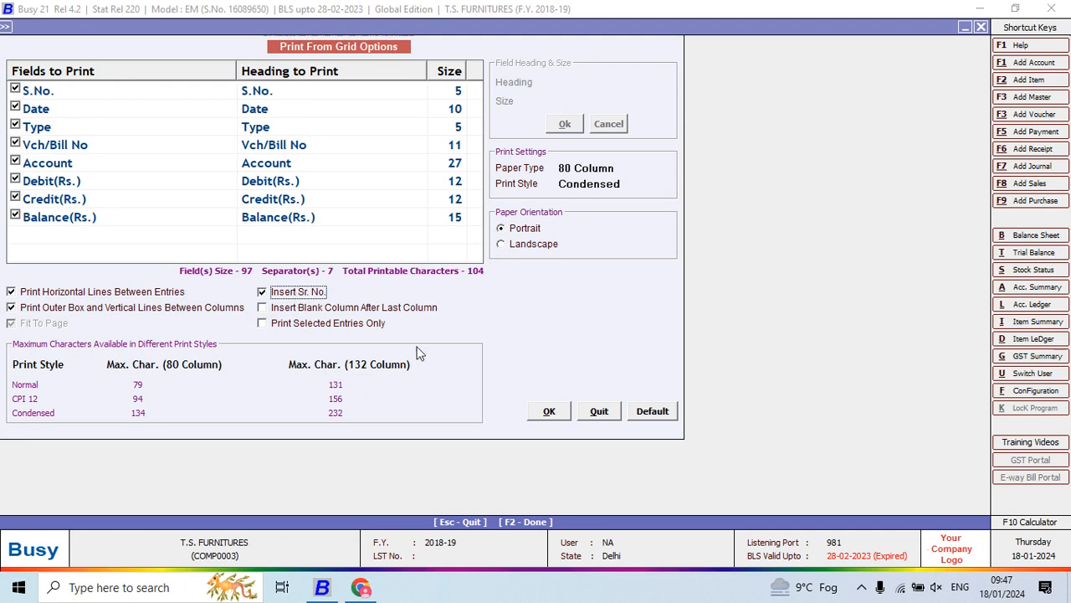
left_click(548, 410)
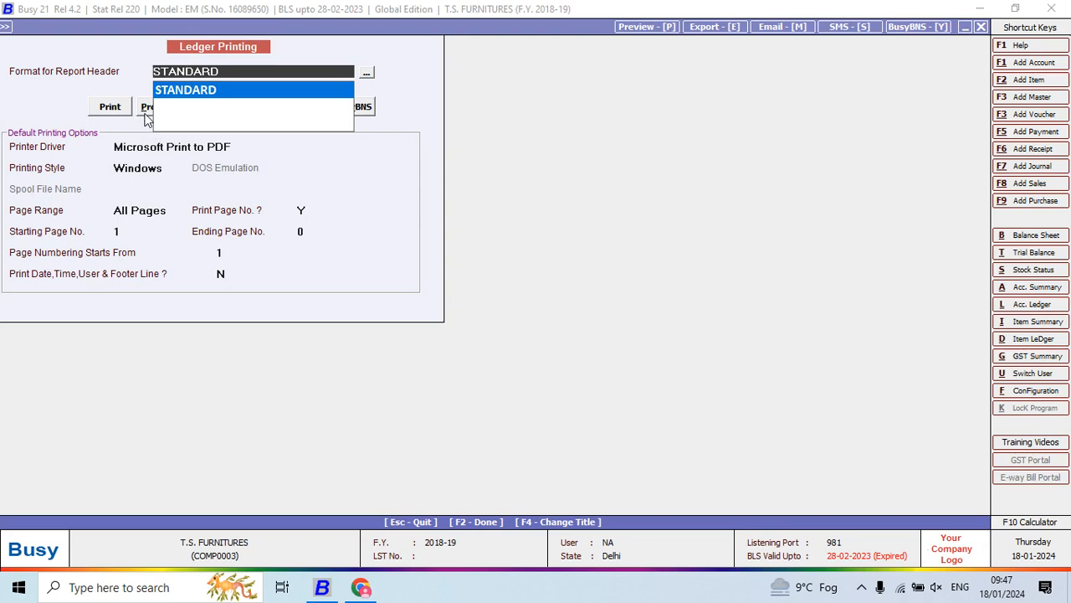
key("Return")
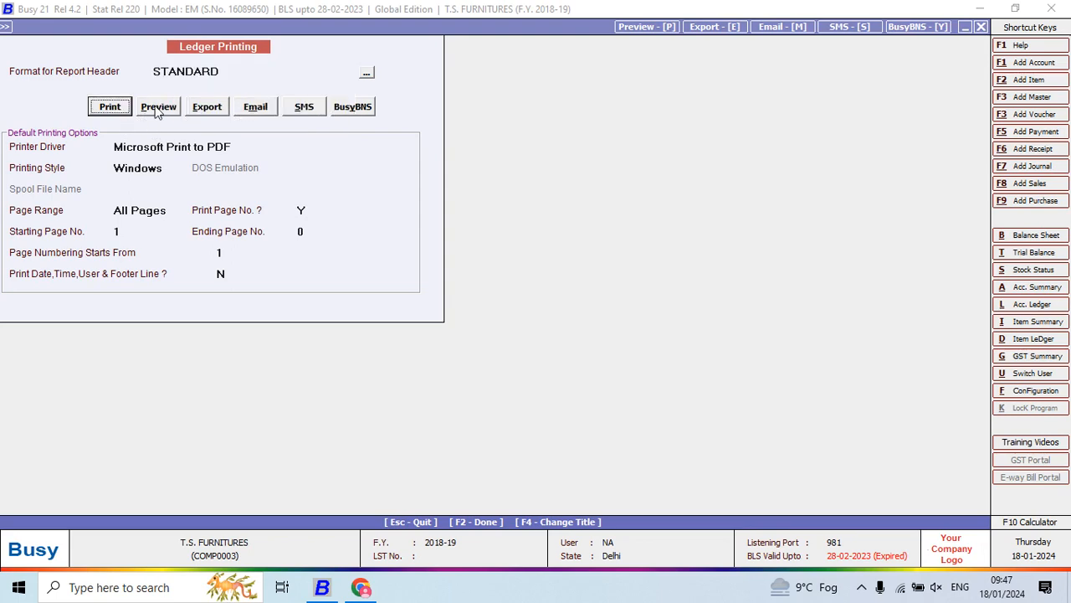
left_click(156, 108)
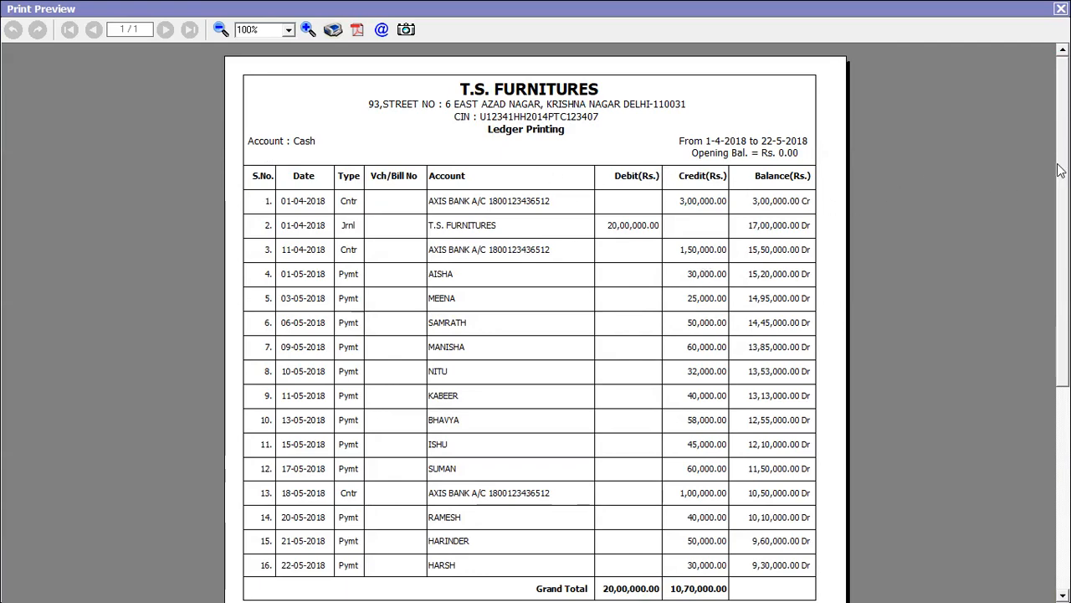
- Look over the ledger print preview, close it and return to the Cash ledger without printing
left_click_drag(1057, 172, 1029, 135)
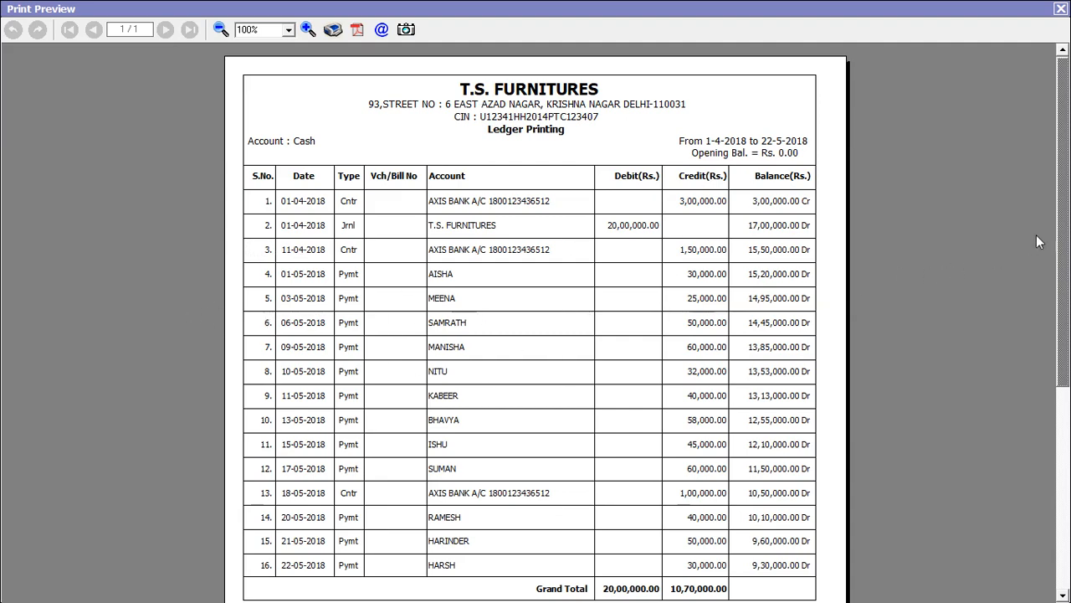
mouse_move(1063, 221)
left_mouse_down()
mouse_move(1065, 431)
mouse_move(1059, 211)
left_mouse_up()
left_click(1060, 8)
key("Escape")
key("Escape")
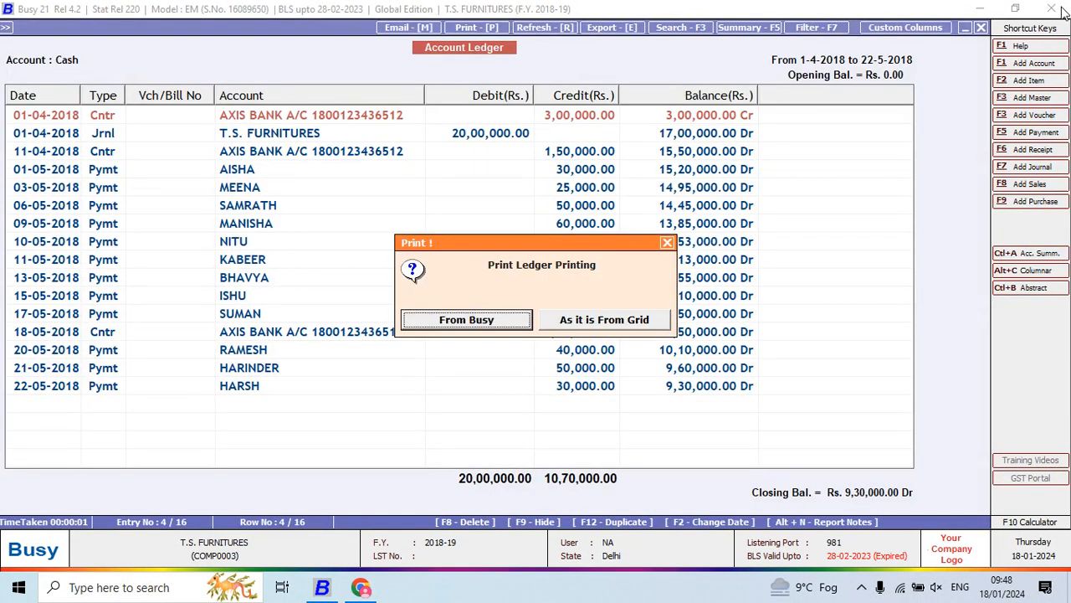
key("Escape")
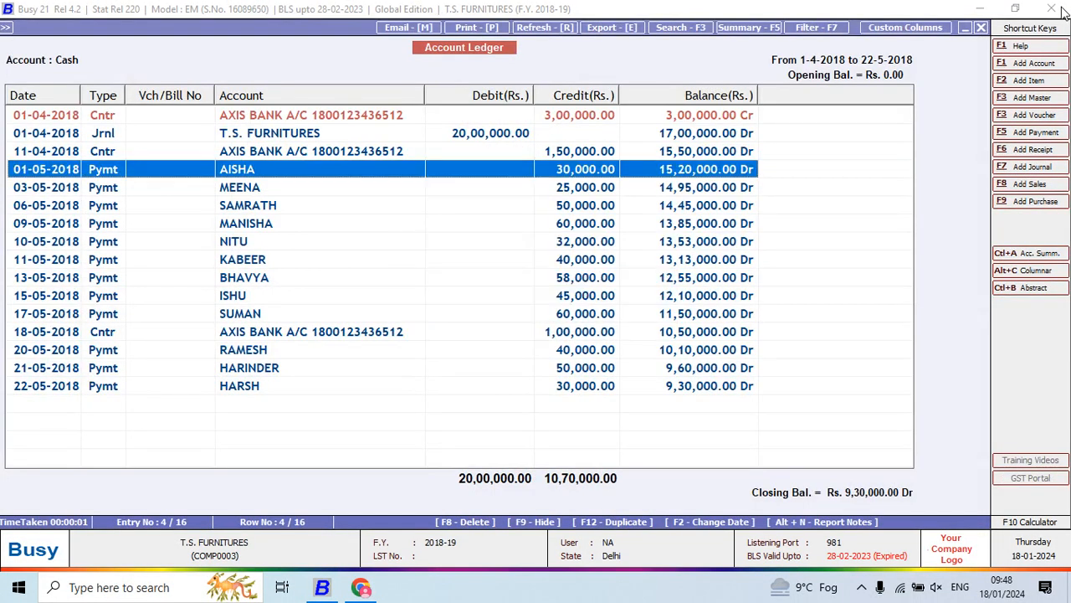
- Refresh the Cash account ledger report
left_click(549, 28)
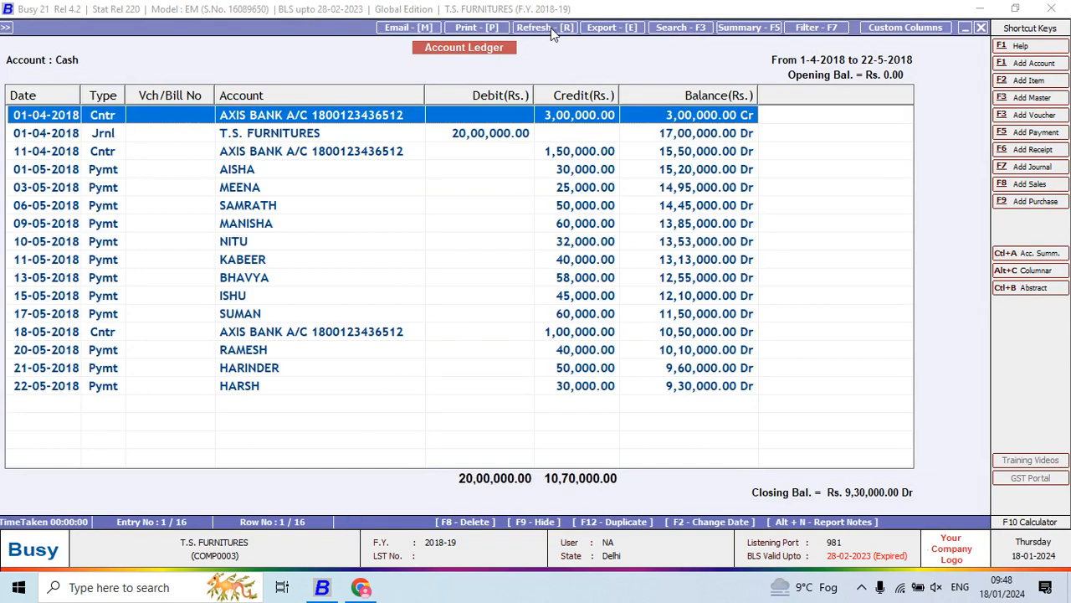
left_click(547, 27)
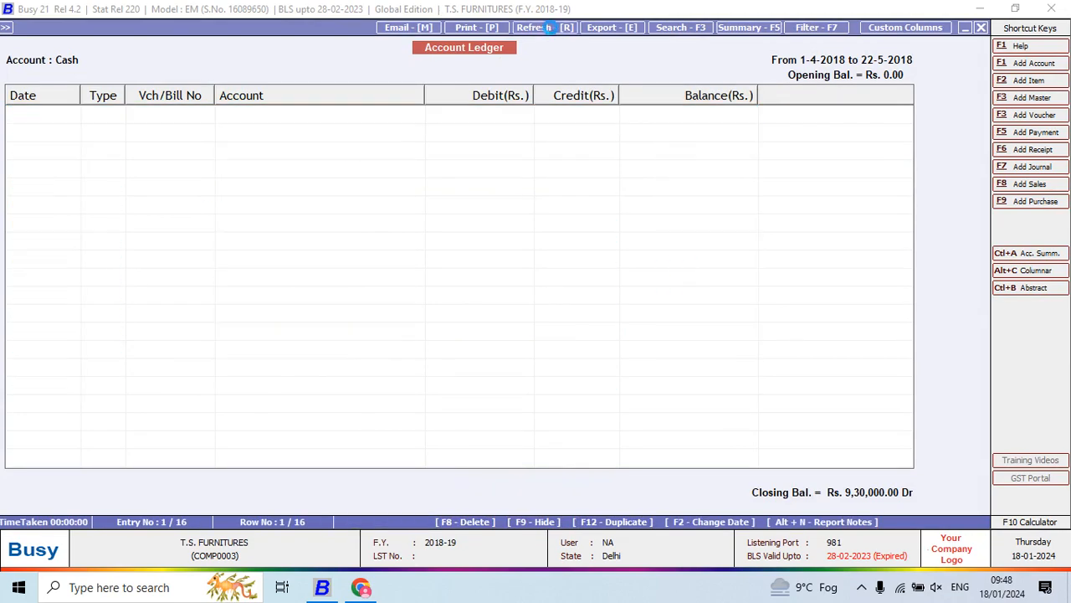
left_click(550, 27)
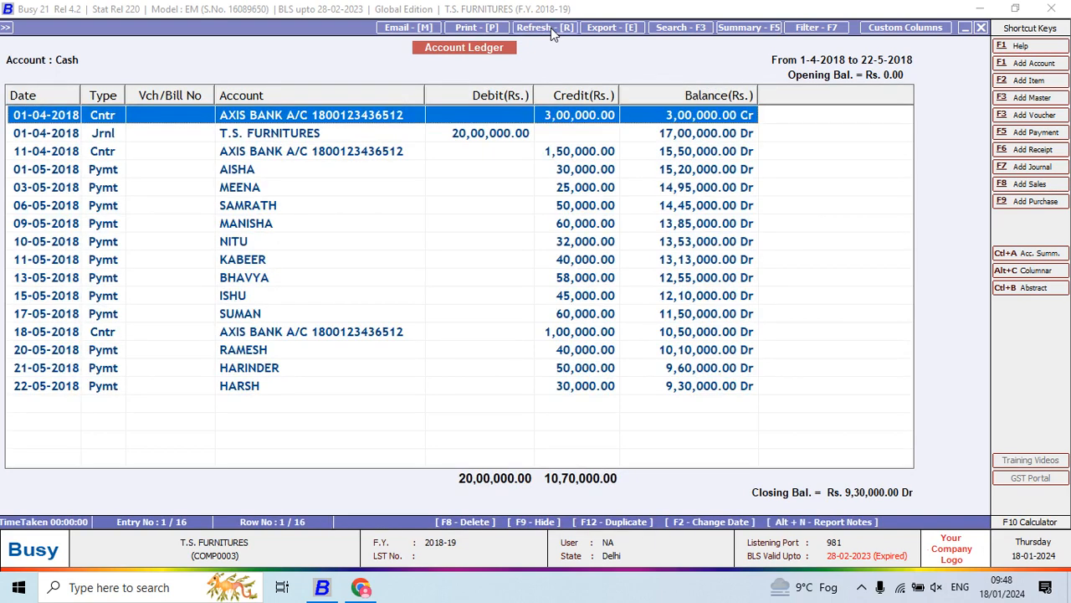
- Start exporting the Cash ledger in PDF format and expand the Desktop while browsing for the destination folder
left_click(611, 28)
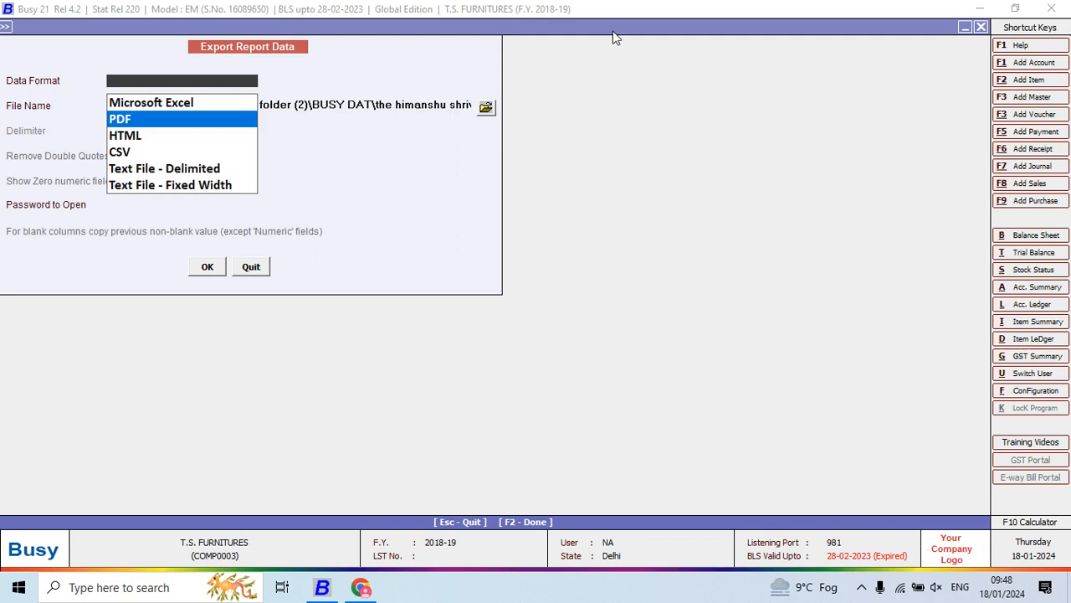
key("Up")
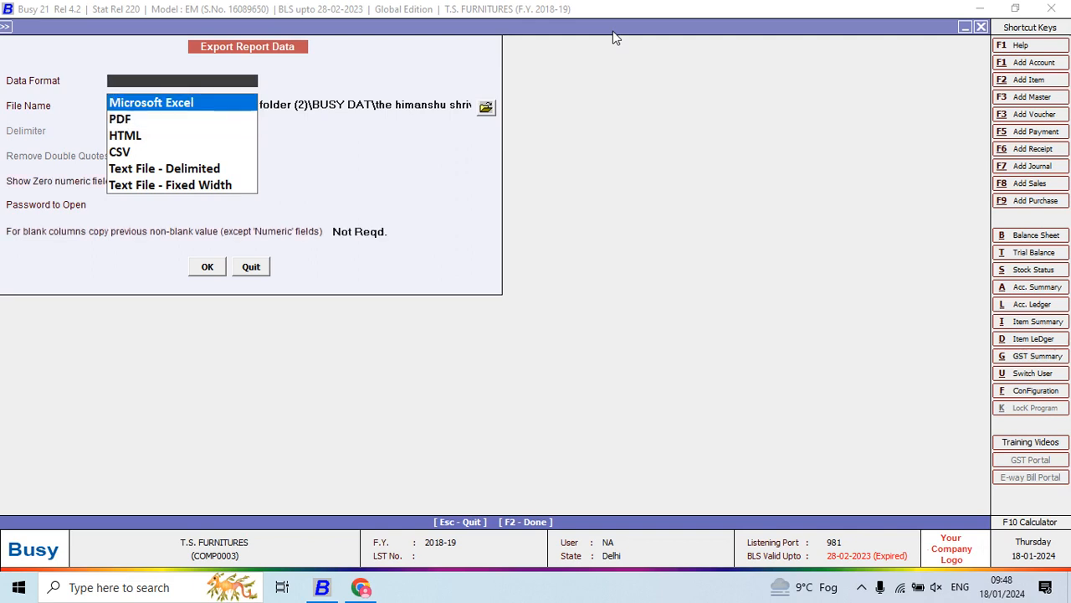
key("Down")
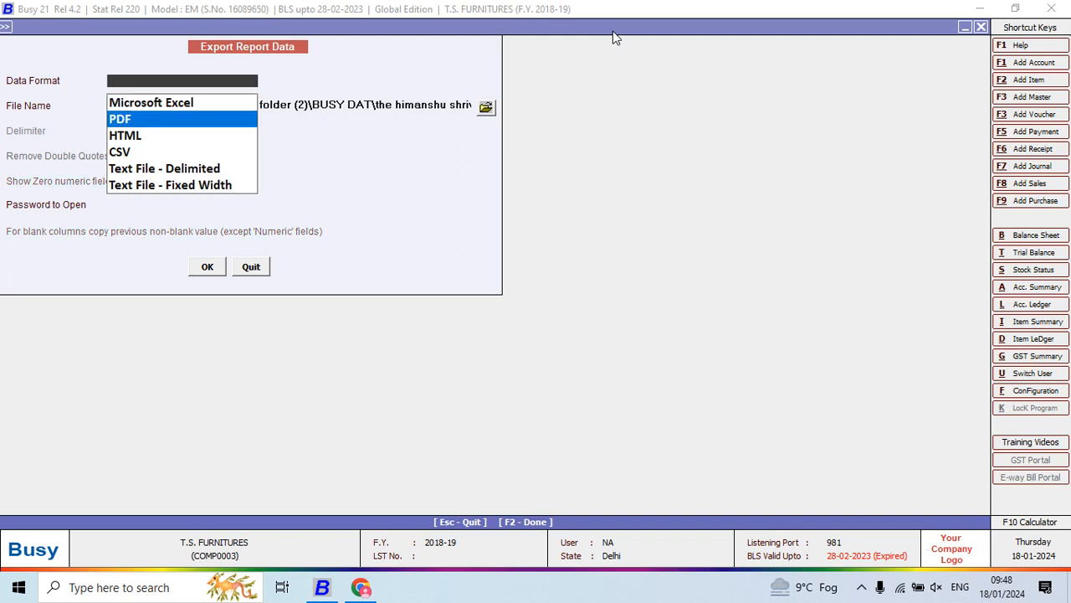
key("Up")
key("Down")
key("Up")
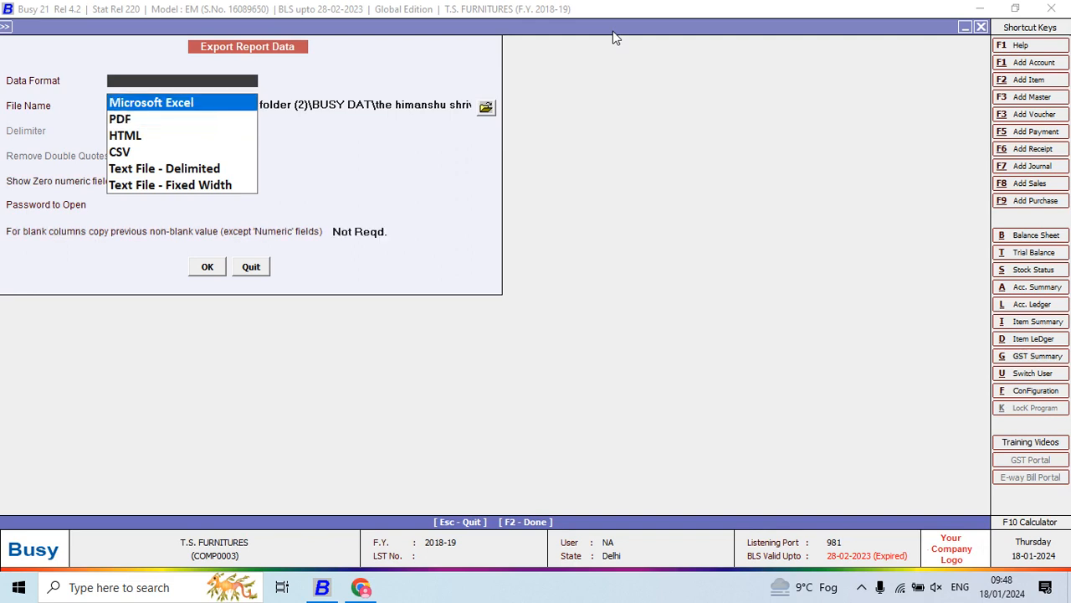
key("Down")
key("Return")
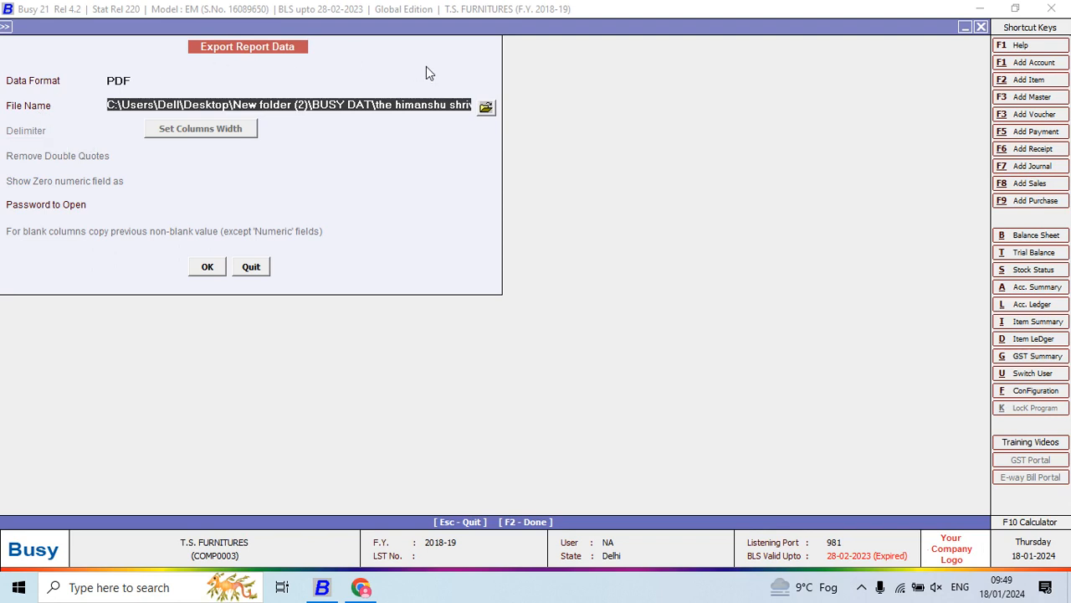
left_click(485, 108)
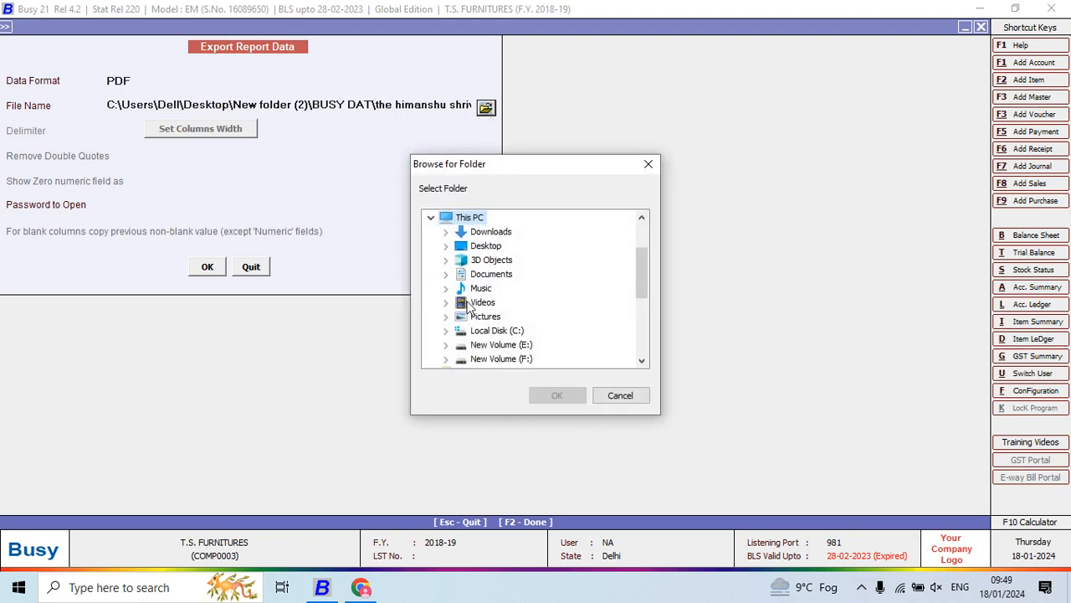
left_click(448, 250)
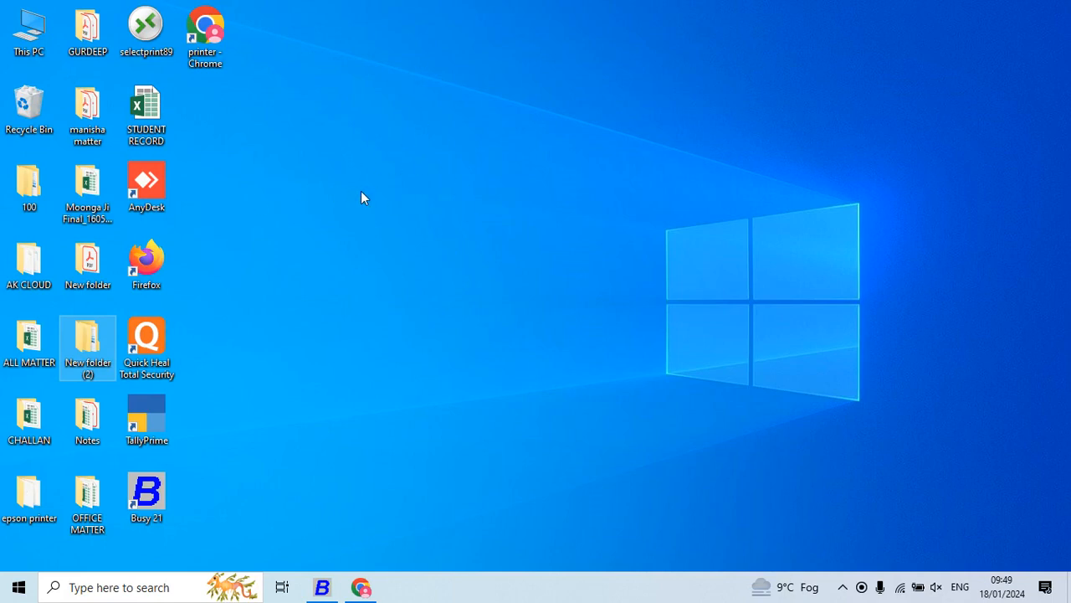
- In the desktop's New folder (2), delete all the PDF files inside folder 5 of project Qn & Ans
double_click(91, 361)
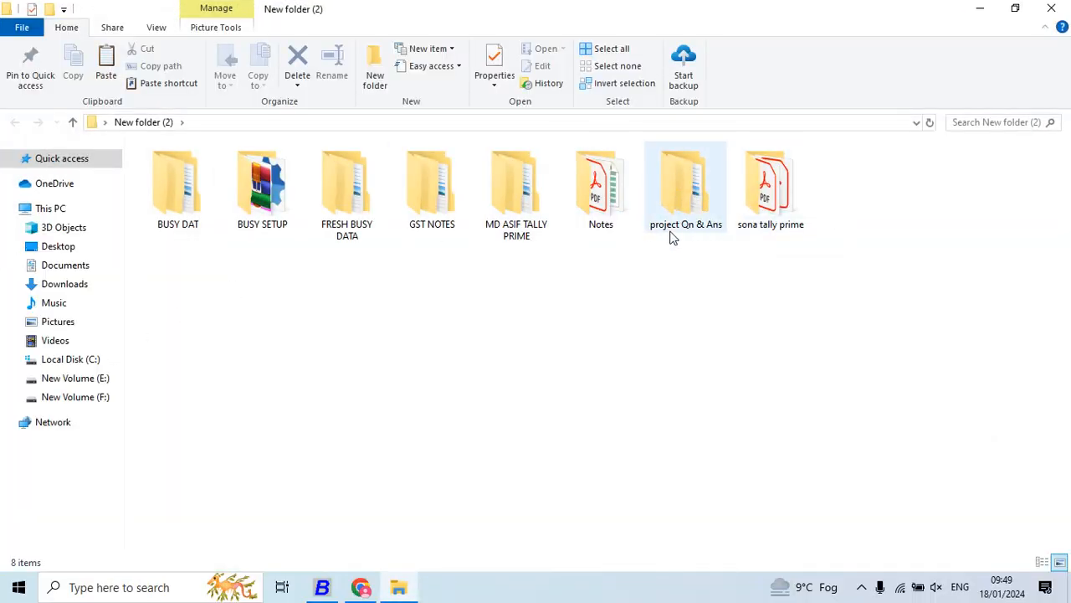
double_click(695, 222)
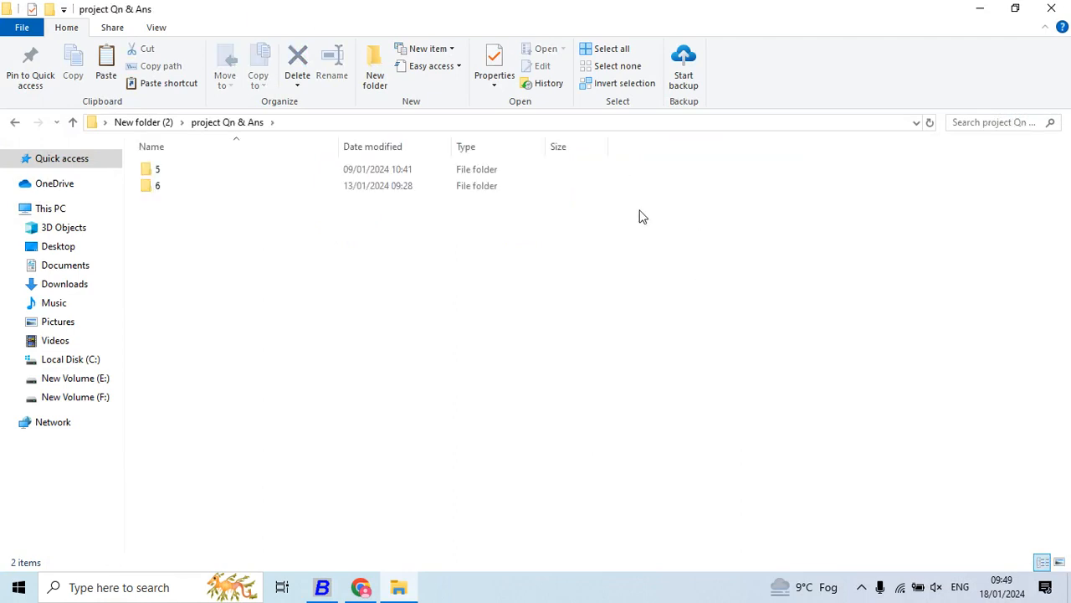
double_click(246, 172)
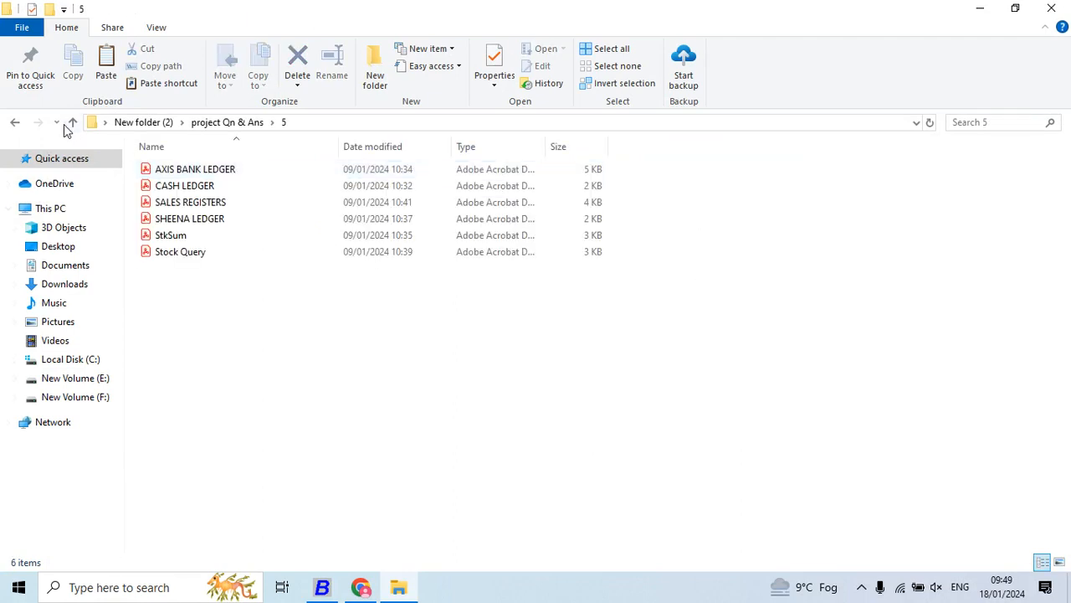
left_click(72, 122)
key("Down")
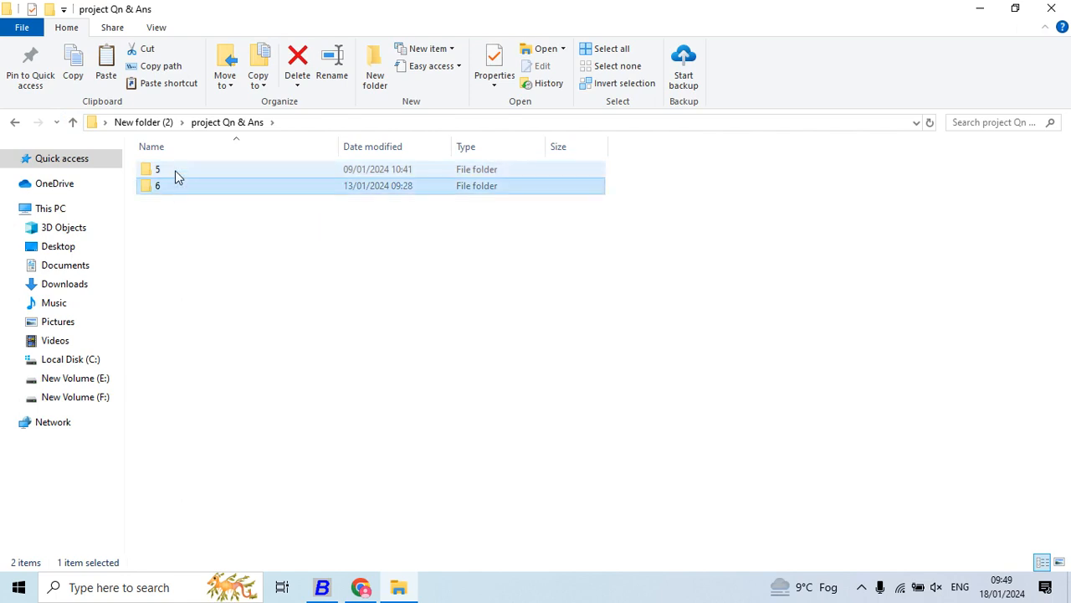
double_click(175, 170)
key("ctrl+a")
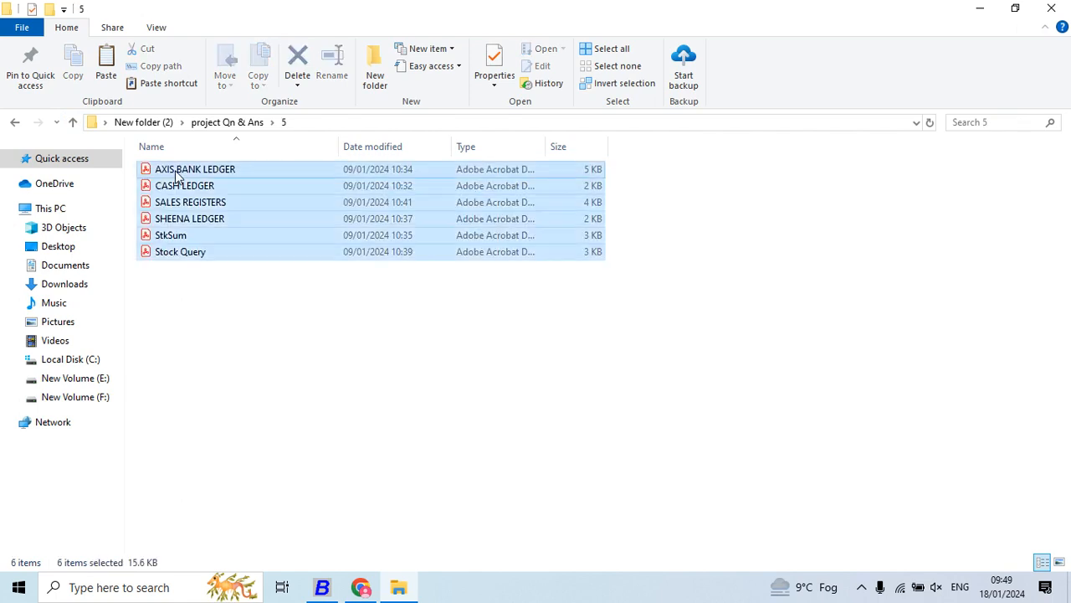
key("Delete")
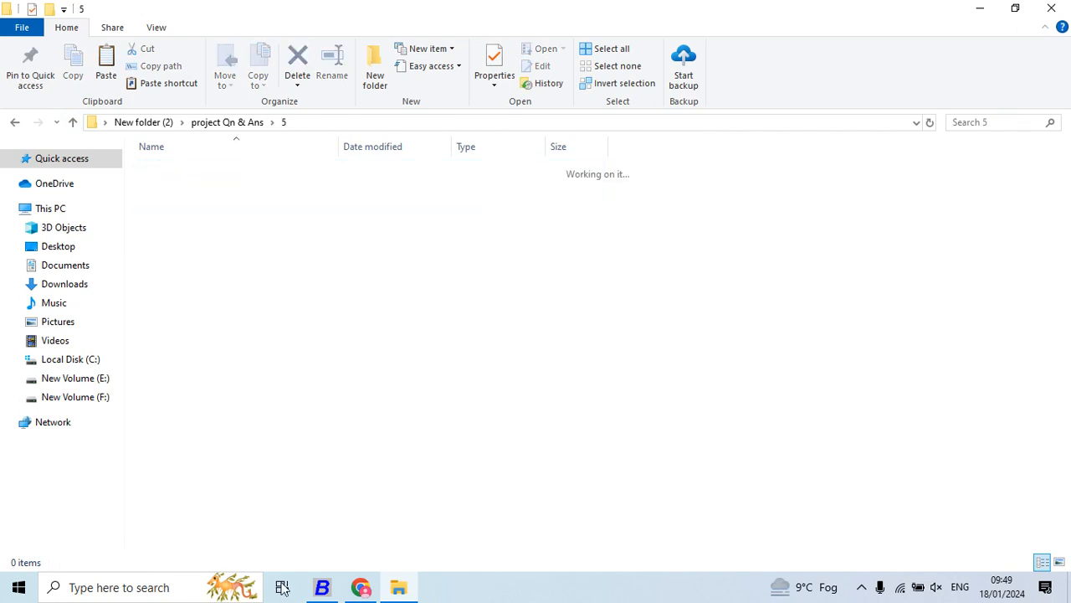
- Switch back to Busy and export the ledger PDF to folder 5 in New folder (2) > project Qn & Ans
left_click(321, 586)
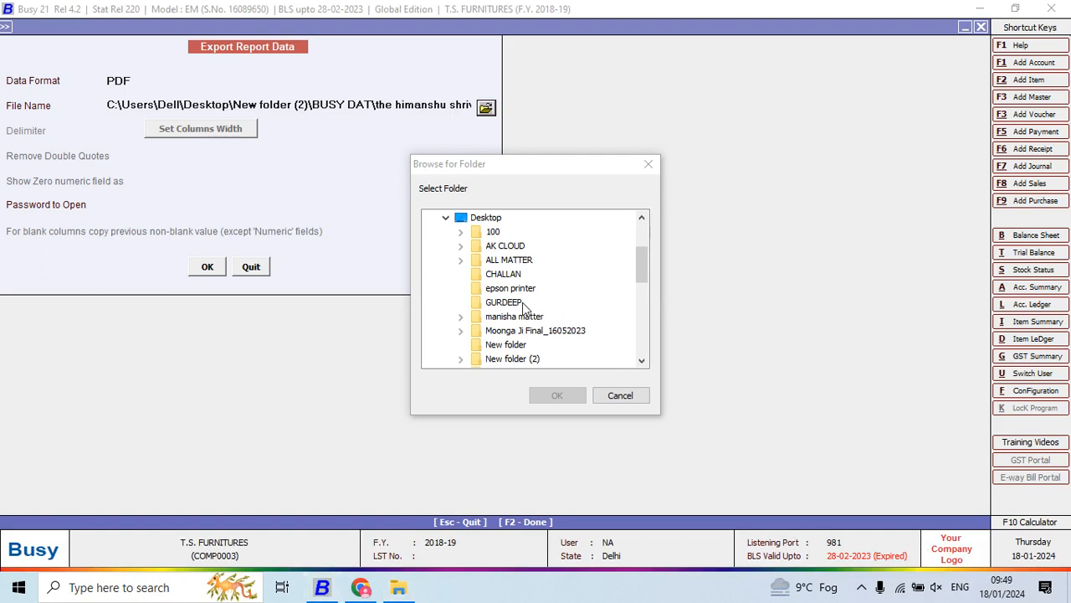
left_click(460, 359)
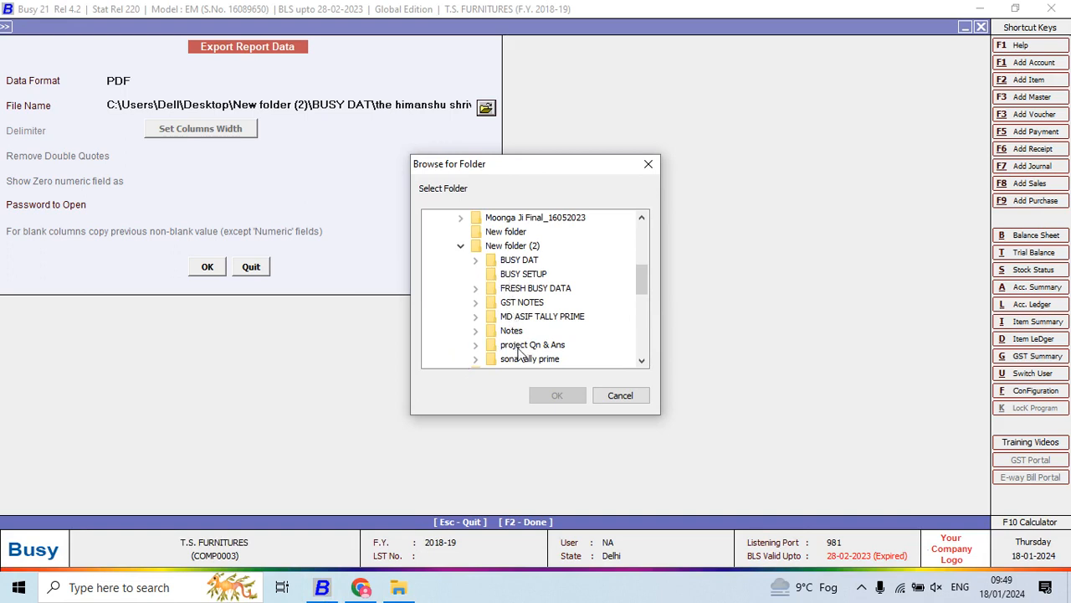
left_click(475, 345)
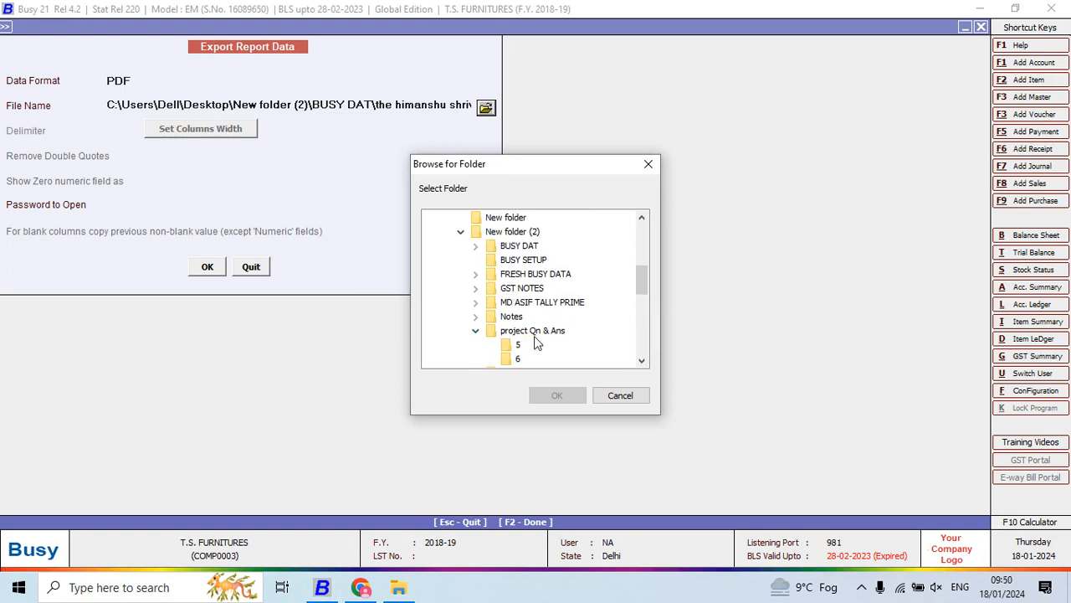
left_click(517, 347)
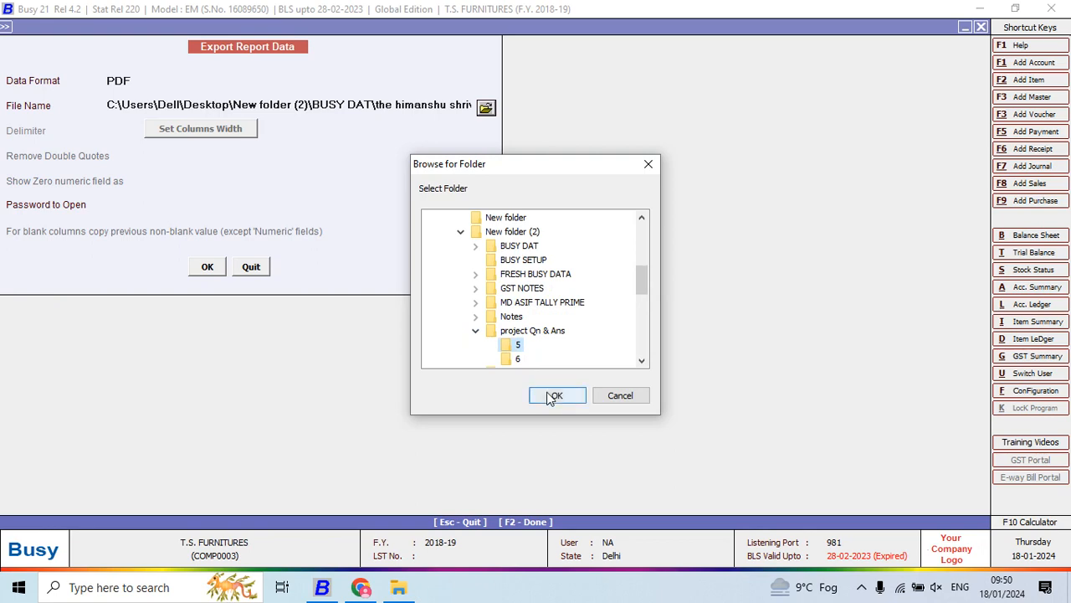
left_click(554, 396)
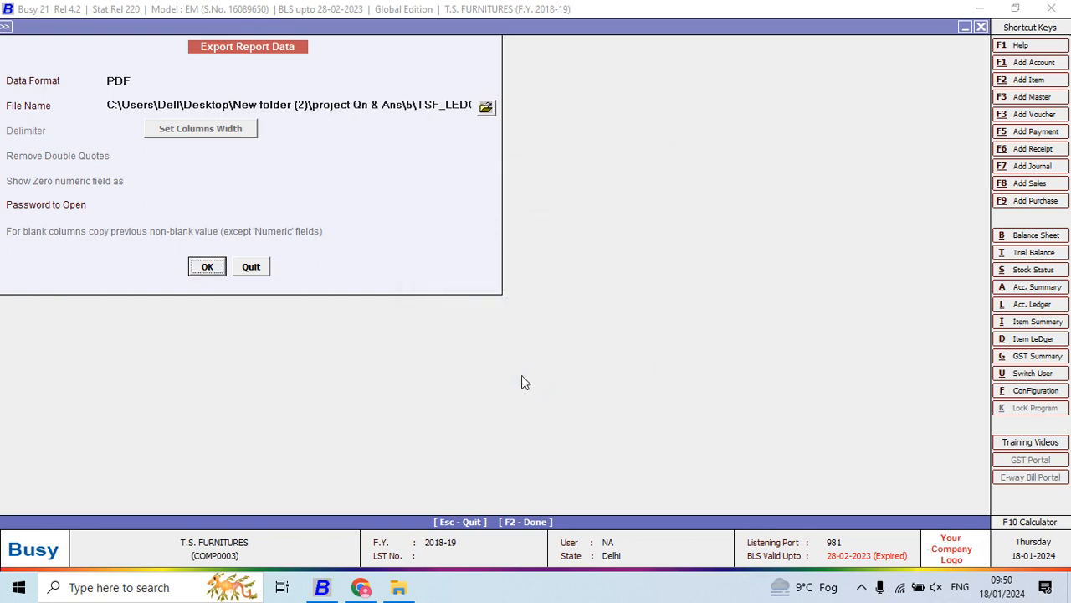
left_click(208, 267)
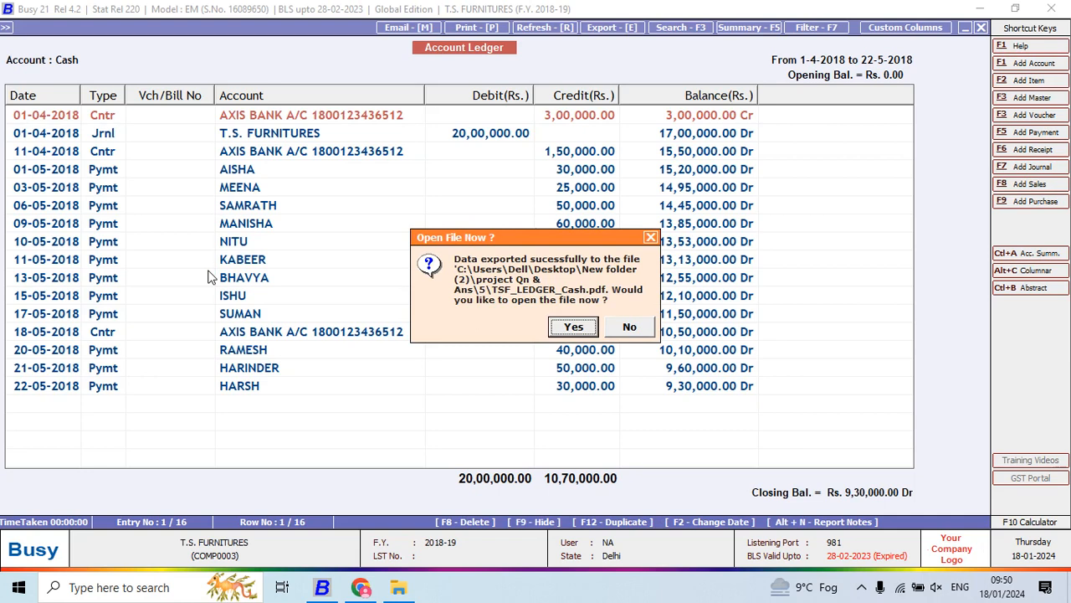
- Open the exported Cash ledger PDF, look through its entries enlarged without the tools pane, and close it
left_click(574, 326)
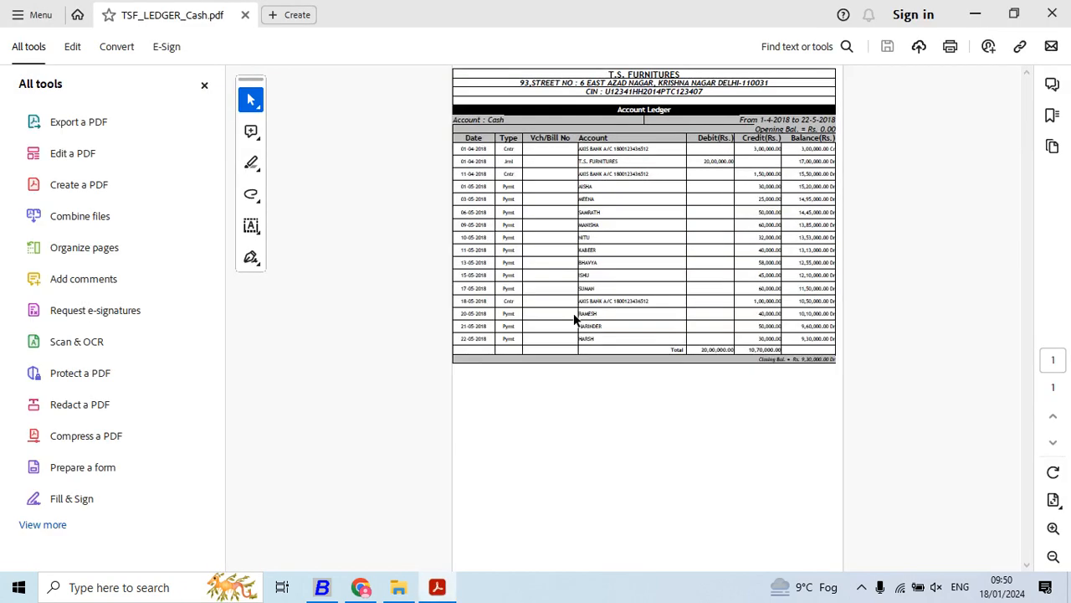
scroll(573, 313, "up", 3, "ctrl")
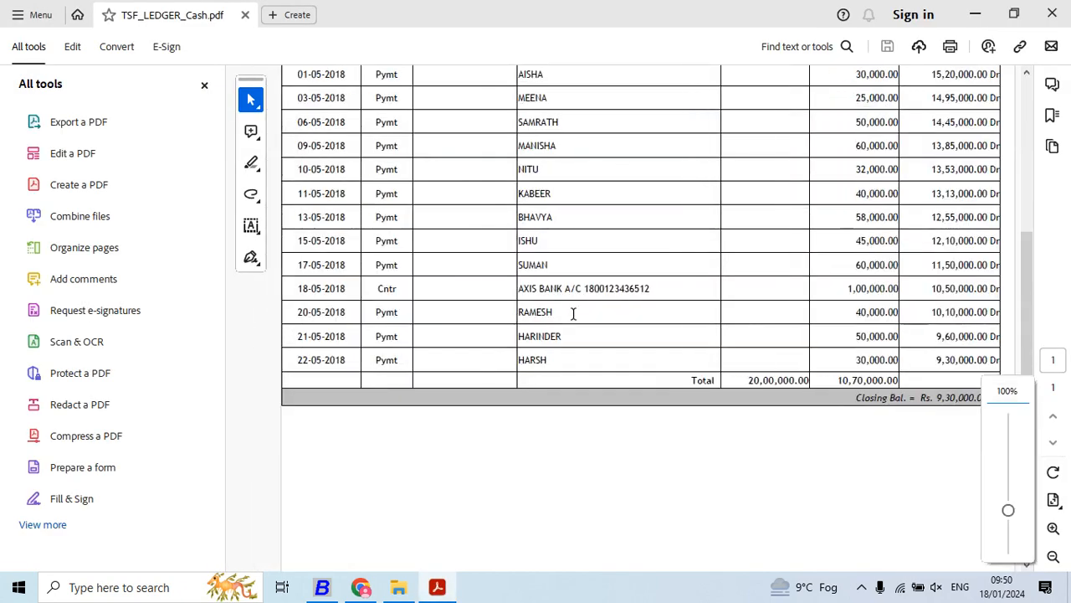
scroll(1028, 268, "up", 2)
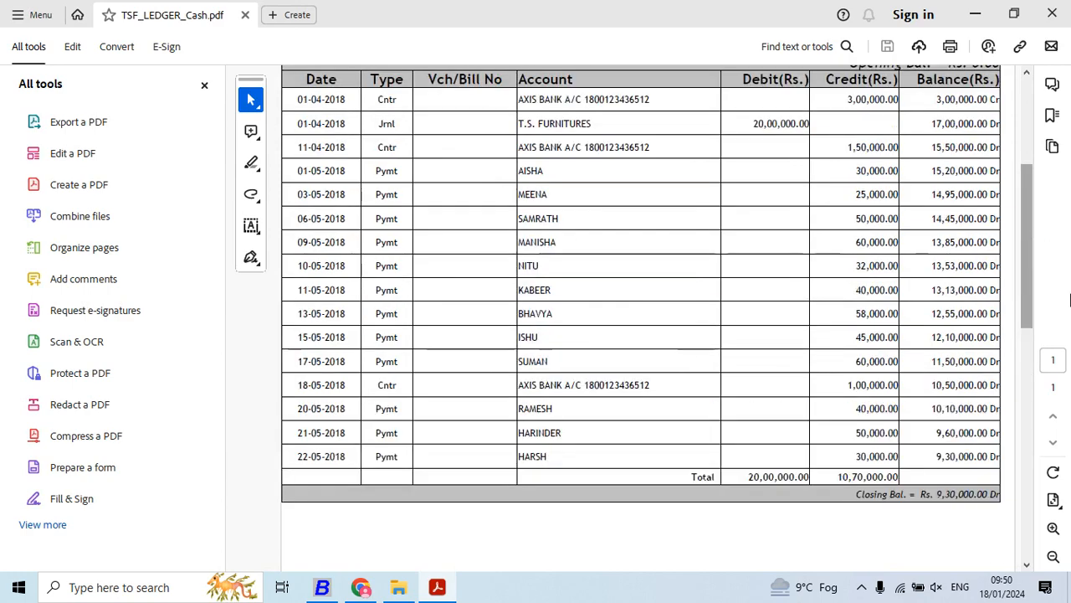
scroll(1025, 236, "up", 2)
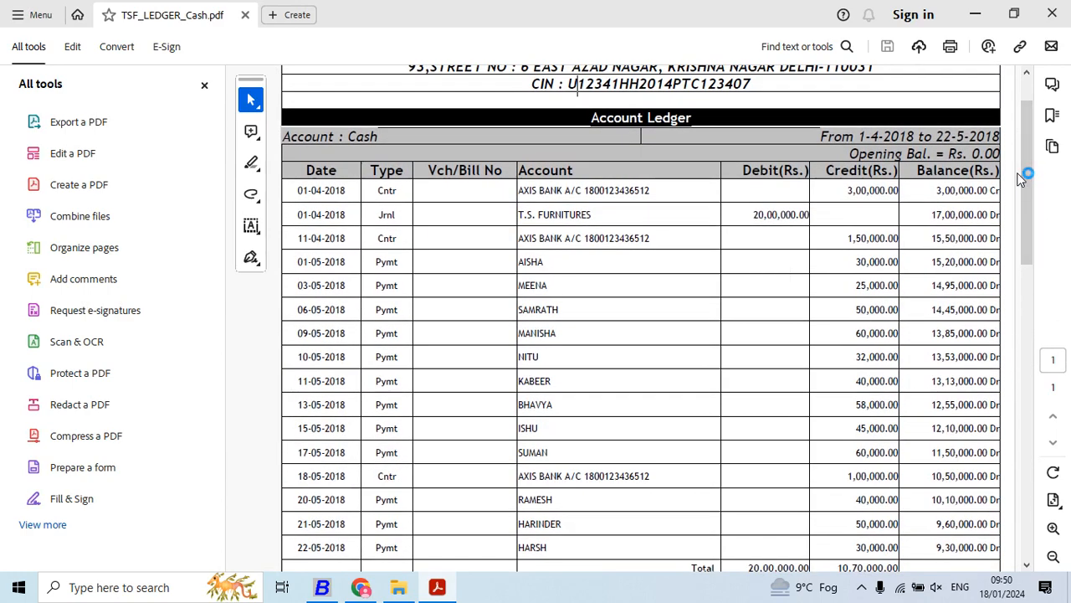
left_click(205, 86)
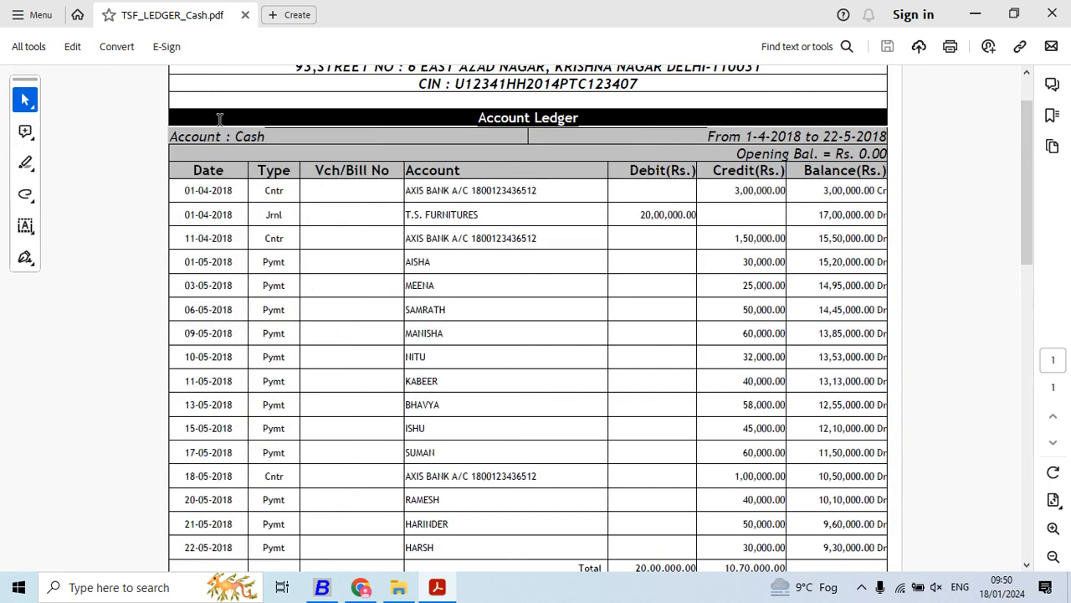
left_click(1052, 14)
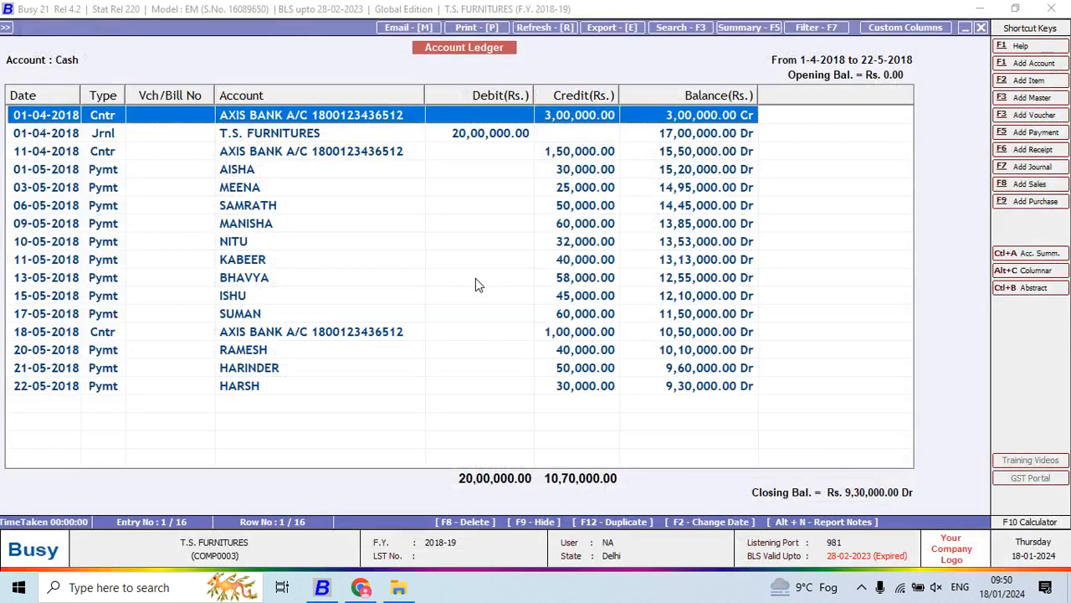
- Search all columns of the Cash ledger for 30000
key("alt+Tab")
key("alt+Tab")
left_click(675, 29)
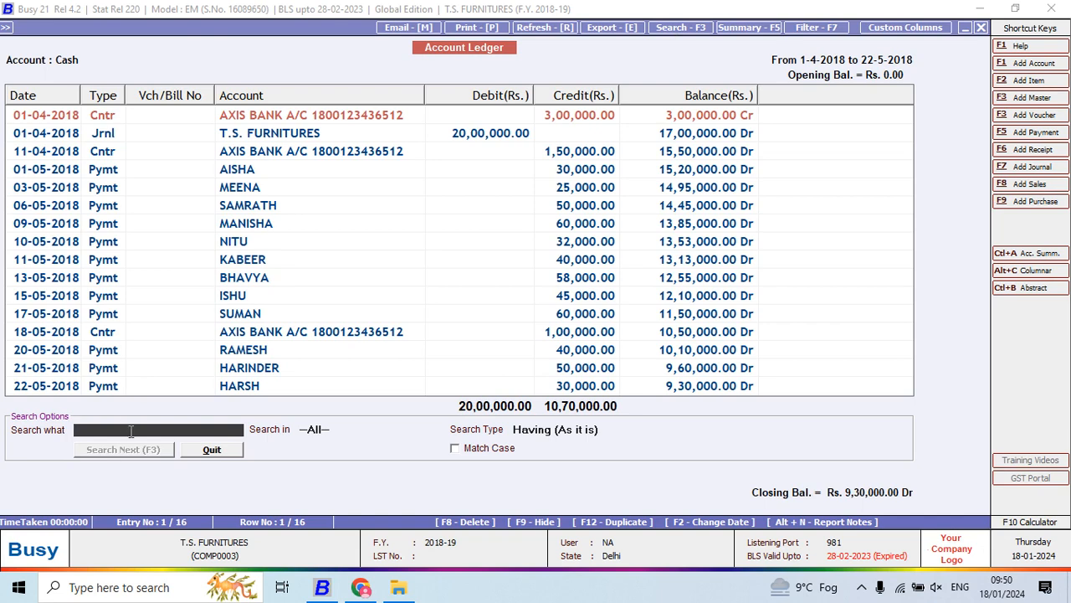
type("30000")
left_click(98, 449)
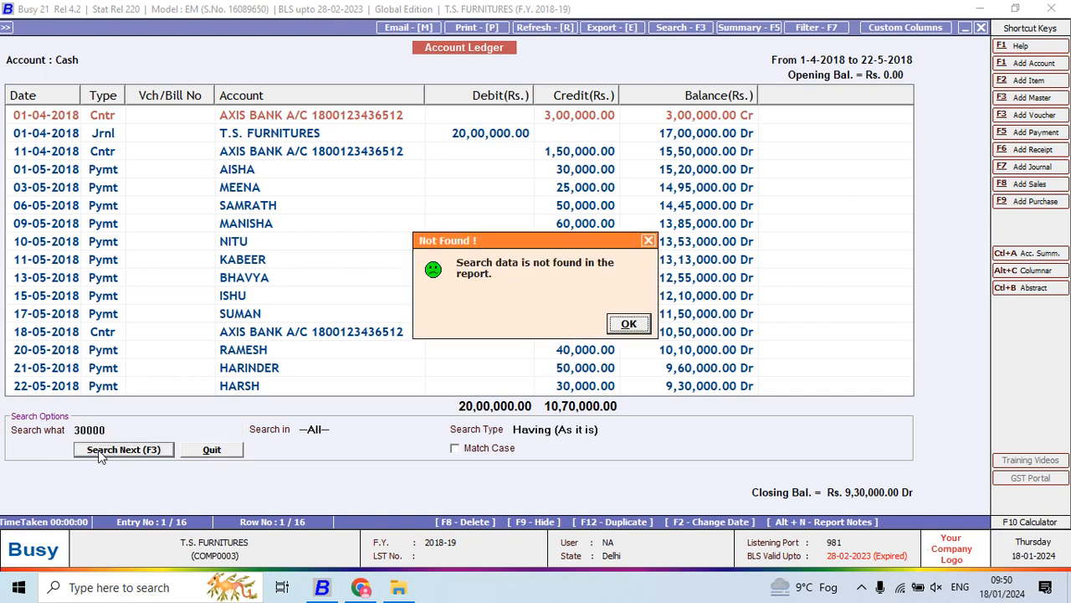
left_click(629, 325)
- Restrict the 30000 search to the Credit(Rs.) column with Exact Match and find the first match
left_click(310, 429)
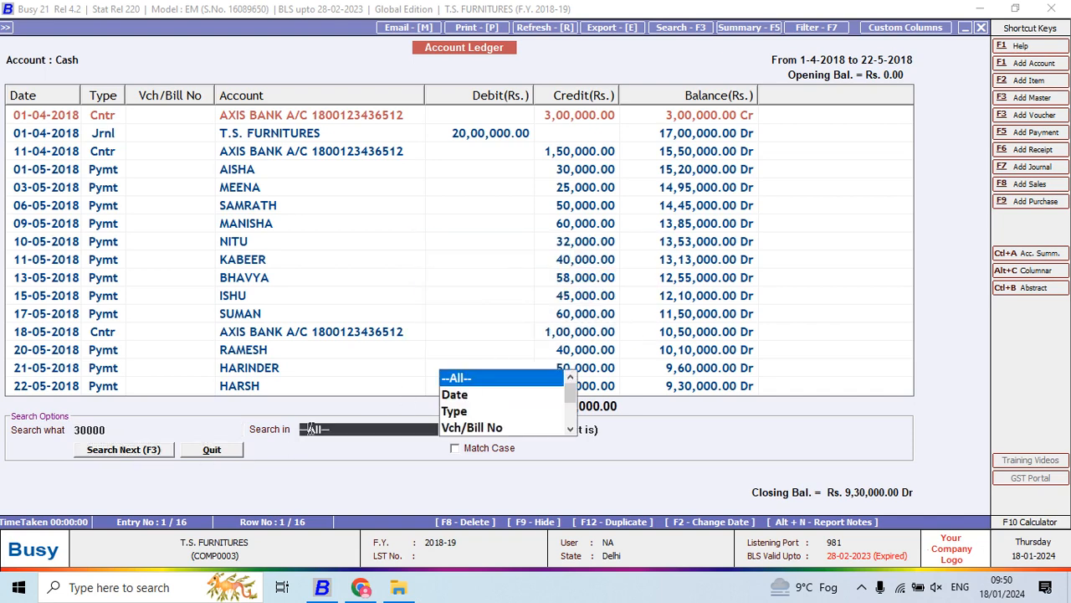
key("Down")
key("Down")
key("Down")
key("Down")
key("Down")
key("Down")
key("Down")
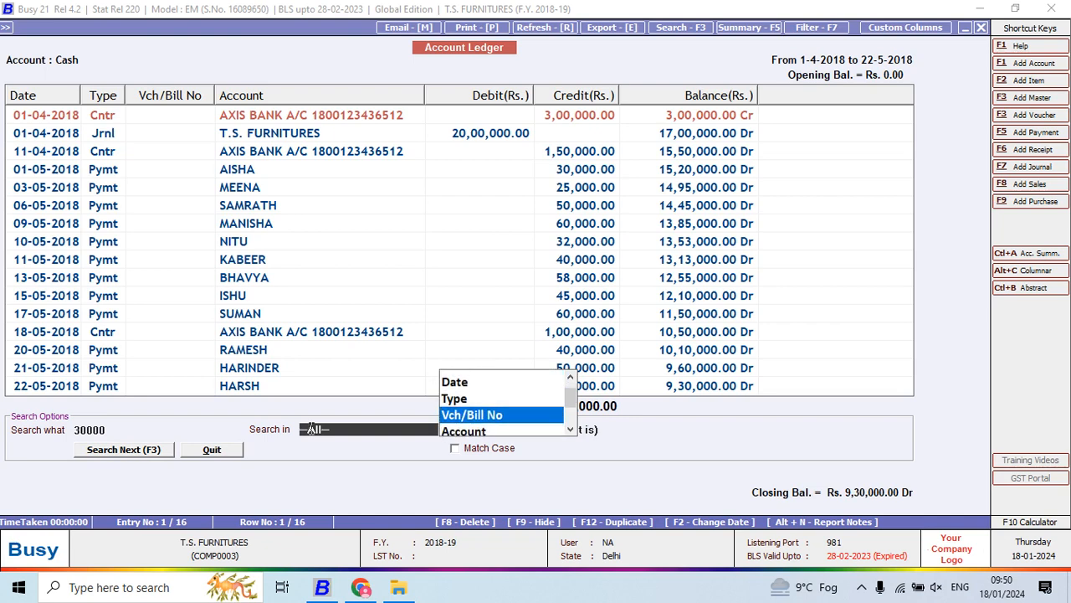
key("Up")
key("Return")
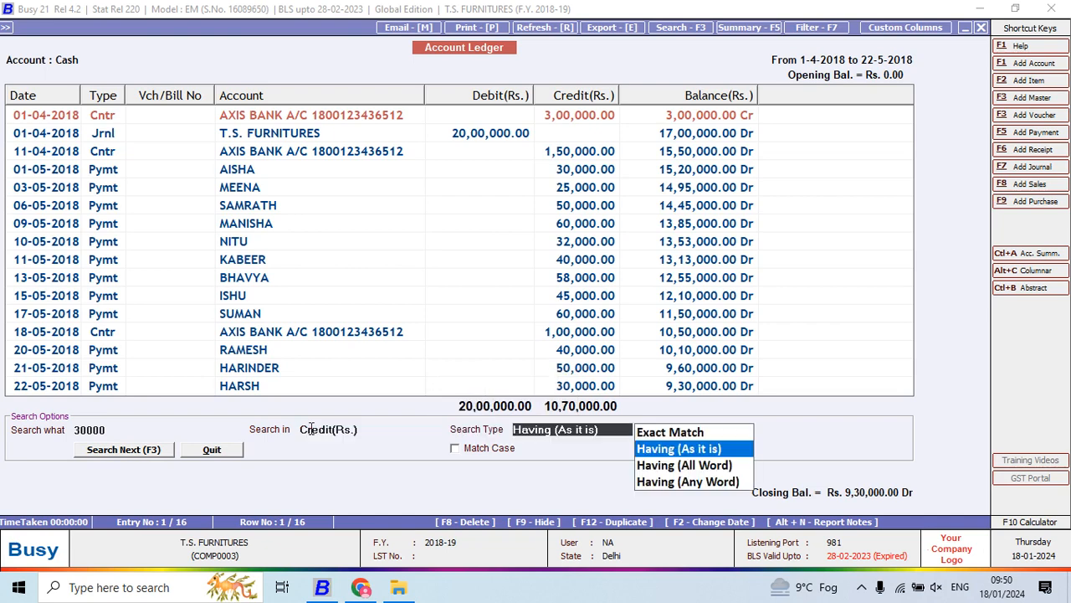
key("Up")
key("Return")
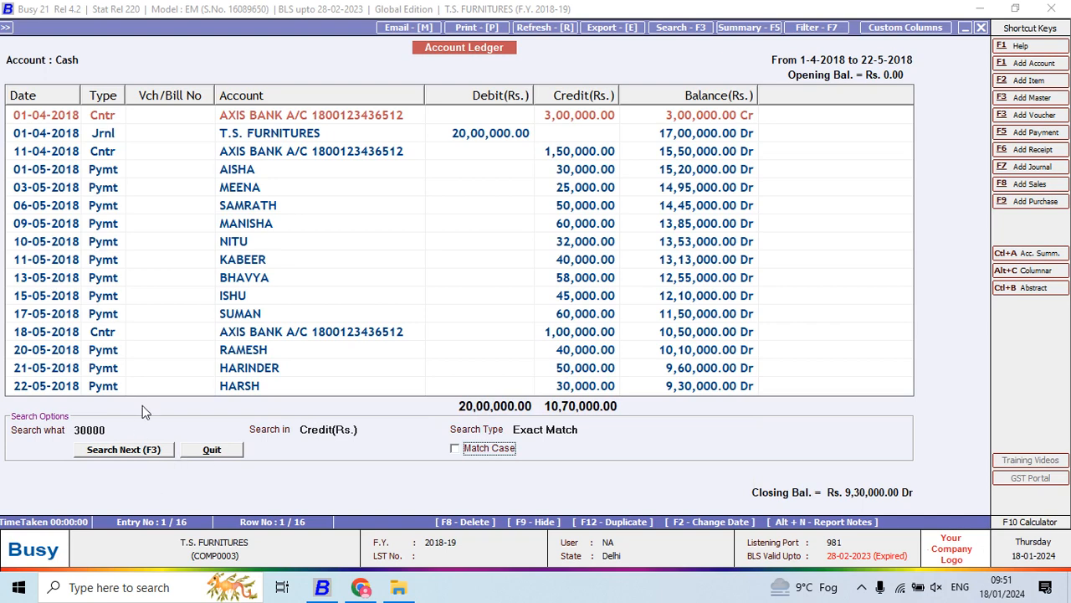
left_click(149, 450)
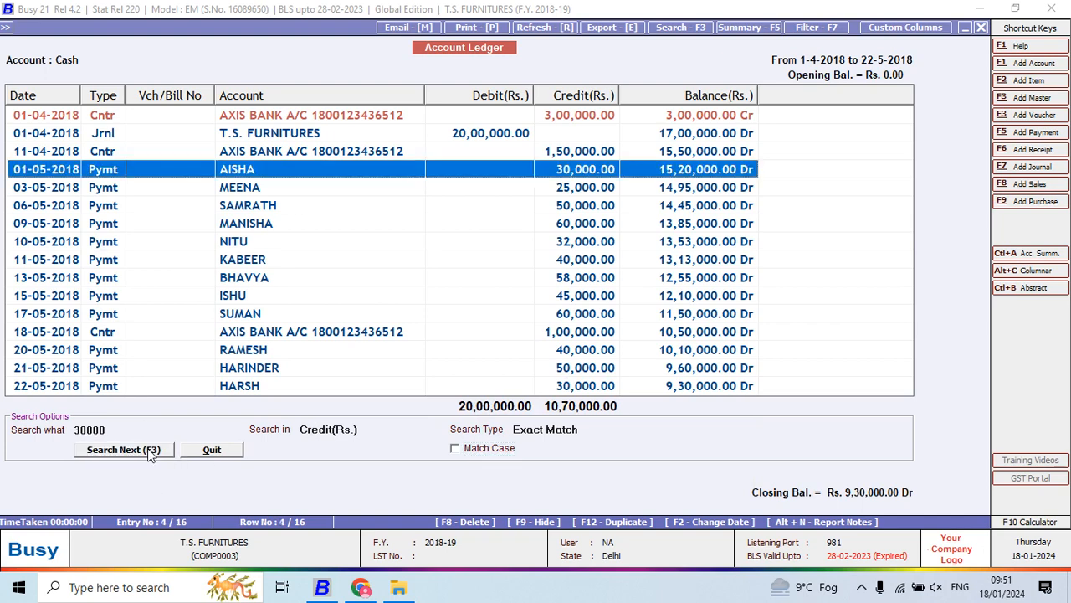
- Cycle repeatedly through the ledger entries matching 30000 and close the search
left_click(149, 450)
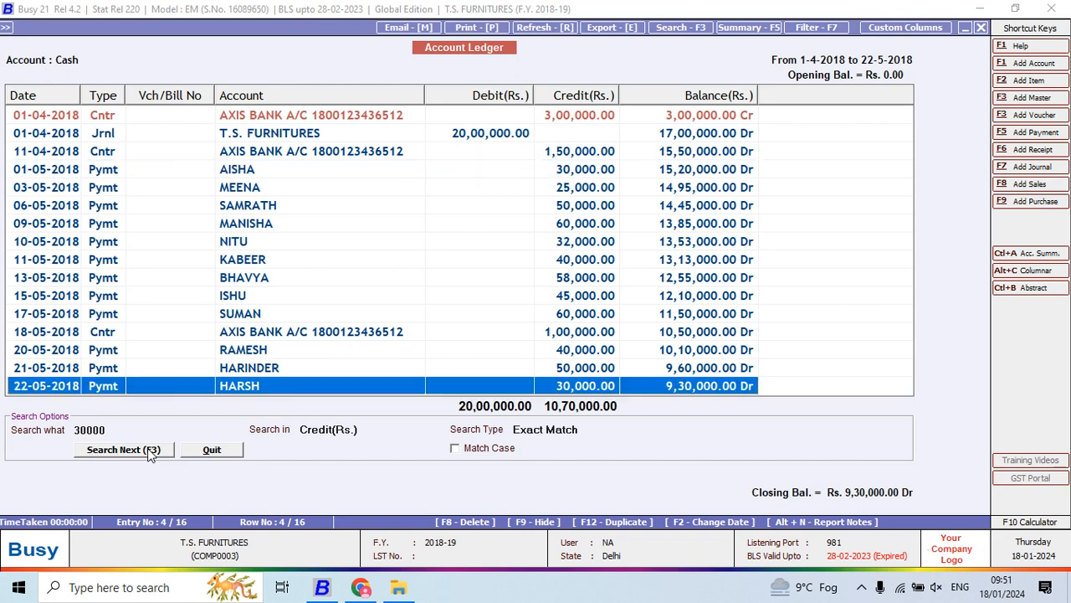
left_click(149, 451)
left_click(149, 450)
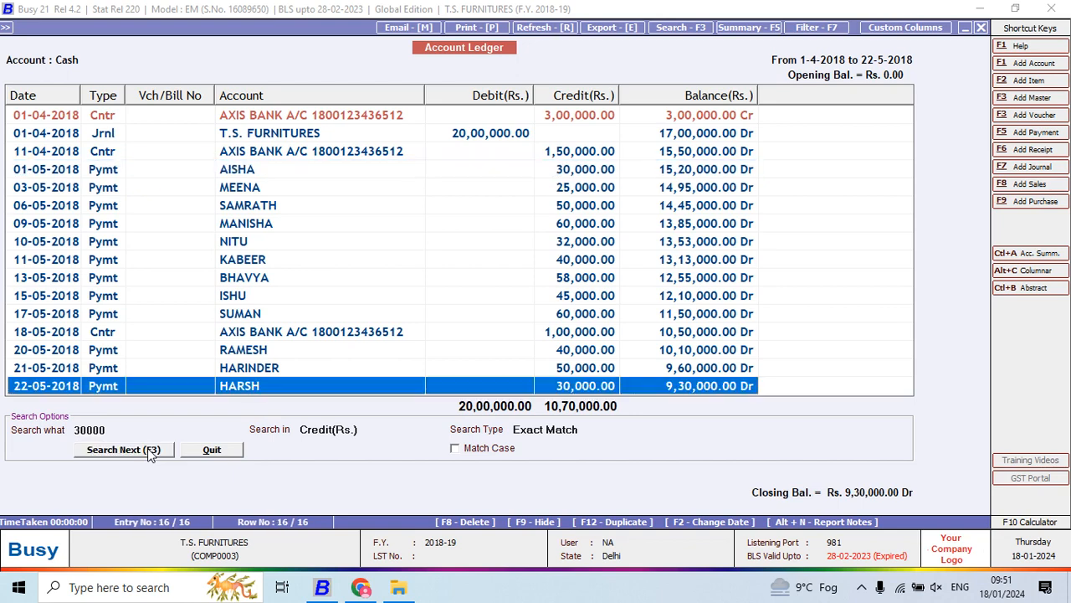
left_click(149, 450)
left_click(149, 450)
left_click(149, 450)
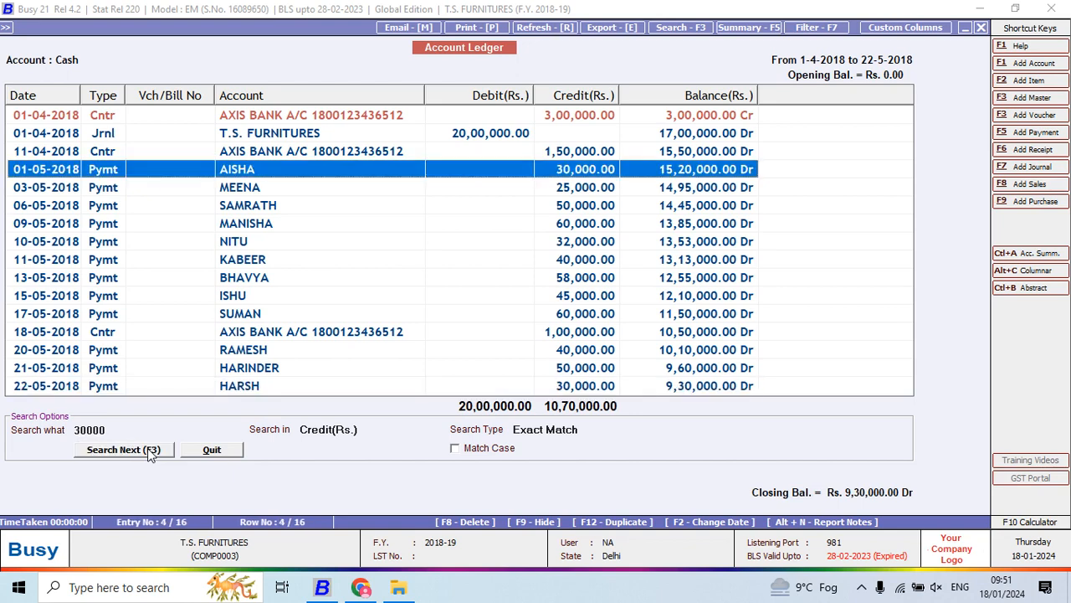
left_click(149, 451)
left_click(149, 450)
left_click(149, 450)
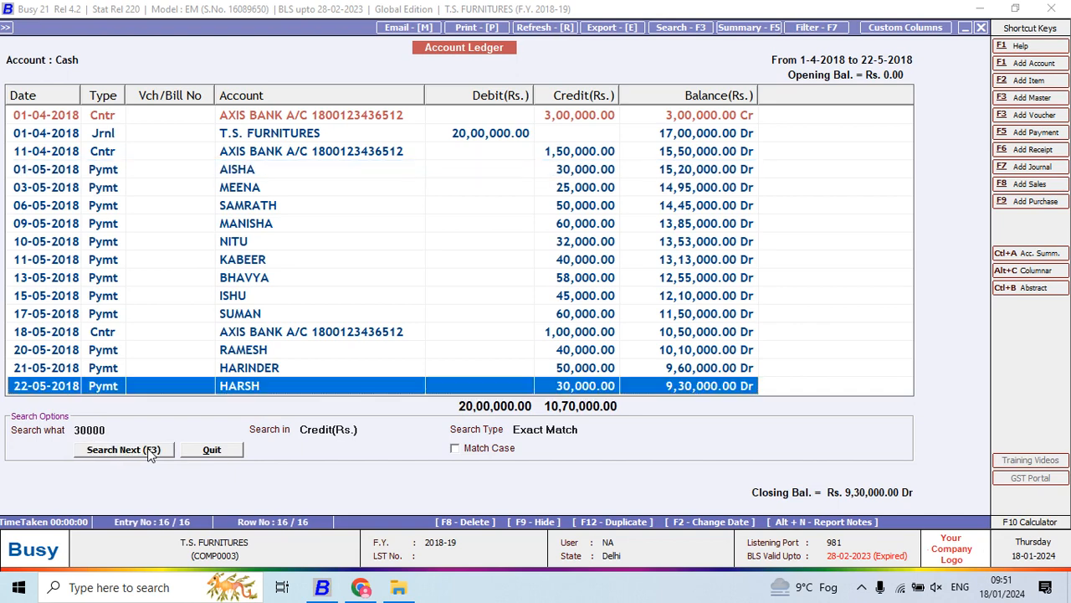
left_click(149, 450)
left_click(149, 450)
left_click(149, 450)
left_click(149, 450)
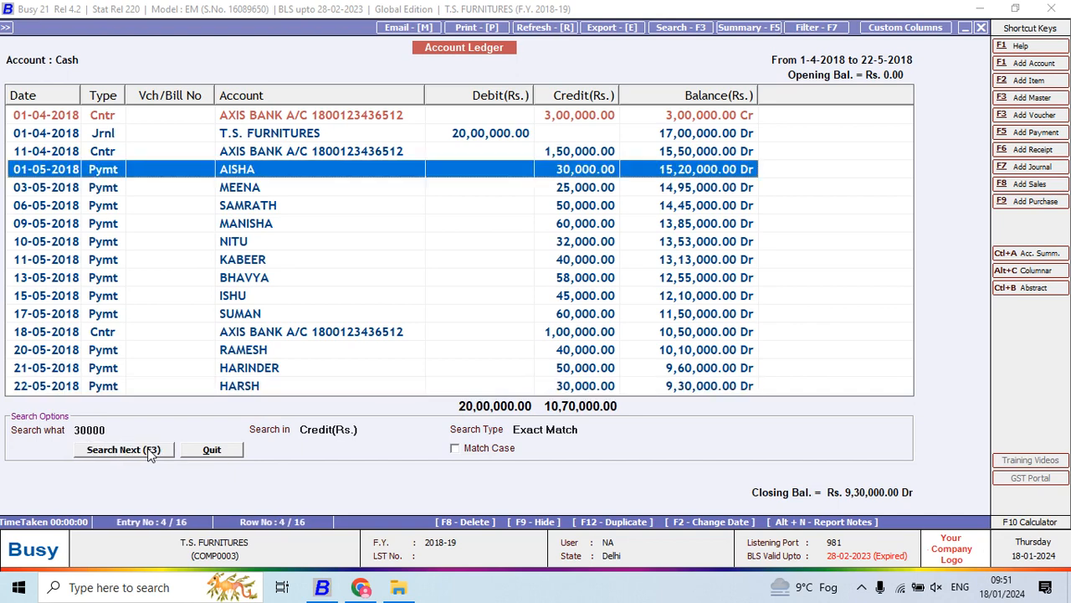
left_click(149, 450)
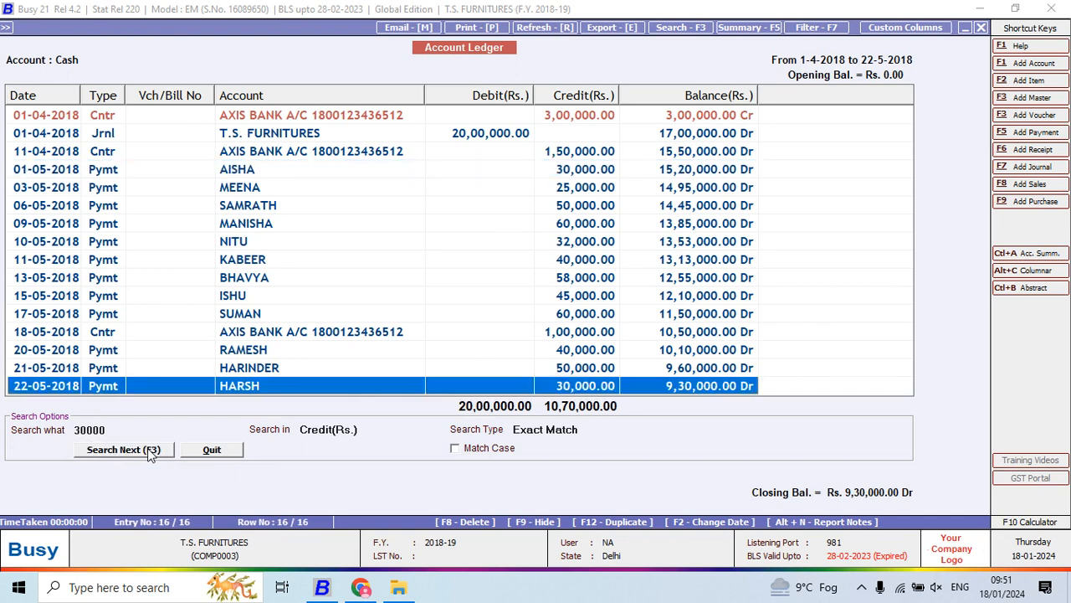
left_click(149, 451)
left_click(149, 450)
left_click(149, 450)
left_click(149, 450)
left_click(149, 450)
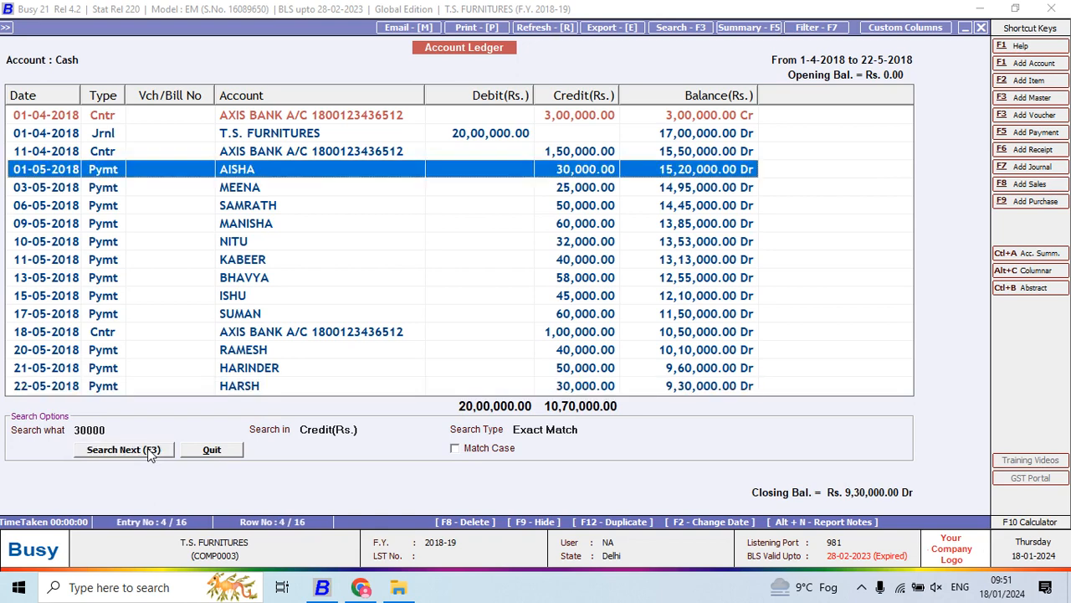
left_click(149, 451)
left_click(149, 450)
left_click(148, 451)
left_click(149, 450)
left_click(234, 452)
- Summarize the Cash ledger on Credit(Rs.) at single level
left_click(742, 28)
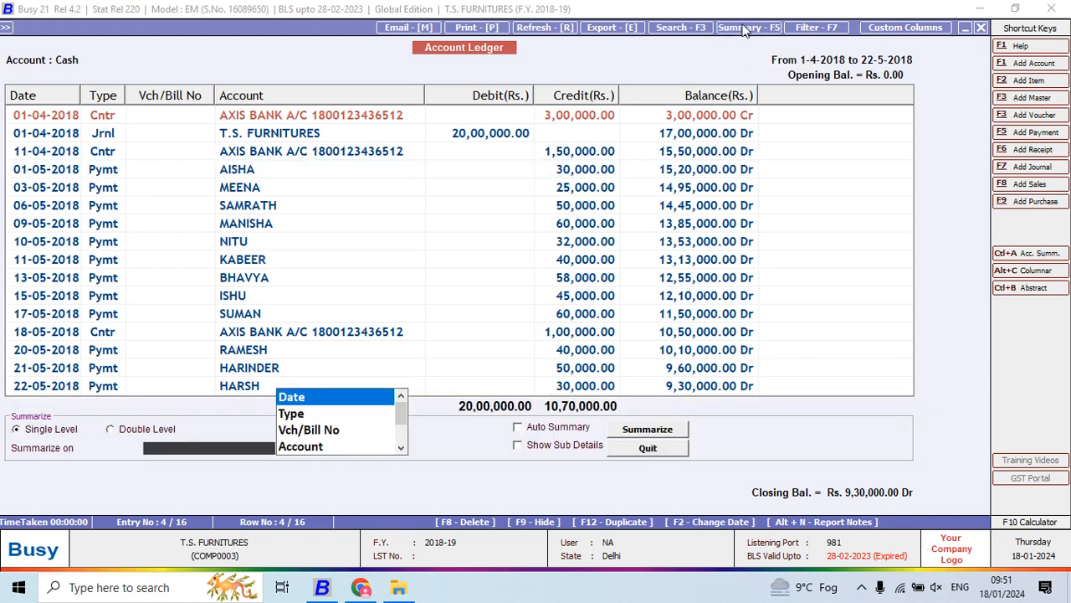
key("Down")
key("Down")
key("Down")
key("Down")
key("Down")
key("Down")
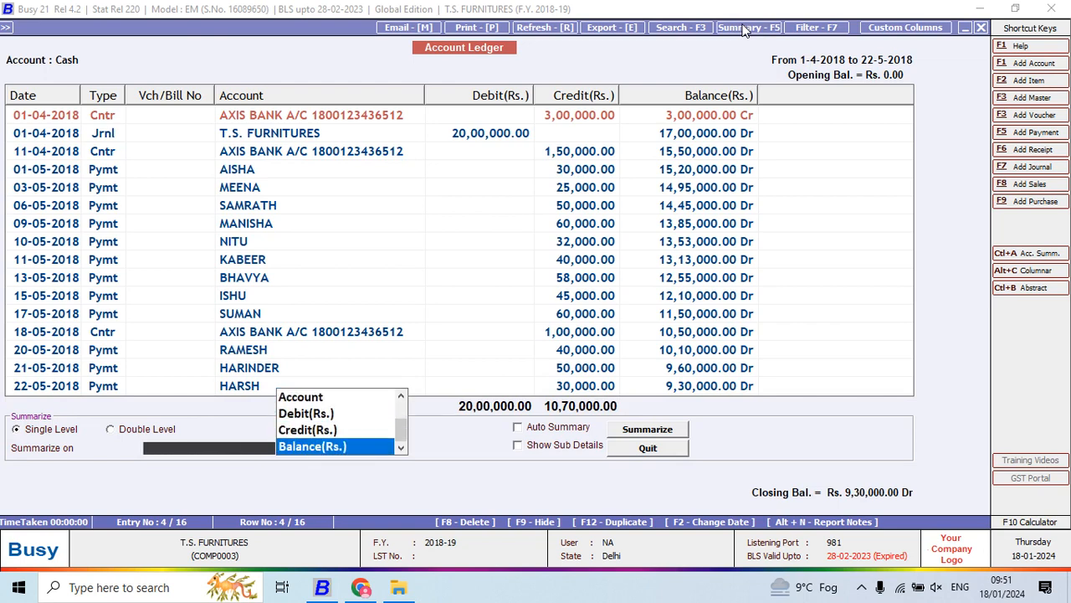
key("Up")
key("Return")
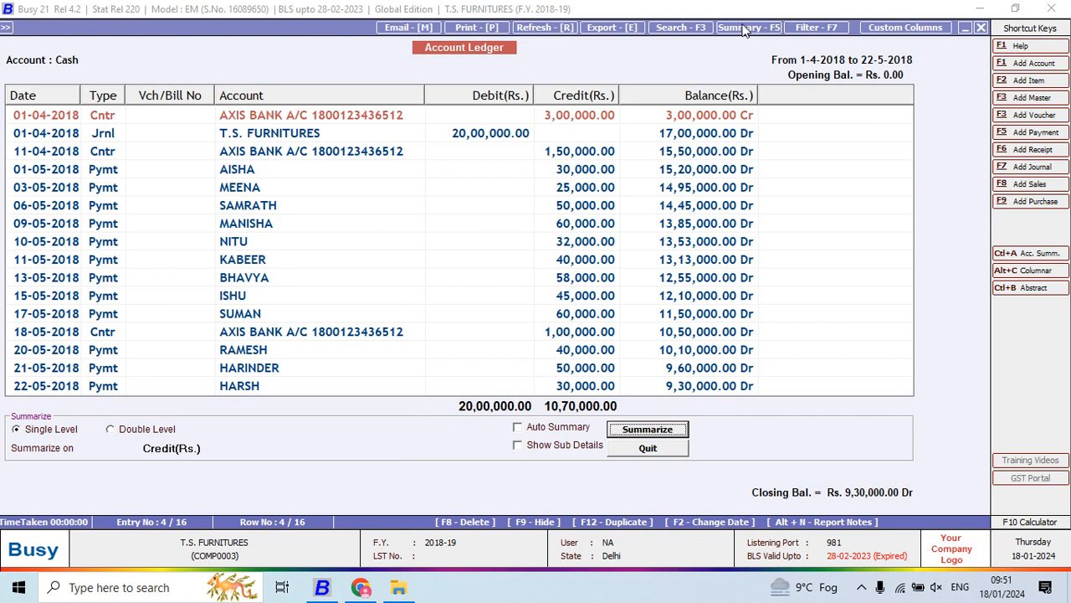
left_click(669, 438)
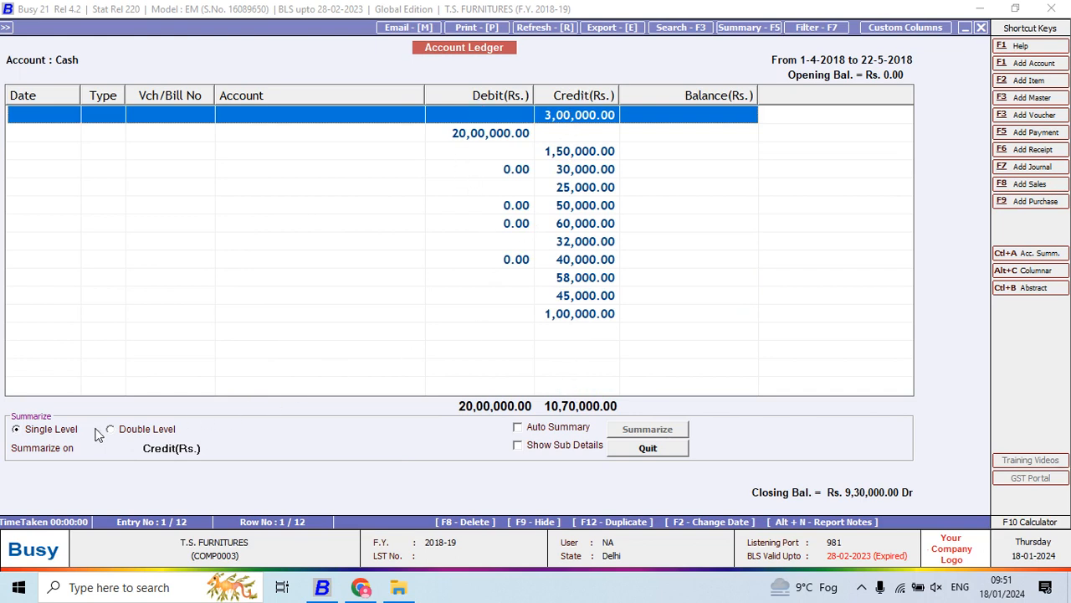
- Summarize the ledger on Credit(Rs.) again with Auto Summary and Show Sub Details turned on
left_click(556, 431)
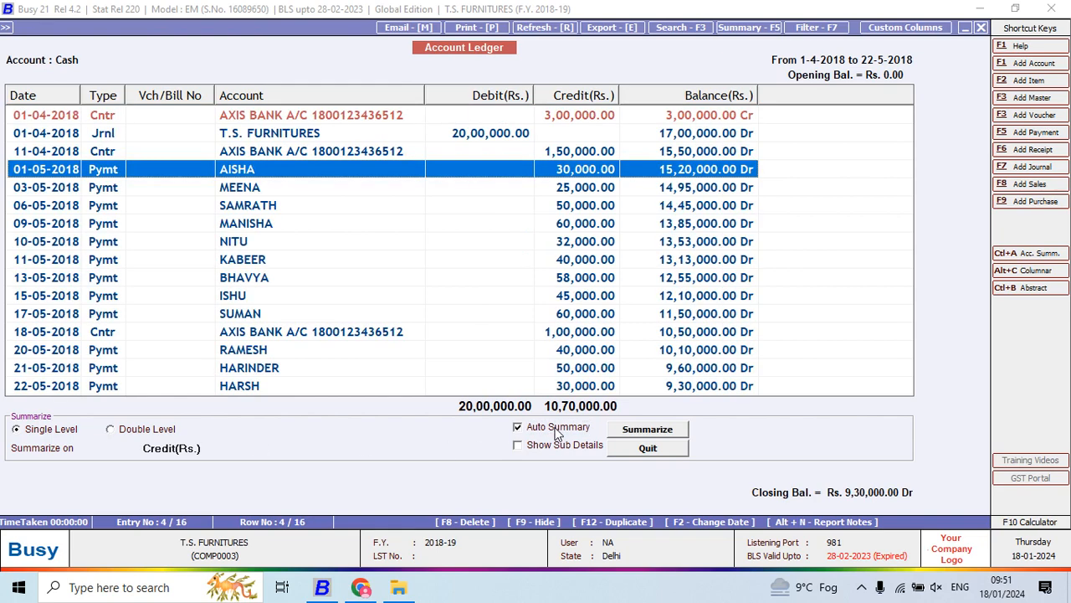
left_click(557, 446)
left_click(641, 433)
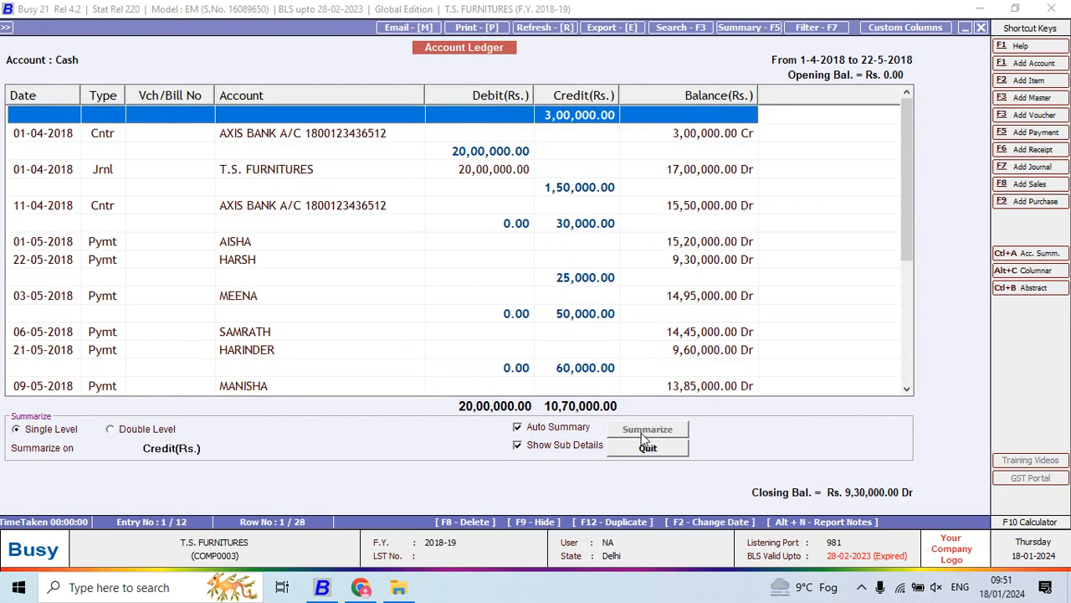
- Summarize the ledger on Debit(Rs.) with Auto Summary and Show Sub Details off, and widen the Credit column to fit its amounts
left_click(559, 429)
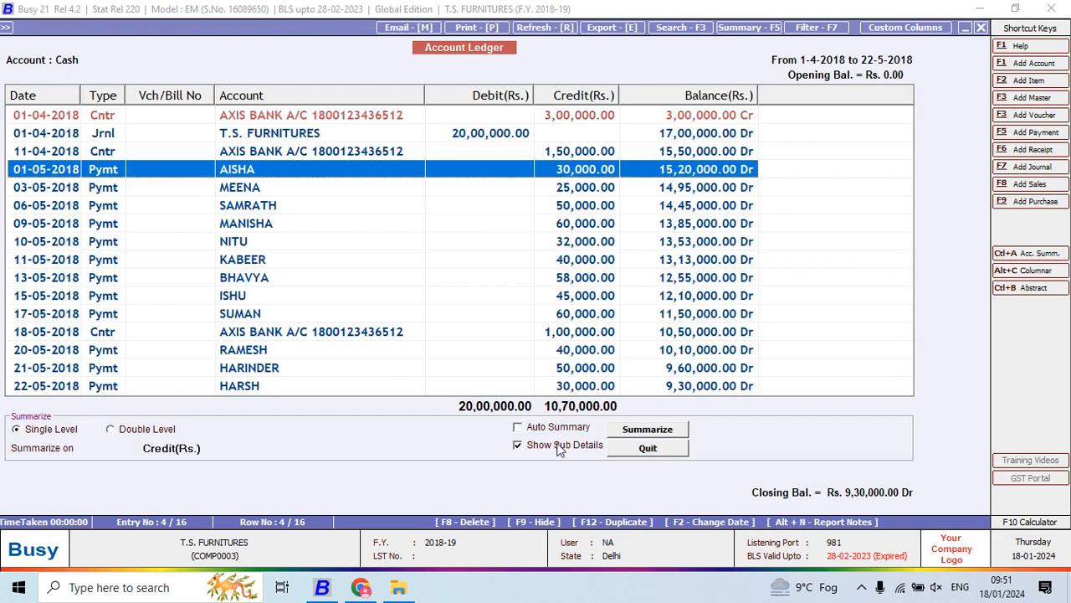
left_click(557, 446)
left_click(211, 445)
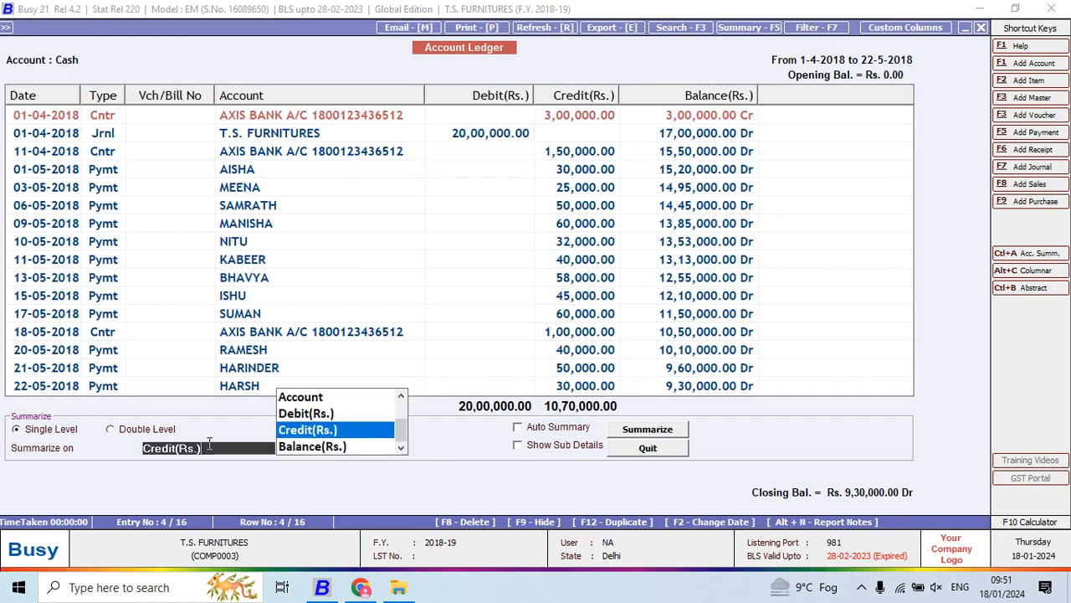
left_click(324, 413)
left_click(642, 431)
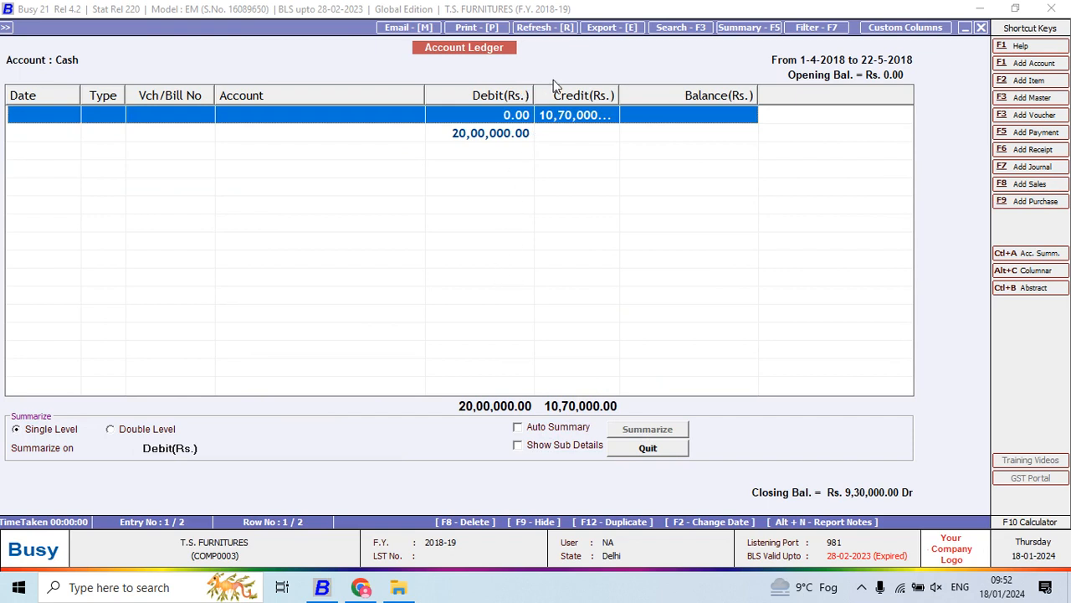
left_click_drag(618, 94, 643, 95)
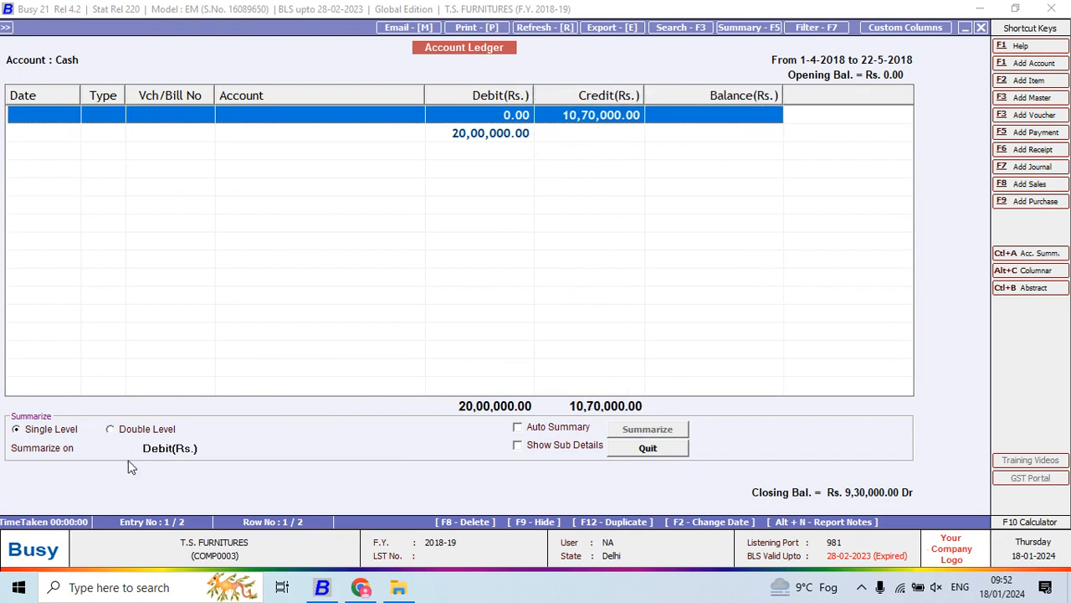
- Set the summary field back to Credit(Rs.) and close the summary options to restore the full ledger
left_click(221, 450)
left_click(308, 430)
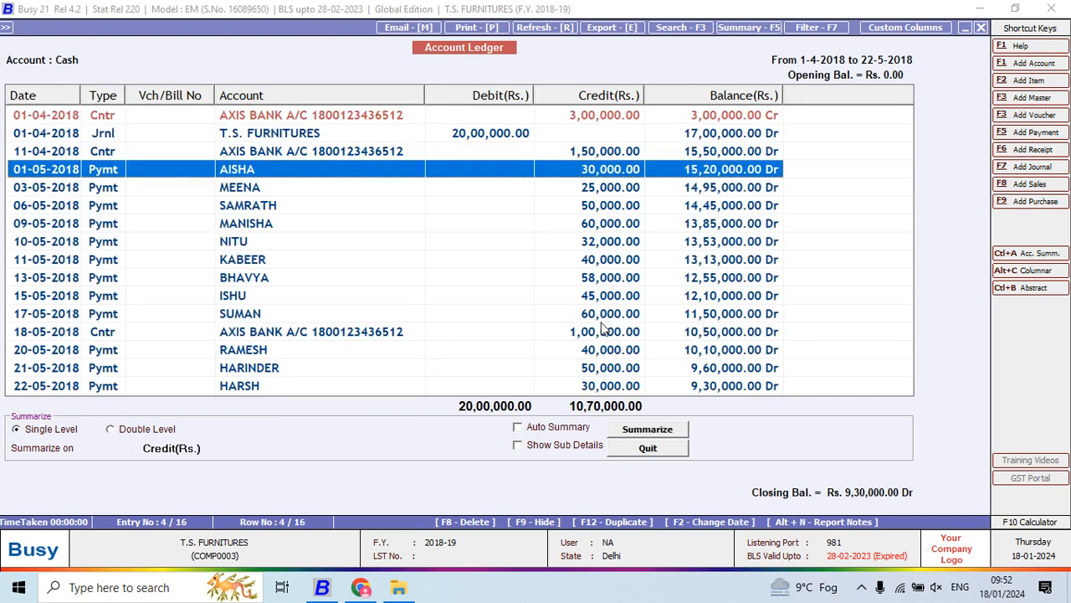
key("Escape")
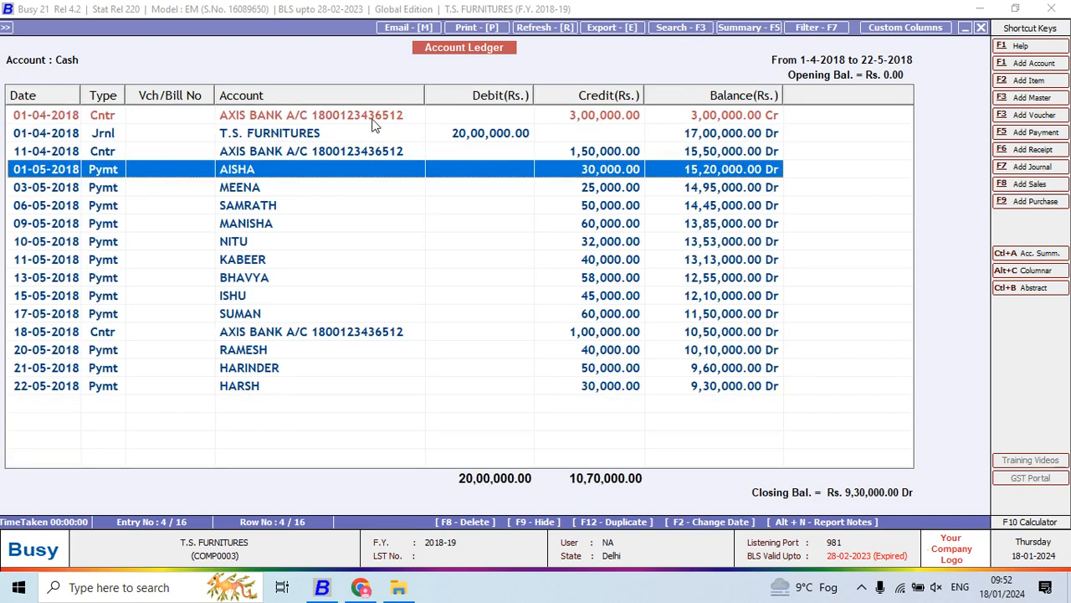
- Filter the Cash ledger for entries whose Debit(Rs.) equals an empty value, using a single filter
left_click(824, 32)
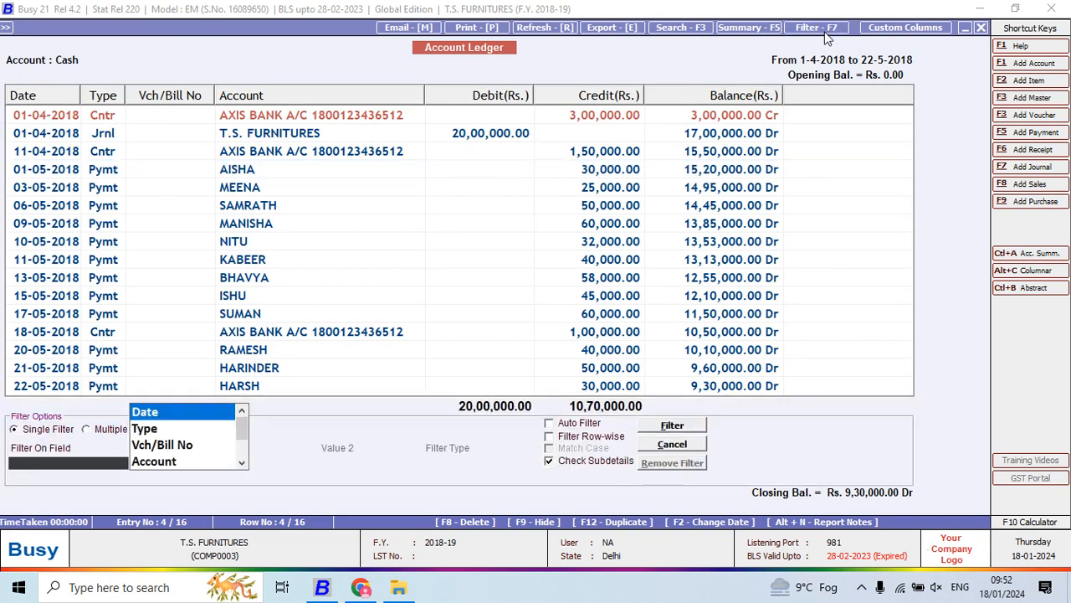
key("Down")
key("Down")
key("Down")
key("Down")
key("Down")
key("Down")
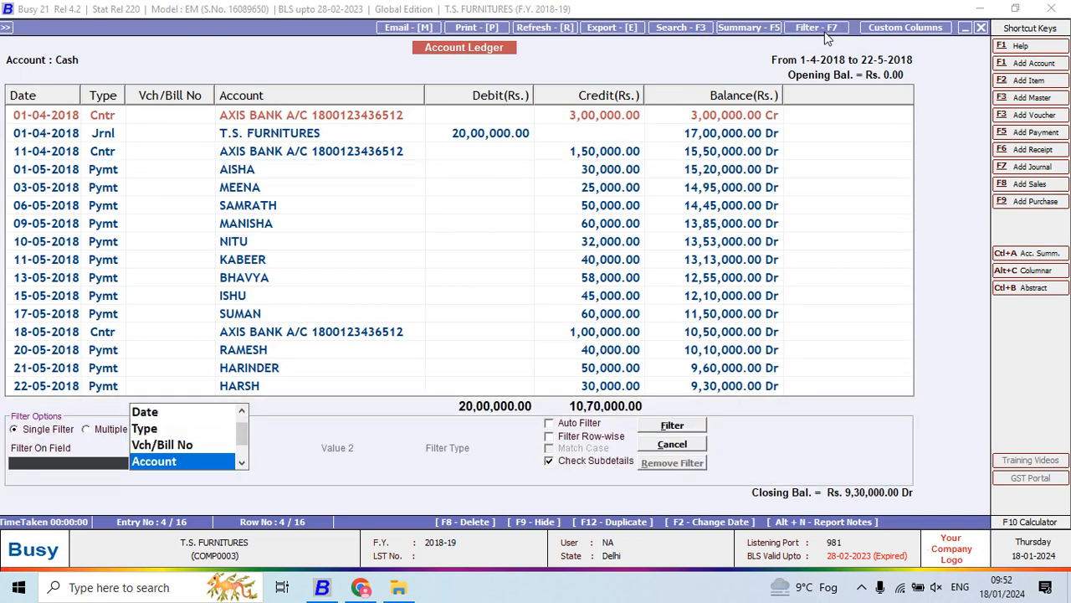
key("Up")
key("Up")
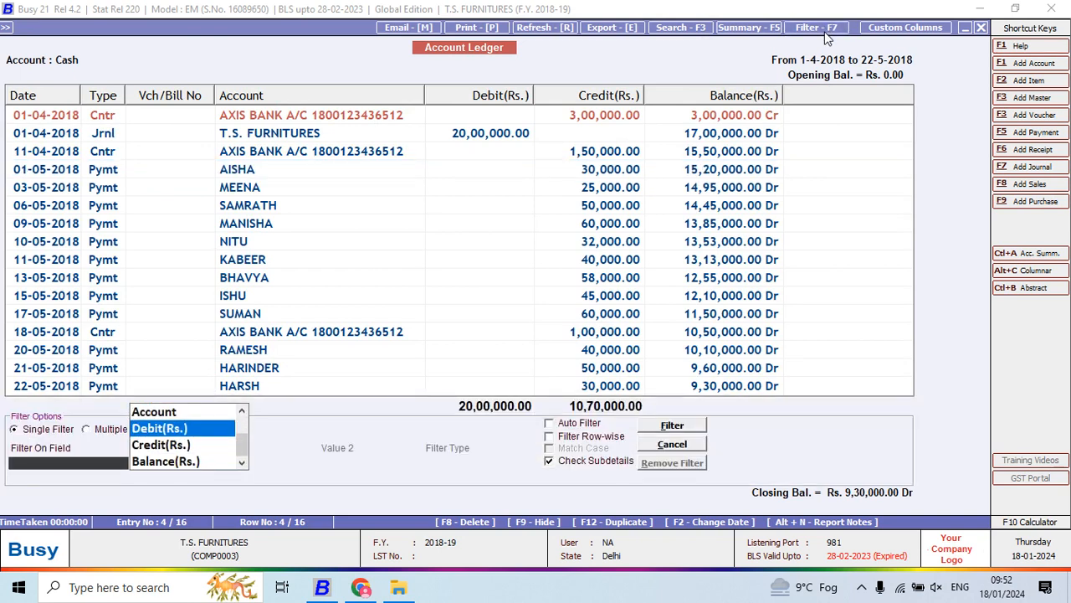
key("Return")
key("Down")
key("Down")
key("Down")
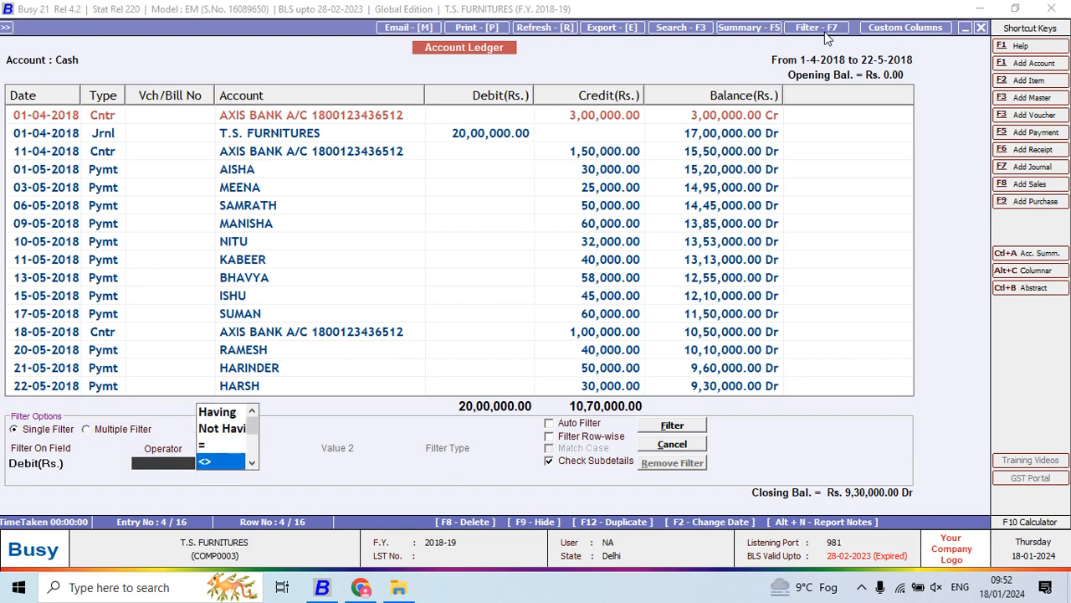
key("Up")
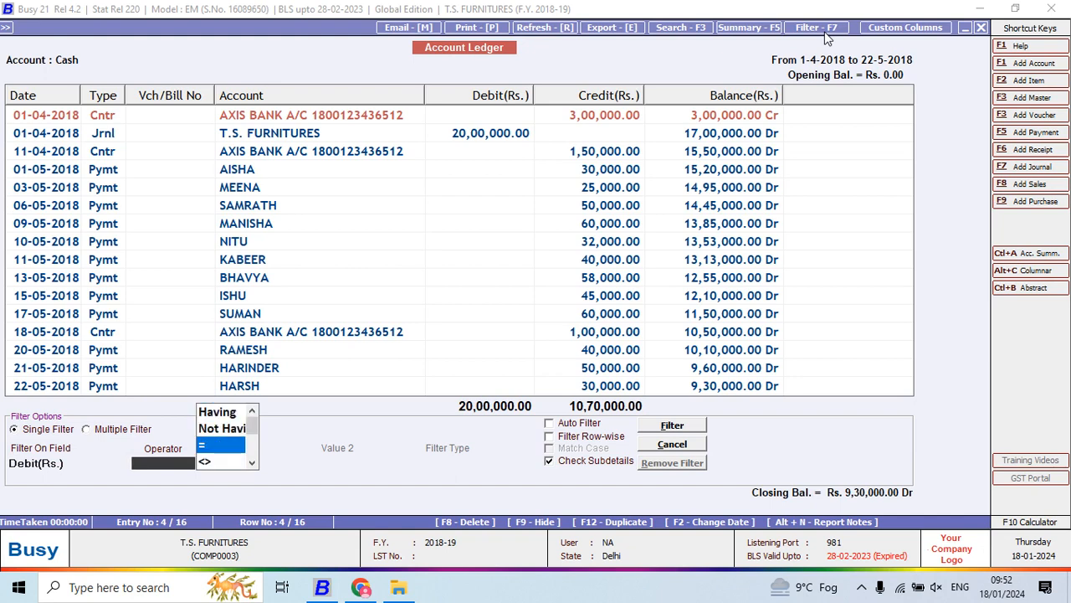
key("Return")
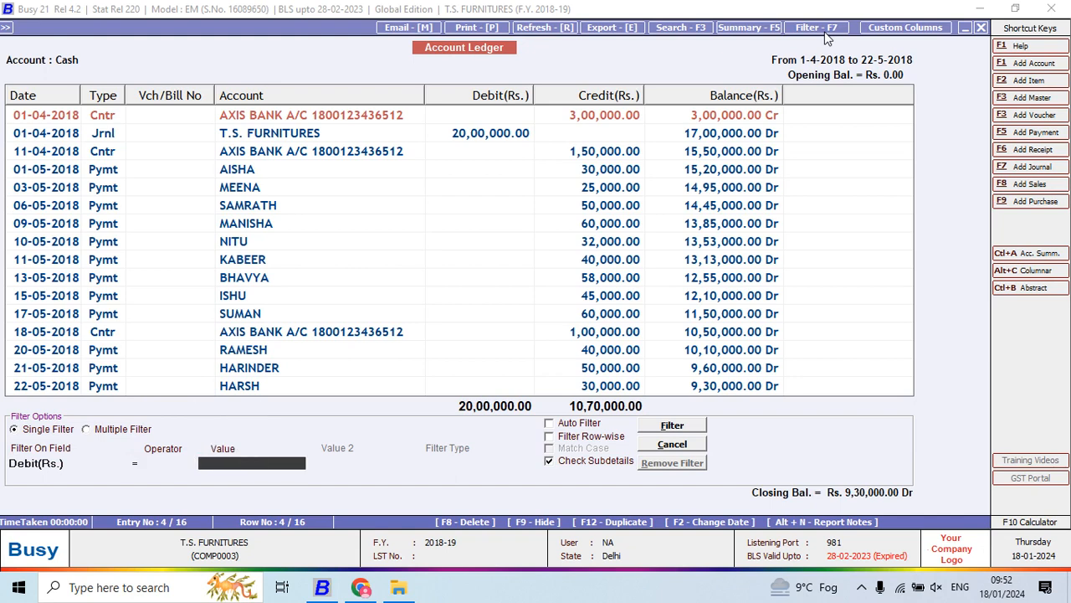
left_click(681, 430)
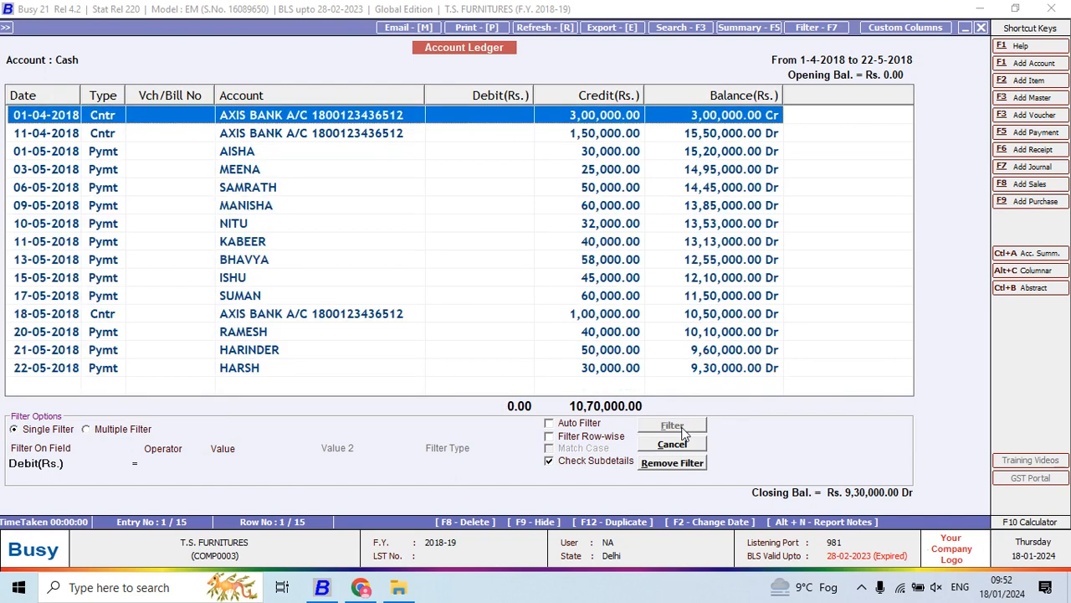
- Change the filter to show only entries whose Credit(Rs.) equals an empty value
left_click(77, 465)
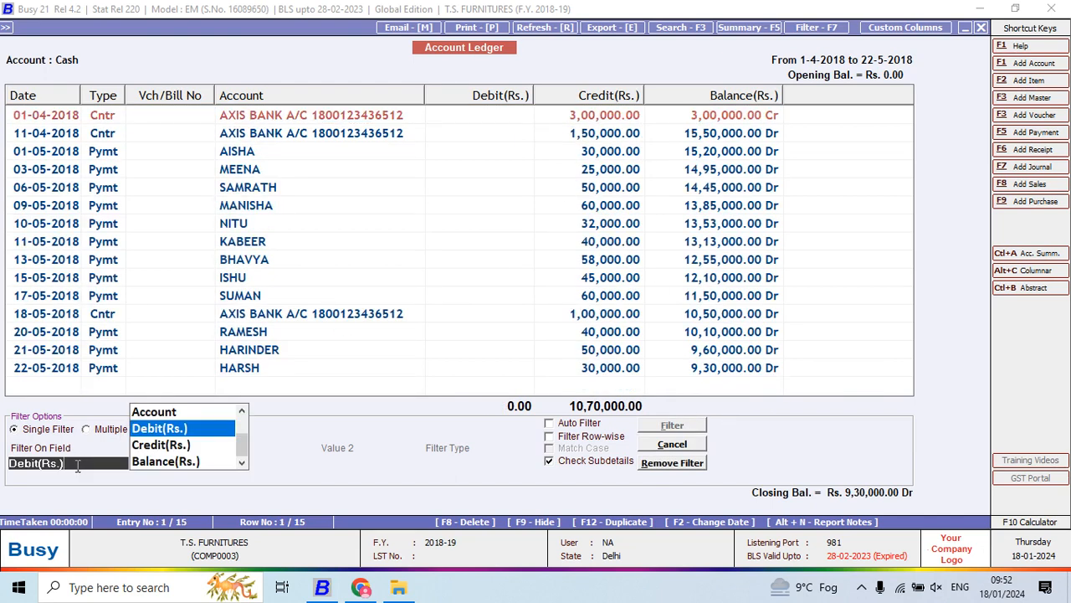
key("Down")
key("Return")
key("Return")
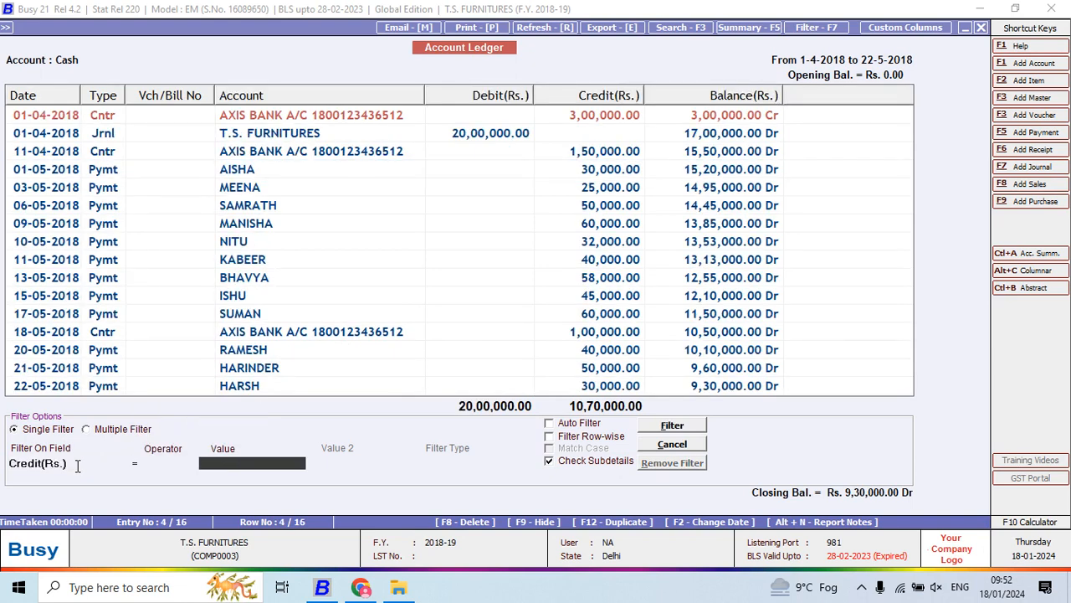
left_click(674, 427)
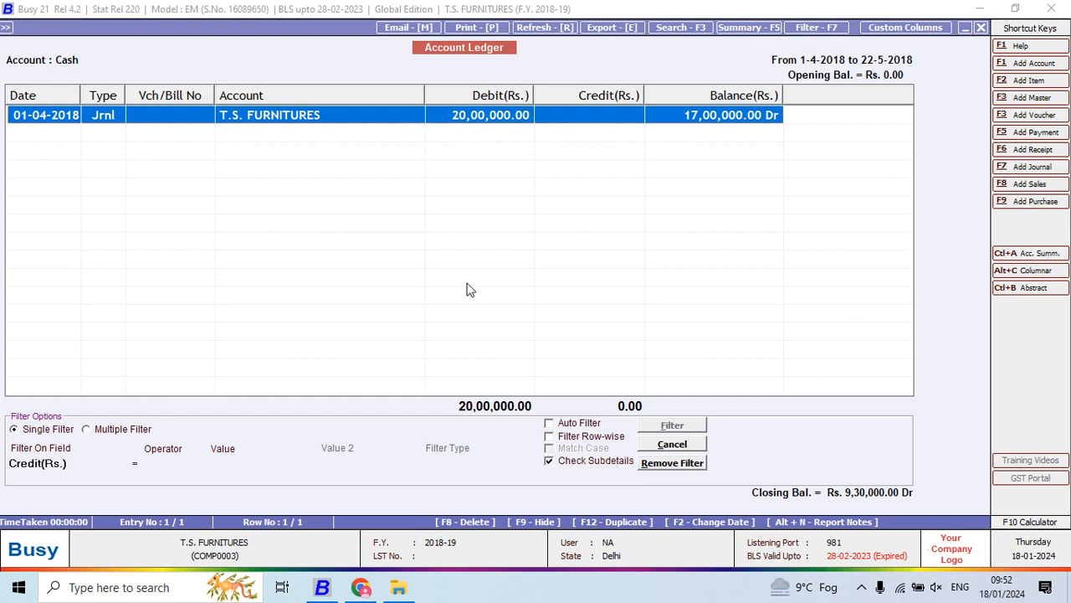
- Change the filter to show only Cash ledger entries whose Debit(Rs.) equals 30000
left_click(112, 463)
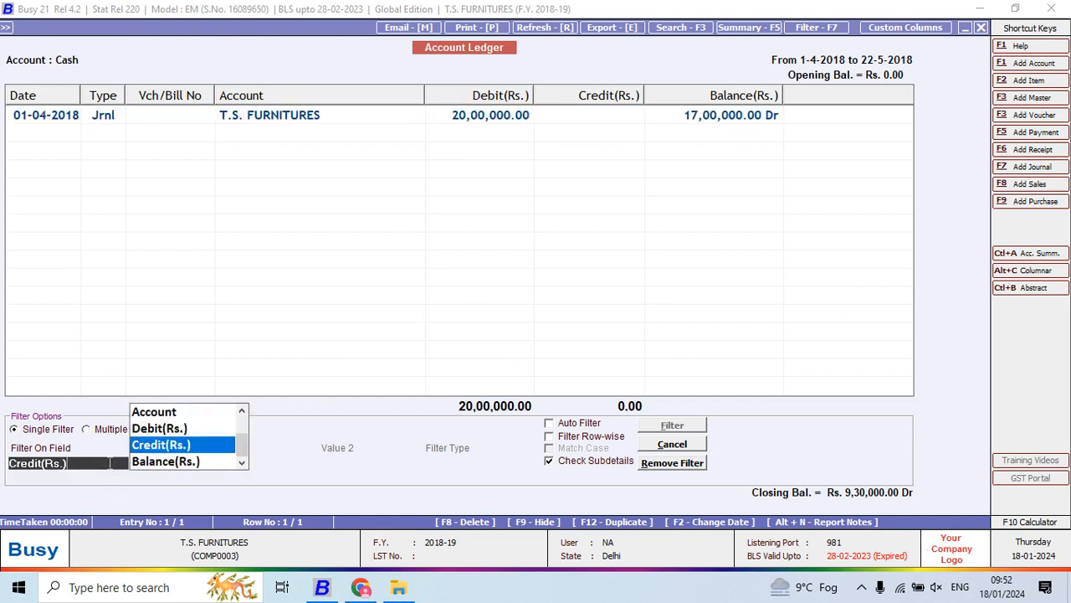
key("Up")
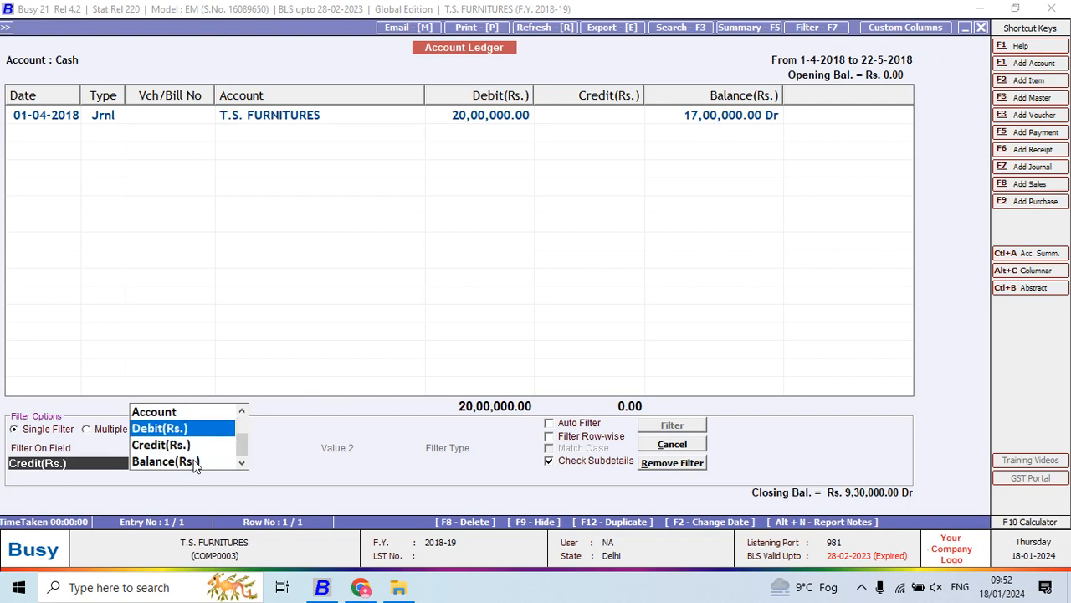
key("Return")
key("Return")
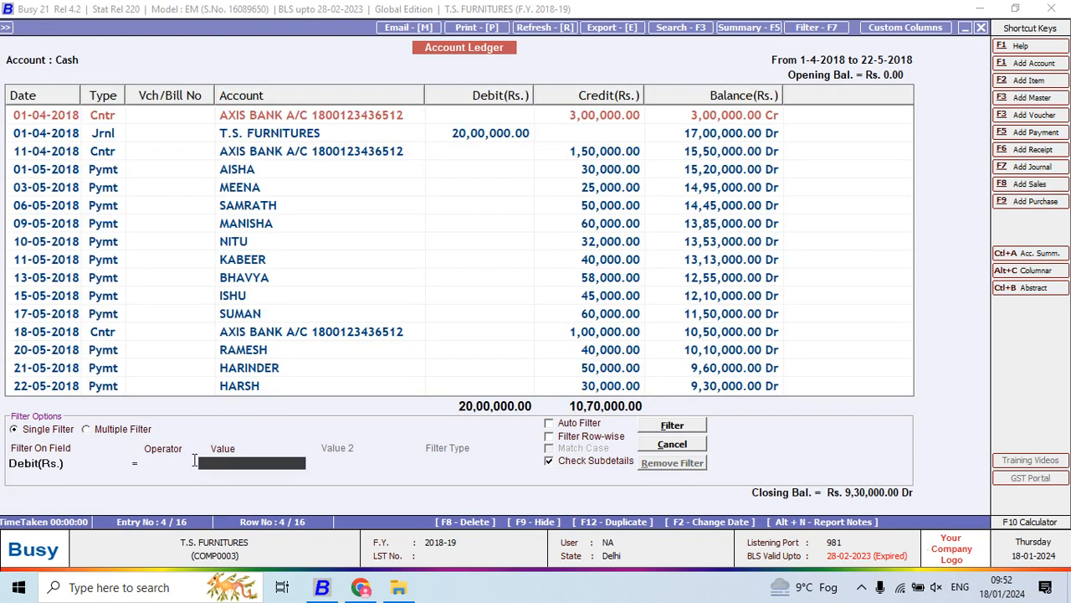
type("30000")
left_click(672, 426)
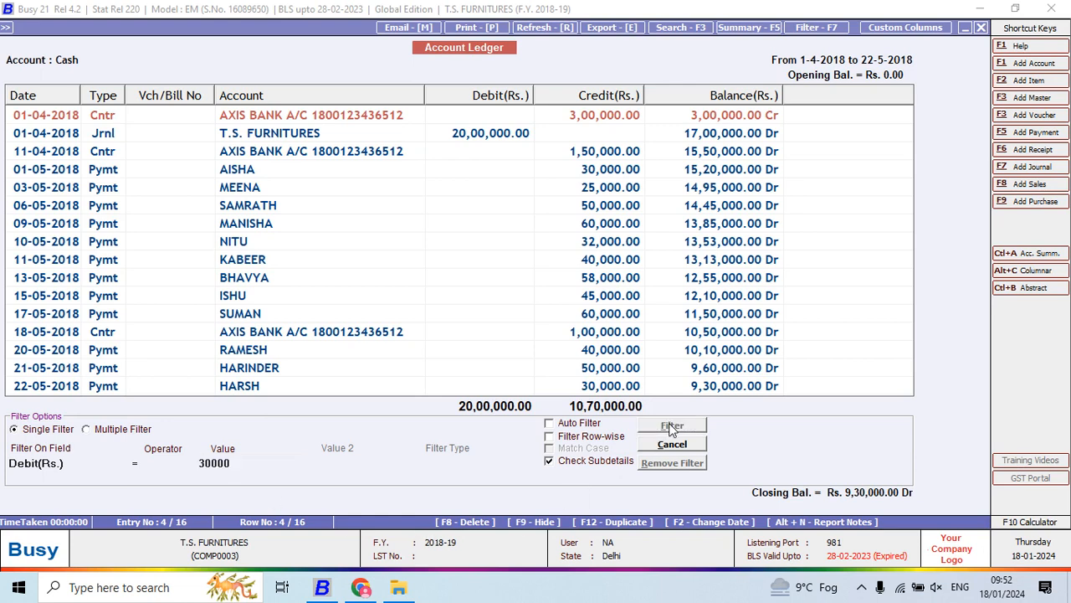
- Rerun the Debit(Rs.) filter with Auto Filter on and Check Subdetails off, then close the filter options to restore the full ledger
left_click(595, 461)
left_click(589, 425)
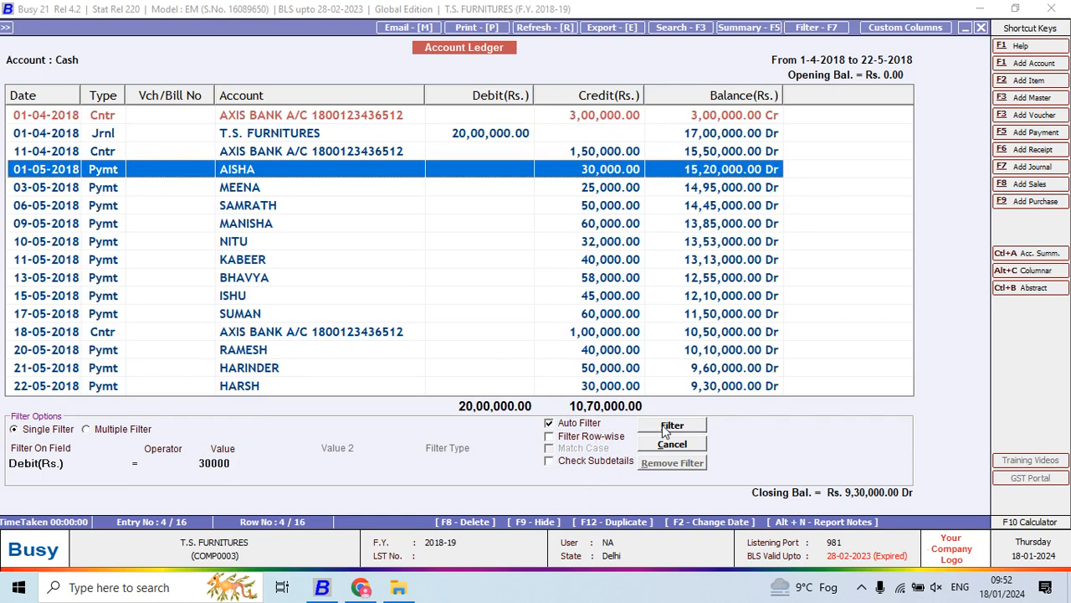
left_click(649, 425)
left_click(118, 468)
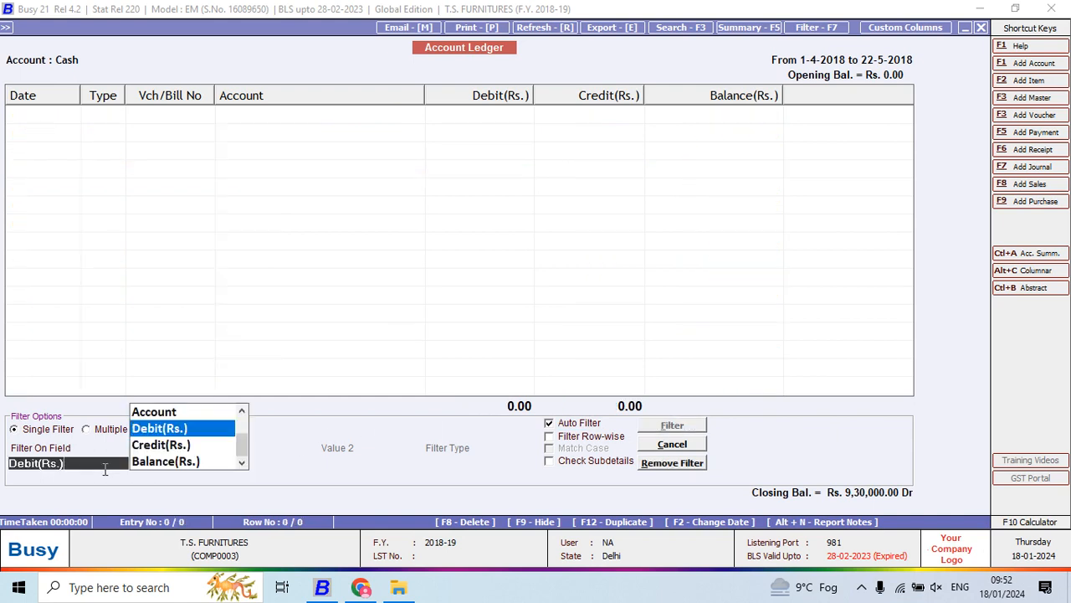
key("Return")
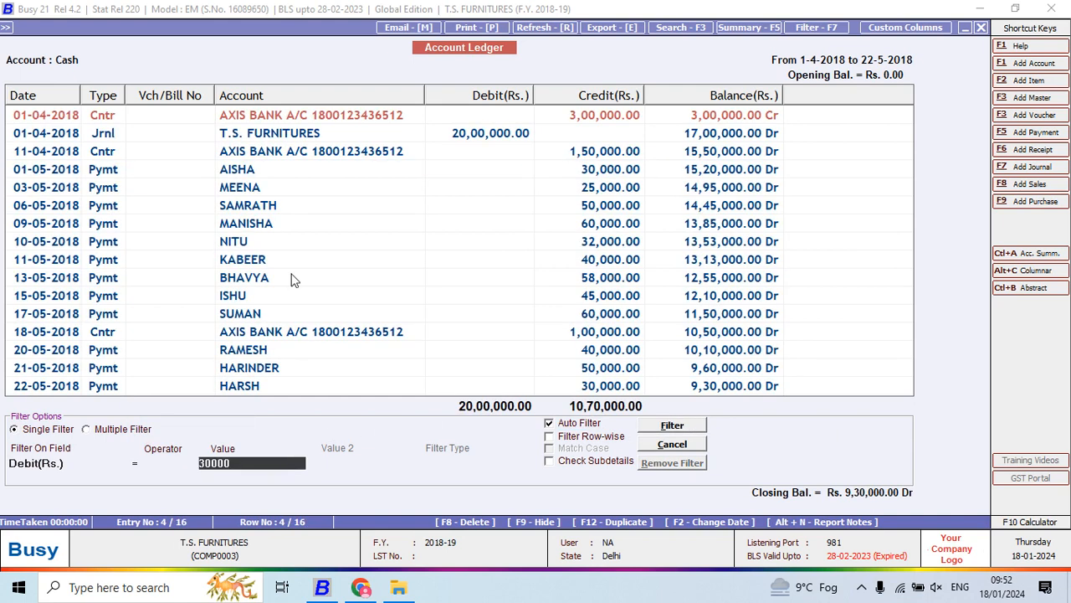
key("Escape")
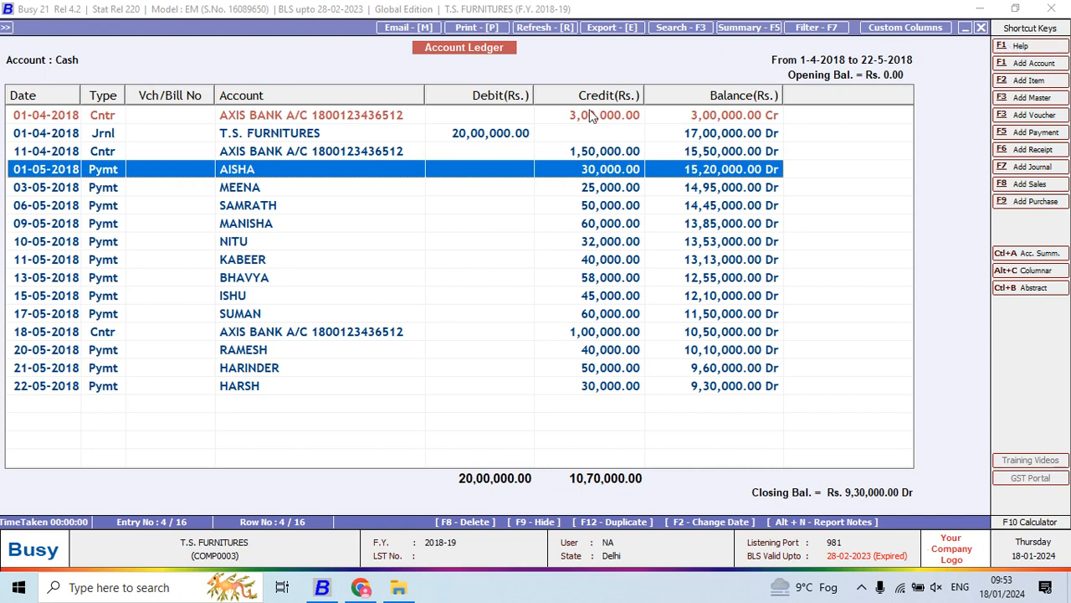
- Open the built-in help at Account Books in a maximized window and read its Cash/Bank Book section
key("F1")
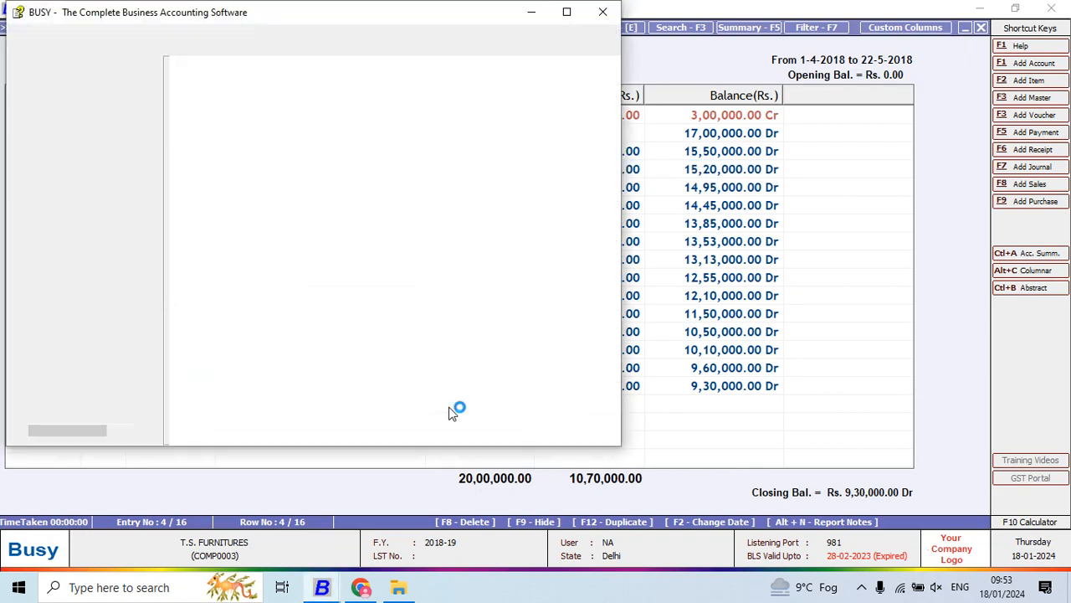
left_click(566, 12)
left_click(251, 331)
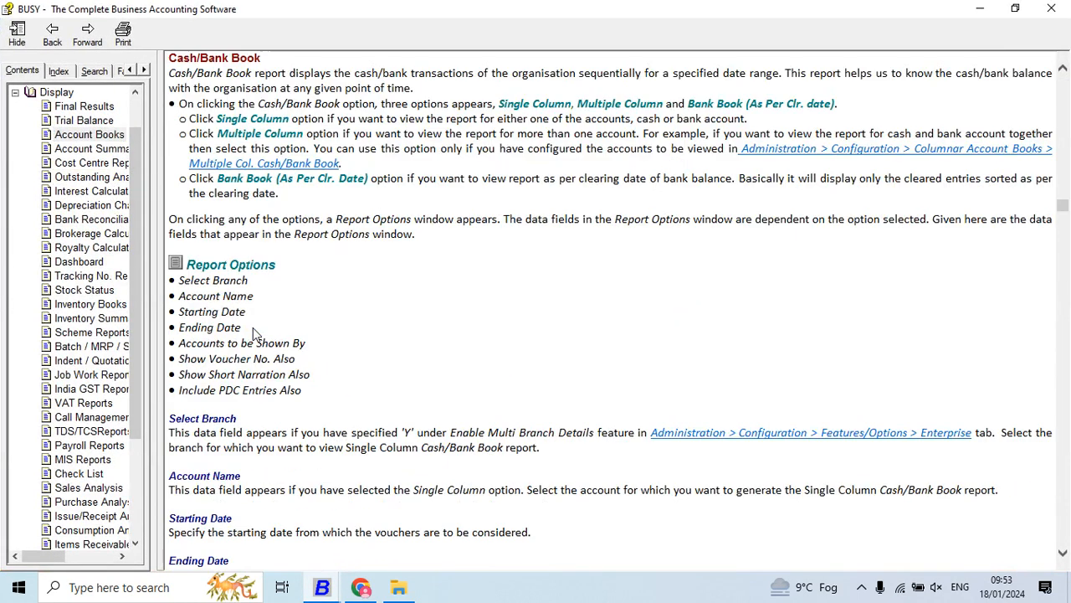
scroll(345, 300, "down", 6)
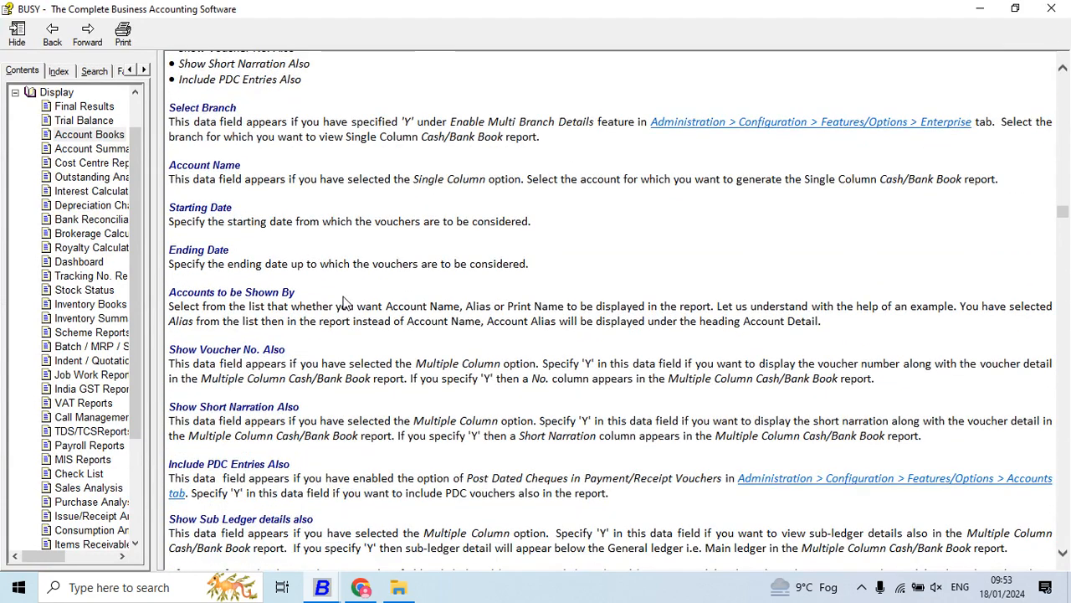
- Read the help topics on Stock Status, including Closing Stock - Grouped, and Interest Calculation, then close the help
left_click(107, 289)
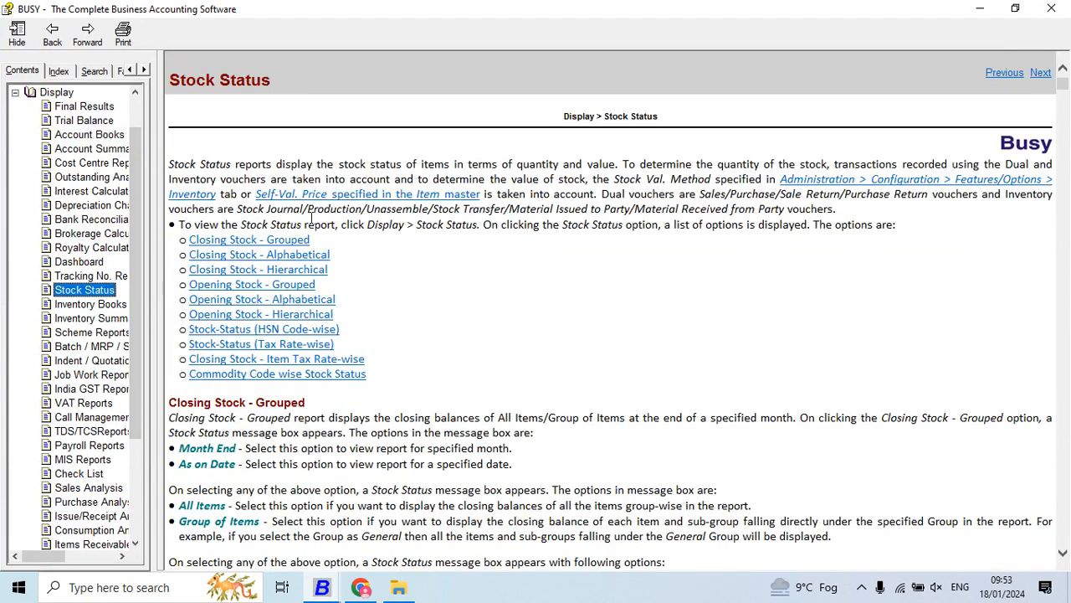
left_click(282, 245)
scroll(282, 238, "down", 7)
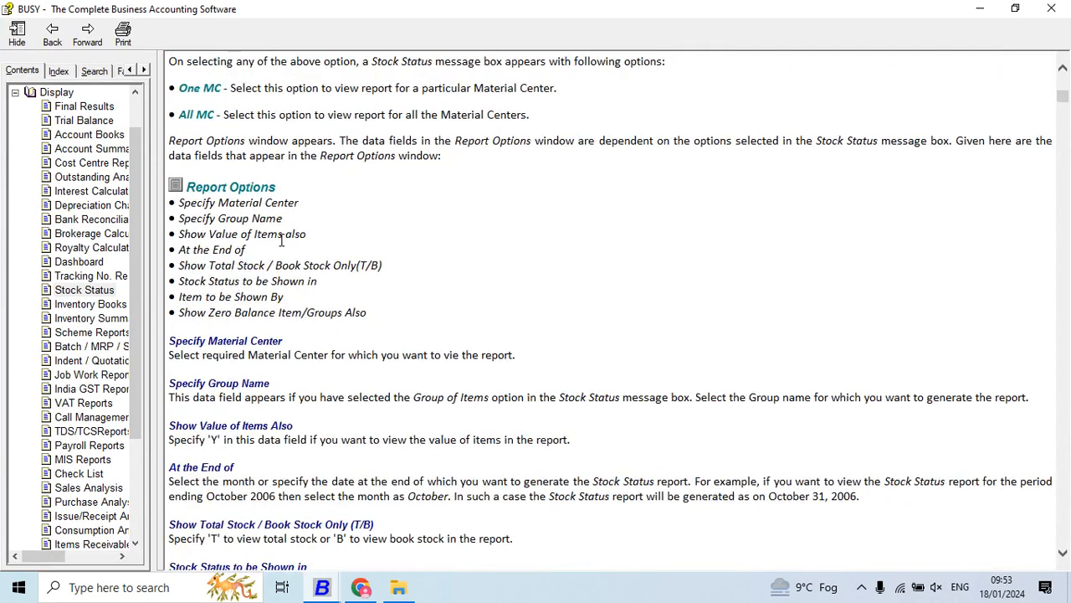
left_click(92, 248)
left_click(92, 191)
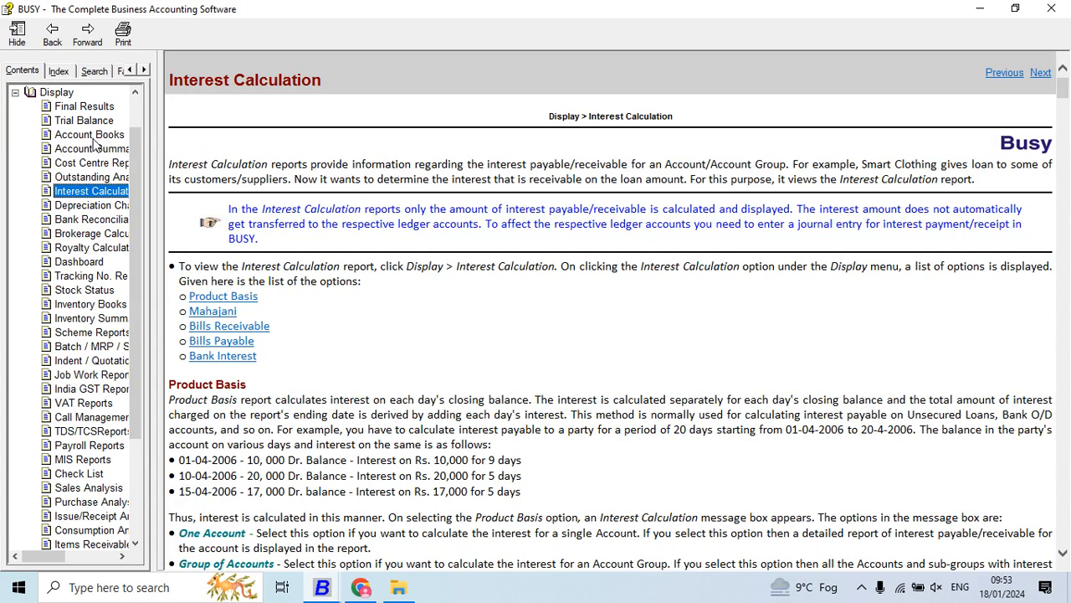
left_click(1048, 10)
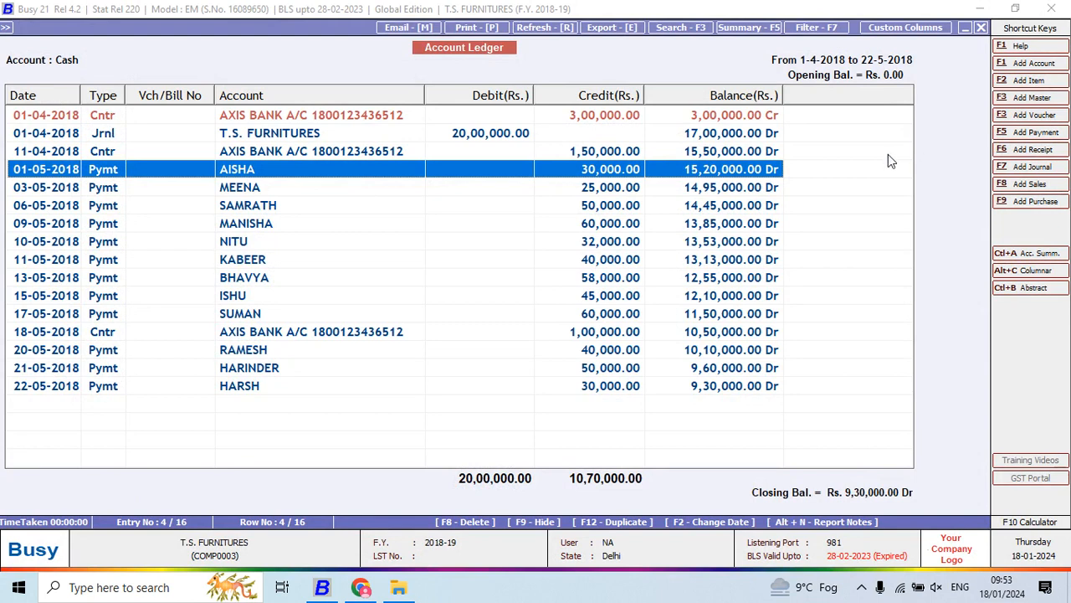
- Open the blank forms for adding an account and an item, closing each without saving
left_click(1040, 63)
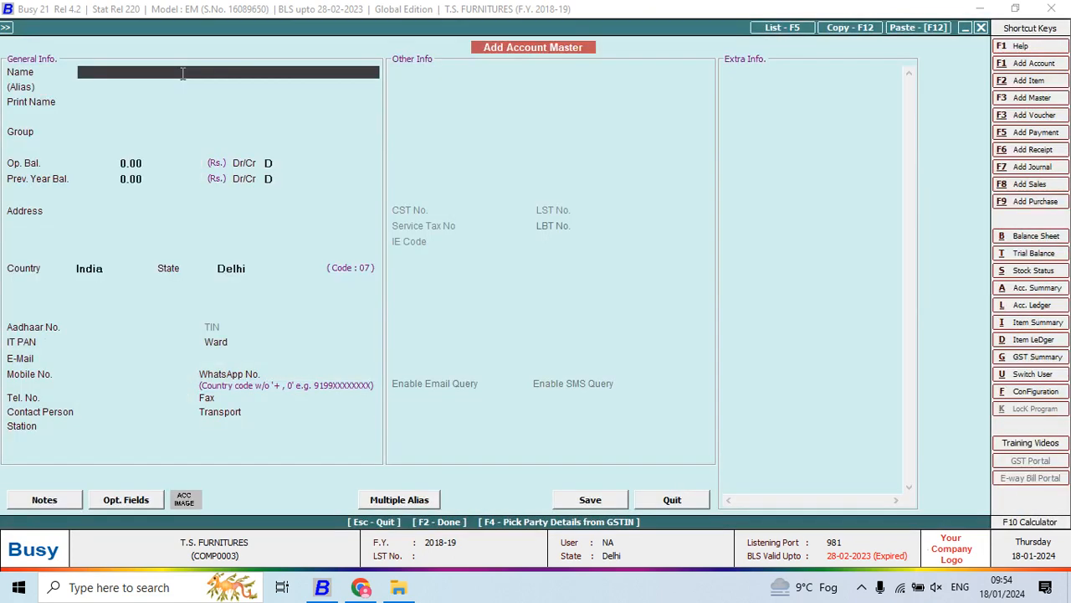
key("Escape")
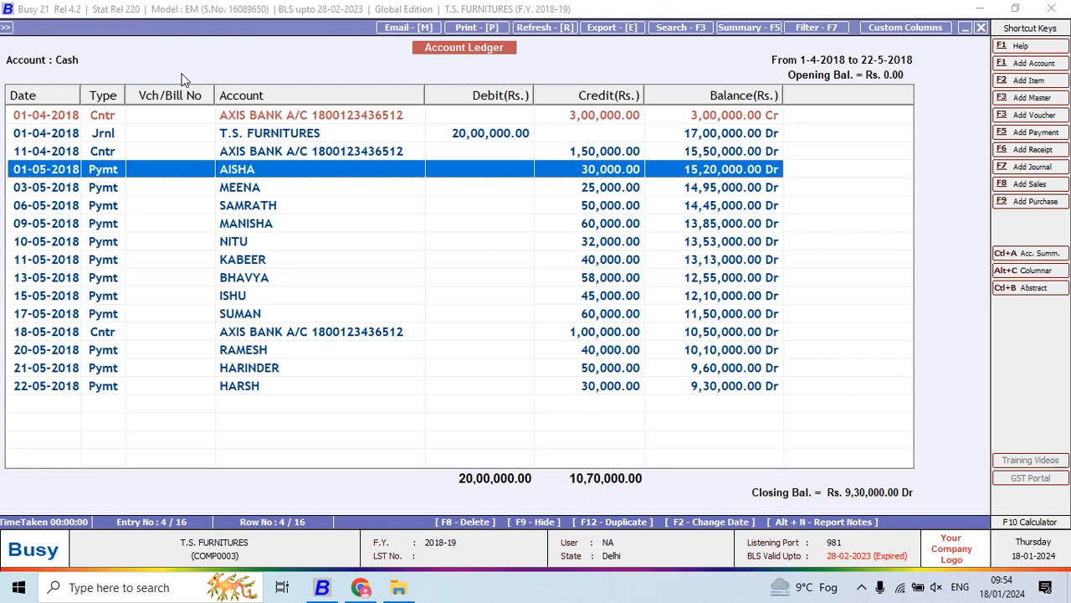
key("alt+F2")
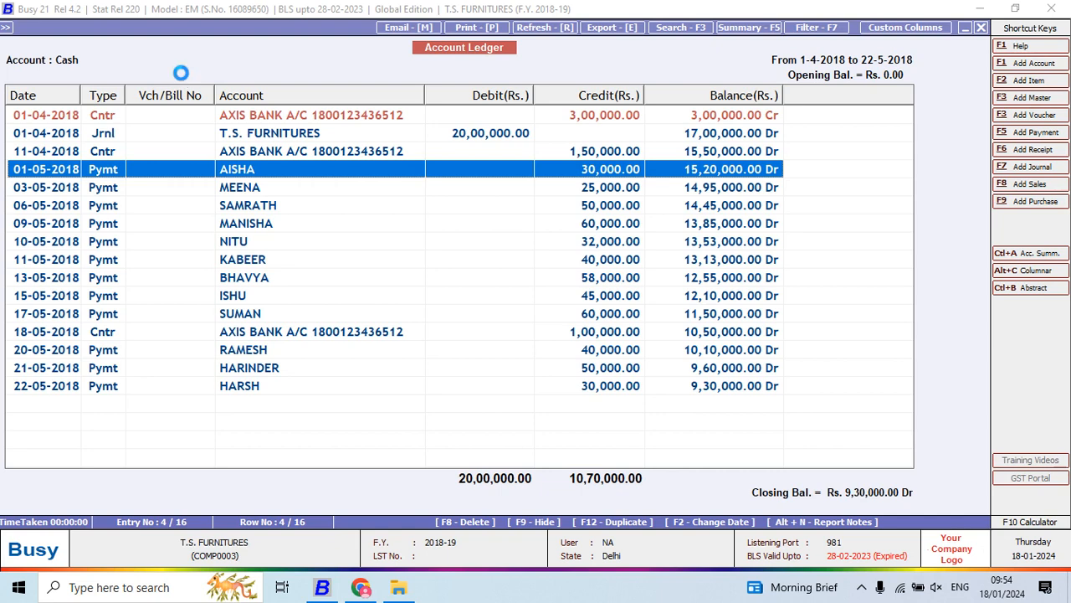
key("Escape")
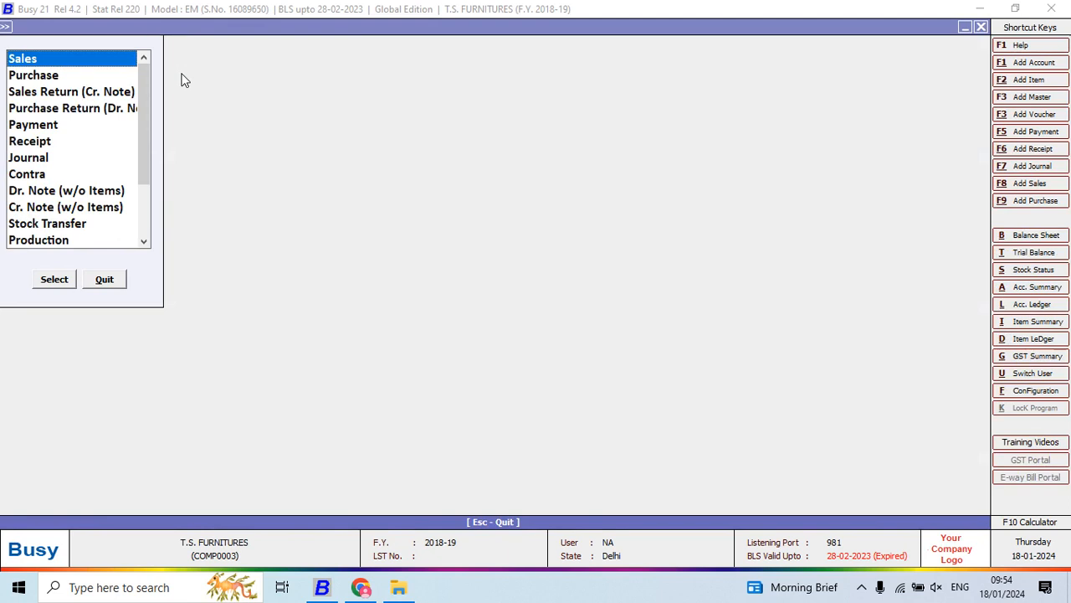
- Look through the voucher types offered for a new voucher, from Sales down to Dr. Note (w/o Items)
key("Down")
key("Down")
key("Down")
key("Down")
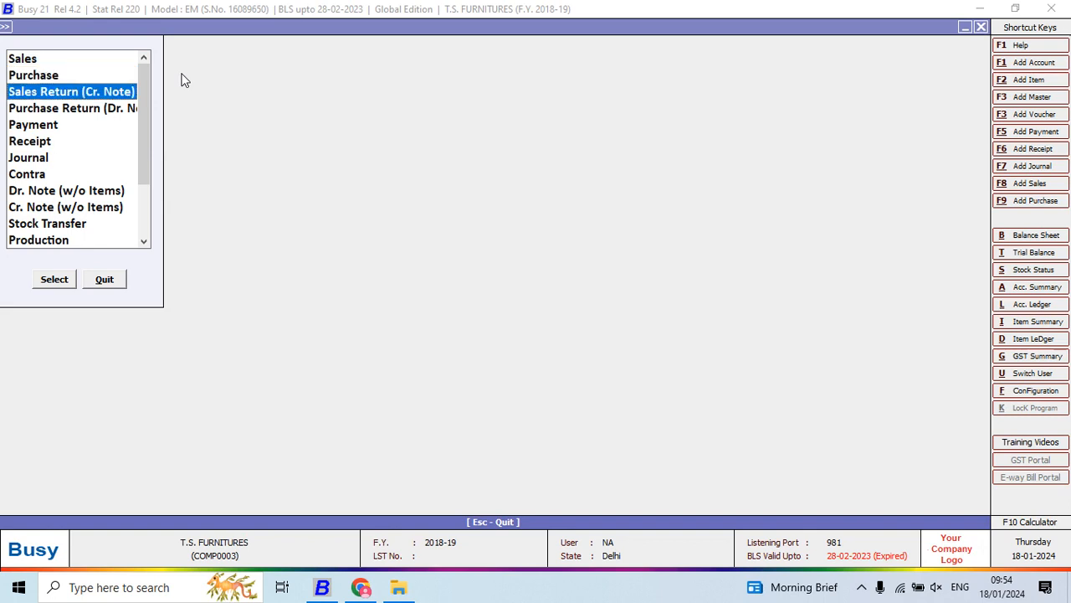
key("Up")
key("Up")
key("Up")
key("Up")
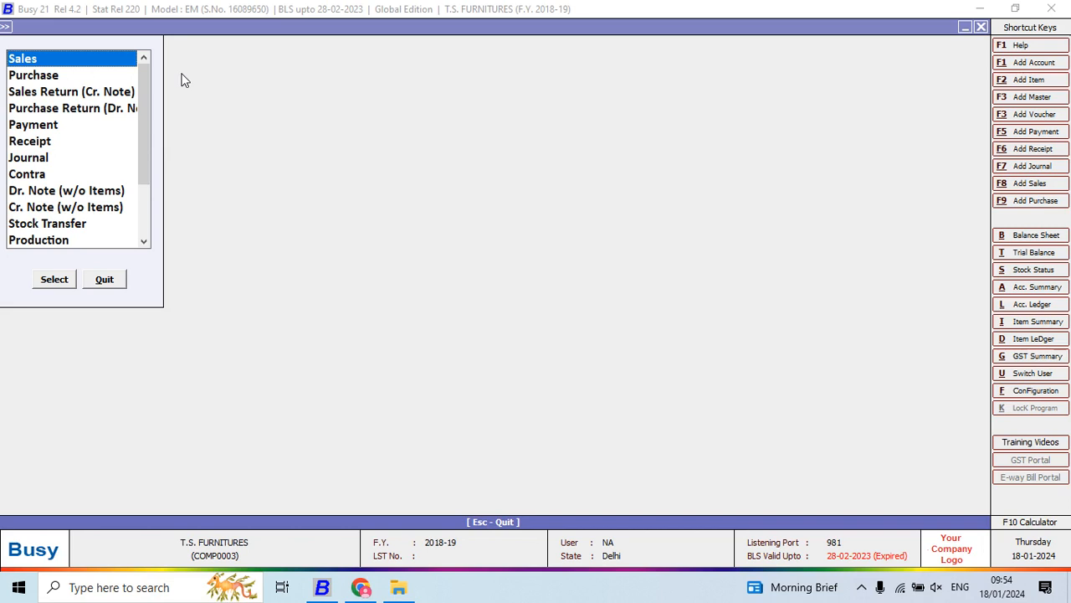
key("Down")
key("Down")
key("Down")
key("Down")
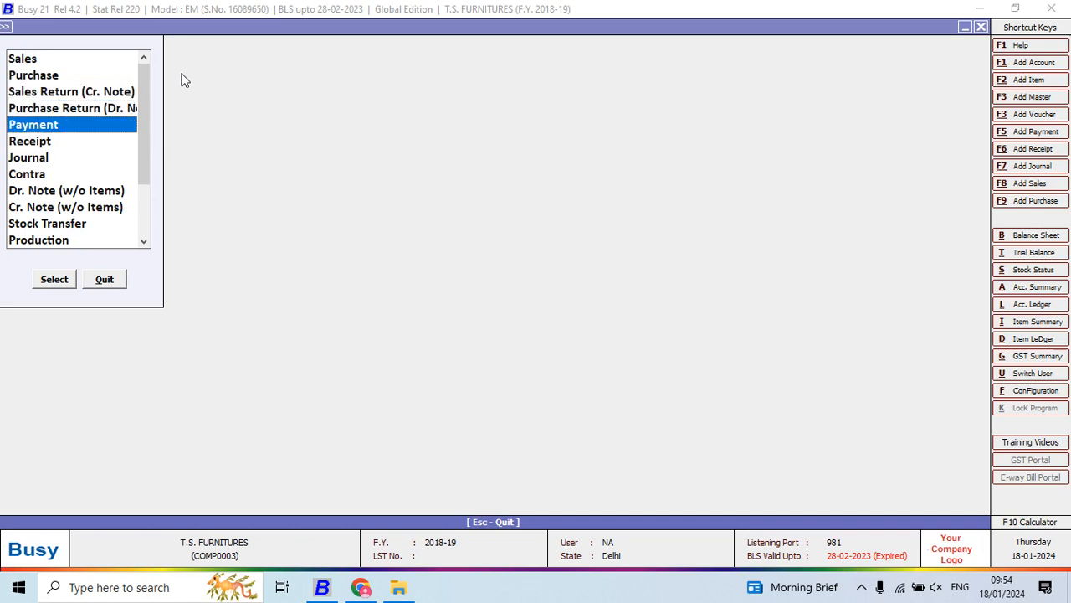
key("Down")
key("Down")
key("Down")
key("Down")
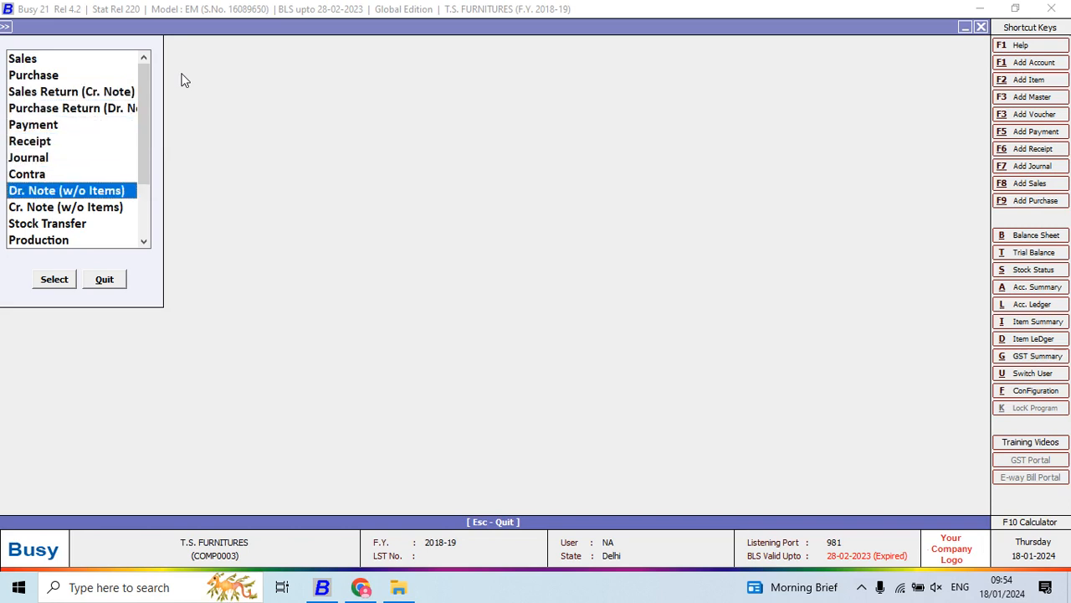
key("Up")
key("Up")
key("Up")
key("Up")
- Open a blank Purchase voucher from the voucher types and leave it unsaved to return to the Cash ledger
key("Up")
key("Up")
key("Down")
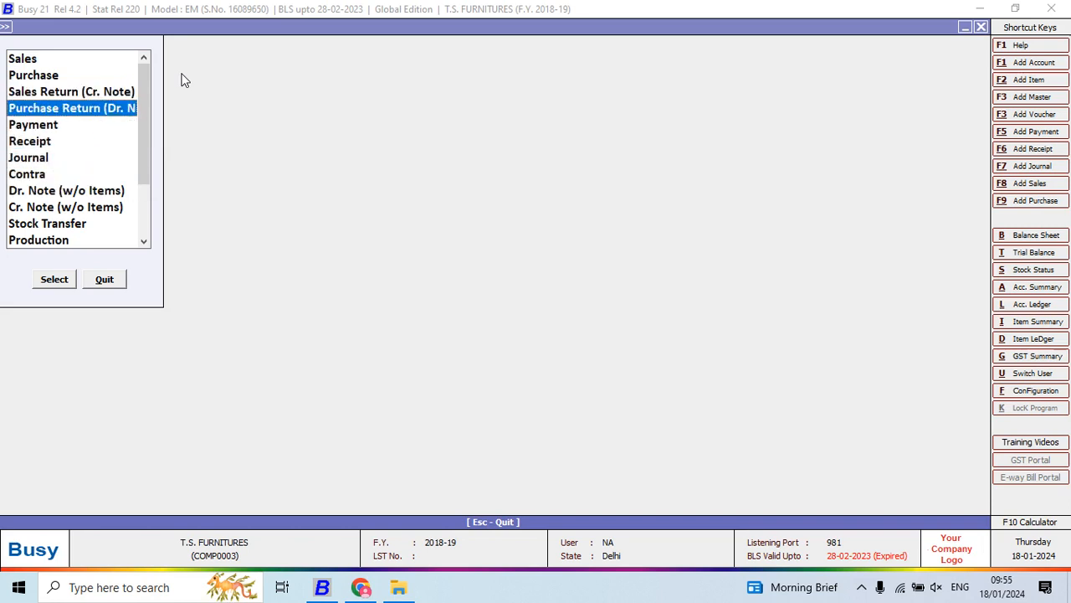
key("Up")
key("Up")
key("Escape")
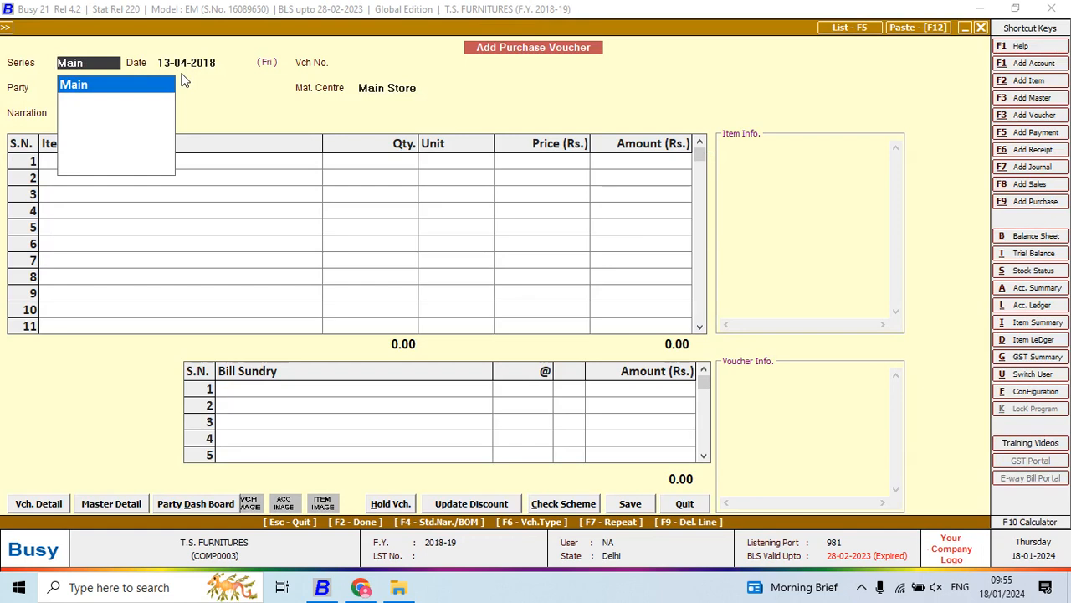
key("Escape")
key("Escape")
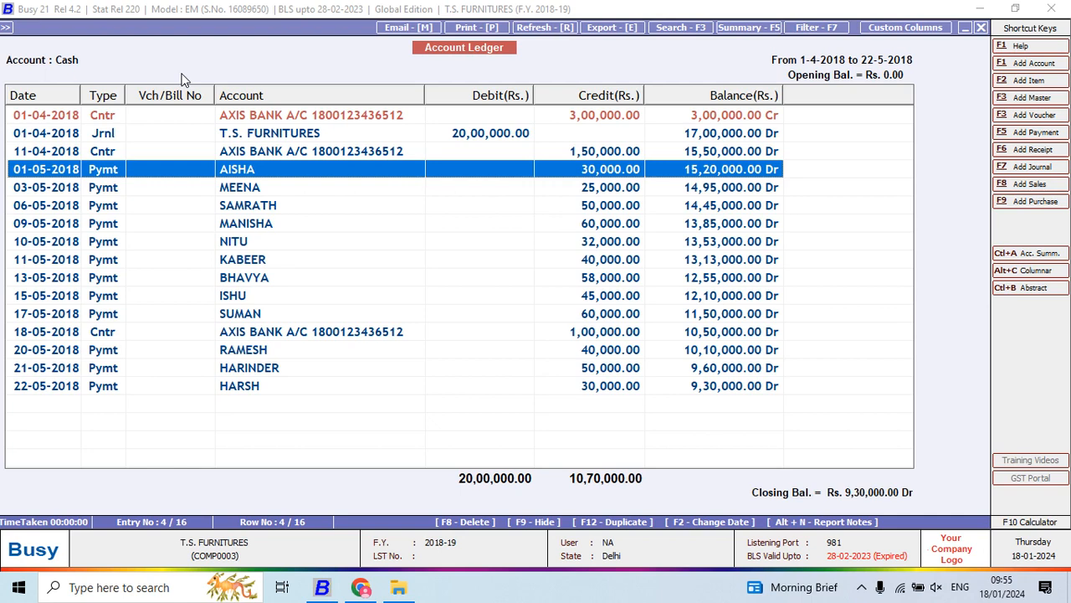
- View the blank entry forms for the Payment, Receipt, Sales and Purchase vouchers one after another
left_click(1002, 136)
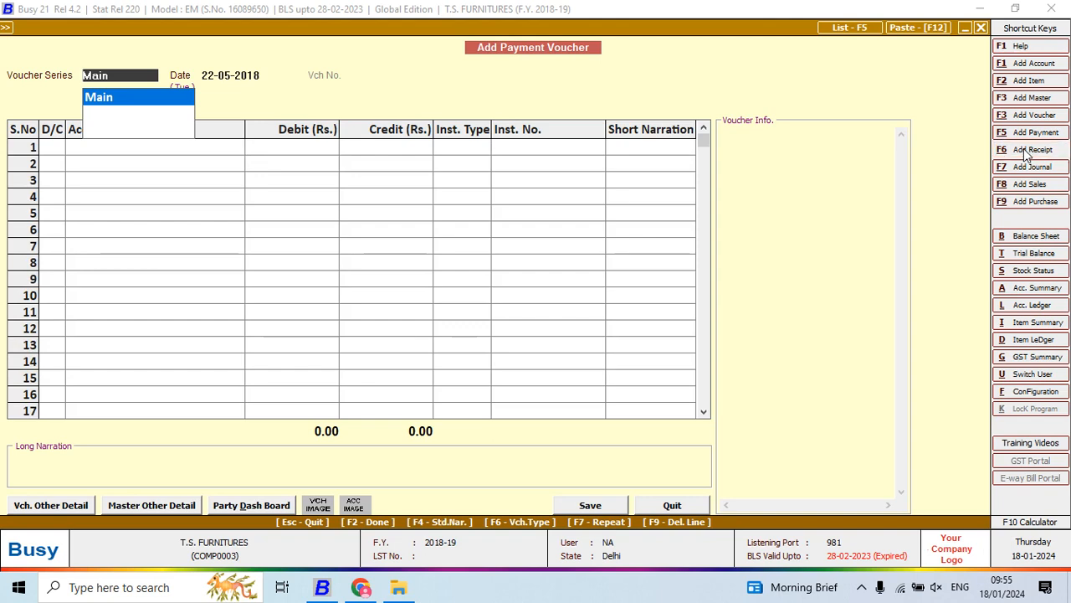
left_click(1026, 150)
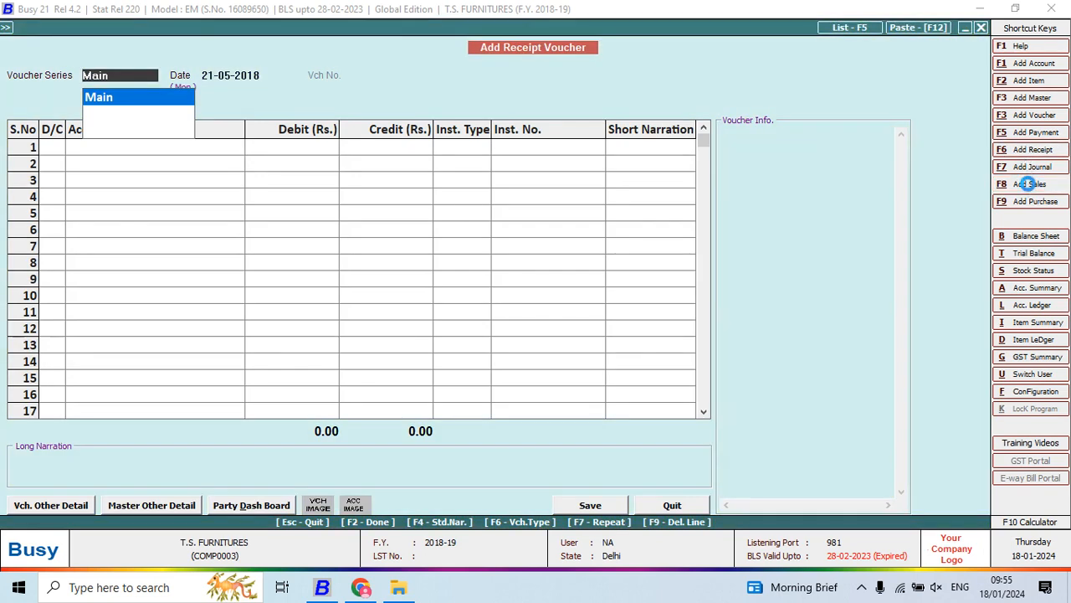
left_click(1031, 186)
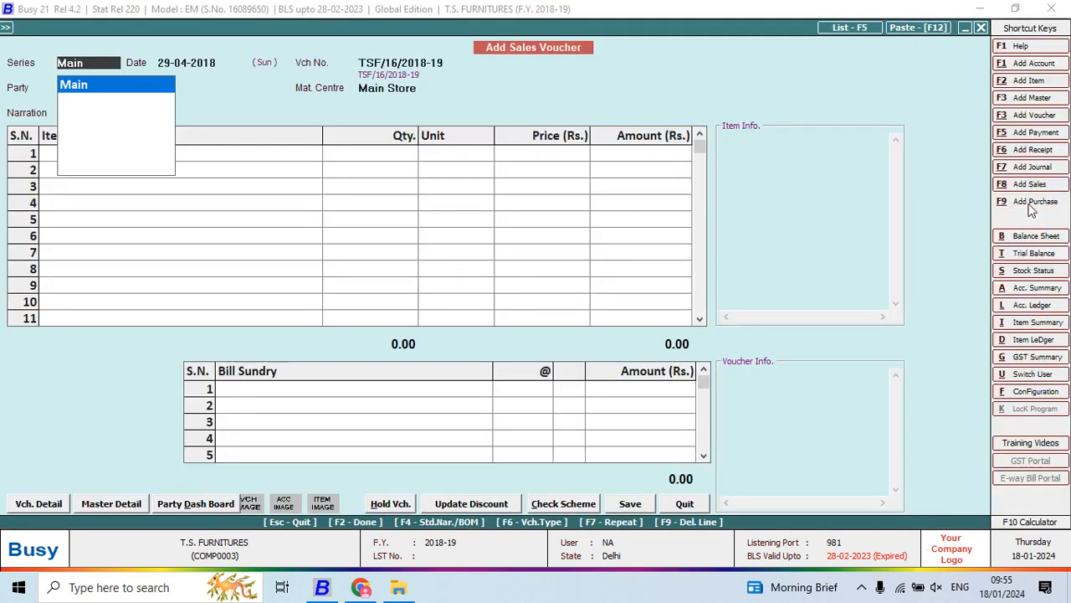
left_click(1031, 203)
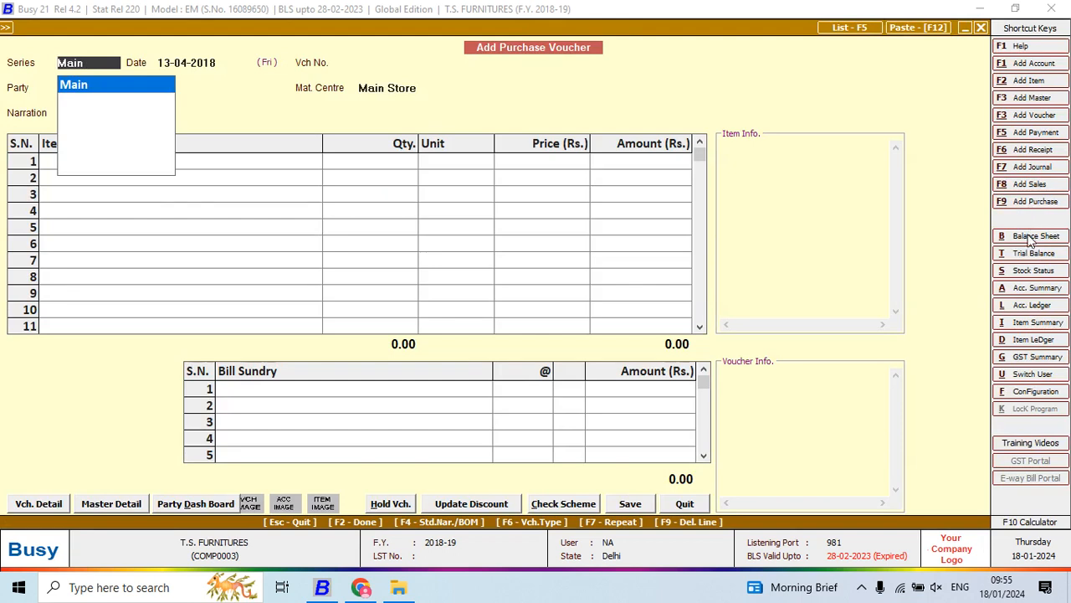
- View the Balance Sheet report options and display the Trial Balance for all groups at the end of 22-05-2018
left_click(1031, 237)
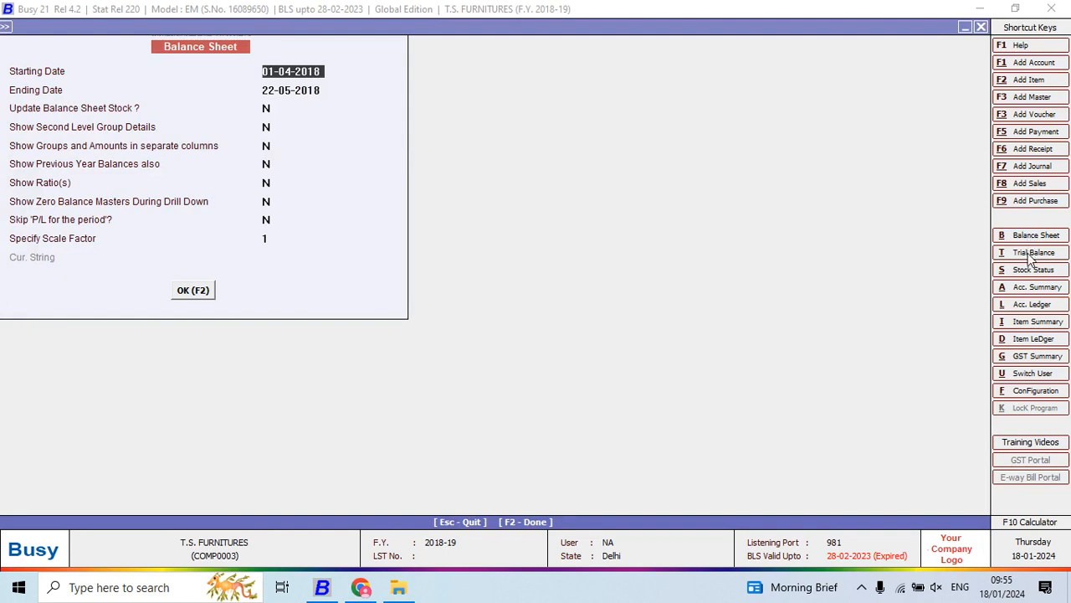
left_click(1029, 254)
left_click(1029, 258)
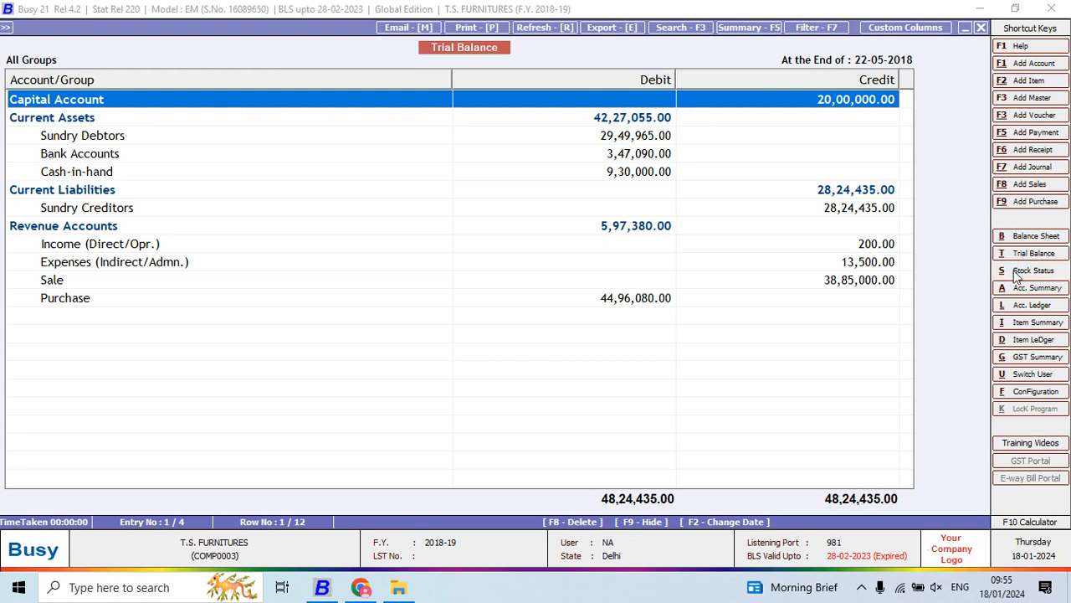
- Display the Stock Status at the end of 22-05-2018 and drill down into the General group's items
left_click(1032, 270)
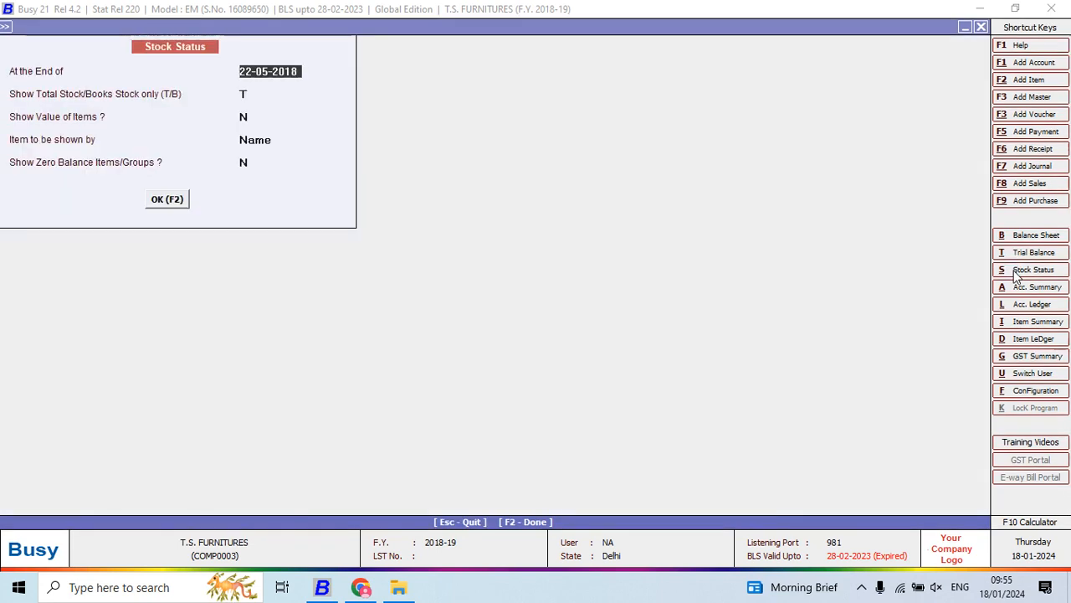
left_click(1012, 271)
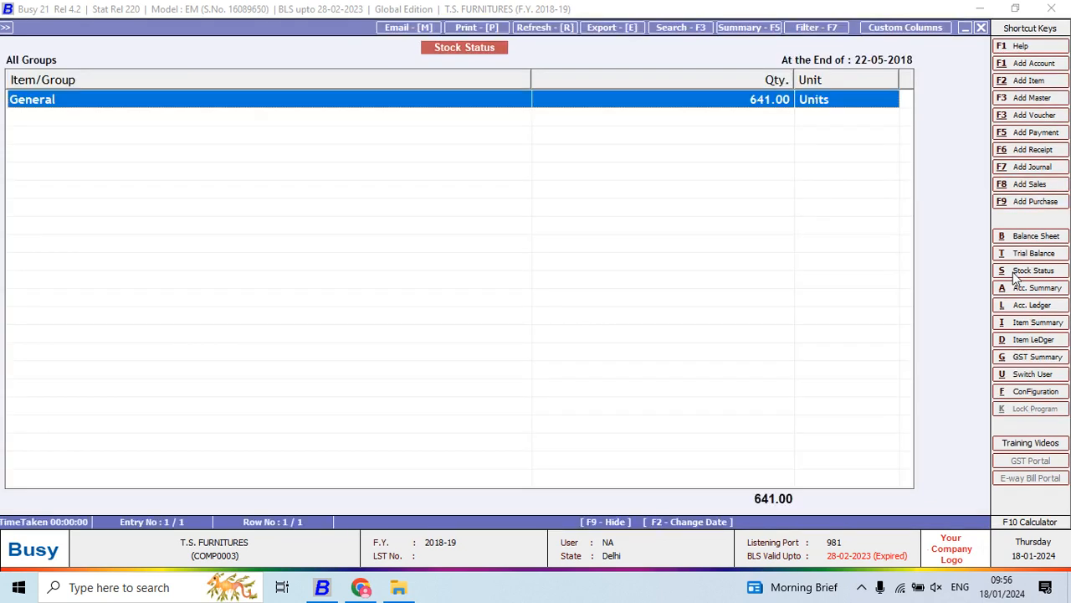
key("Return")
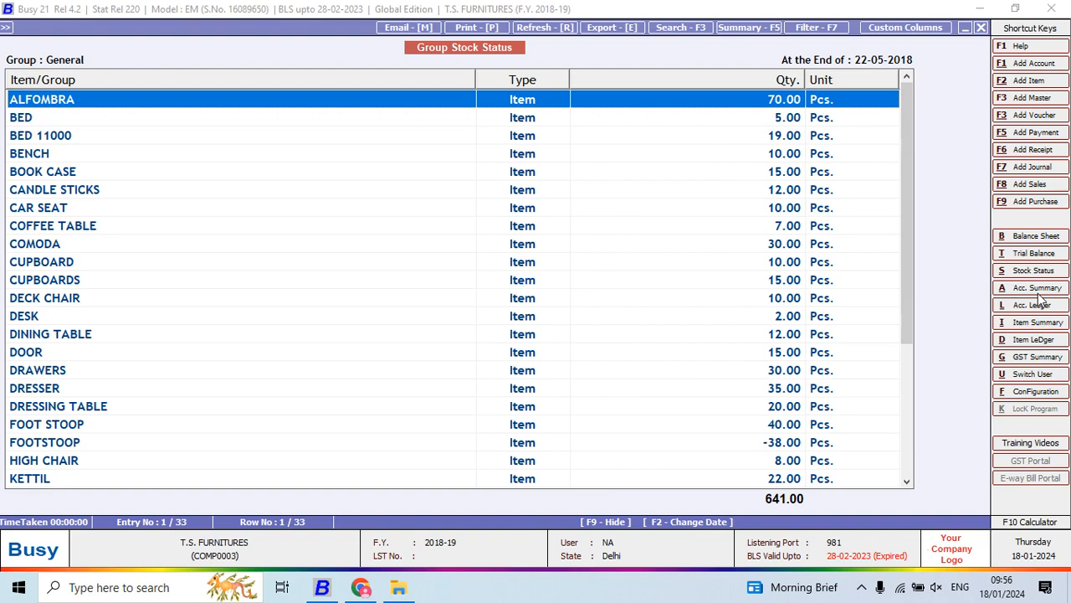
- Display the account monthly summary for Cash from April to March
left_click(1040, 293)
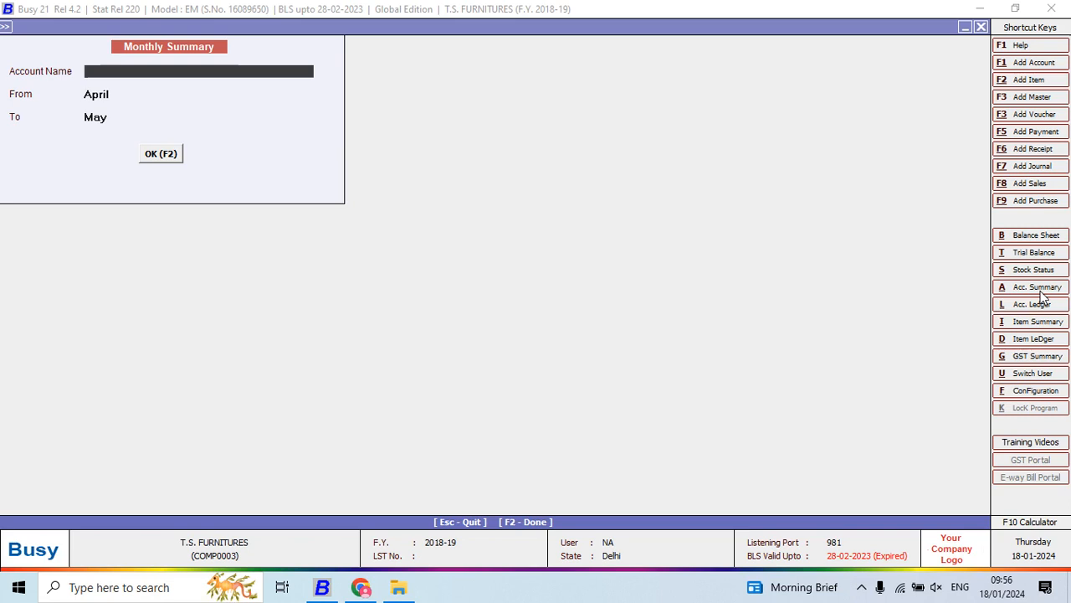
type("CAS")
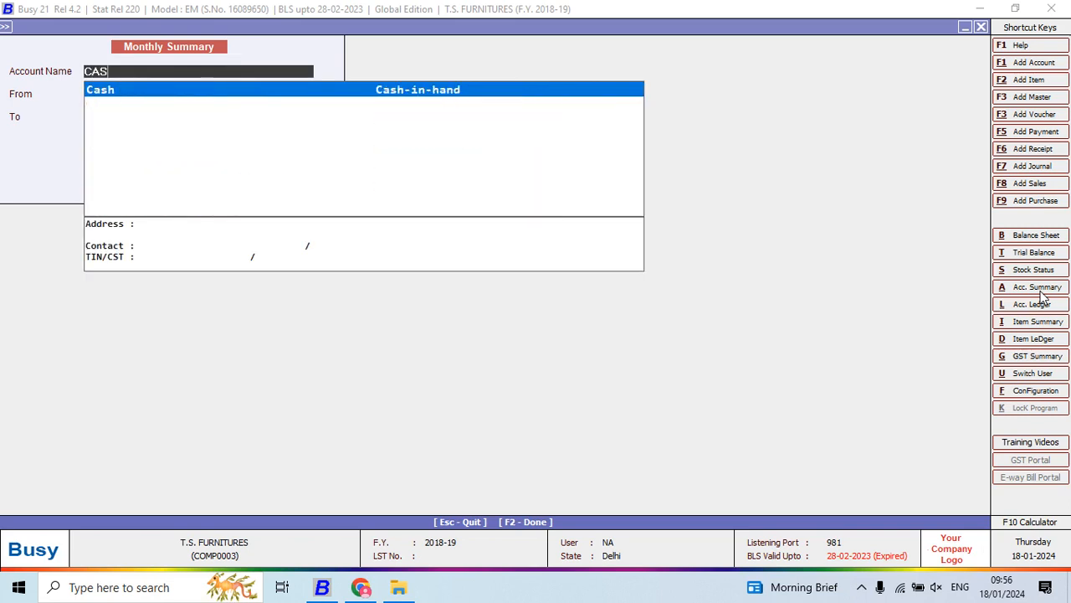
key("Return")
key("Return")
key("Return")
key("Up")
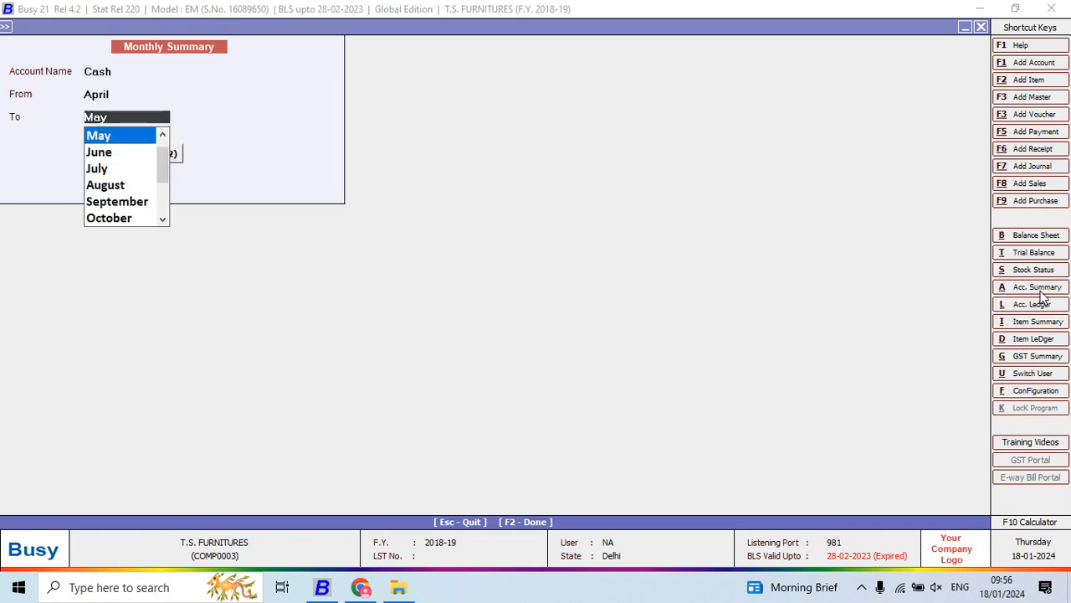
key("Down")
key("Down")
key("Down")
key("Down")
key("Down")
key("Down")
key("Down")
key("Down")
key("Down")
key("Down")
key("Return")
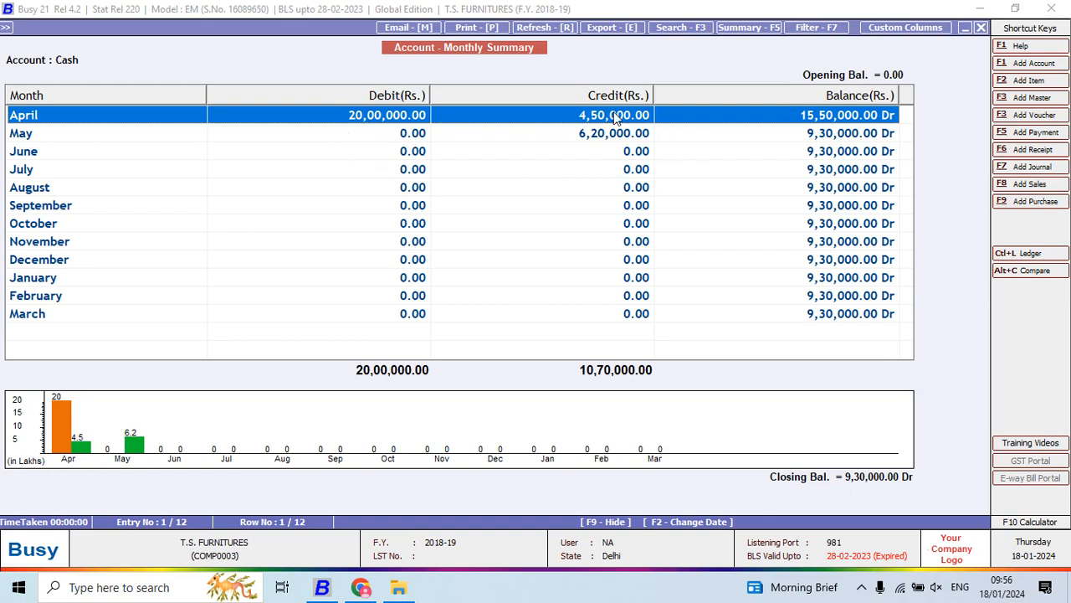
- Select May in the Cash monthly summary and view the enlarged debit and credit charts from the April and May bars
left_click(407, 139)
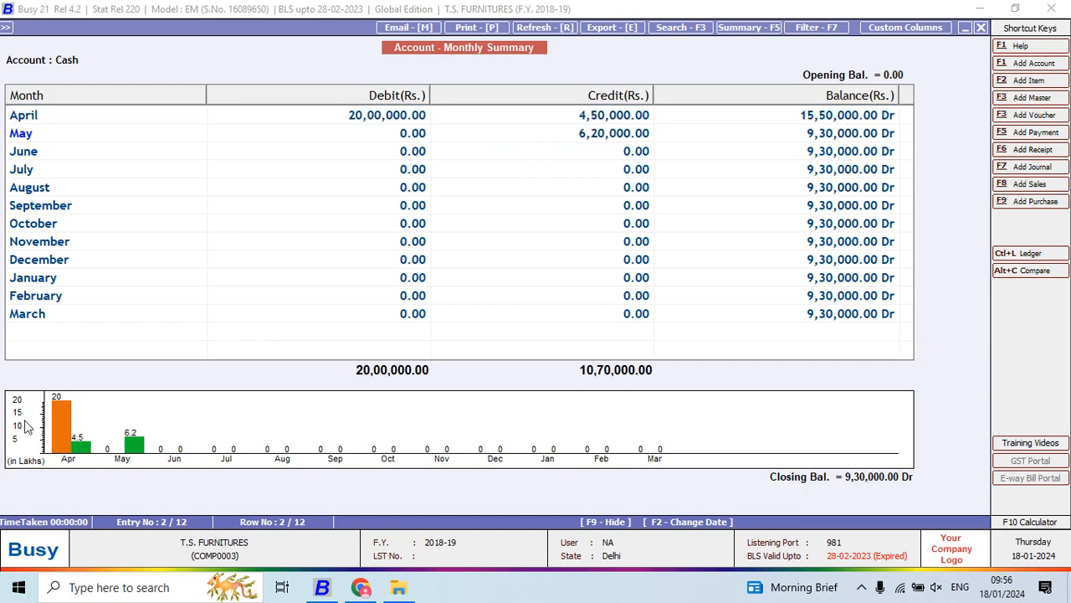
mouse_move(137, 457)
double_click(64, 442)
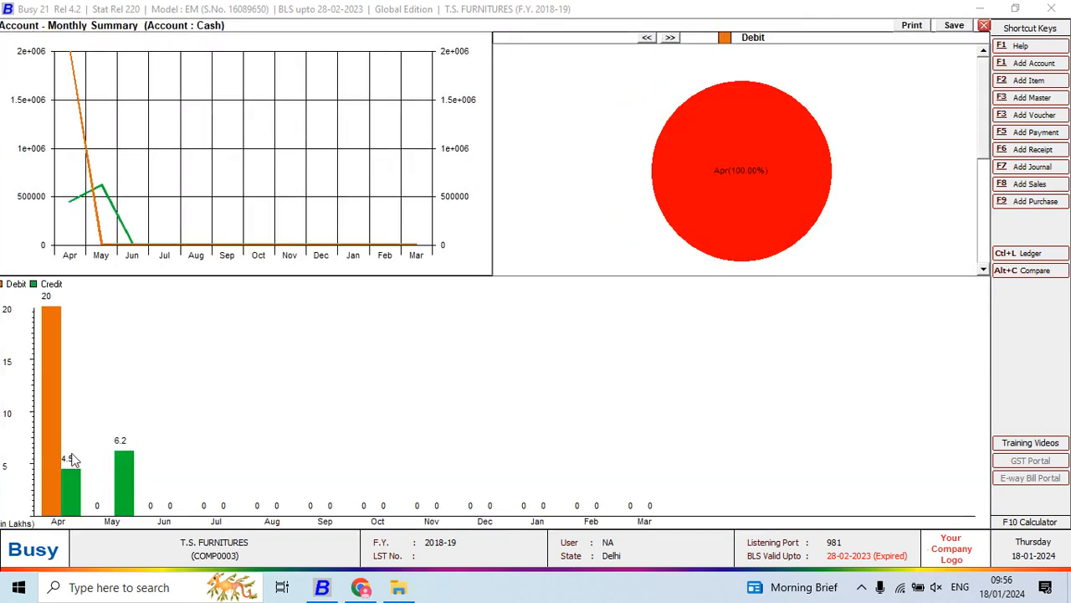
key("Escape")
double_click(131, 447)
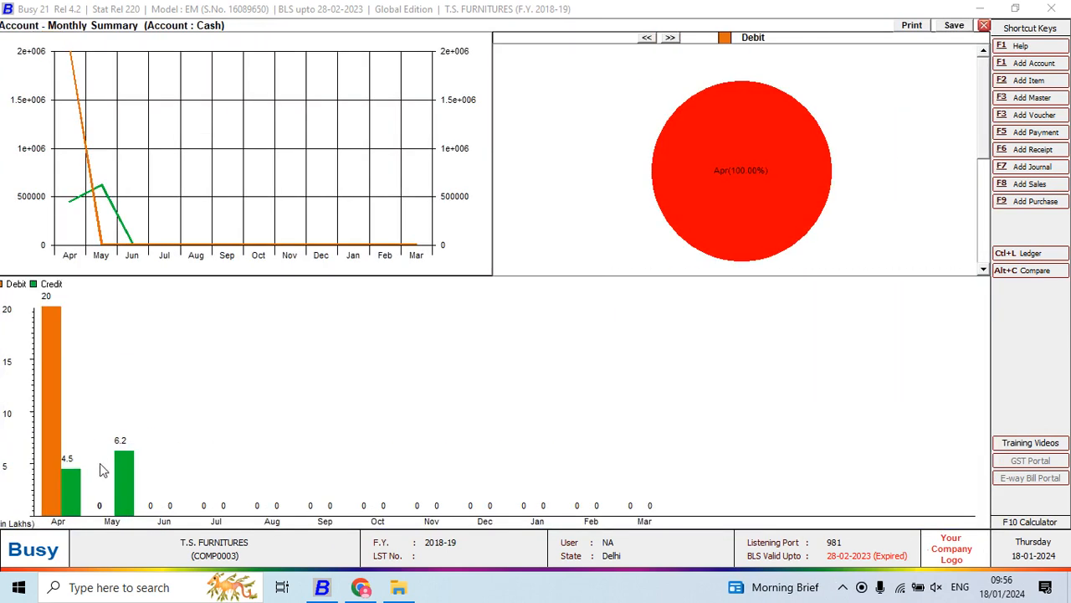
key("Escape")
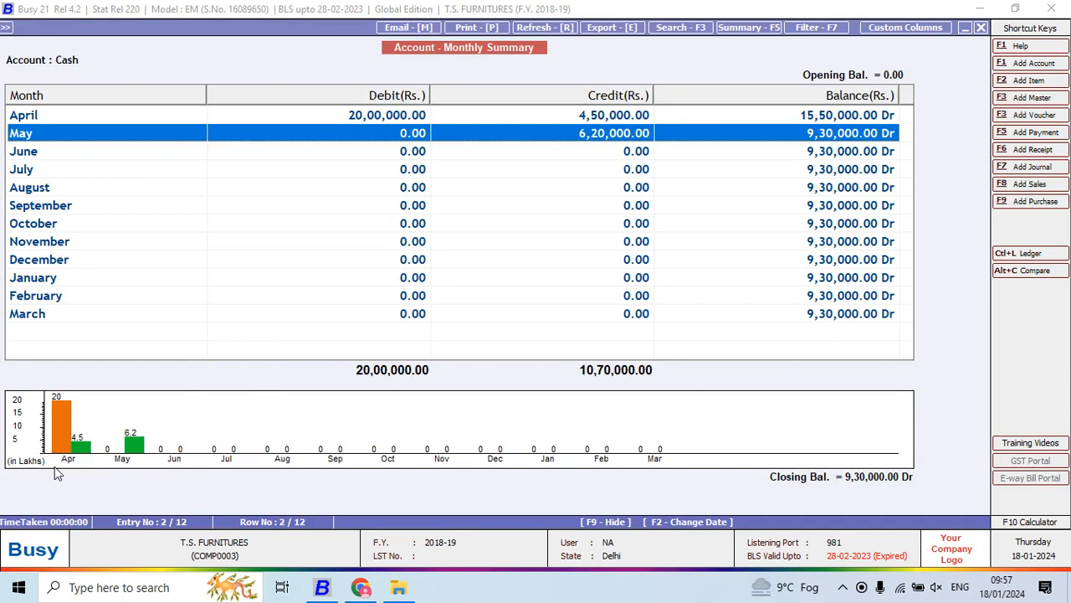
- Leave the Cash monthly summary and view the Account Ledger report options without running the report
key("Escape")
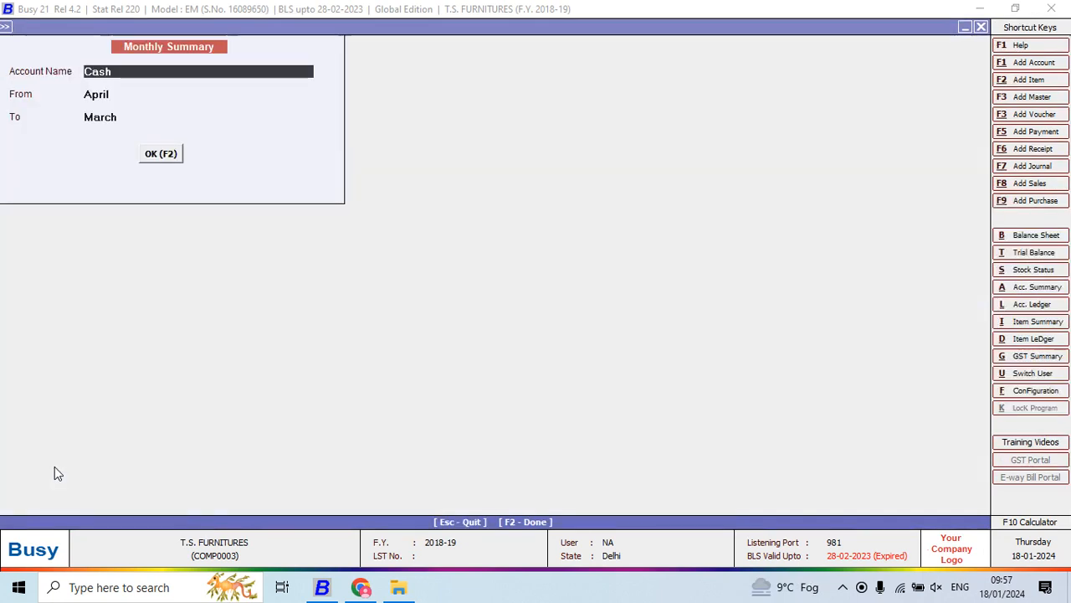
key("Escape")
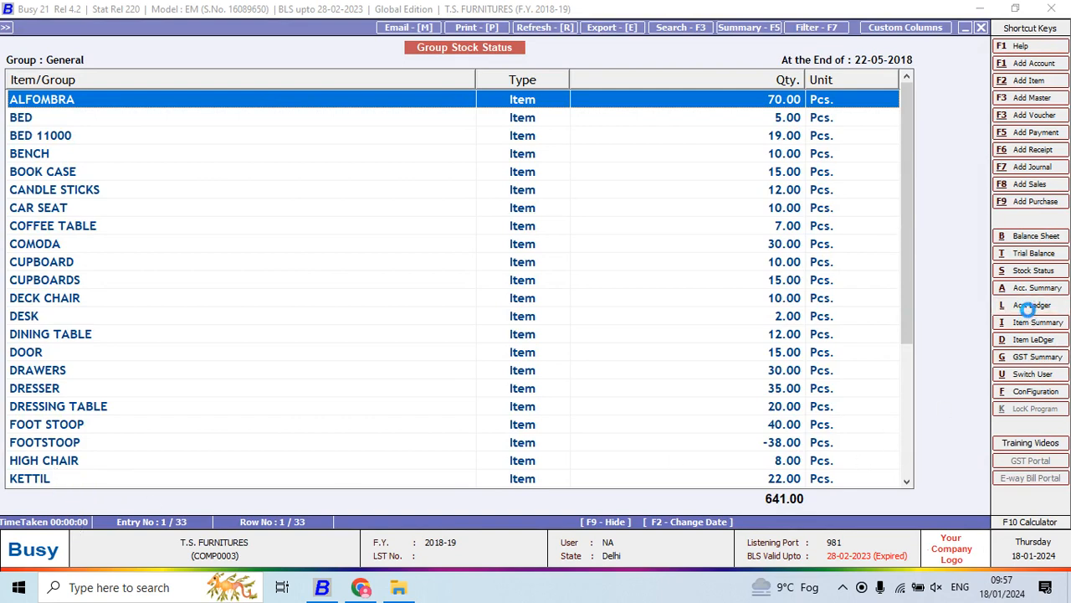
left_click(1030, 306)
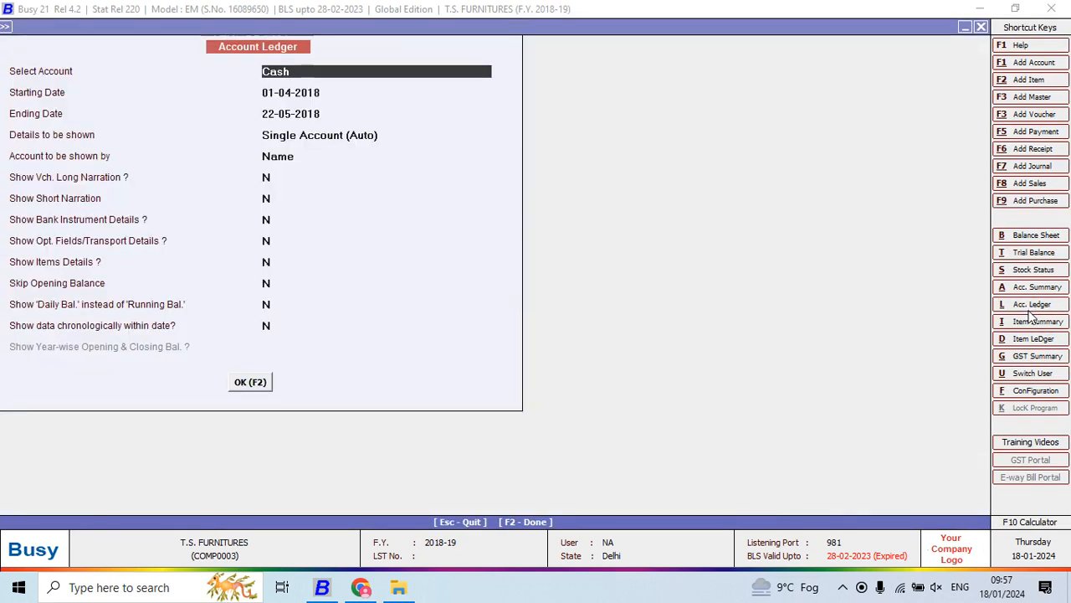
key("Escape")
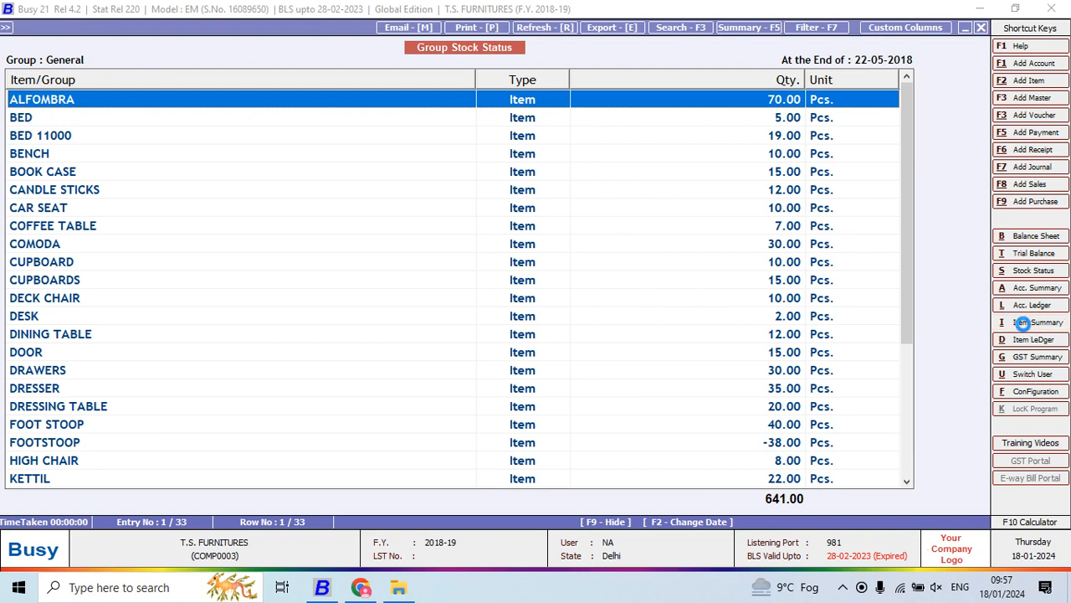
- Display the item monthly summary for ALFOMBRA from April to March without item values
left_click(1026, 323)
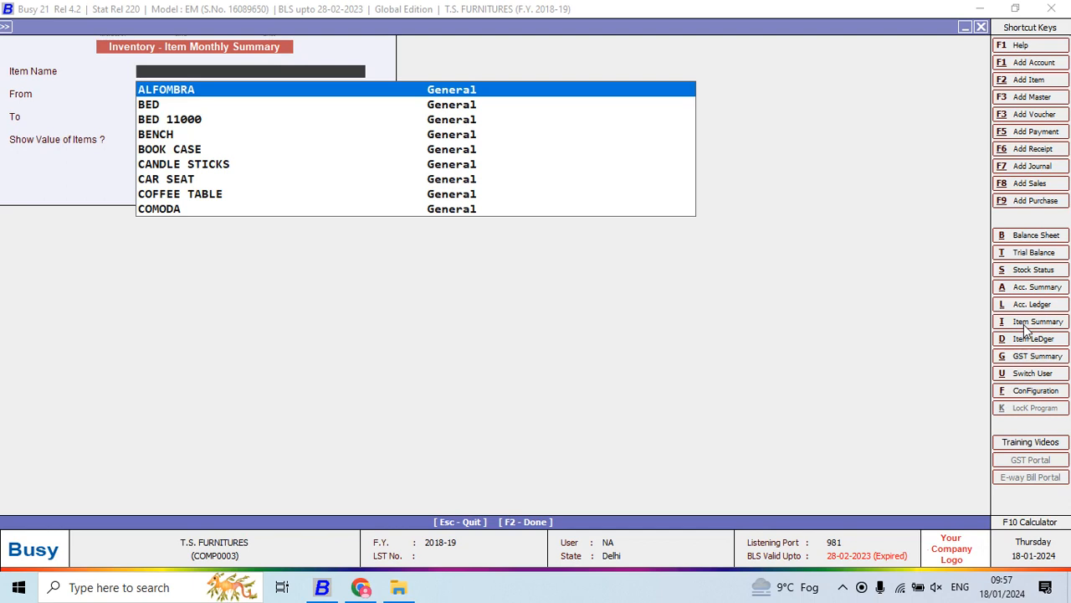
key("Down")
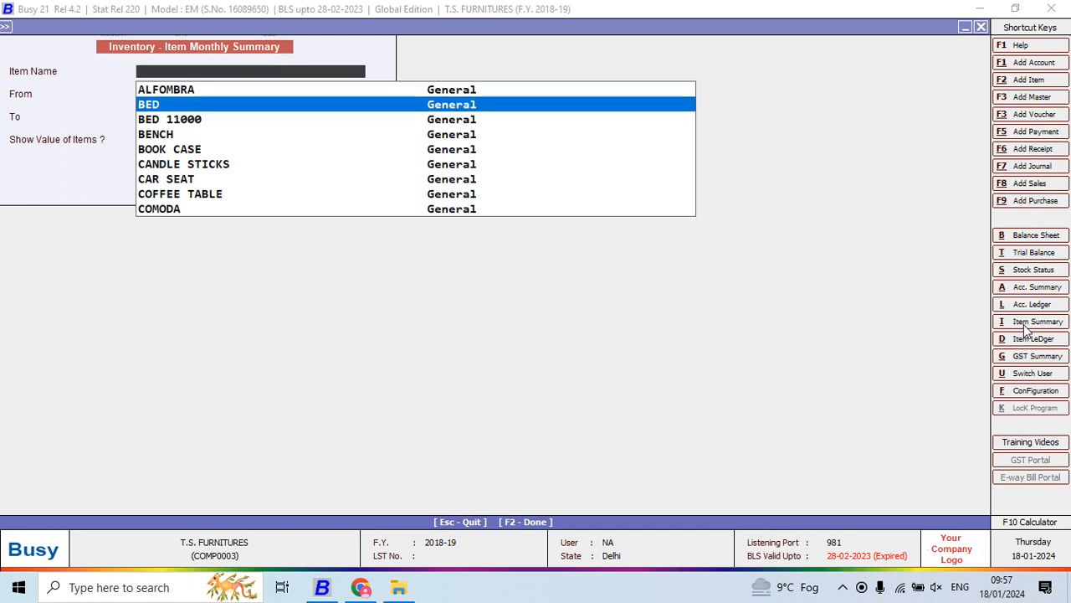
key("Up")
key("Return")
key("Return")
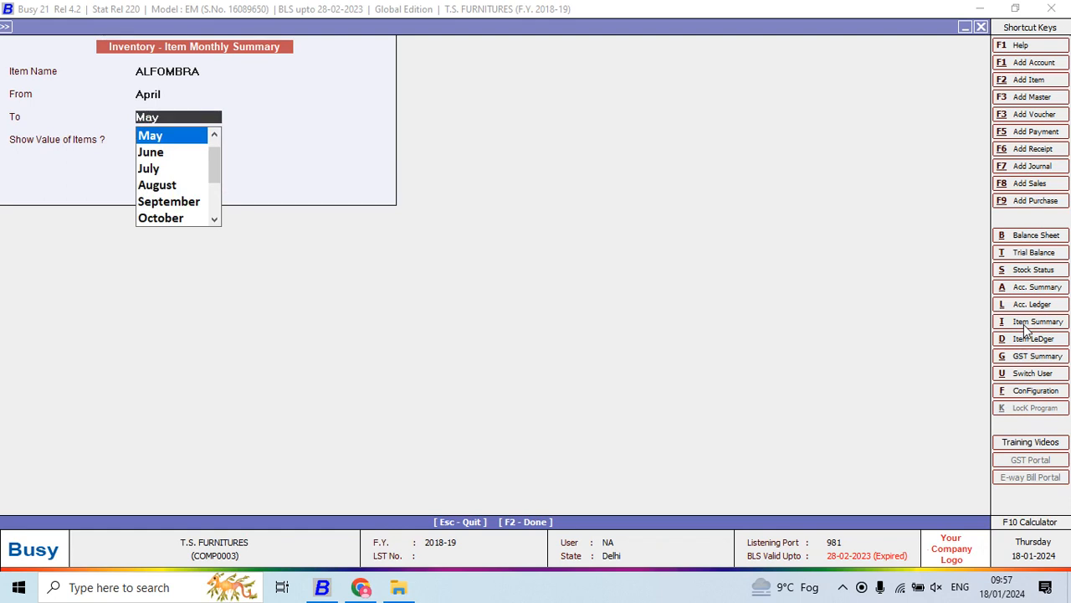
type("MAR")
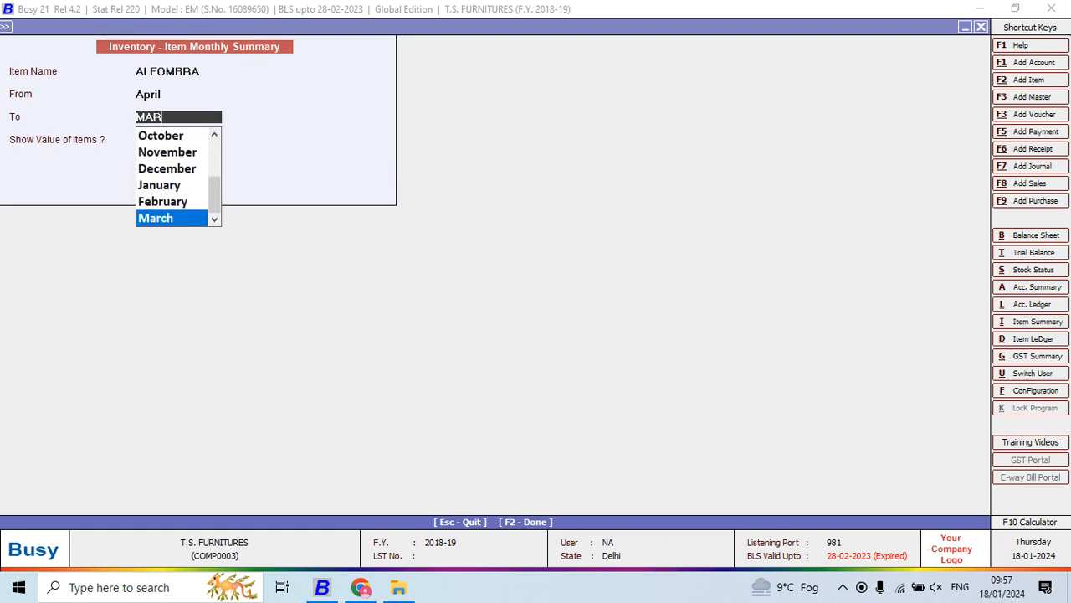
key("Return")
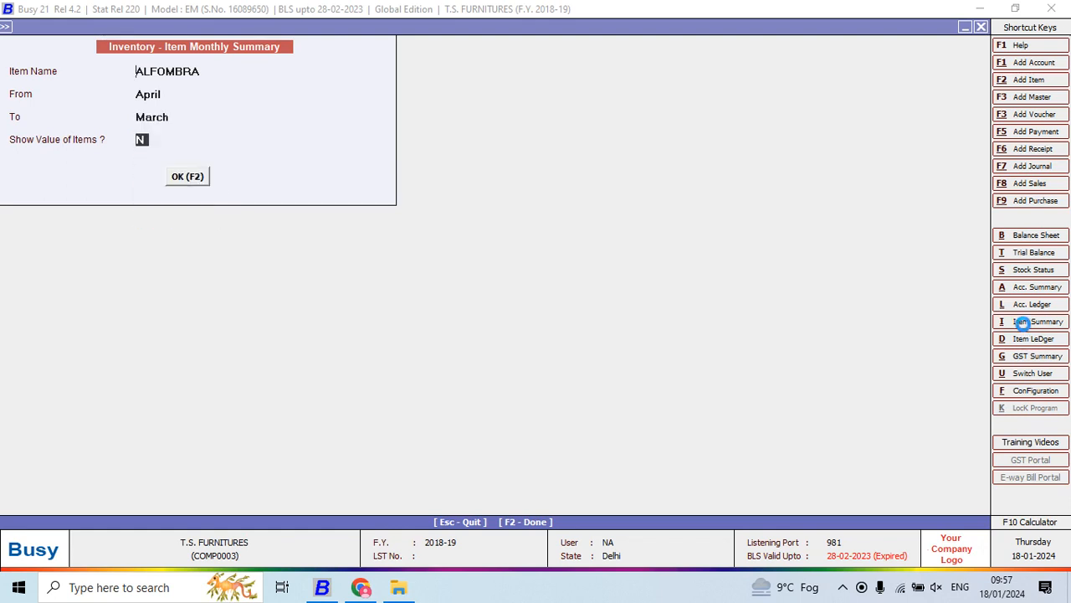
key("Return")
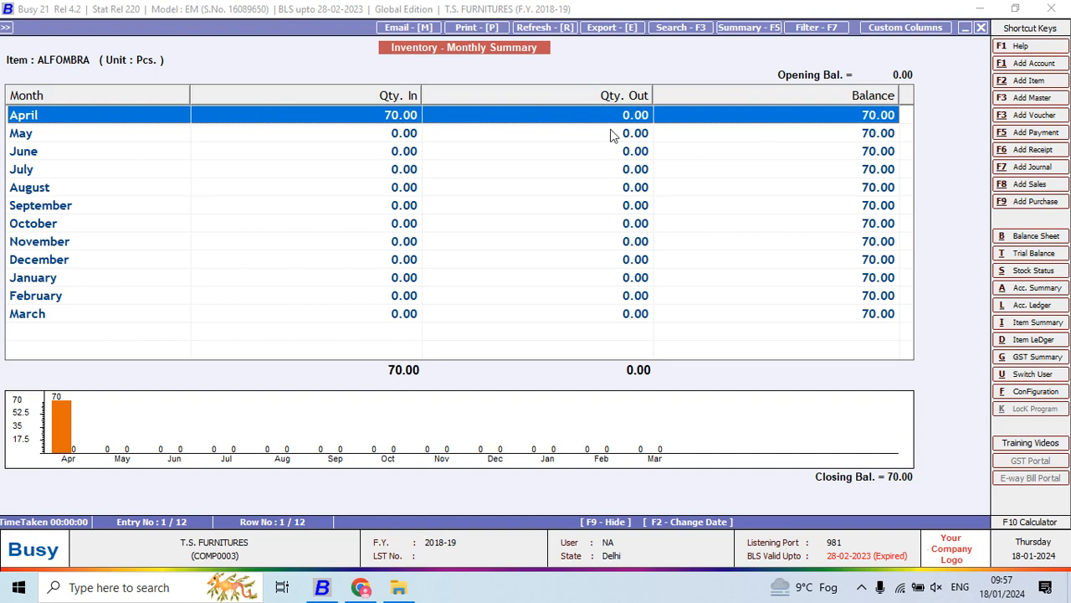
- Narrow the Qty. In column and view the enlarged chart of ALFOMBRA's monthly summary, returning to the report options
left_click_drag(421, 97, 341, 114)
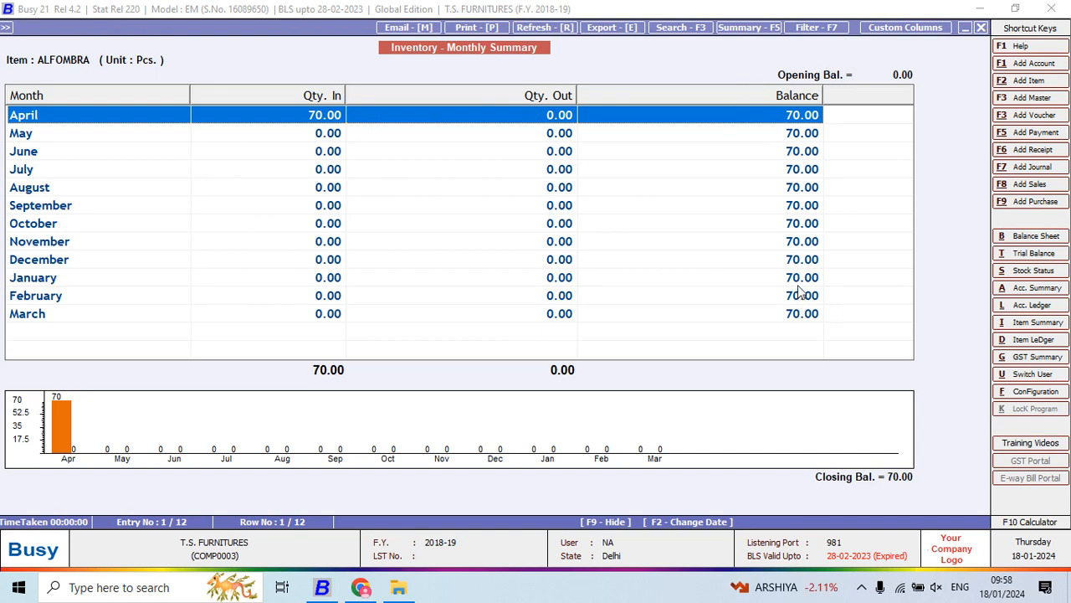
left_click(70, 436)
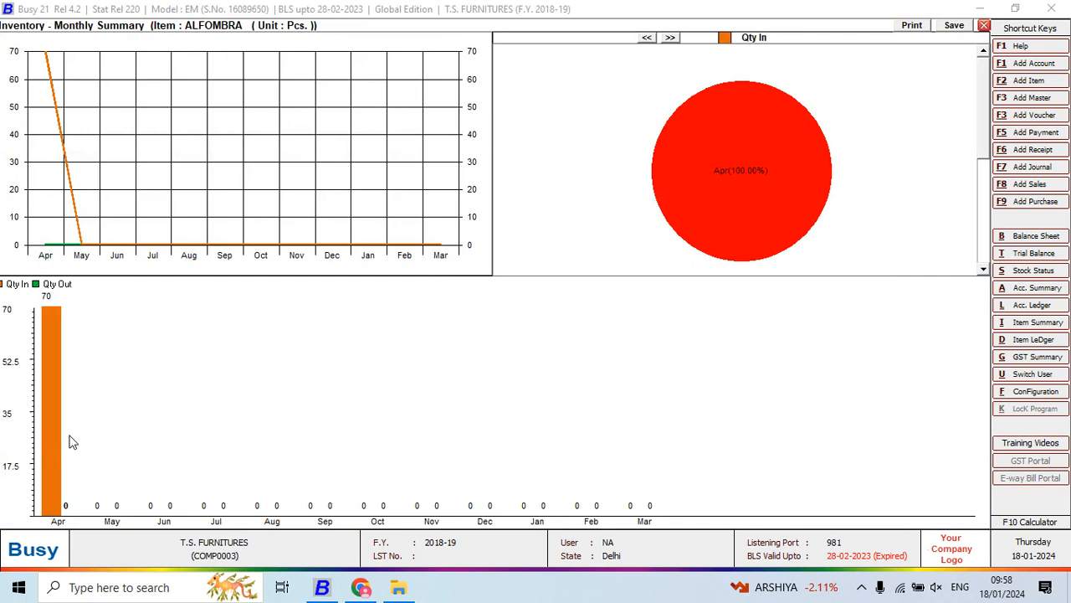
key("Escape")
key("Escape")
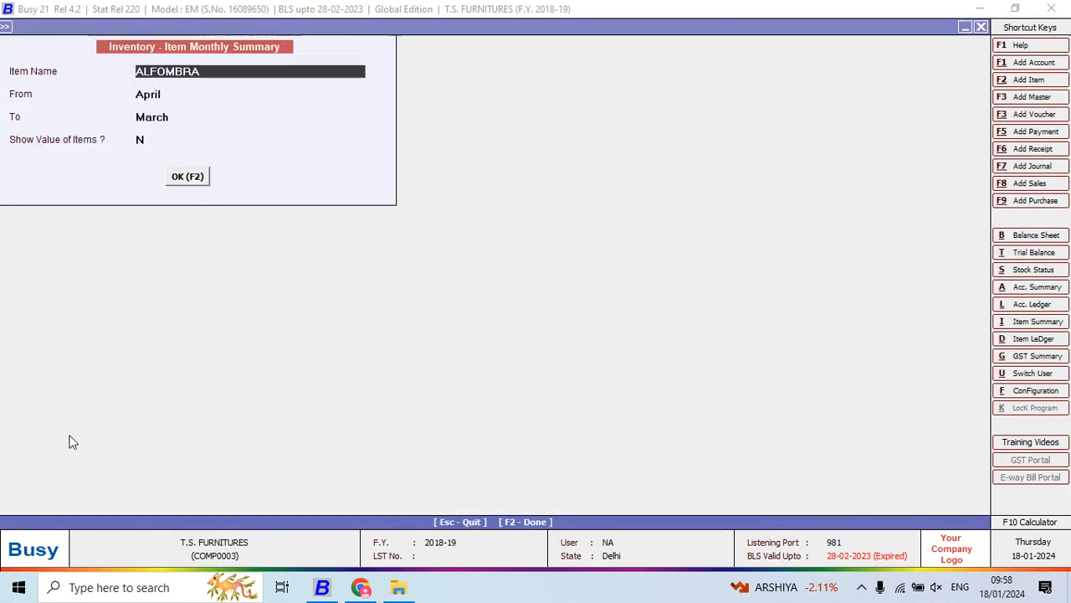
- Display the item monthly summary for BOOK CASE from April to March without item values
type("A")
key("Down")
key("Down")
key("Up")
key("Return")
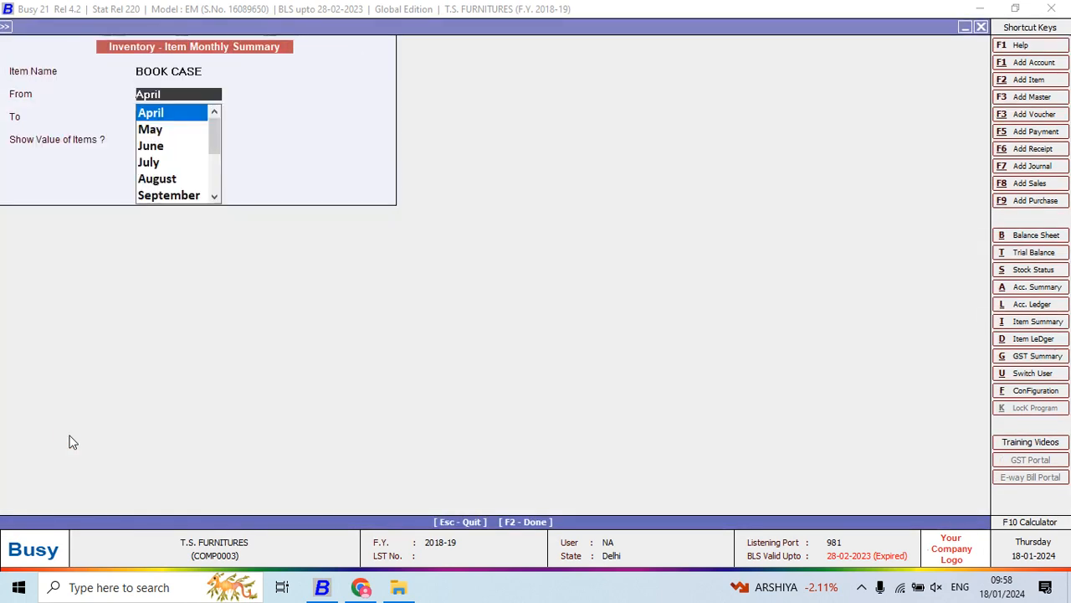
key("Return")
key("Return")
key("Return")
key("Return")
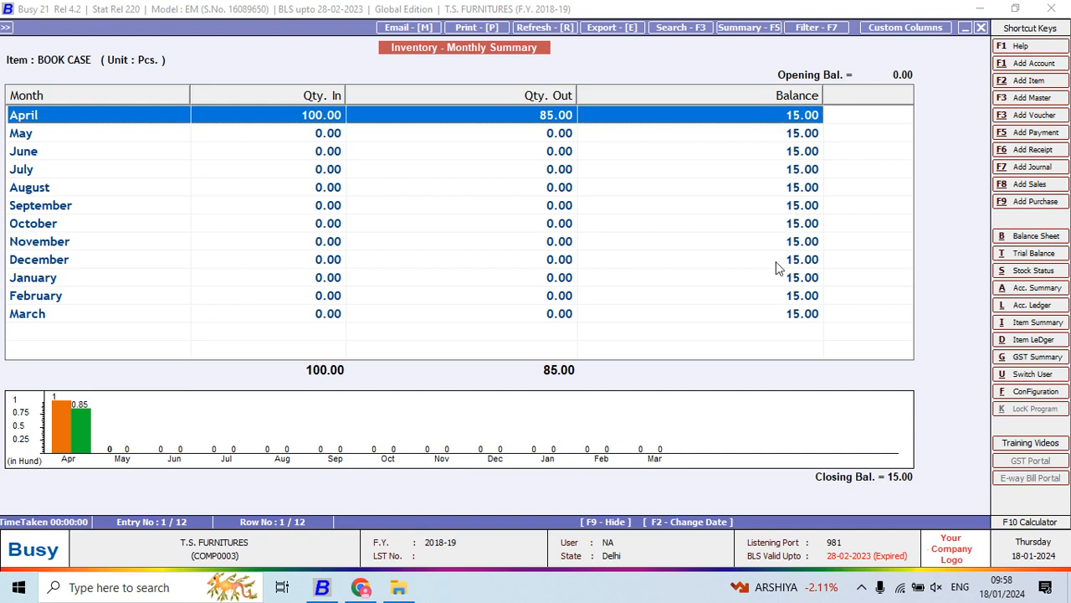
- View the enlarged charts for BOOK CASE, switch the pie chart to Qty Out, and return to the all-groups Stock Status
double_click(73, 446)
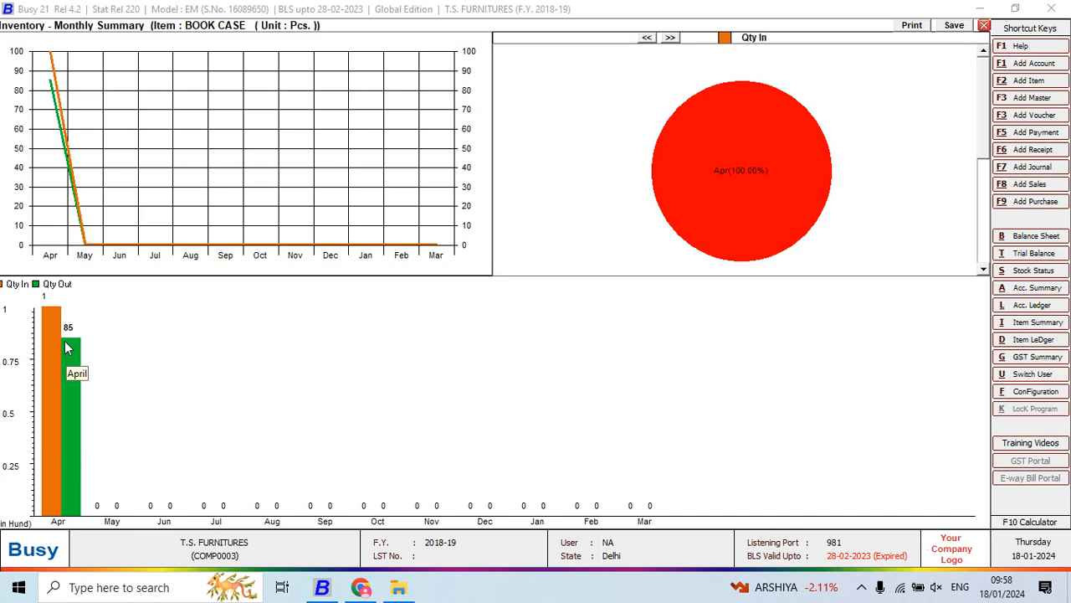
left_click(707, 150)
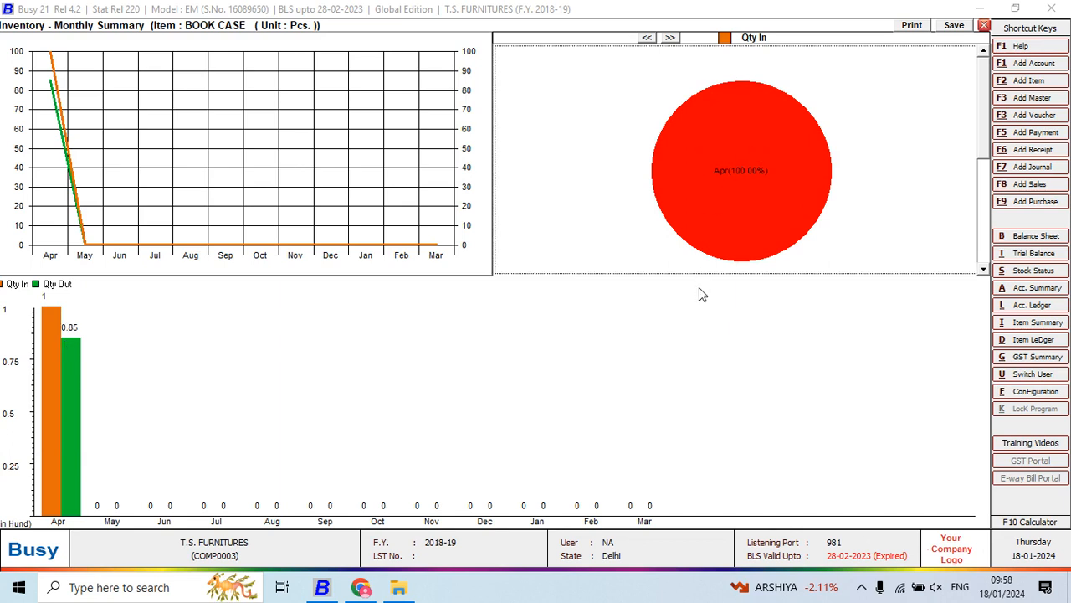
left_click(987, 214)
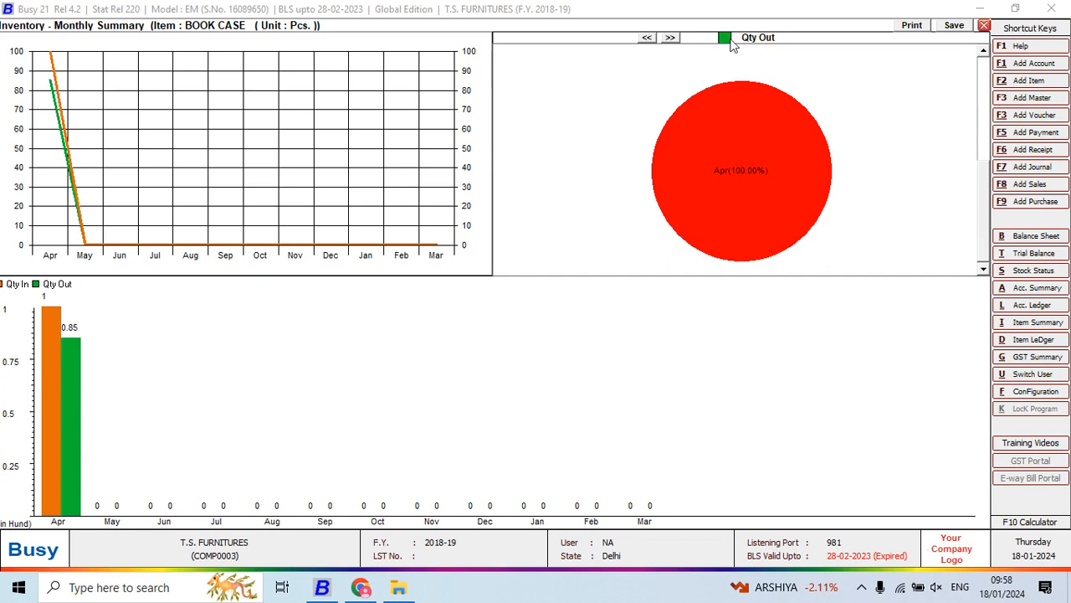
key("Escape")
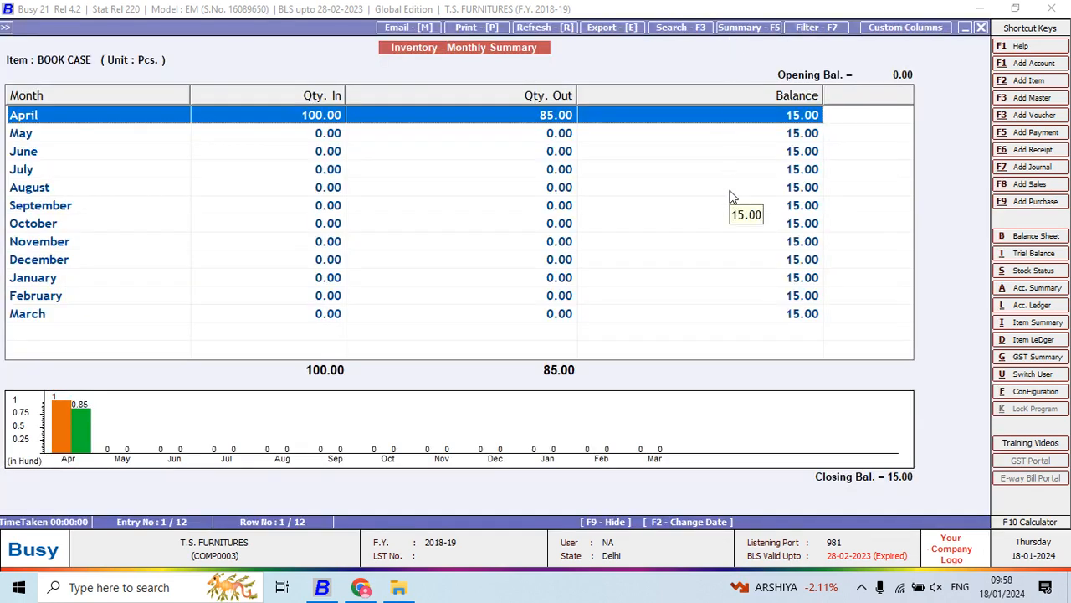
key("Escape")
key("Escape")
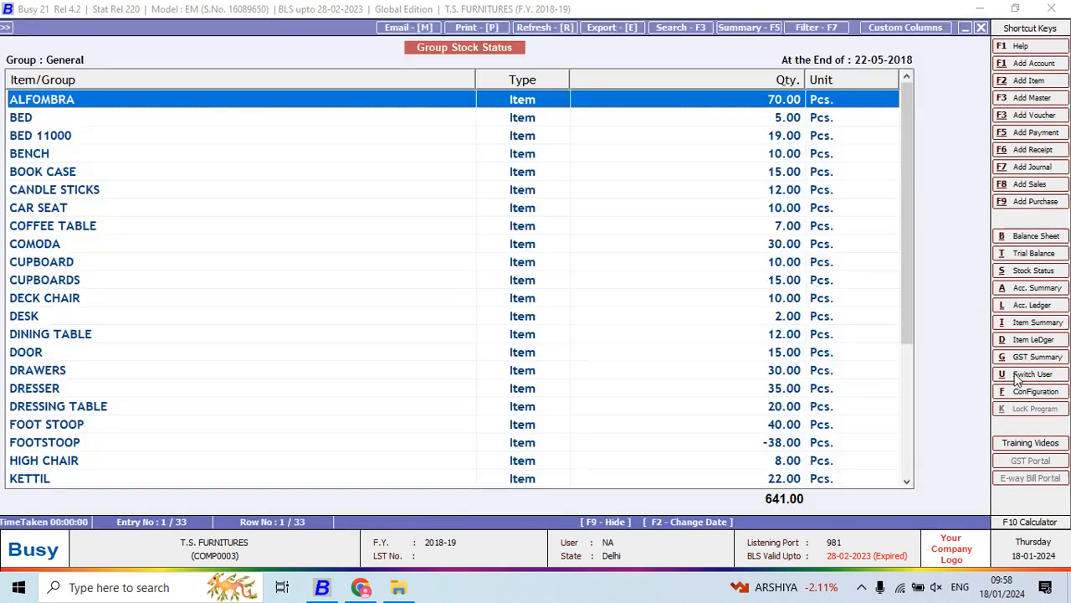
key("Escape")
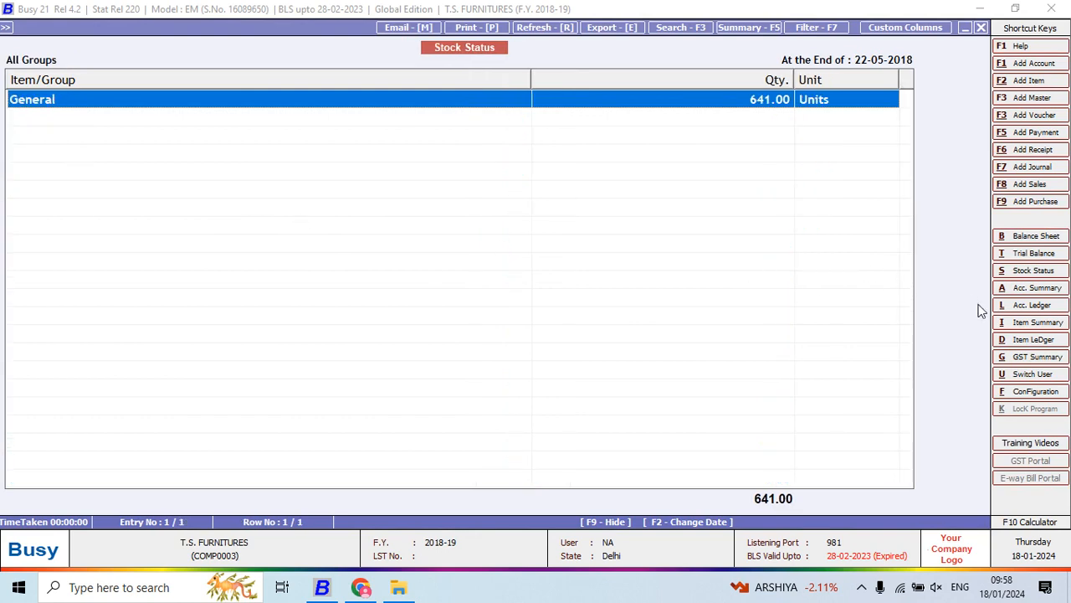
- Display the Stock Ledger for BOOK CASE from 01-04-2018 to 22-05-2018 and select the sale entry dated 19-04-2018
left_click(1011, 340)
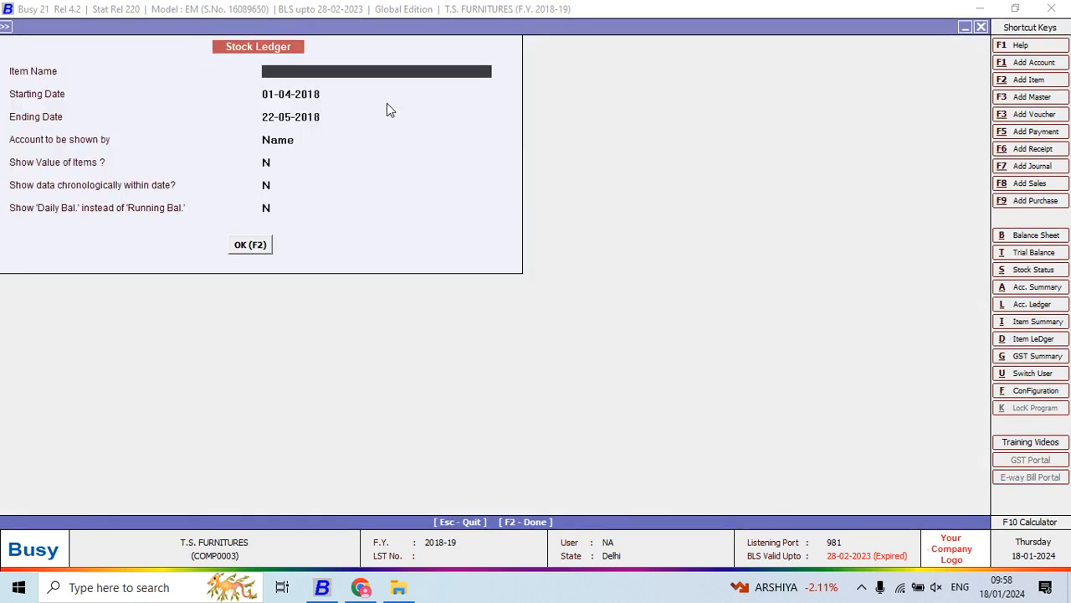
type("BOO")
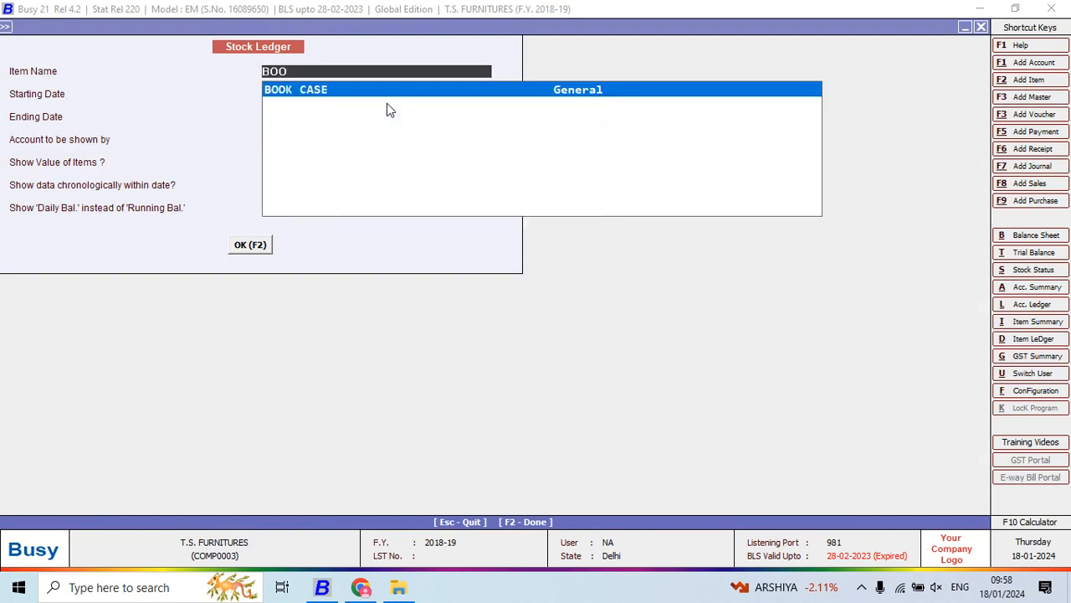
key("Return")
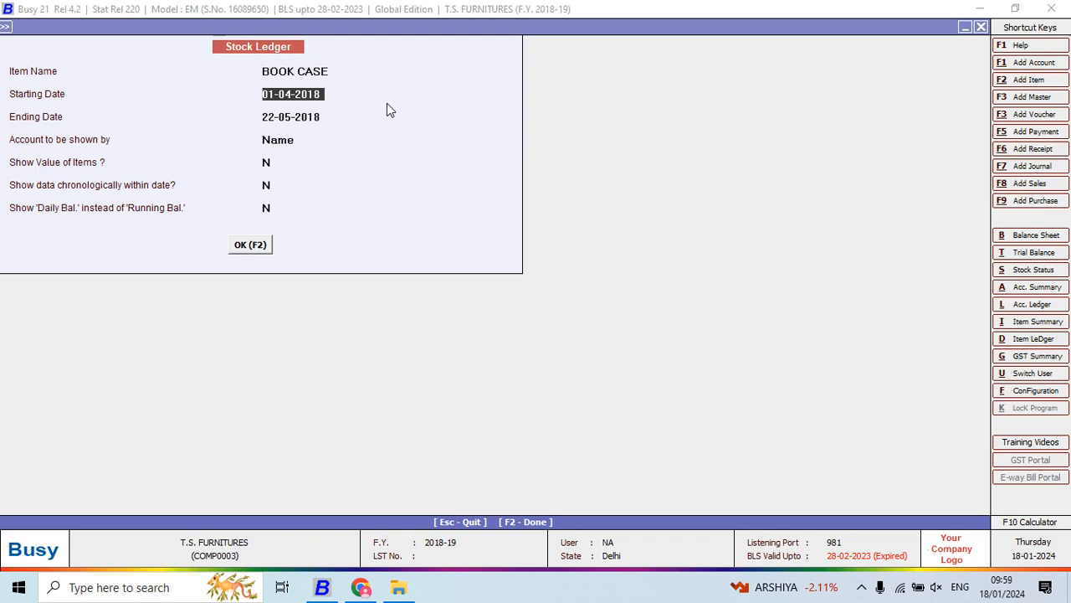
key("Return")
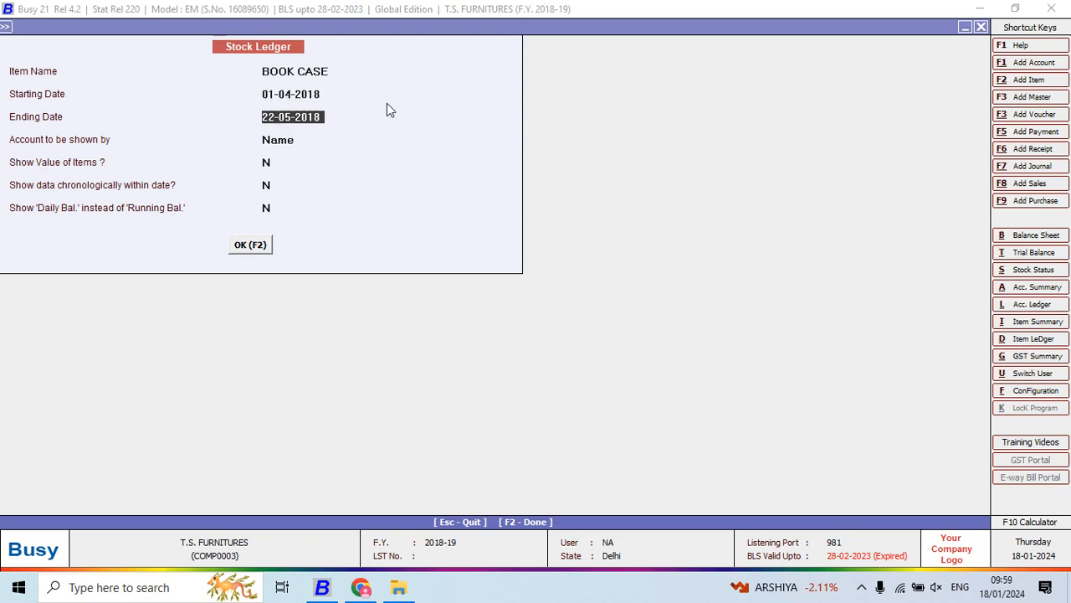
key("F2")
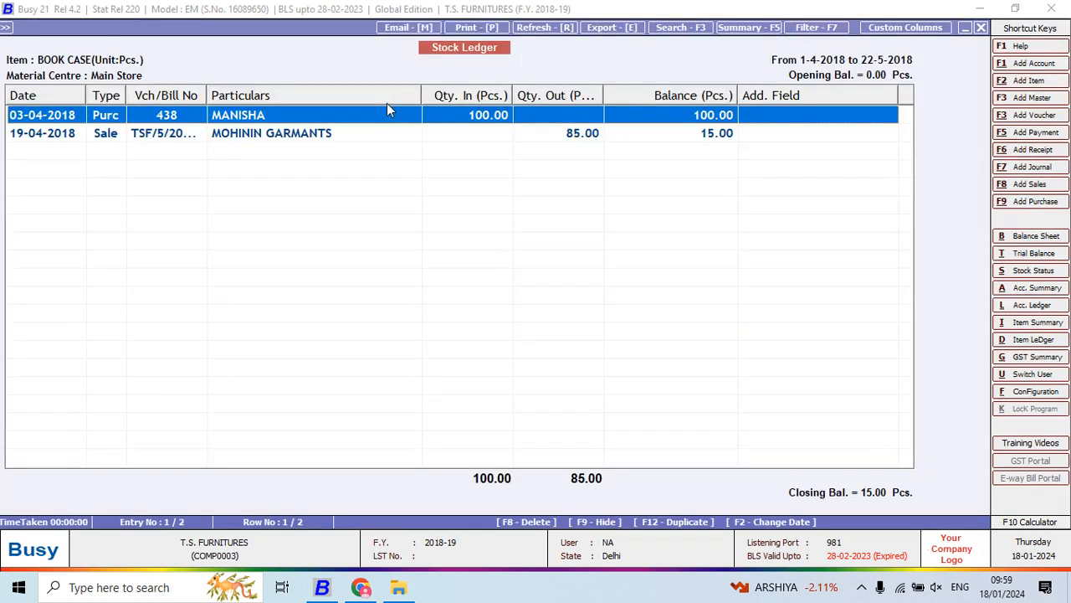
key("Down")
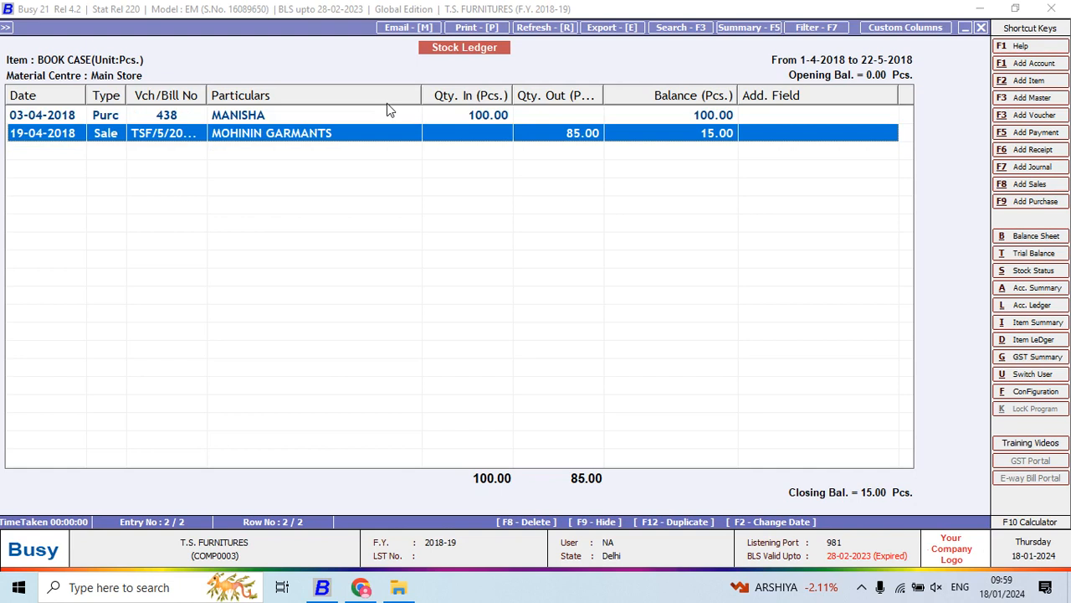
- Check both entries of the BOOK CASE Stock Ledger and return to the all-groups Stock Status
key("Up")
key("Down")
key("Escape")
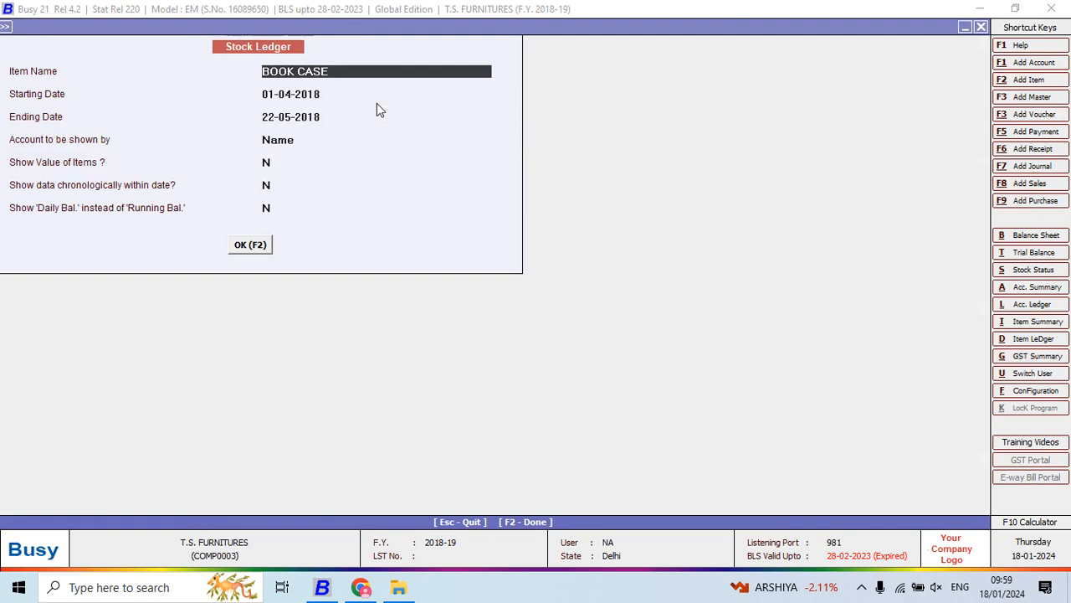
key("Escape")
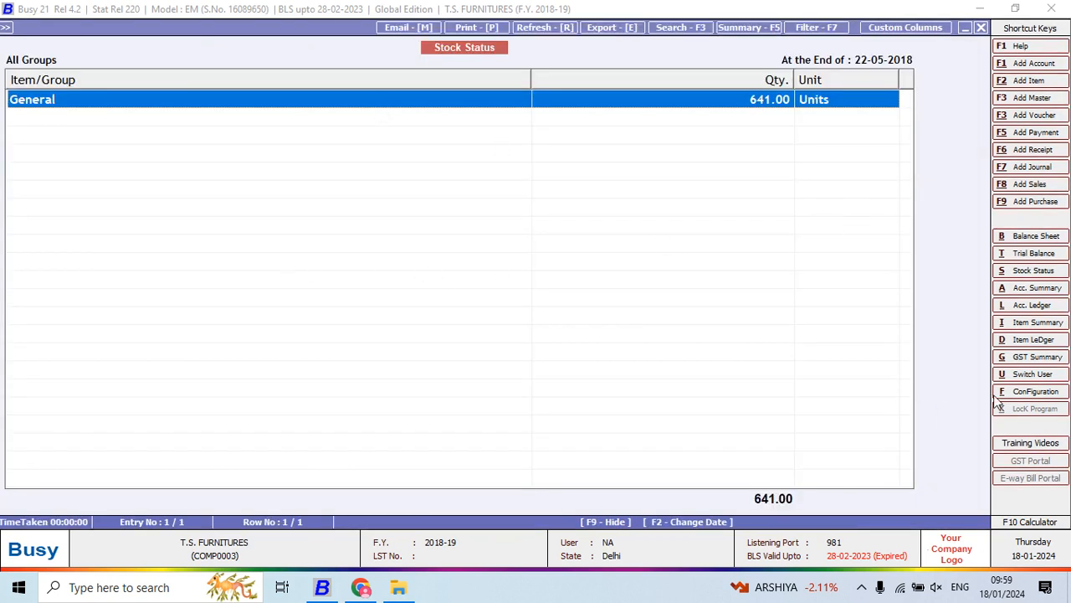
- Try to switch to another user from the Stock Status report
left_click(1014, 375)
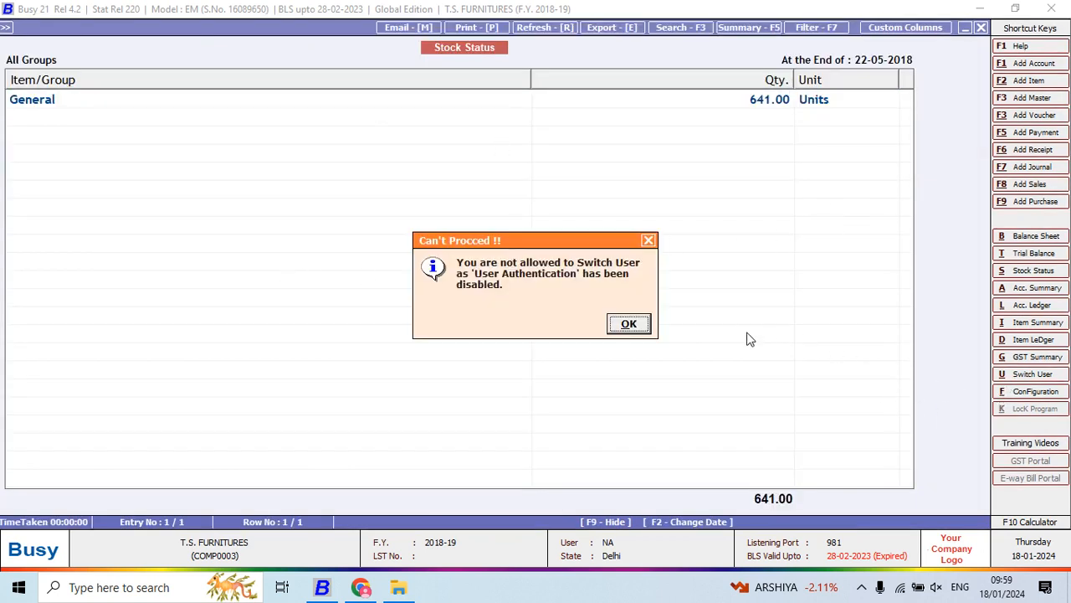
key("Return")
left_click(1009, 376)
key("Return")
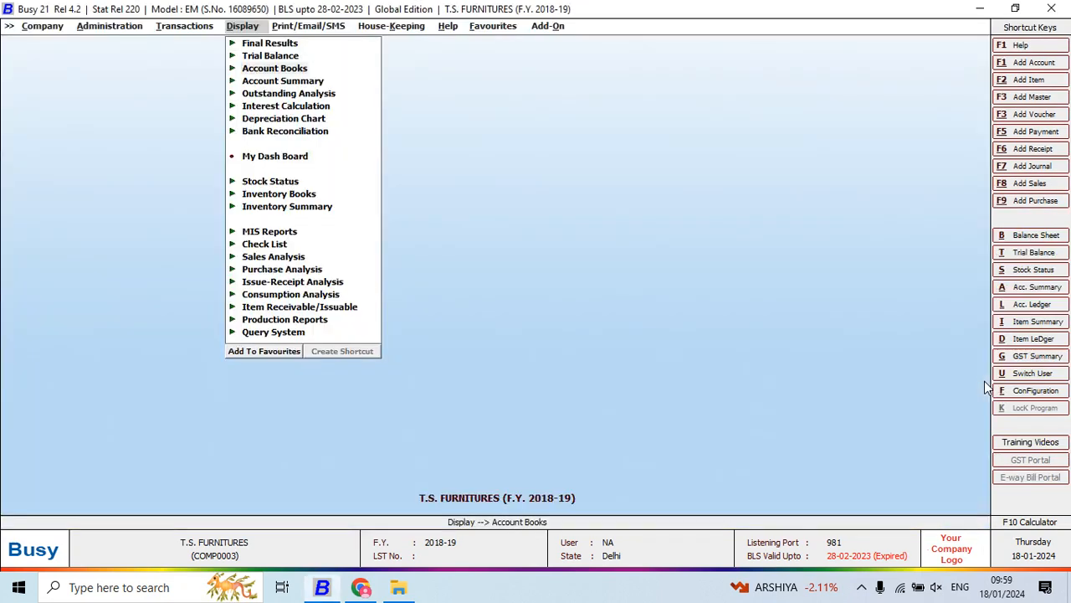
- Open the T.S. FURNITURES user authentication settings and set User Authentication Required to Y
key("Down")
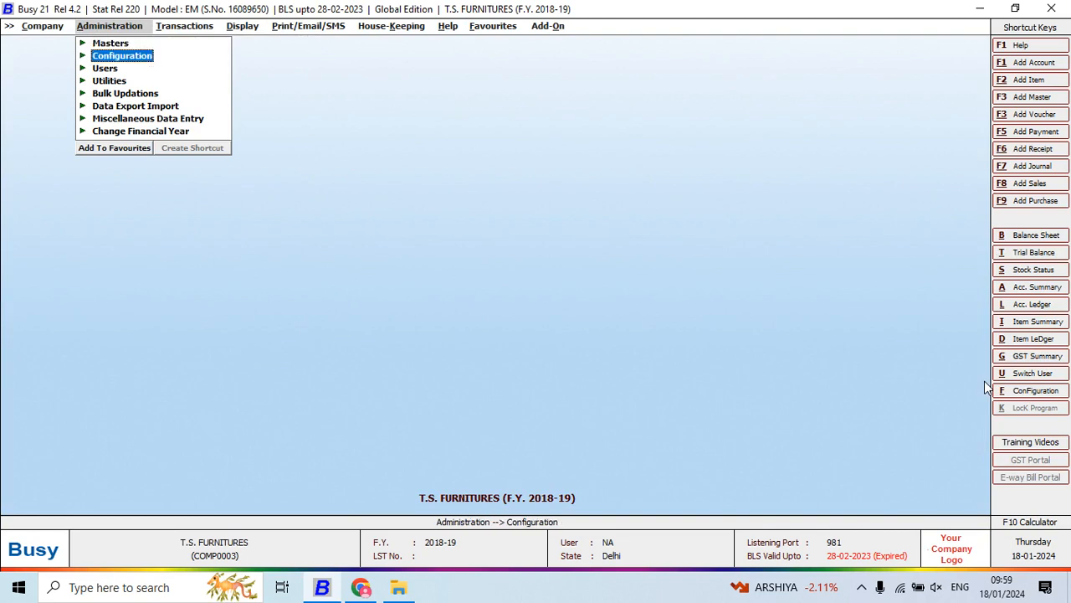
key("Down")
key("Return")
key("Down")
key("Return")
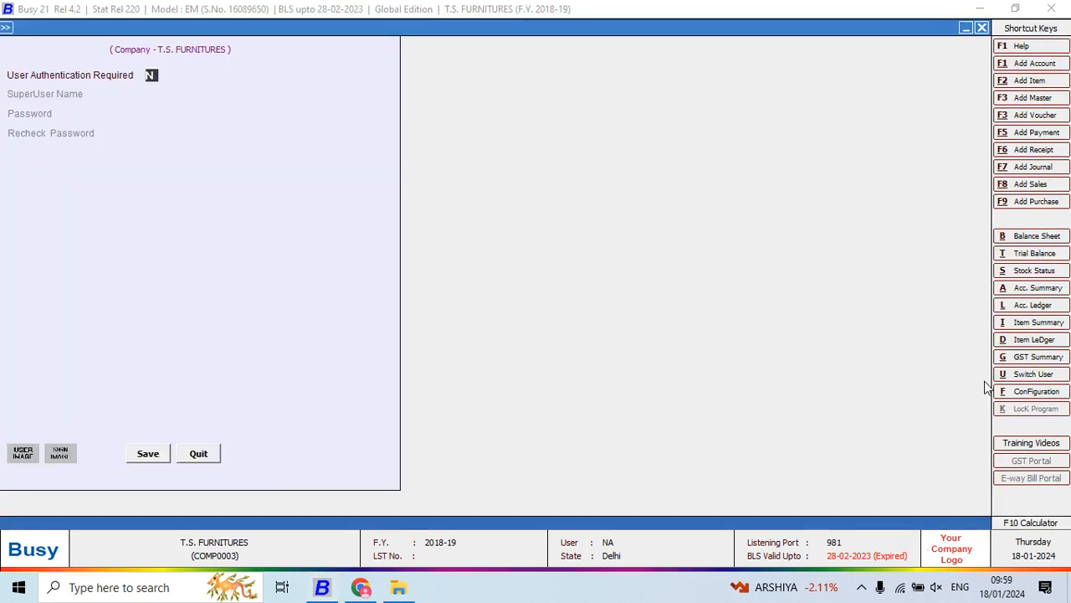
key("Return")
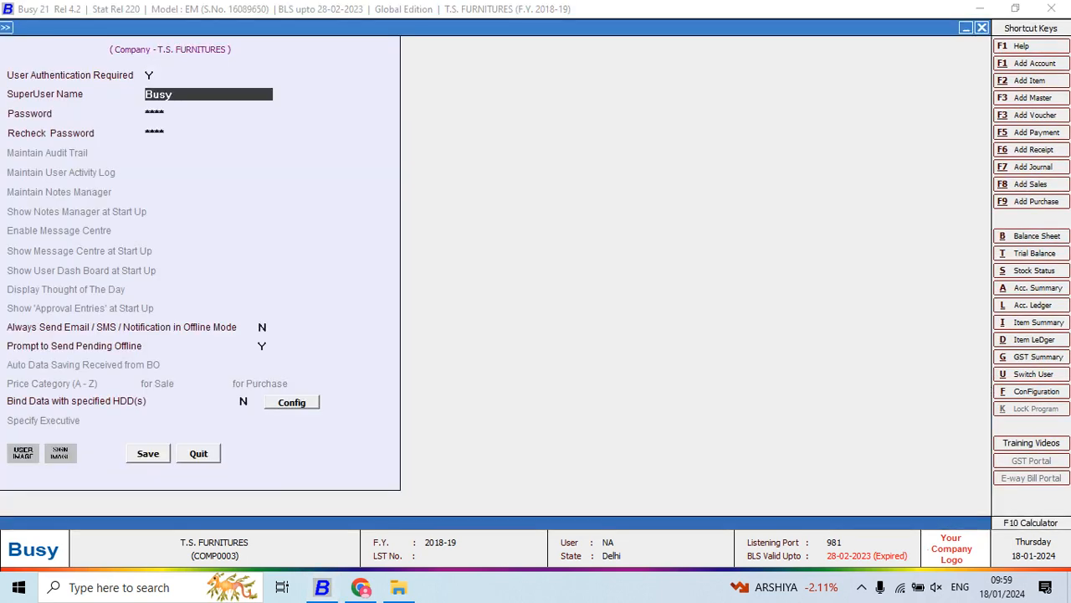
- Enter the superuser name, password and recheck password, accept the remaining options, and save the user settings
type("T")
key("Return")
type("t")
key("Return")
type("t")
key("Return")
key("Return")
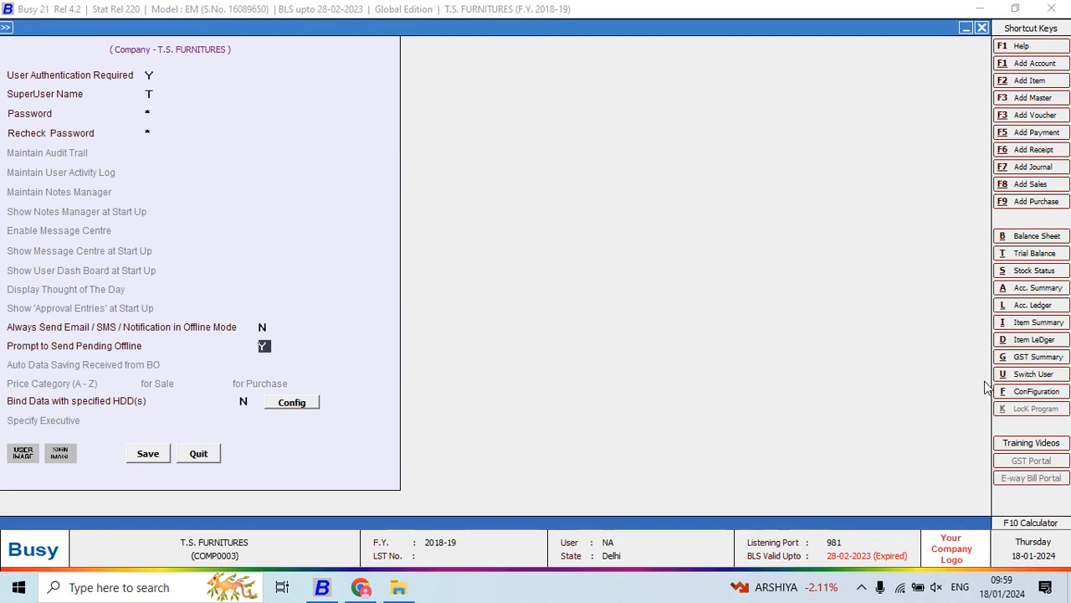
key("Return")
key("Return")
key("Right")
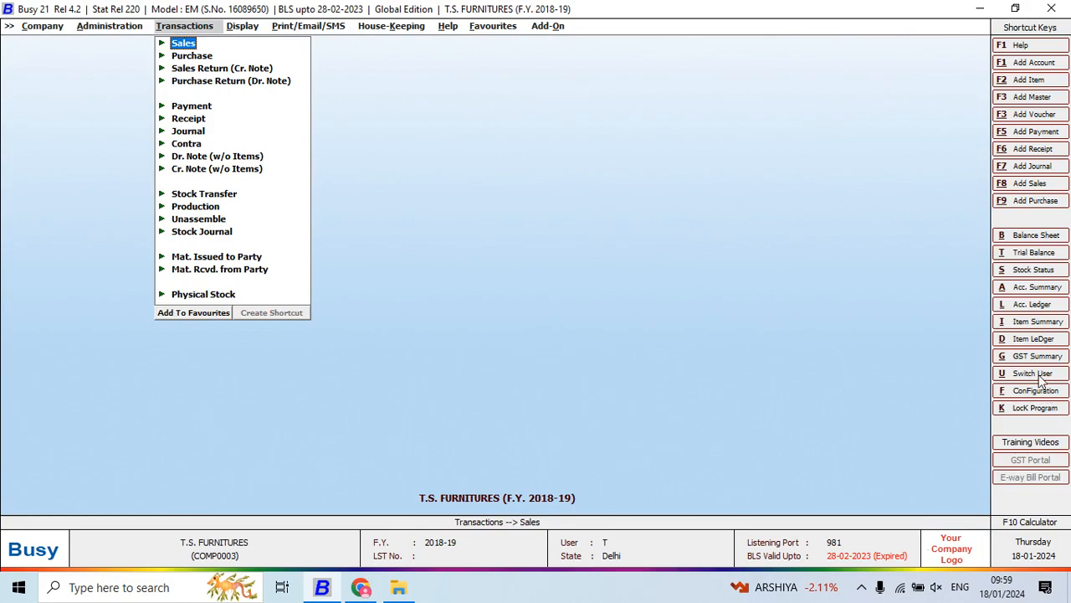
- Lock the program and unlock it with the superuser's password
left_click(1043, 410)
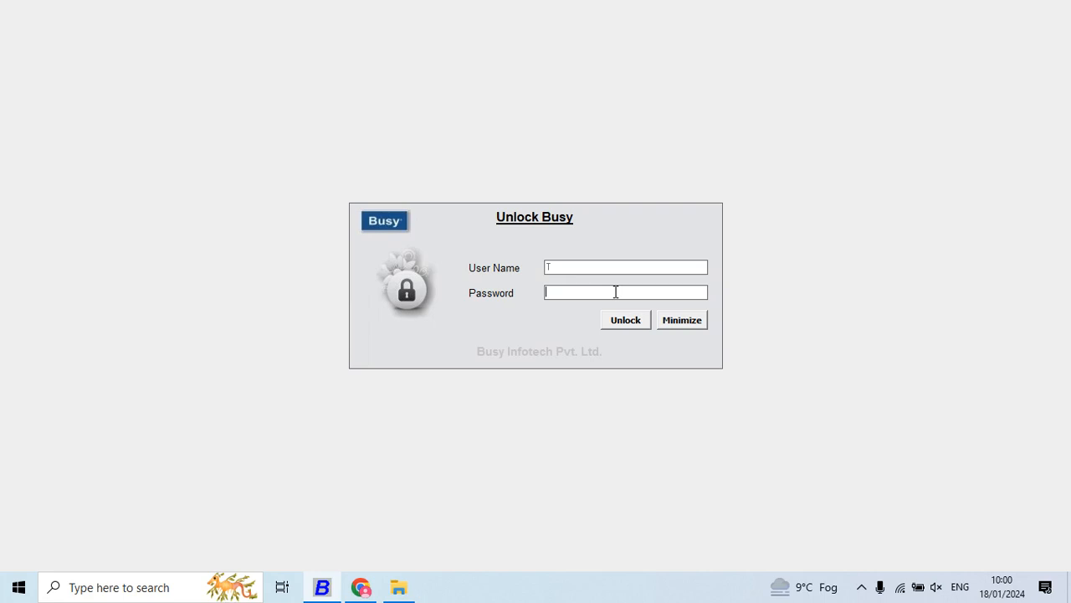
type("**")
left_click(620, 317)
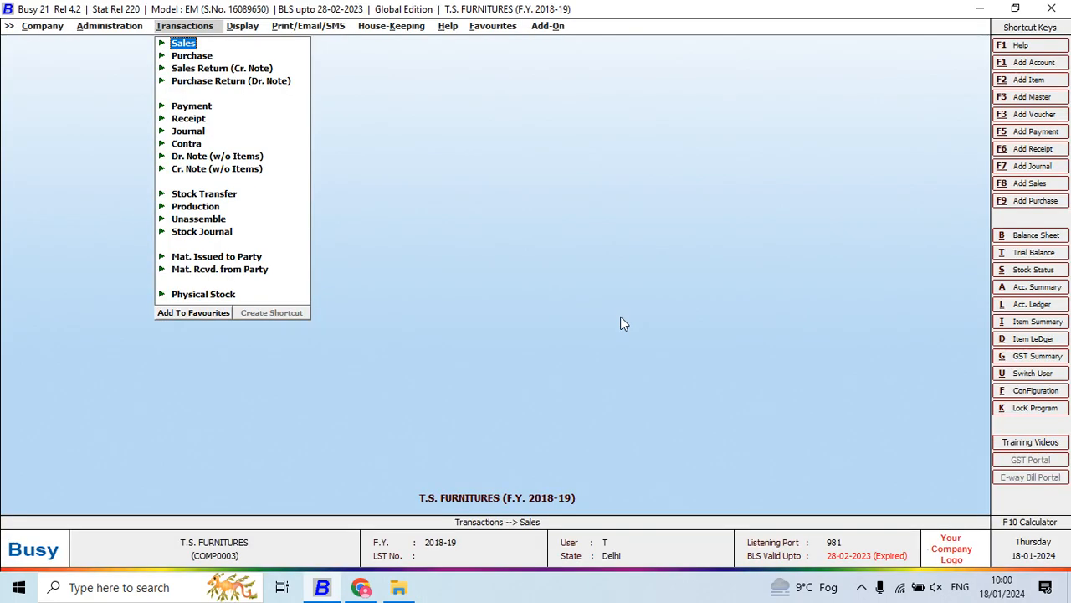
- View the Switch User login without logging in, and open the Features / Options configuration
left_click(1029, 374)
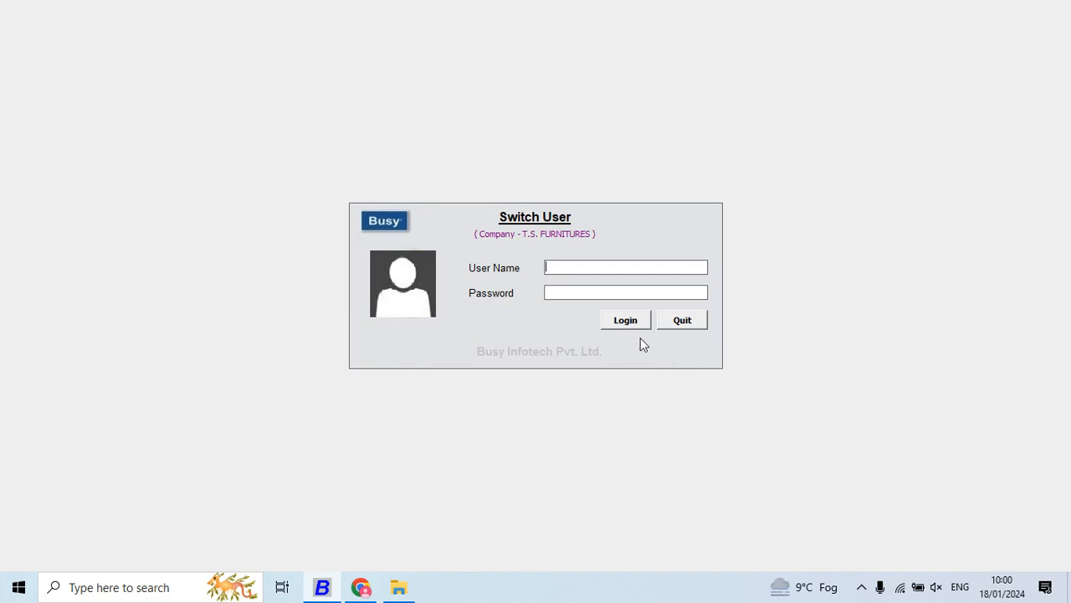
key("Return")
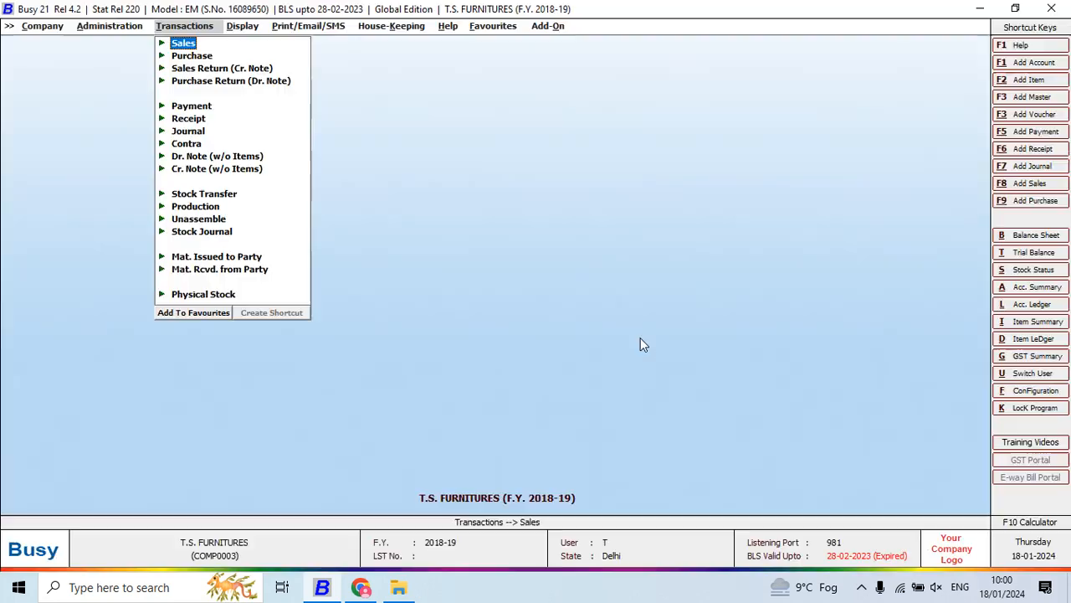
left_click(1036, 391)
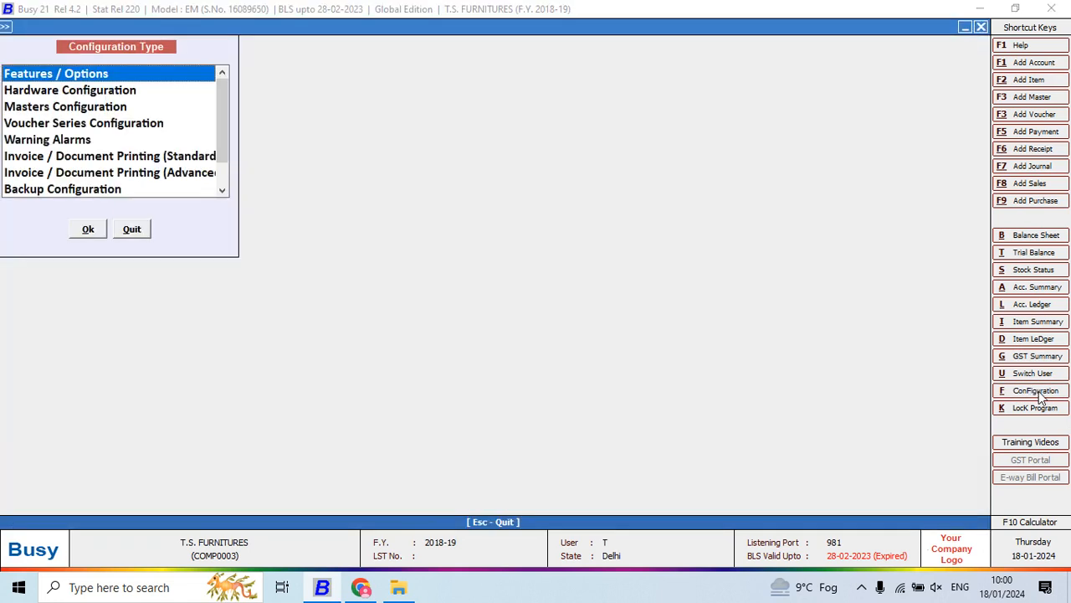
key("Return")
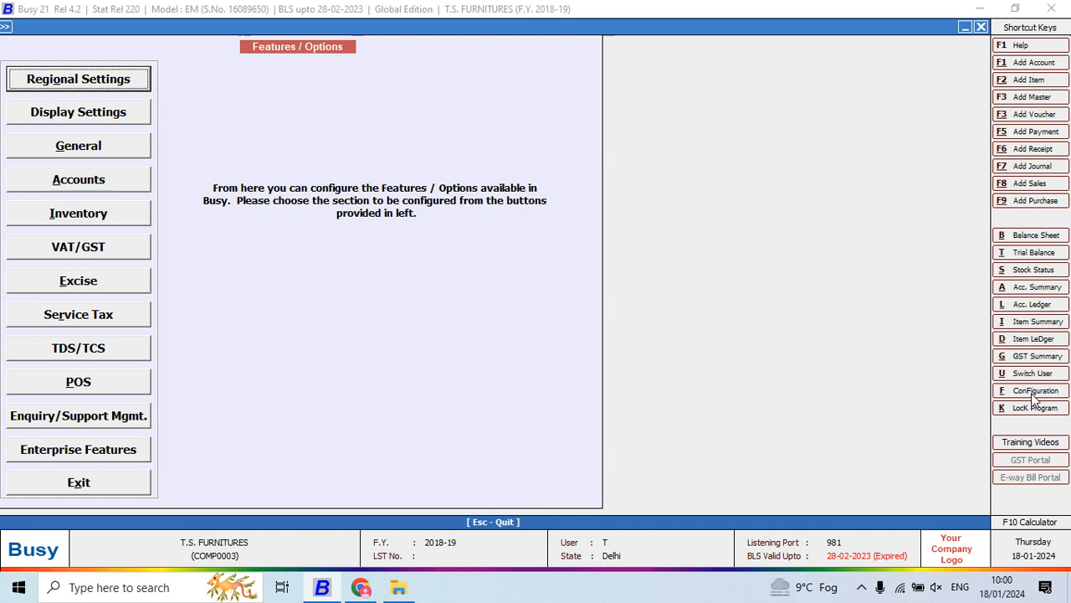
left_click(863, 588)
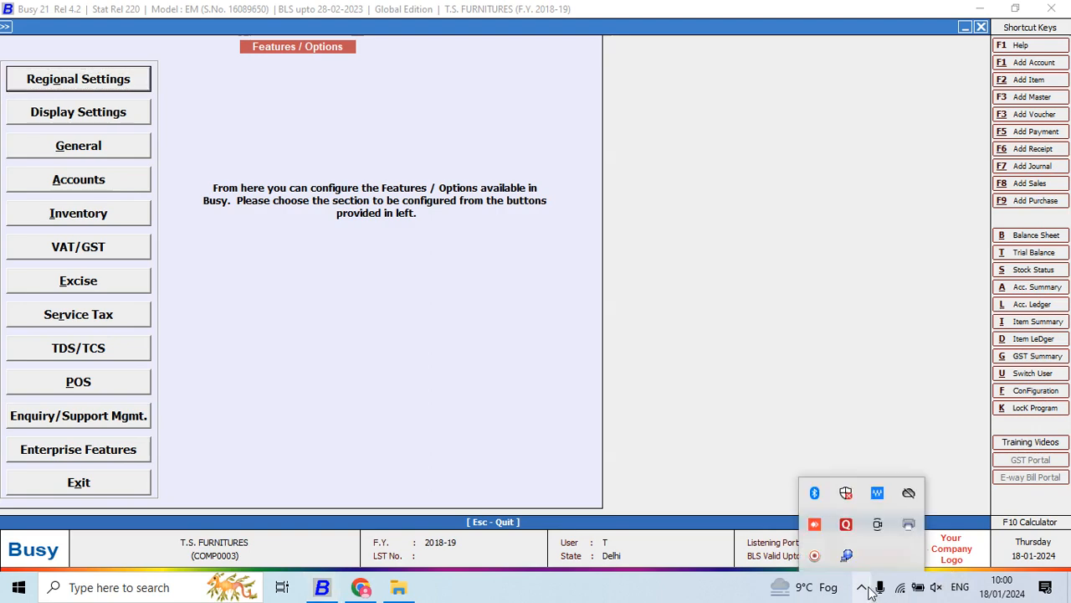
left_click(815, 557)
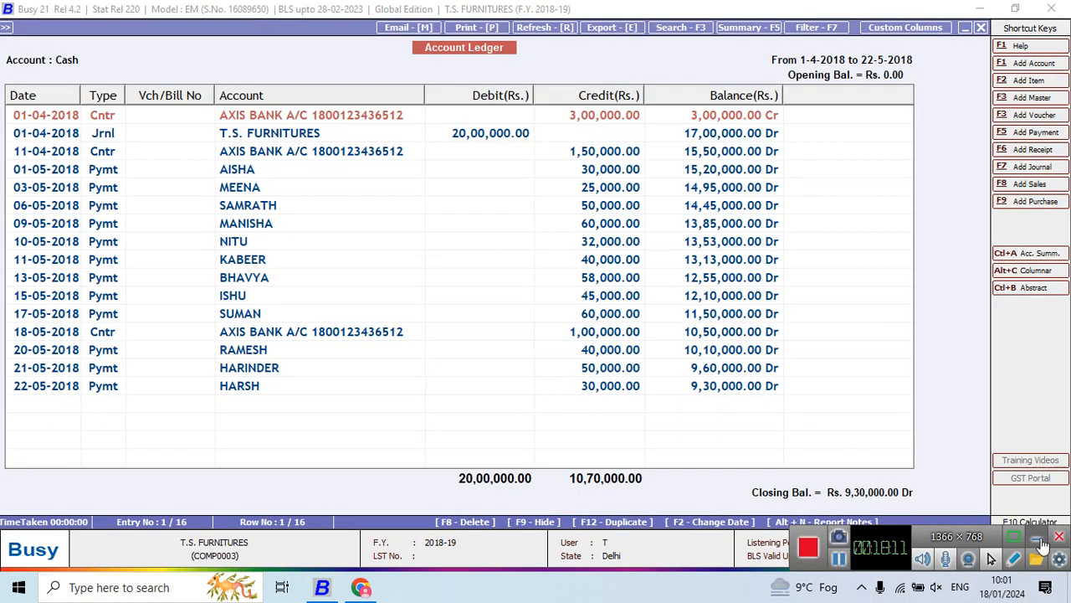
left_click(1040, 541)
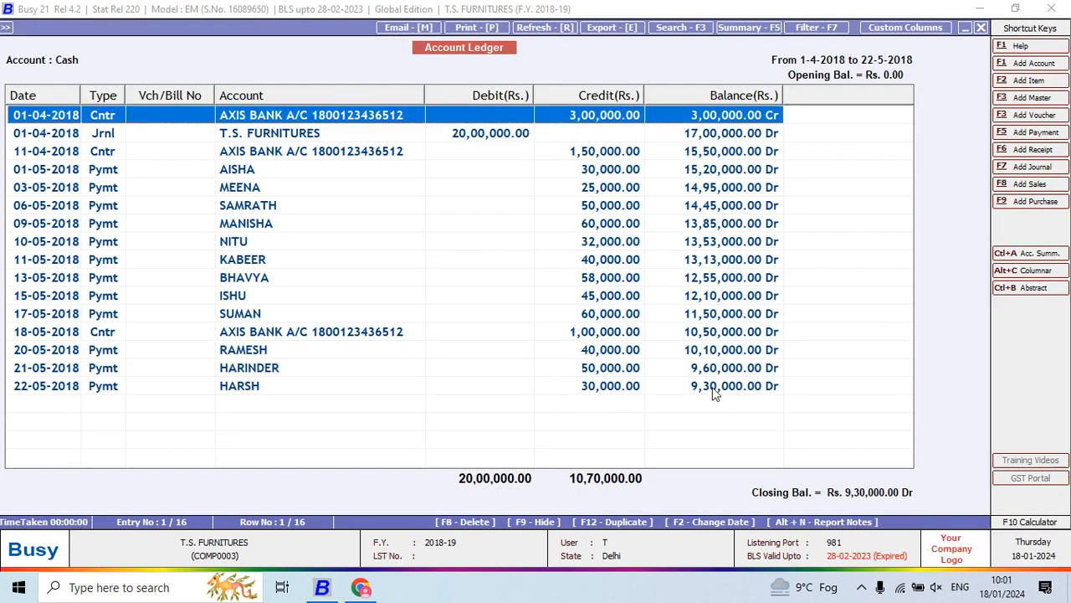
- Select the payment dated 20-05-2018 in the Cash Account Ledger, request its deletion, and decline it
left_click(618, 350)
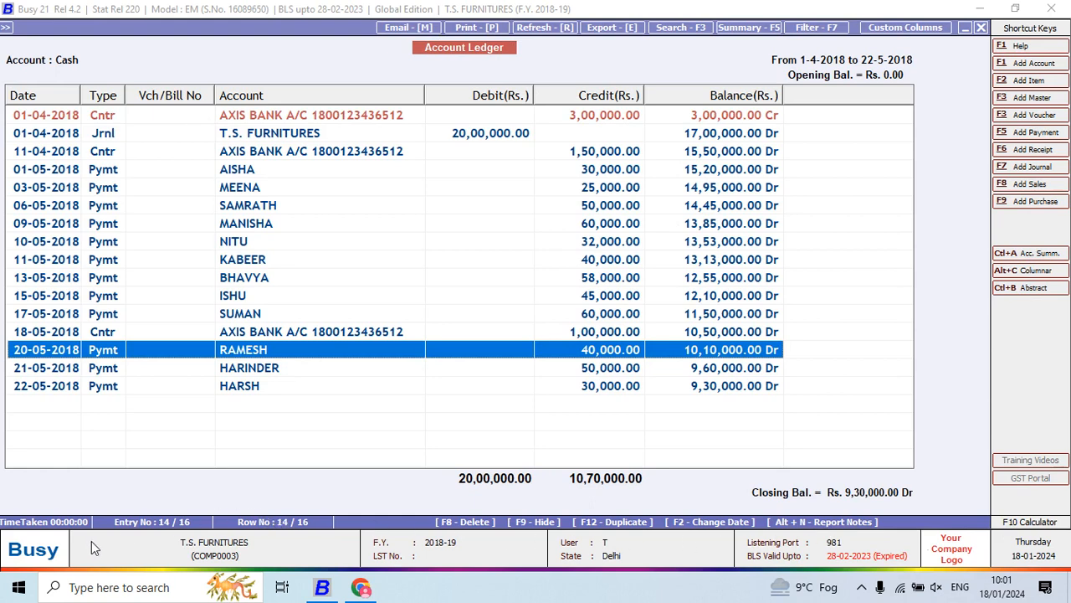
left_click(473, 525)
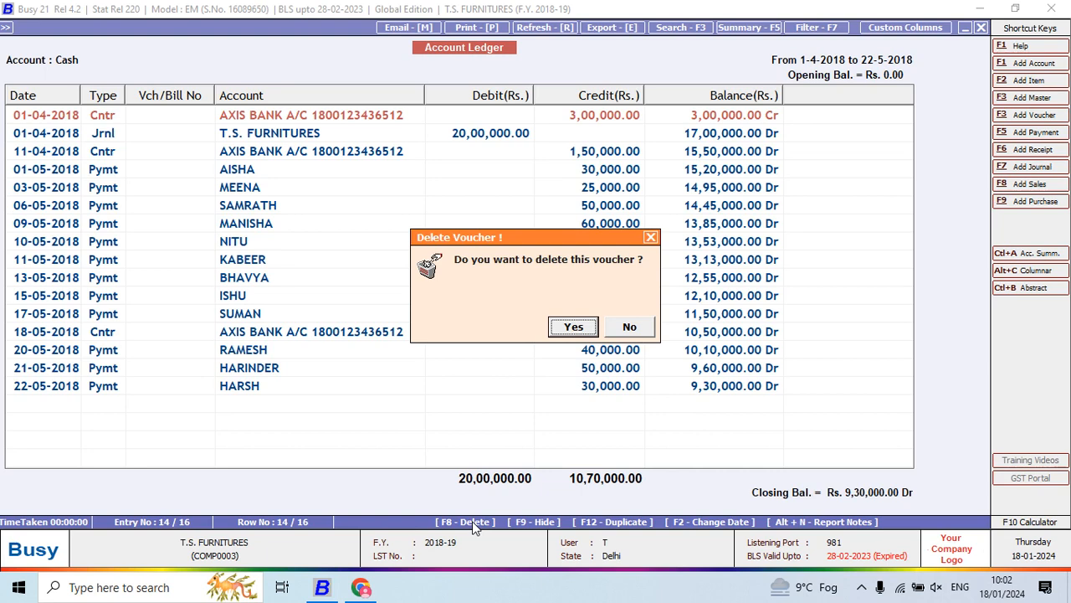
key("Escape")
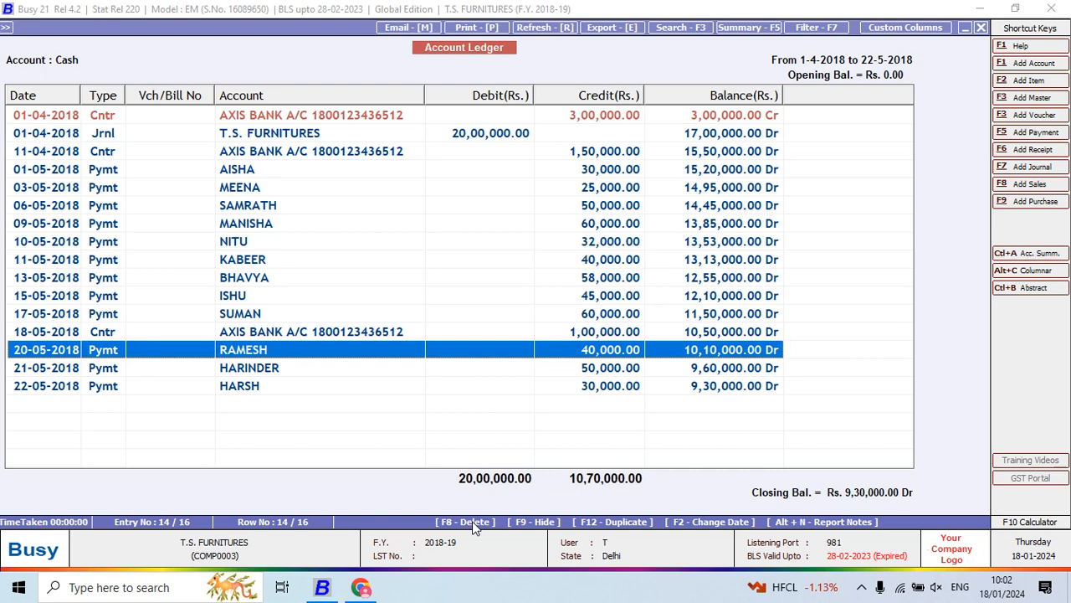
- Open the 20-05-2018 payment voucher from the Cash ledger and try to cancel the voucher
left_click(473, 522)
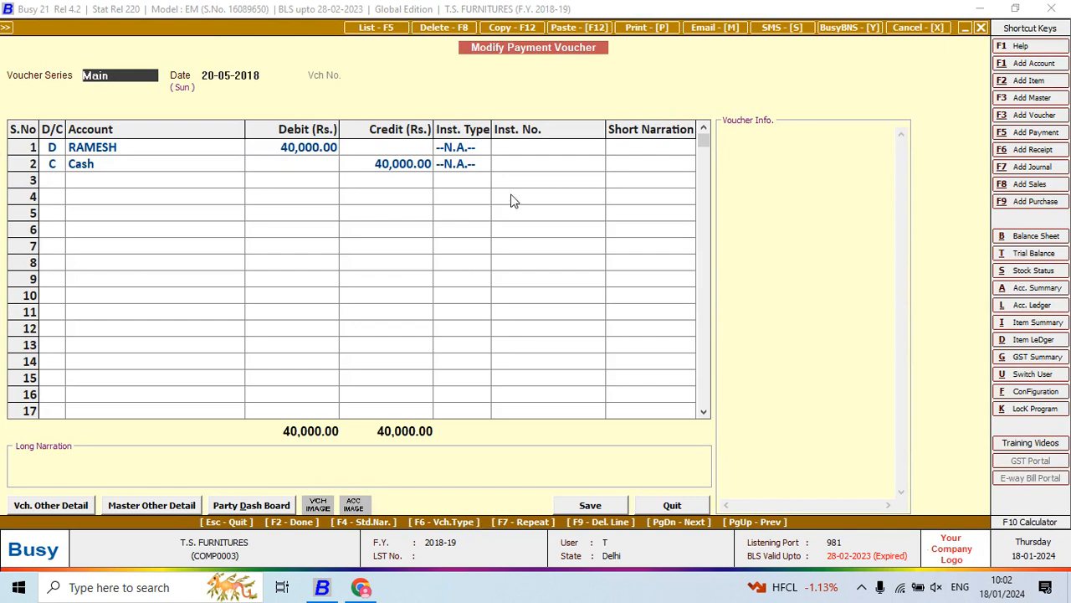
left_click(911, 29)
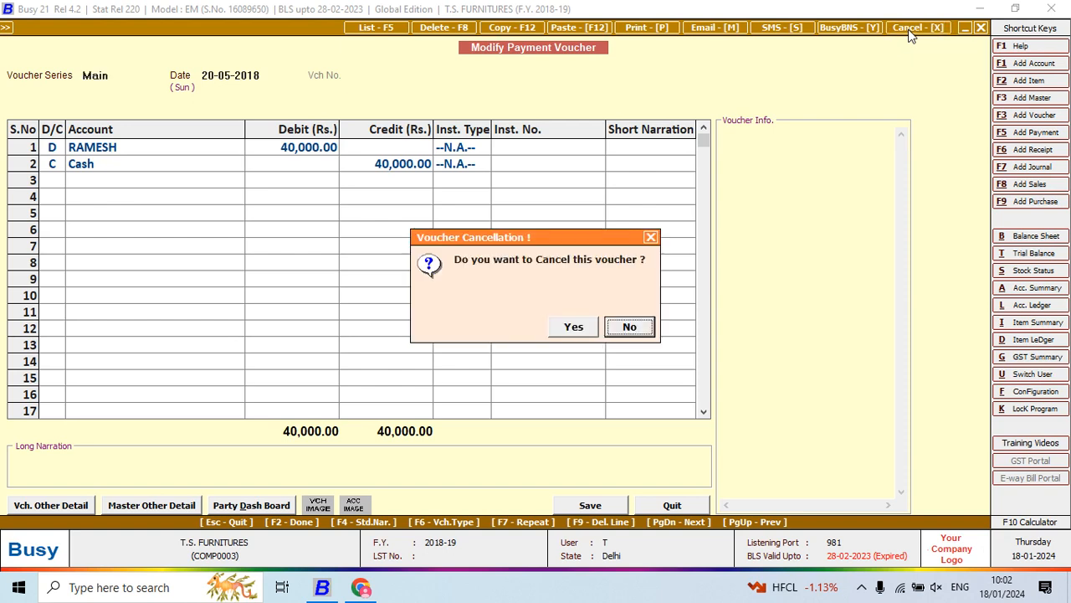
left_click(571, 329)
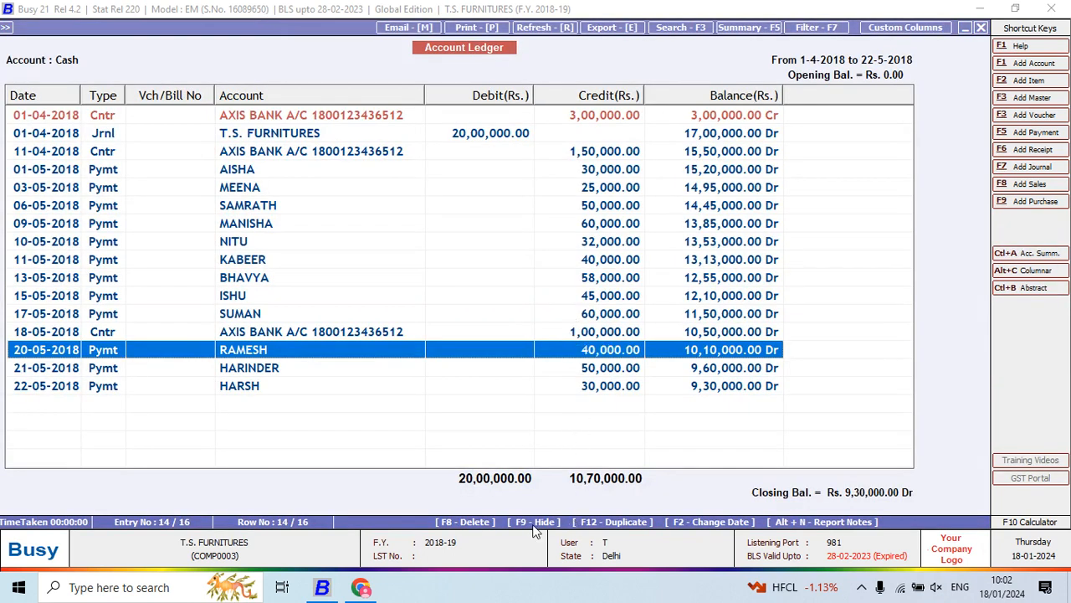
- Hide the Cash ledger entries dated 11-05-2018 through 21-05-2018
key("Up")
key("Up")
key("Up")
key("Up")
key("Up")
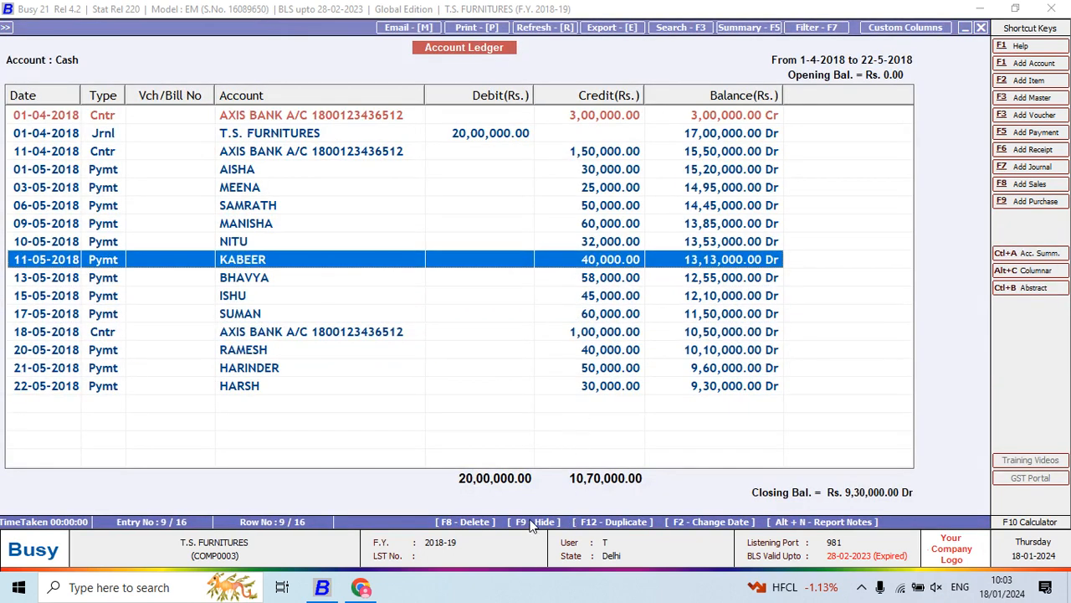
left_click(530, 523)
left_click(530, 523)
left_click(530, 523)
left_click(530, 523)
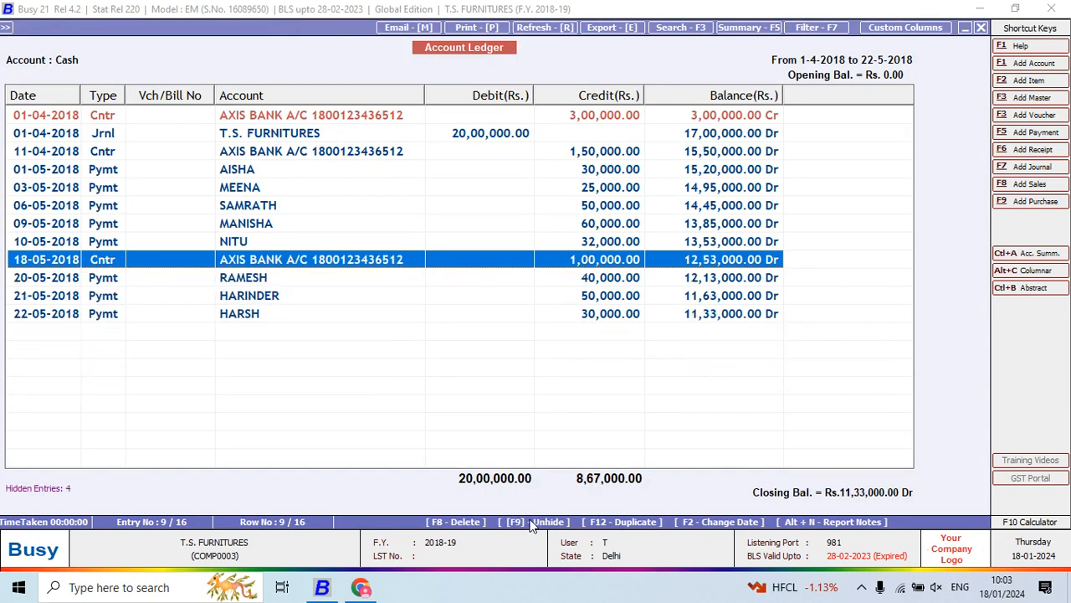
left_click(530, 523)
left_click(529, 523)
left_click(529, 523)
- Hide all remaining Cash ledger entries starting from the first one, and unhide every hidden entry
key("Up")
key("Up")
key("Up")
key("Up")
key("Up")
key("Up")
key("Up")
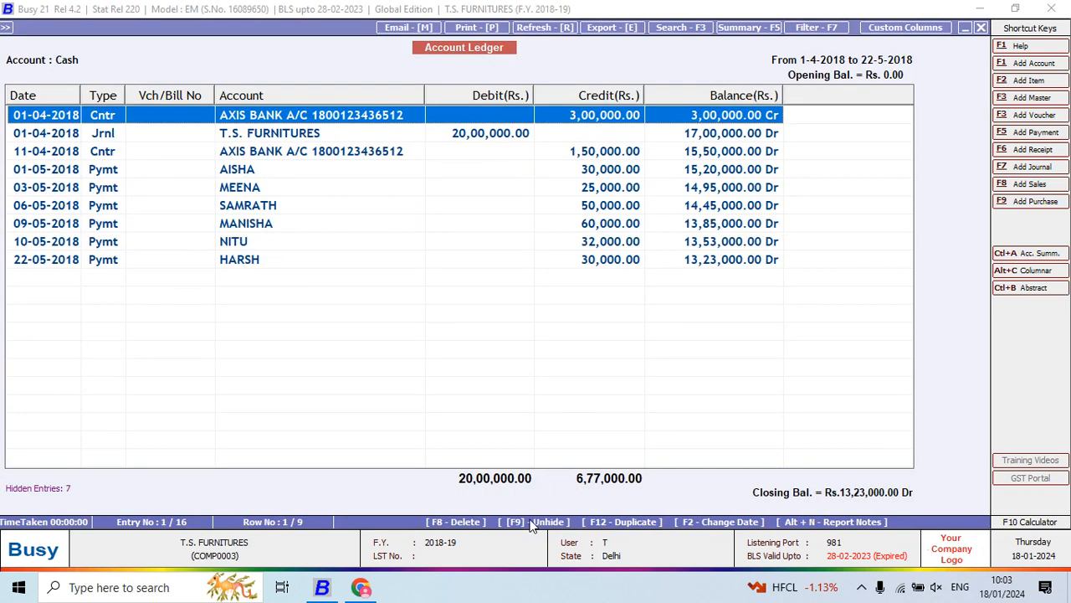
left_click(530, 523)
left_click(529, 523)
left_click(529, 523)
left_click(530, 523)
left_click(529, 523)
left_click(529, 523)
left_click(530, 524)
left_click(530, 523)
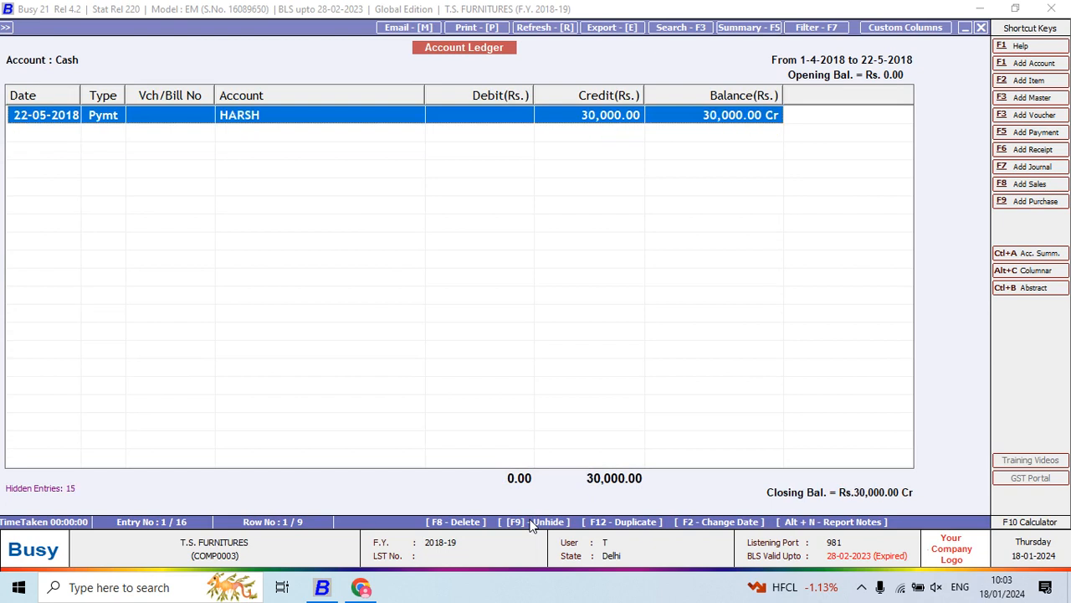
left_click(530, 523)
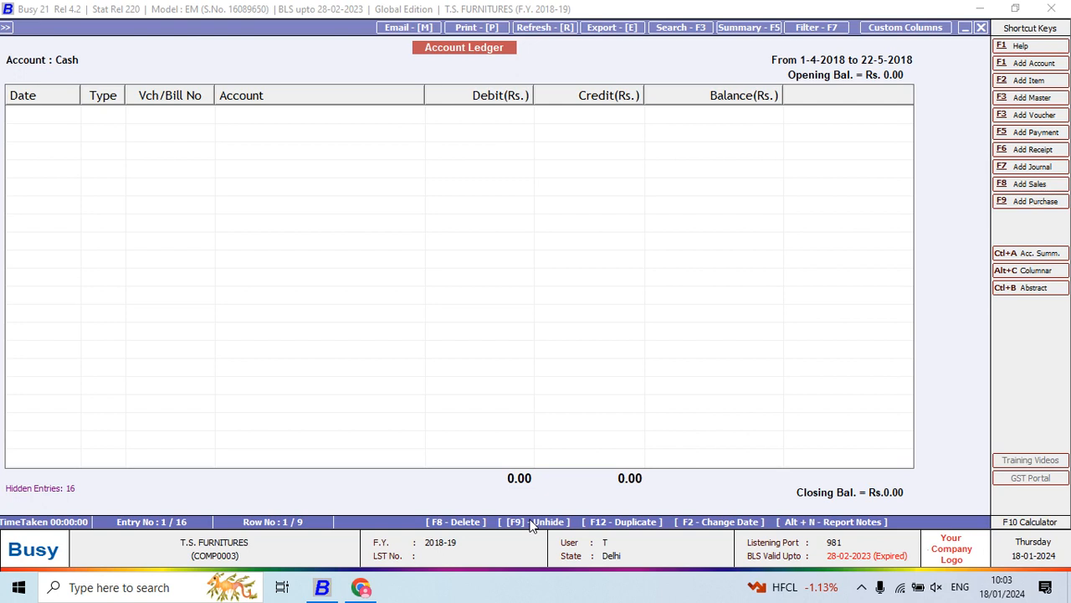
left_click(530, 523)
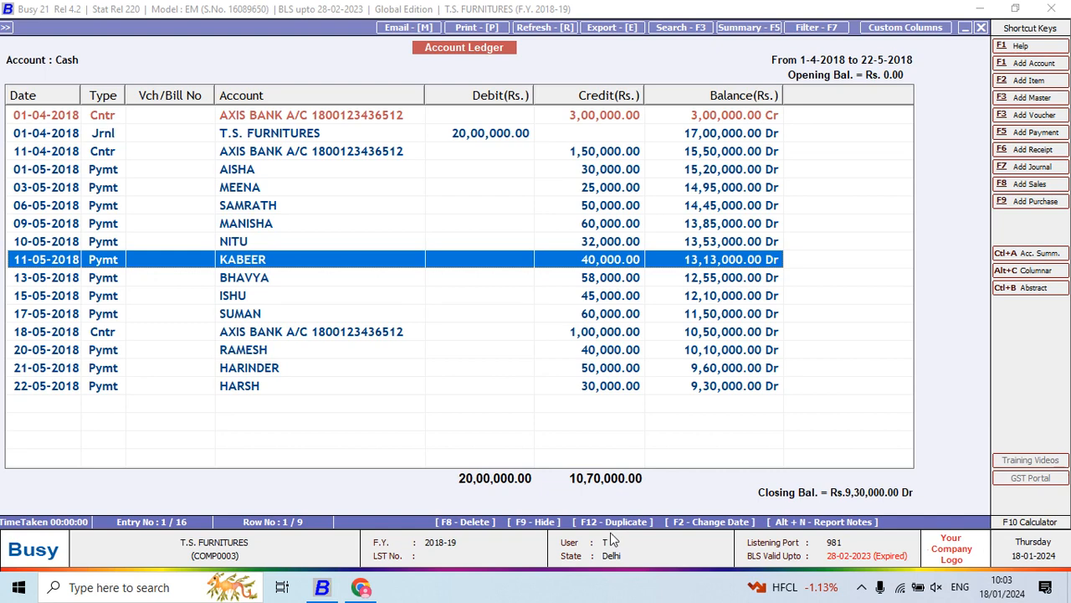
- Open the 01-04-2018 T.S. FURNITURES journal voucher from the Cash ledger and duplicate it as a new voucher
key("Up")
key("Up")
key("Up")
key("Up")
key("Up")
key("Up")
key("Up")
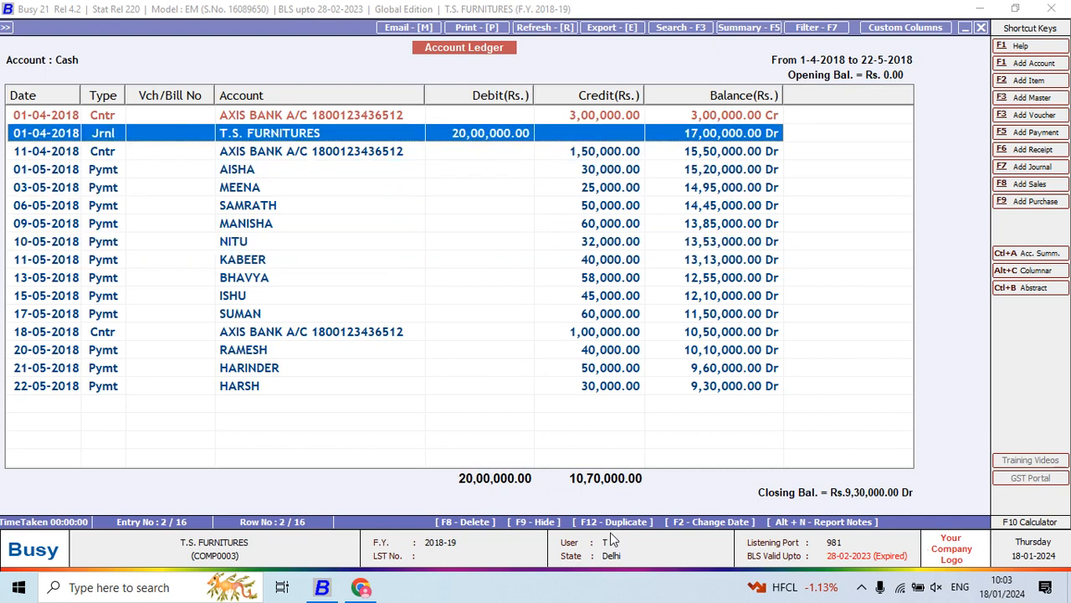
key("Return")
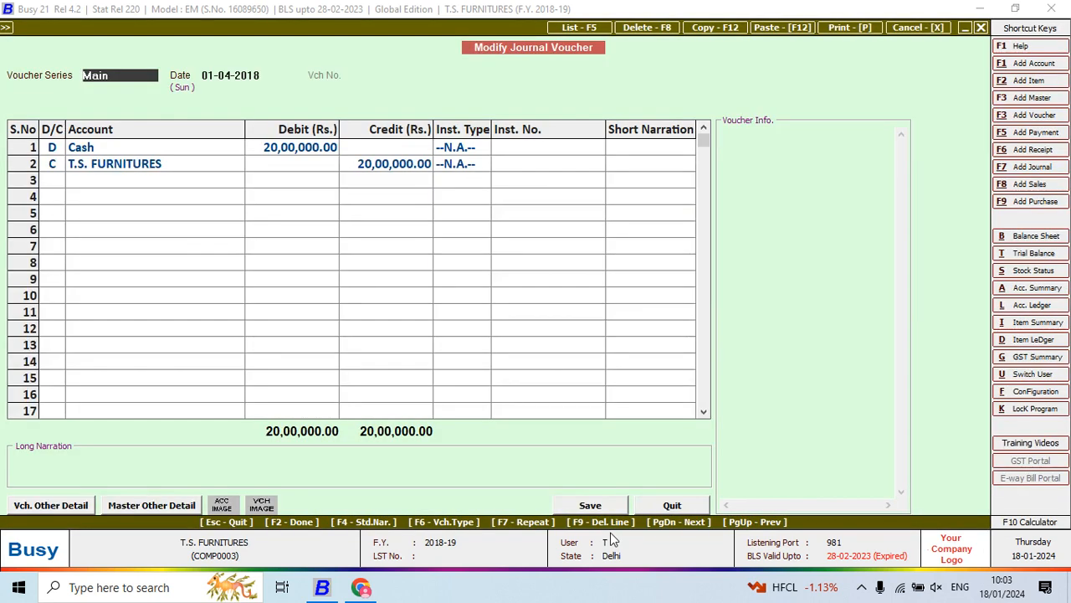
key("F12")
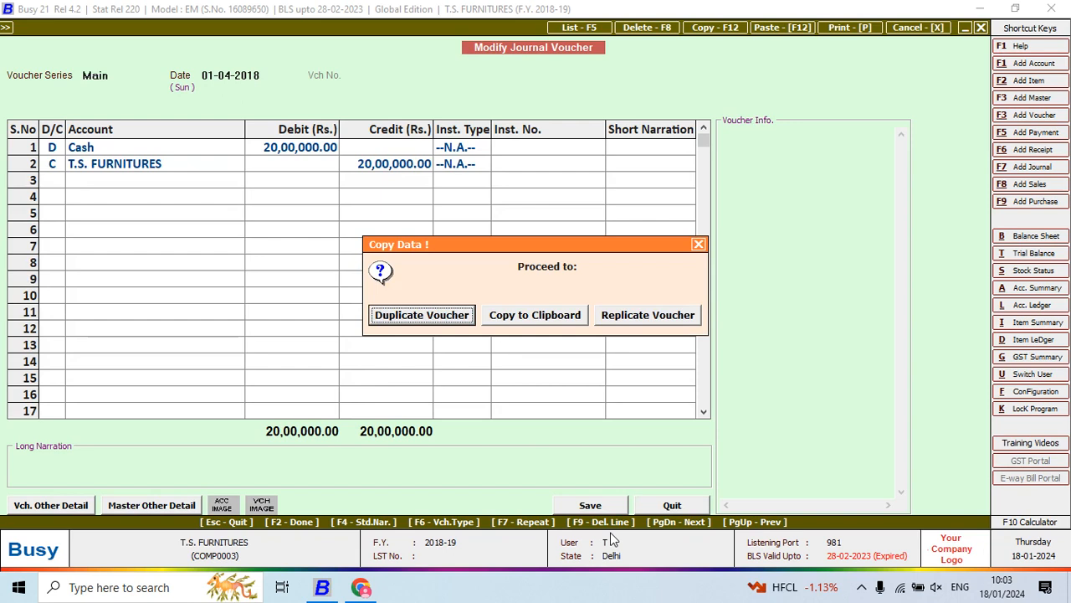
key("Return")
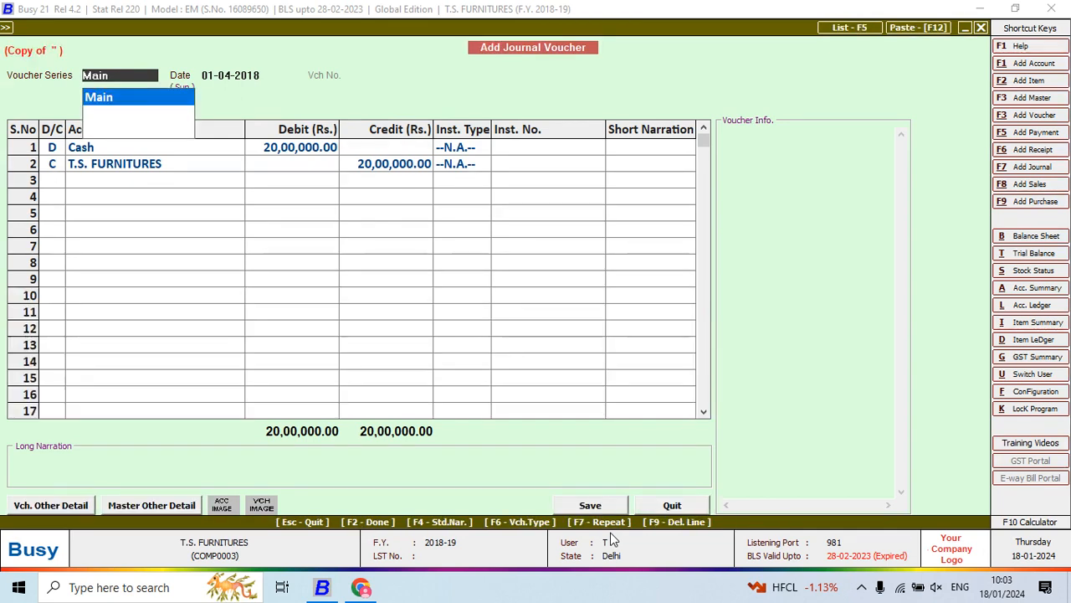
- Save the duplicated 01-04-2018 T.S. FURNITURES journal voucher, accepting the cash limit warning, and return to the Cash ledger
key("Return")
key("Return")
key("Return")
key("F2")
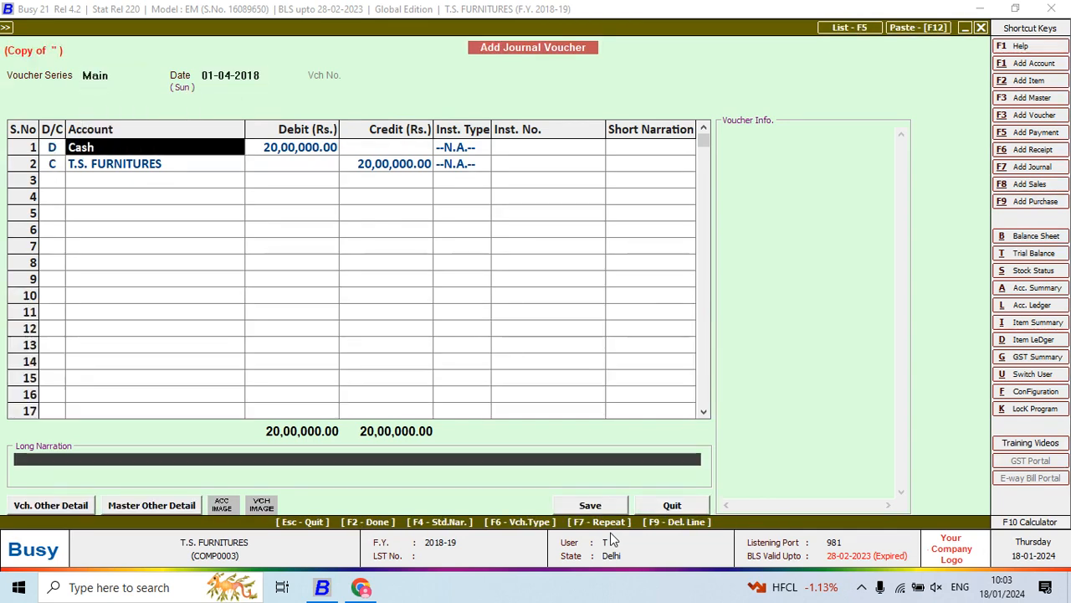
key("Return")
key("Return")
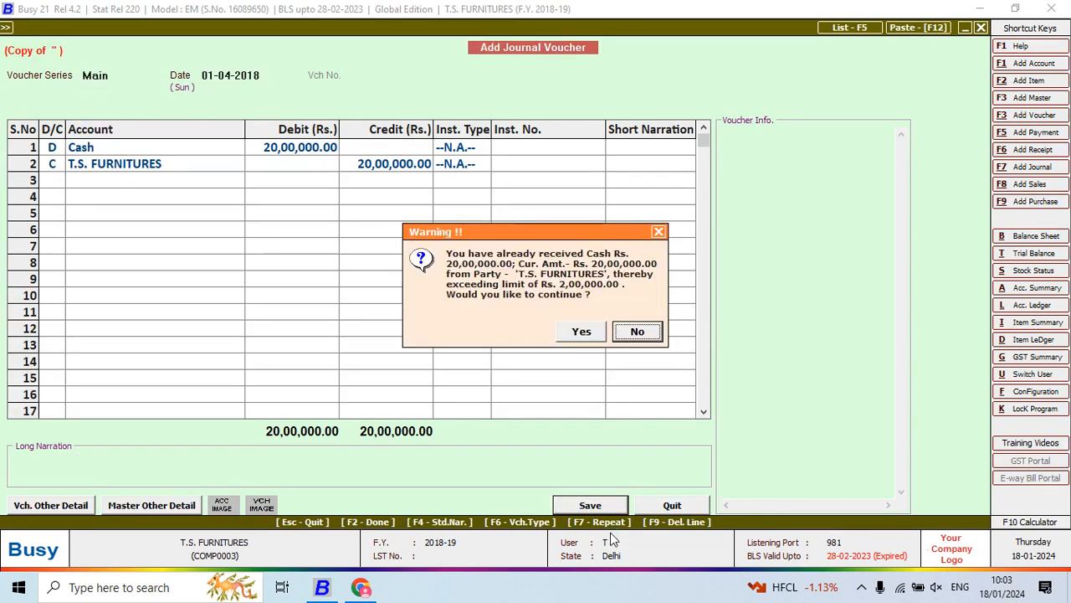
key("Left")
key("Return")
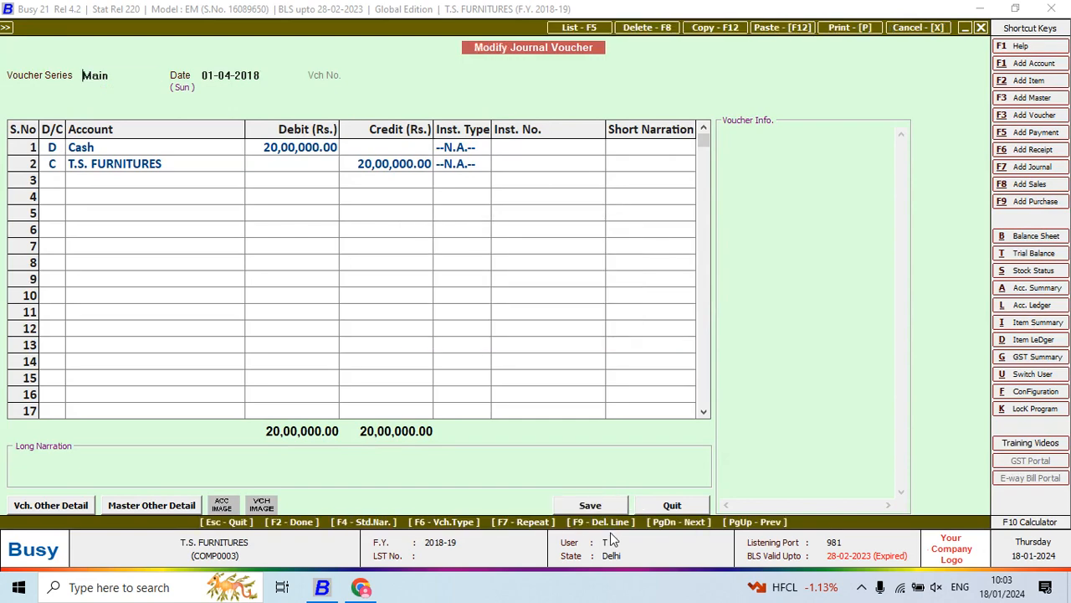
key("Escape")
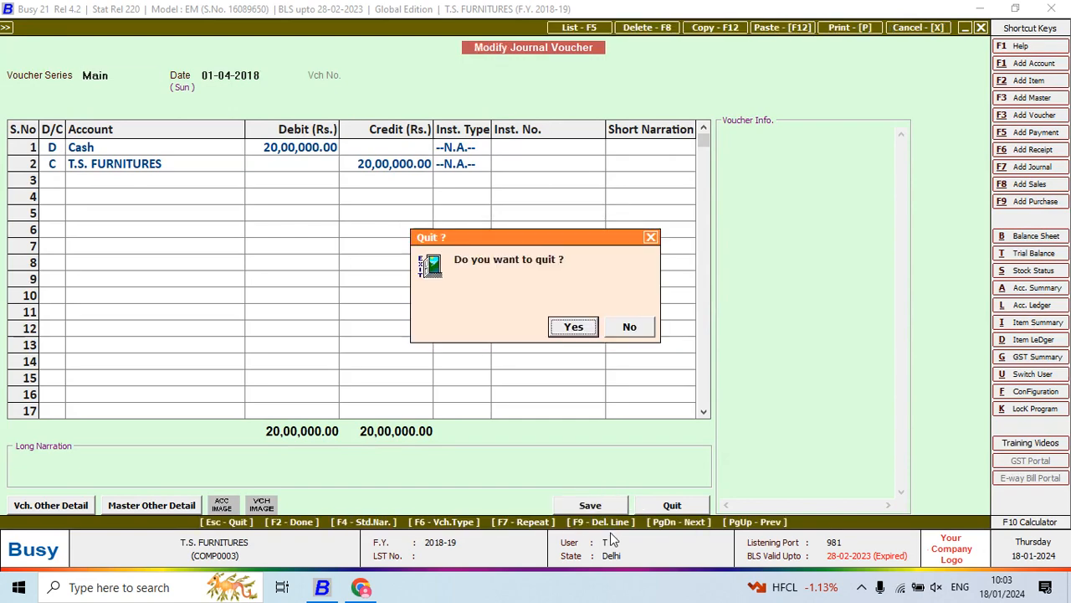
key("Return")
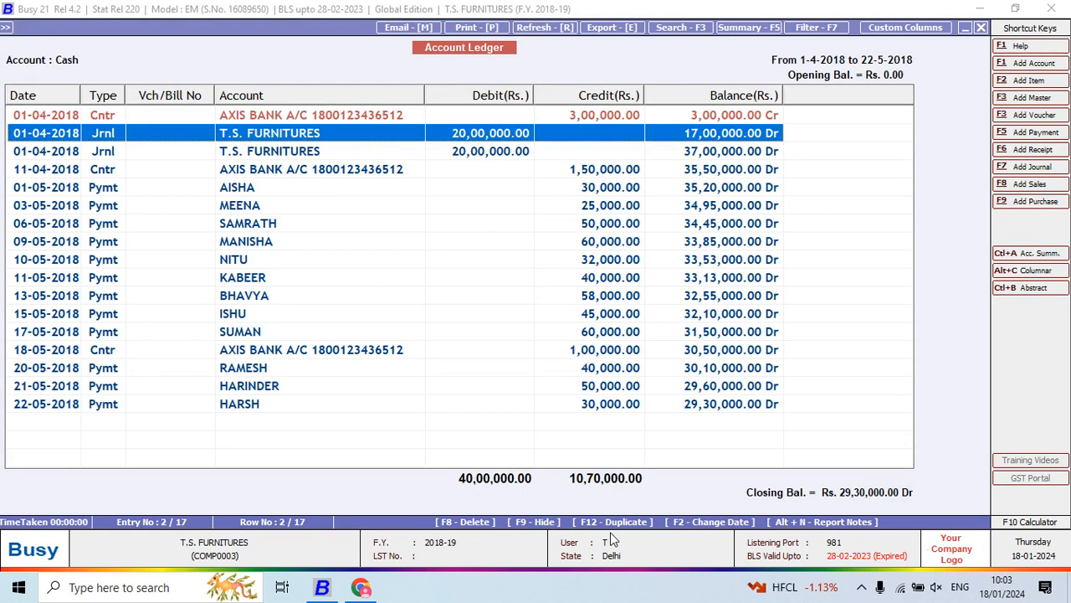
- Open the second 01-04-2018 T.S. FURNITURES journal voucher from the Cash ledger and cancel the voucher
key("Down")
key("Up")
key("Down")
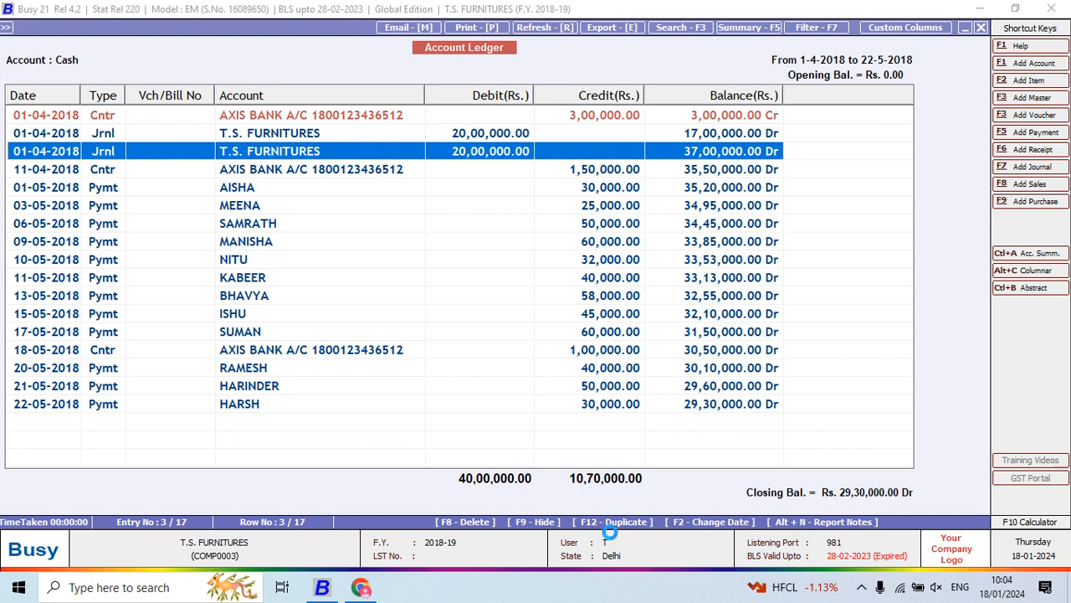
key("Return")
left_click(925, 29)
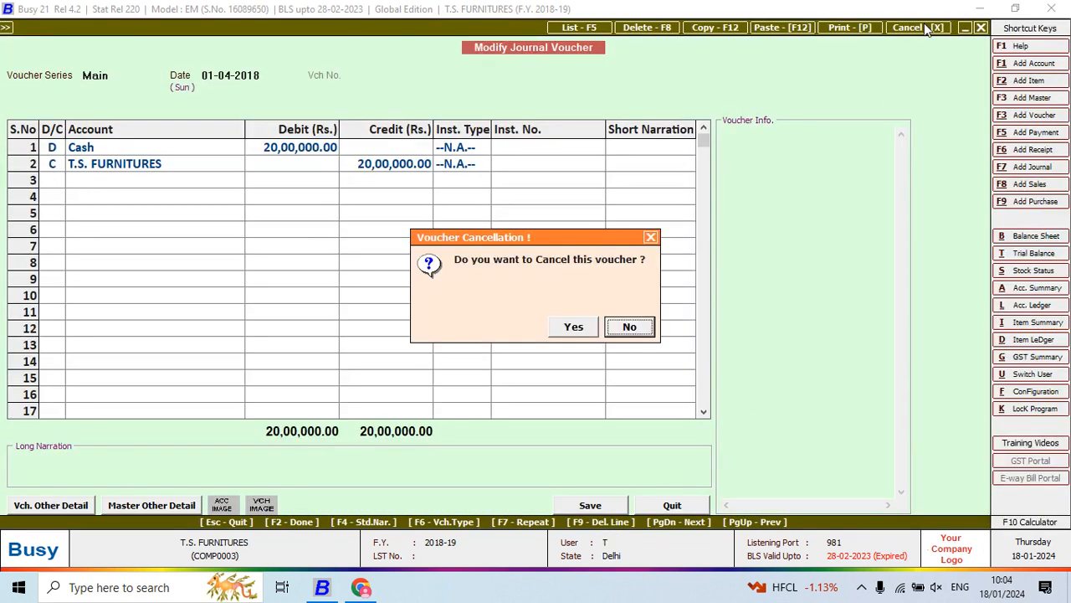
left_click(570, 329)
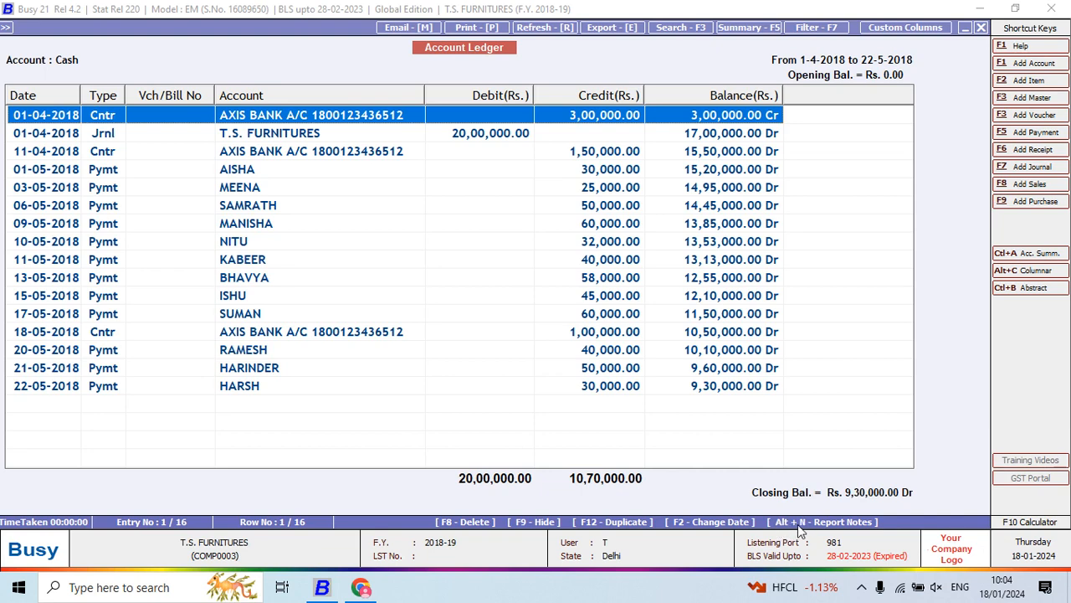
- Add a report note to the Cash ledger giving a party's name with "AMOUNT PENDING BALANCE 50000", and save it
left_click(855, 527)
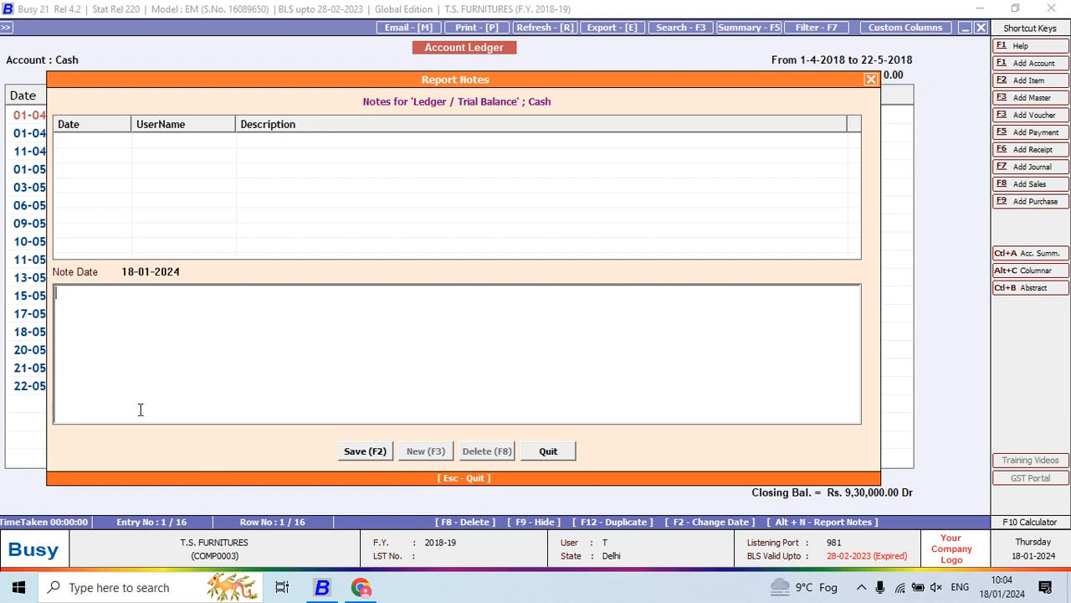
type("RAMESH AMOUNT RE")
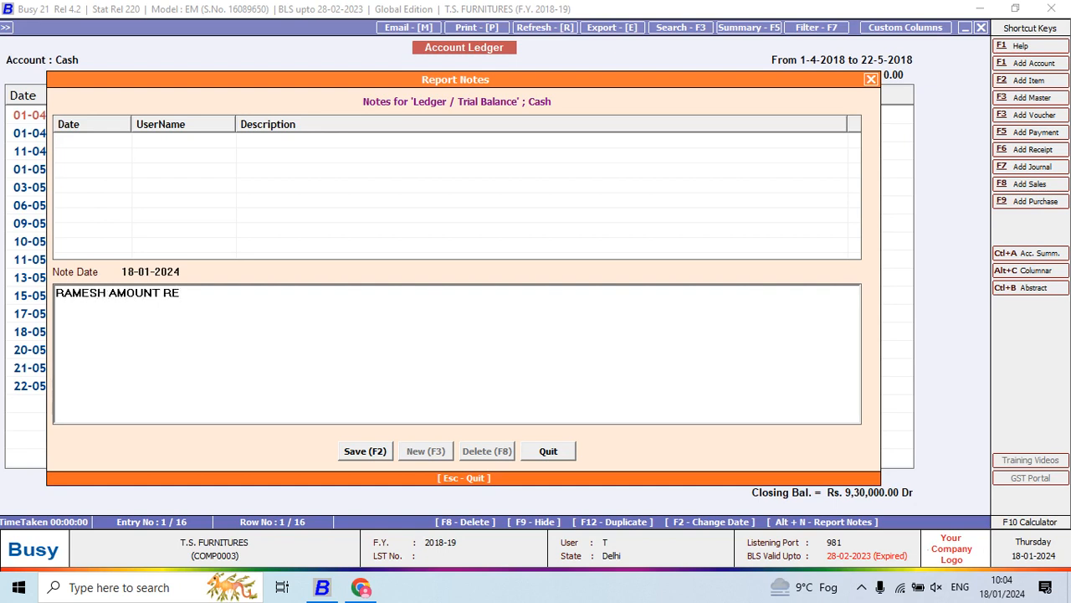
key("BackSpace")
key("BackSpace")
type("PENDING BALAN")
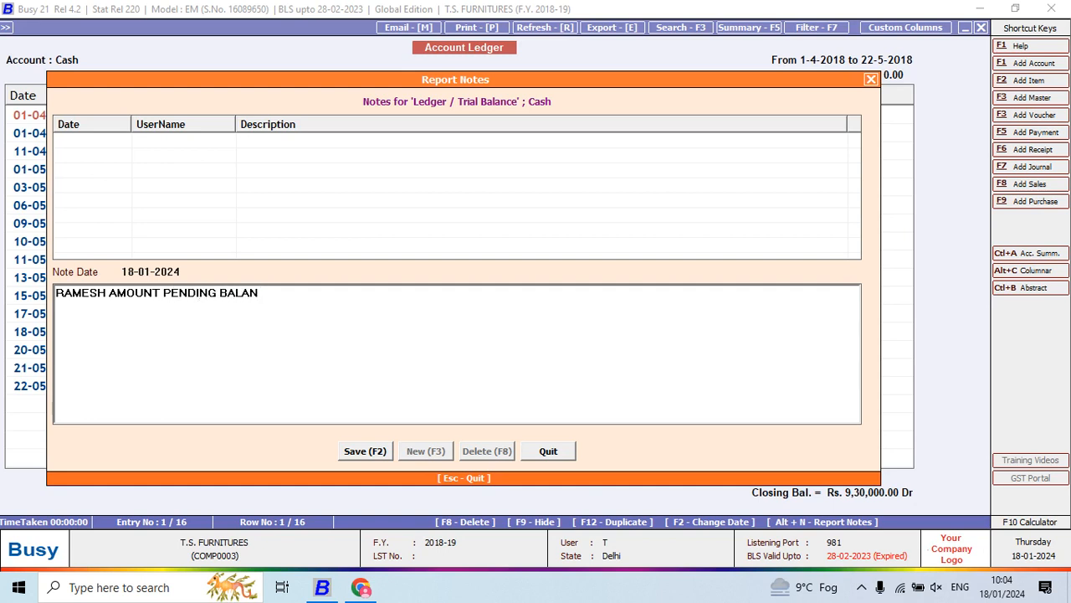
key("BackSpace")
key("BackSpace")
type("ANCE 50000")
key("Return")
key("F2")
key("Escape")
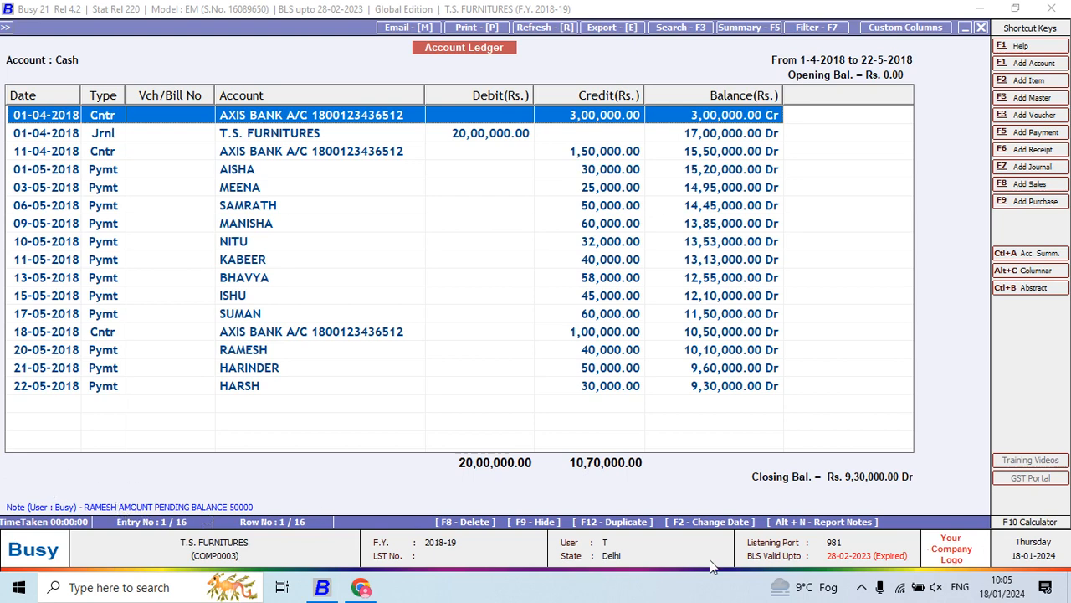
- Calculate 10+10+10 in the built-in calculator and return to the Cash ledger
left_click(1019, 523)
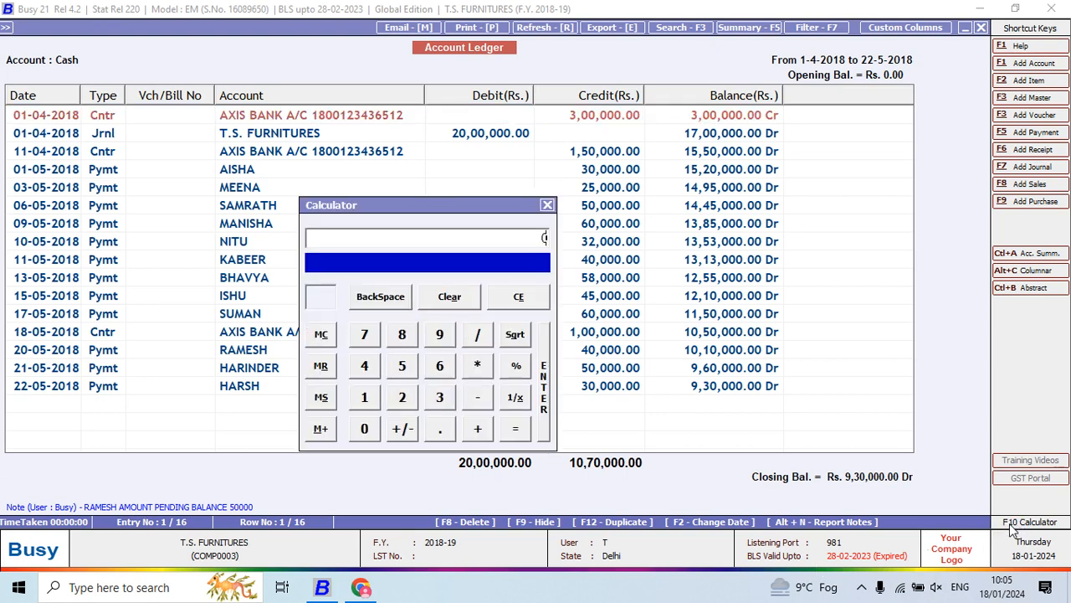
key("Escape")
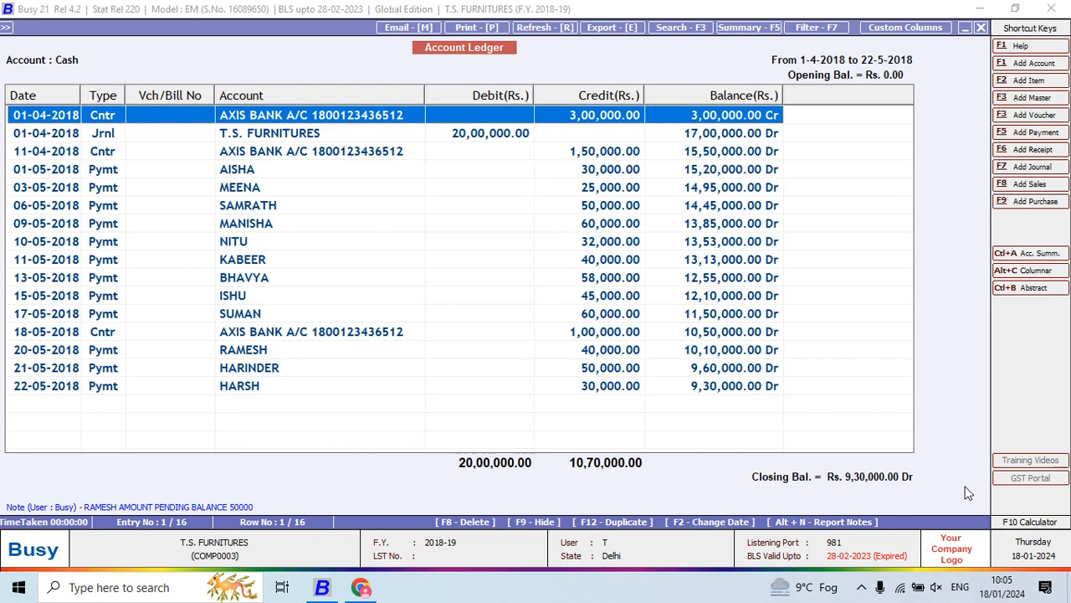
key("F10")
type("10+10+10")
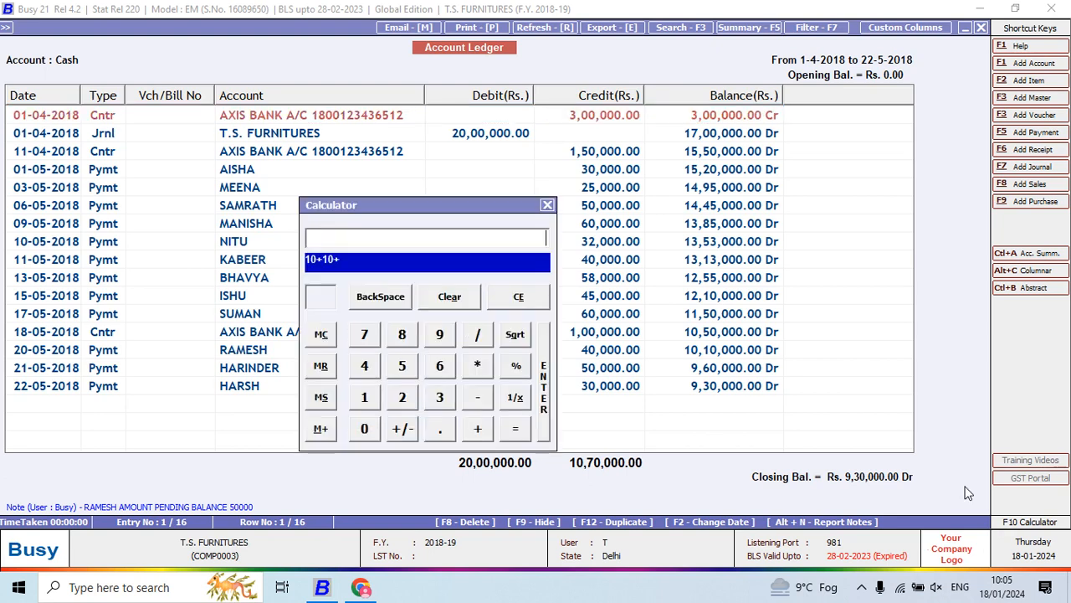
key("Return")
key("Escape")
key("Escape")
left_click(641, 351)
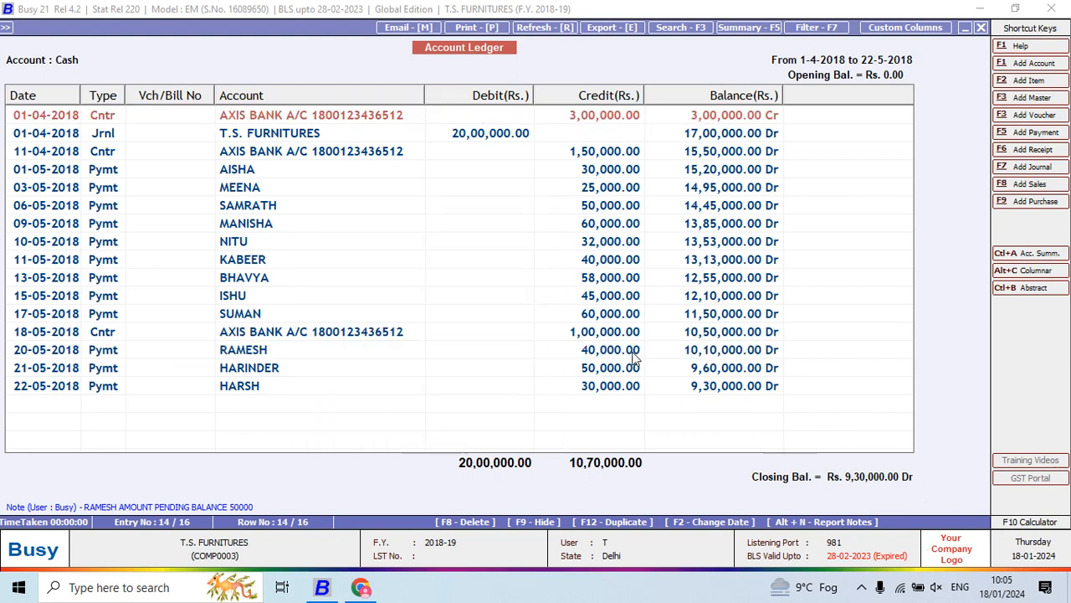
- Review the cash, bank, stock and ledger balance questions in the Project 5 PDF in Chrome, and return to Busy
key("alt+Tab")
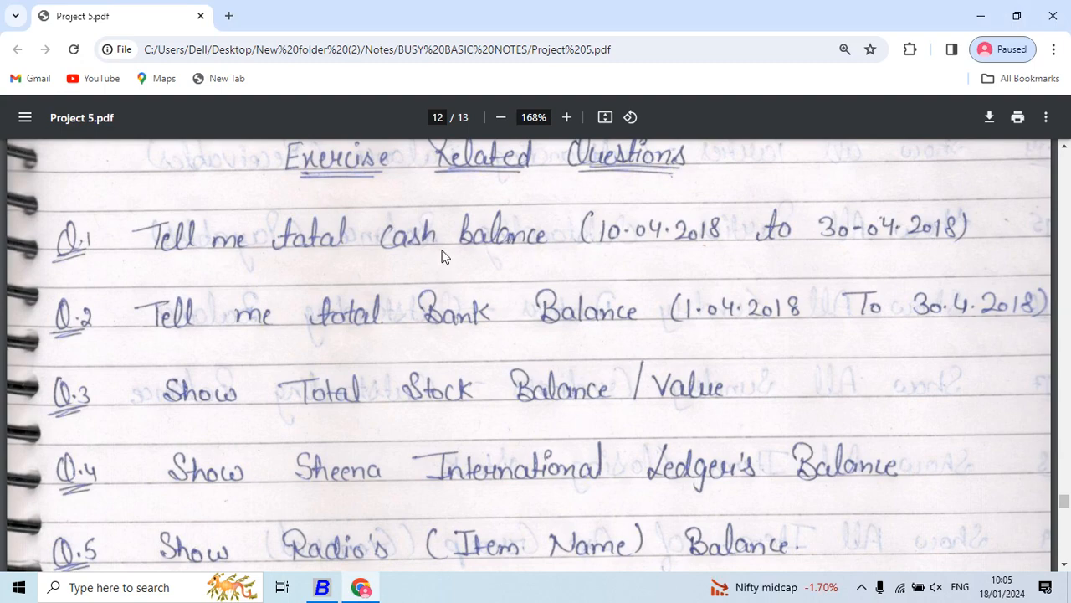
key("alt+Tab")
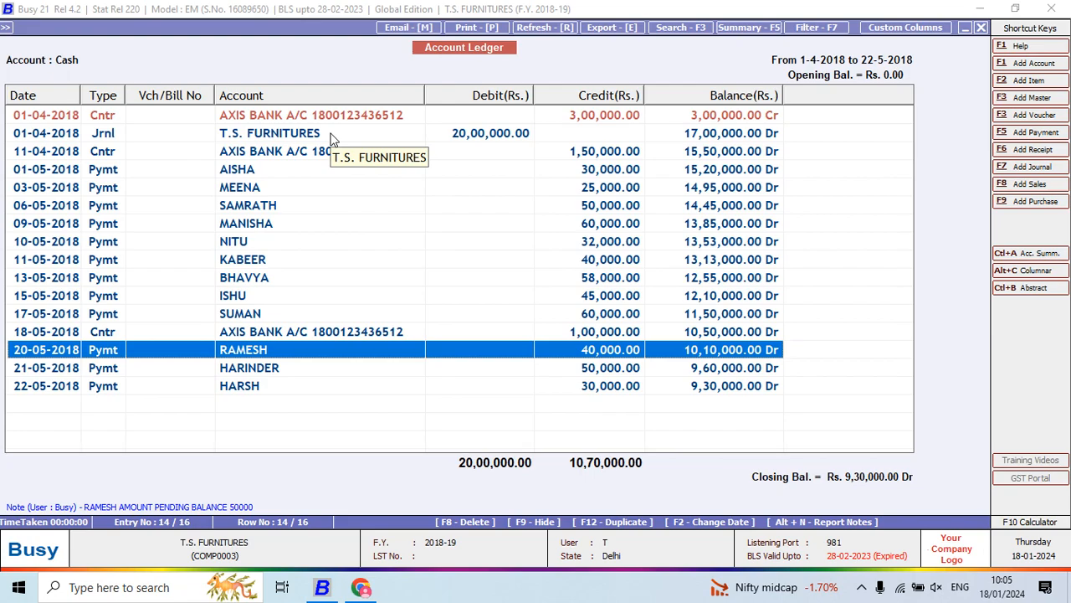
key("alt+Tab")
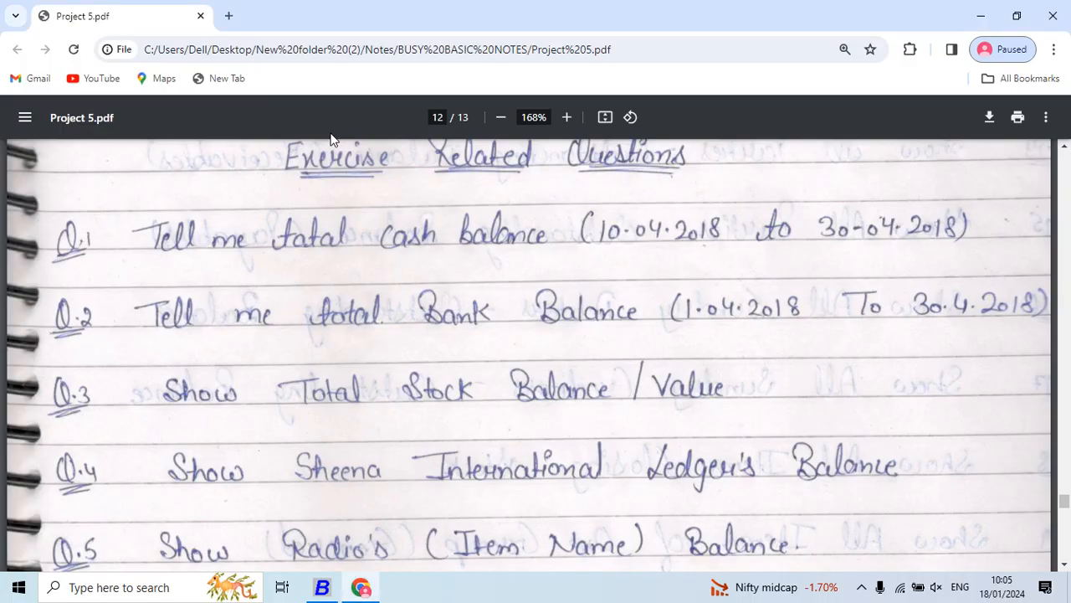
key("alt+Tab")
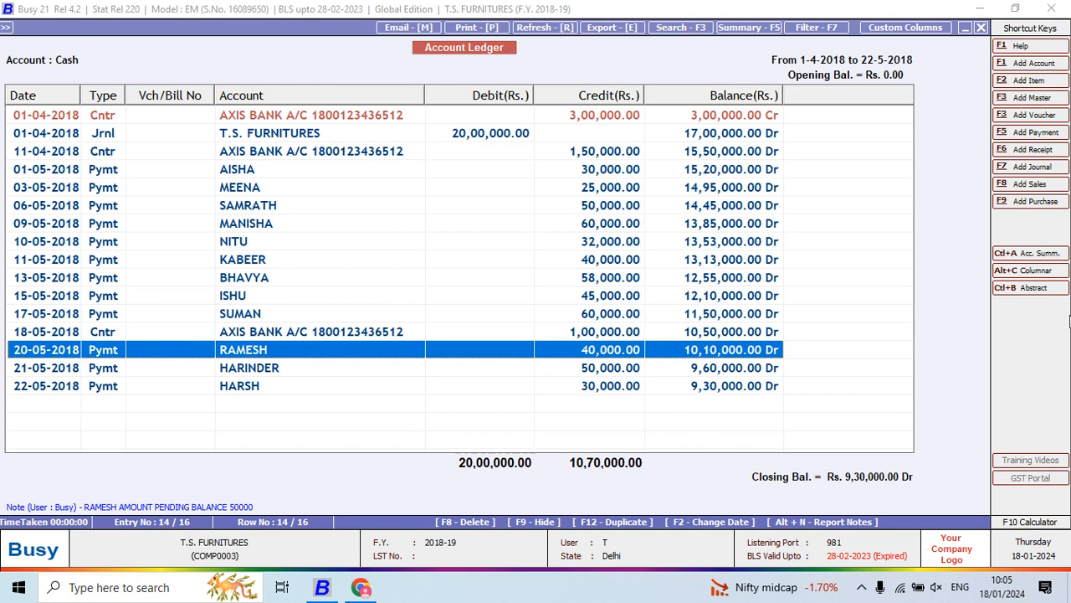
key("alt+Tab")
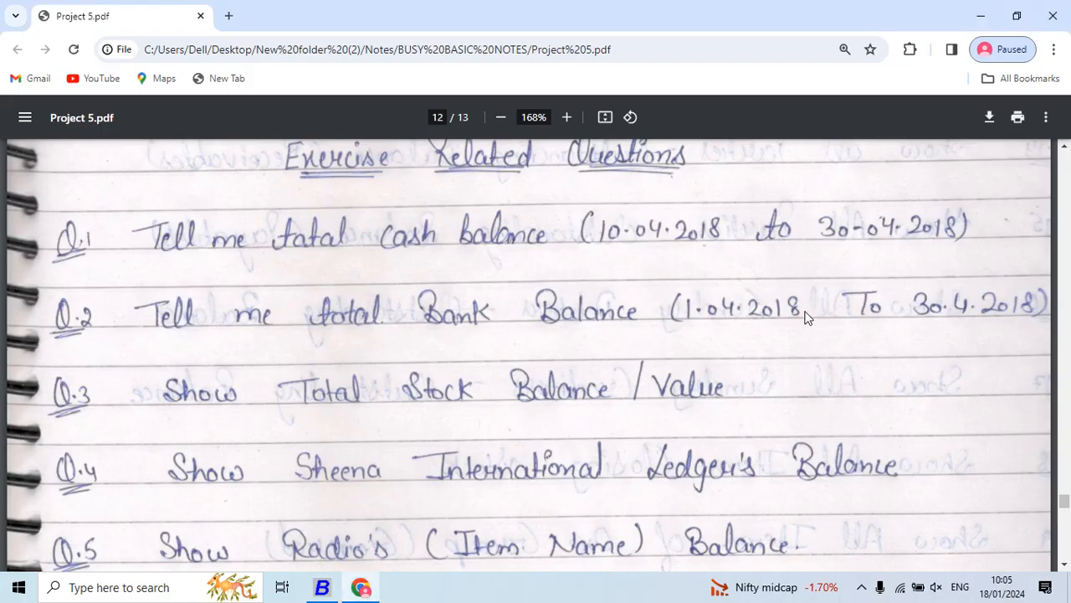
scroll(766, 291, "down", 2)
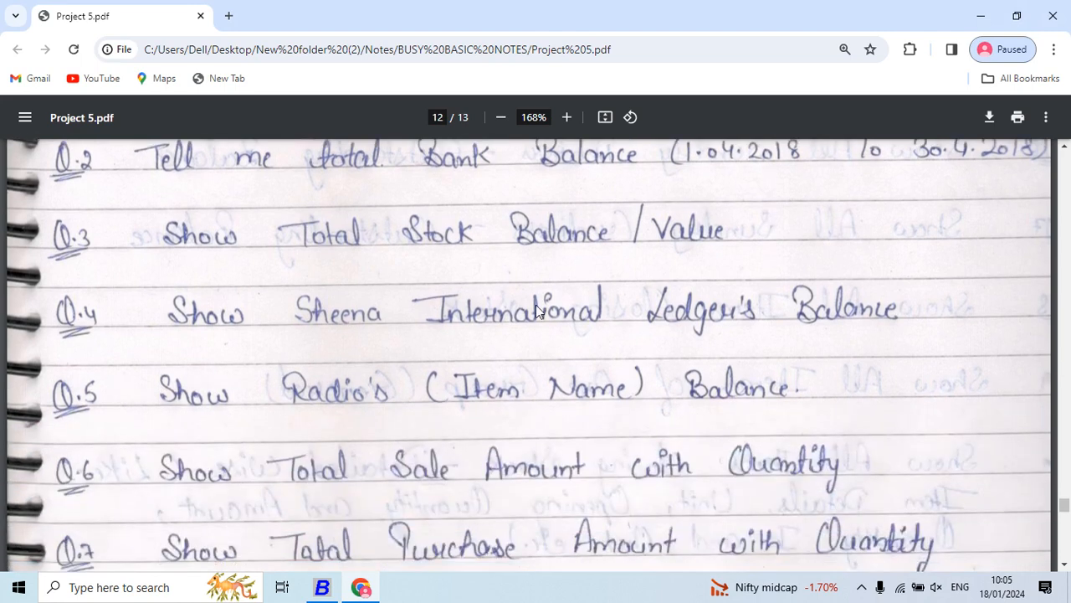
scroll(536, 311, "up", 1)
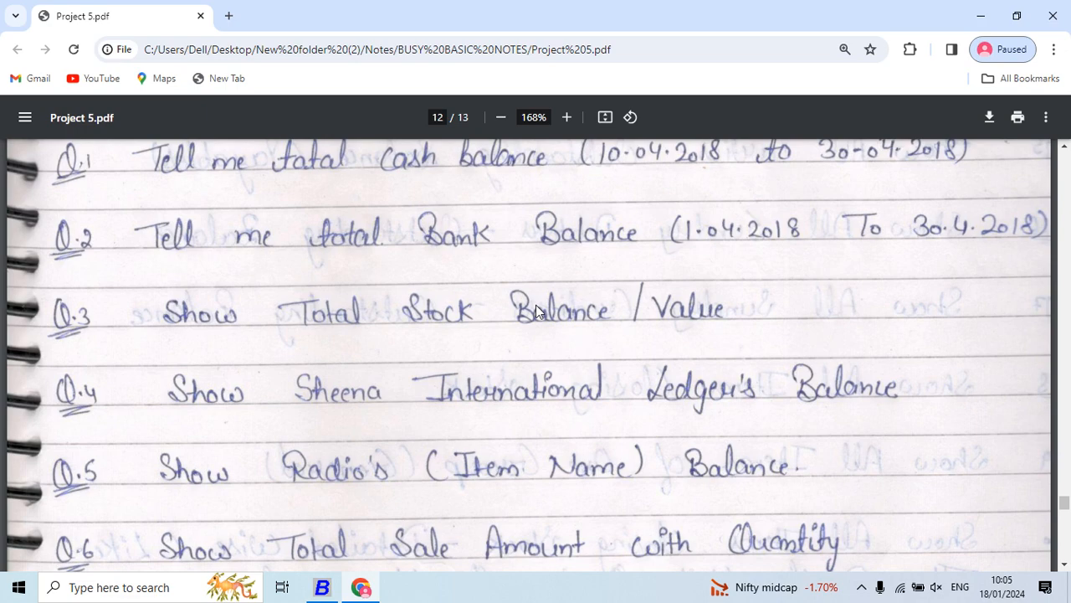
key("alt+Tab")
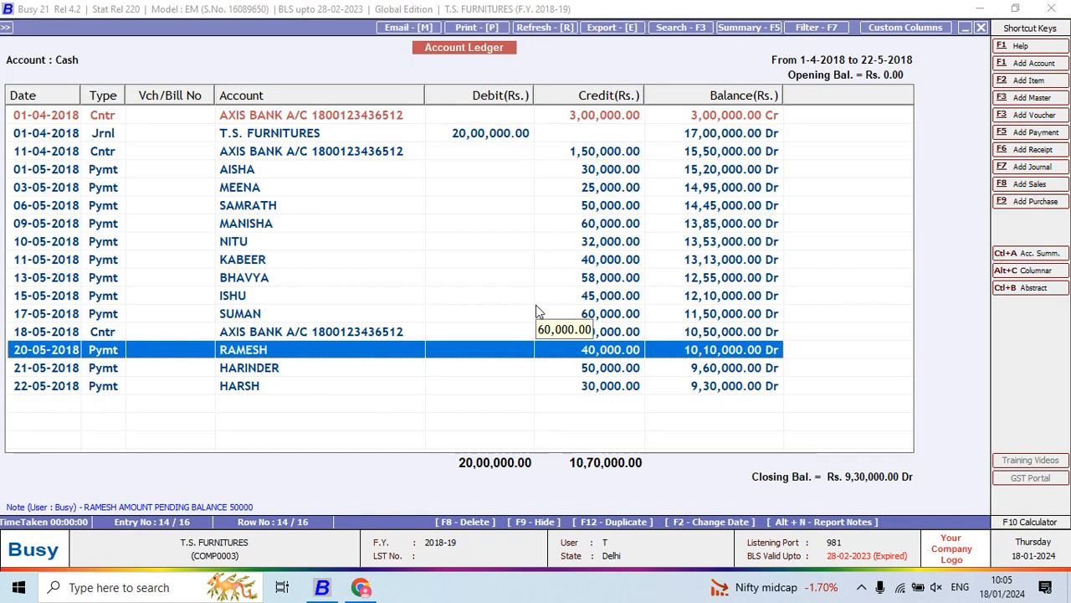
- Close the Cash ledger and start an Account Ledger report for the AXIS BANK account
key("Escape")
key("Escape")
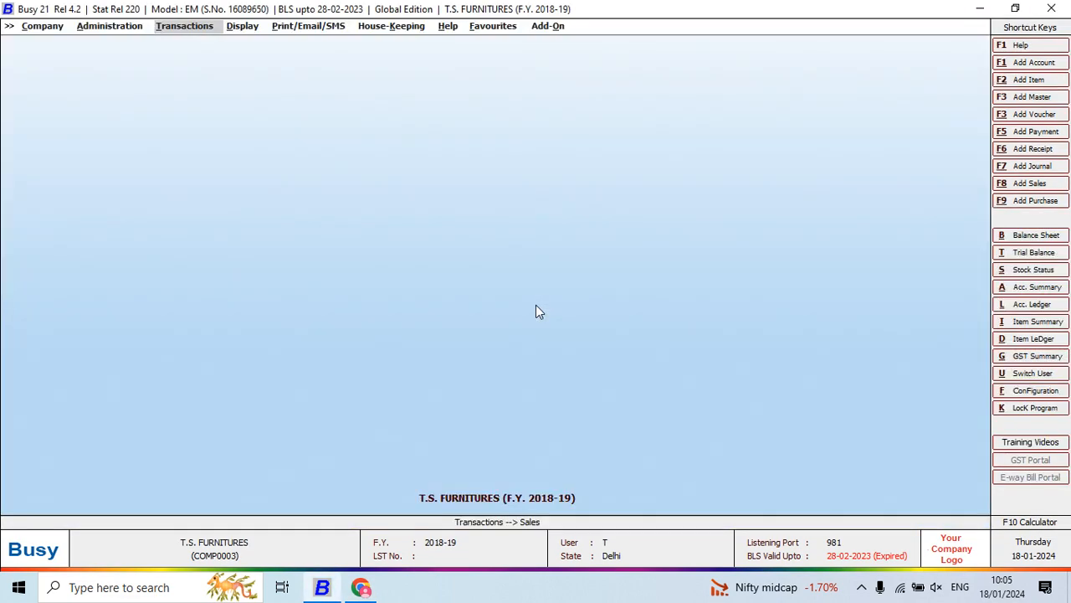
key("alt+l")
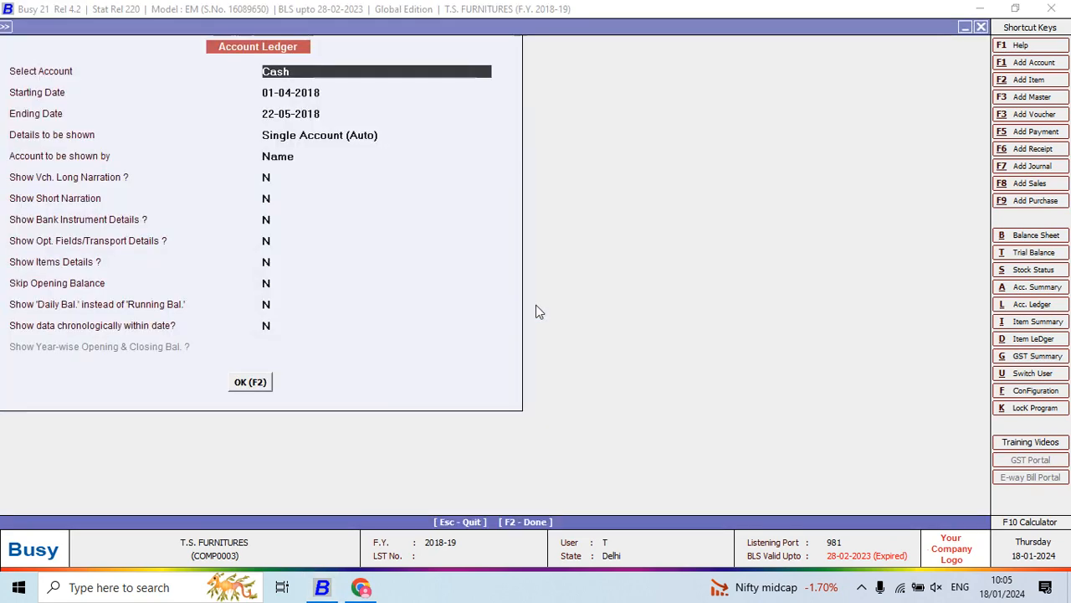
type("AXIS")
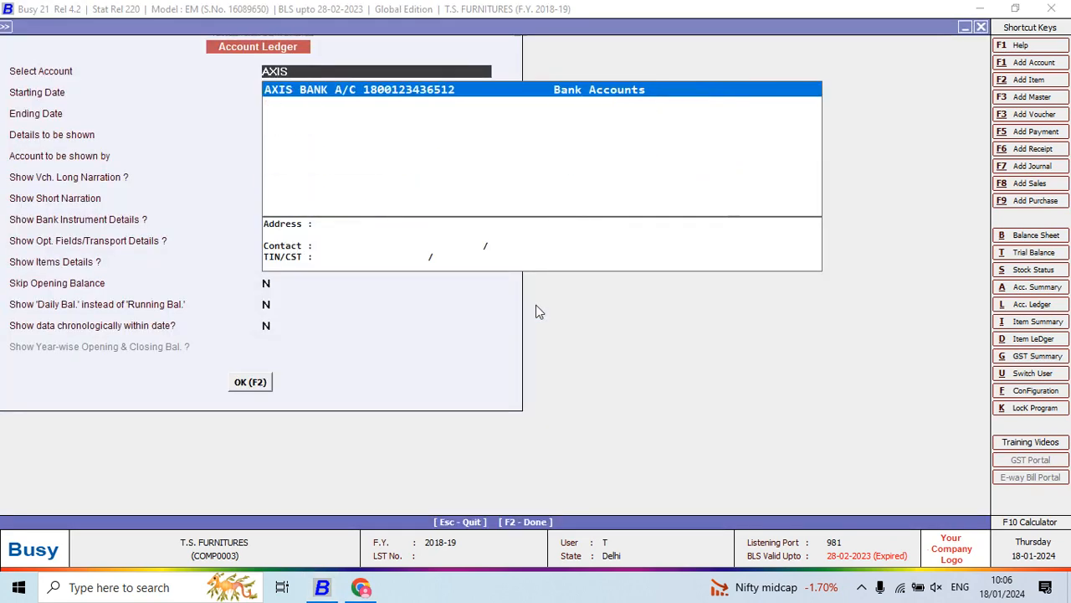
key("Return")
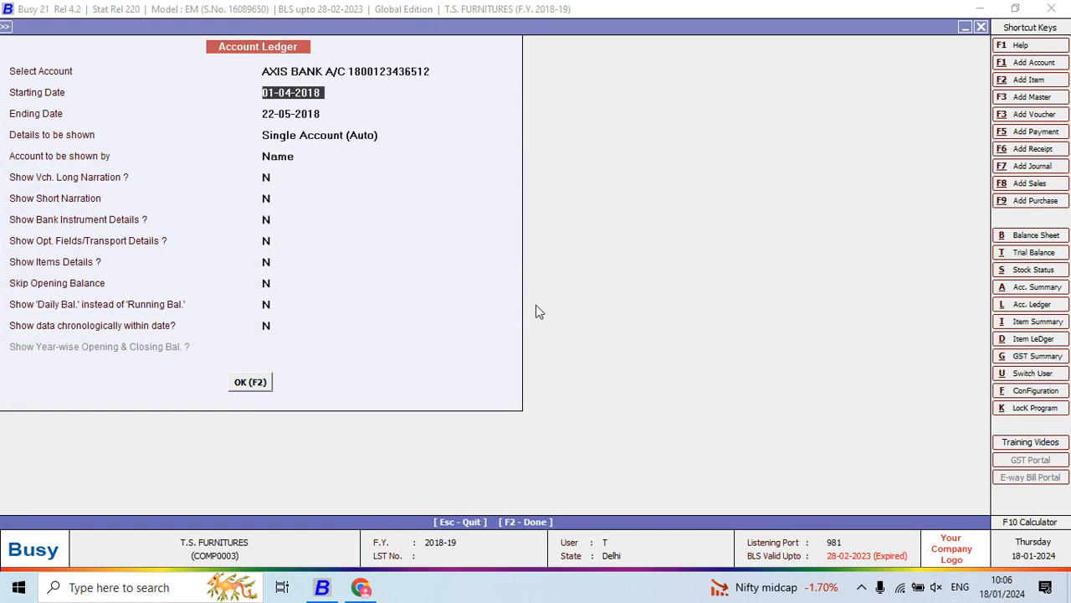
- Enable bank instrument details for the AXIS BANK ledger, keeping 01-04-2018 to 22-05-2018, and generate the report
key("Return")
key("Return")
key("Return")
key("Return")
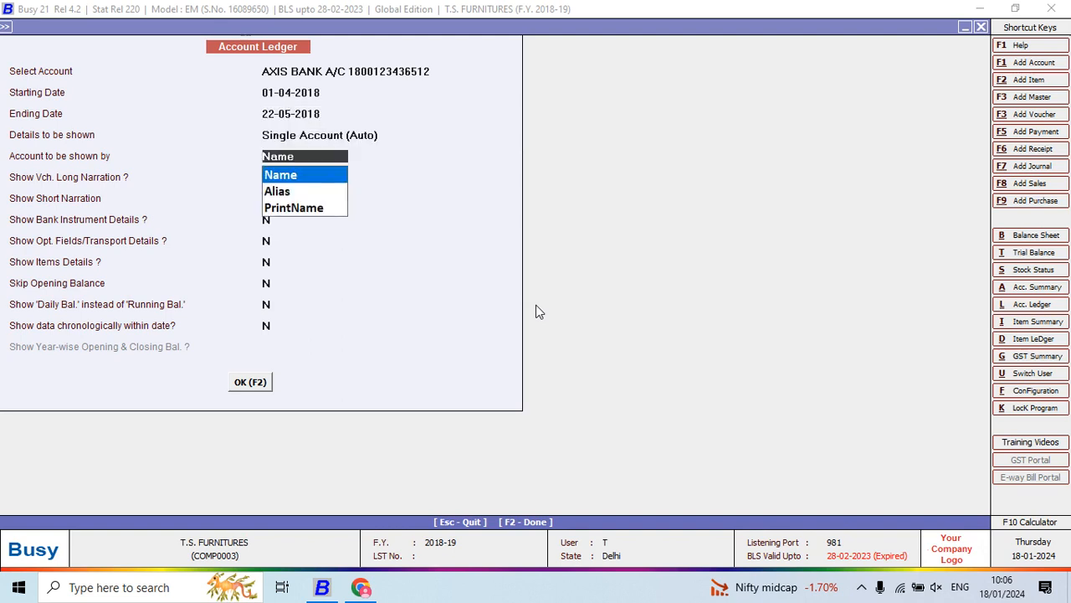
key("Return")
key("Return")
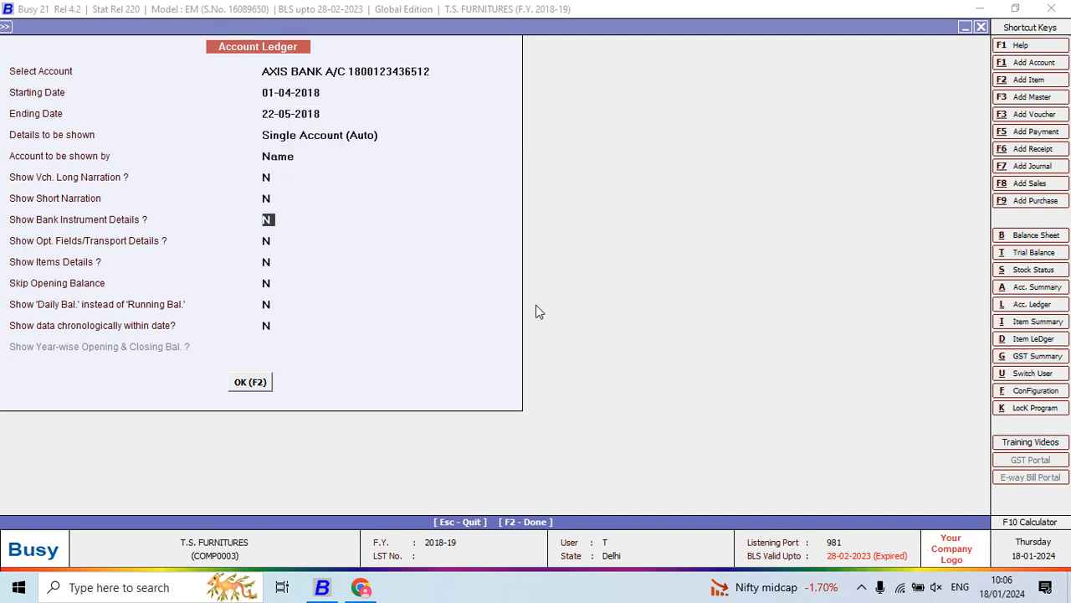
key("Up")
key("Return")
type("Y")
key("Return")
key("Up")
key("F2")
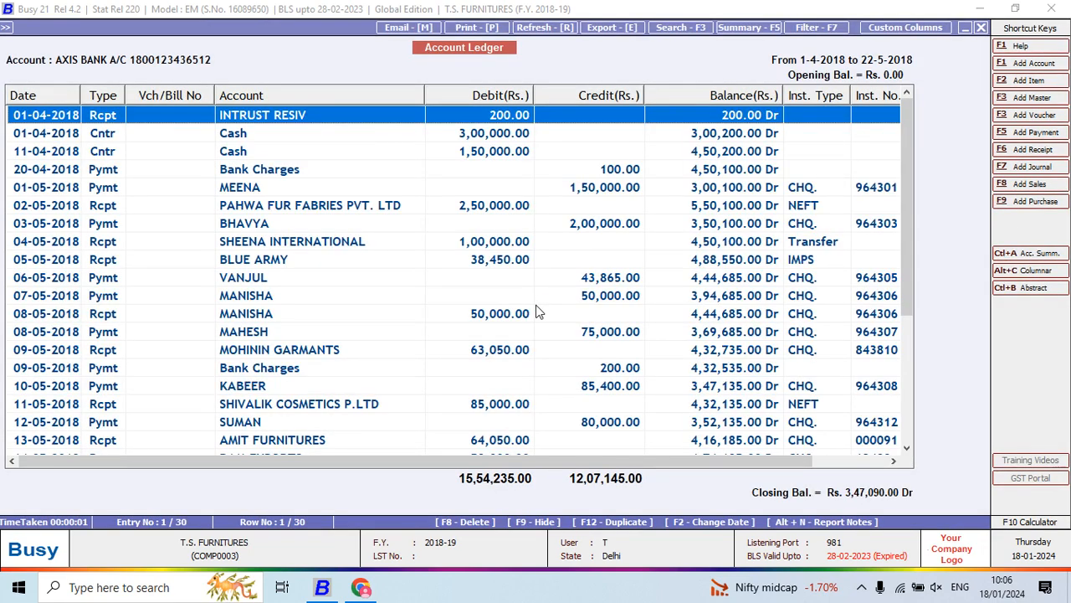
- Go through the AXIS BANK ledger to its last entries and bring the instrument number column fully into view
key("Down")
key("Down")
key("Down")
key("Down")
key("Down")
key("Down")
key("Down")
key("Down")
key("Down")
key("Down")
key("Down")
key("Down")
key("Down")
key("Down")
key("Down")
key("Down")
key("Down")
key("Down")
key("Down")
key("Down")
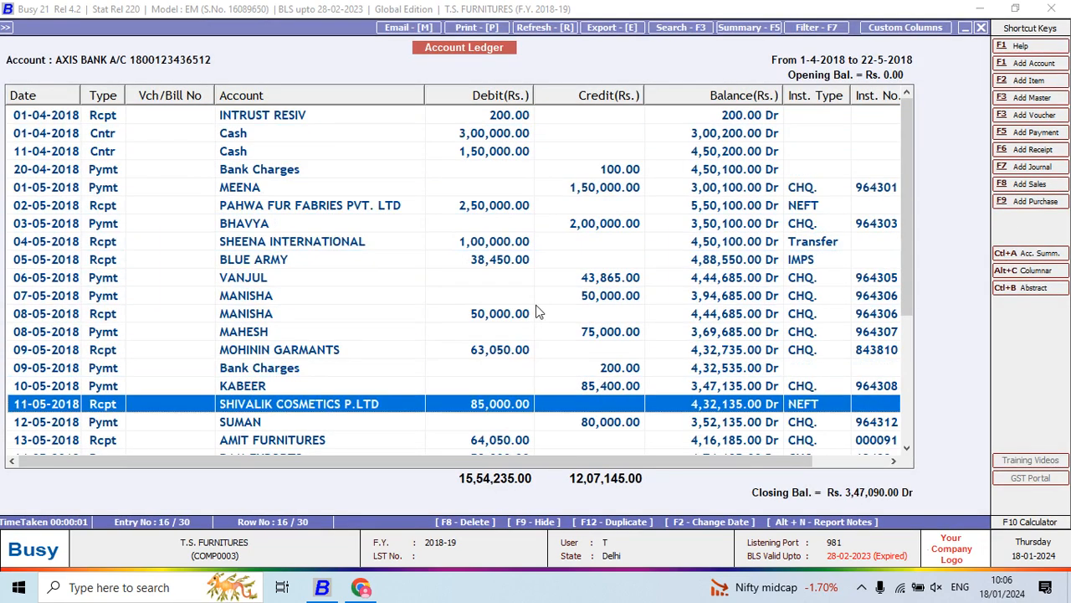
key("Right")
key("Right")
key("Right")
key("Right")
key("Right")
key("Right")
key("Right")
key("Right")
key("Right")
key("Right")
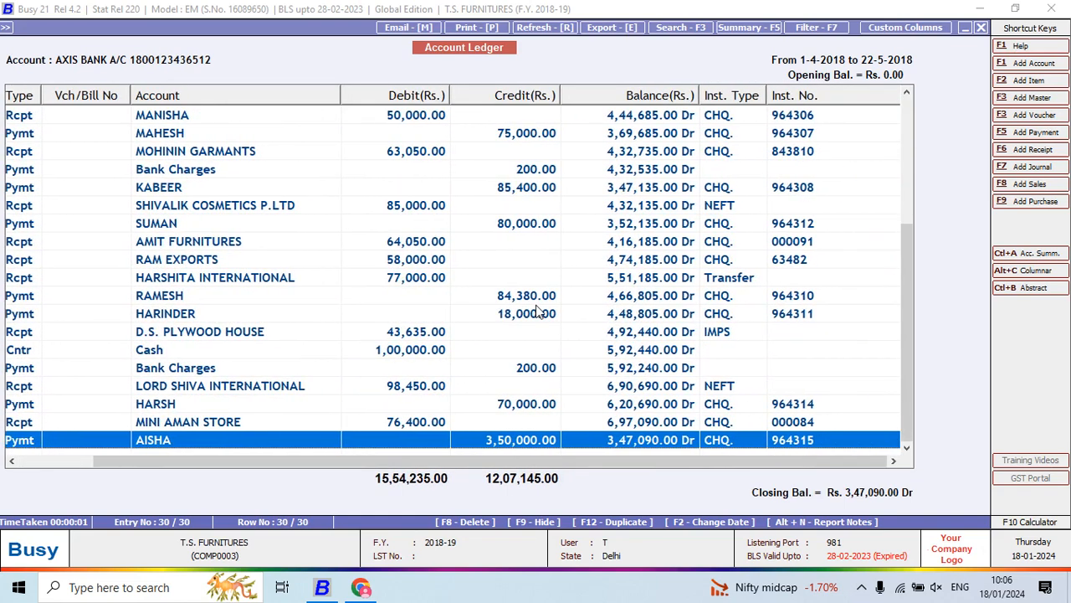
key("Up")
key("Up")
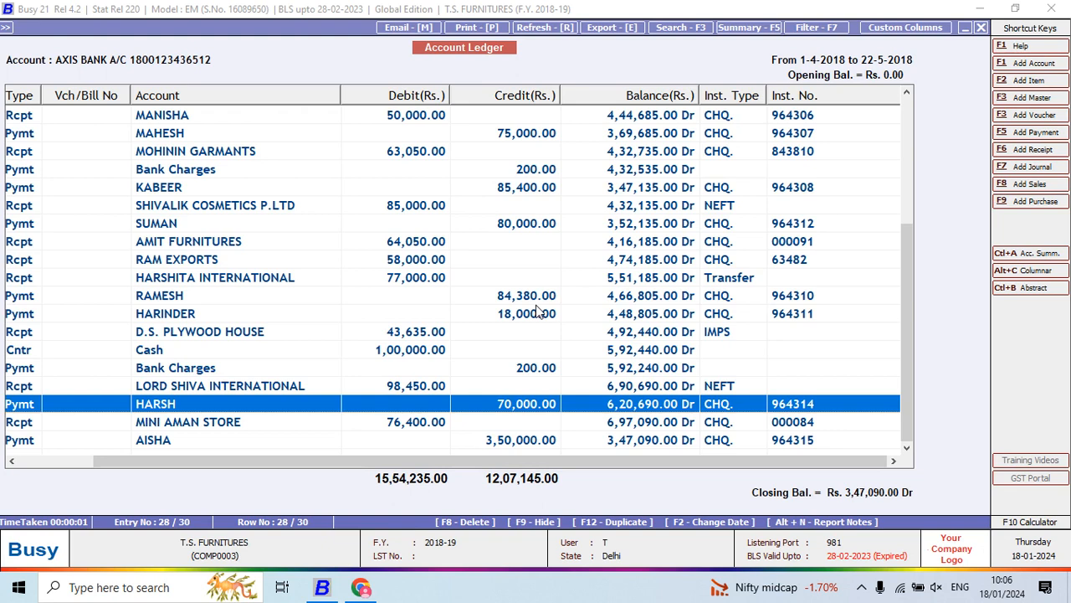
- Examine the instrument types and numbers of individual AXIS BANK receipts and payments, such as cheque, NEFT, IMPS and transfer entries
left_click(787, 245)
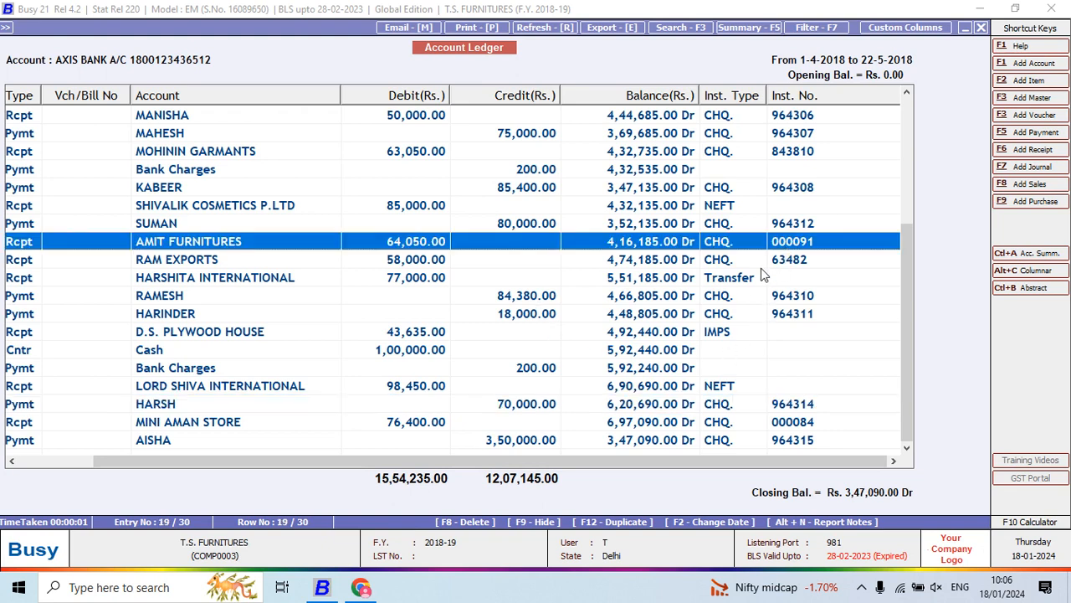
left_click(761, 277)
left_click(730, 134)
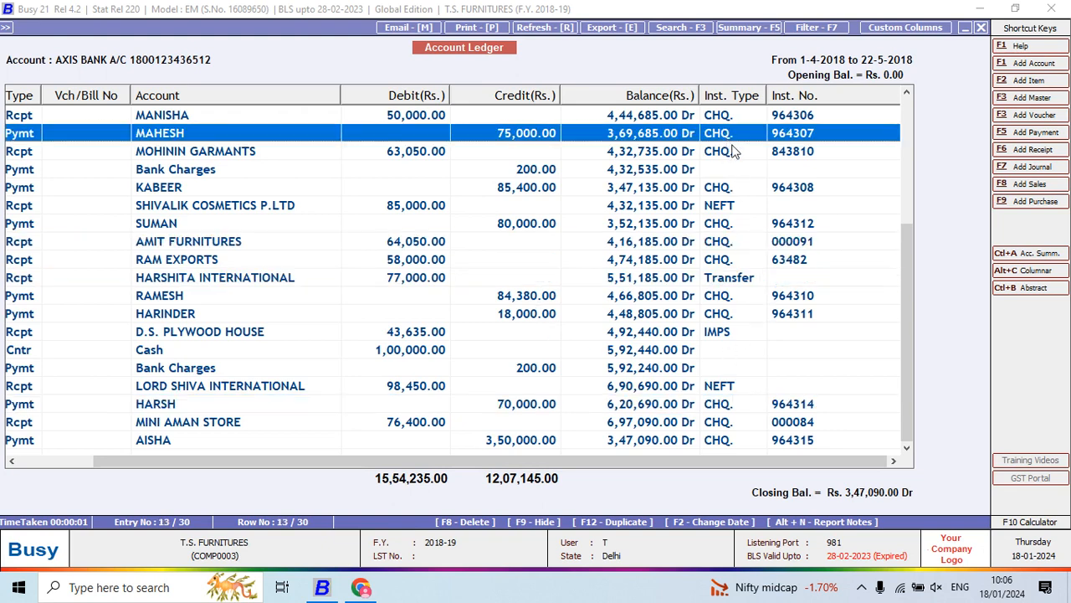
left_click(785, 242)
left_click_drag(902, 261, 890, 112)
left_click(711, 169)
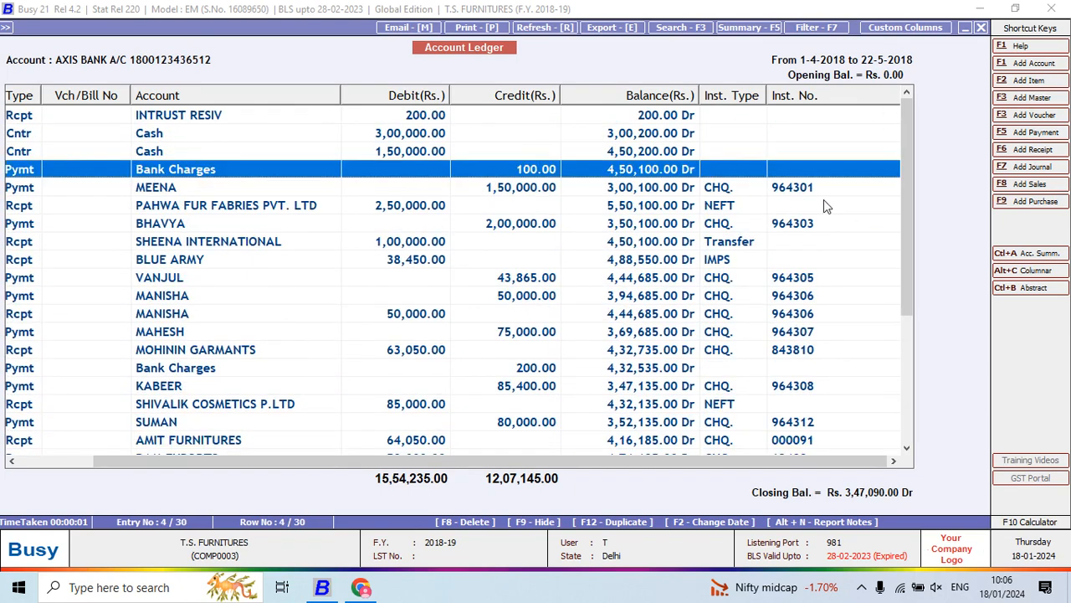
left_click(790, 205)
left_click(789, 242)
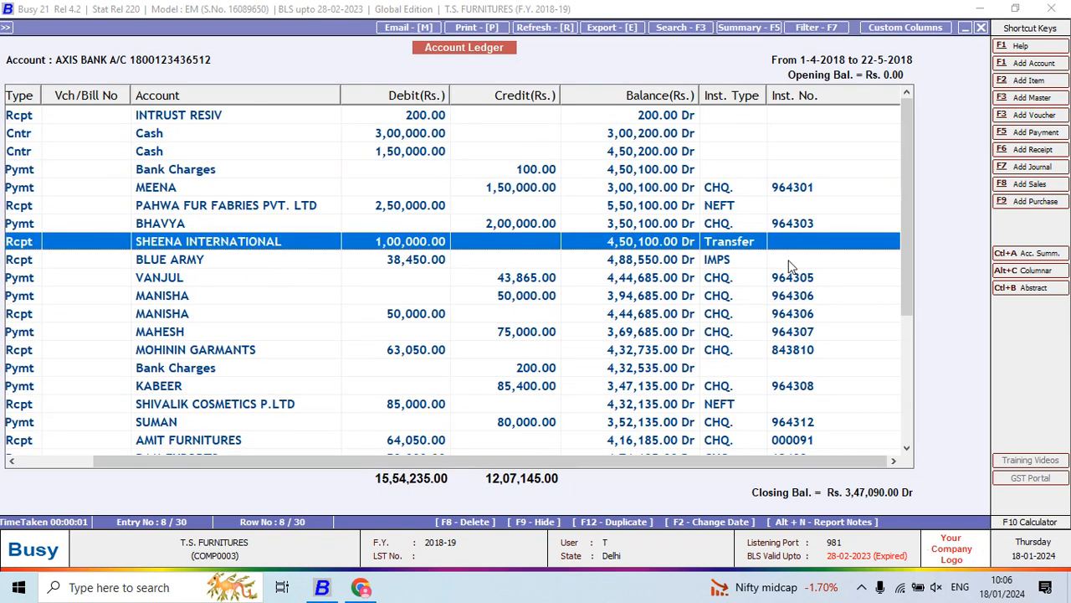
left_click(795, 278)
left_click(800, 298)
scroll(902, 244, "down", 3)
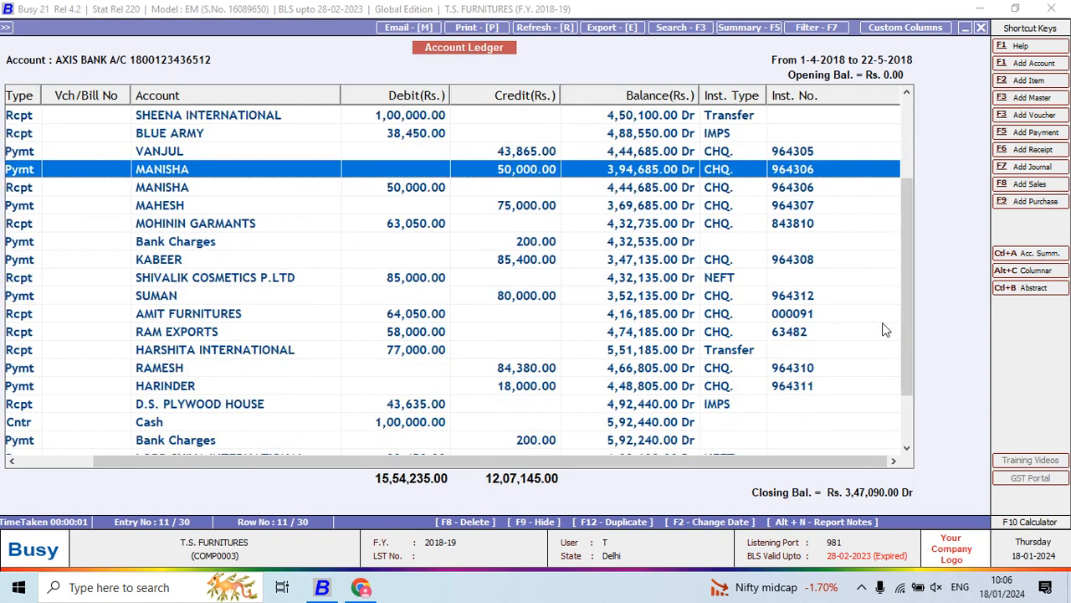
left_click(787, 278)
left_click(793, 297)
left_click(796, 314)
left_click(801, 350)
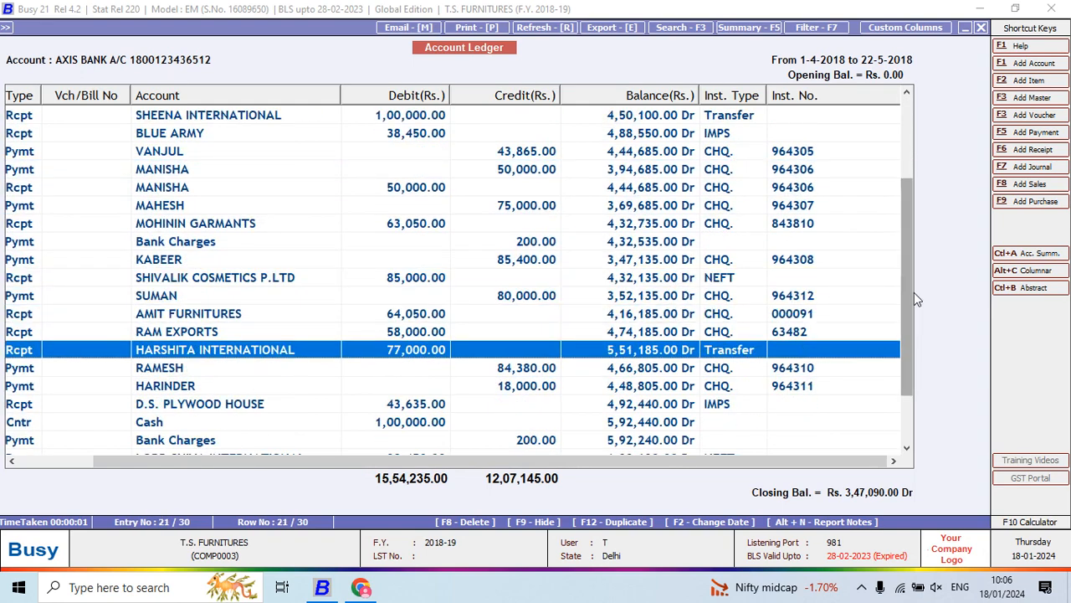
- Review the final AXIS BANK ledger entries and the closing balance up to 22-05-2018
left_click_drag(898, 295, 869, 421)
left_click(868, 421)
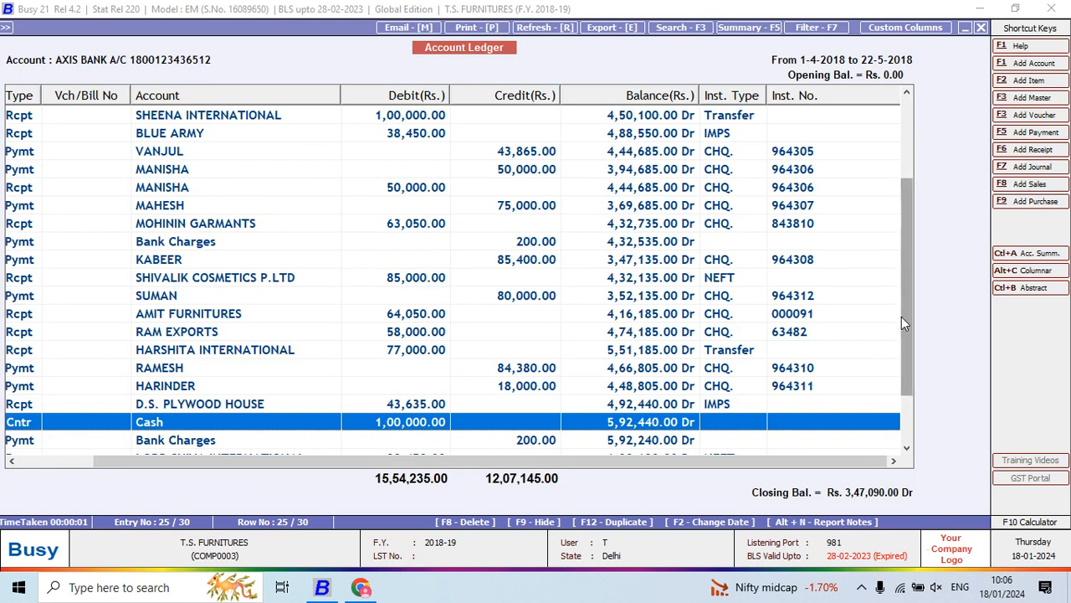
left_click_drag(902, 317, 899, 426)
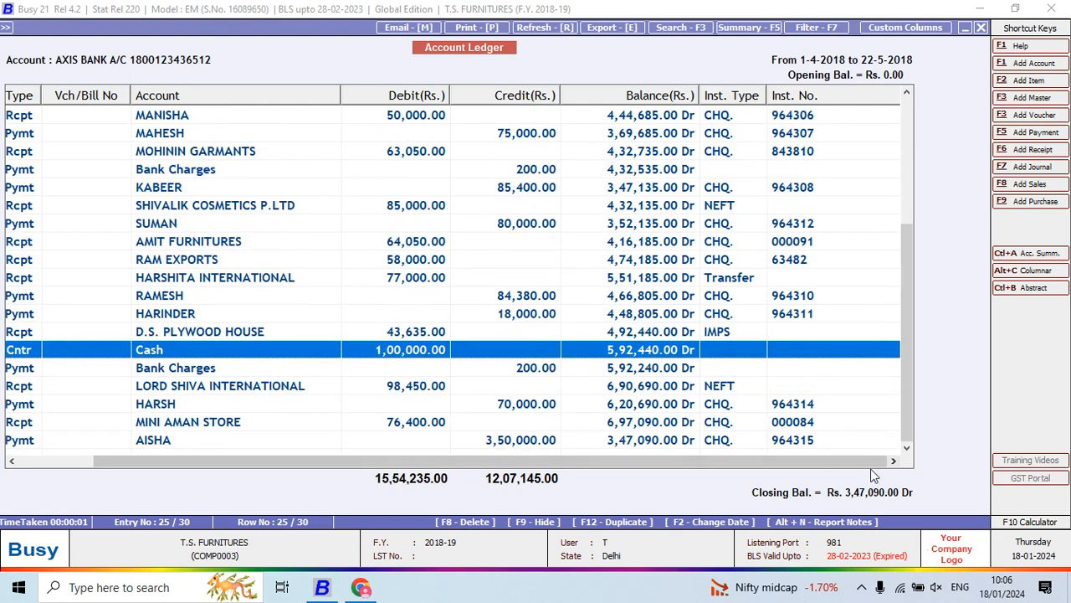
left_click_drag(874, 461, 722, 472)
left_click(840, 466)
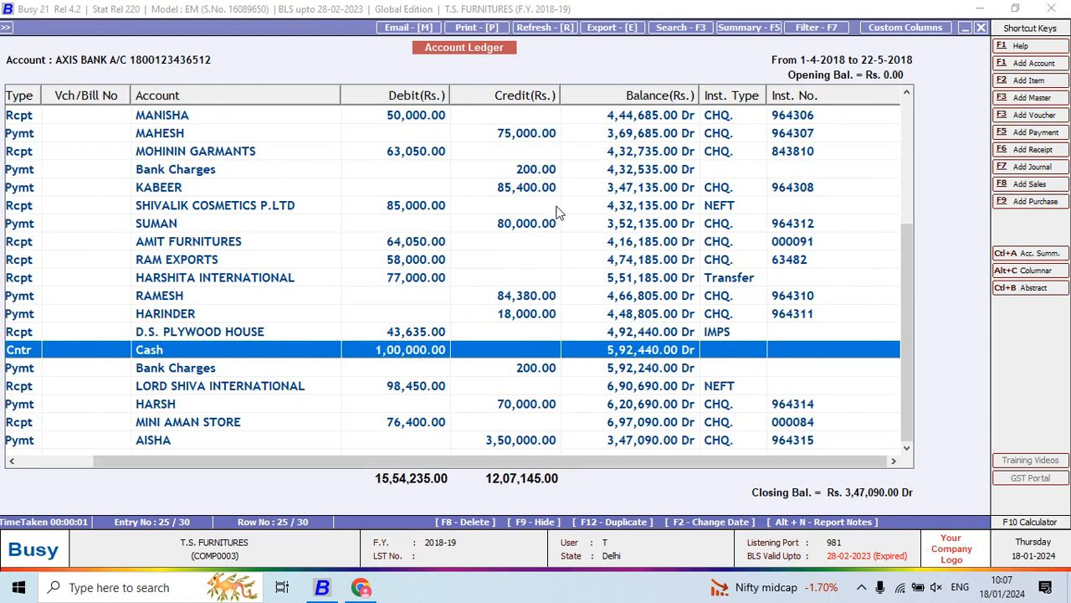
- Export the AXIS BANK ledger report as a PDF into the Desktop folder New folder (2)\project Qn & Ans\5
left_click(614, 26)
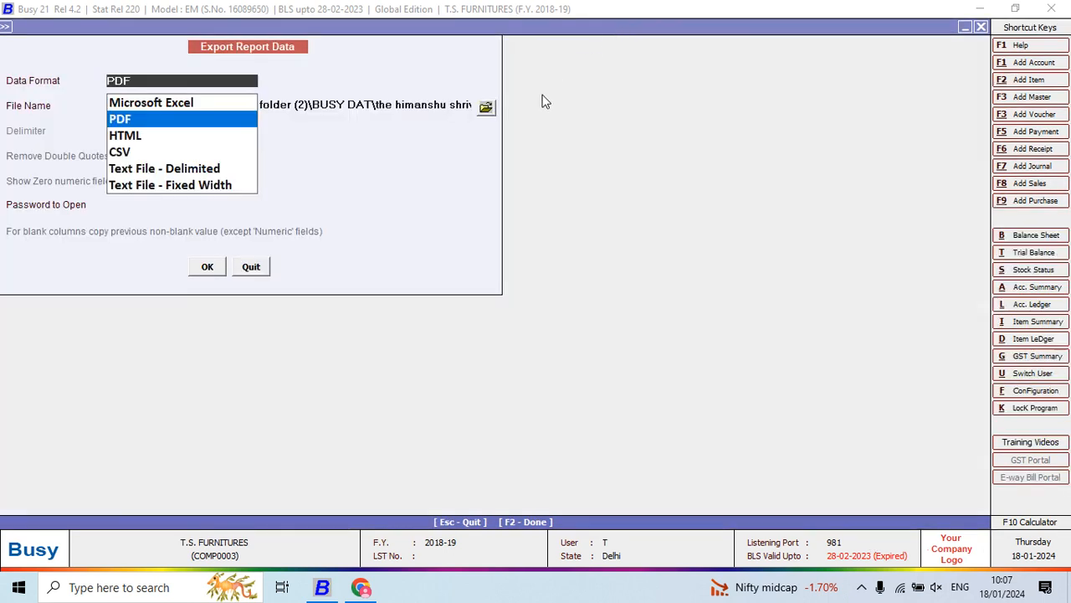
left_click(486, 109)
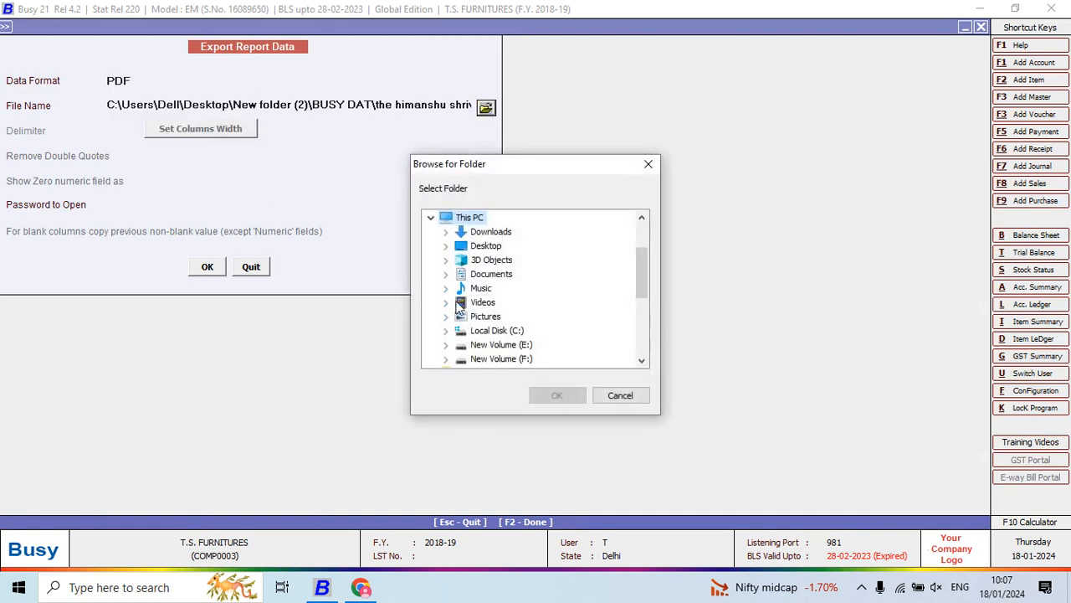
left_click(446, 246)
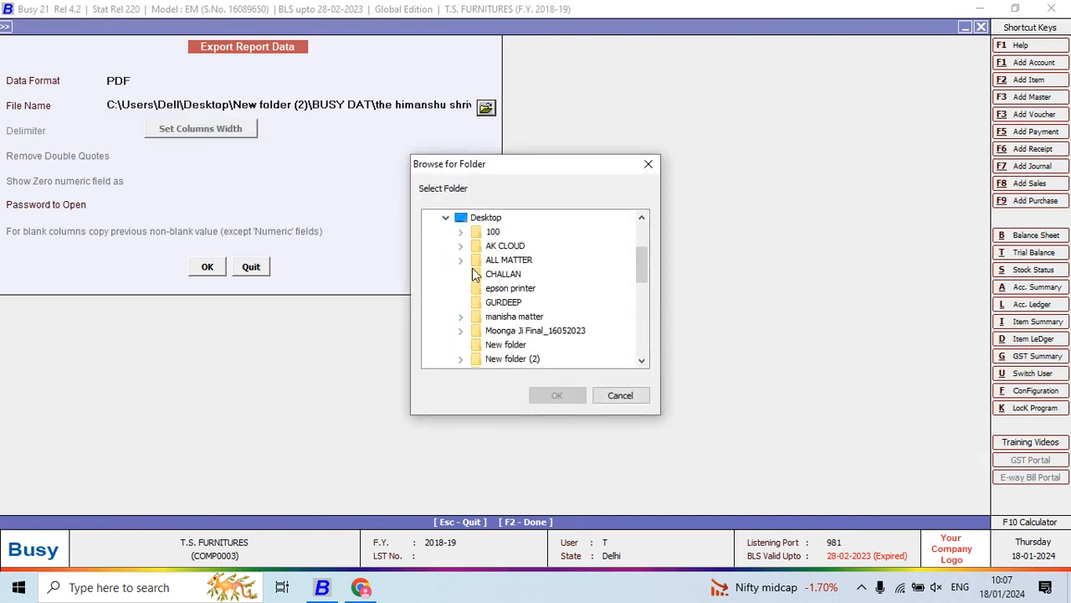
left_click(460, 359)
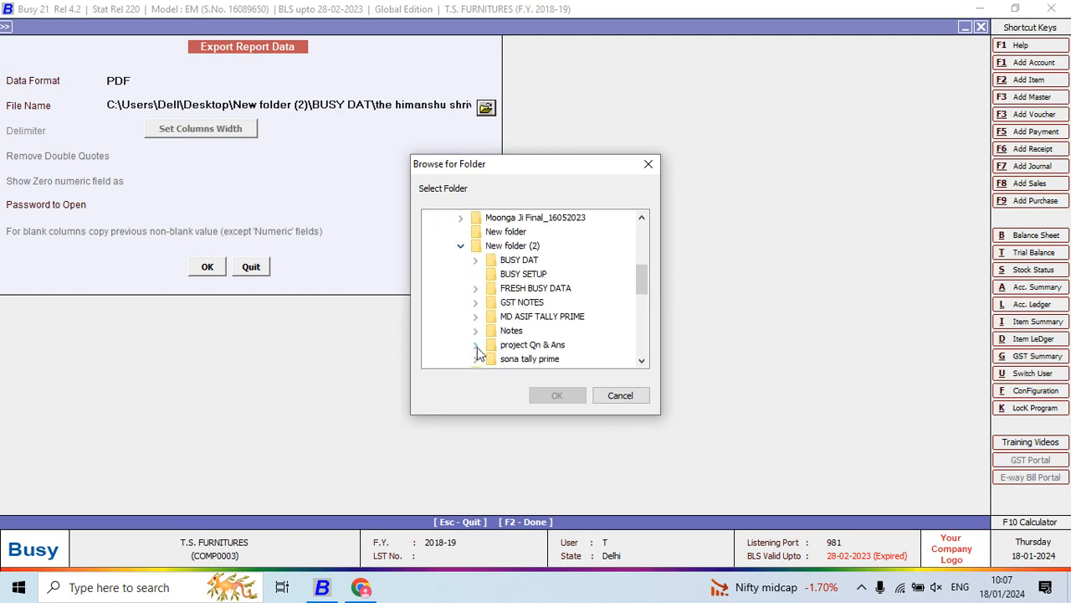
left_click(476, 346)
left_click(512, 359)
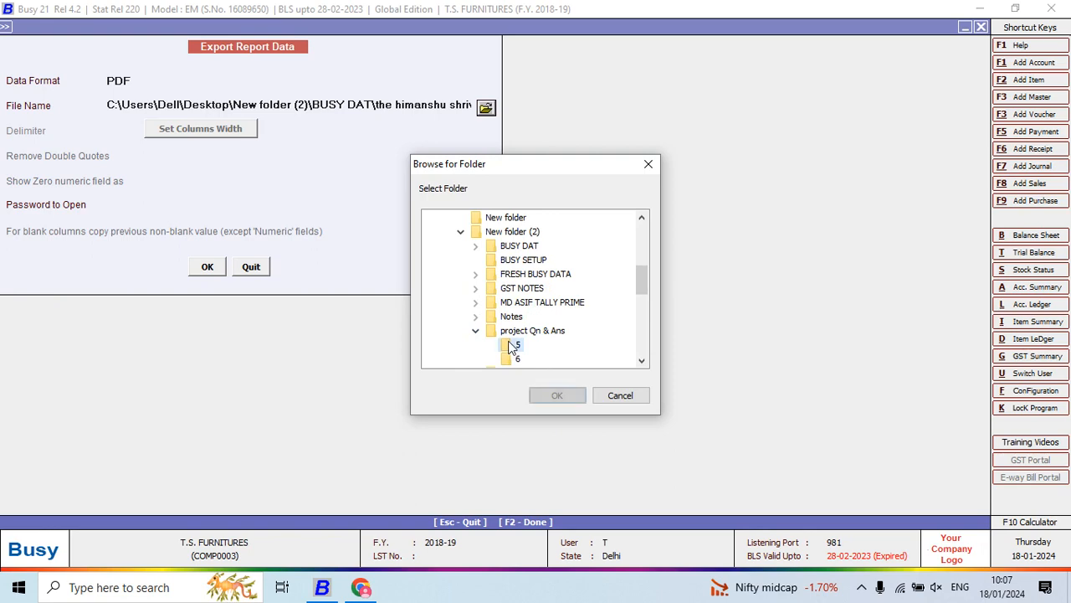
left_click(556, 395)
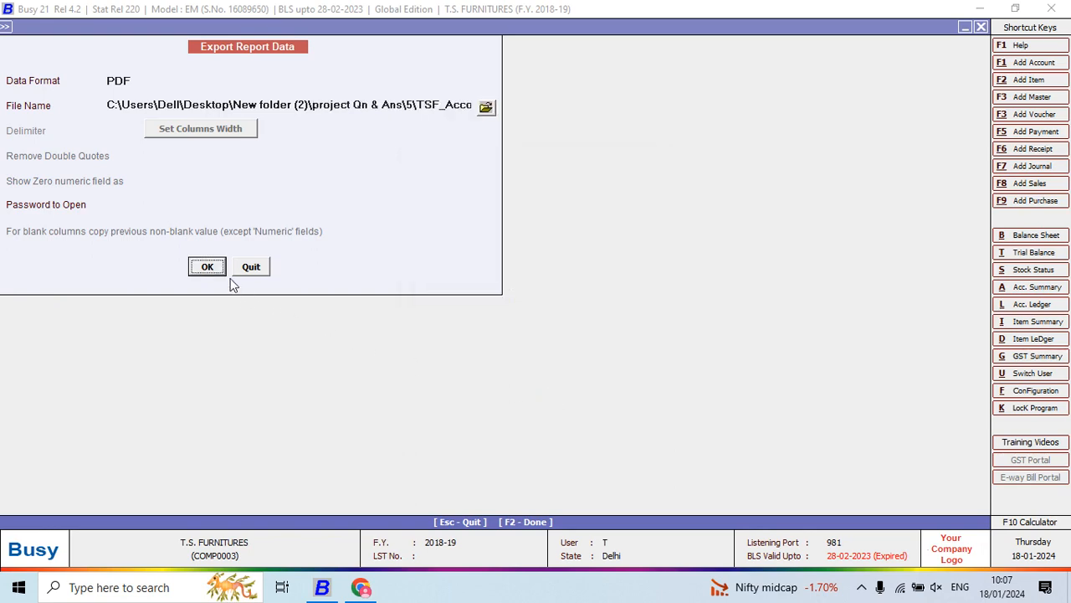
left_click(207, 266)
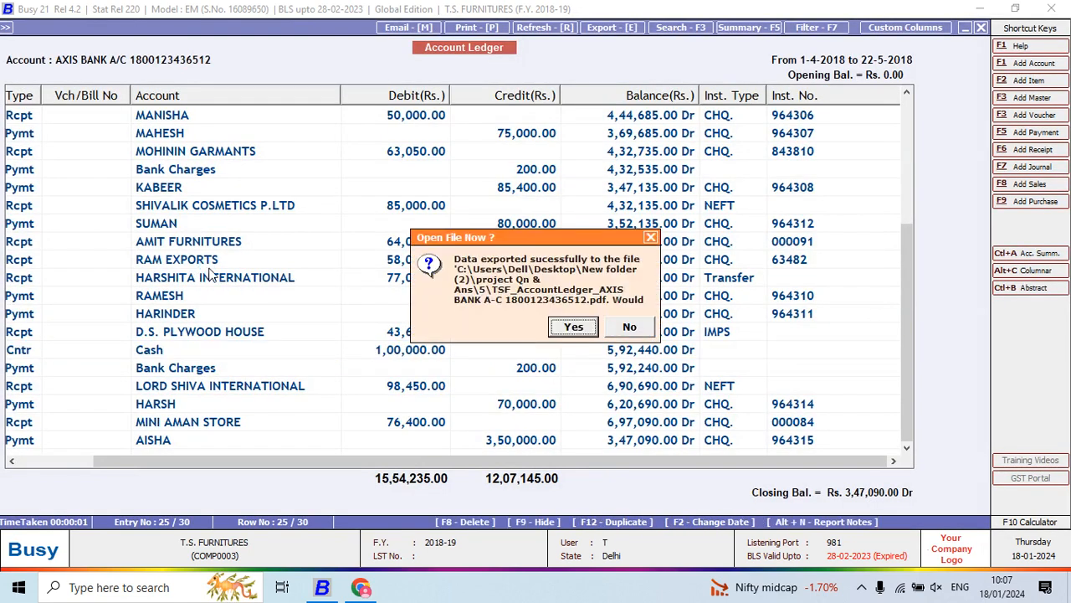
- Open the exported AXIS BANK ledger PDF, review its entries and pages, and close the file
left_click(573, 327)
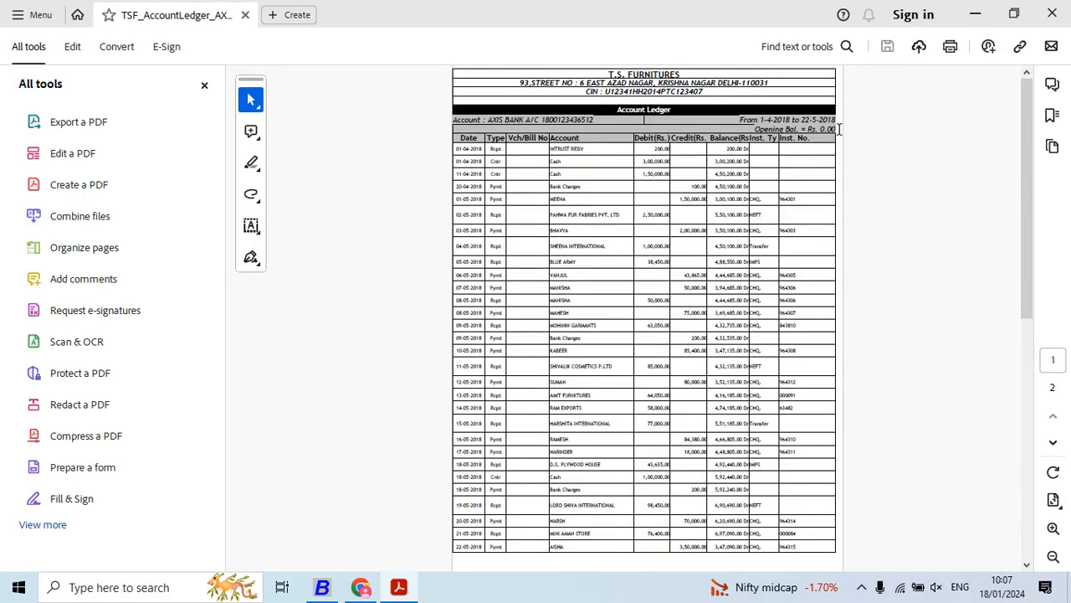
scroll(837, 138, "up", 3)
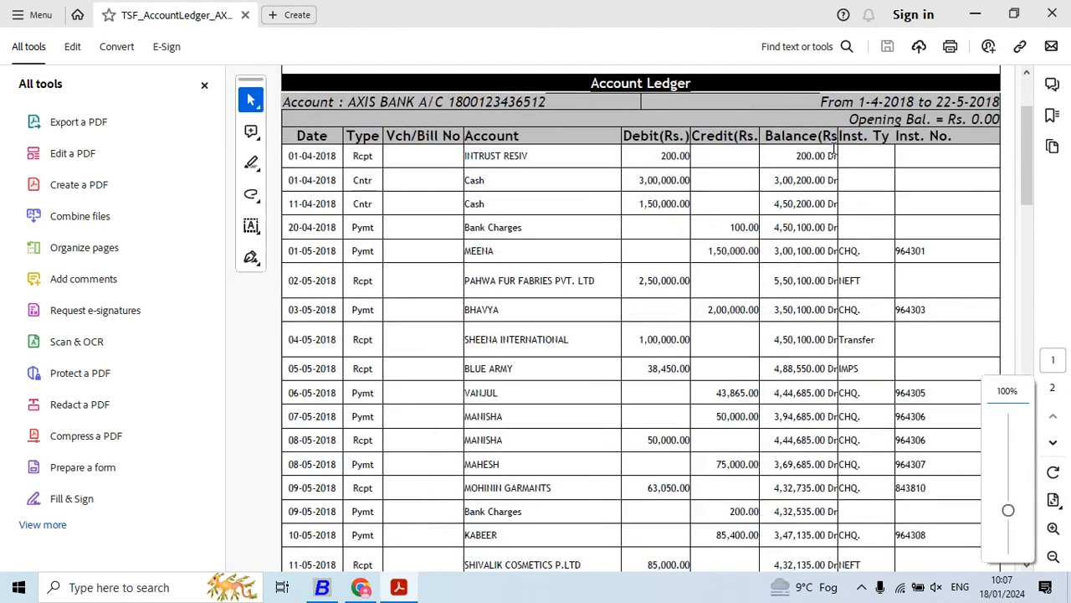
left_click(204, 85)
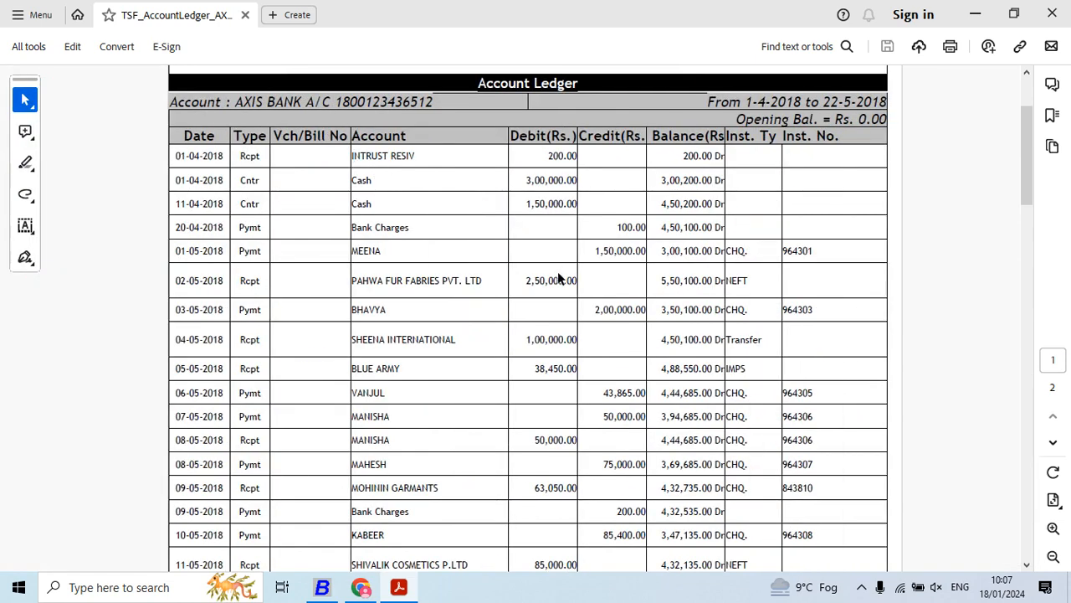
scroll(561, 280, "up", 1)
scroll(564, 251, "down", 2)
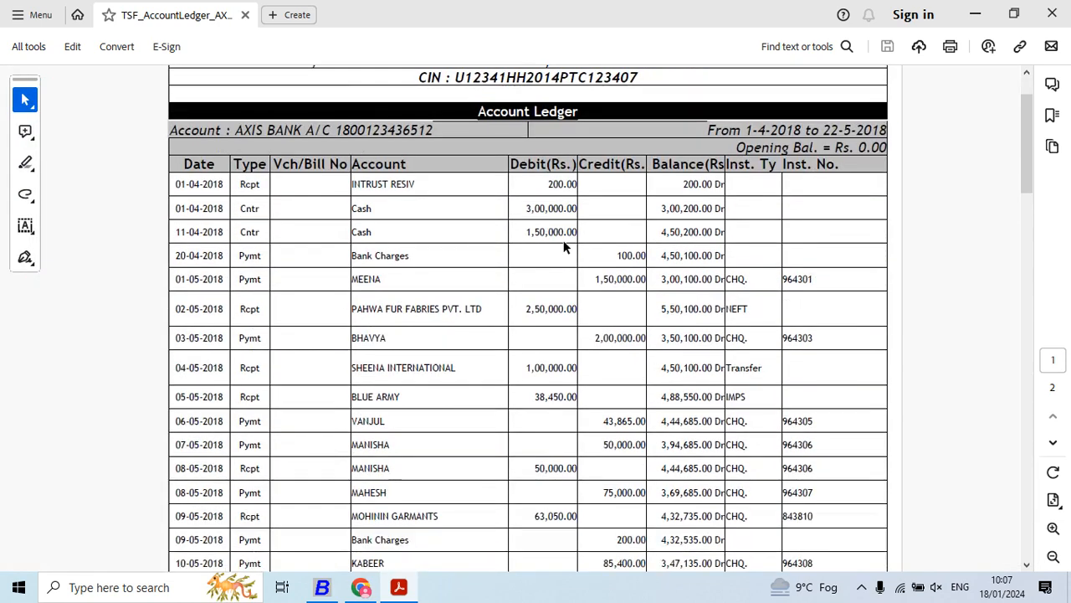
scroll(563, 241, "down", 10)
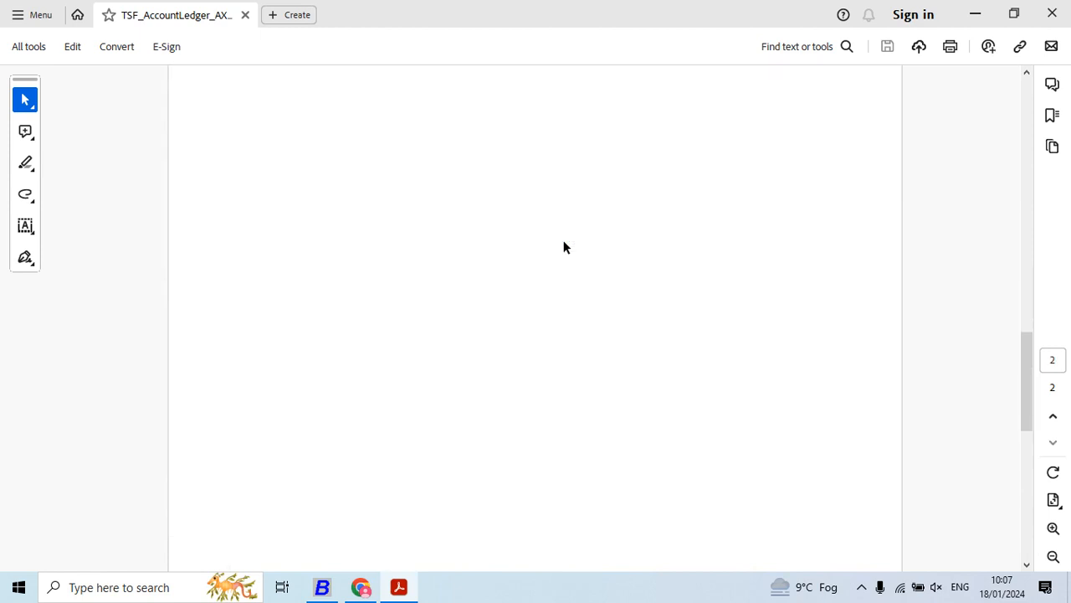
scroll(564, 247, "up", 10)
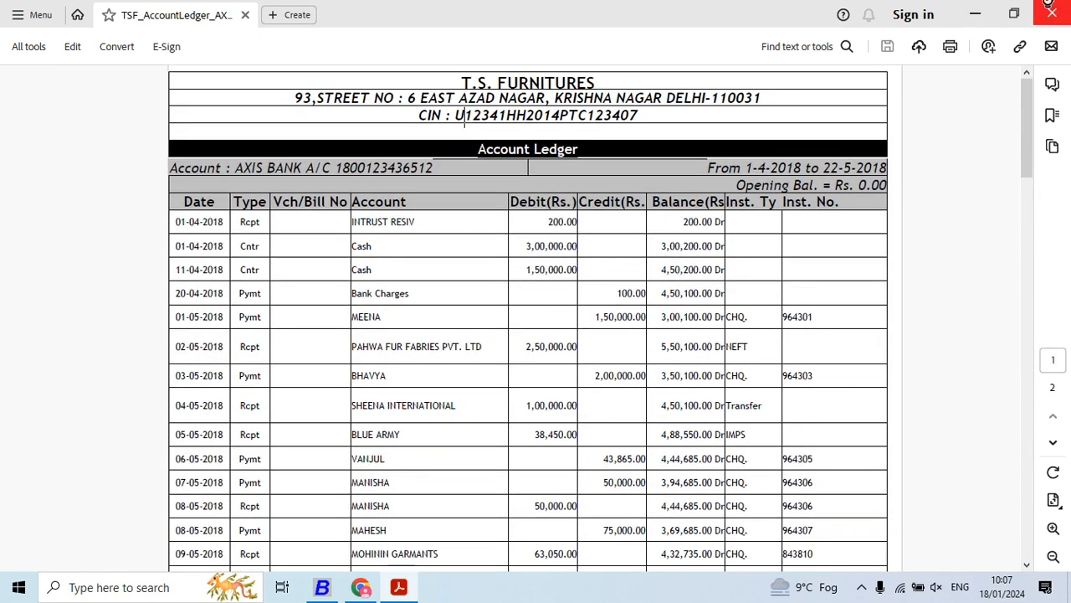
left_click(1052, 10)
- Switch to Project 5.pdf in Chrome and read Q.3 to Q.7 on stock, ledger, item, sale and purchase figures
key("alt+Tab")
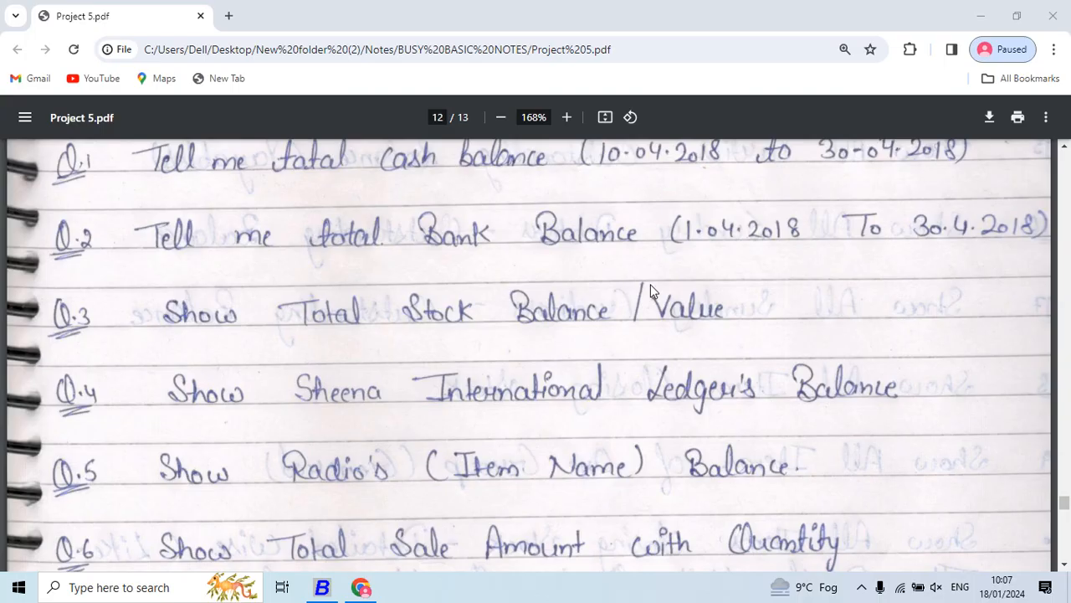
scroll(548, 367, "down", 1)
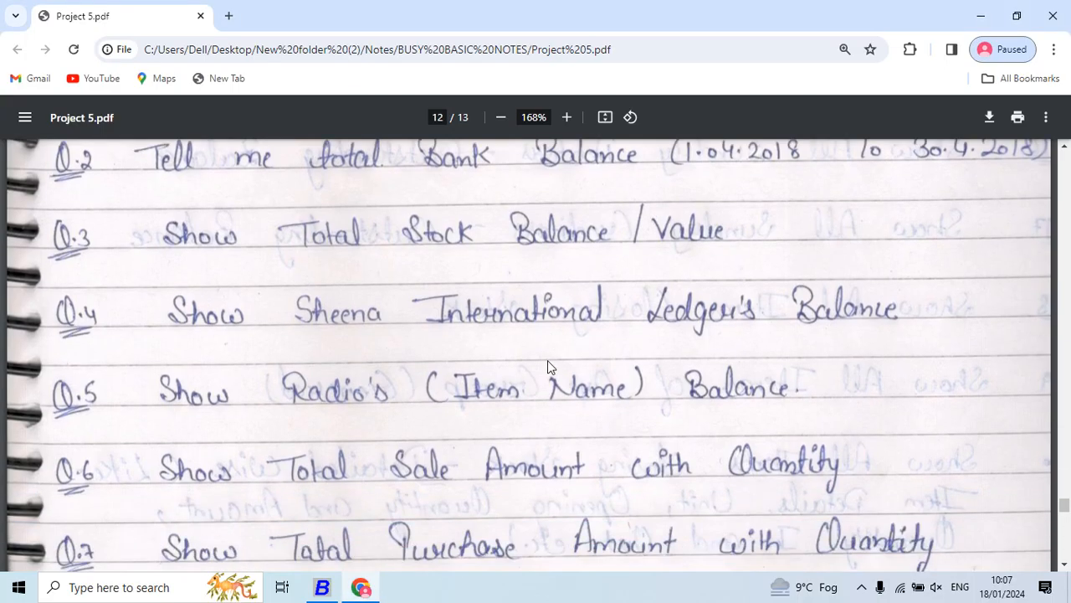
scroll(550, 362, "down", 1)
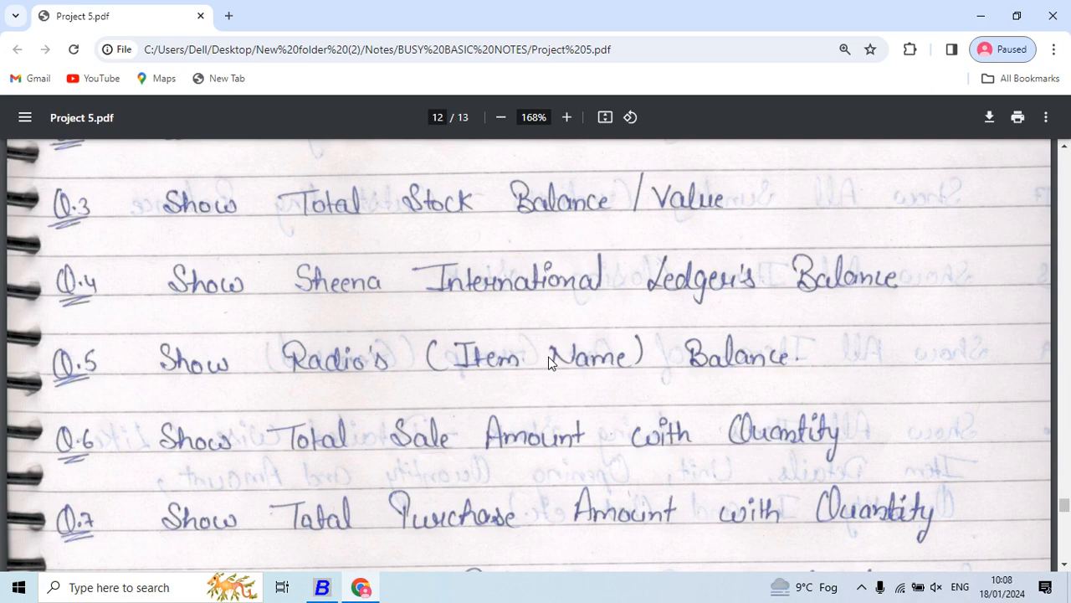
- Switch back to Busy and leave the AXIS BANK ledger report for the main screen
key("alt+Tab")
key("Escape")
key("Escape")
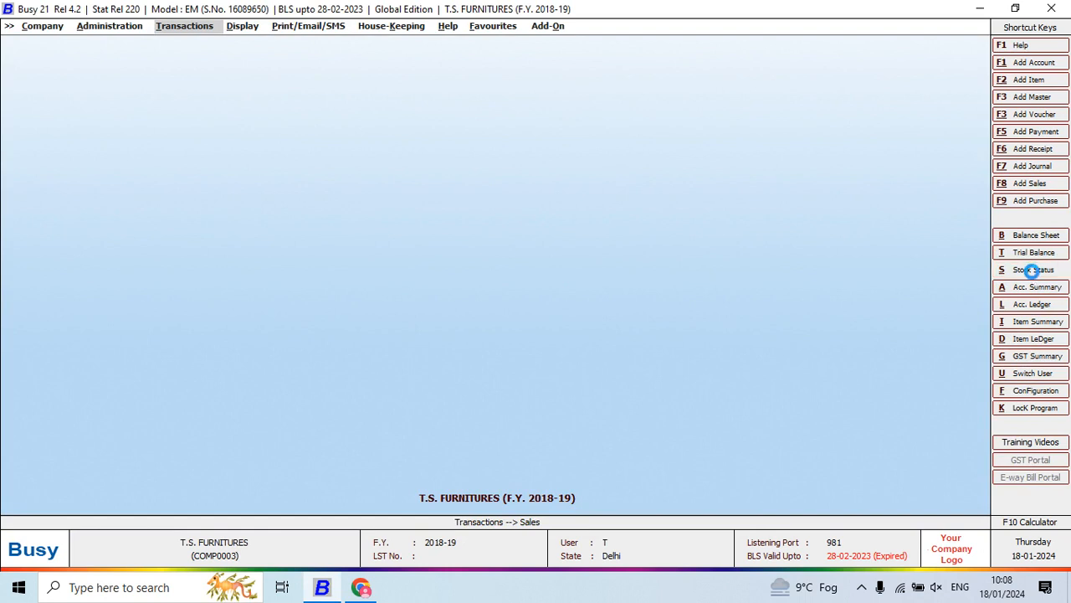
- Open the alphabetical closing stock status report, balances only, for all items
left_click(1034, 269)
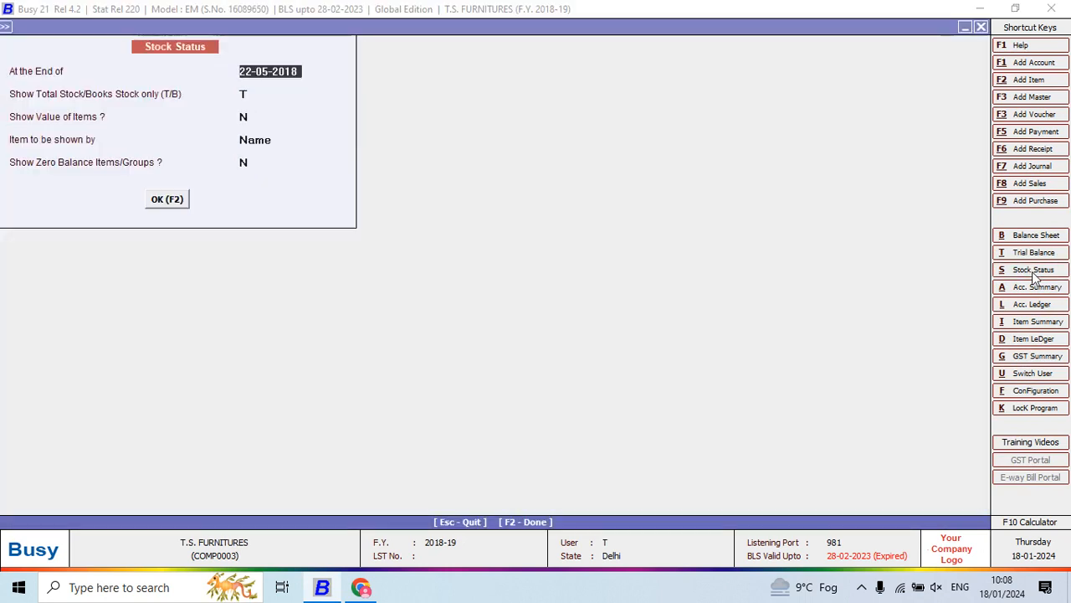
key("Escape")
key("Right")
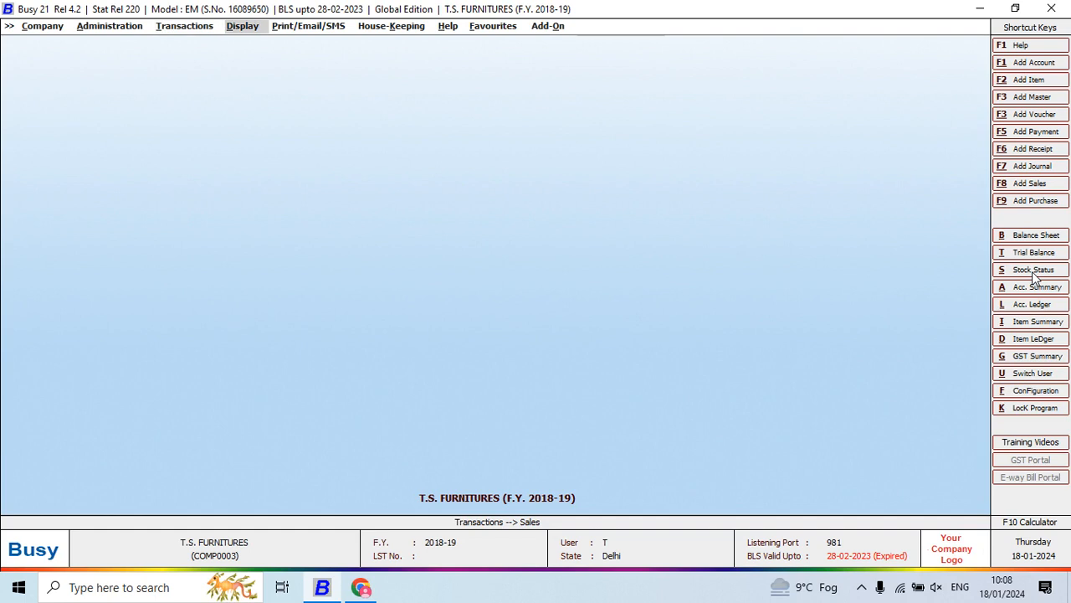
left_click(241, 30)
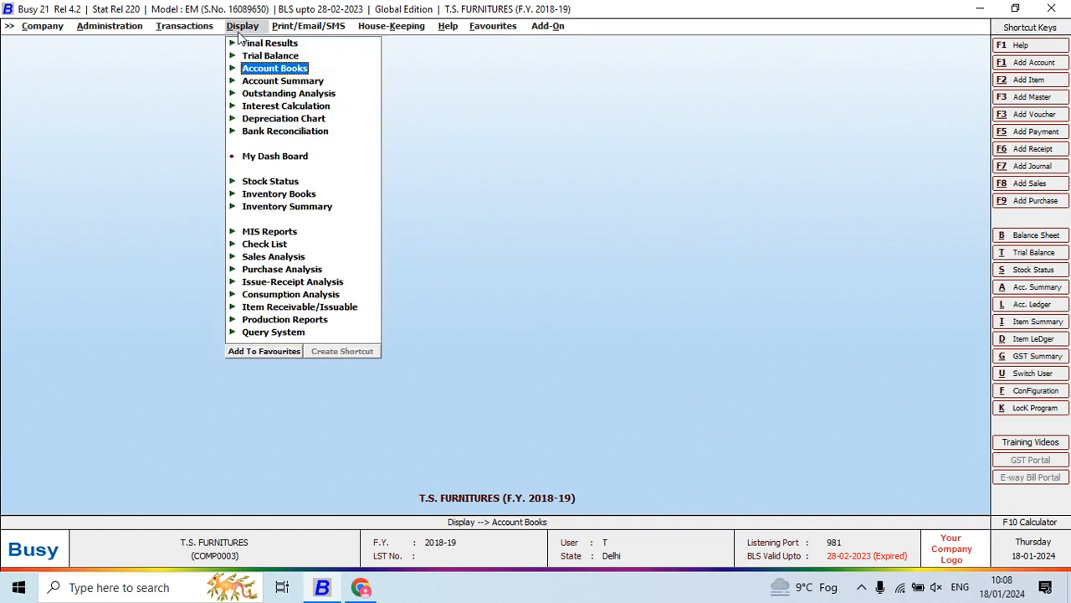
key("Down")
key("Down")
key("Down")
key("Down")
key("Down")
key("Down")
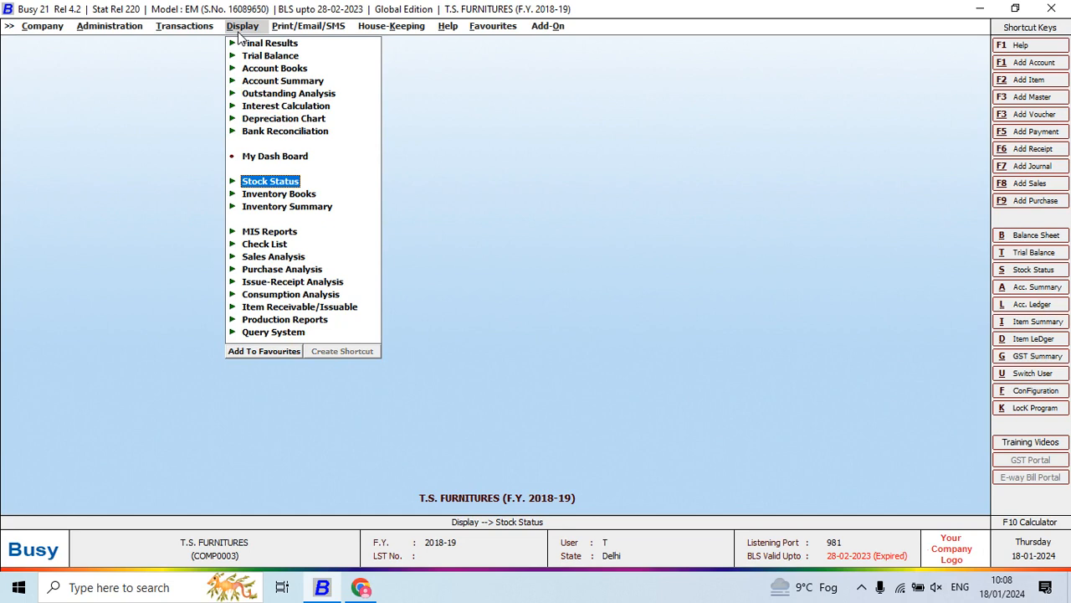
key("Return")
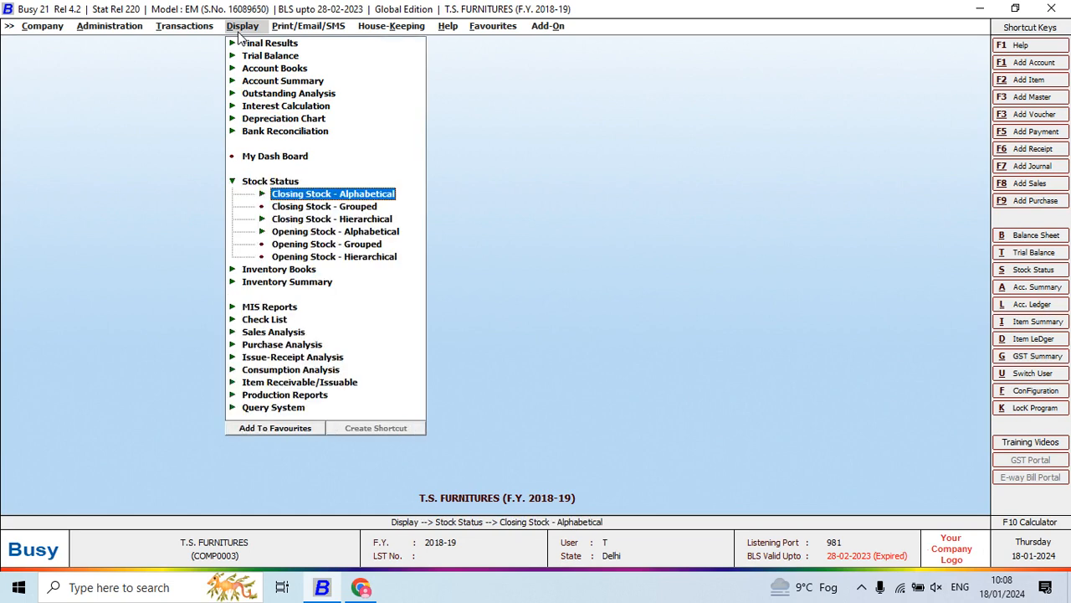
key("Return")
key("Return")
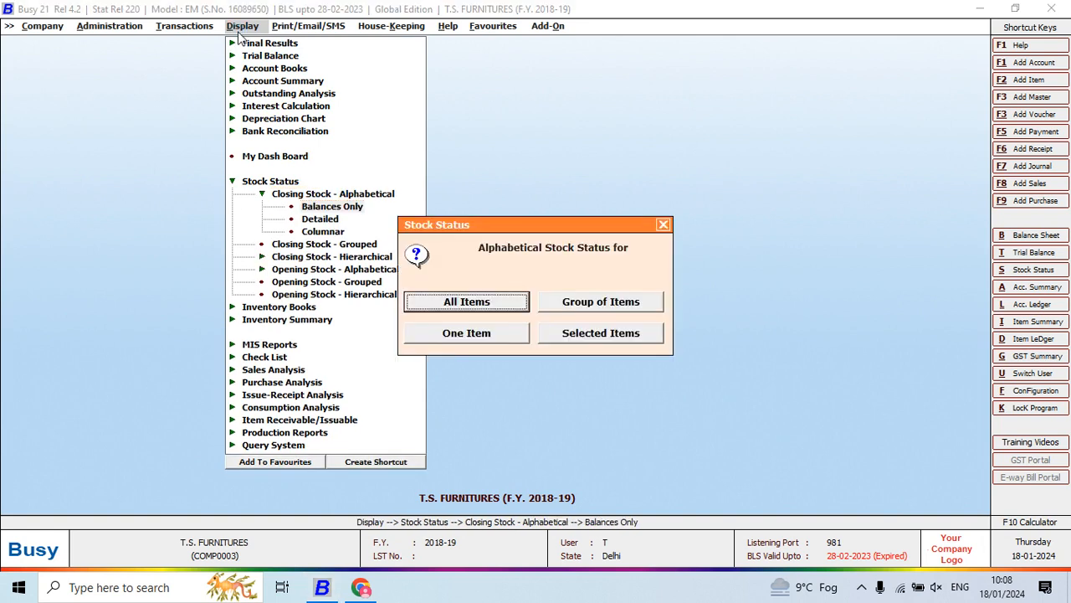
key("Return")
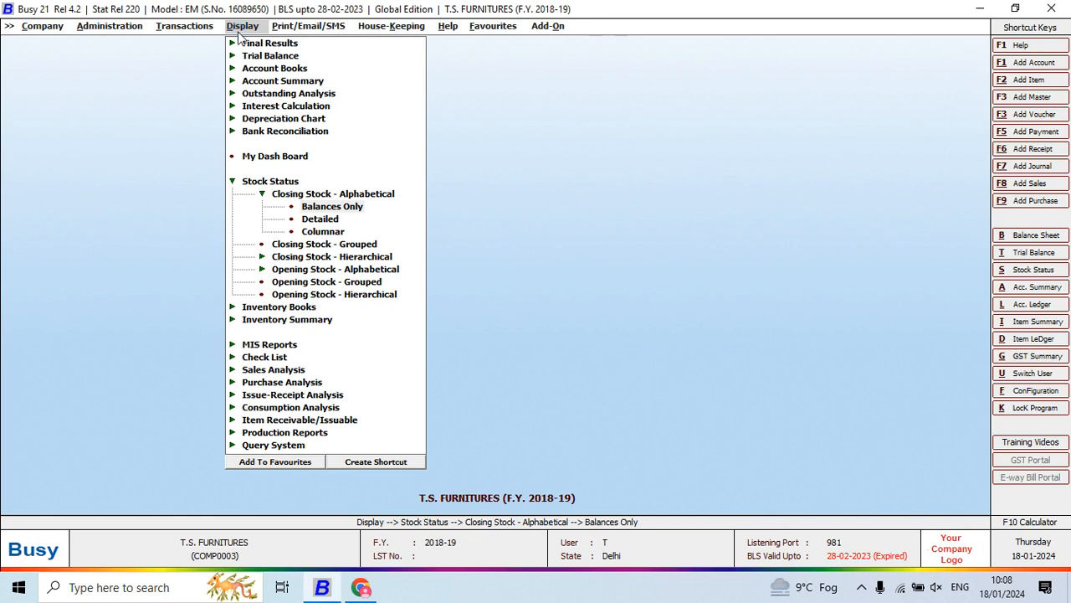
- Generate the all-items stock status as on 22-05-2018, shown by name with item values, excluding zero stock items, parent group and MRP
key("Return")
key("Return")
key("Return")
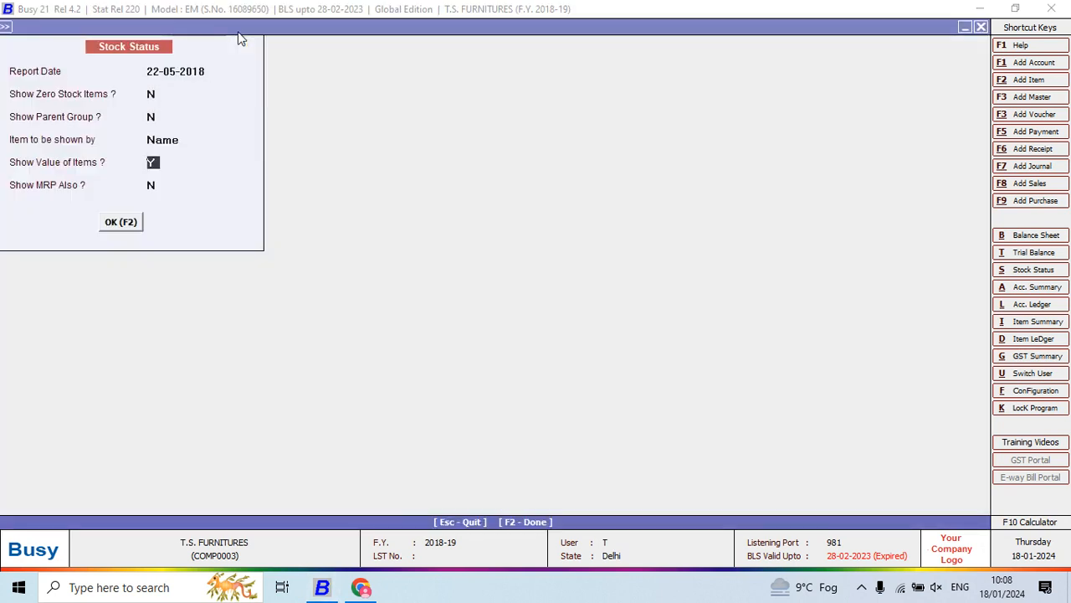
key("Return")
key("Return")
key("Return")
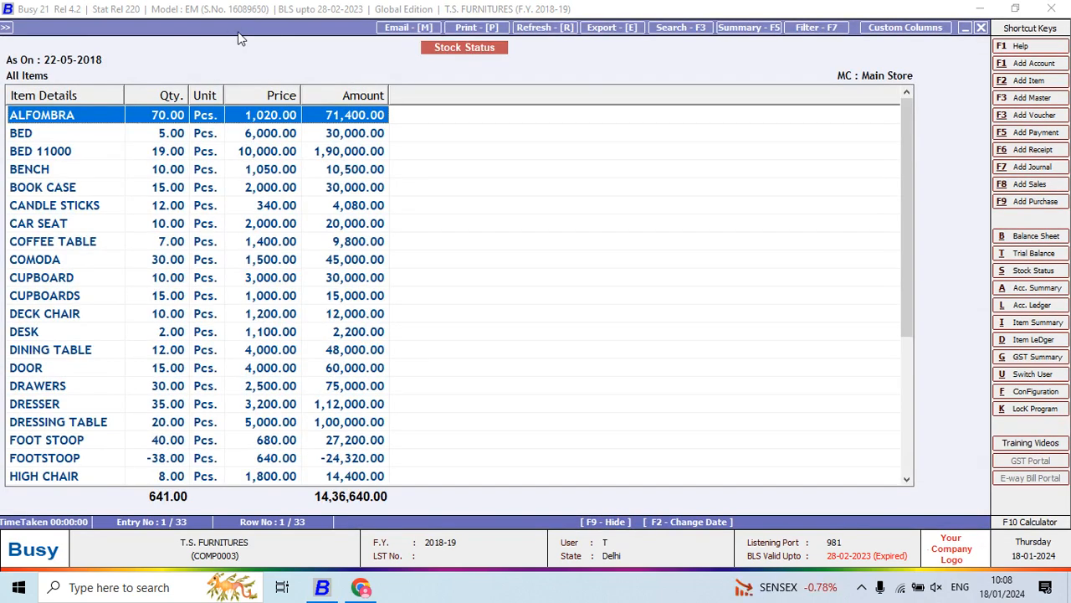
- Widen the quantity, unit and amount columns to review the stock values, and leave the stock status report
left_click_drag(386, 95, 411, 93)
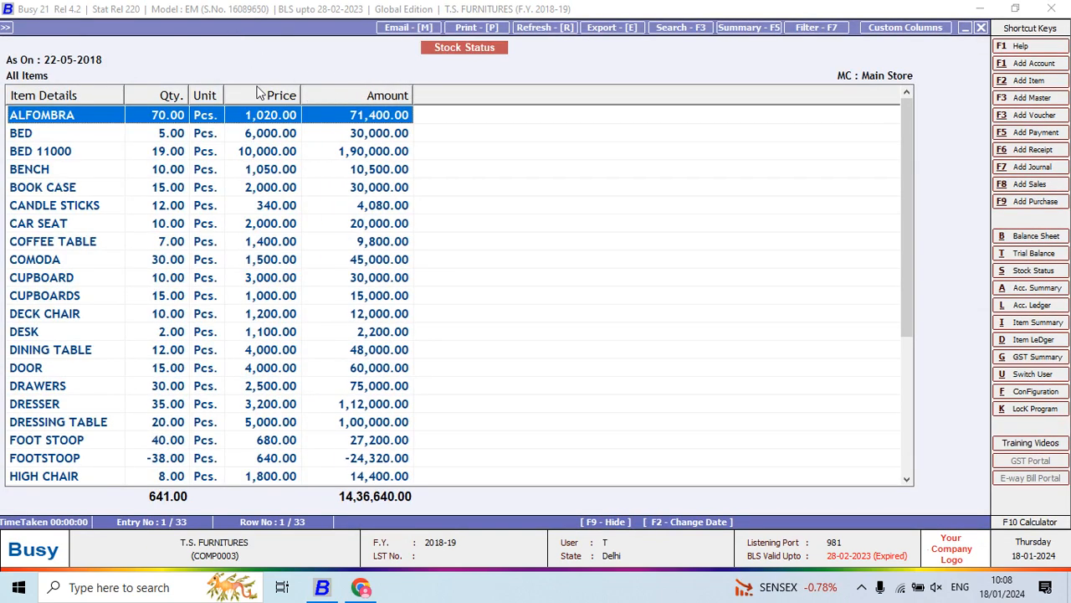
mouse_move(223, 94)
left_mouse_down()
mouse_move(250, 93)
mouse_move(206, 88)
left_mouse_up()
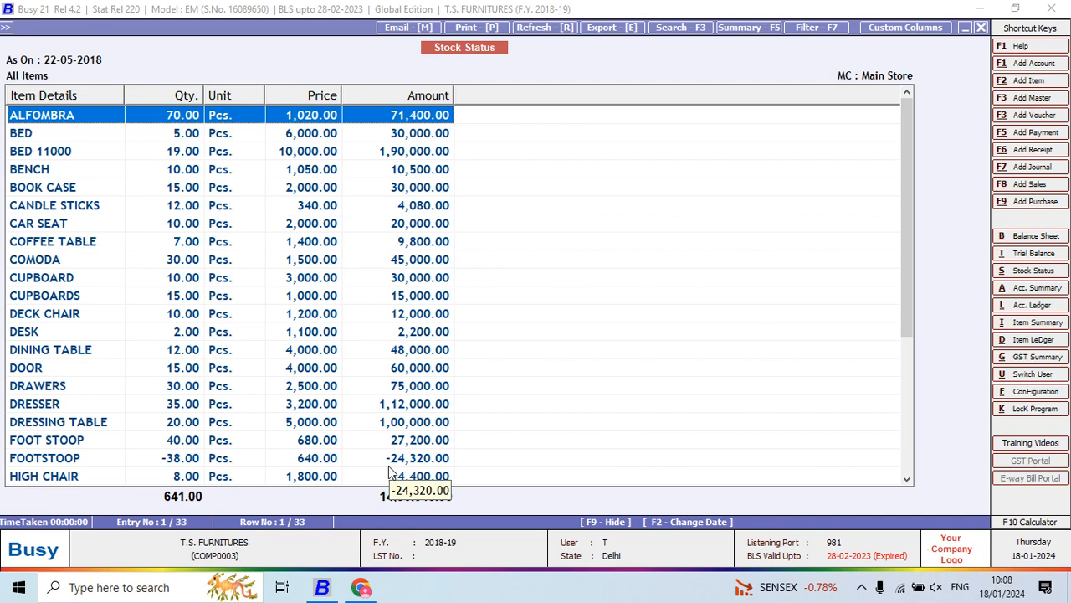
key("Escape")
- Restart the alphabetical closing stock balances report and choose it for selected items
key("Escape")
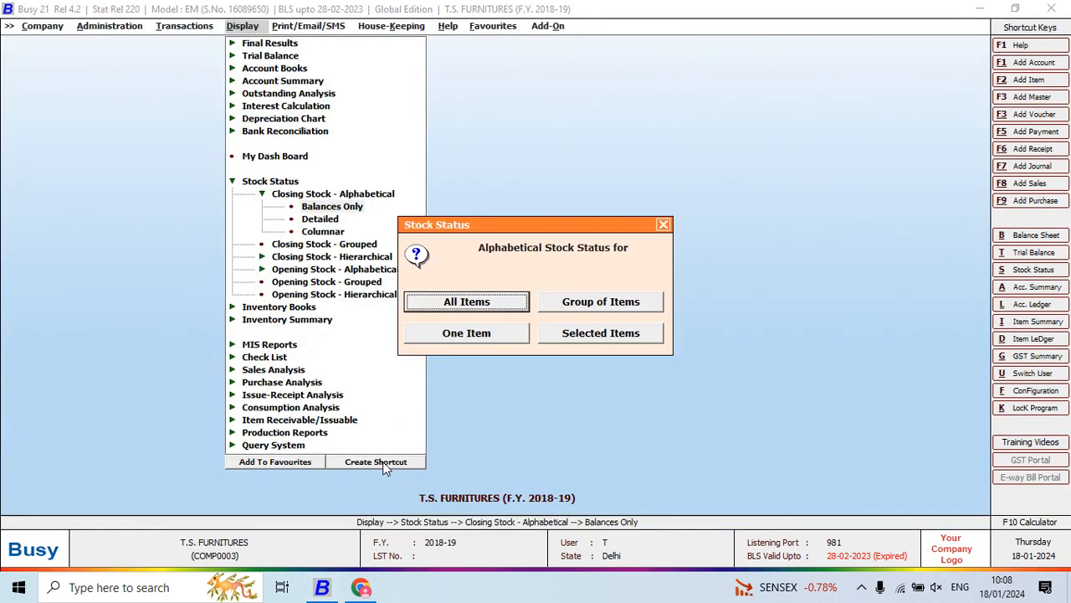
key("Escape")
key("Return")
key("Tab")
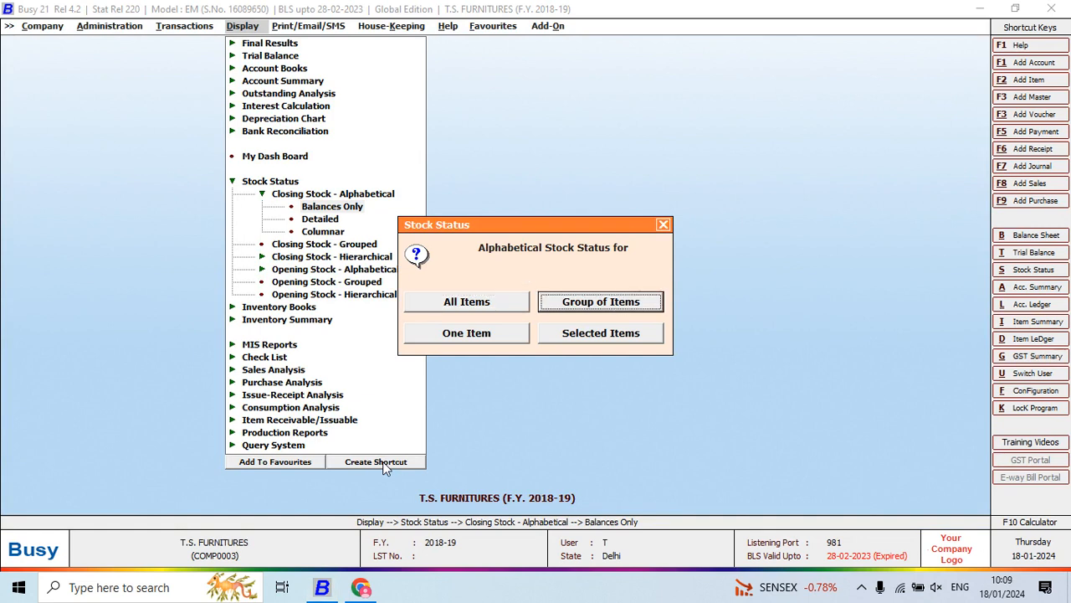
key("Tab")
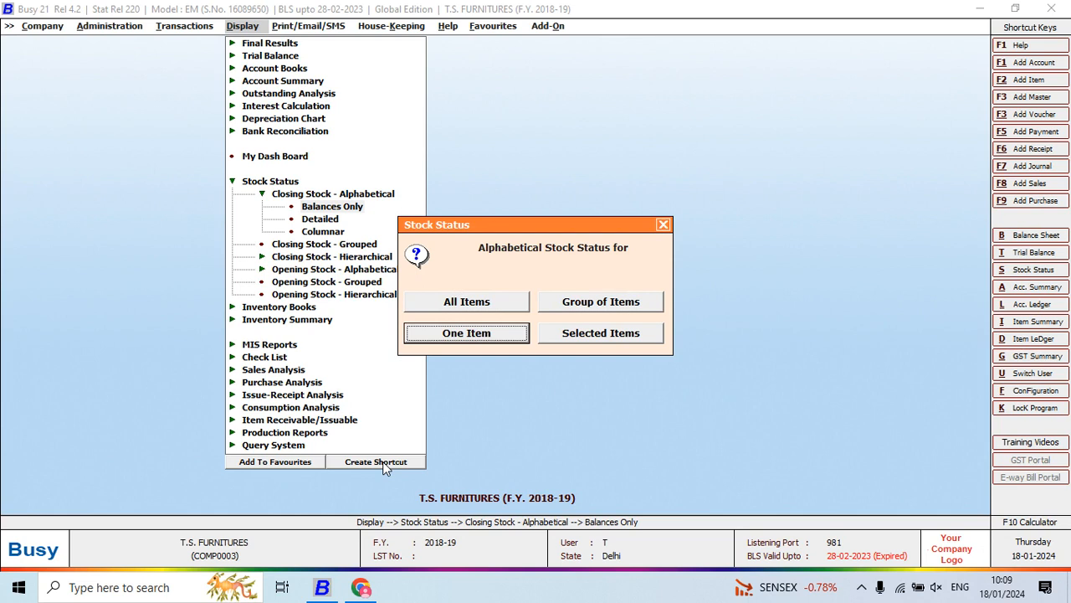
key("Tab")
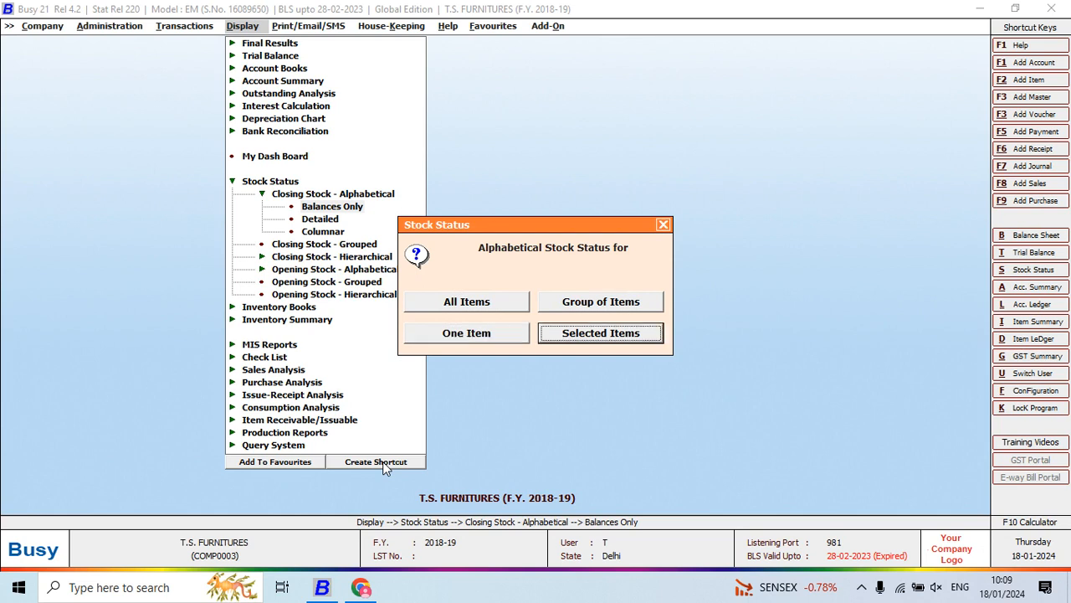
key("Return")
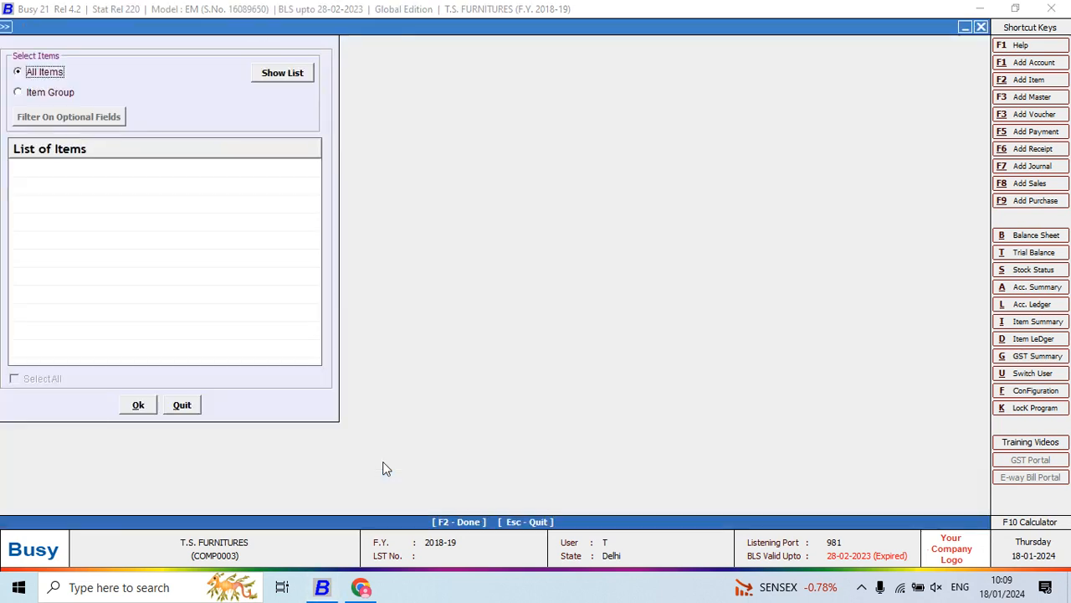
- List all items and mark BED and BED 11000 for the stock status report
left_click(295, 73)
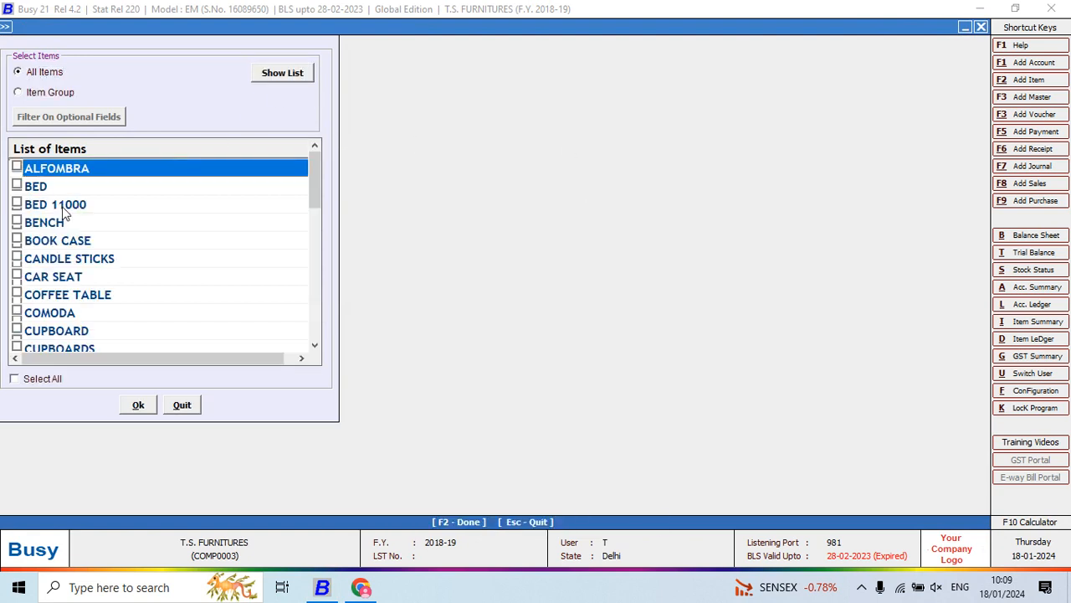
key("Down")
key("space")
key("Down")
key("space")
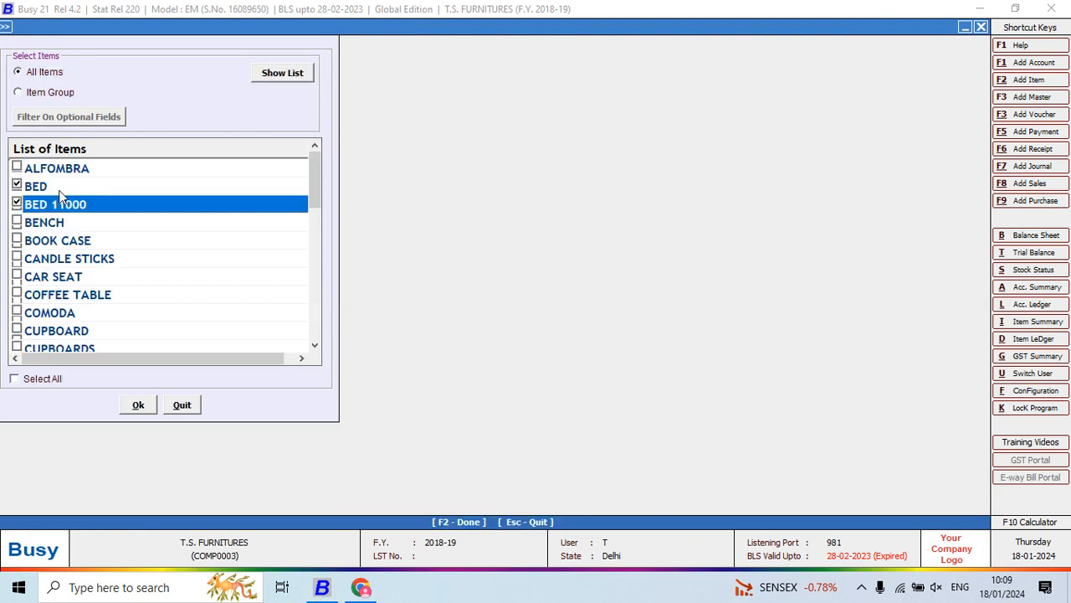
- Add BENCH to the marked items, generate their stock status as on 22-05-2018 with the current options, and leave the report
key("Down")
key("space")
key("F2")
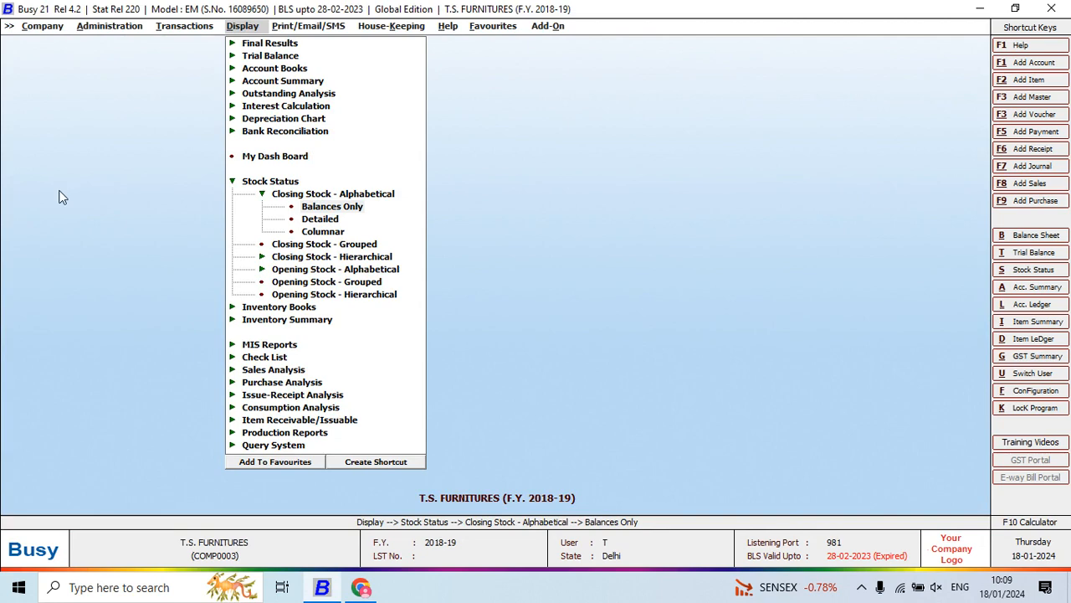
key("Return")
key("Return")
key("Return")
key("Return")
key("Return")
key("Return")
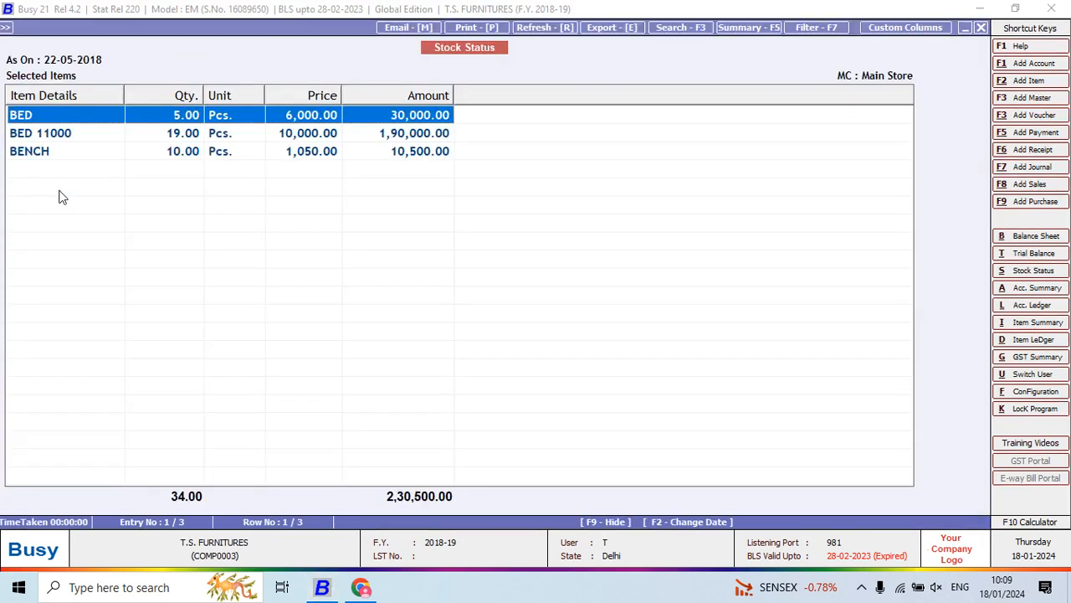
key("Escape")
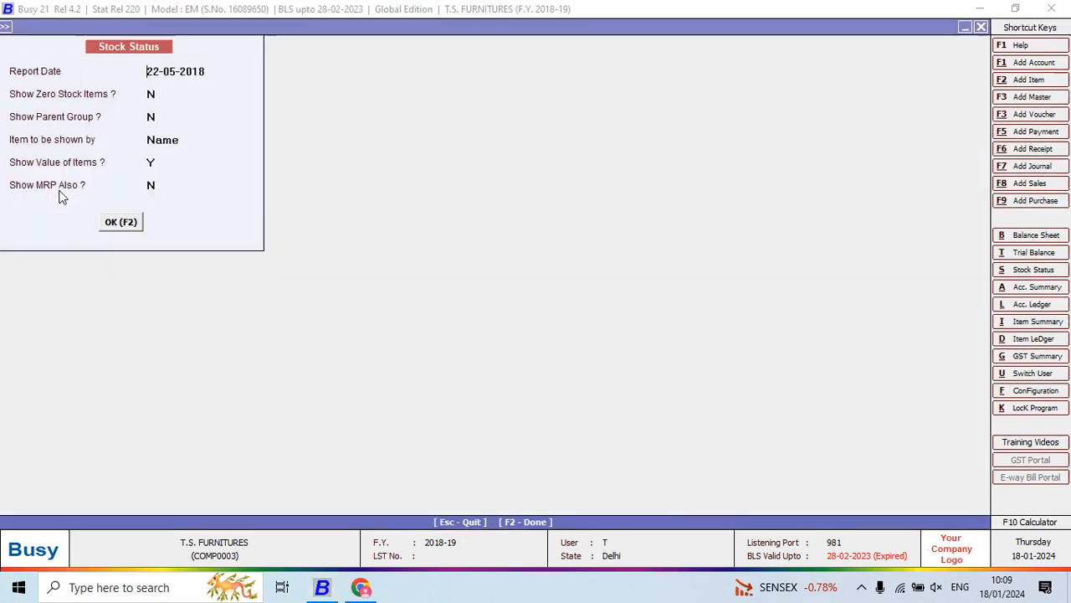
- Restart the alphabetical closing stock balances report for all items and generate it as on 22-05-2018
key("Escape")
key("Return")
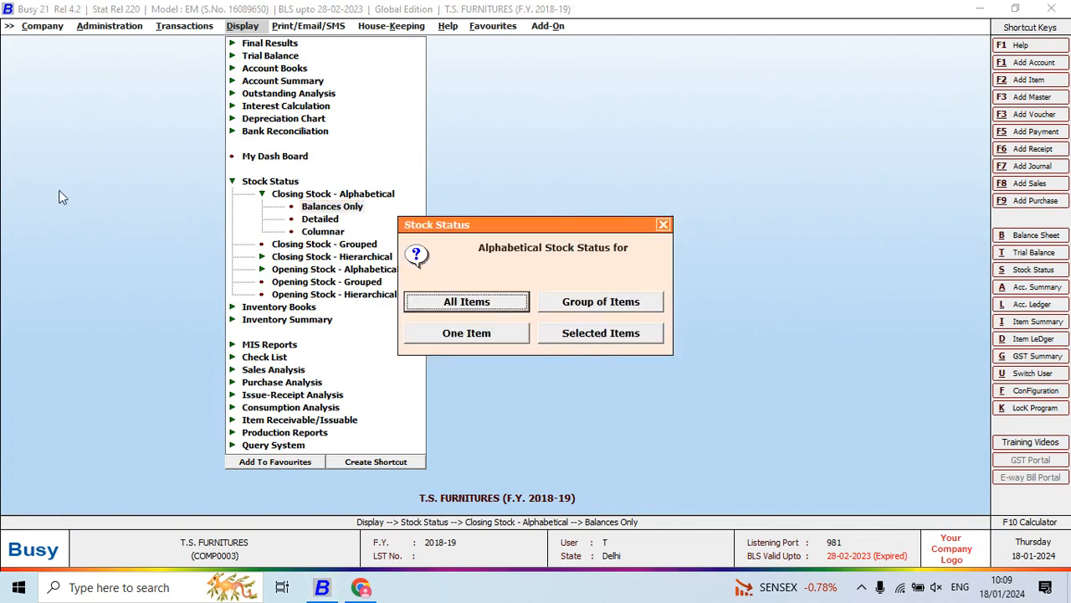
key("Return")
key("F2")
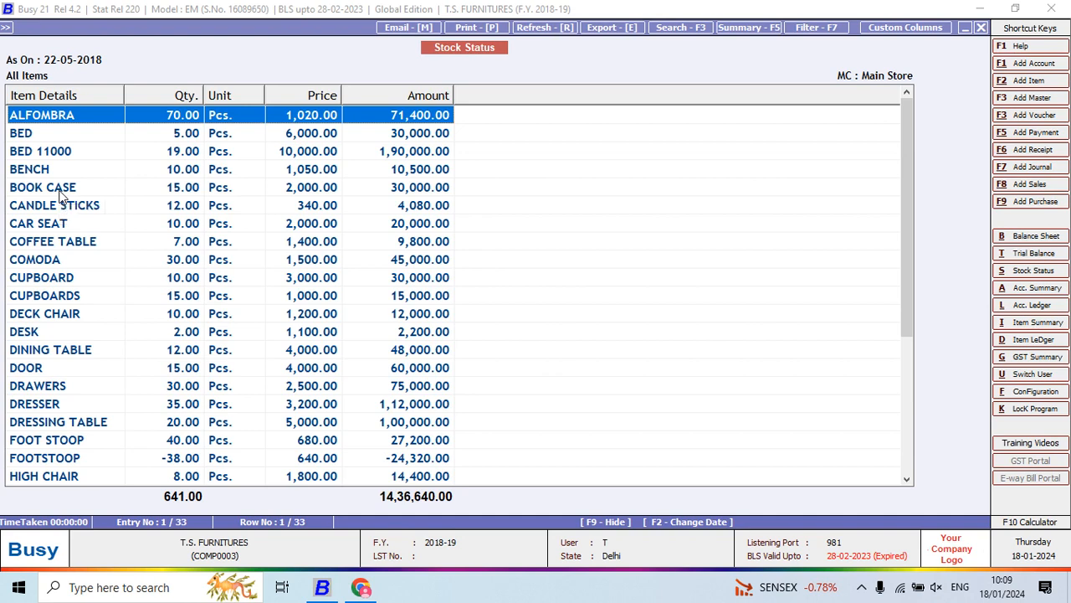
- Export the stock status report in Microsoft Excel format to the Desktop folder New folder (2)\project Qn & Ans\5
key("e")
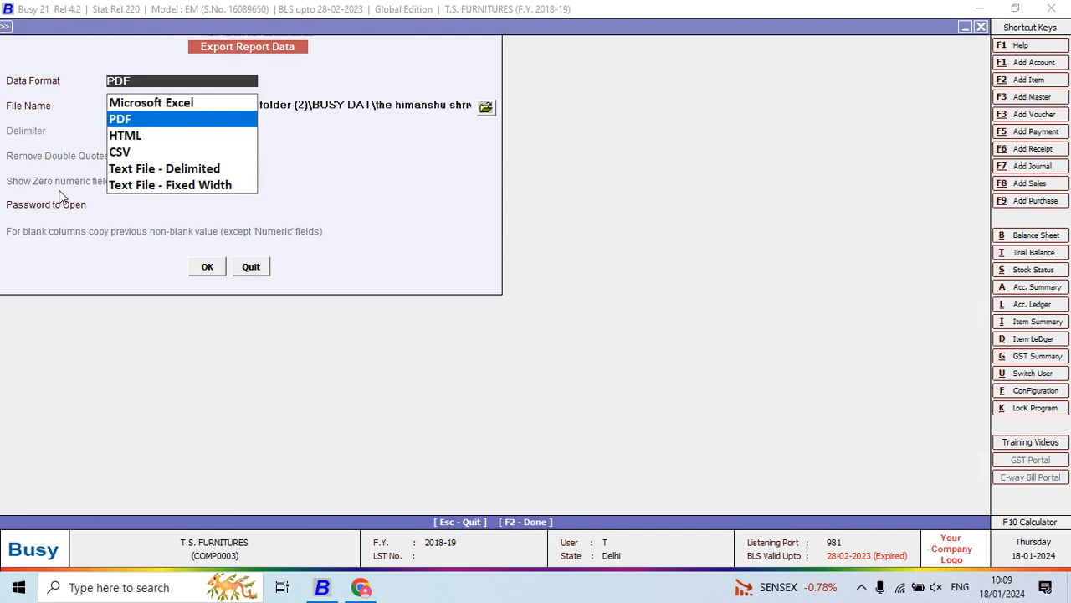
key("Up")
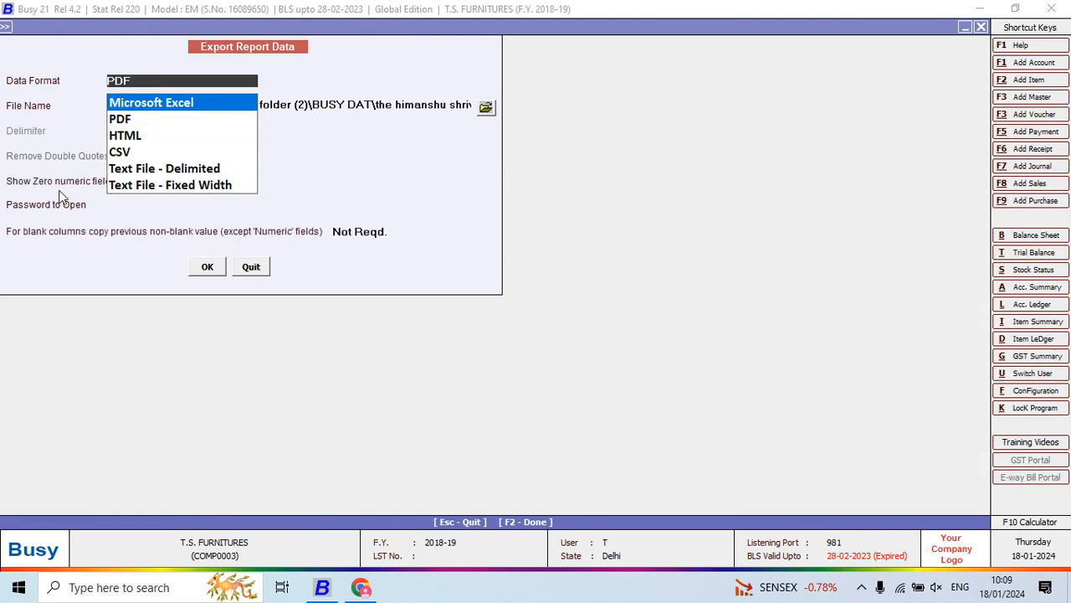
key("Return")
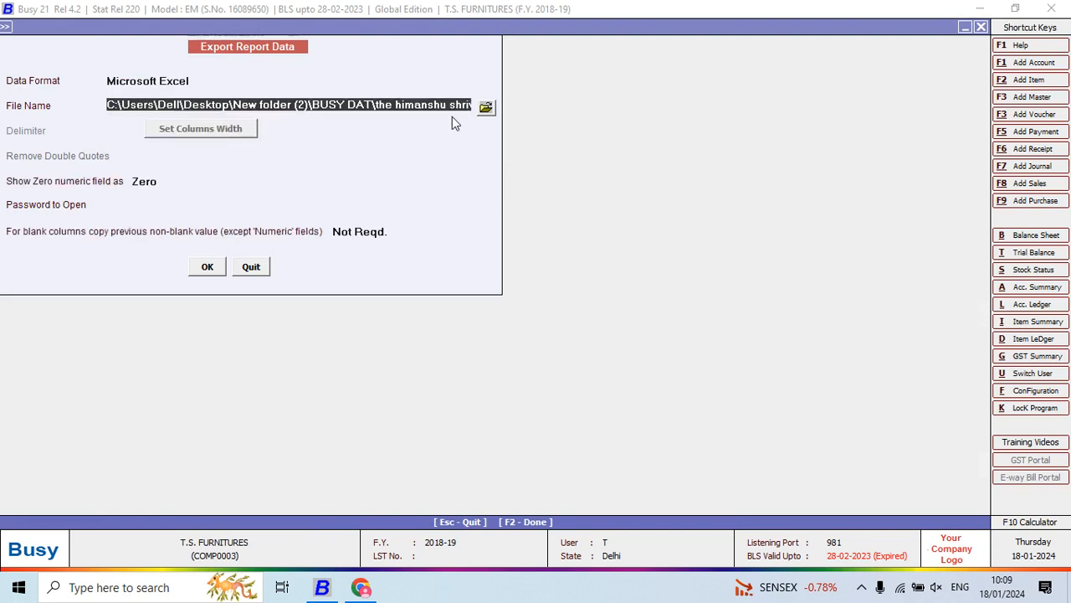
left_click(485, 107)
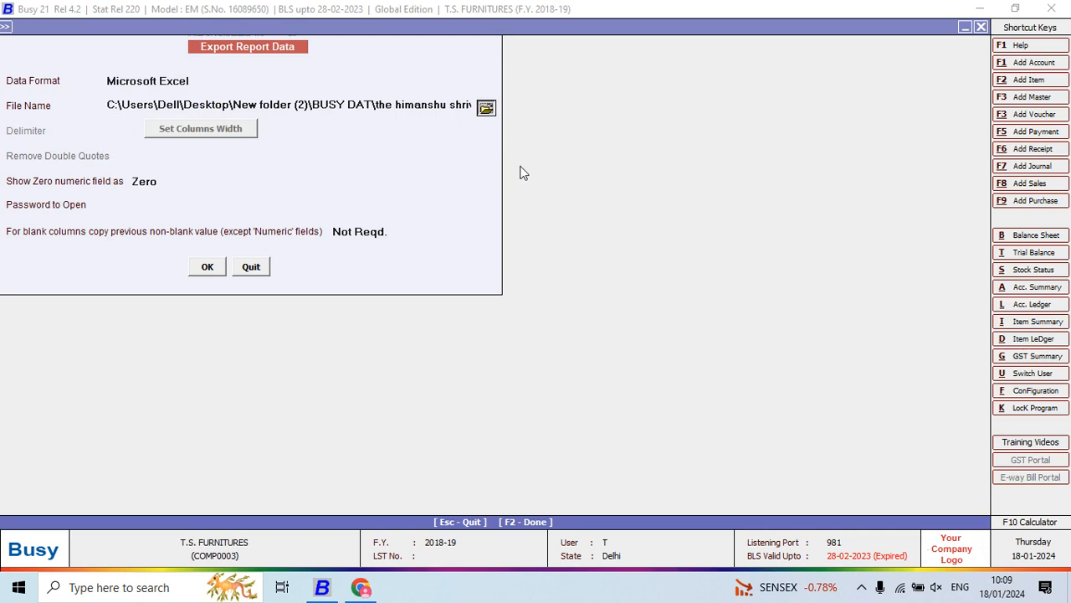
left_click(486, 108)
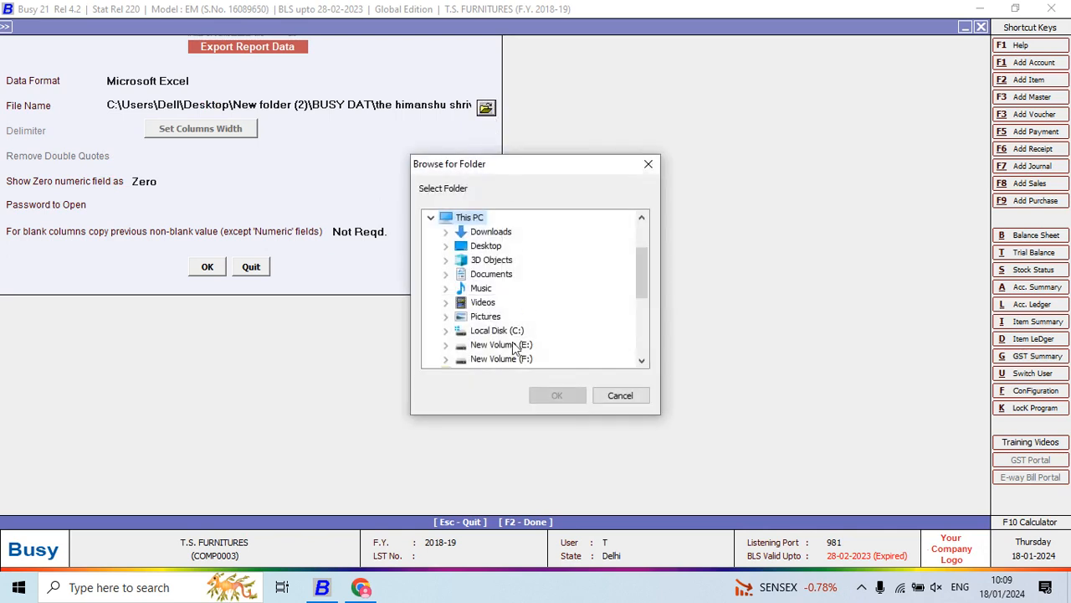
left_click(446, 246)
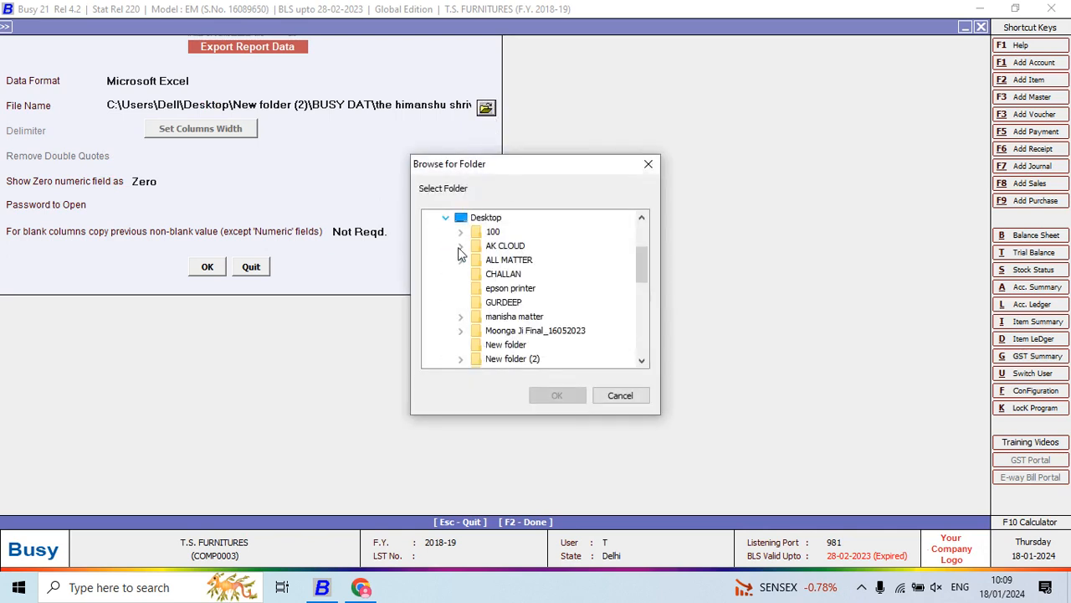
left_click(461, 359)
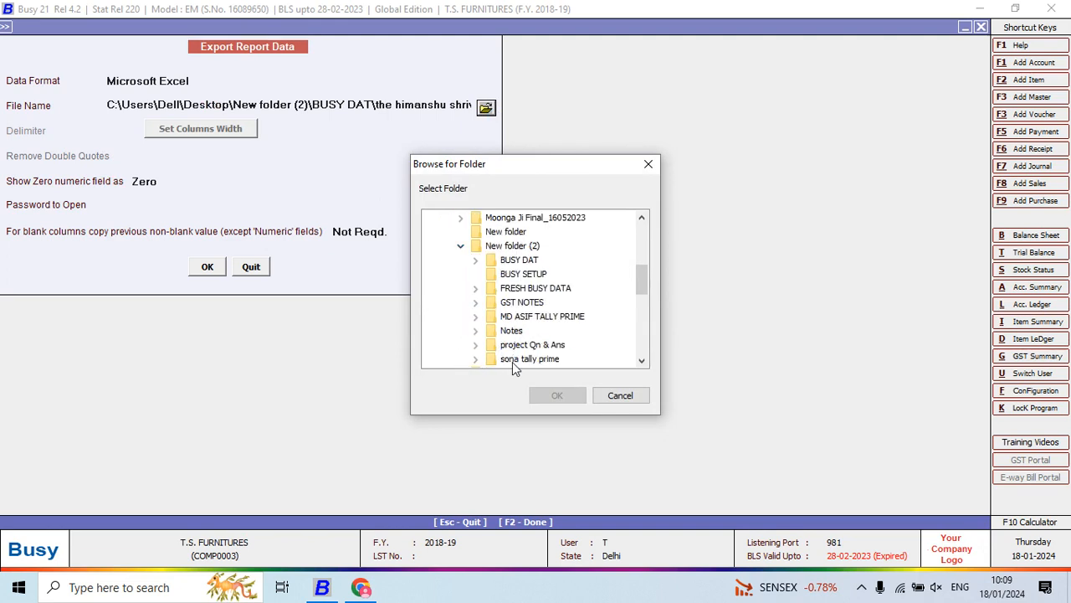
left_click(477, 345)
left_click(509, 349)
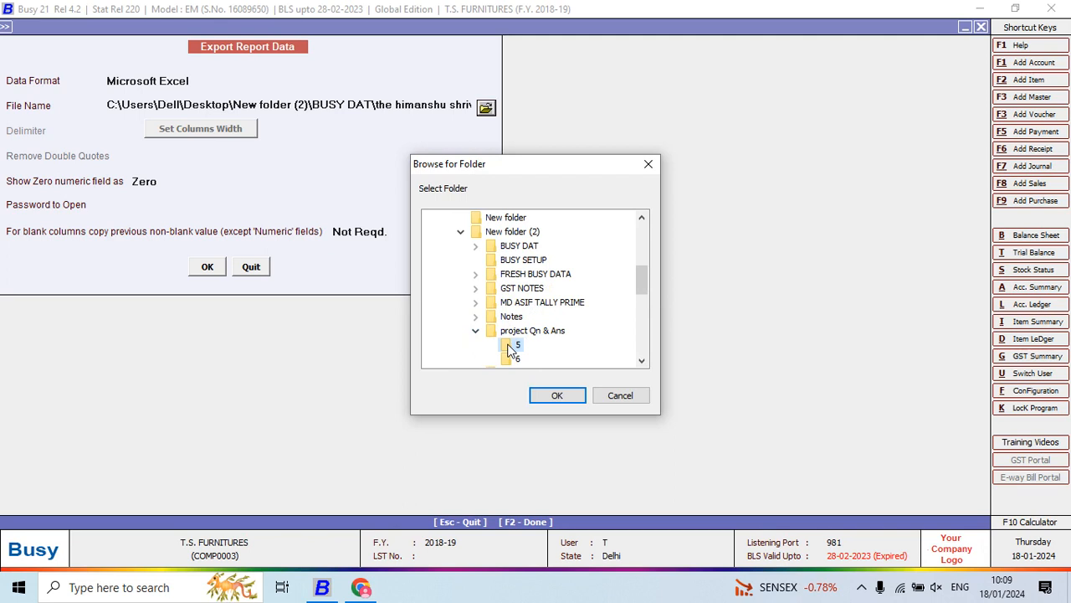
left_click(555, 395)
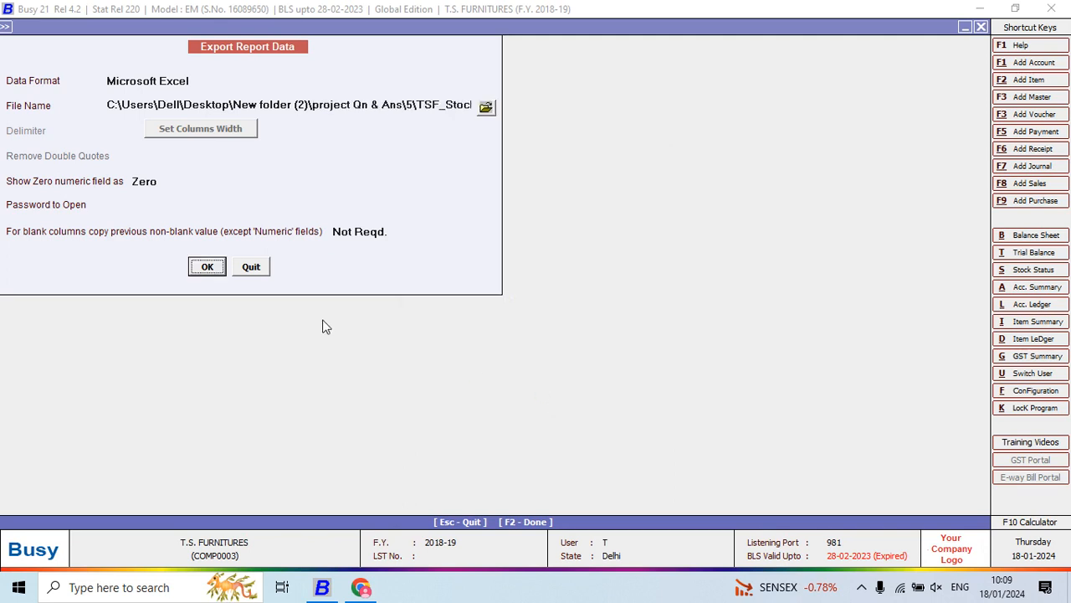
left_click(208, 267)
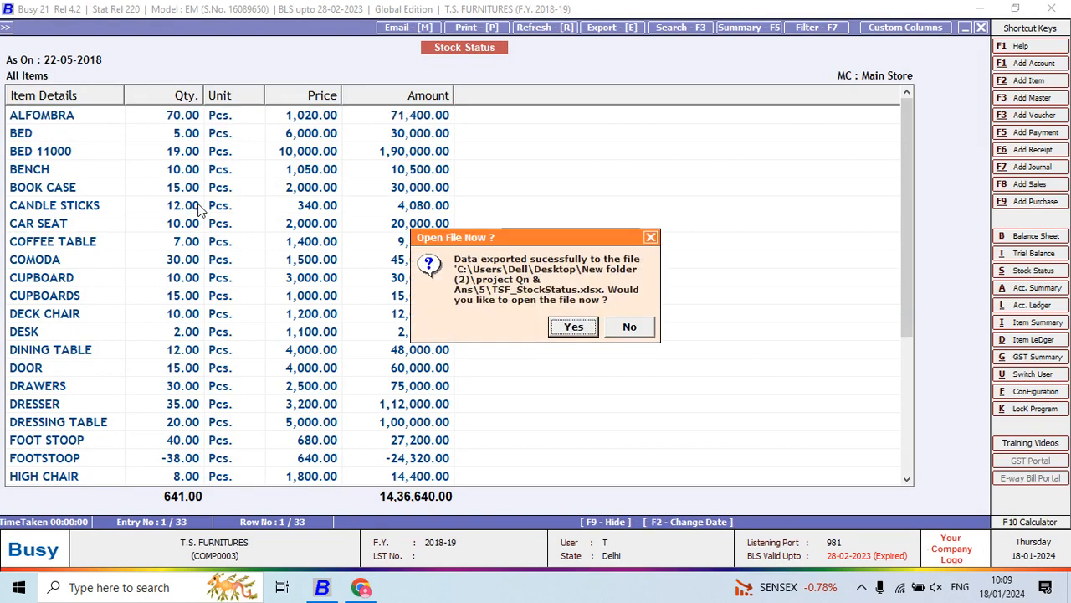
- Open the exported TSF_StockStatus workbook in Excel, dismiss the activation wizard and maximize the window
left_click(569, 327)
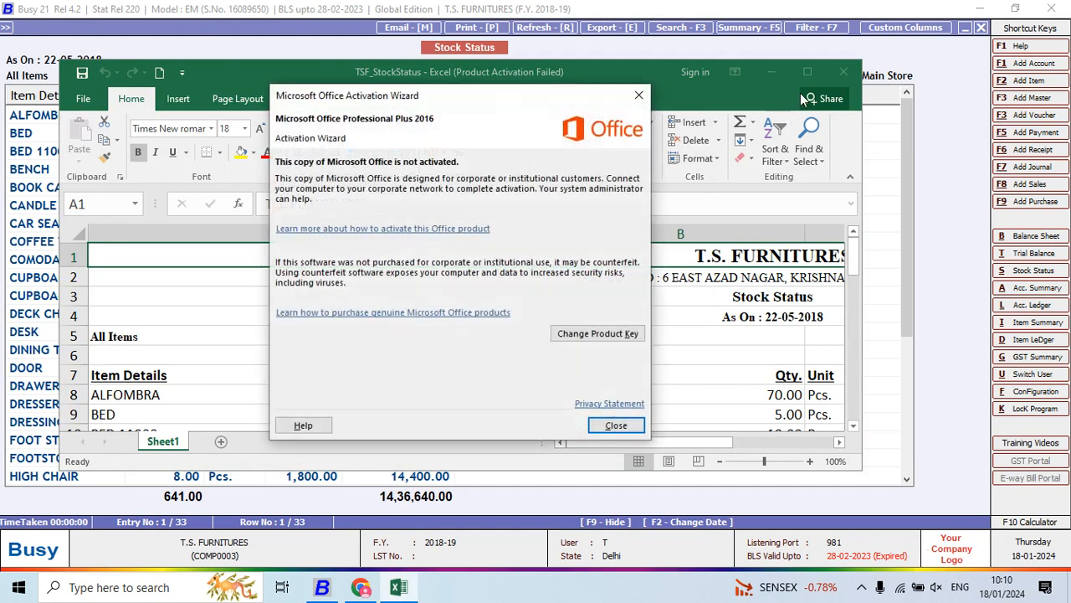
left_click(616, 425)
left_click(799, 72)
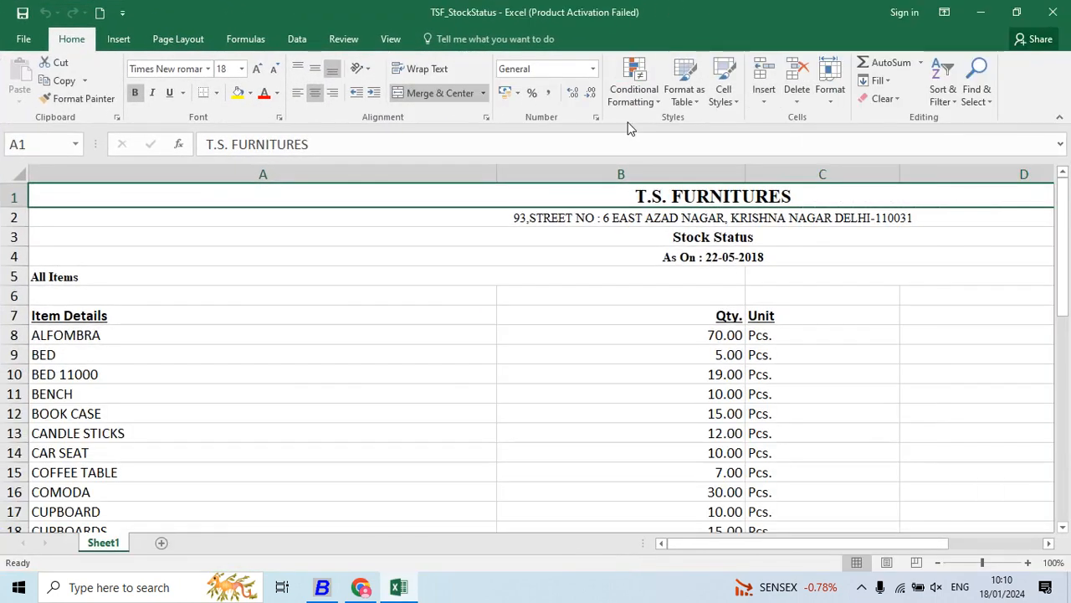
- Select the whole stock status sheet and autofit the column widths to their contents
key("ctrl+a")
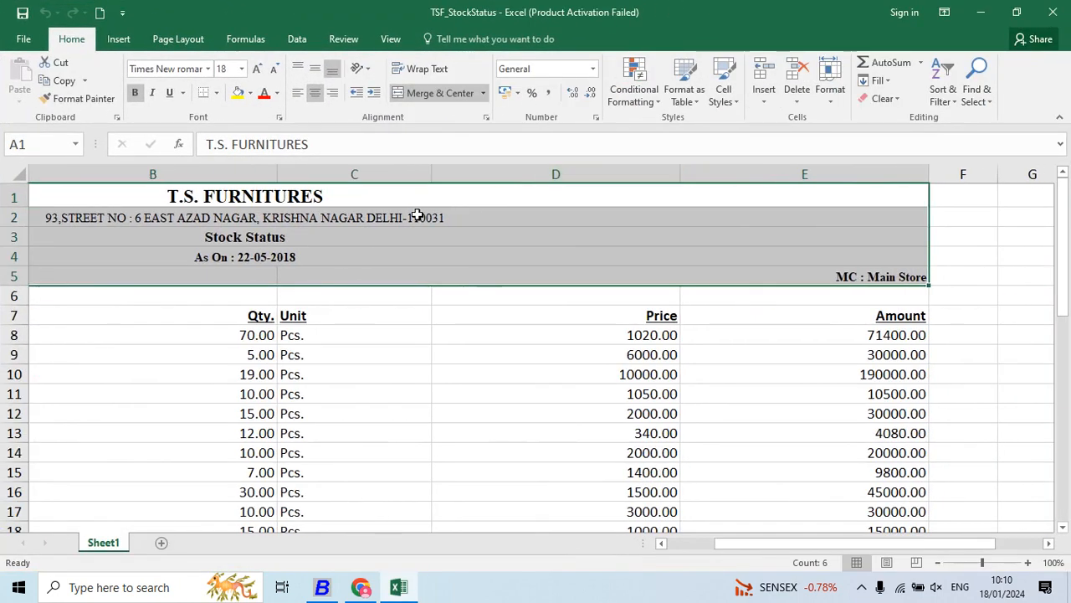
double_click(275, 171)
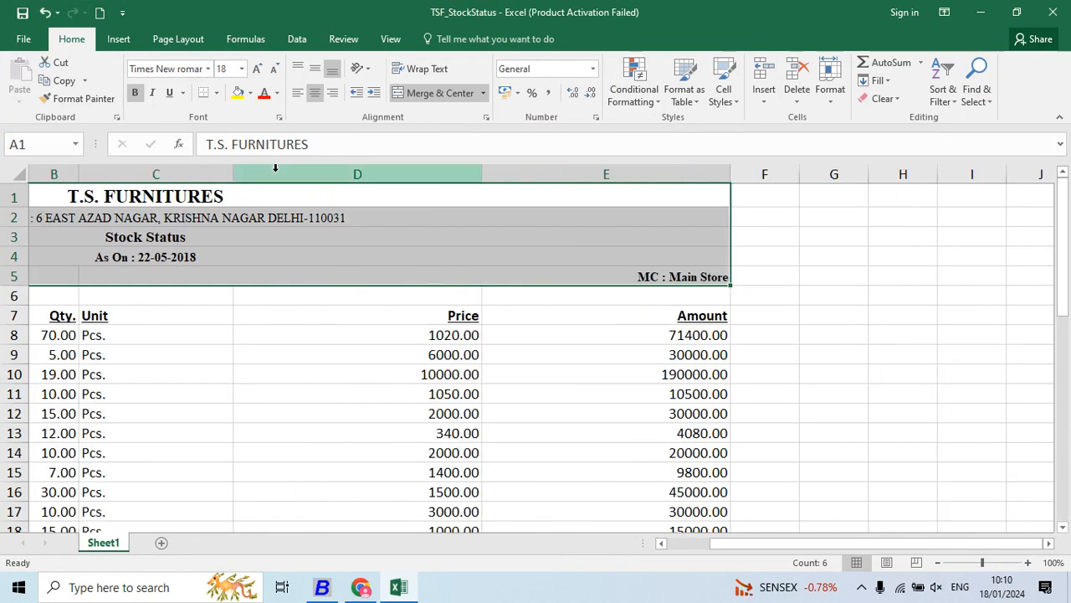
key("ctrl+a")
double_click(237, 170)
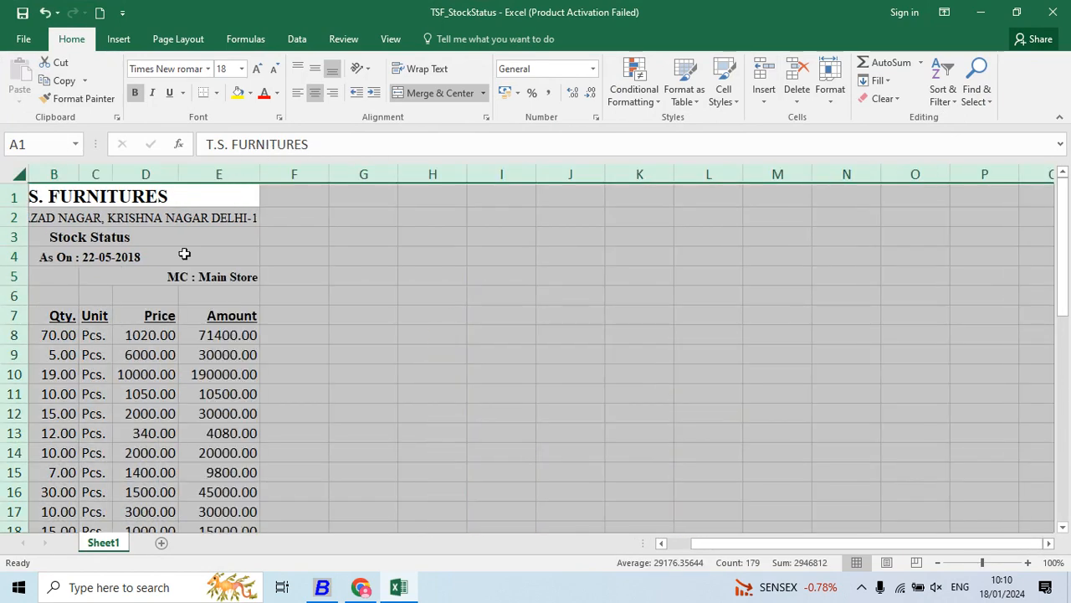
left_click(151, 334)
left_click(80, 312)
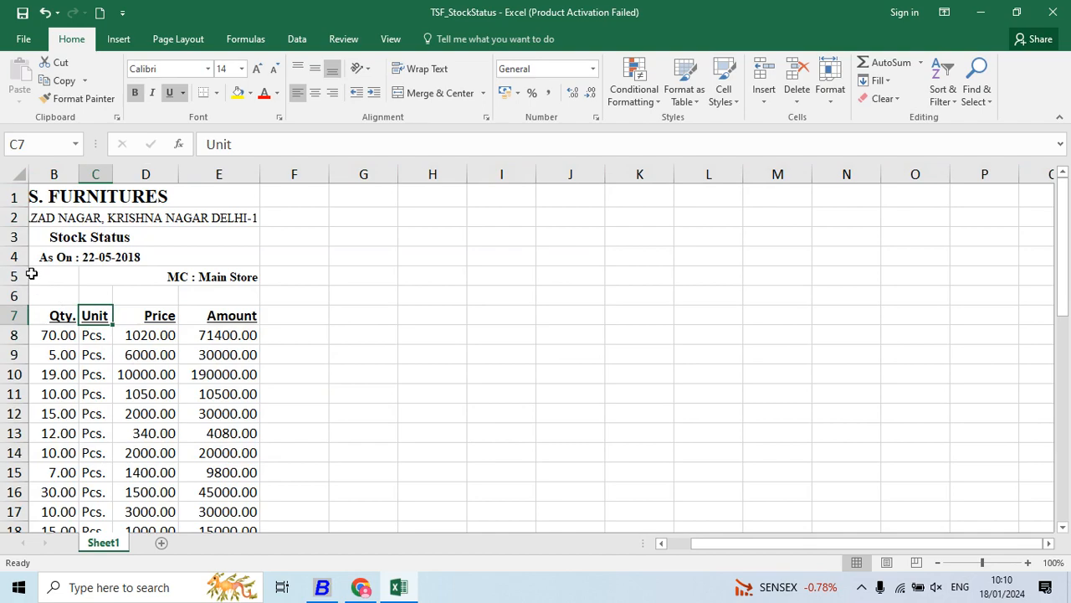
- Review the exported item list from Item Details down to the last item, and close the workbook without saving changes
key("Left")
key("Left")
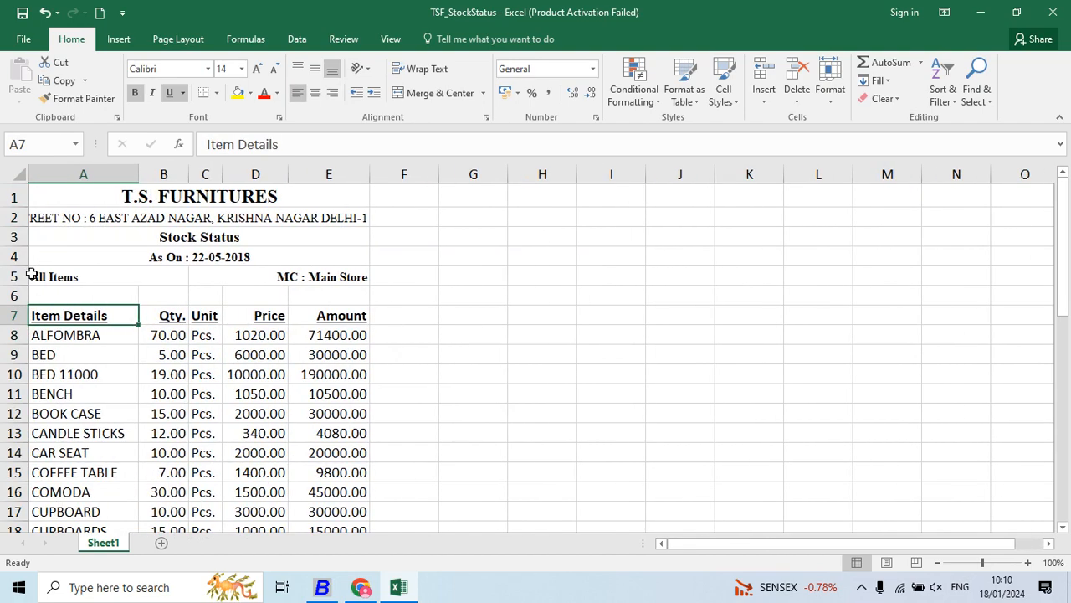
key("Down")
key("Down")
key("Down")
key("Down")
key("Down")
key("Down")
key("Down")
key("Down")
key("Down")
key("Down")
key("Down")
key("Down")
key("Down")
key("Down")
key("Down")
key("Down")
key("Down")
key("Down")
key("Down")
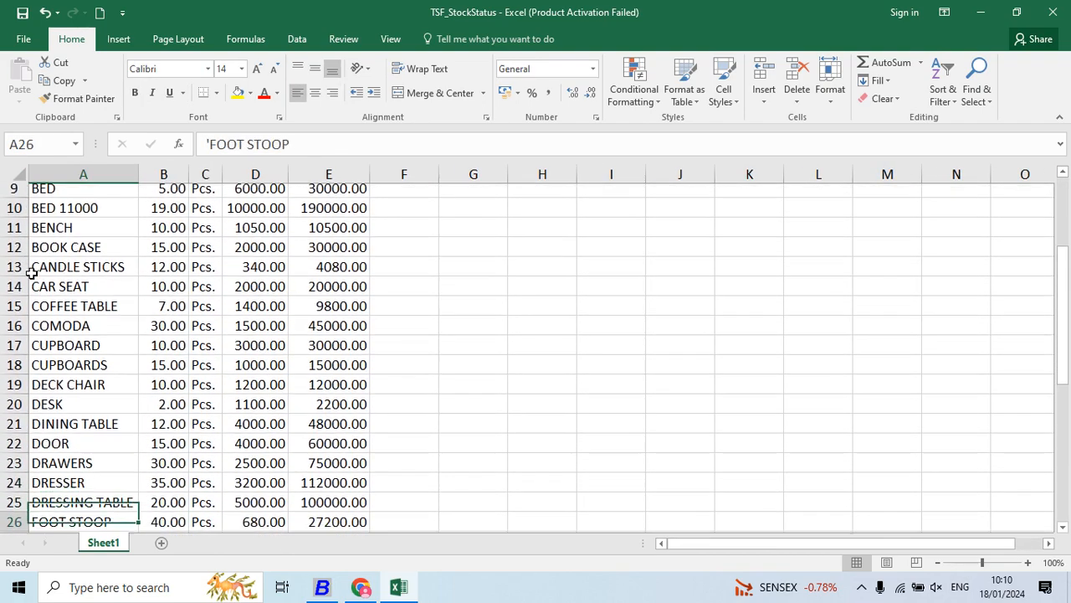
key("Down")
key("Down")
key("Down")
key("Down")
key("Down")
key("Down")
key("Down")
key("Down")
key("Down")
key("Down")
key("Down")
key("Down")
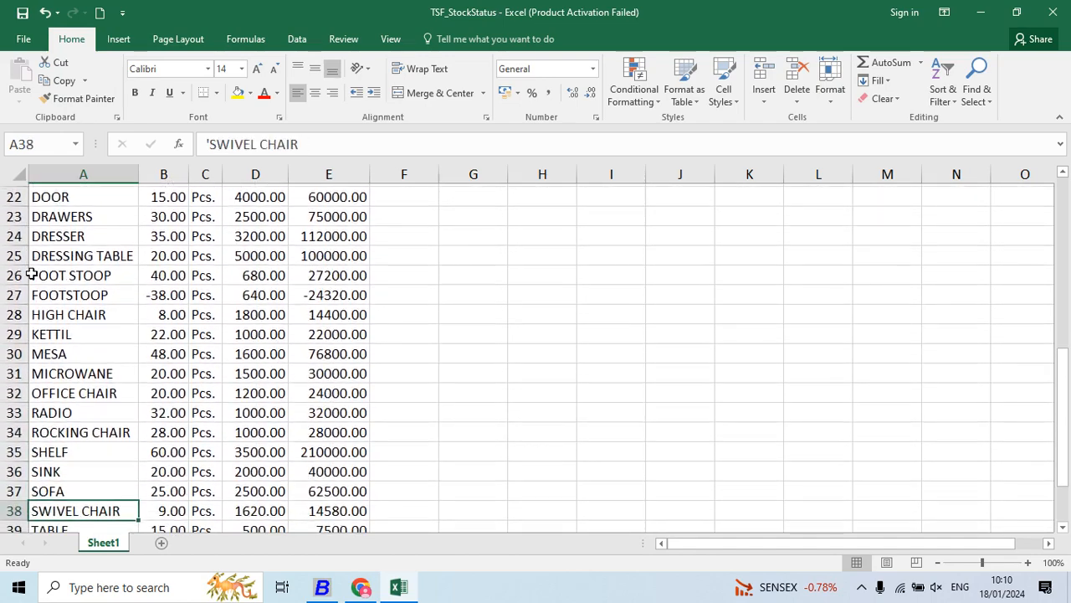
key("Down")
key("Down")
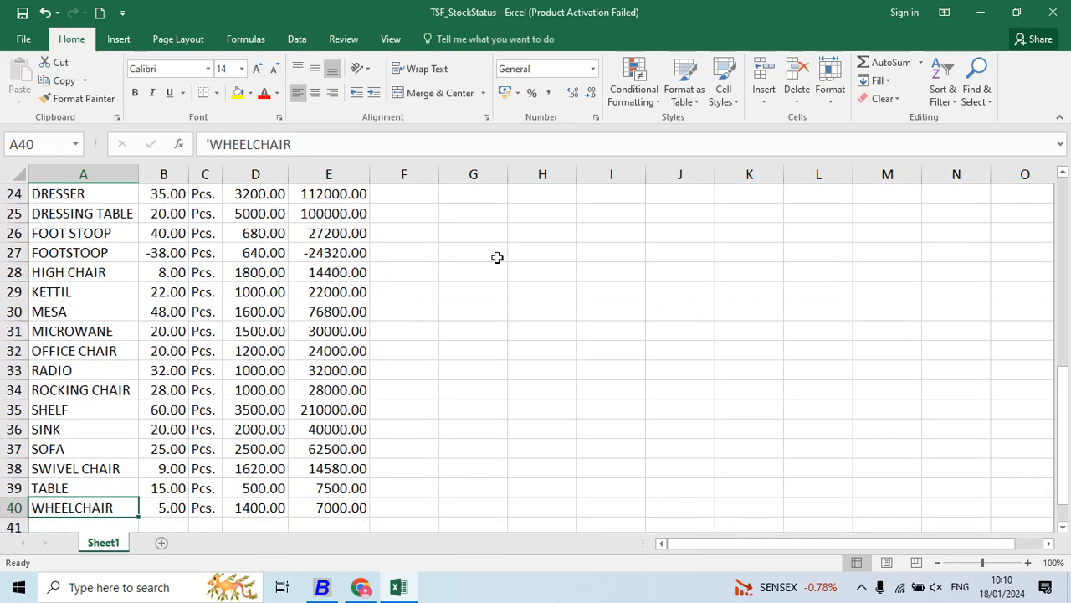
left_click(1053, 12)
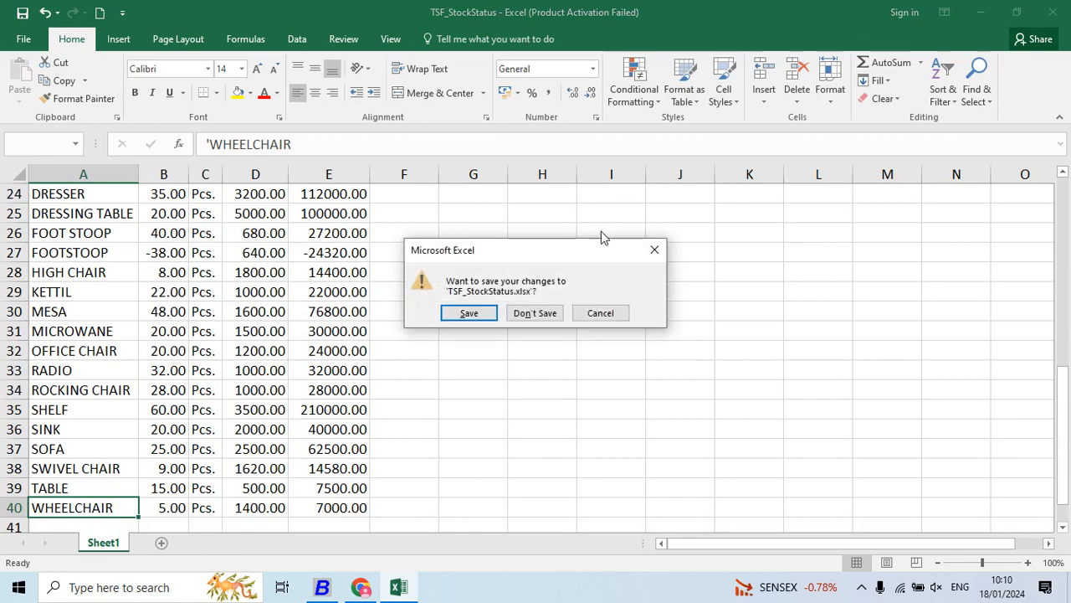
left_click(553, 313)
- Switch to Project 5.pdf in Chrome and read the next questions, starting from Q.4
key("alt+Tab")
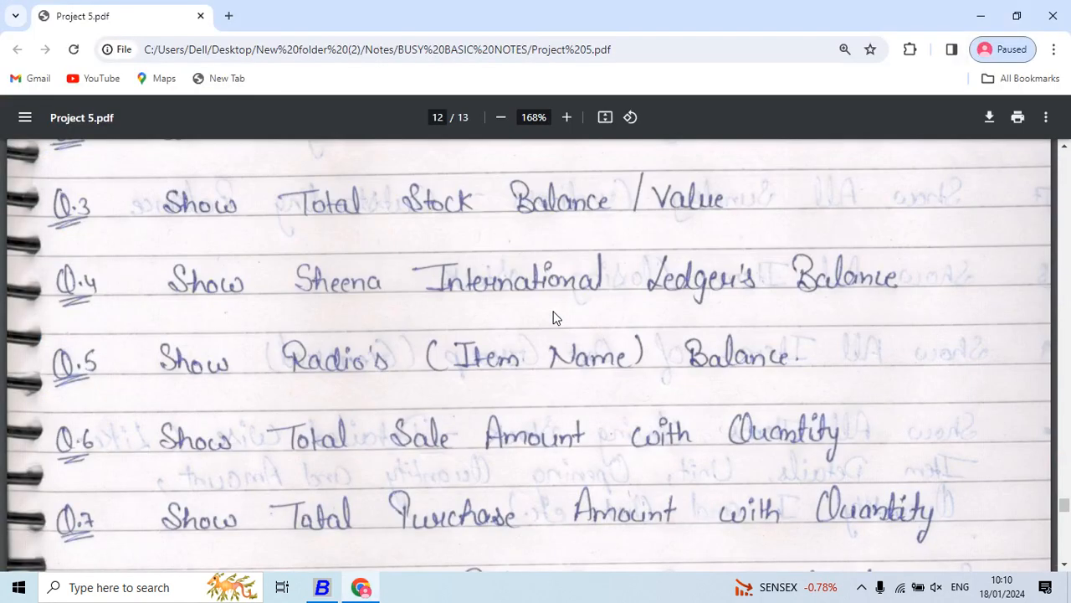
scroll(553, 317, "down", 1)
scroll(552, 317, "down", 1)
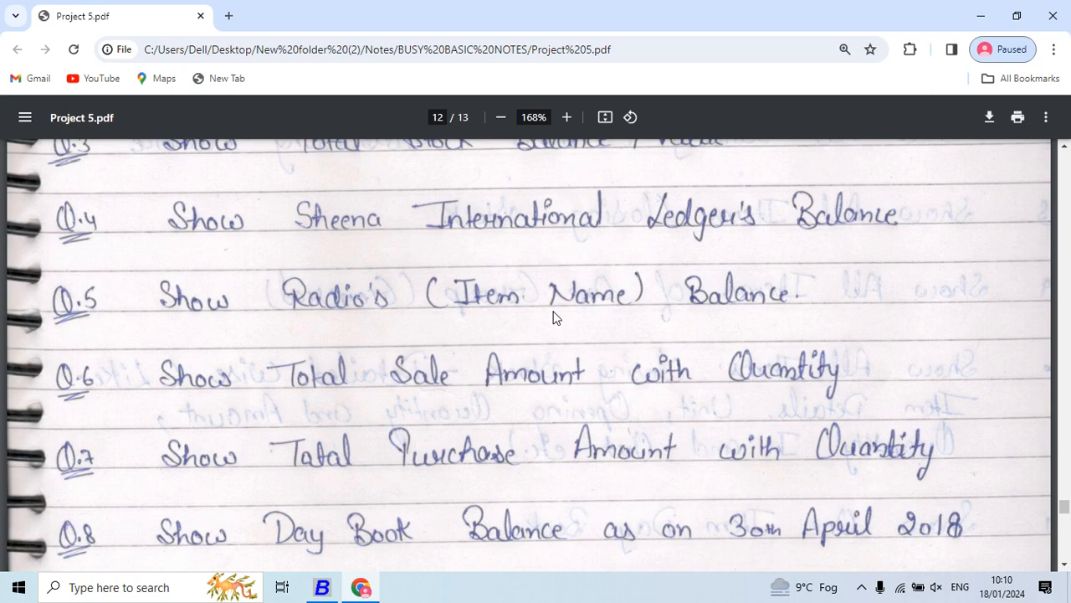
- Switch to Busy and open the account ledger options for SHEENA INTERNATIONAL, from 01-04-2018 to 31-03-2019
key("alt+Tab")
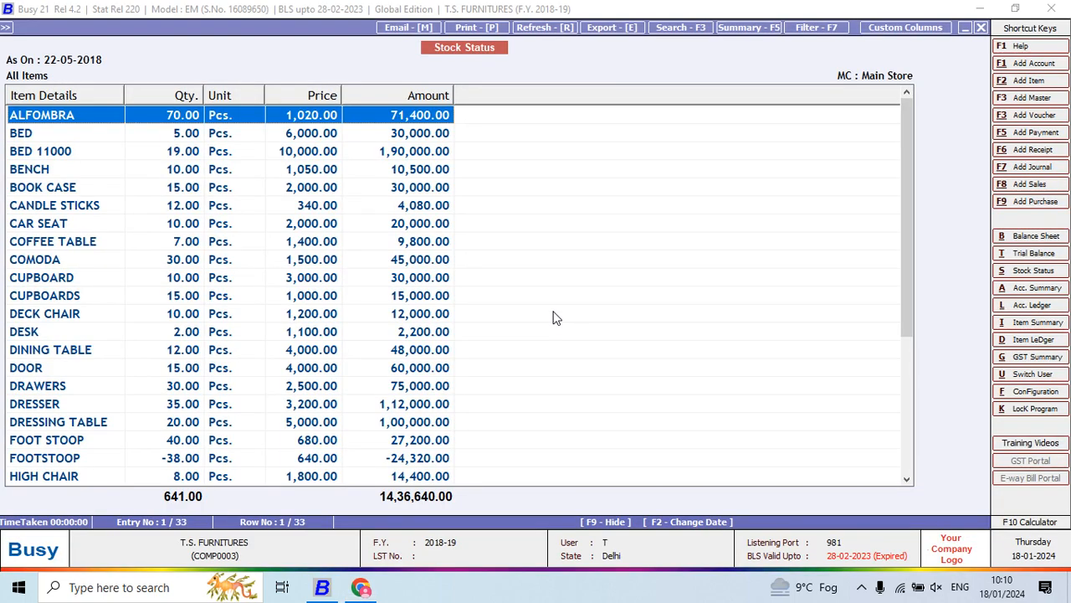
key("alt+l")
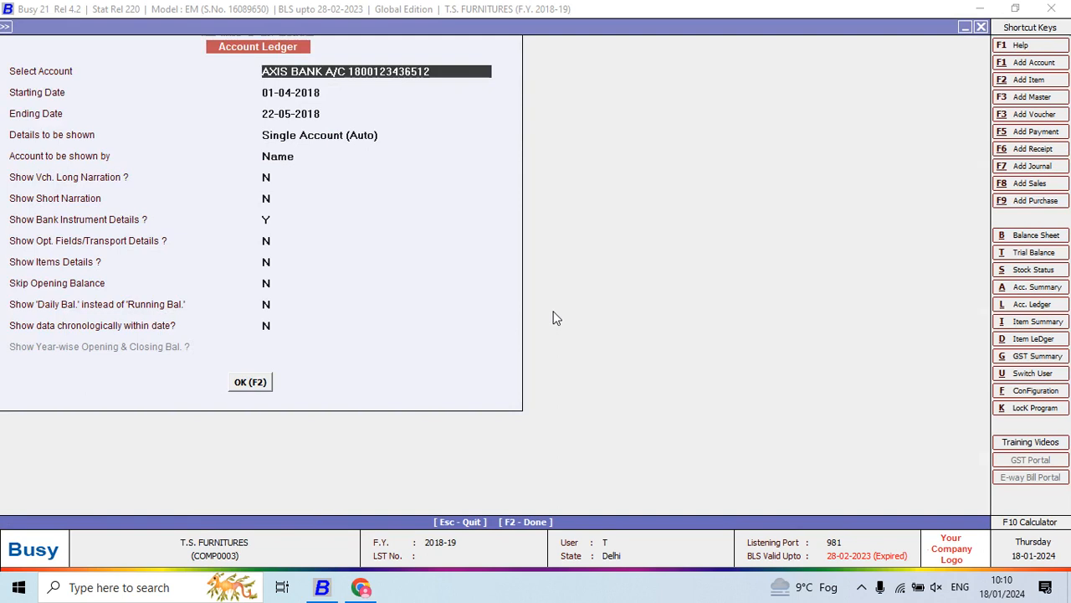
type("SHEE")
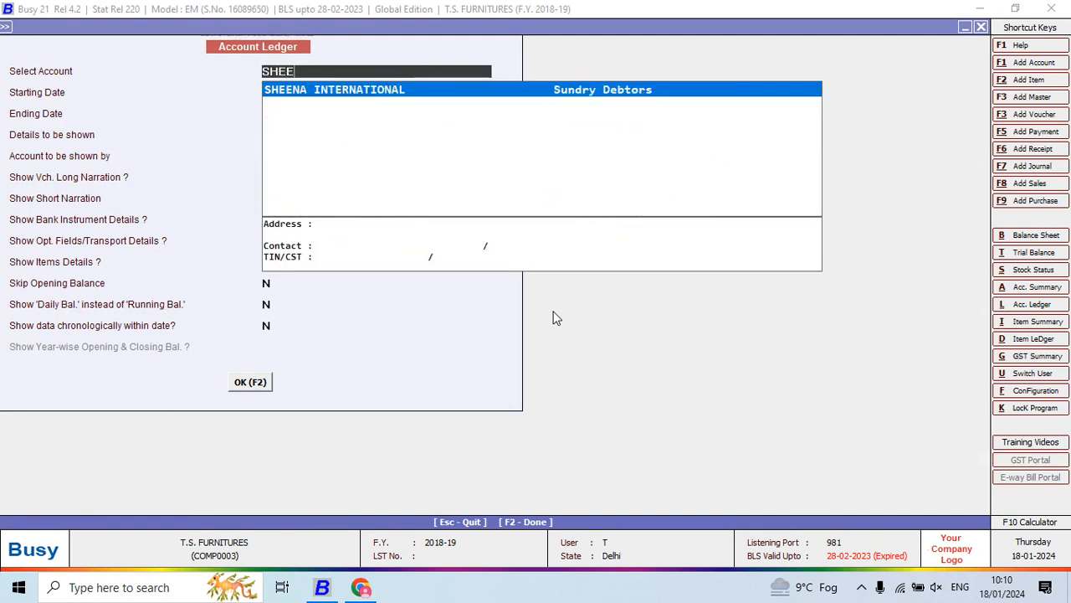
key("Return")
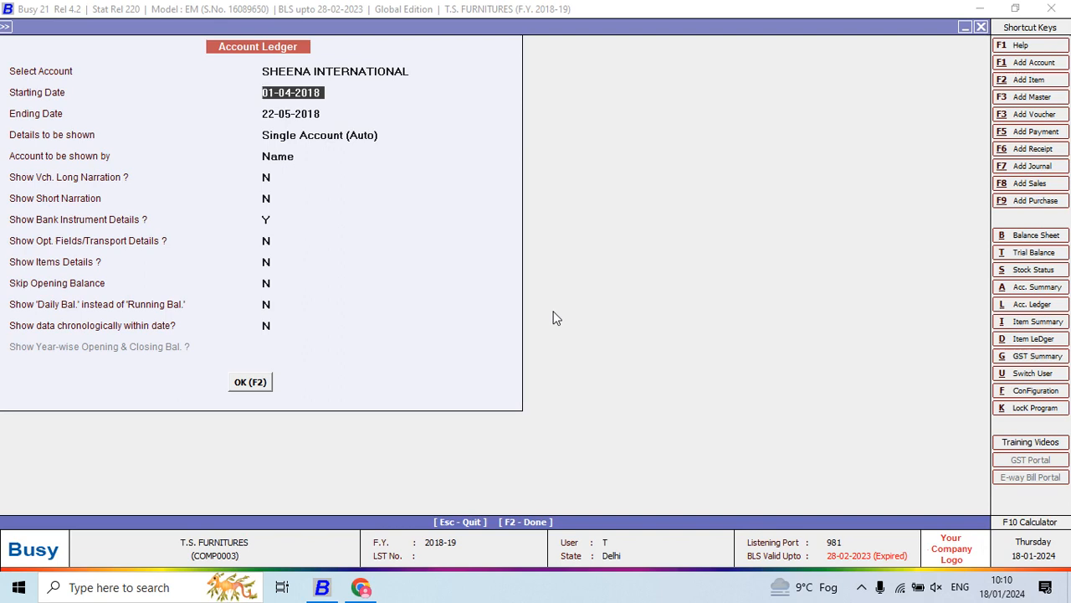
key("Return")
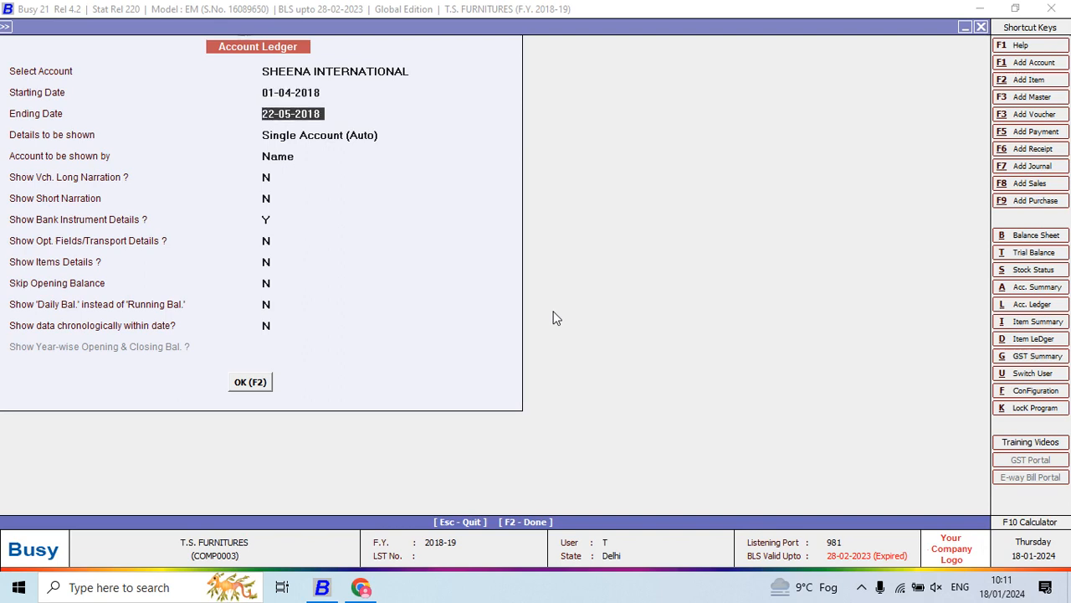
type("31-3")
key("Return")
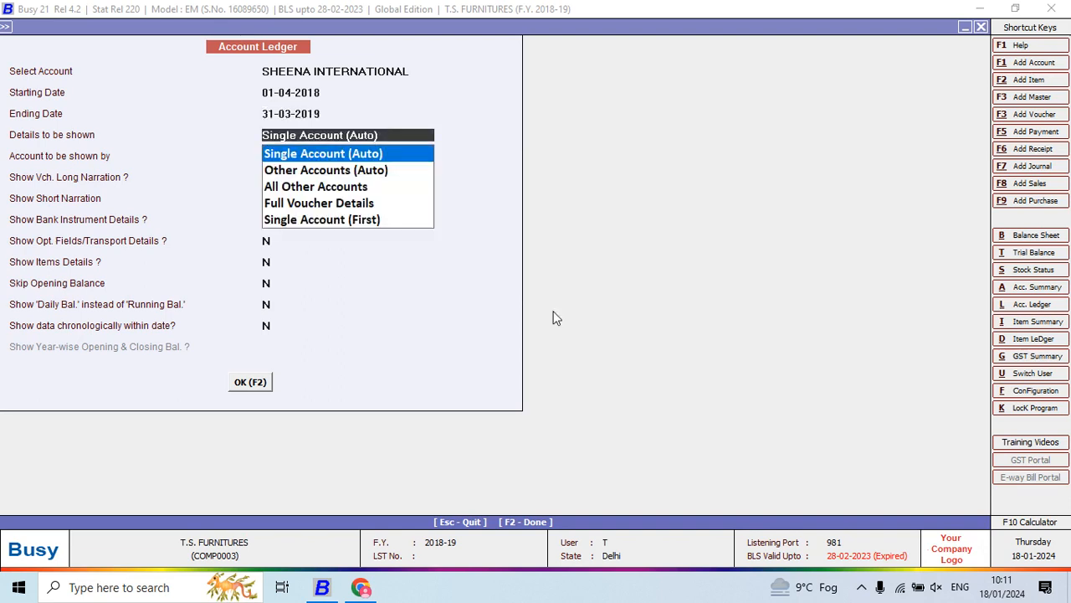
- Keep the Single Account (Auto) details and the remaining default ledger options, without item details, and generate the ledger
key("Return")
key("Return")
key("Return")
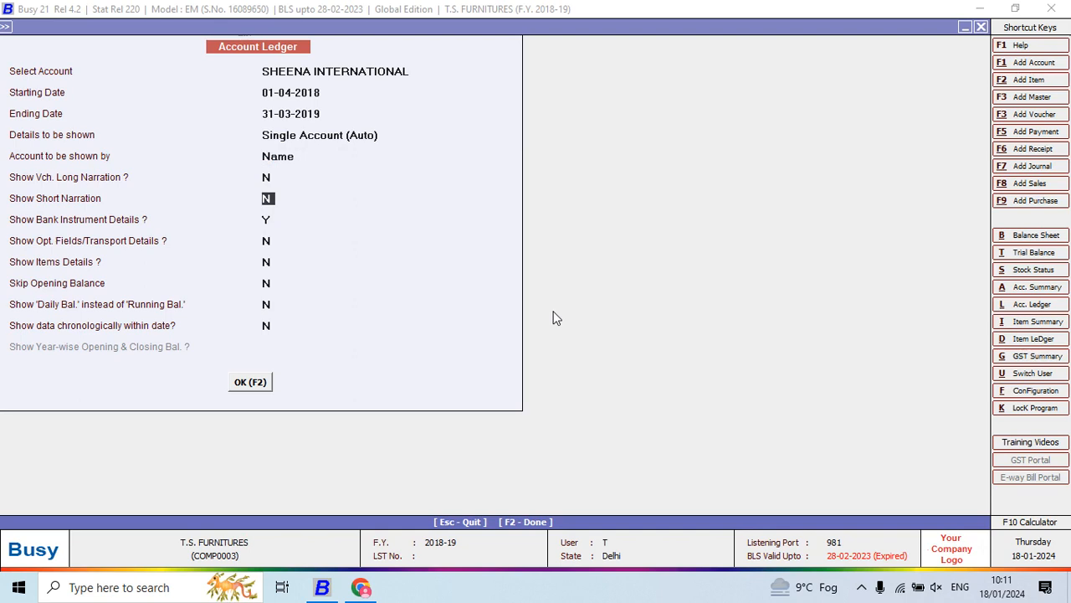
key("Return")
key("Return")
key("Return")
type("yn")
key("F2")
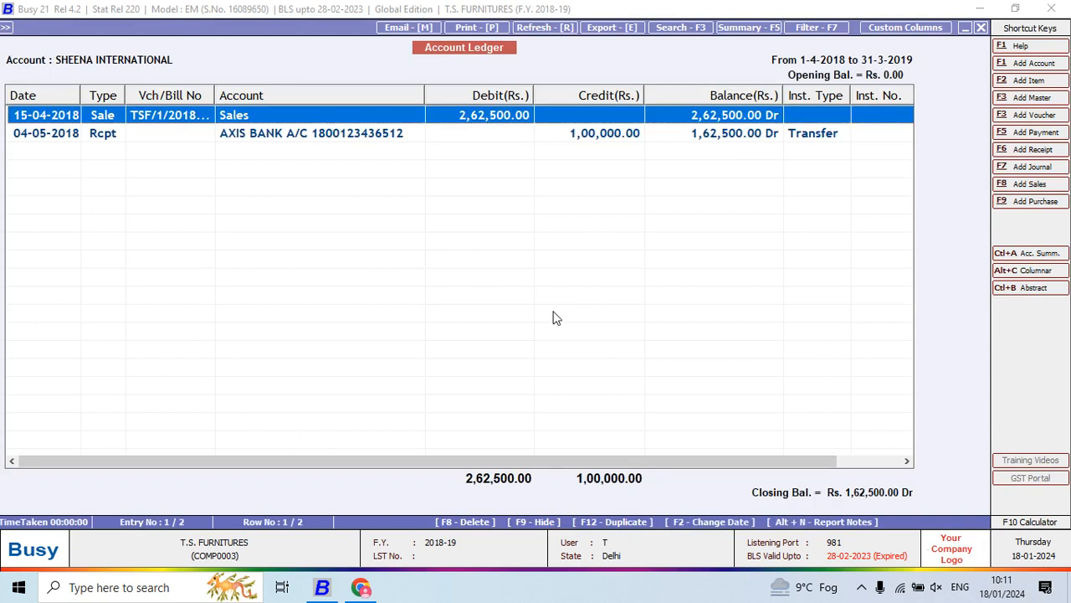
- Review the sale and receipt entries and the closing balance in the ledger, narrowing the Account column slightly
key("Down")
key("Up")
key("Down")
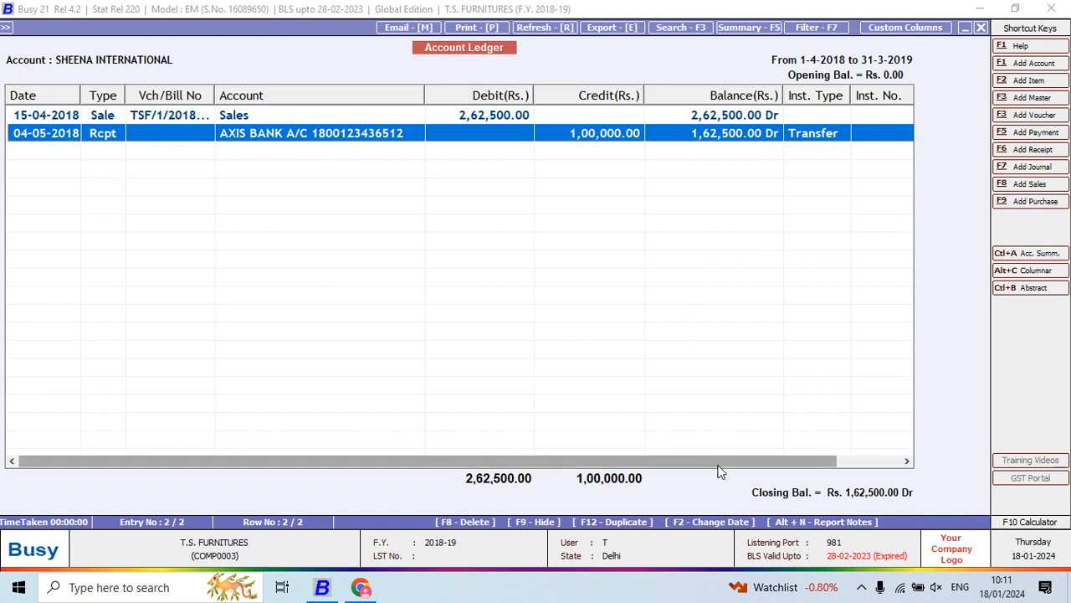
left_click_drag(717, 461, 624, 459)
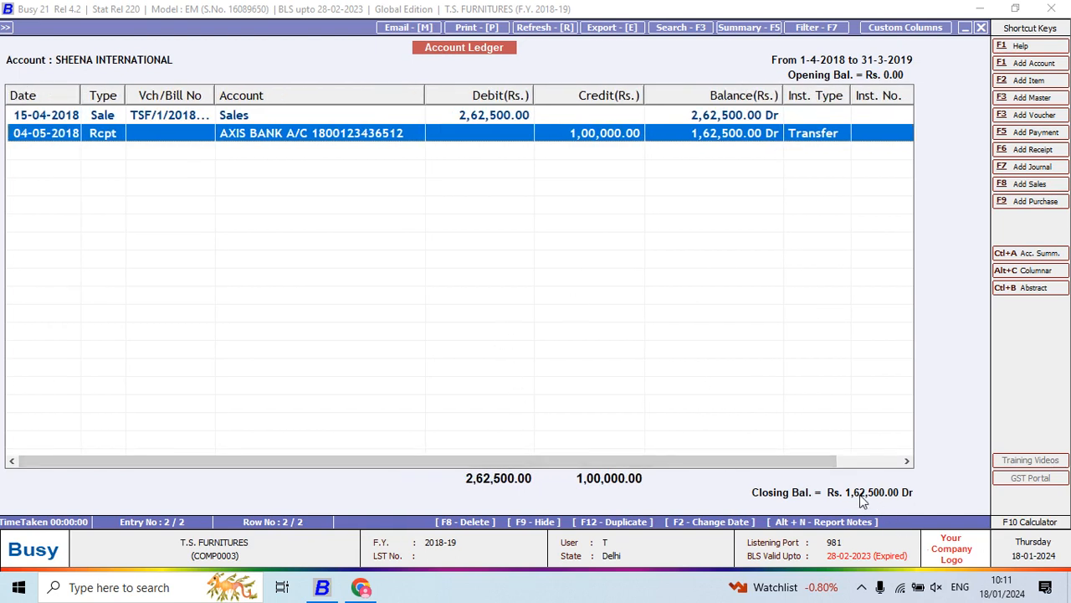
left_click_drag(788, 461, 606, 446)
left_click_drag(423, 98, 414, 108)
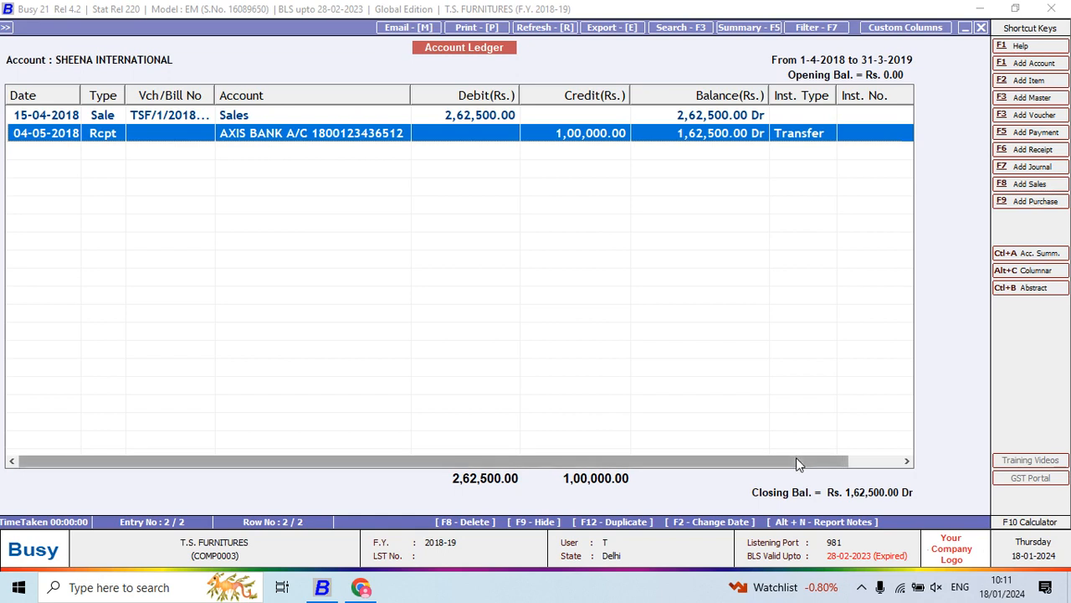
left_click_drag(800, 461, 251, 389)
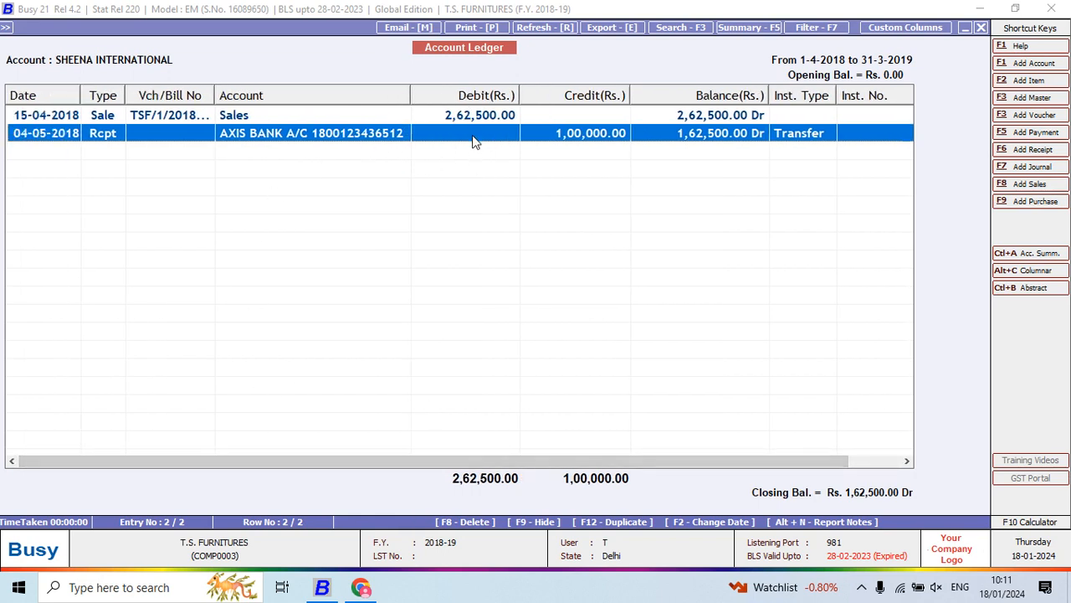
- Return to the ledger options, set Show Items Details to Y and regenerate the SHEENA INTERNATIONAL ledger
key("Escape")
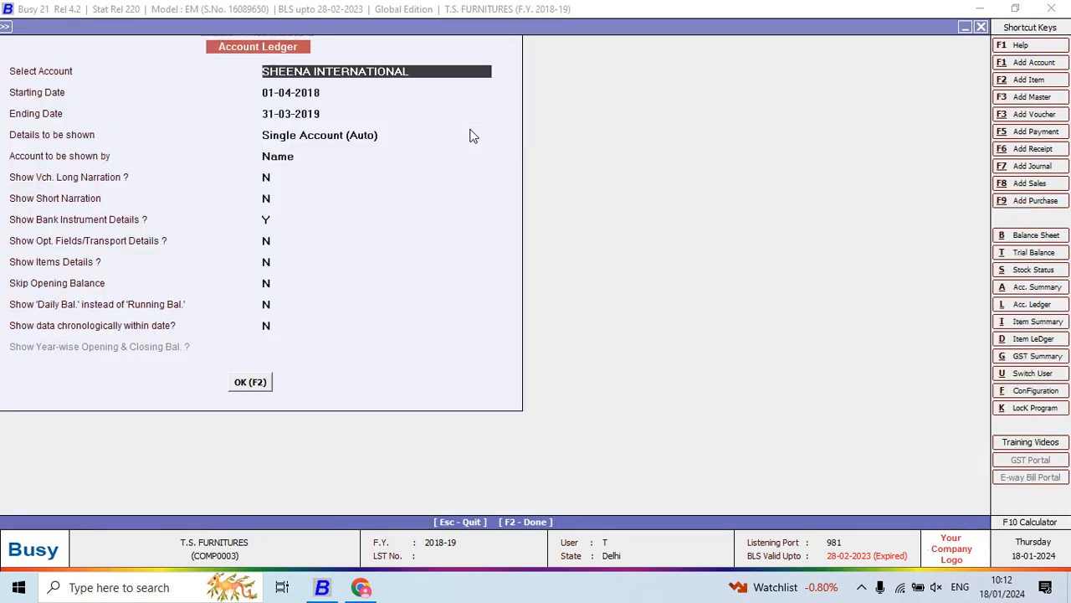
key("Return")
key("Return")
key("Return")
key("Return")
key("Return")
key("Return")
key("Return")
key("Return")
key("Return")
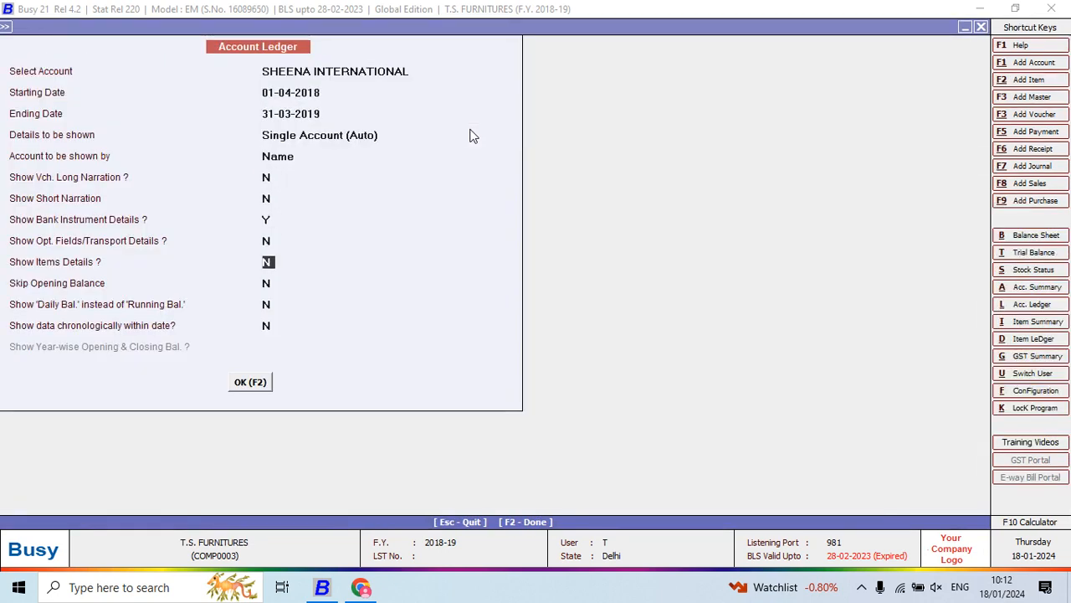
type("y")
key("F2")
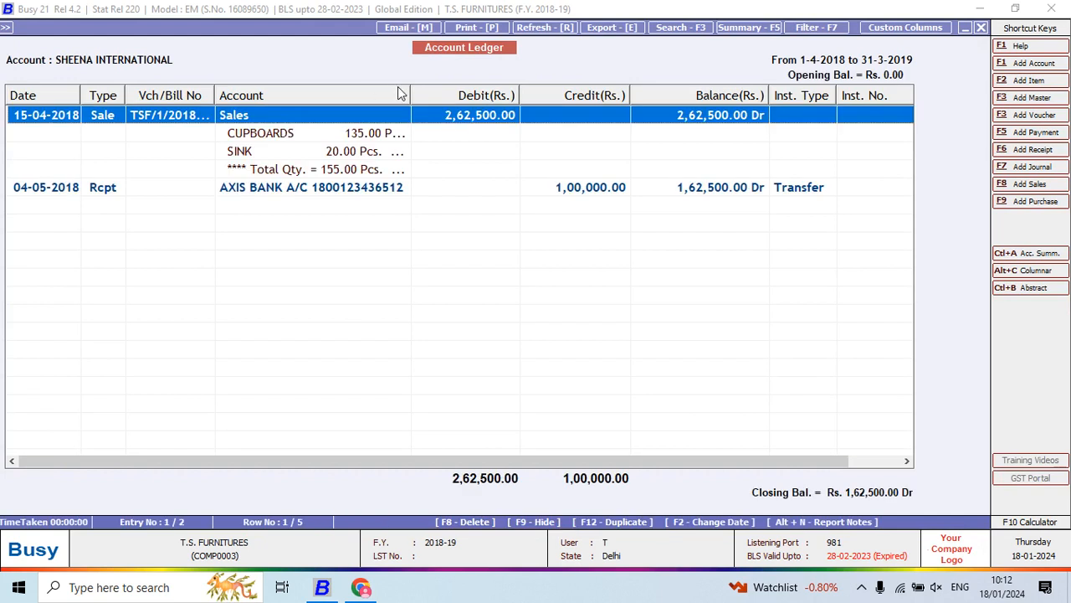
- Widen the Account column and examine the CUPBOARDS and SINK item lines and the quantity total under the sale entry
left_click_drag(412, 95, 571, 66)
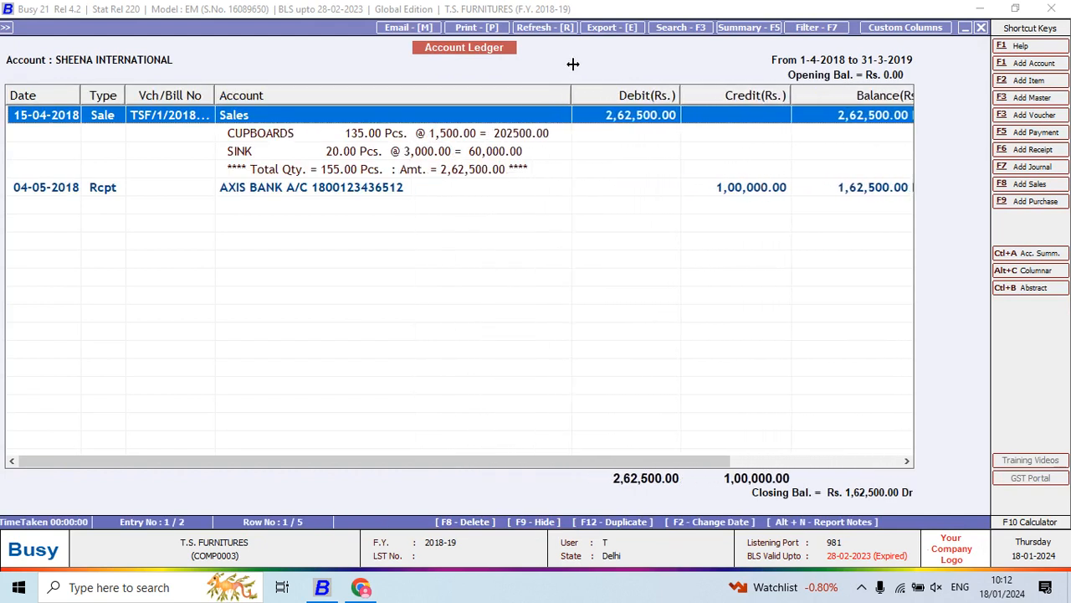
left_click(304, 138)
left_click(297, 157)
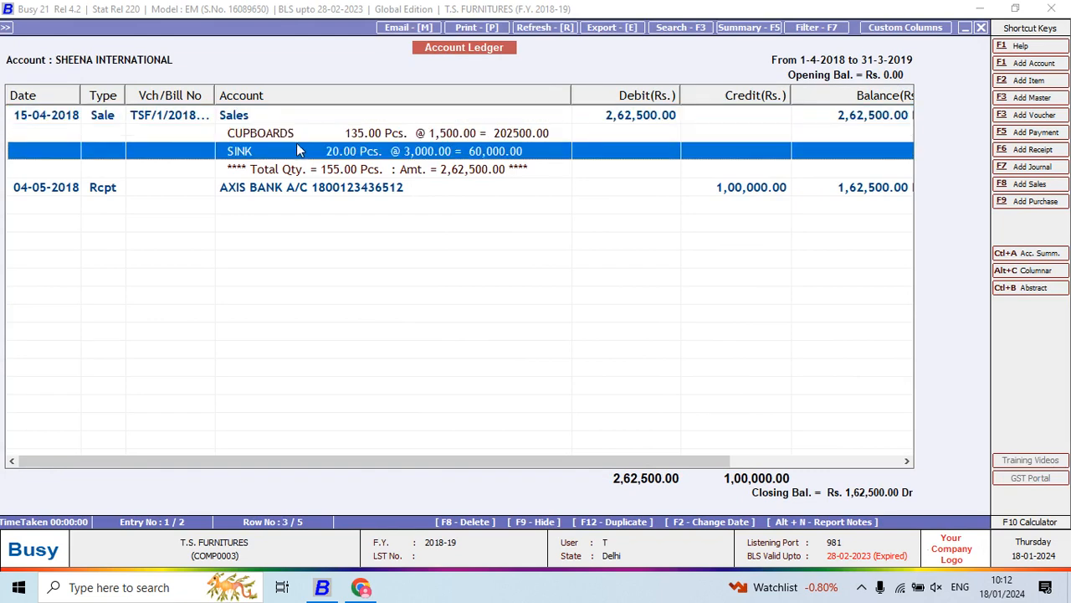
left_click(299, 134)
left_click(297, 154)
left_click(306, 137)
left_click(307, 154)
left_click(311, 134)
left_click(313, 152)
left_click(313, 133)
left_click(318, 155)
left_click(355, 136)
left_click(335, 154)
left_click(341, 171)
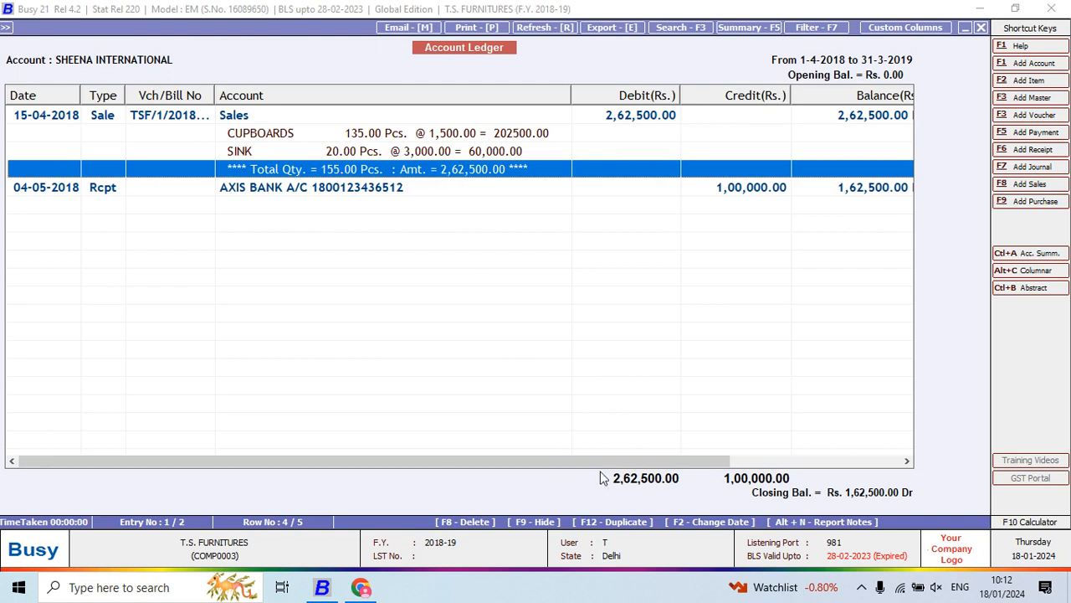
left_click_drag(604, 462, 1, 335)
- Start exporting the ledger report with PDF as the data format
key("alt+e")
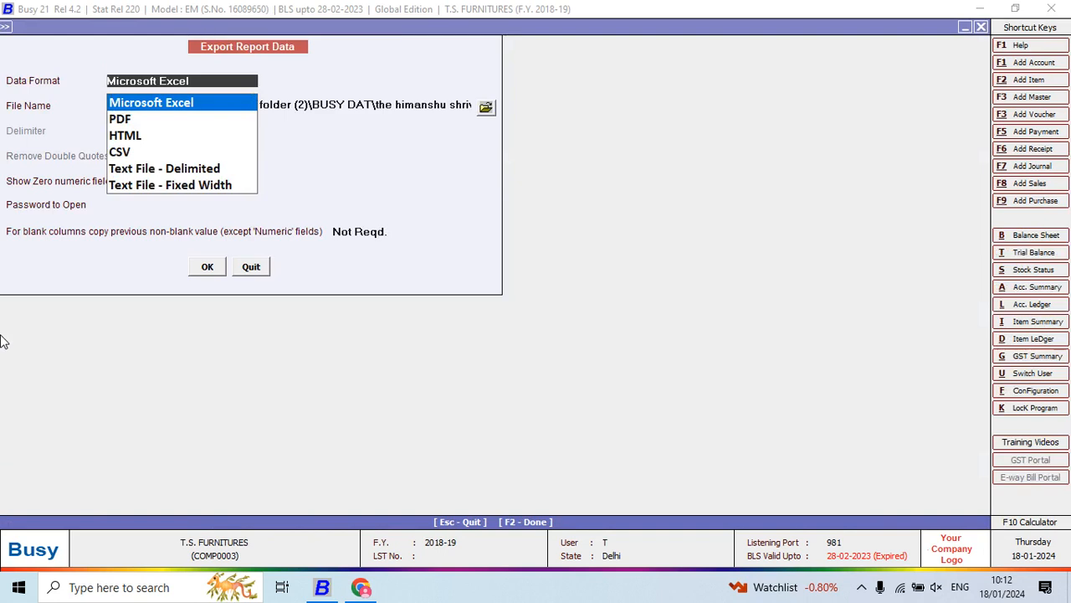
key("Down")
key("Return")
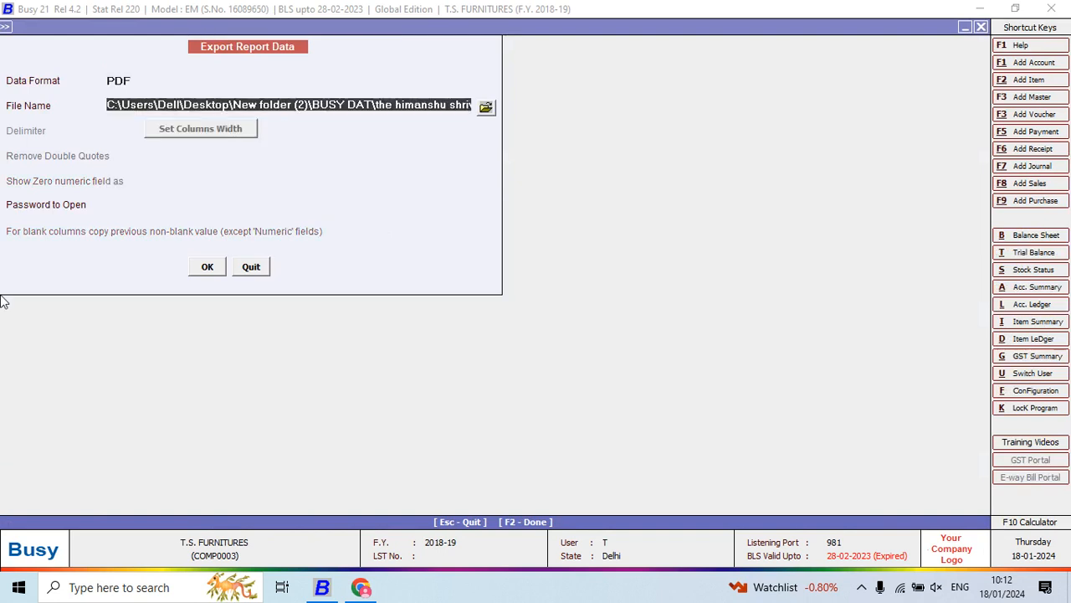
- Set the export destination to folder 5 in Desktop\New folder (2)\project Qn & Ans and export the ledger
left_click(484, 106)
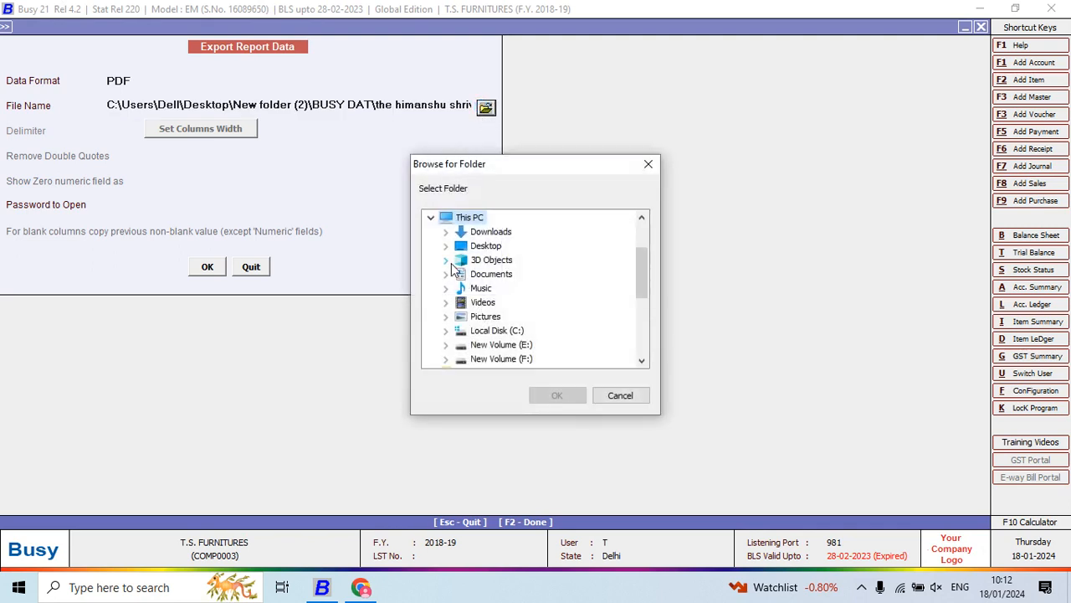
left_click(447, 246)
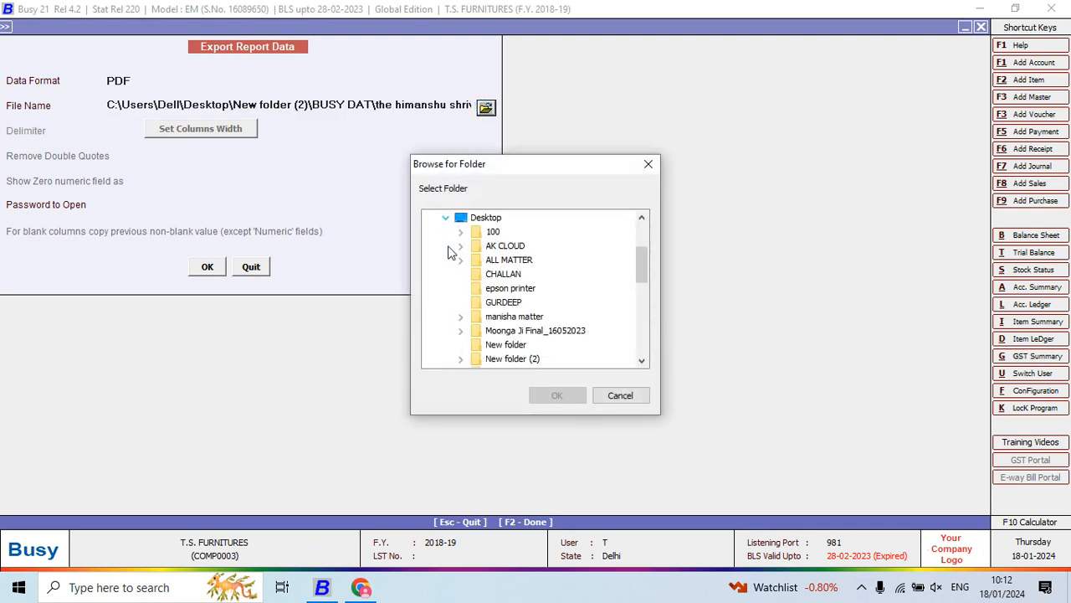
left_click(459, 359)
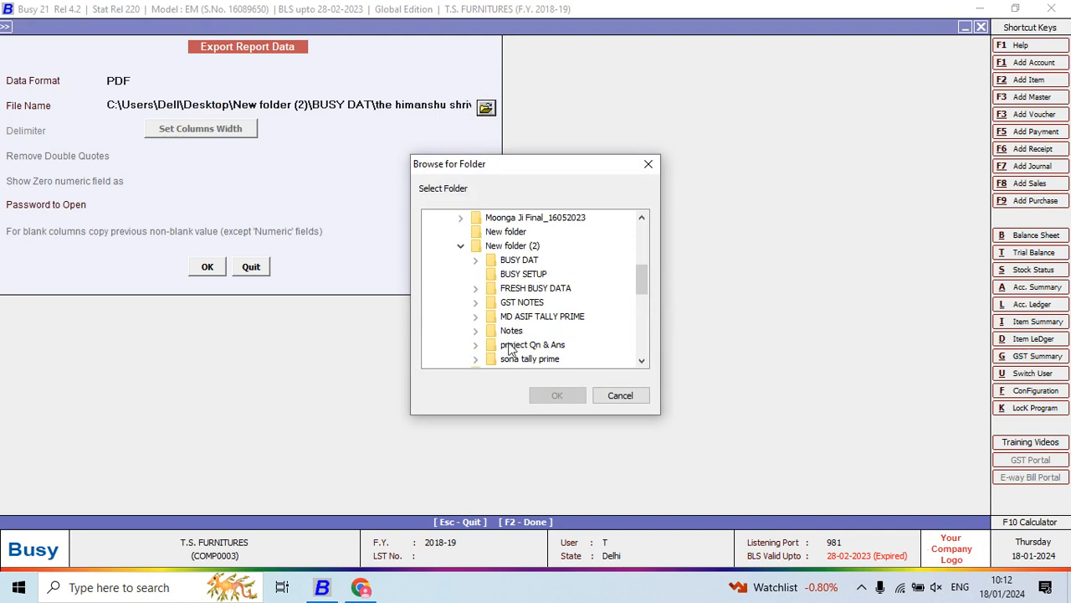
left_click(476, 260)
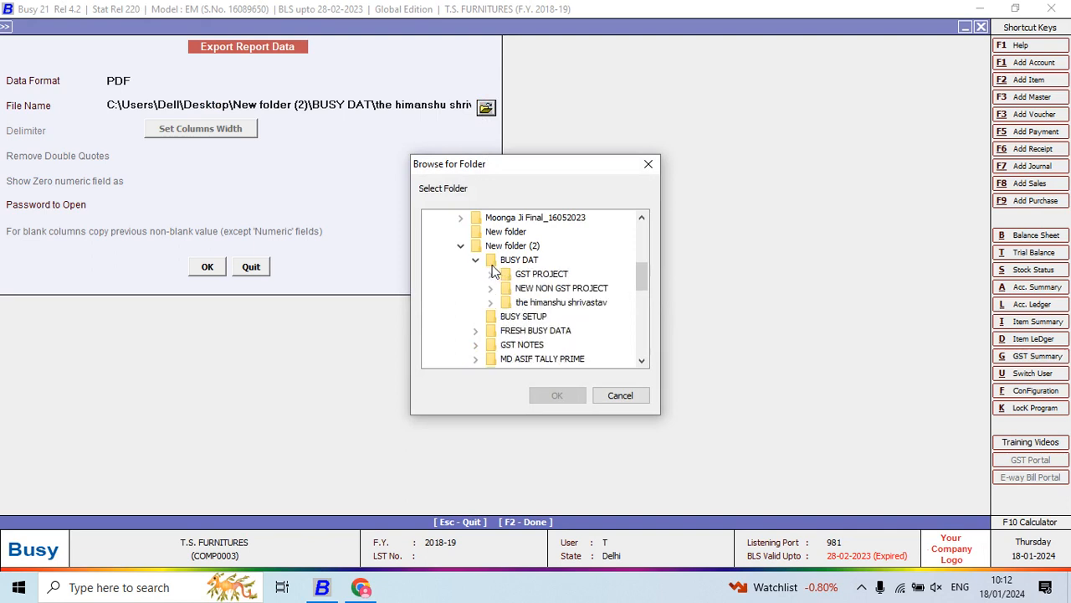
left_click(476, 262)
left_click(476, 344)
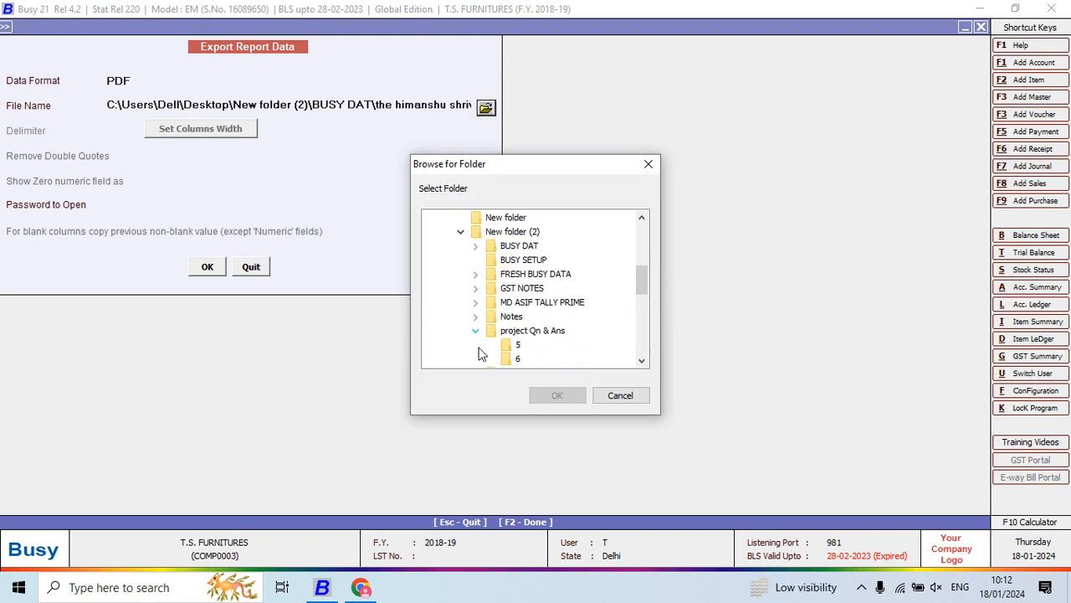
left_click(515, 345)
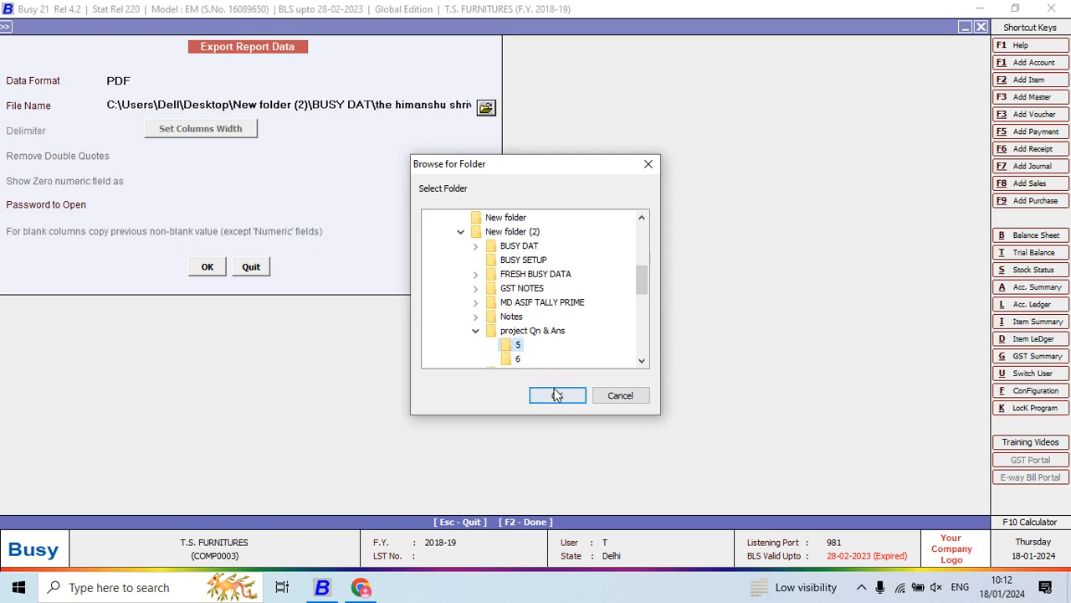
left_click(557, 395)
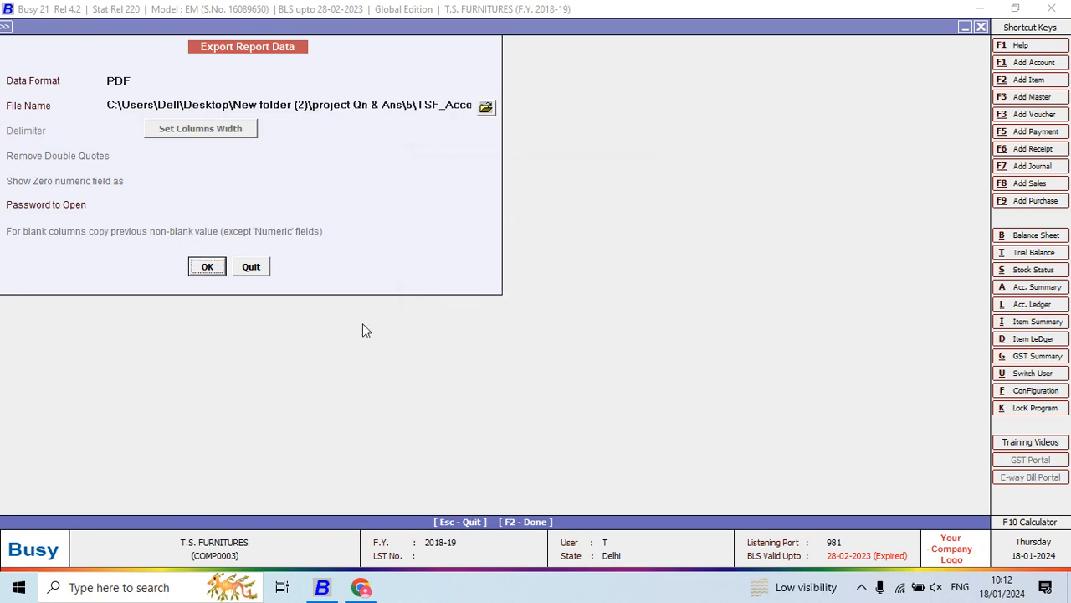
left_click(210, 268)
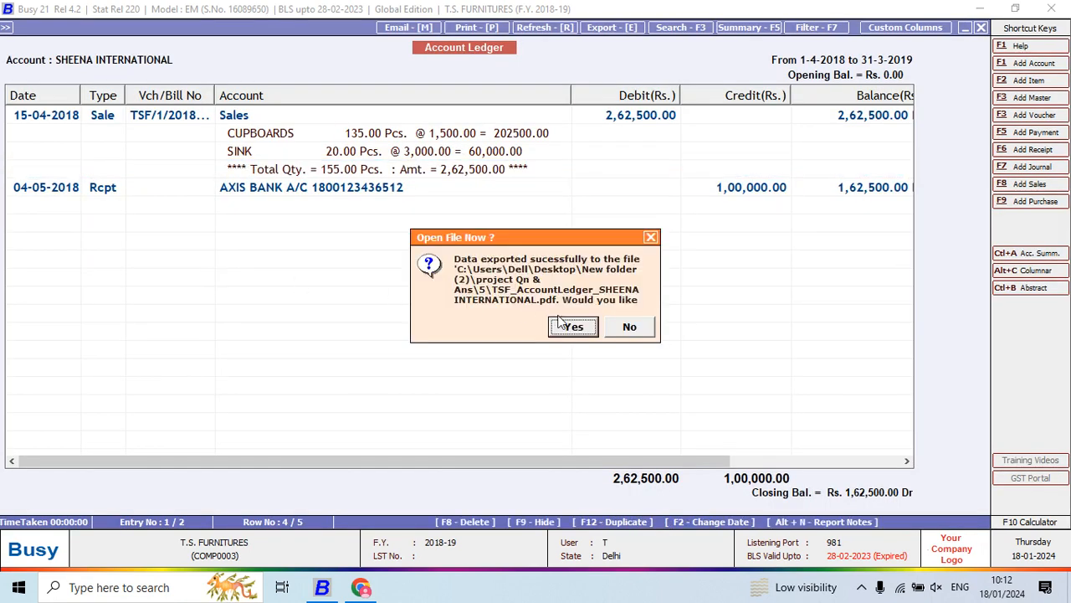
- Open the exported TSF_AccountLedger PDF in Acrobat, zoom in to review the ledger page, and close the file
left_click(578, 328)
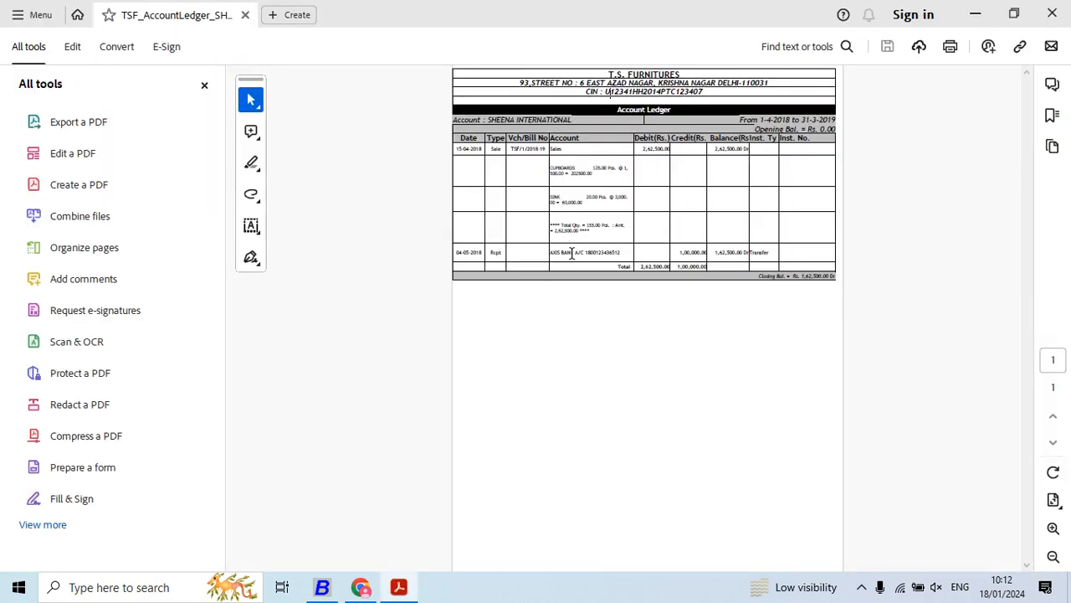
scroll(571, 251, "up", 1)
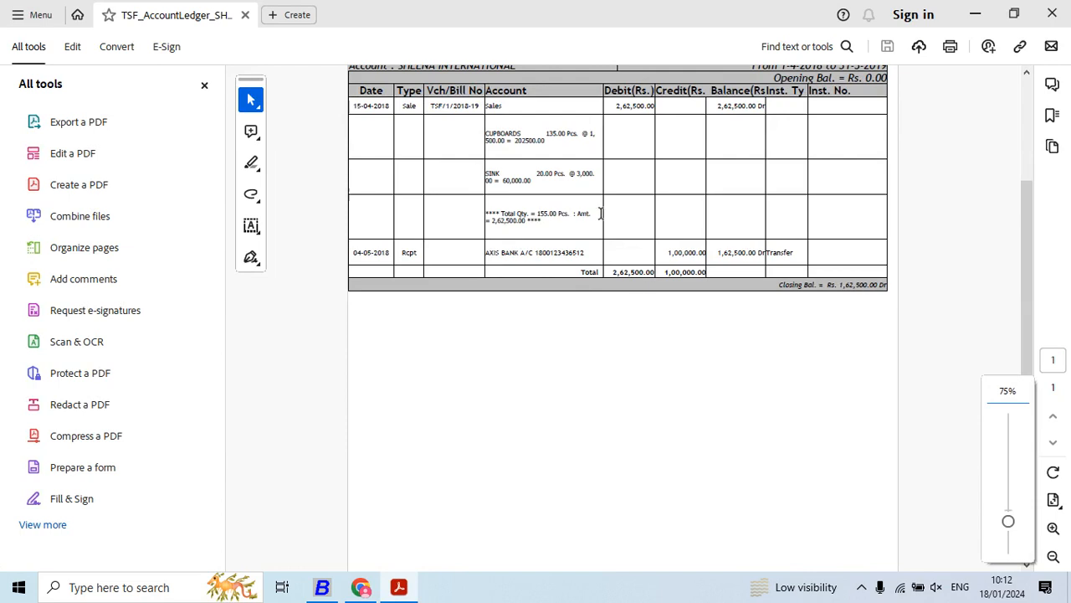
scroll(601, 213, "up", 1)
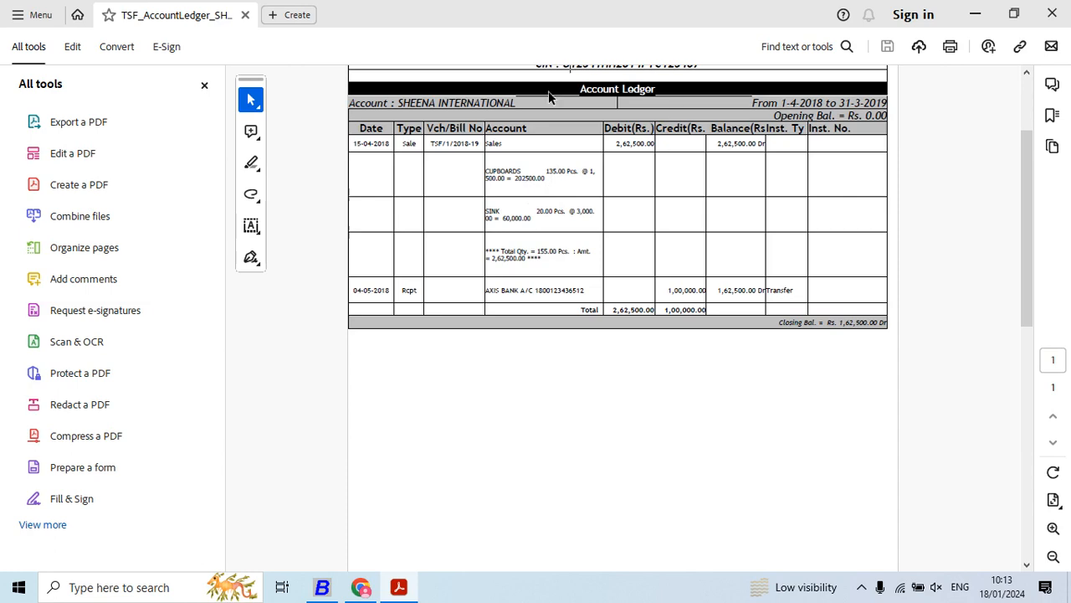
left_click(1052, 14)
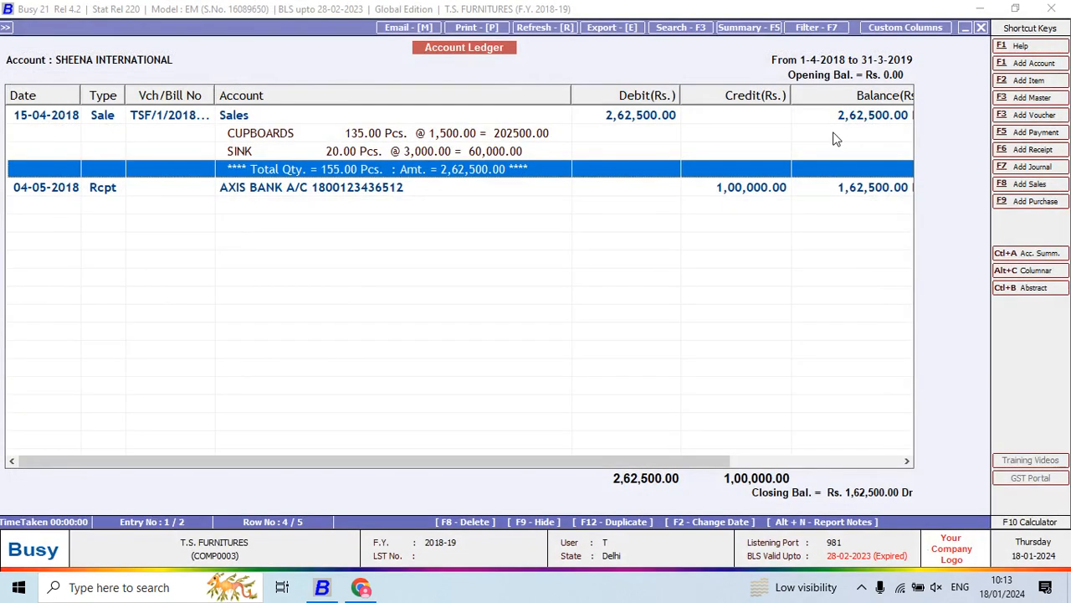
- Switch to Project 5.pdf in Chrome and read Q.5 about the Radio item balance
key("alt+Tab")
scroll(610, 330, "up", 5)
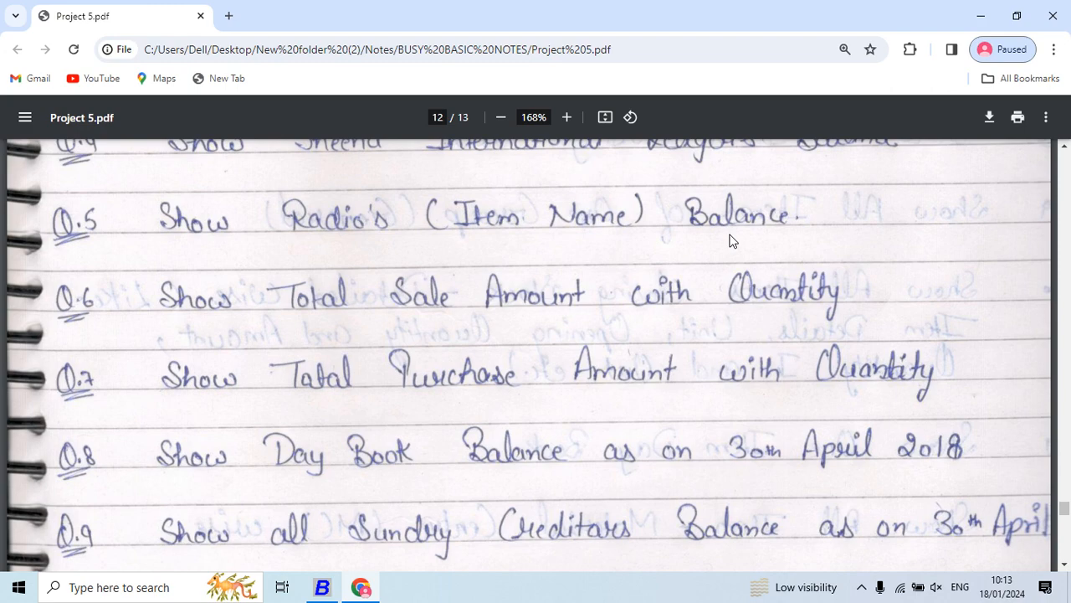
- Switch back to Busy and close the open account ledger and stock status reports, returning to the Display menu
key("alt+Tab")
key("Escape")
key("Escape")
key("Escape")
key("Escape")
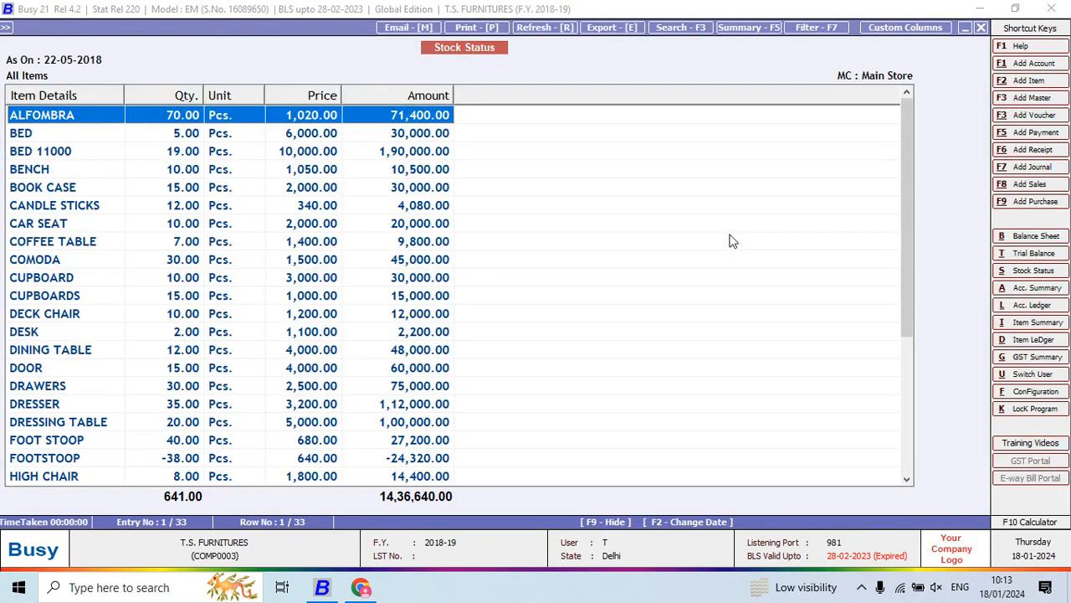
key("Return")
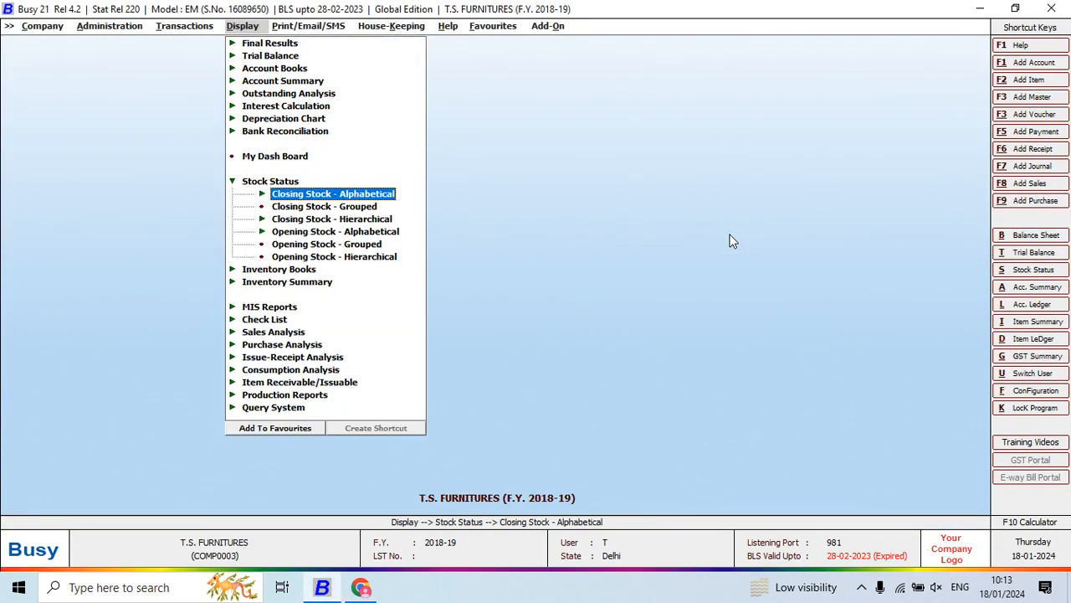
- Display the balances-only alphabetical closing stock for all items, look up the RADIO row, and close the report
key("Return")
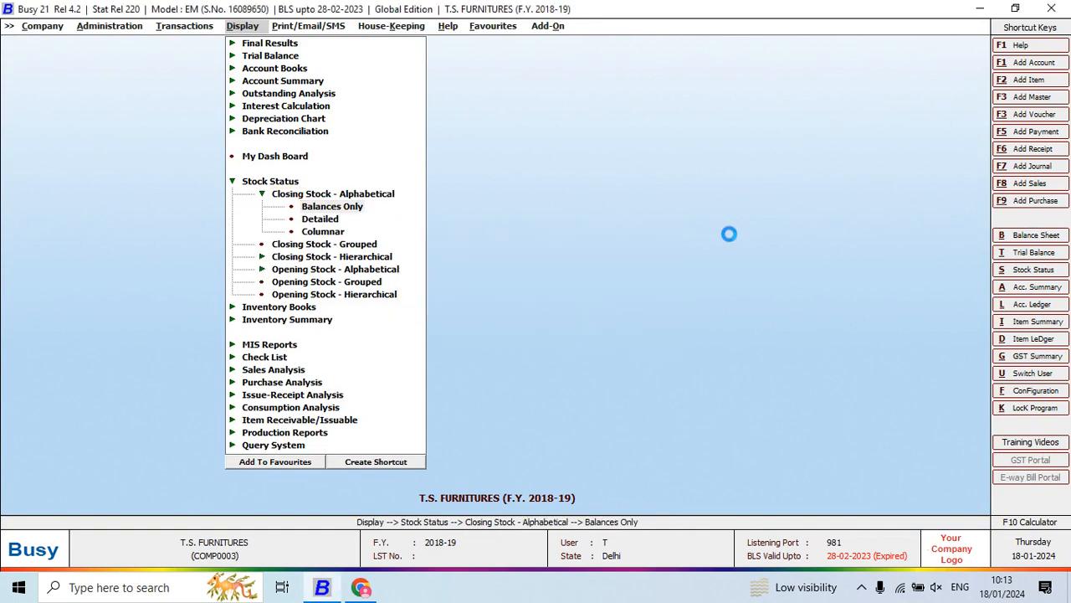
key("Return")
key("Return")
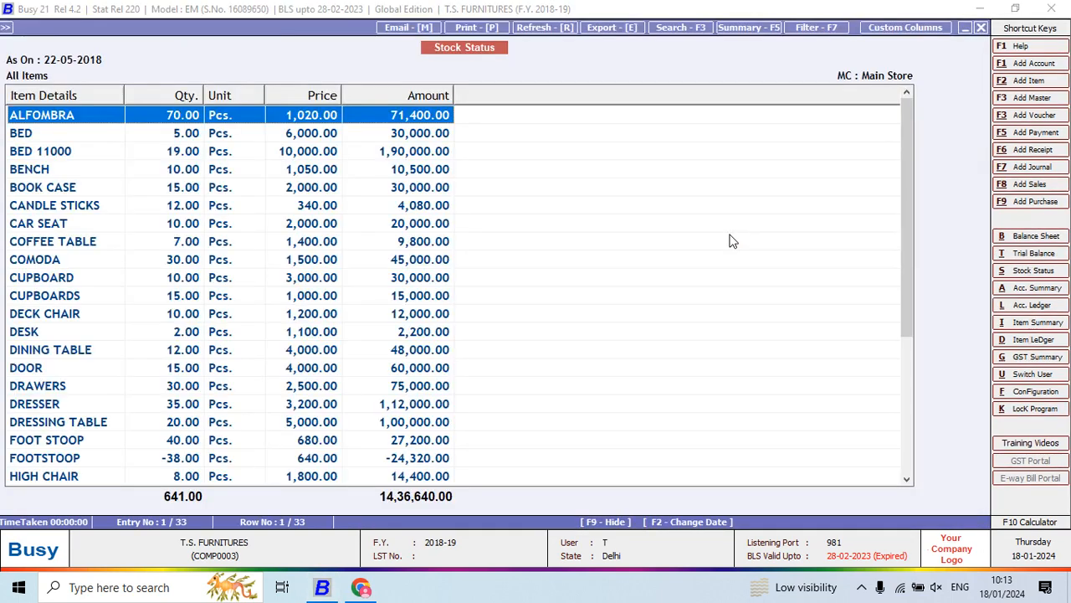
key("Down")
key("Down")
key("Down")
key("Down")
key("Down")
key("Down")
key("Down")
key("Down")
key("Down")
key("Down")
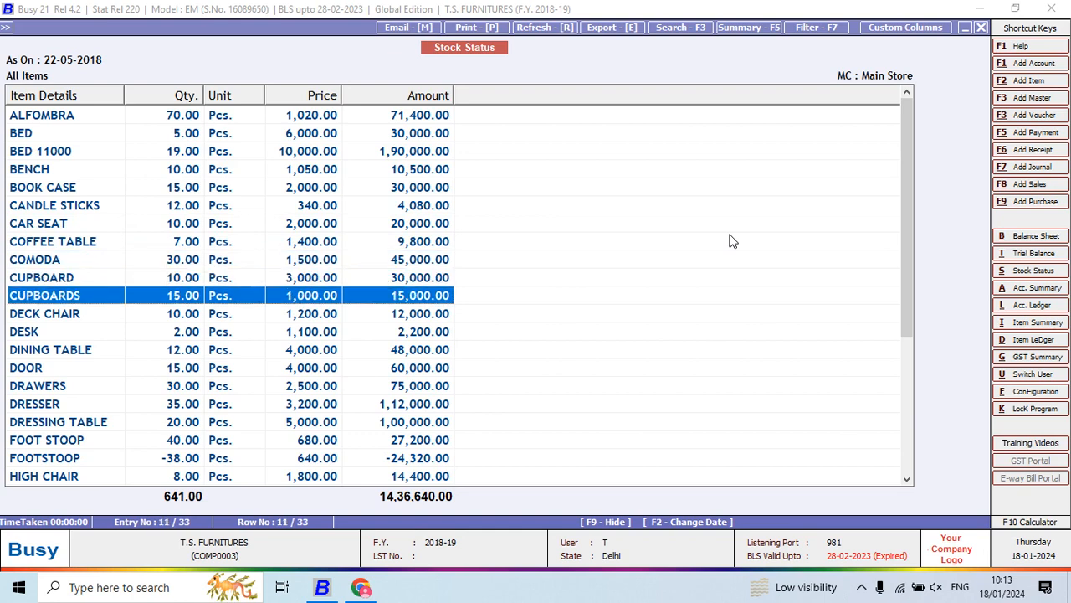
key("Down")
key("Down")
key("Down")
key("Down")
key("Down")
key("Down")
key("Down")
key("Down")
key("Down")
key("Down")
key("Down")
key("Down")
key("Down")
key("Down")
key("Down")
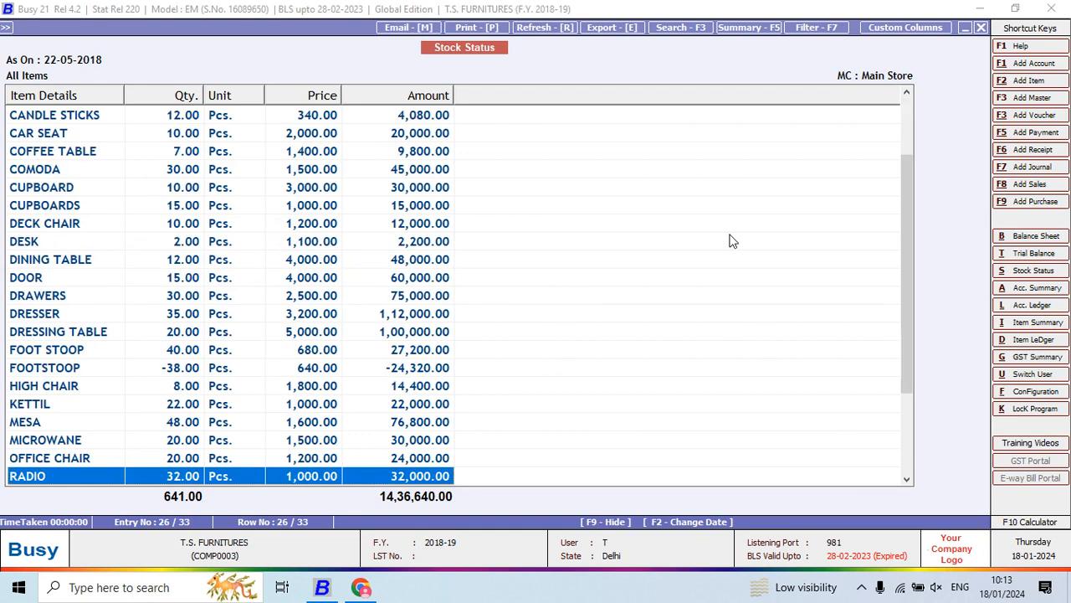
key("Escape")
key("Escape")
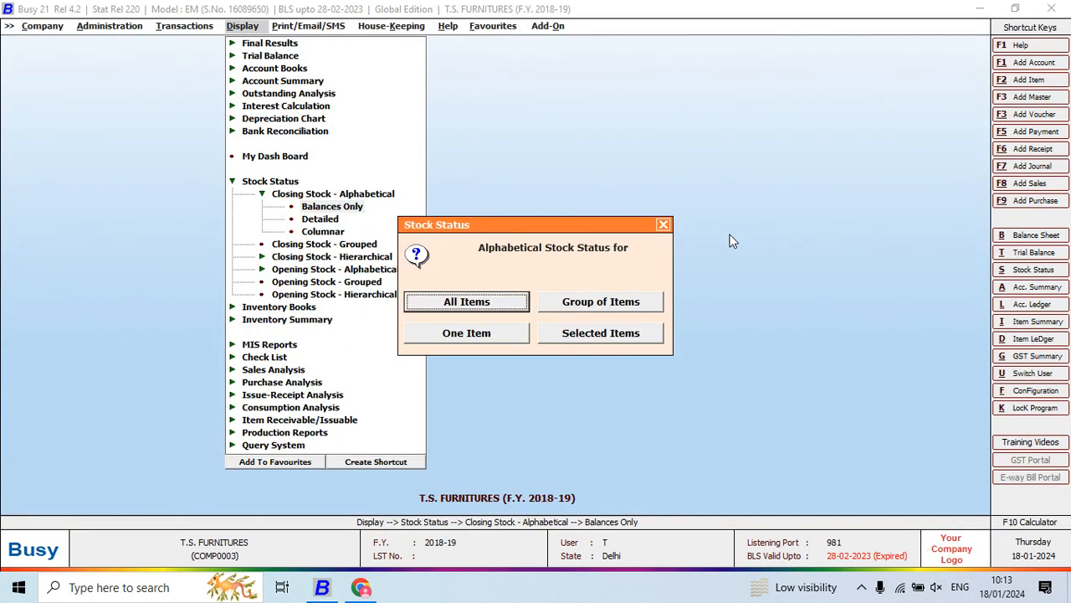
key("Escape")
- Display the balances-only alphabetical closing stock for the single item RADIO, check its balance, and close the report
key("Return")
key("Tab")
key("Tab")
key("Return")
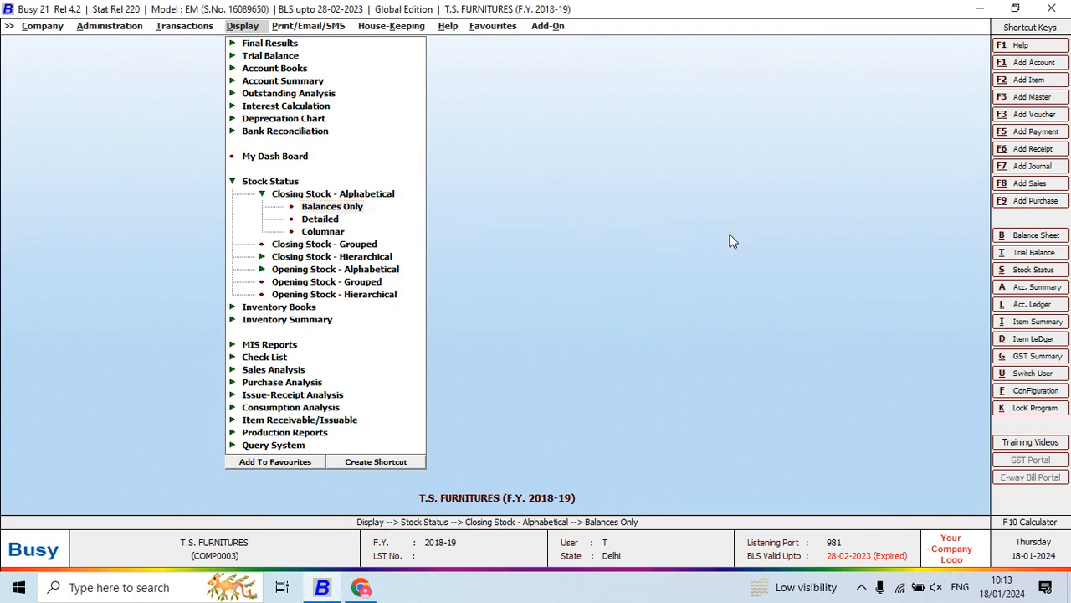
type("RA")
key("Return")
key("F2")
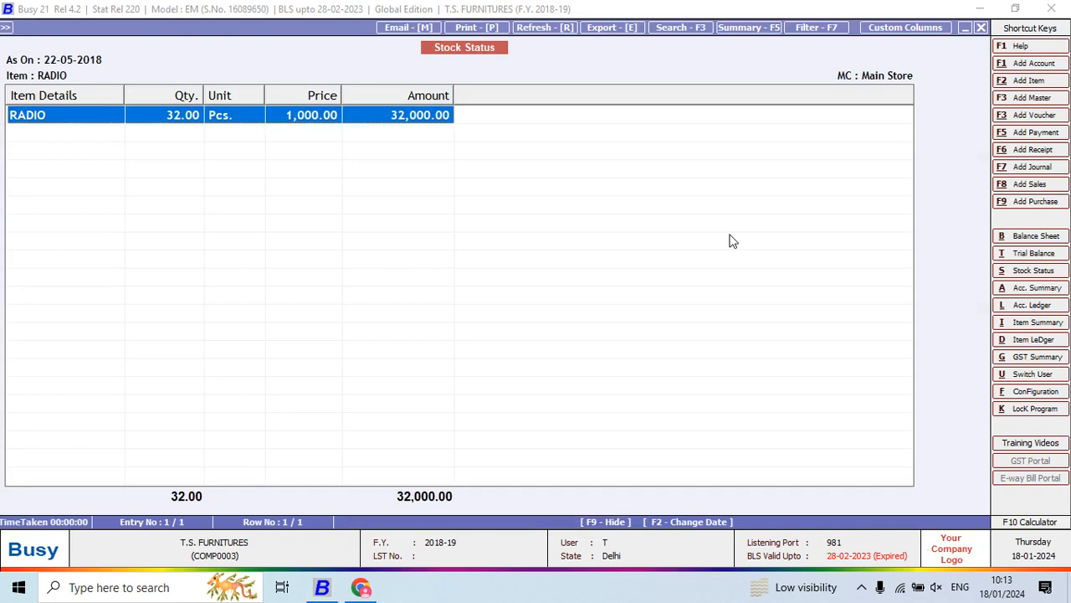
key("Escape")
key("Escape")
key("Escape")
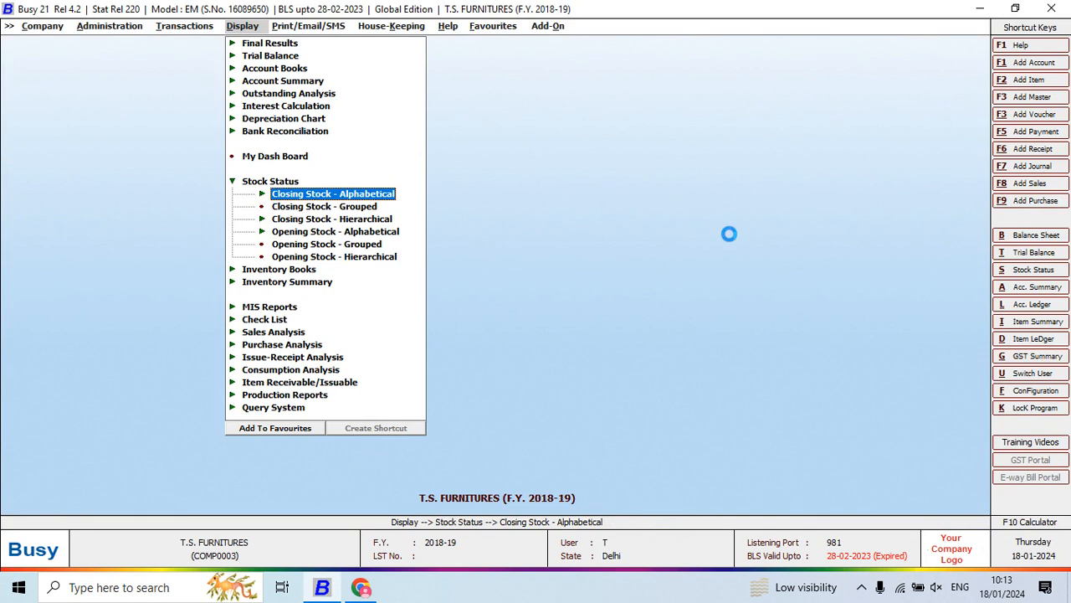
- Open the stock ledger for the item RADIO with the default dates and review its purchase and sale entries
key("alt+d")
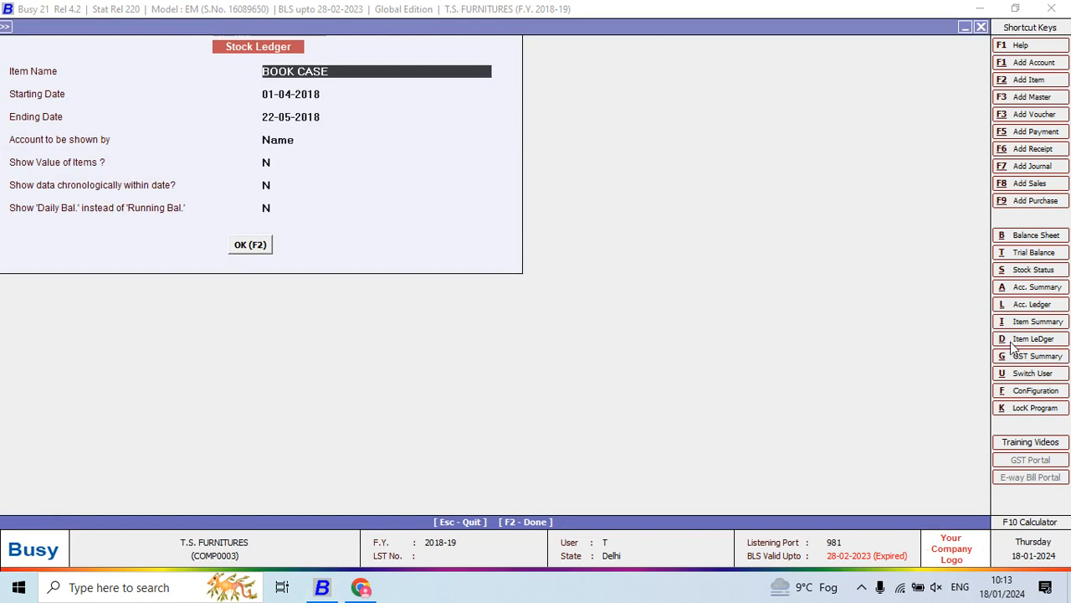
type("S")
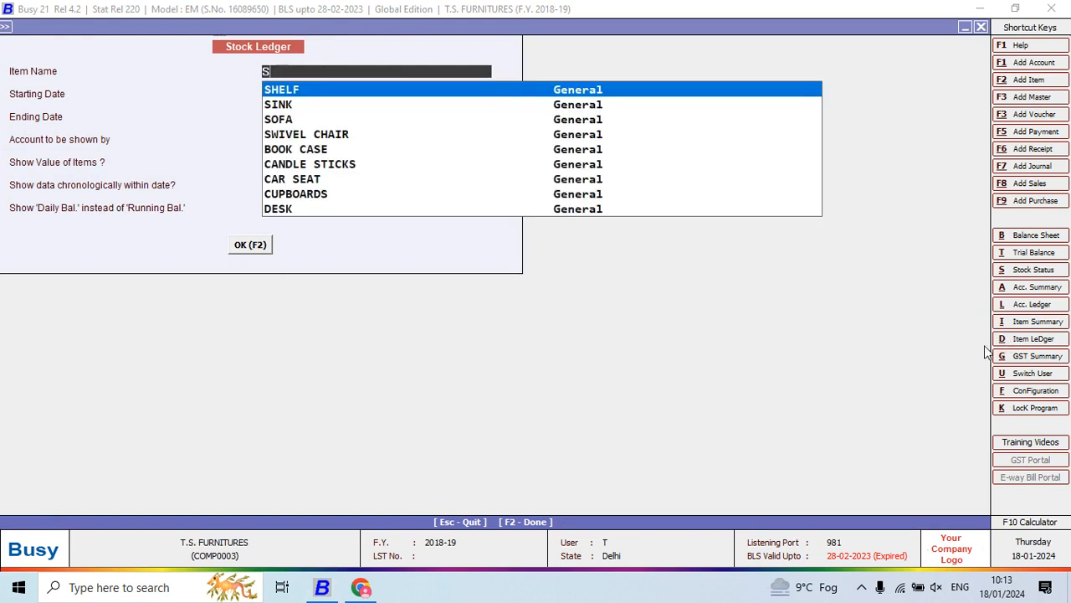
key("BackSpace")
type("RADI")
key("Return")
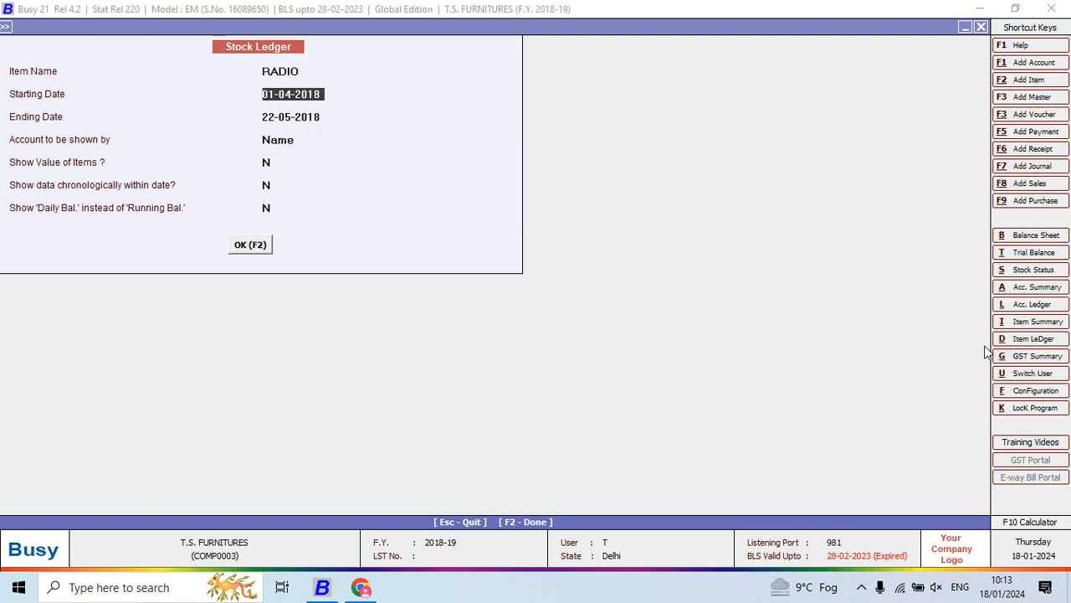
key("F2")
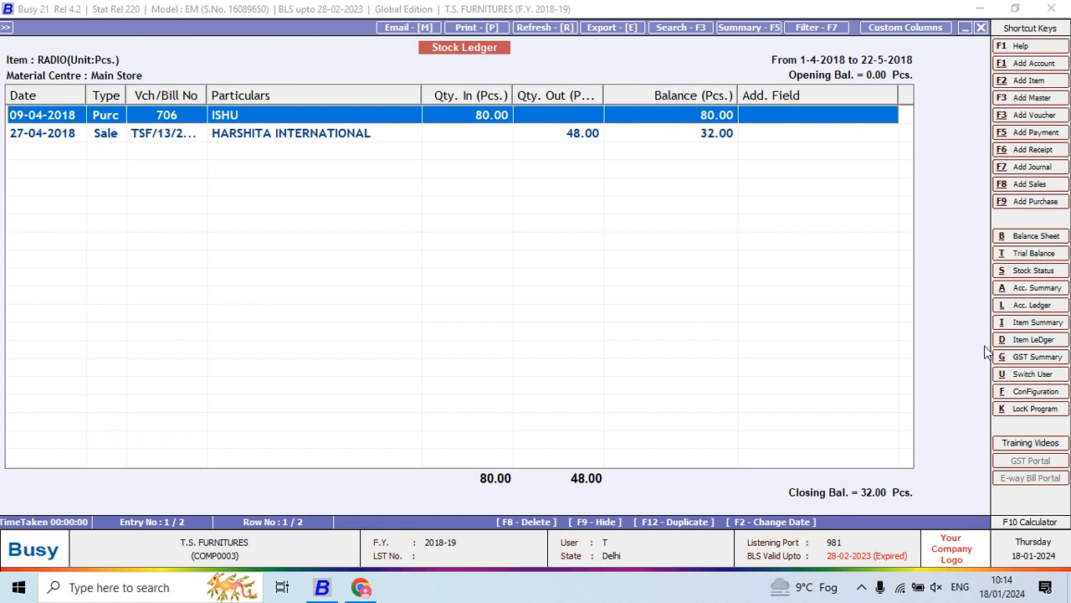
key("Down")
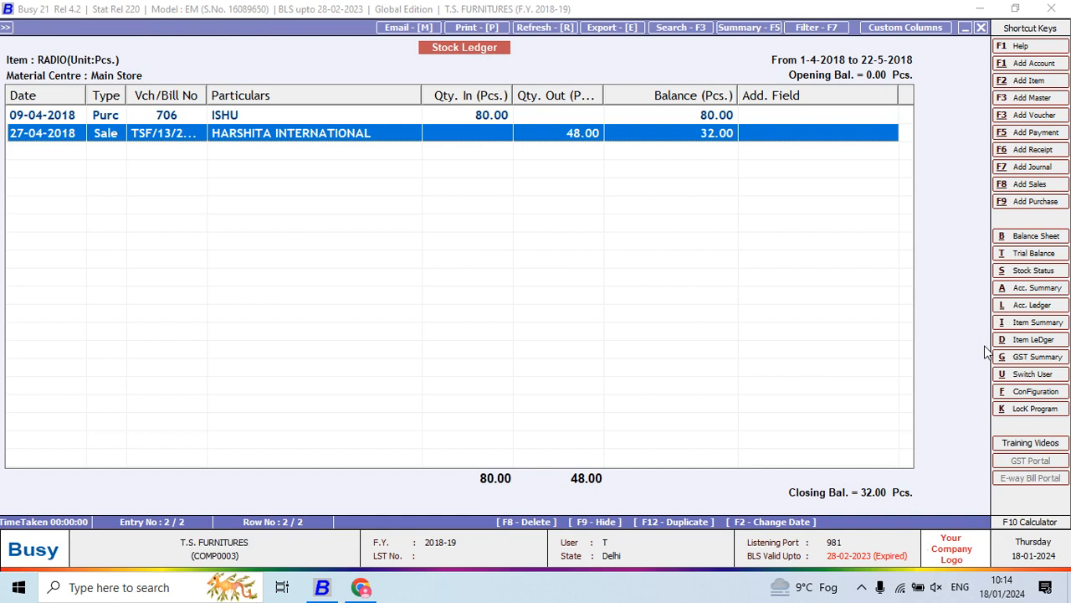
- Export the RADIO stock ledger as PDF to folder 5 in Desktop\New folder (2)\project Qn & Ans without opening the file, and close the ledger
key("e")
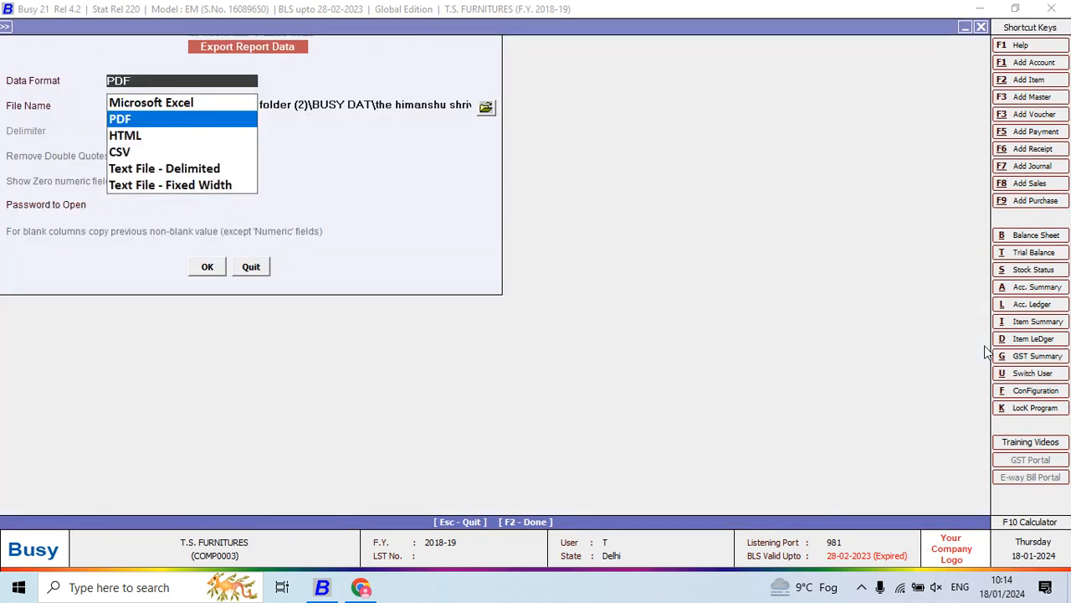
key("Return")
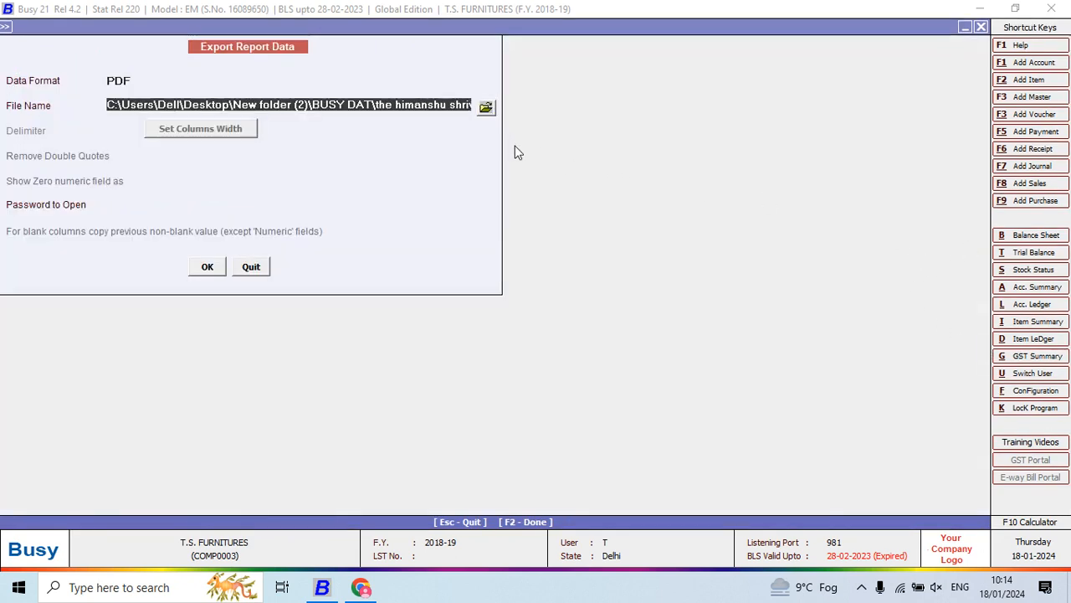
left_click(485, 106)
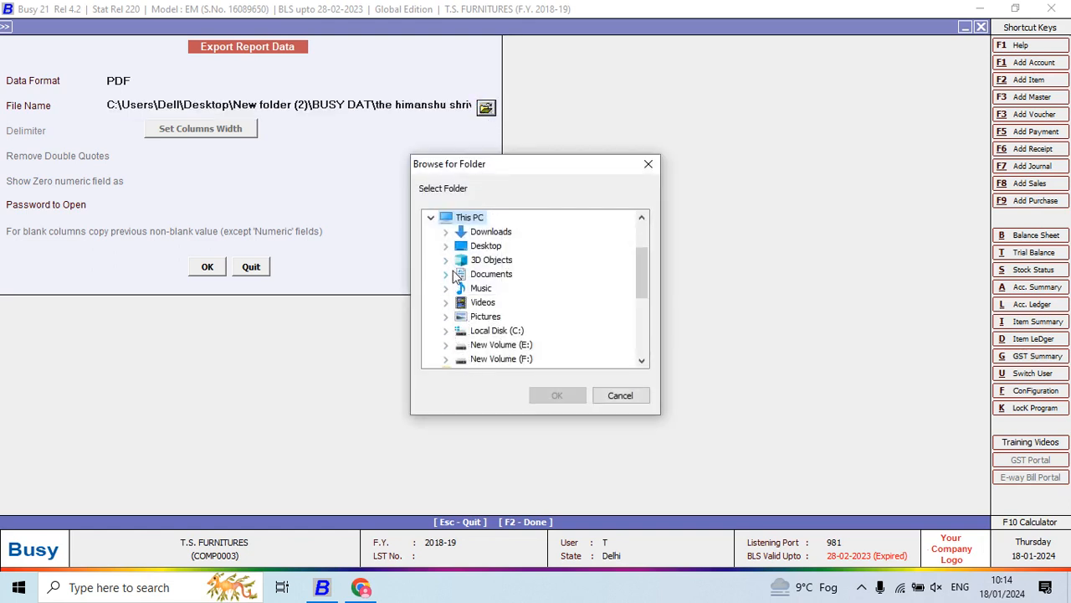
left_click(446, 246)
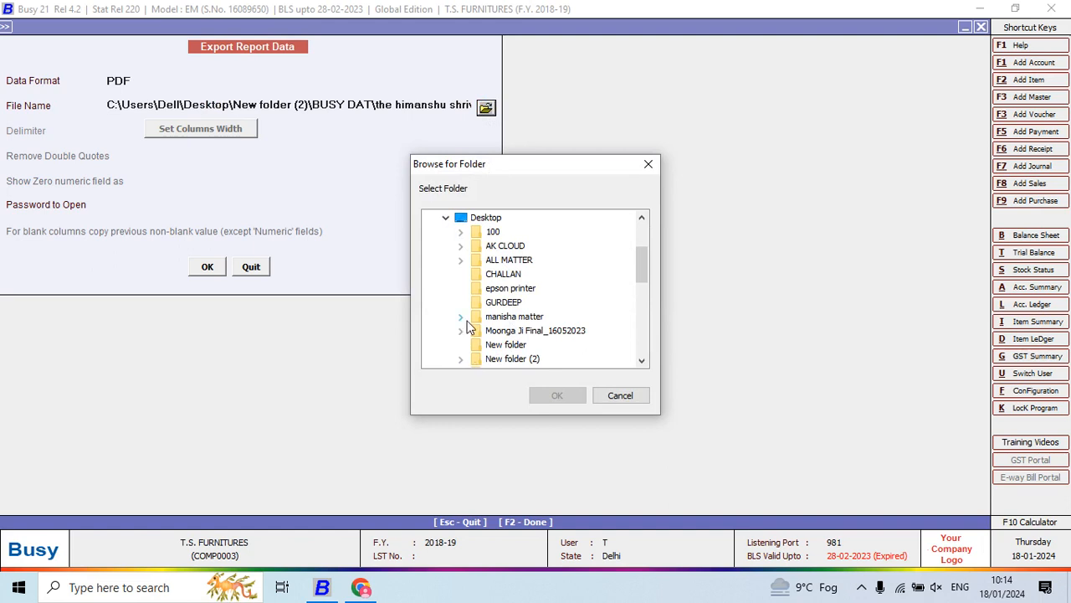
left_click(460, 359)
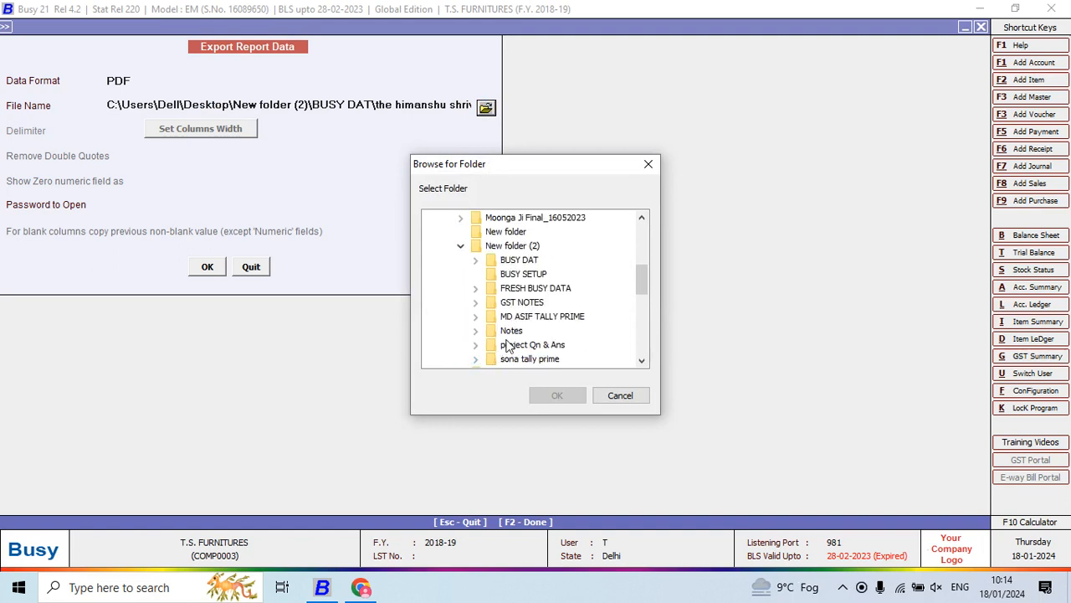
left_click(475, 345)
left_click(514, 345)
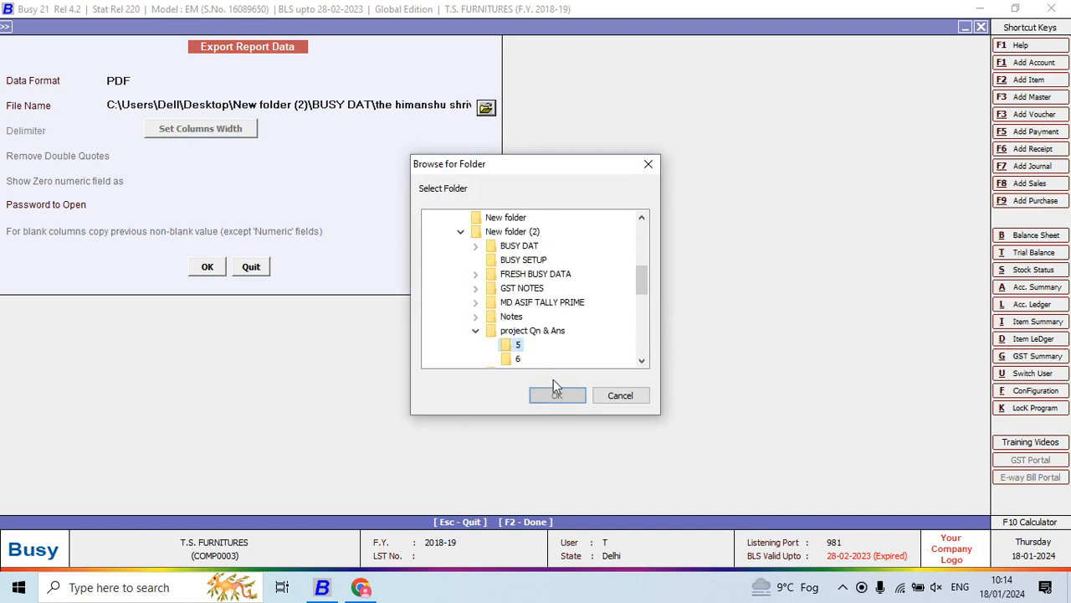
left_click(555, 394)
left_click(209, 266)
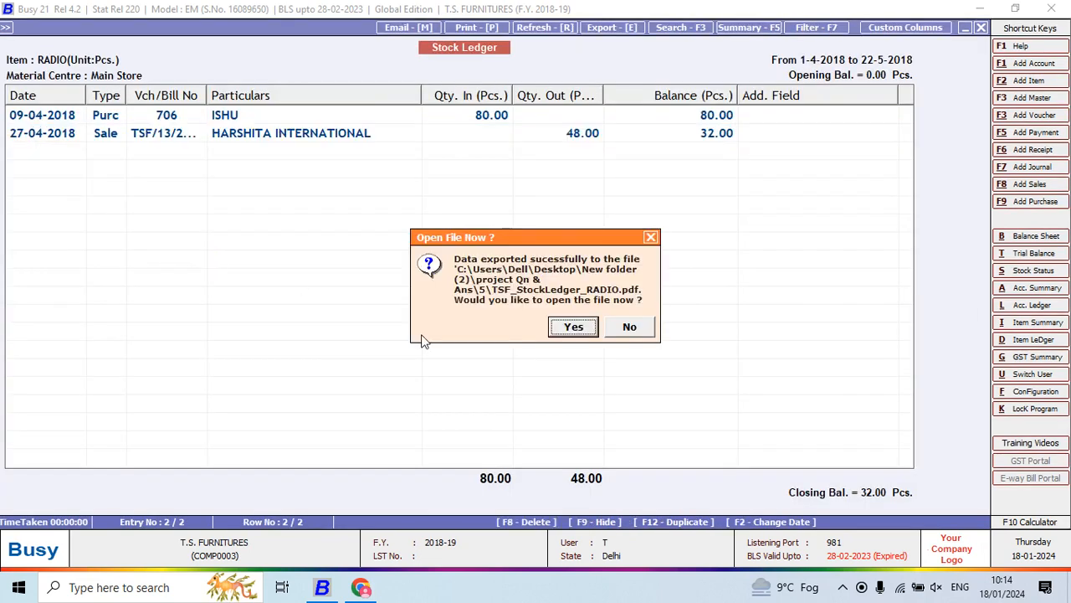
left_click(622, 329)
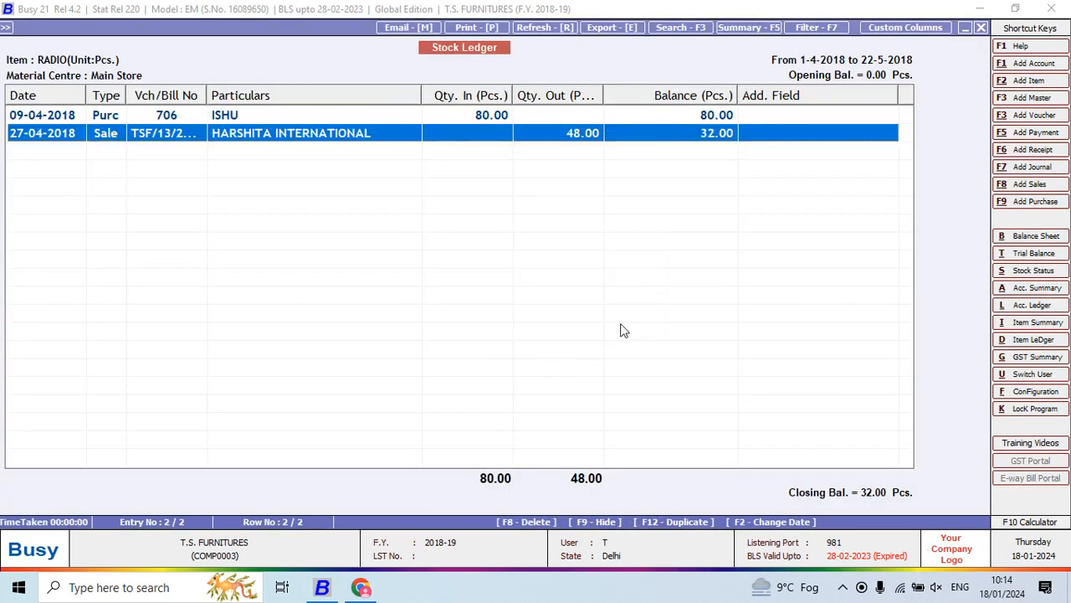
key("Escape")
key("Escape")
- Switch to Project 5.pdf in Chrome and read Q.6 about the total sale amount with quantity
key("alt+Tab")
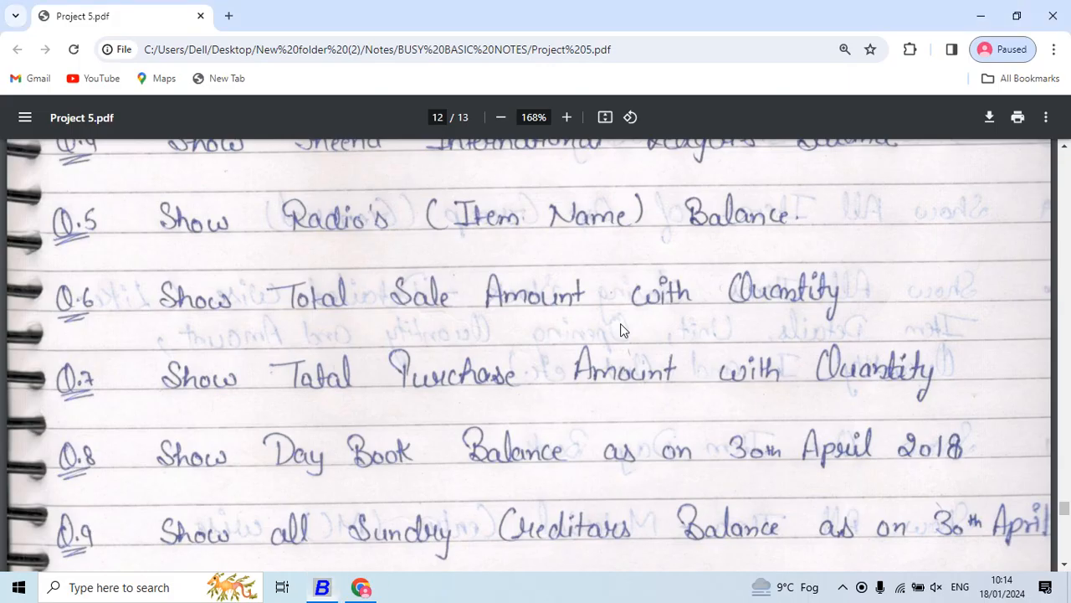
scroll(620, 329, "down", 2)
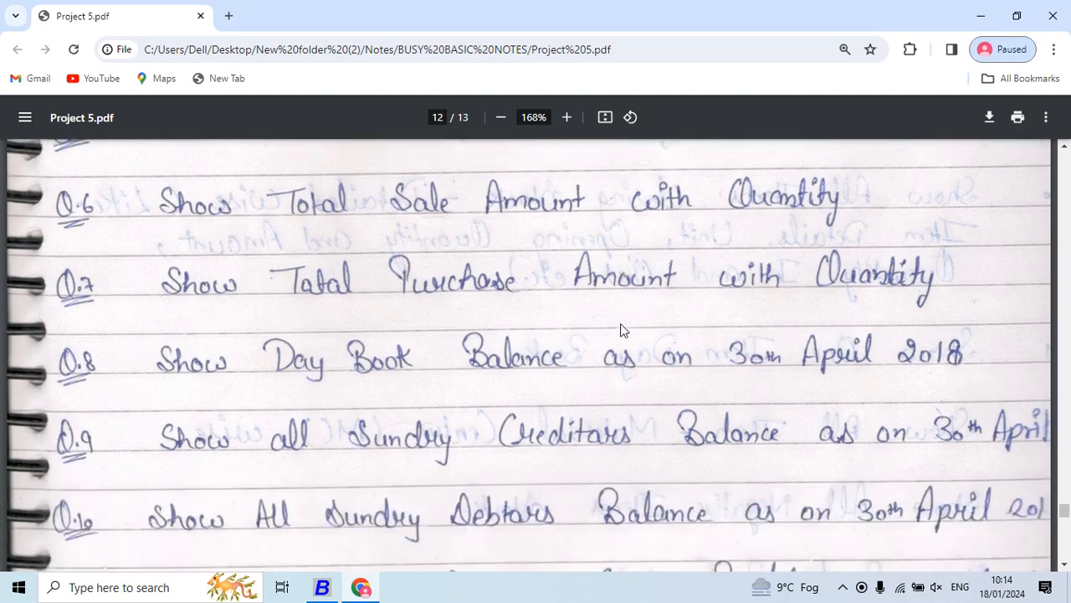
scroll(620, 329, "down", 1)
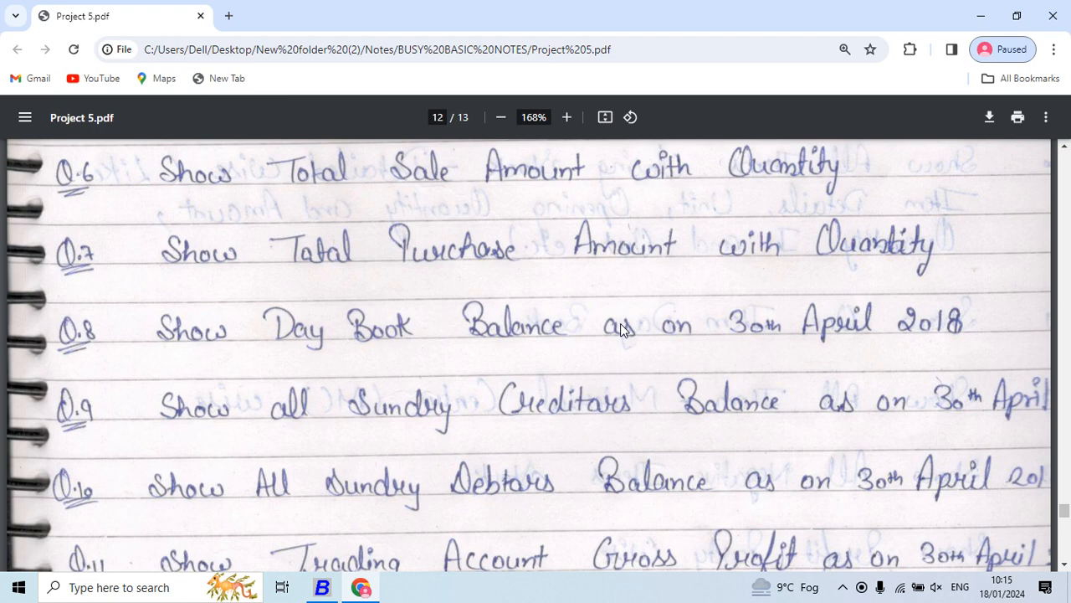
- Switch back to Busy and start the list of sales vouchers with output on screen
key("alt+Tab")
key("Left")
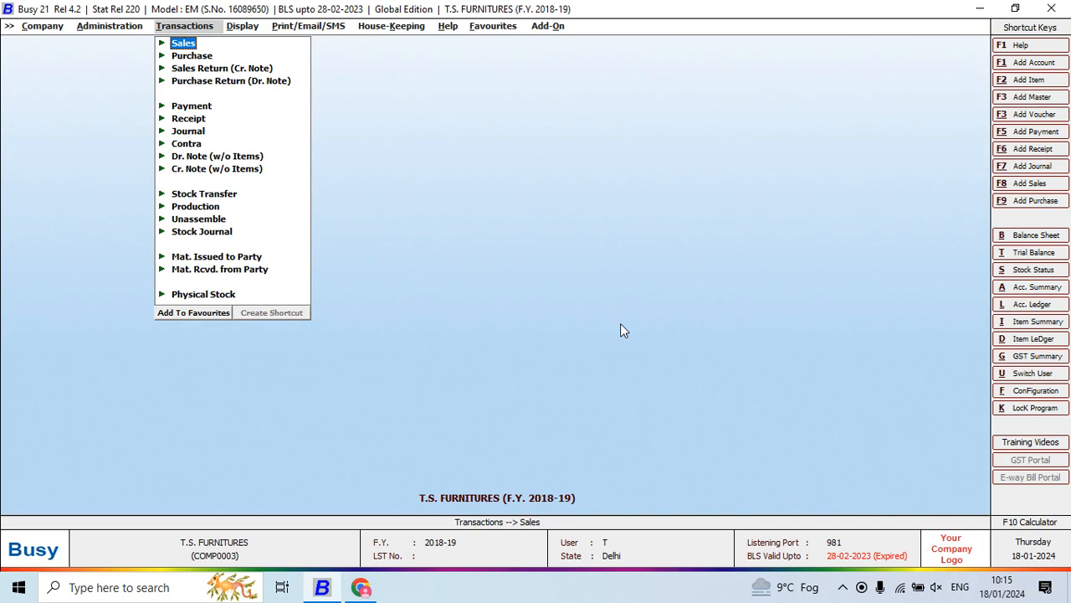
key("Return")
key("Down")
key("Down")
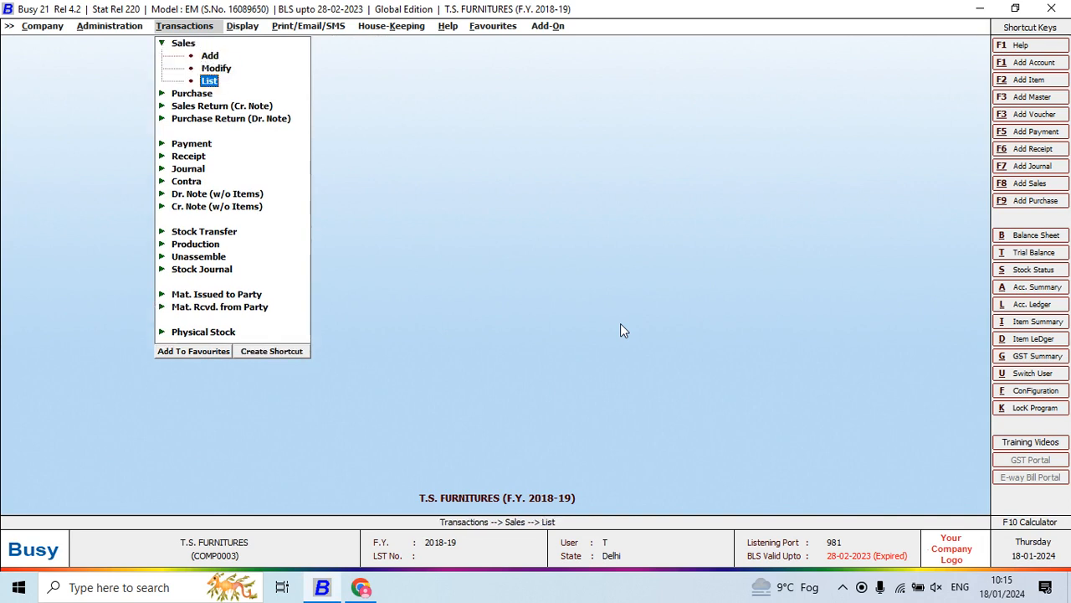
key("Return")
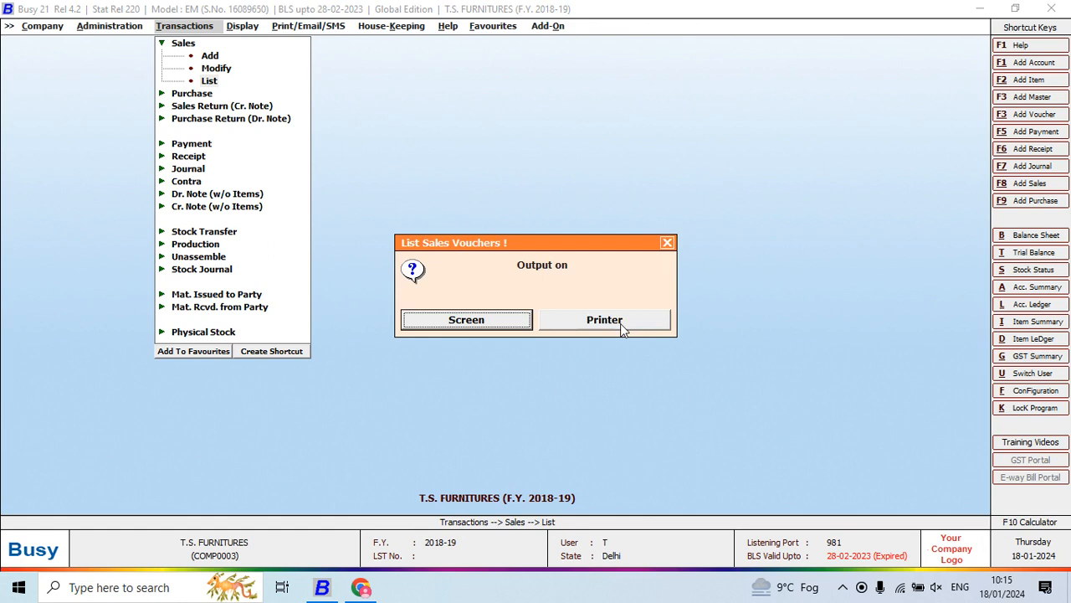
key("Return")
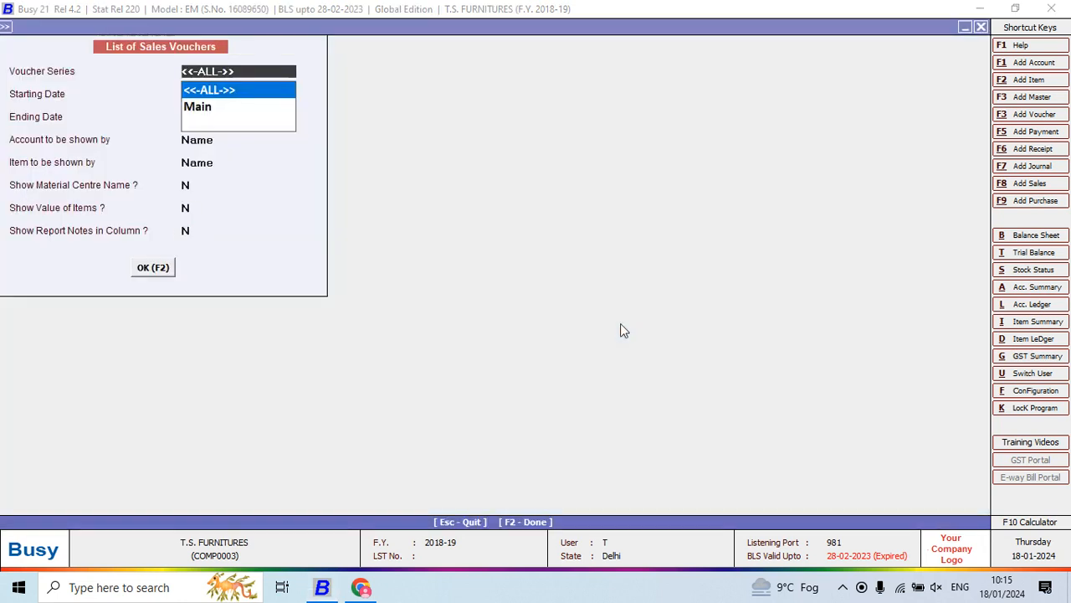
- Keep all voucher series from 01-04-2018, set the ending date to 31-03-2019, and show accounts and items by name
key("Return")
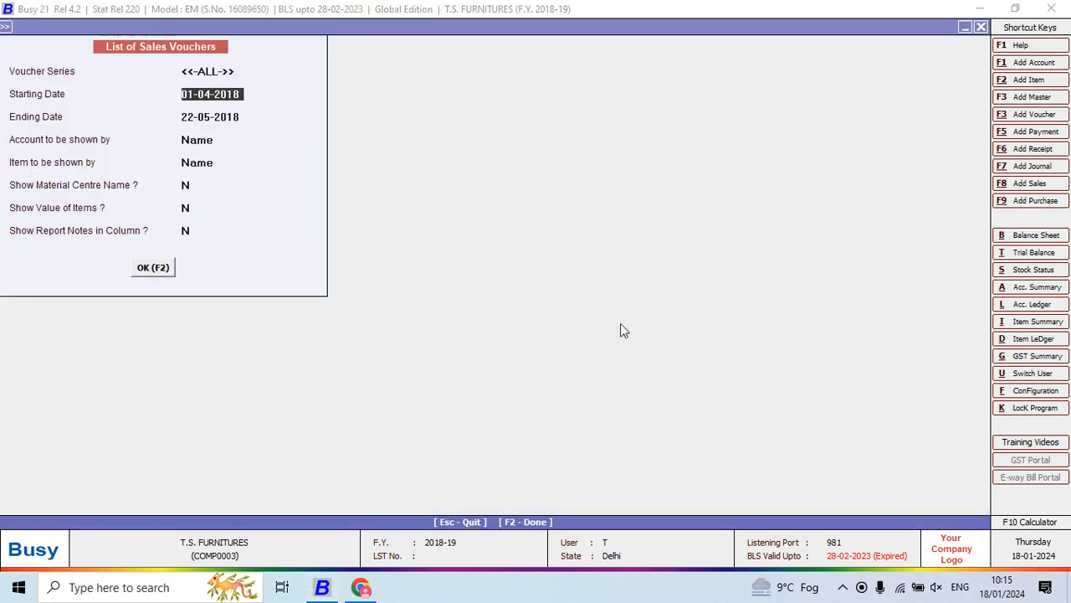
key("Return")
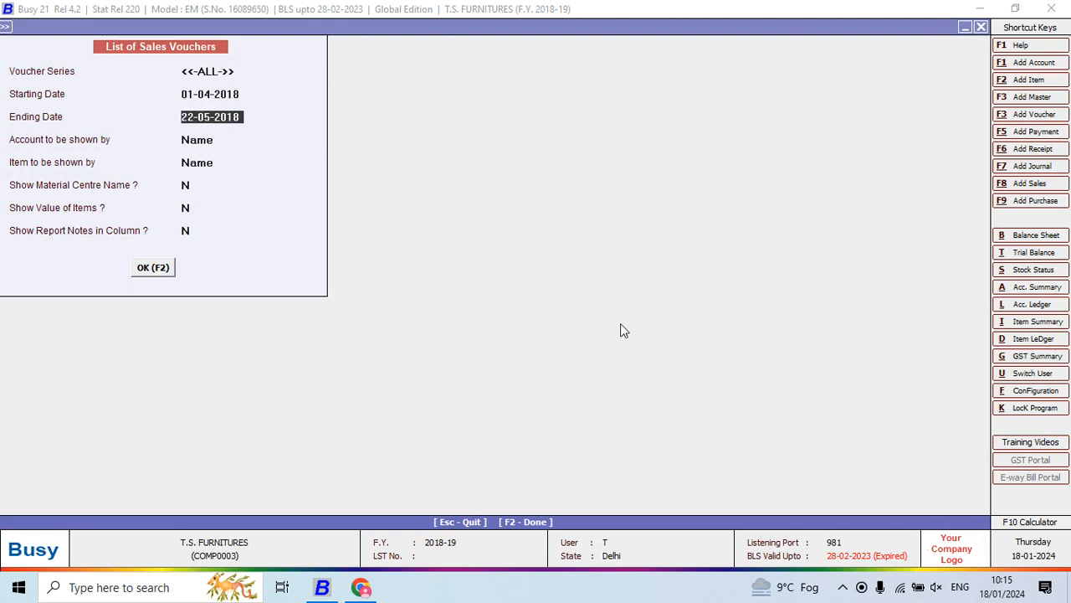
type("31-03-2019")
key("Return")
key("Return")
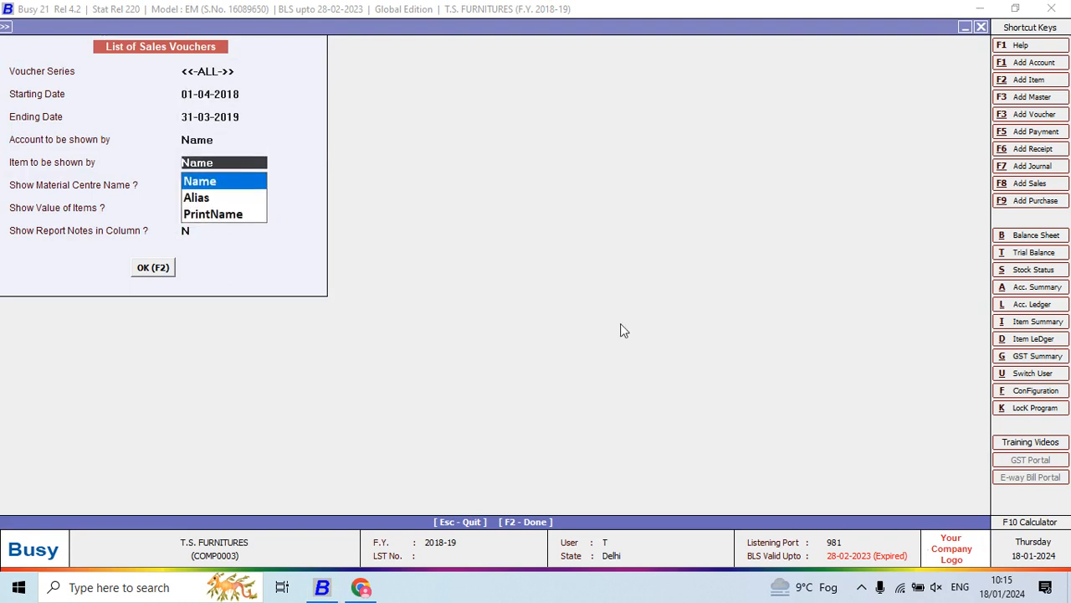
key("Return")
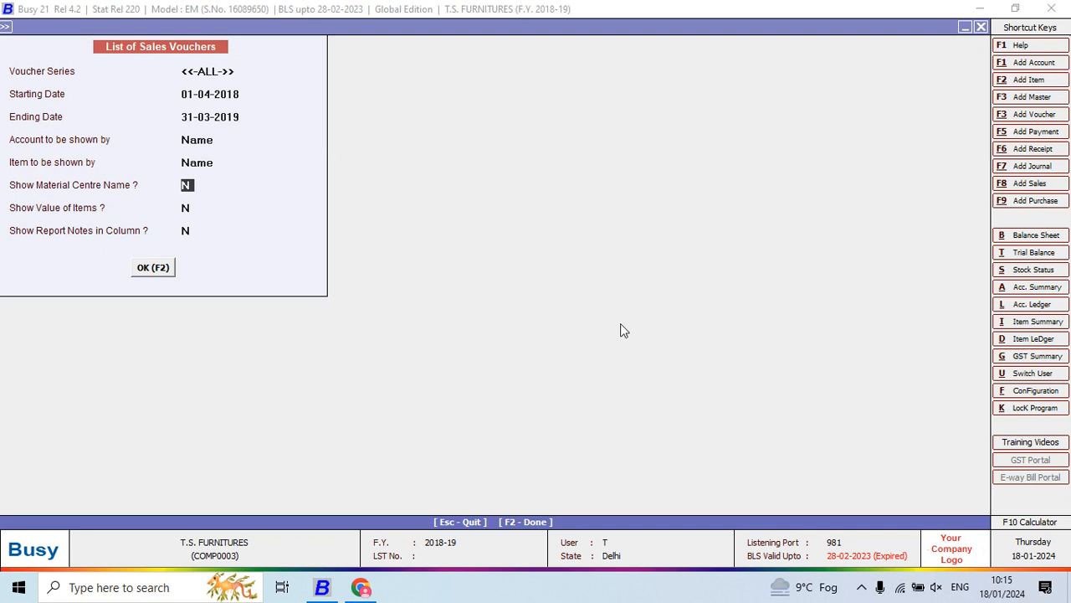
- Set the material centre name and the value of items to Y, leave report notes off, and generate the sales voucher list
type("Y")
key("Return")
type("Y")
key("Return")
key("Return")
key("Return")
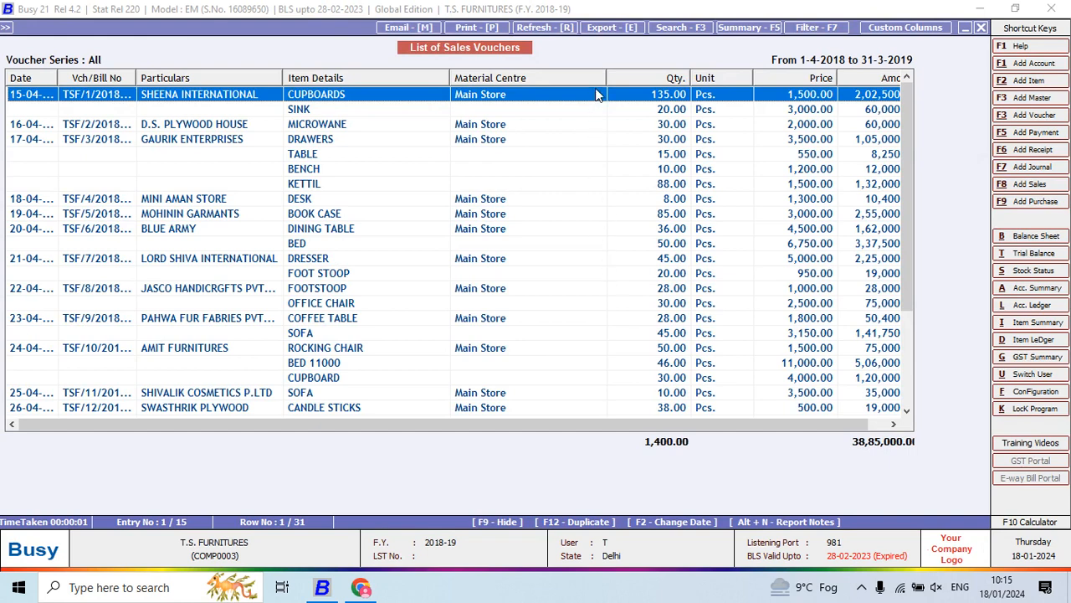
- Narrow the Material Centre column and widen the Vch/Bill No column so full voucher numbers and amounts fit
left_click_drag(607, 77, 538, 175)
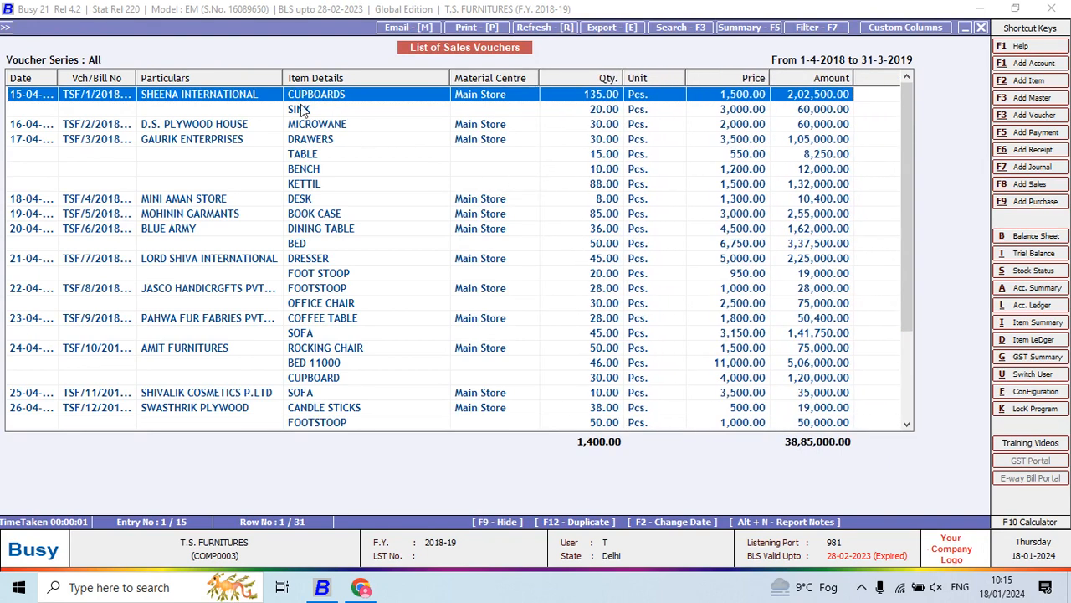
left_click_drag(136, 79, 162, 75)
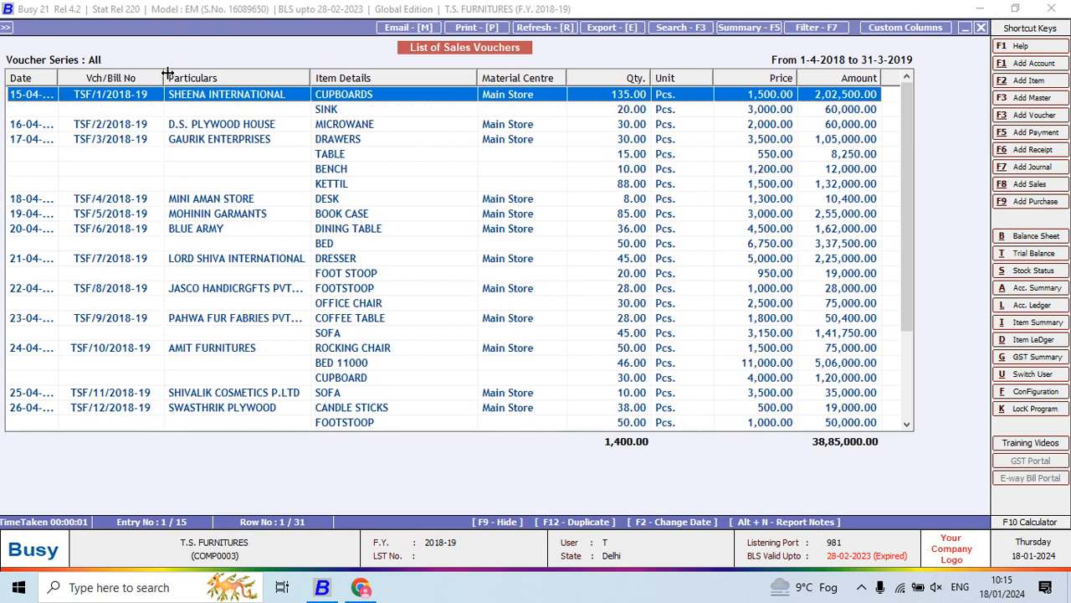
- Widen the Date column, narrow the Item Details and Qty. columns, and review the sales voucher list to its last entry
left_click_drag(57, 77, 89, 77)
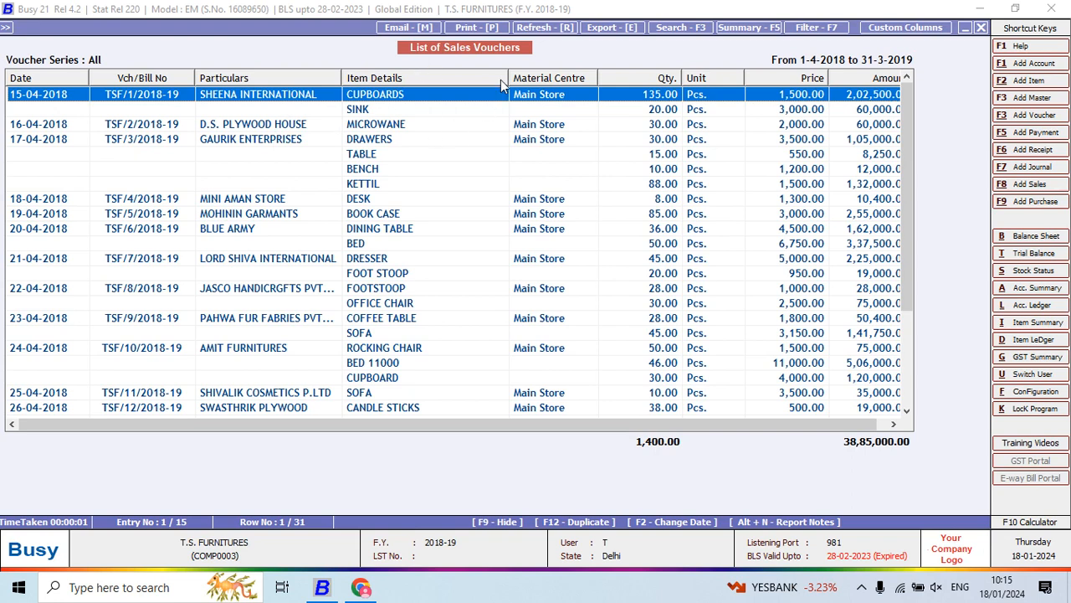
left_click_drag(508, 78, 456, 131)
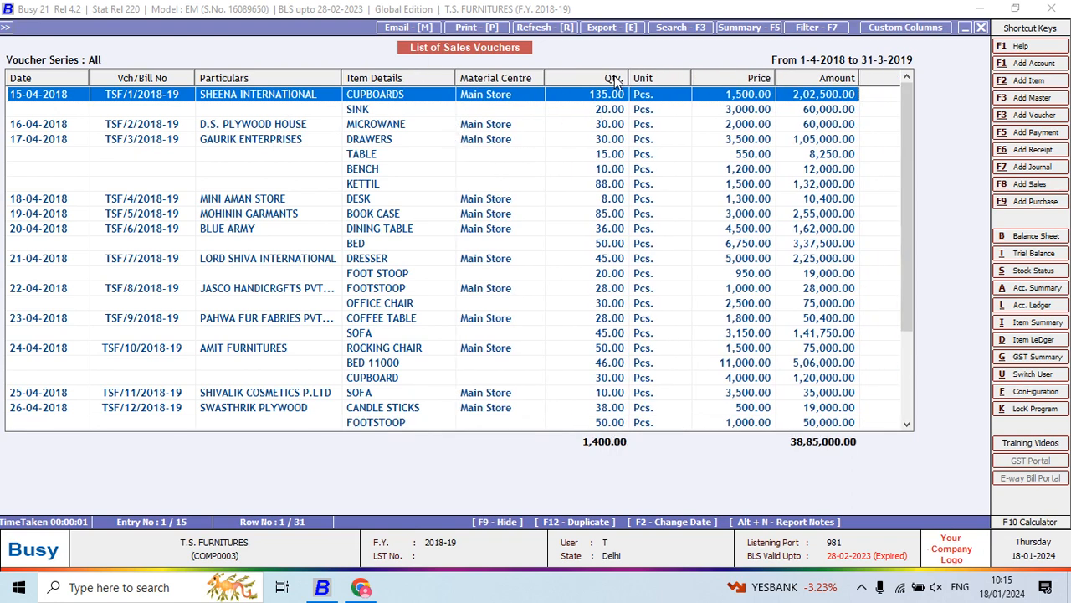
left_click_drag(629, 78, 612, 86)
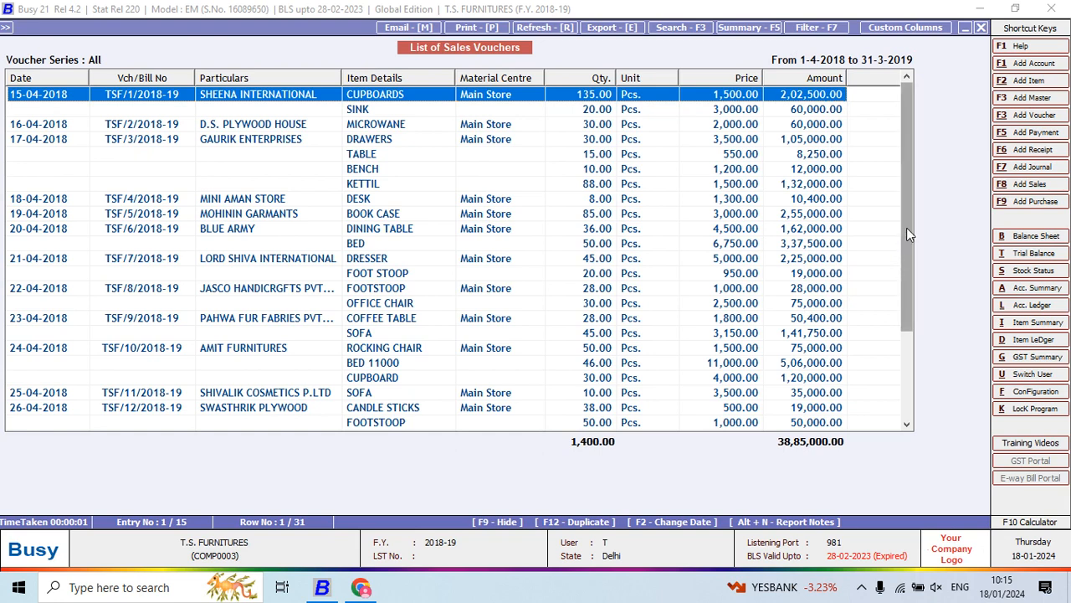
left_click_drag(910, 234, 902, 390)
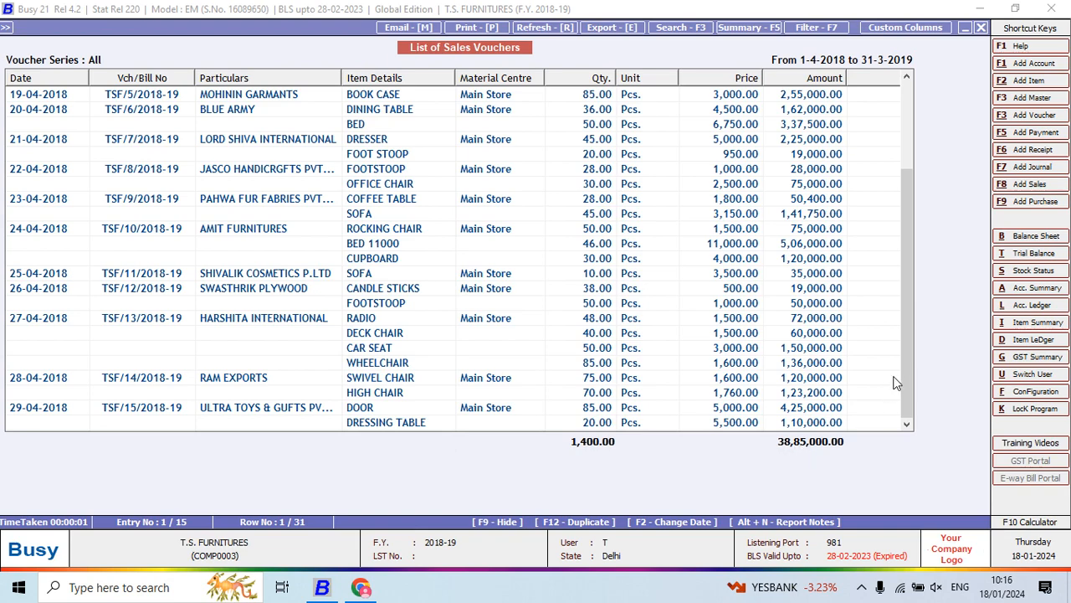
mouse_move(907, 367)
left_mouse_down()
mouse_move(904, 175)
mouse_move(903, 372)
left_mouse_up()
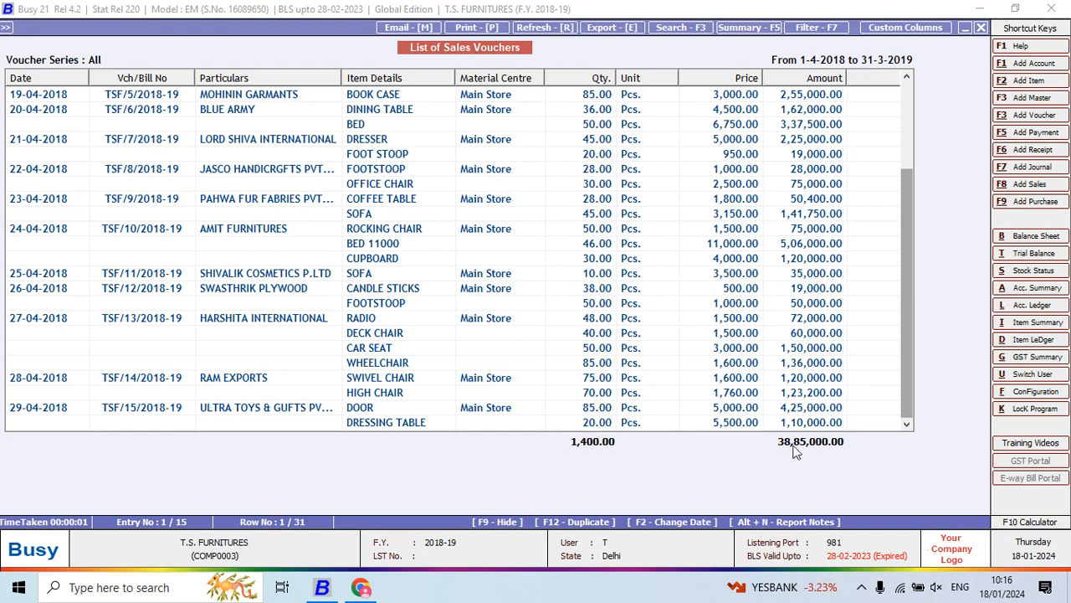
- Set up an account ledger for Sales from 01-04-2018 to 22-05-2018, as a single account shown by name
type("l")
type("SALE")
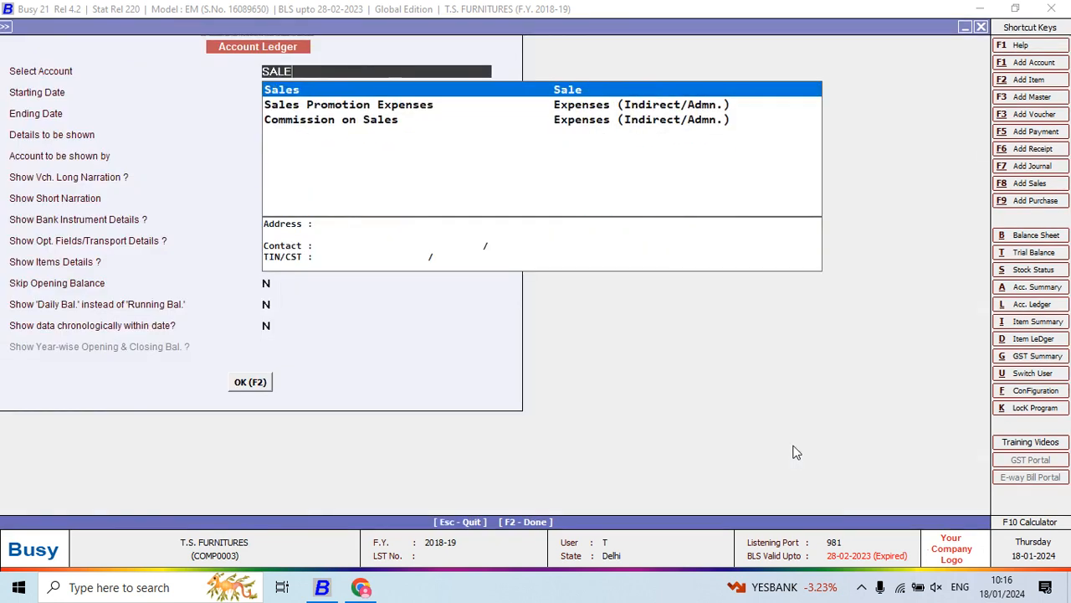
key("Return")
key("Return")
key("Return")
- Generate the Sales ledger with item details set to Y, and fit its Account and Vch/Bill No columns to their contents
key("Return")
key("Return")
key("Return")
key("Return")
key("Return")
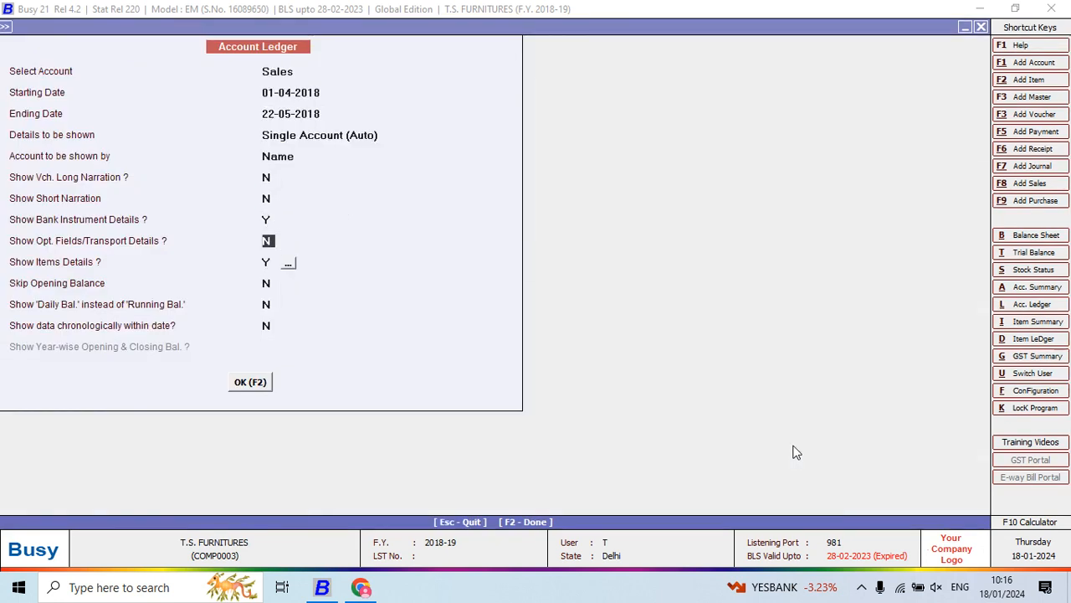
key("Up")
key("Return")
key("y")
key("Return")
key("Return")
key("F2")
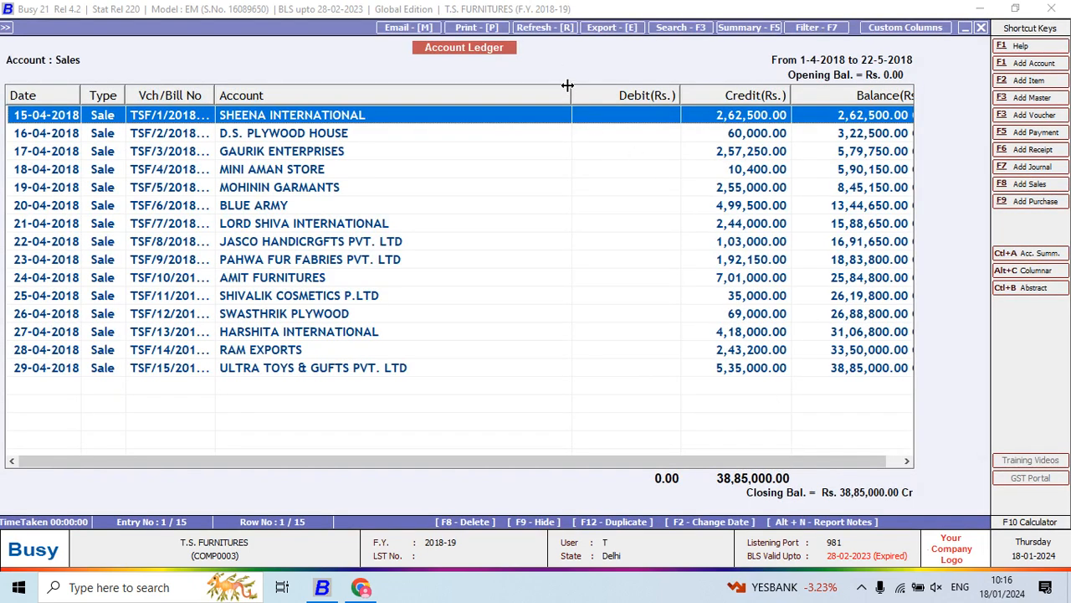
left_click_drag(568, 85, 442, 201)
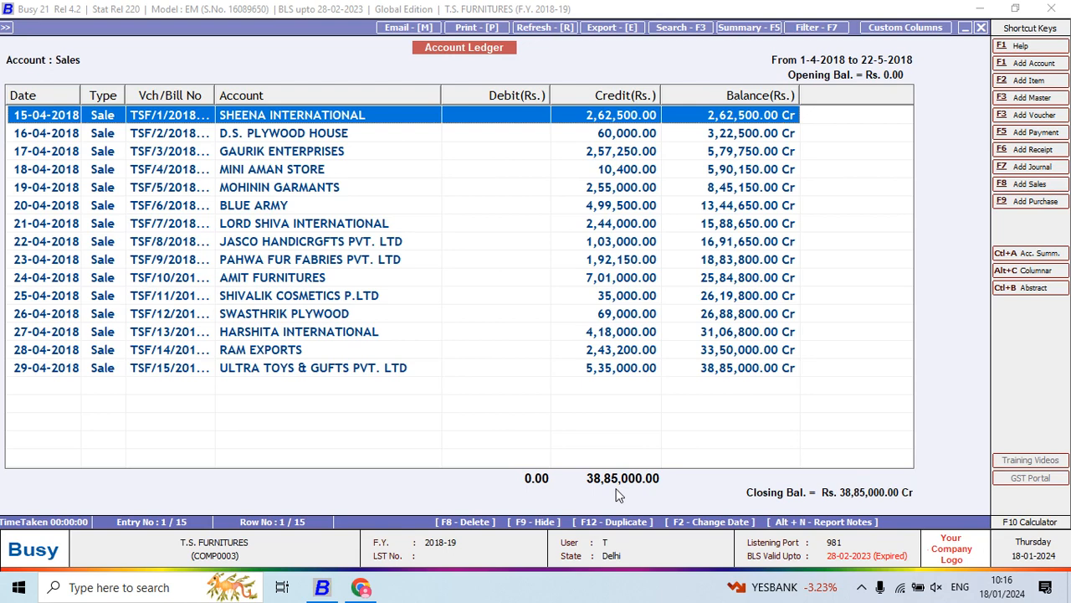
left_click_drag(212, 91, 247, 86)
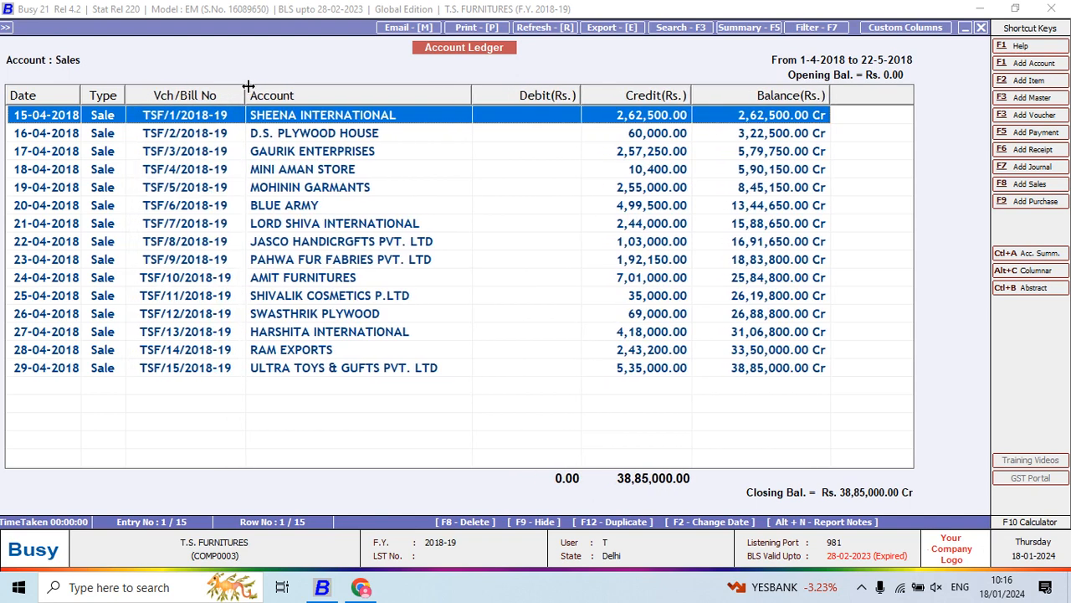
- Export the Sales account ledger as PDF to folder 5 in Desktop\New folder (2)\project Qn & Ans, without opening it, and return to the sales voucher list
left_click(629, 28)
key("Return")
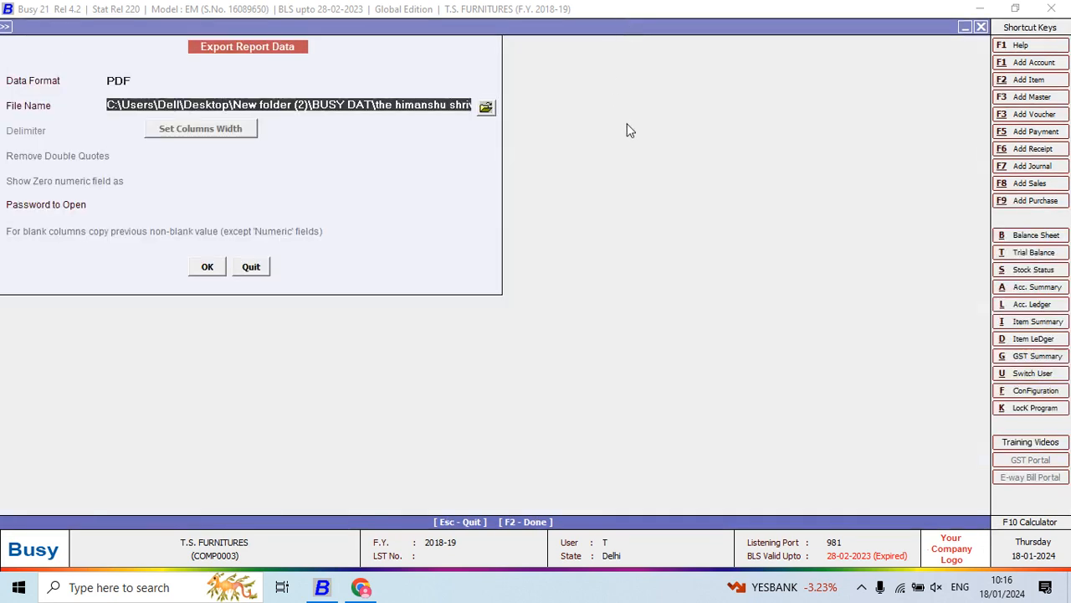
left_click(485, 107)
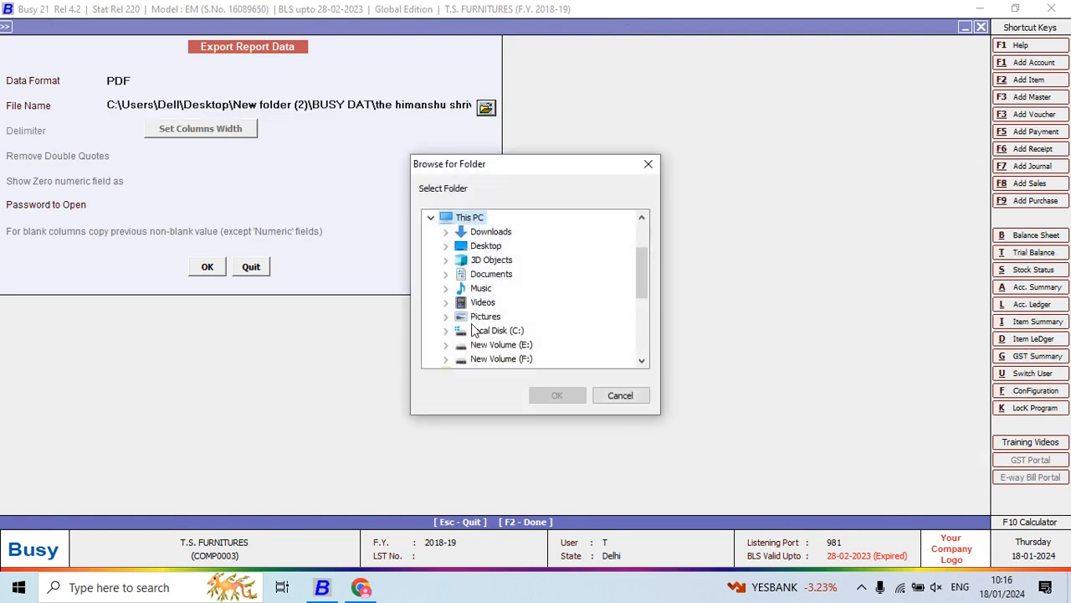
left_click(446, 246)
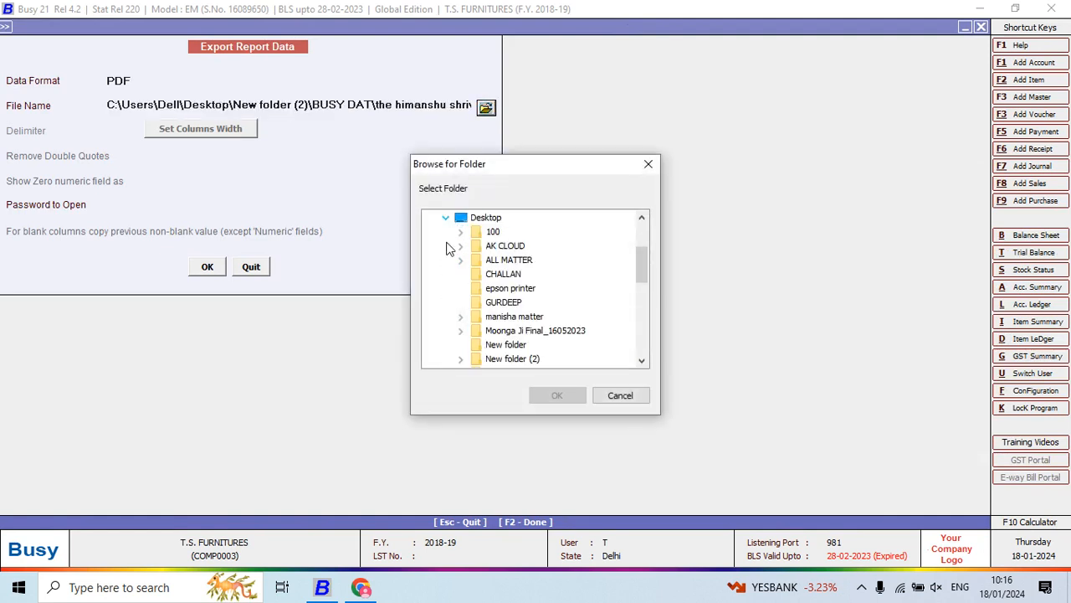
left_click(460, 359)
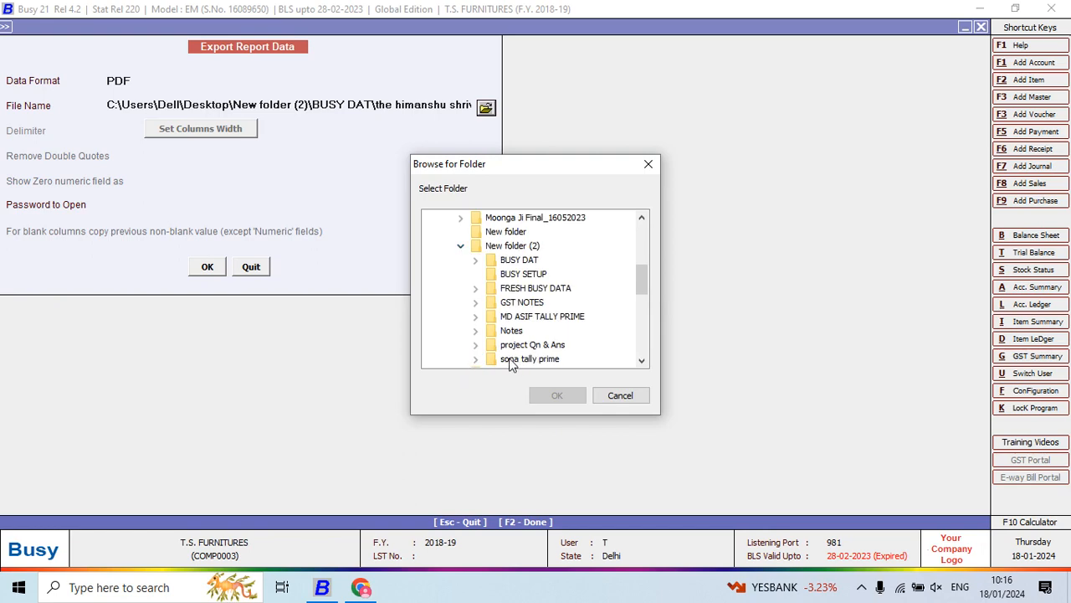
left_click(475, 344)
left_click(516, 344)
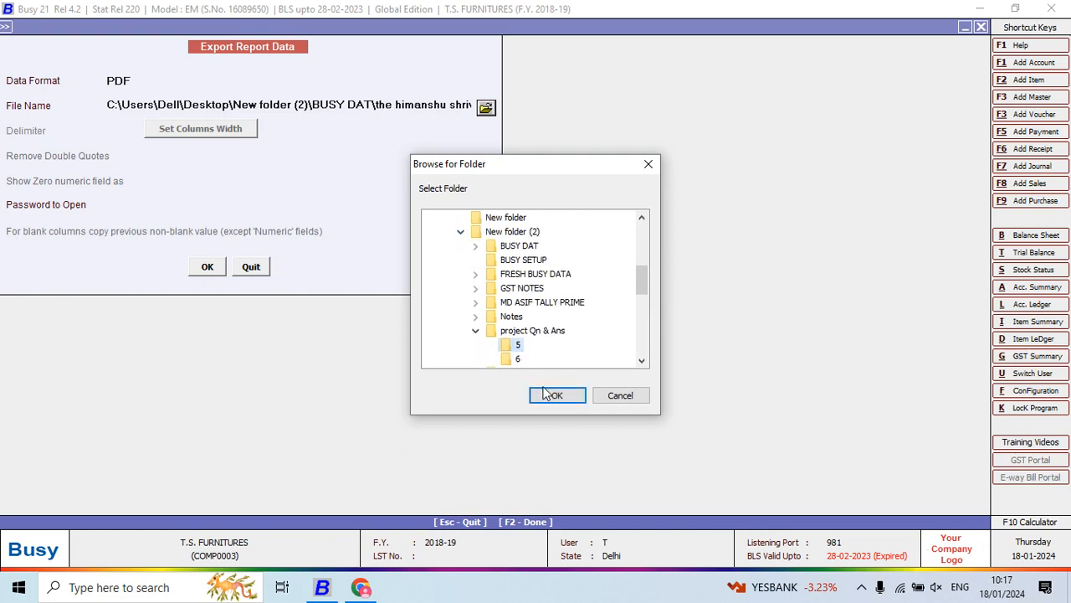
left_click(555, 395)
left_click(216, 267)
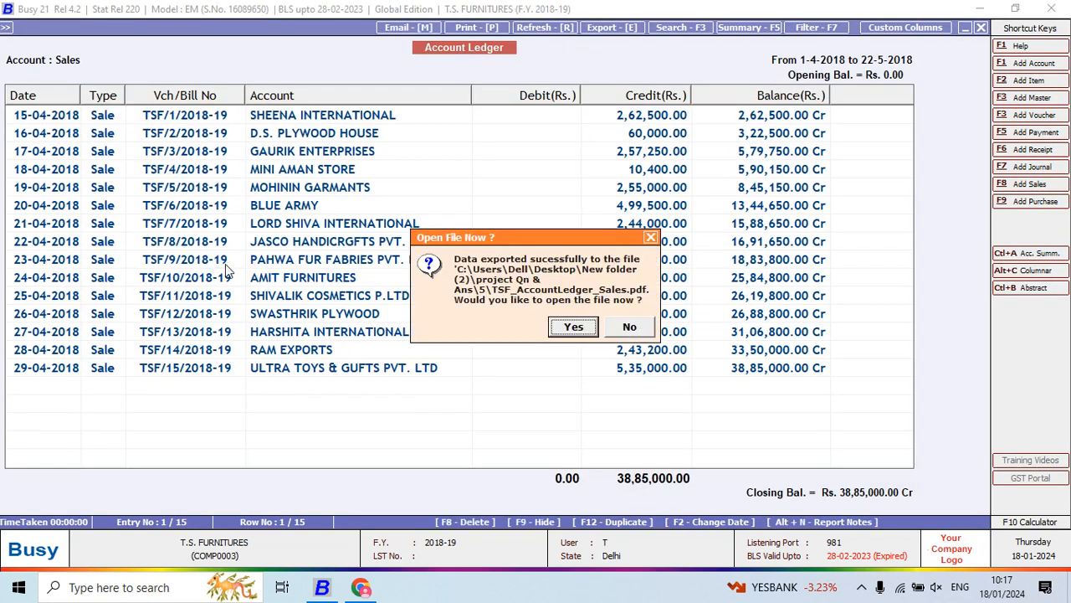
left_click(630, 327)
key("Escape")
key("Escape")
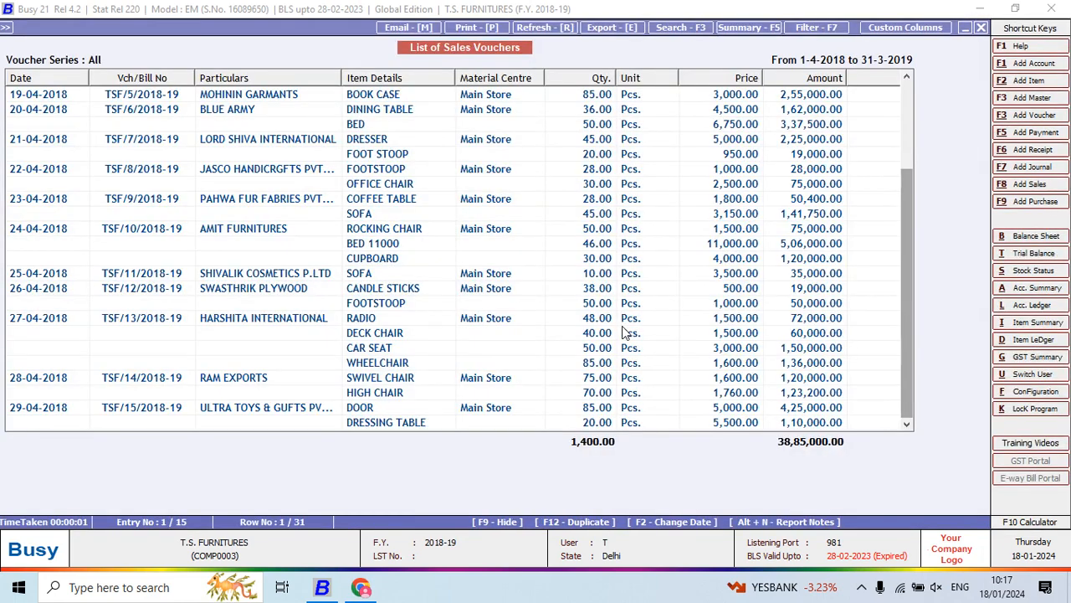
- Export the list of sales vouchers as PDF to folder 5 in Desktop\New folder (2)\project Qn & Ans, without opening the file
left_click(617, 29)
key("Return")
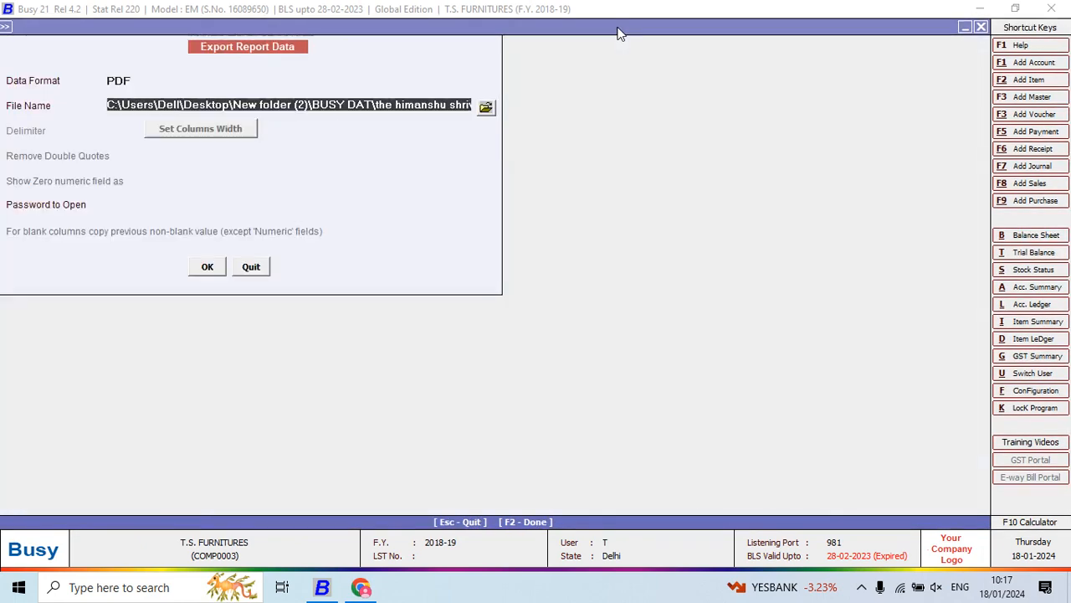
left_click(486, 107)
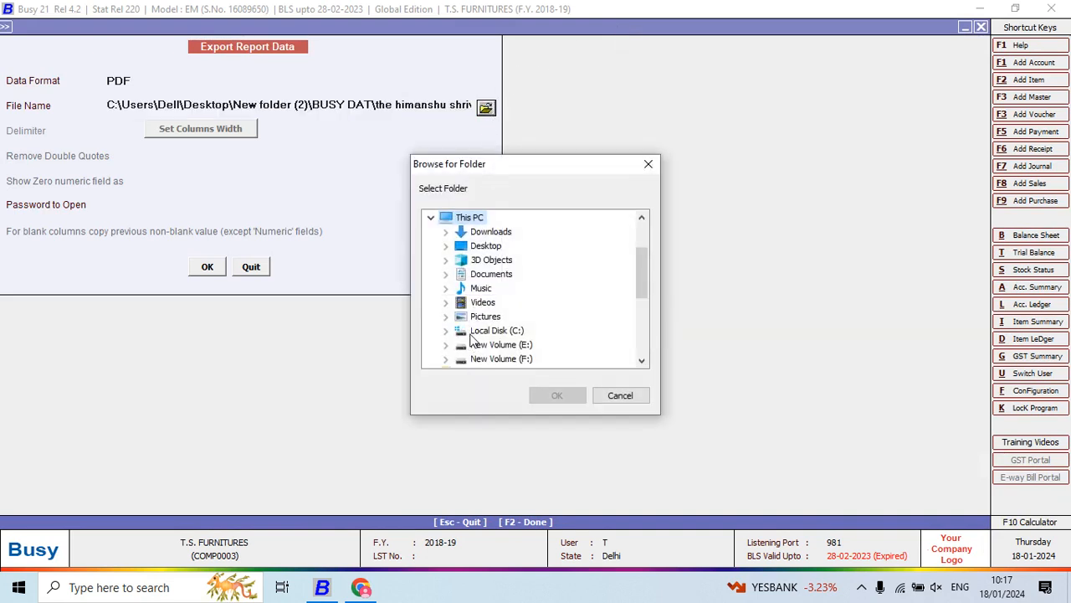
left_click(445, 246)
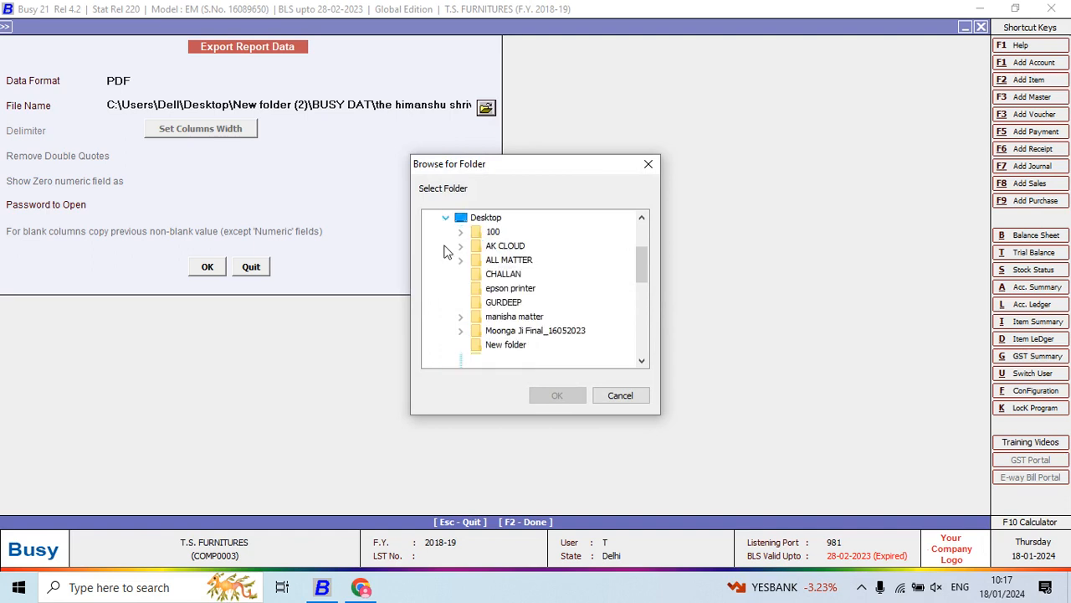
left_click(460, 358)
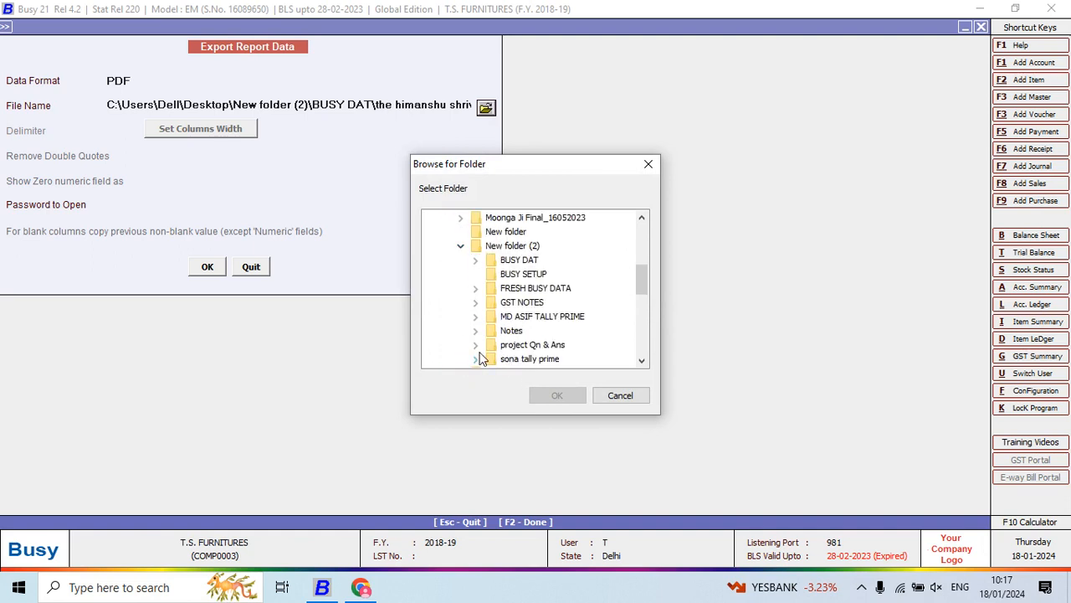
left_click(475, 344)
left_click(515, 345)
left_click(554, 396)
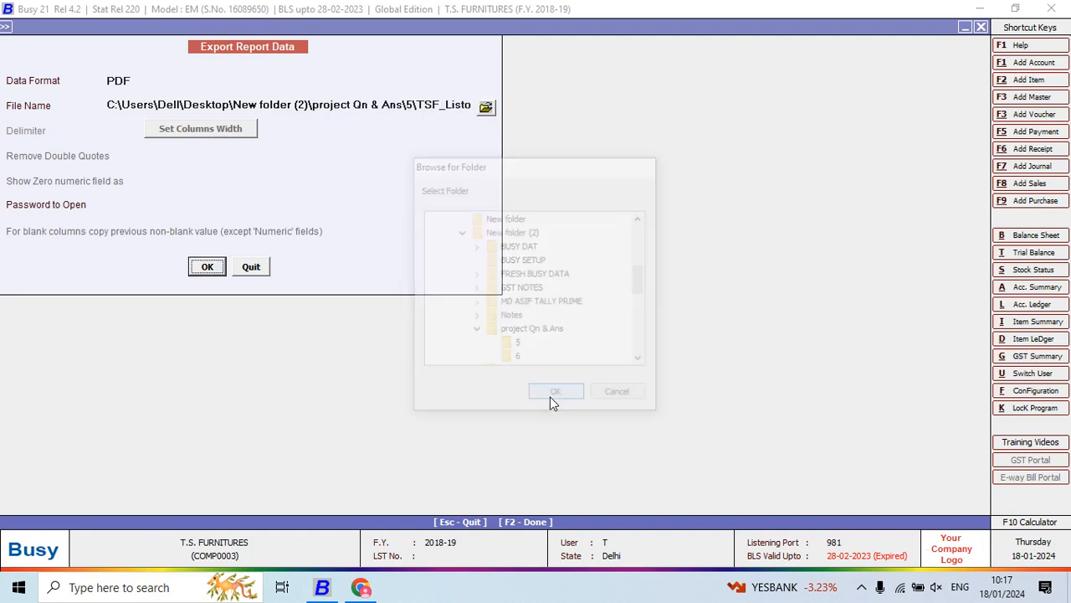
left_click(216, 272)
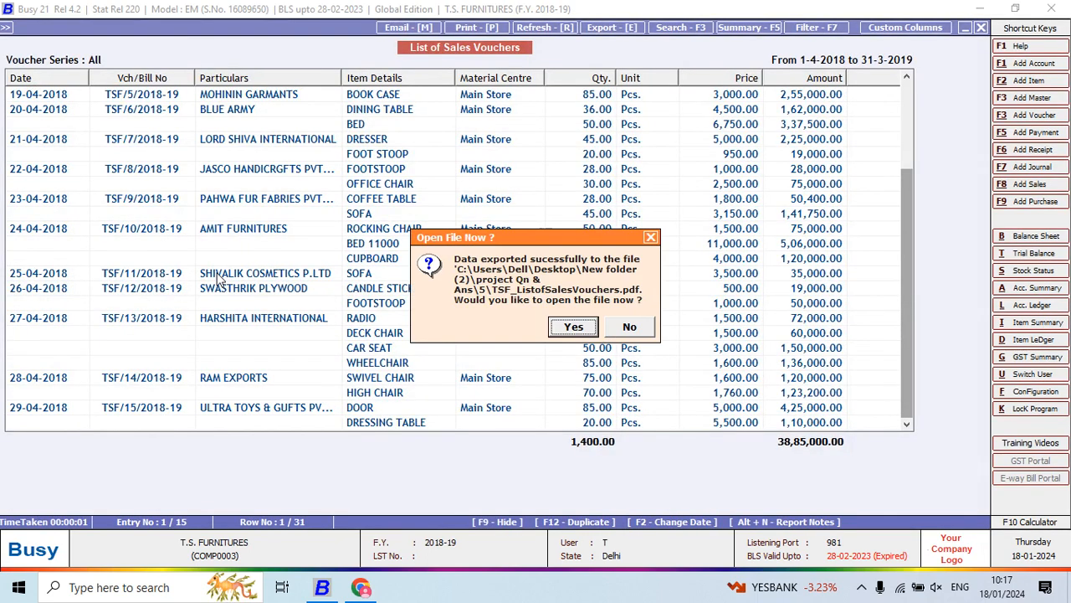
left_click(634, 330)
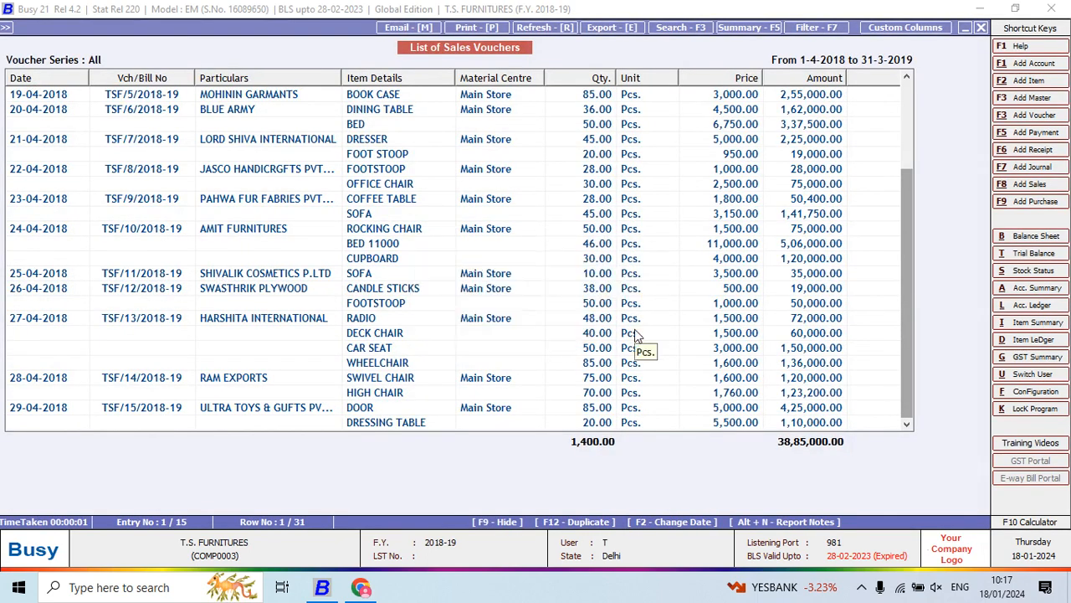
left_click(635, 333)
- Switch to Chrome to read the next question in Project 5.pdf, and return to Busy to close the sales voucher list
key("alt+Tab")
scroll(635, 335, "down", 1)
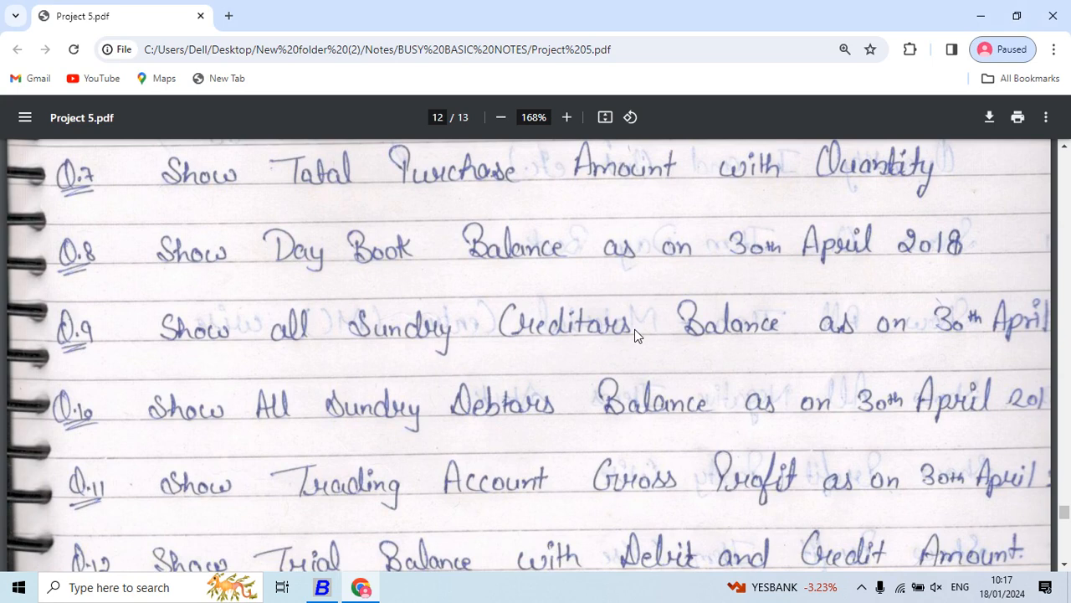
key("alt+Tab")
key("Escape")
key("Escape")
key("Escape")
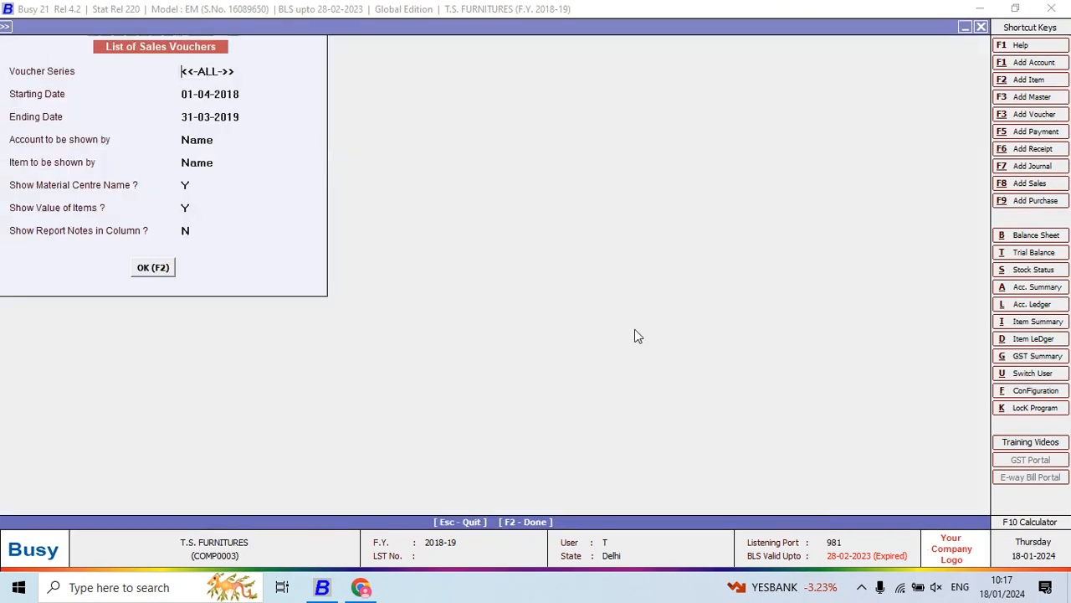
key("Escape")
key("Escape")
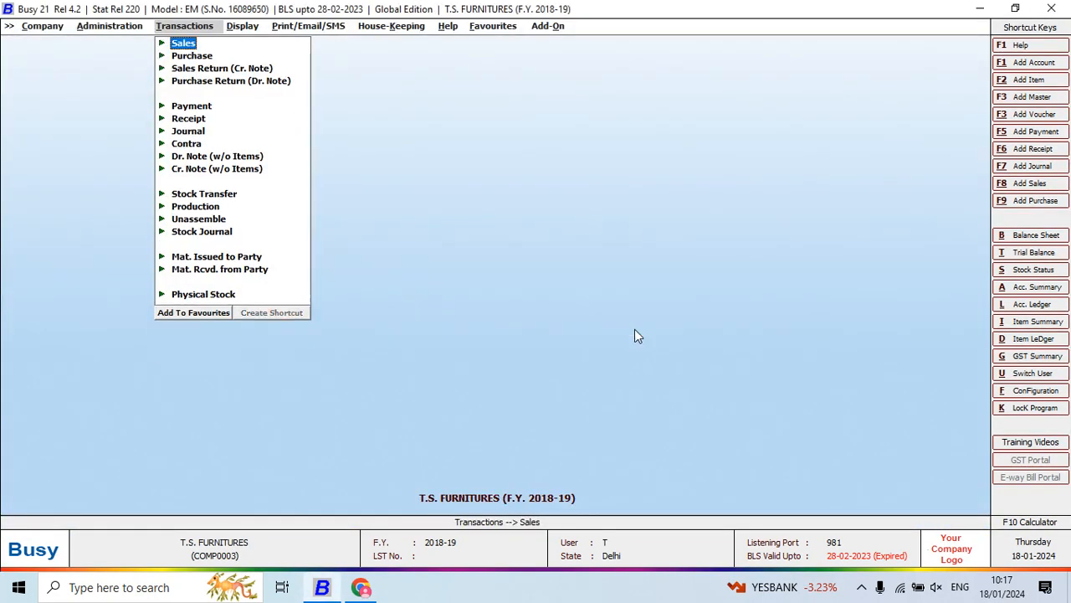
- Start the list of purchase vouchers from the purchase transactions
key("Down")
key("Return")
key("Down")
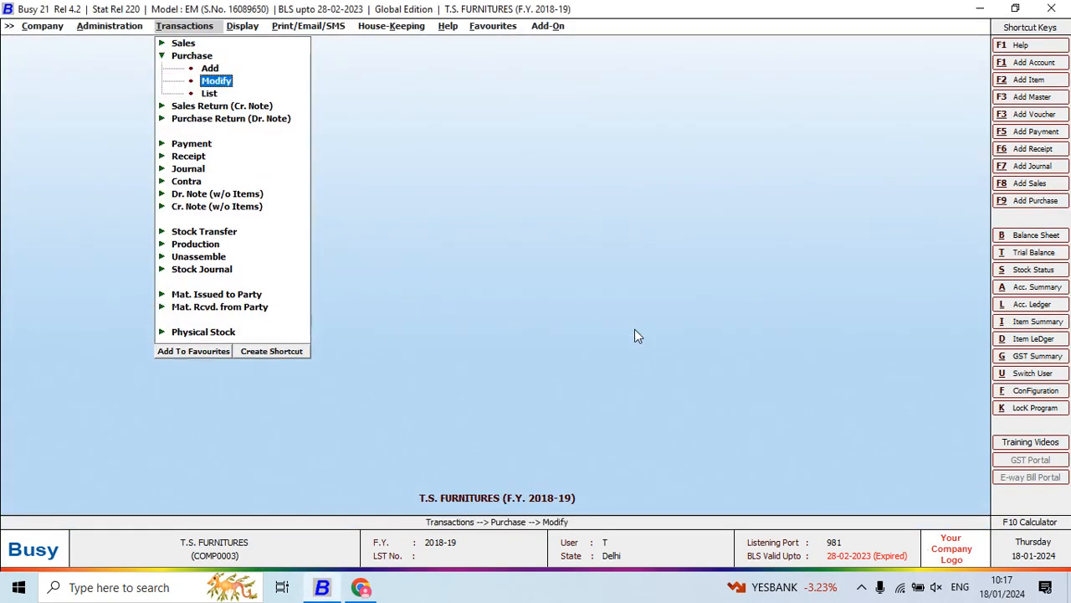
key("Down")
key("Return")
- Generate the purchase voucher list for all series from 01-04-2018 to 22-05-2018, with material centre name and value of items set to Y
key("Return")
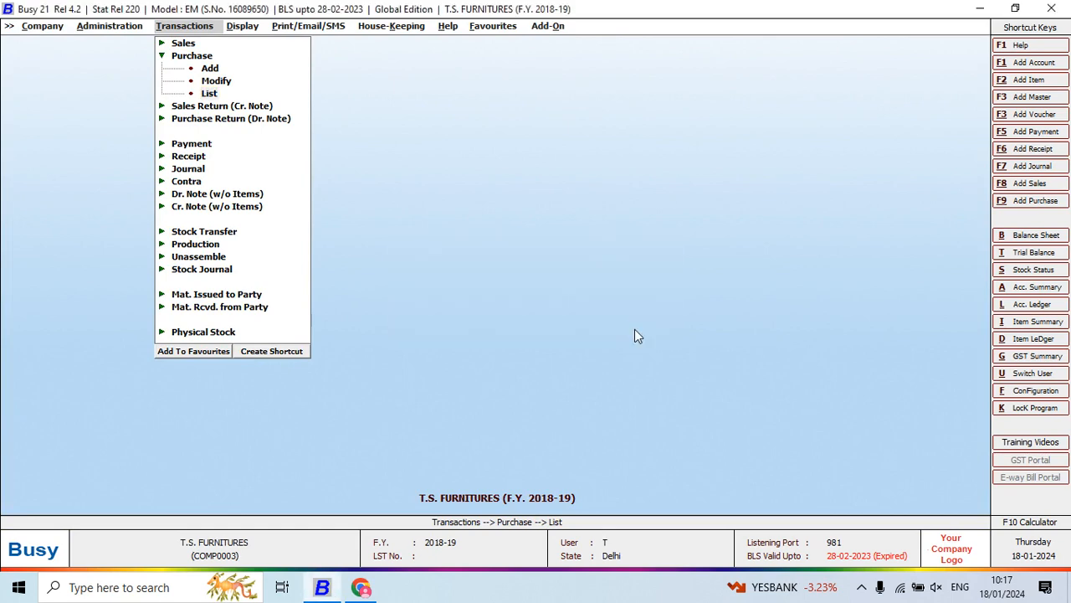
key("Return")
key("Return")
key("Return")
key("F2")
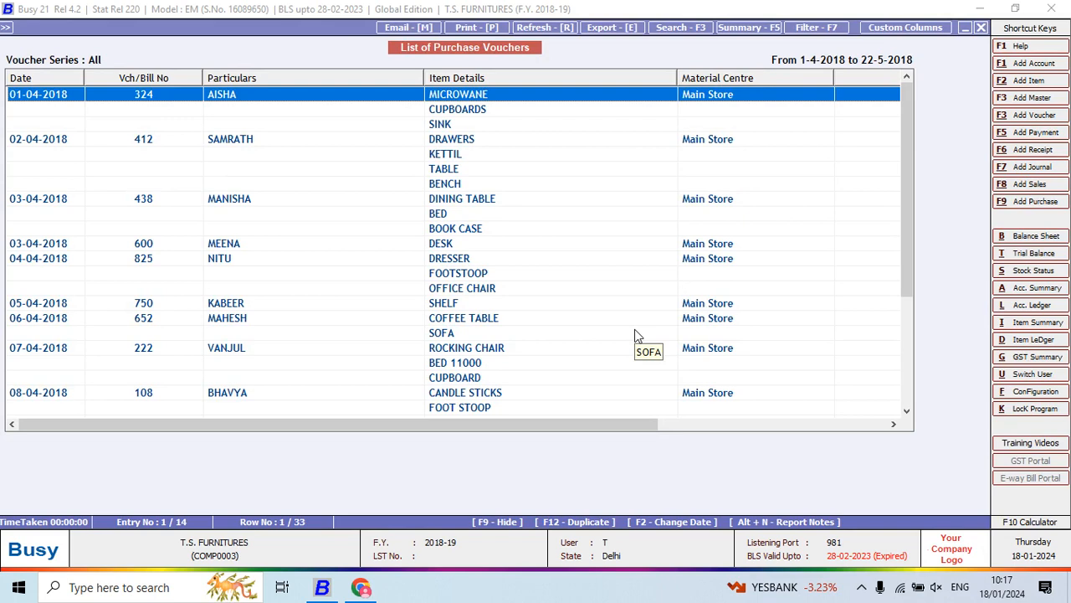
key("Escape")
key("Return")
key("Return")
key("Return")
key("Return")
key("Return")
key("Return")
key("Return")
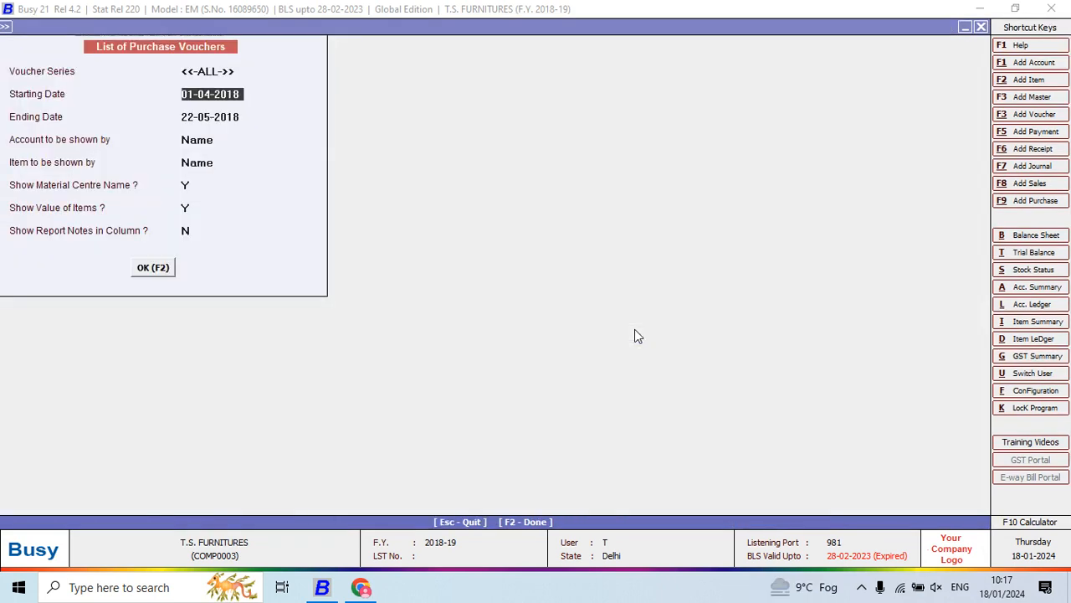
key("Return")
key("Return")
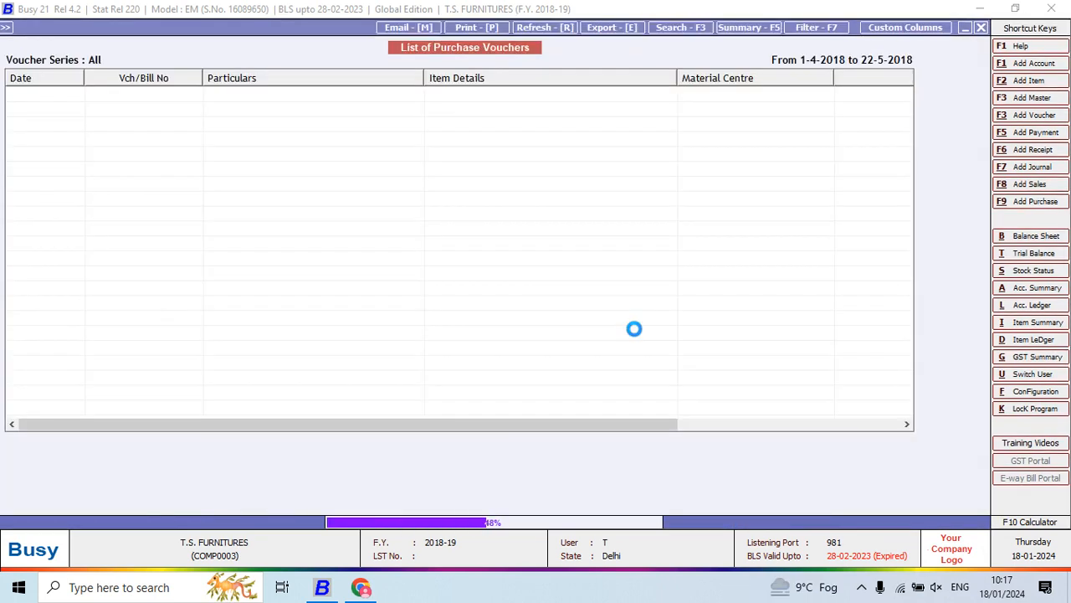
- Narrow the purchase voucher list's columns from Vch/Bill No to Unit so the Amount column fits, and view the list through its last entry
left_click_drag(615, 424, 391, 445)
left_click_drag(424, 78, 290, 131)
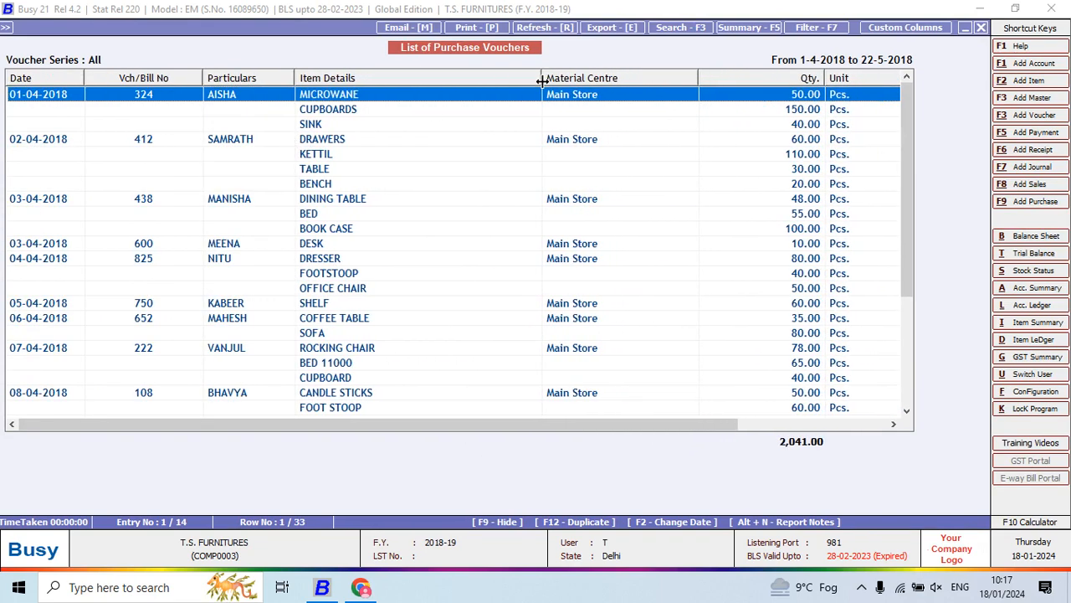
left_click_drag(547, 78, 392, 153)
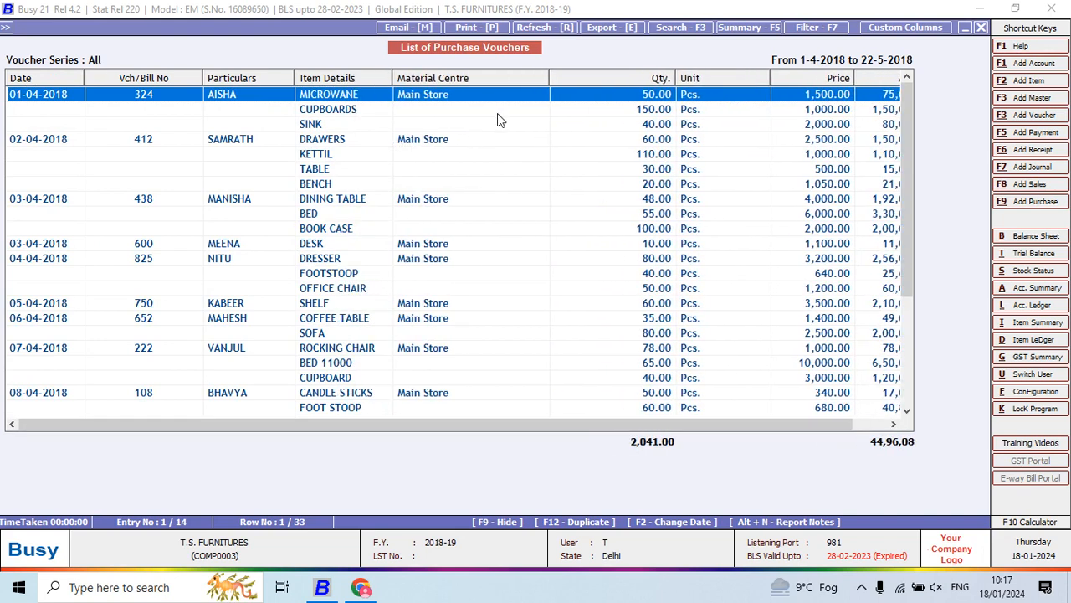
left_click_drag(393, 78, 428, 76)
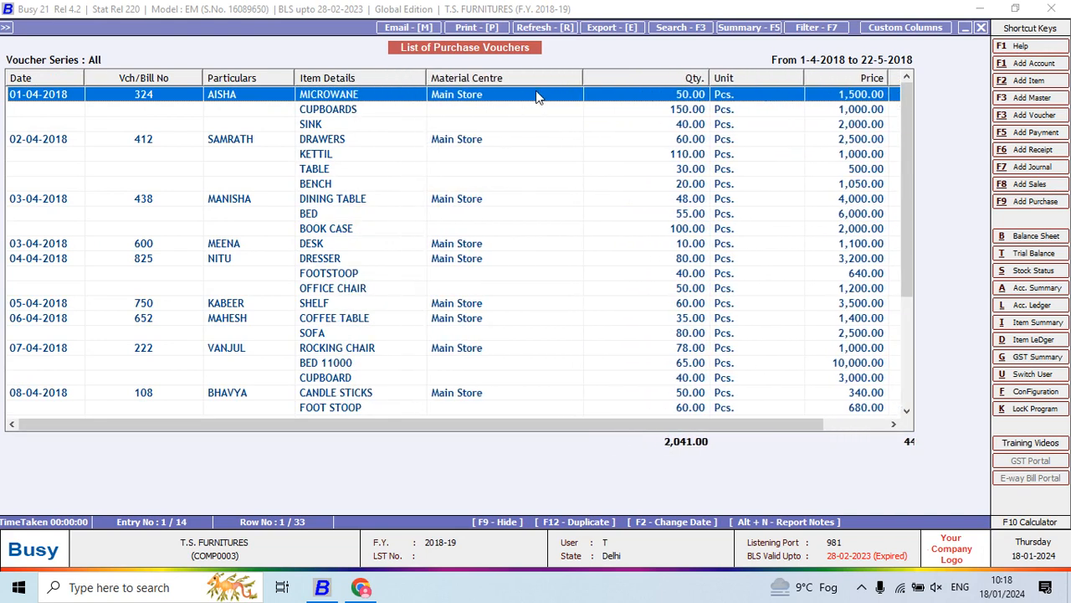
left_click_drag(578, 78, 513, 153)
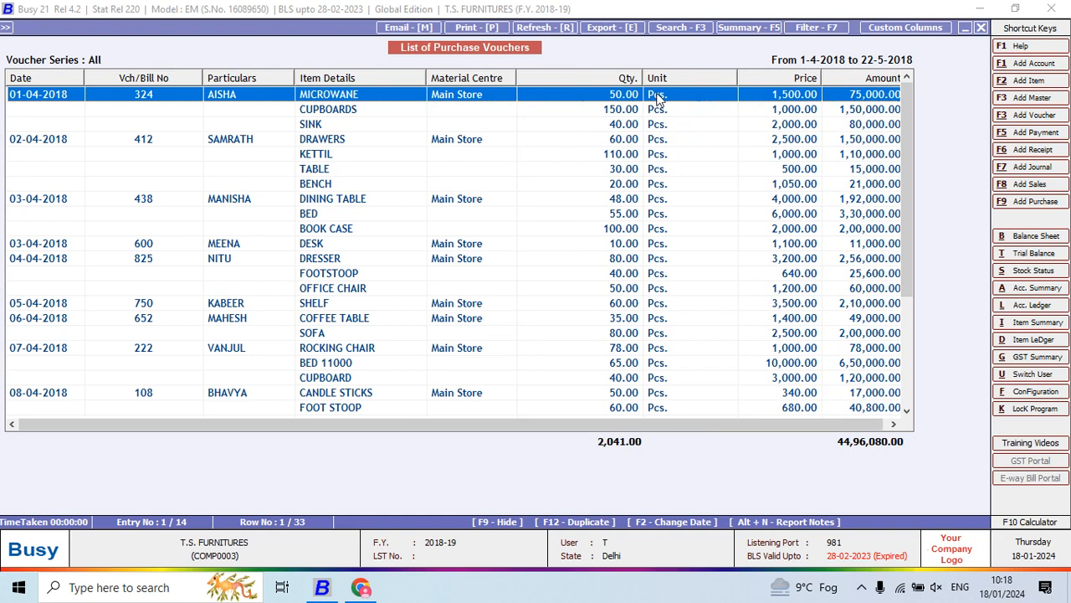
left_click_drag(636, 77, 603, 104)
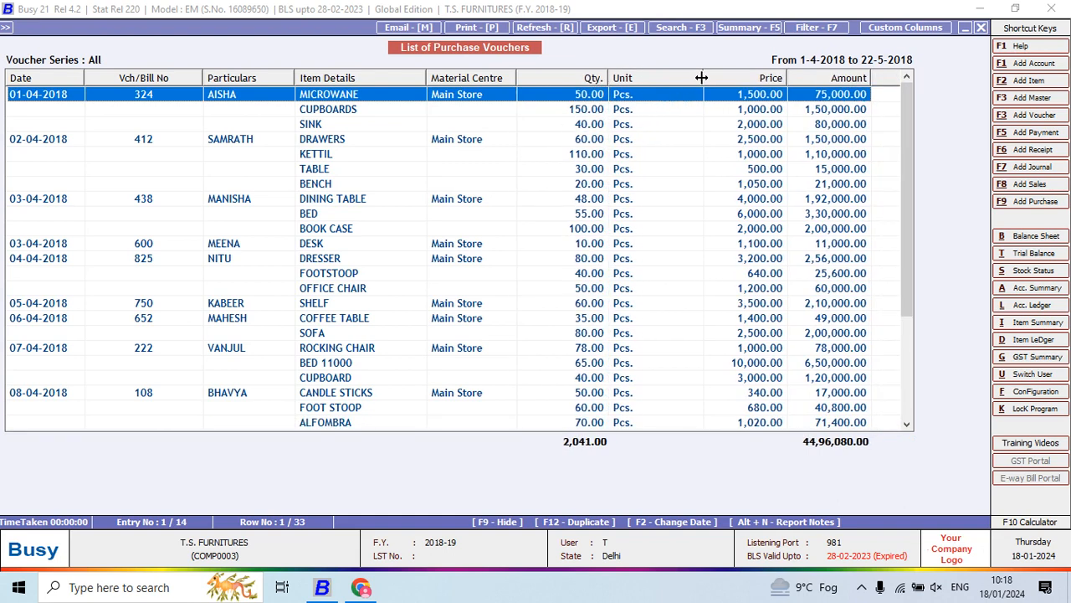
left_click_drag(701, 76, 661, 128)
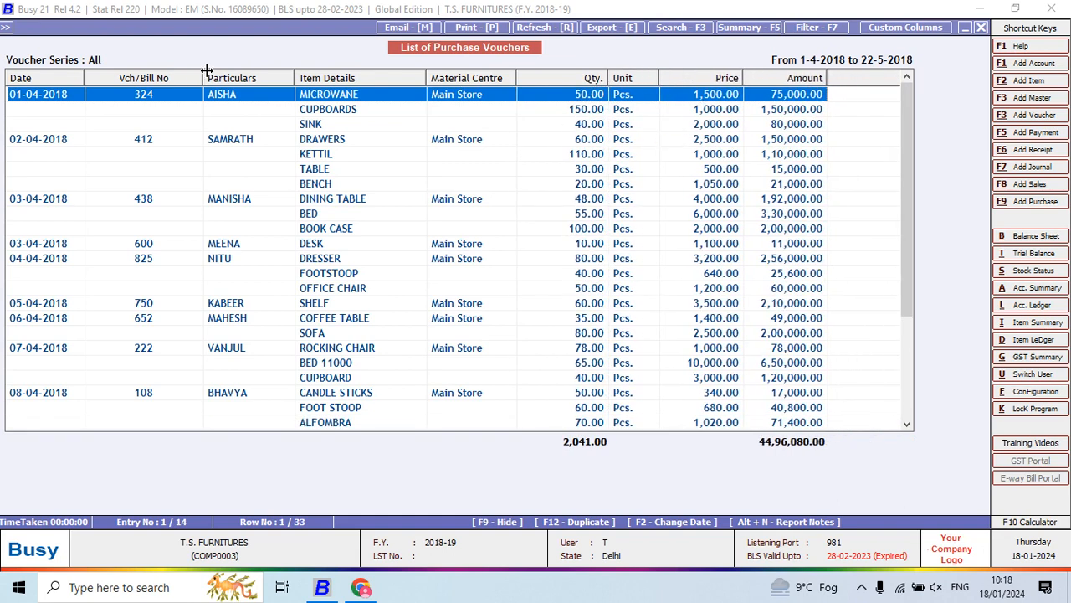
left_click_drag(204, 75, 160, 124)
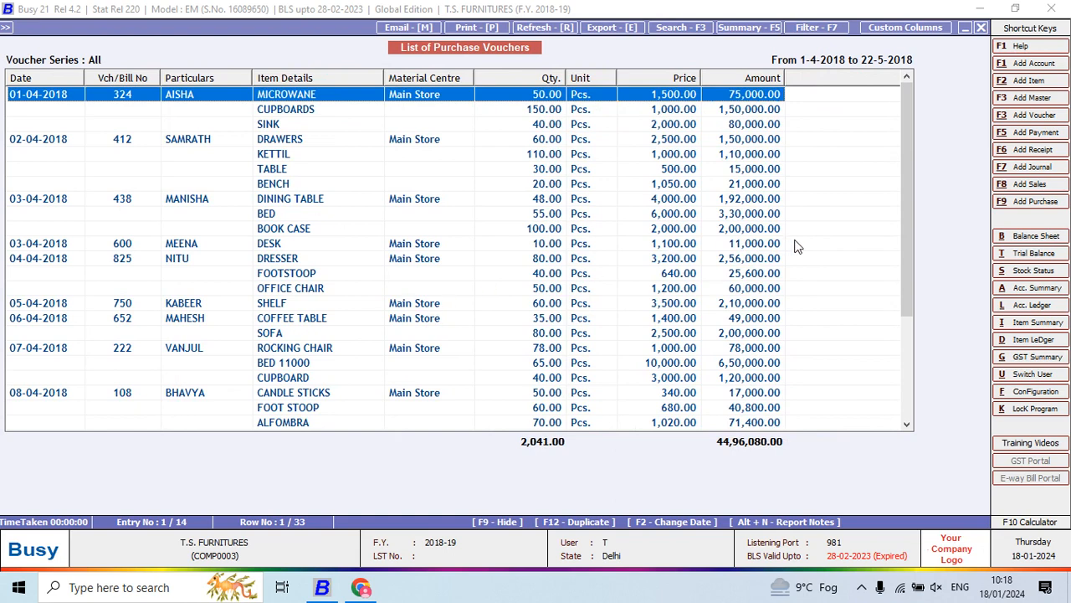
scroll(900, 199, "down", 4)
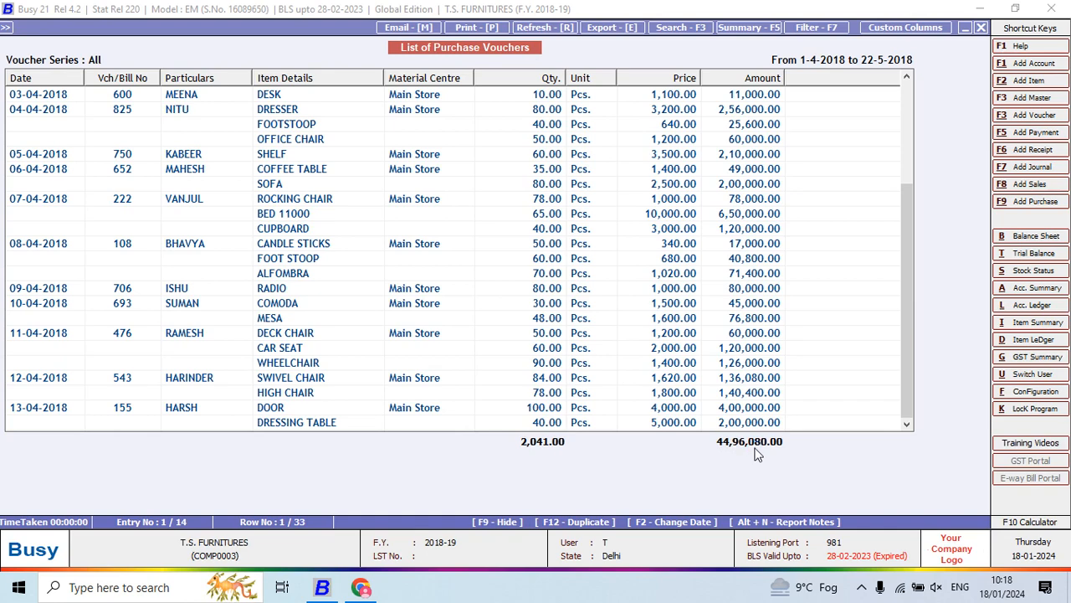
- Display the Purchase account ledger for 1-4-2018 to 22-5-2018 to check the total, and return to the purchase voucher list
type("lpur")
key("Return")
key("F2")
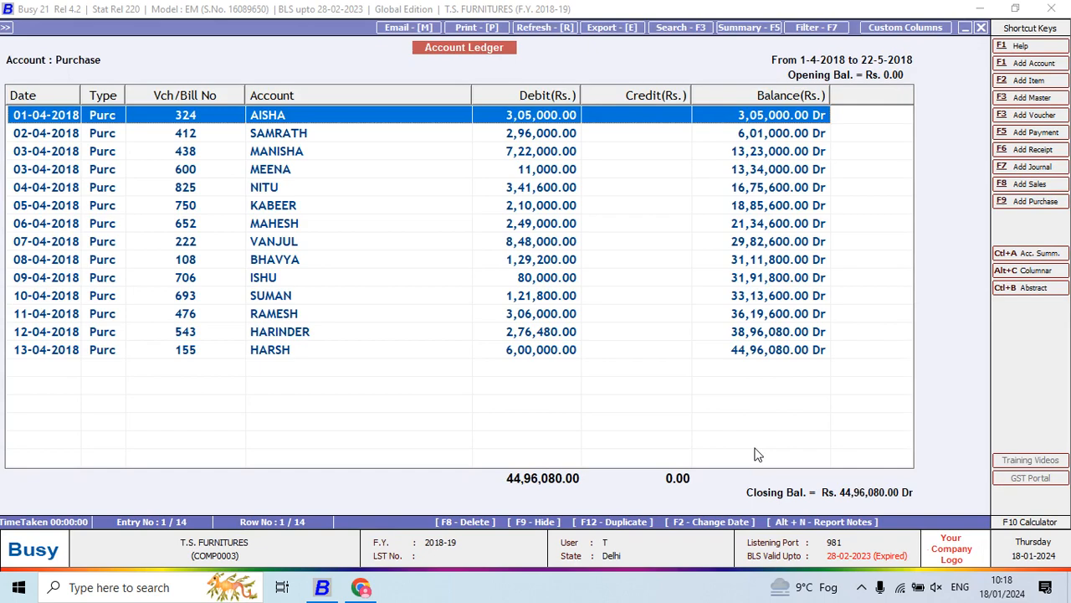
key("Escape")
key("Escape")
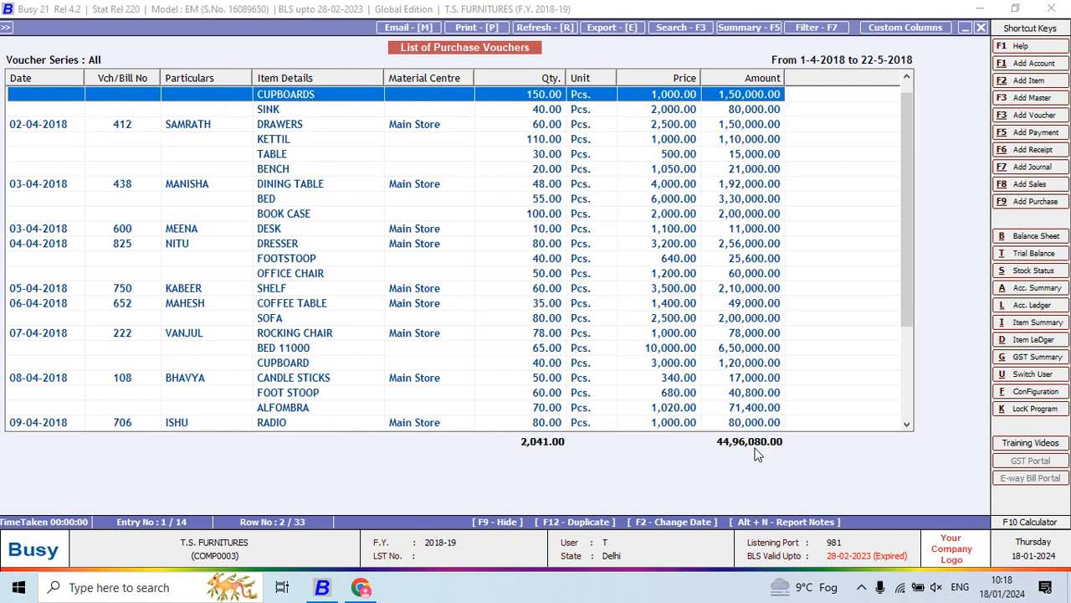
- Switch to Chrome to read question 8 in Project 5.pdf, and return to Busy to close the purchase voucher list
key("alt+Tab")
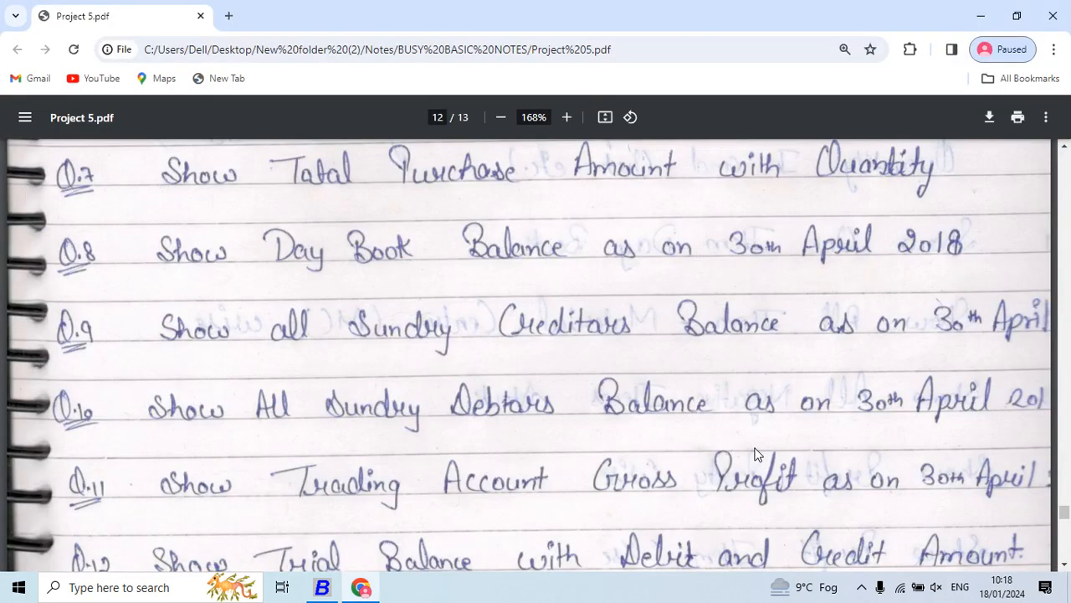
scroll(755, 453, "down", 1)
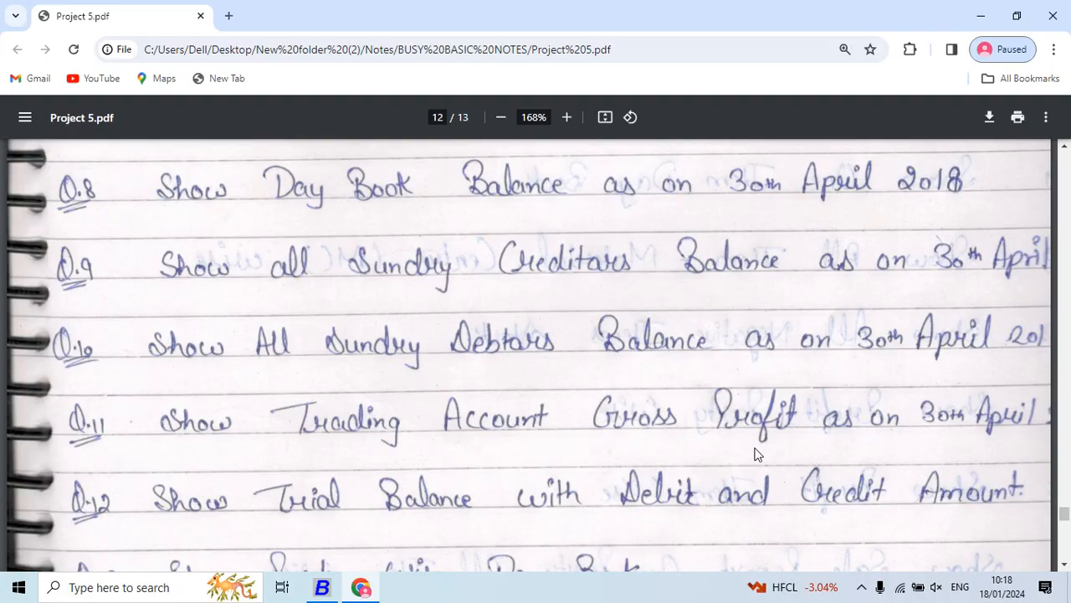
key("alt+Tab")
key("Escape")
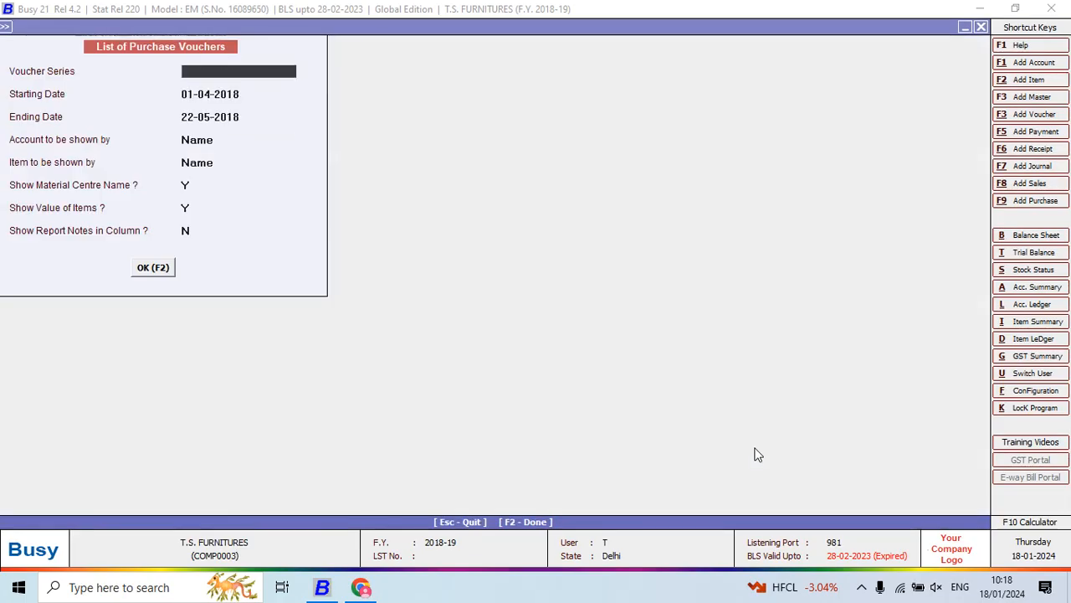
key("Escape")
key("Escape")
key("Escape")
- Generate the Day Book from 01-04-2018 to 22-05-2018 with accounts by name, long narration set to Y and full voucher details
key("Right")
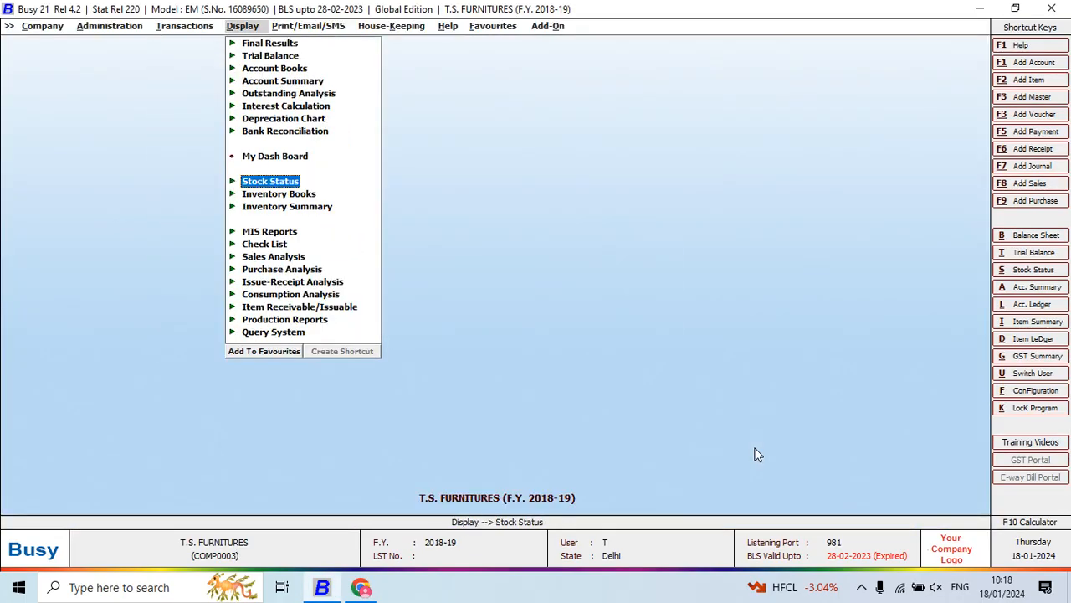
key("Up")
key("Up")
key("Up")
key("Up")
key("Up")
key("Up")
key("Up")
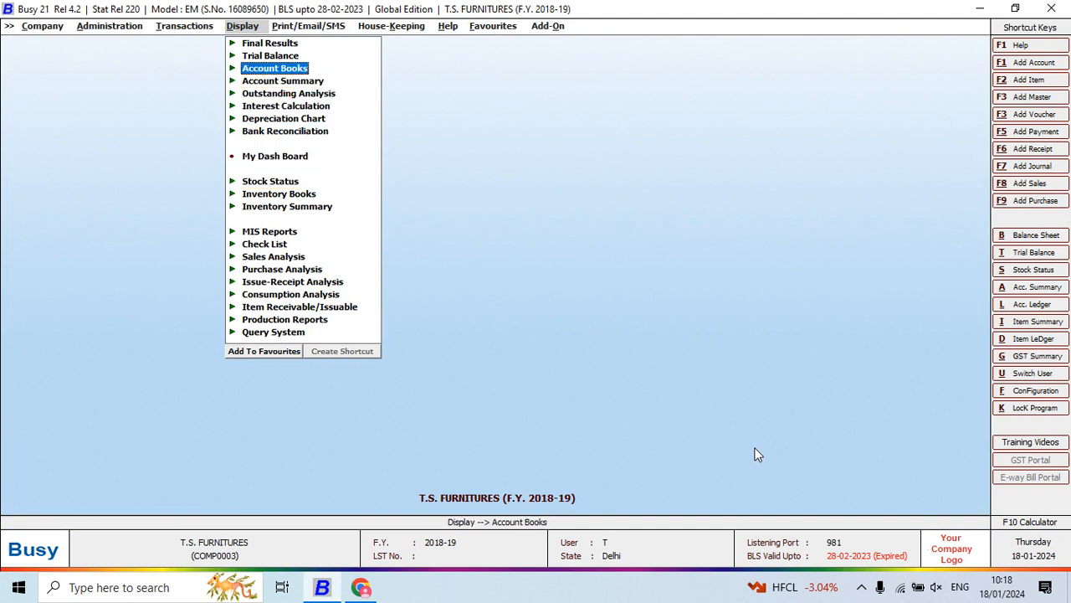
key("Return")
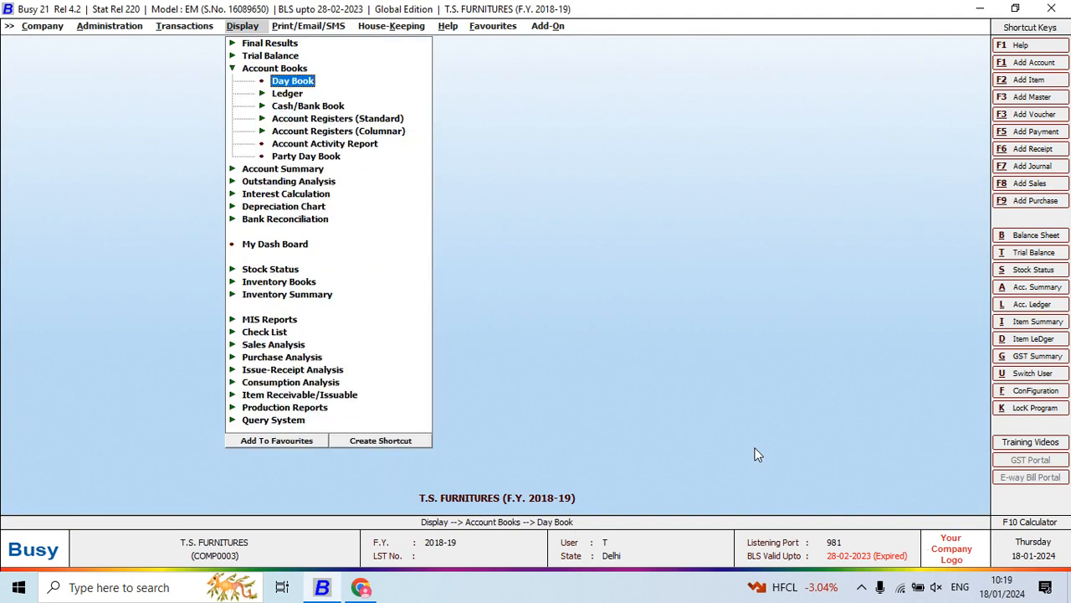
key("Return")
key("Return")
key("Return")
key("Return")
key("Return")
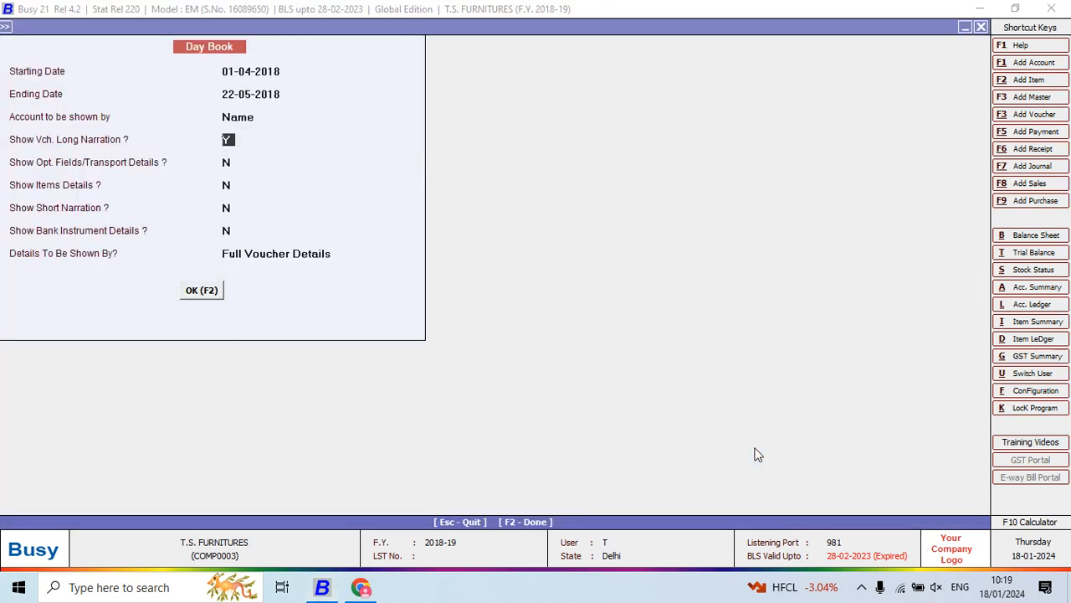
key("Return")
key("F2")
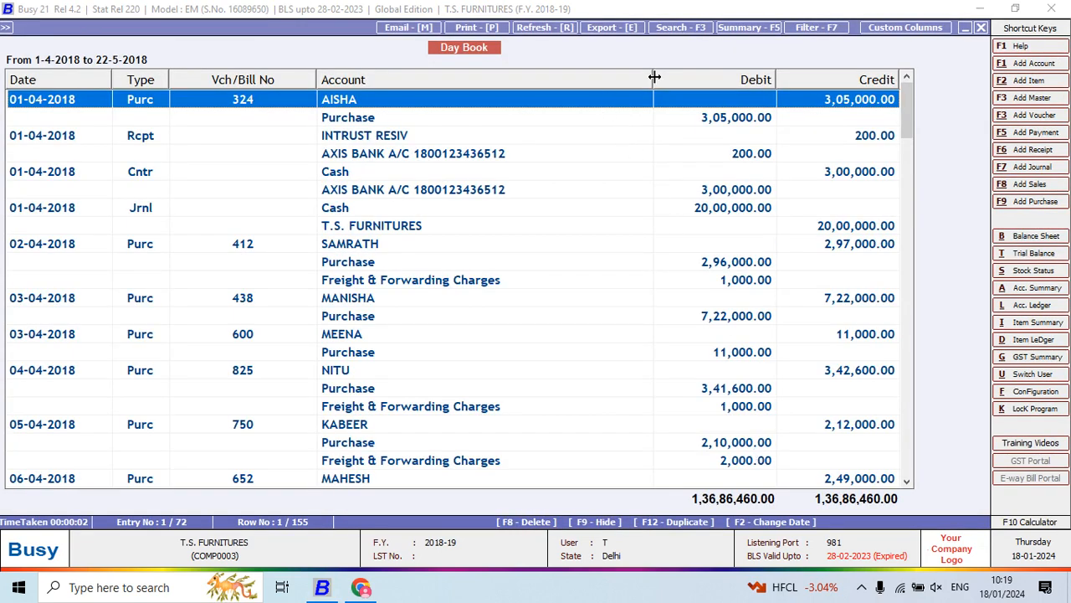
- Narrow the Day Book's Account and Vch/Bill No columns and examine its entries from April through mid-May 2018
left_click_drag(652, 75, 526, 278)
left_click_drag(314, 81, 245, 246)
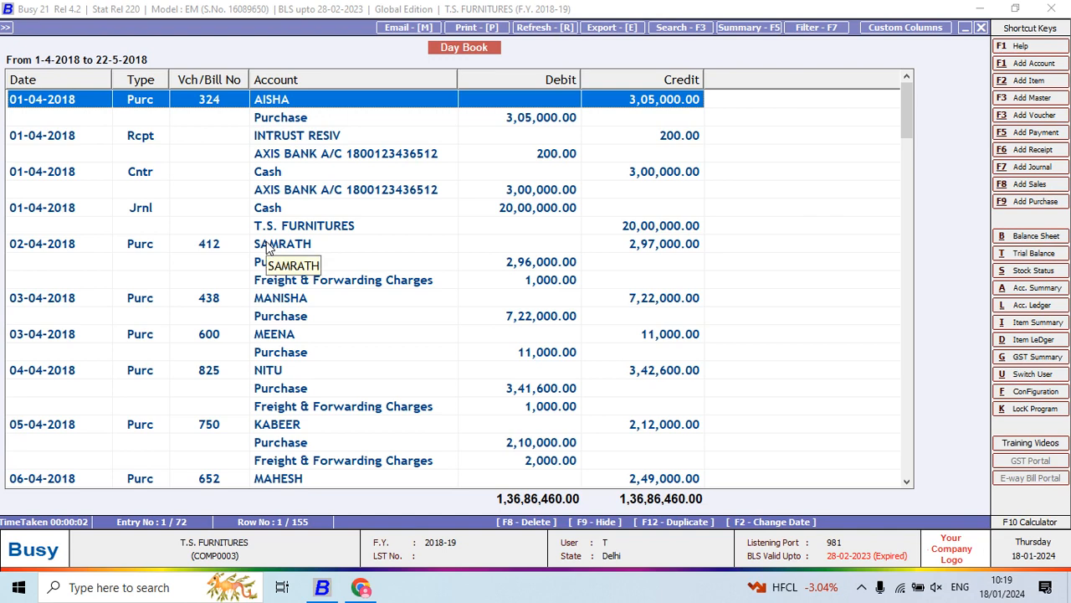
left_click(414, 133)
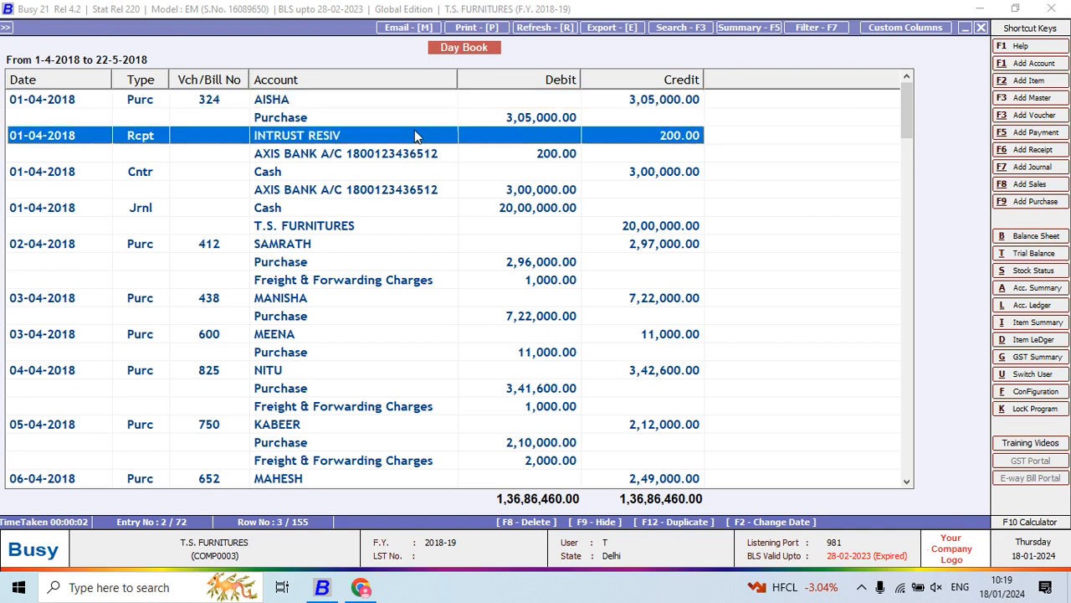
key("Down")
key("Down")
key("Down")
key("Down")
key("Down")
key("Down")
key("Down")
key("Down")
key("Down")
key("Down")
key("Down")
key("Down")
key("Down")
key("Down")
key("Down")
key("Down")
key("Down")
key("Down")
key("Down")
key("Down")
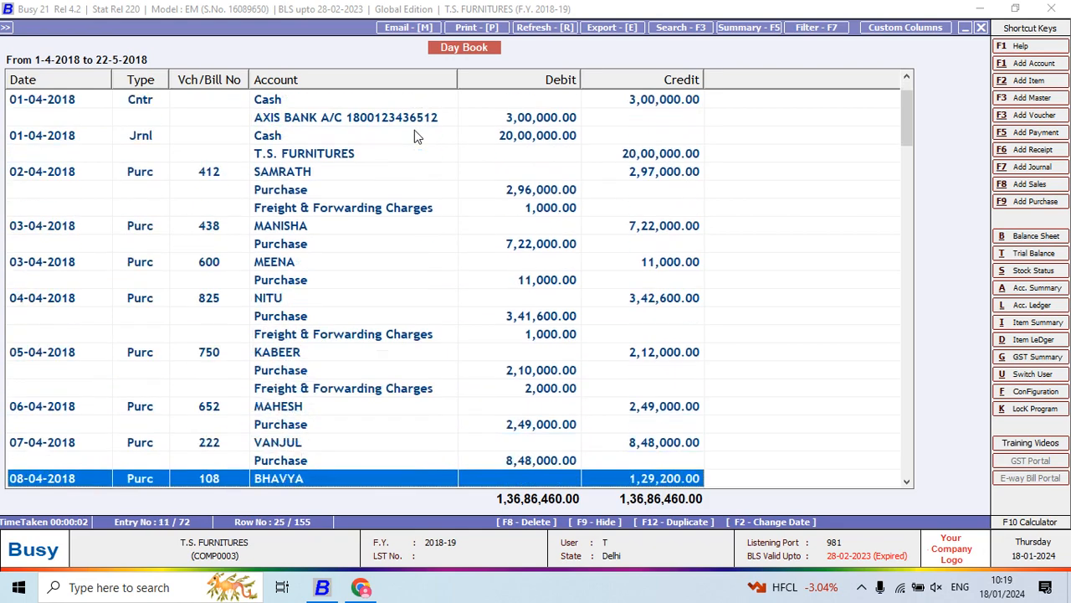
key("Down")
key("Down")
key("Down")
key("Down")
key("Down")
key("Down")
key("Down")
key("Down")
key("Down")
key("Down")
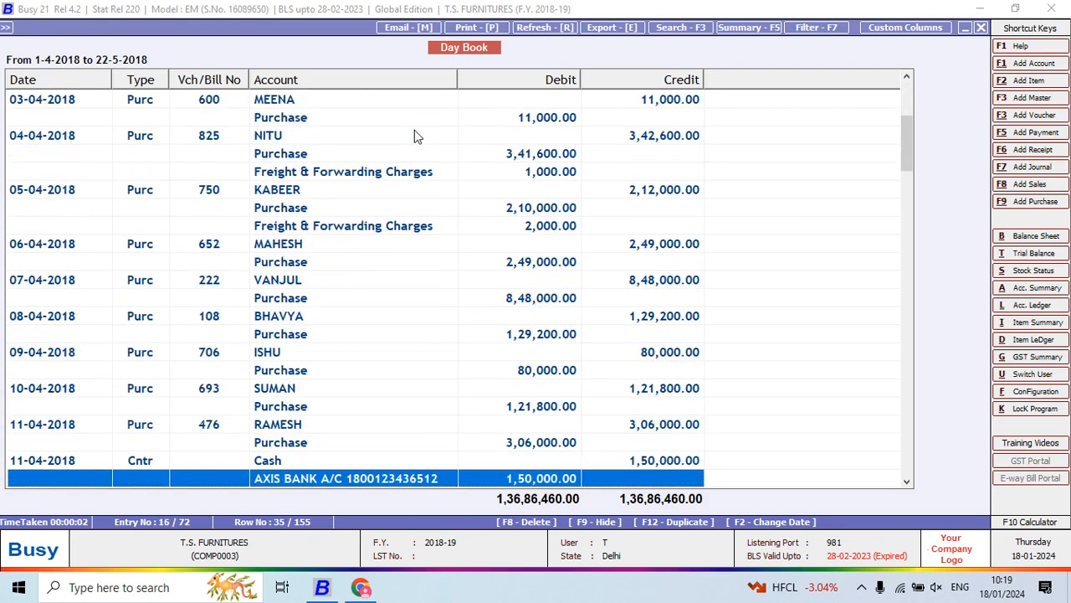
key("Down")
key("Down")
key("Down")
key("Down")
key("Down")
key("Down")
key("Down")
key("Down")
key("Down")
key("Down")
key("Down")
key("Down")
key("Down")
key("Down")
key("Down")
key("Down")
key("Down")
key("Down")
key("Down")
key("Down")
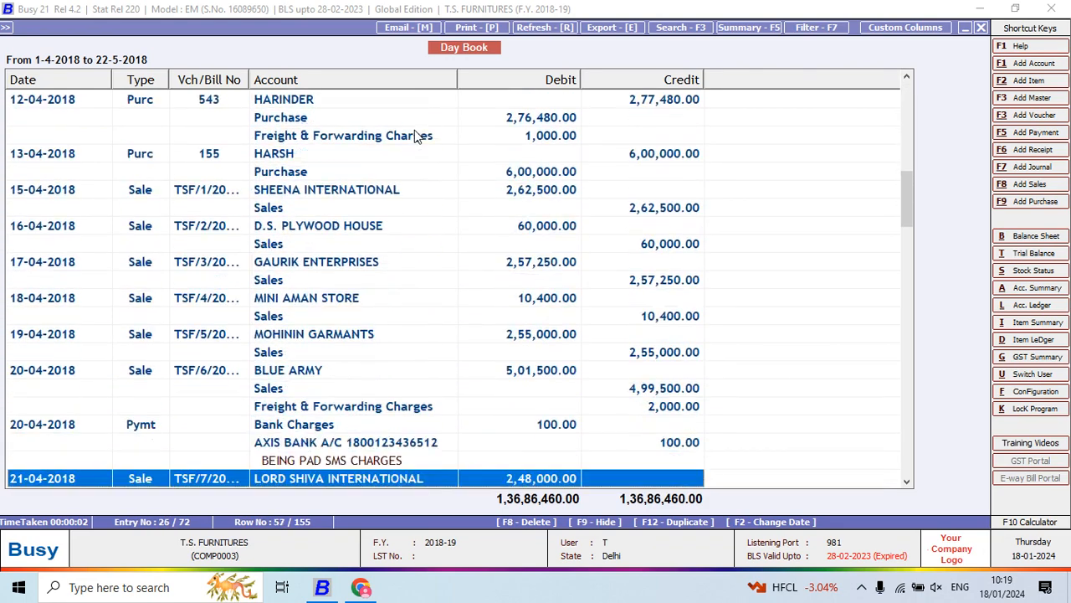
key("Down")
key("Down")
key("Down")
key("Down")
key("Down")
key("Down")
key("Down")
key("Down")
key("Down")
key("Down")
key("Down")
key("Down")
key("Down")
key("Down")
key("Down")
key("Down")
key("Down")
key("Down")
key("Down")
key("Down")
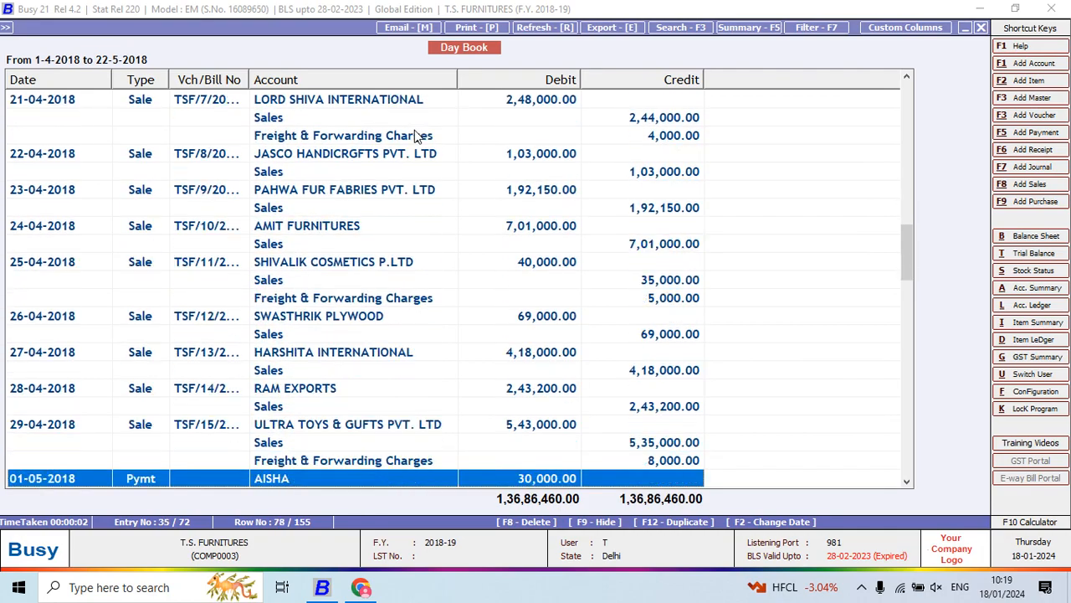
key("Down")
key("Down")
key("Down")
key("Down")
key("Down")
key("Down")
key("Down")
key("Down")
key("Down")
key("Down")
key("Down")
key("Down")
key("Down")
key("Down")
key("Down")
key("Down")
key("Down")
key("Down")
key("Down")
key("Down")
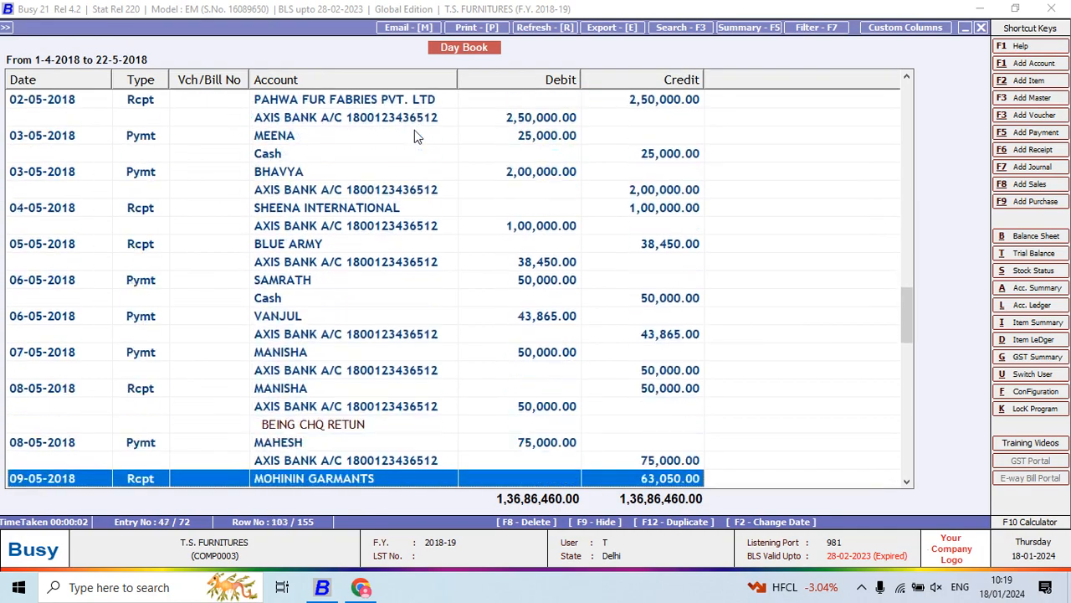
key("Down")
key("Down")
key("Down")
key("Down")
key("Down")
key("Down")
key("Down")
key("Down")
key("Down")
key("Down")
key("Down")
key("Down")
key("Down")
key("Down")
key("Down")
key("Down")
key("Down")
key("Down")
key("Down")
key("Down")
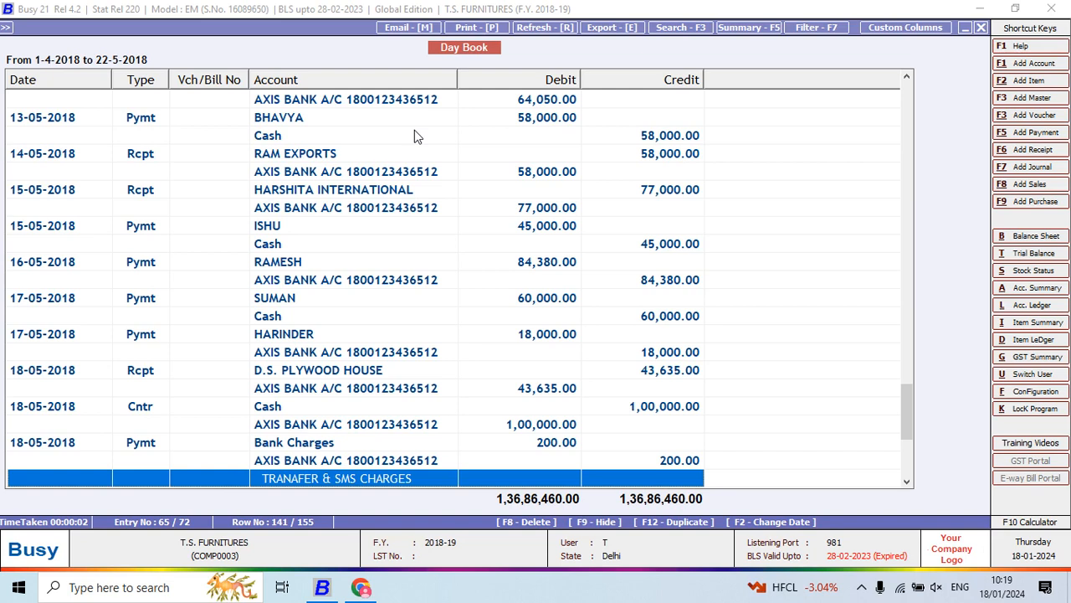
- Switch to Chrome to read question 9 on sundry creditors in Project 5.pdf, and return to Busy to close the Day Book
key("alt+Tab")
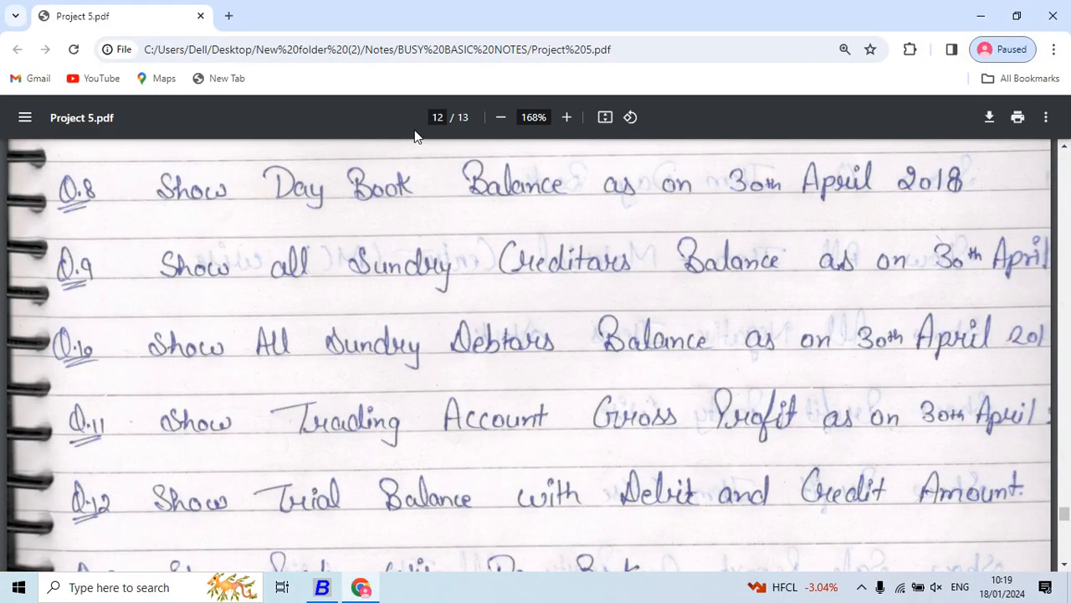
scroll(414, 137, "down", 1)
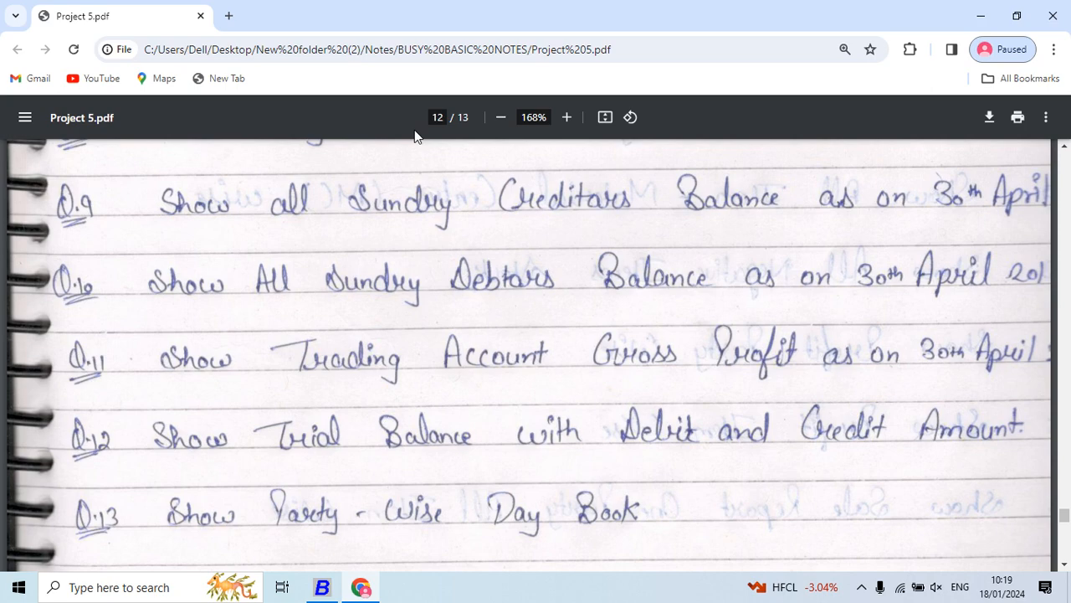
key("alt+Tab")
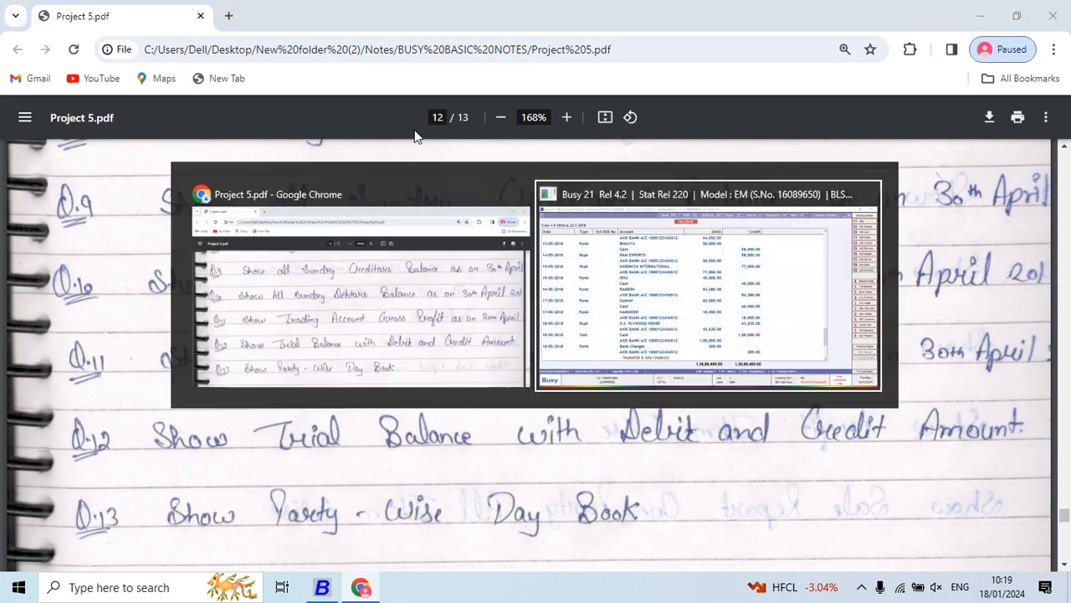
key("Escape")
key("Escape")
key("Escape")
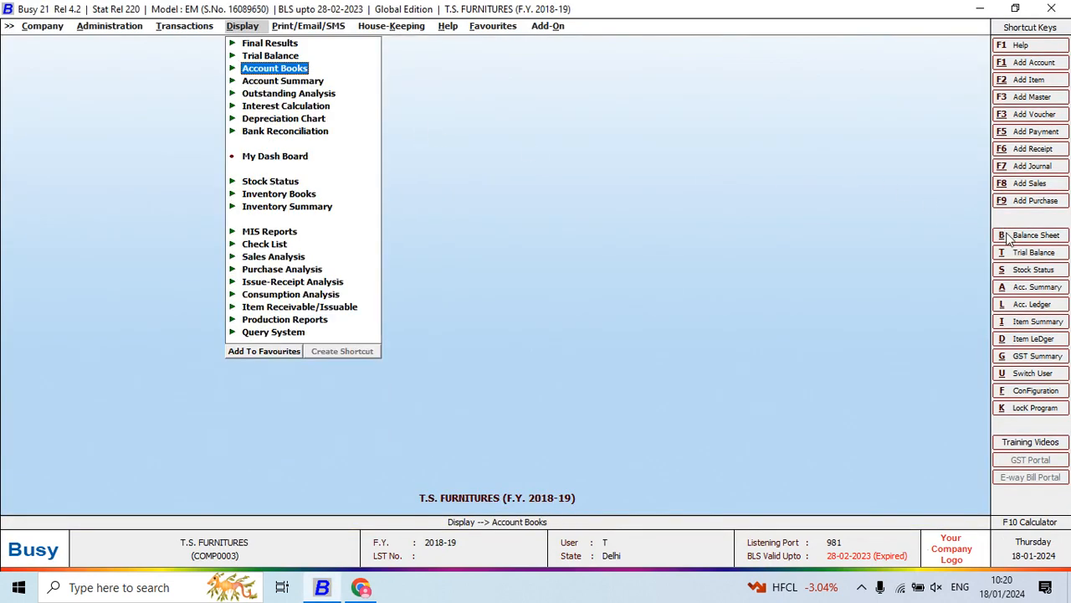
- Generate the horizontal standard Balance Sheet from 01-04-2018 to 22-05-2018 with the balance sheet stock update set to Y
left_click(274, 47)
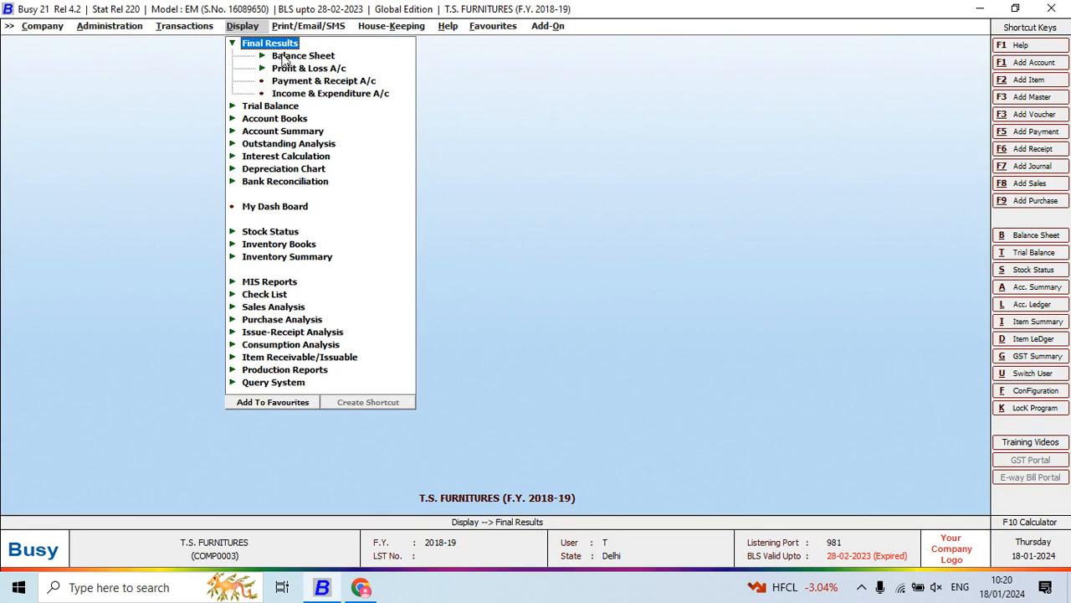
left_click(286, 56)
left_click(334, 72)
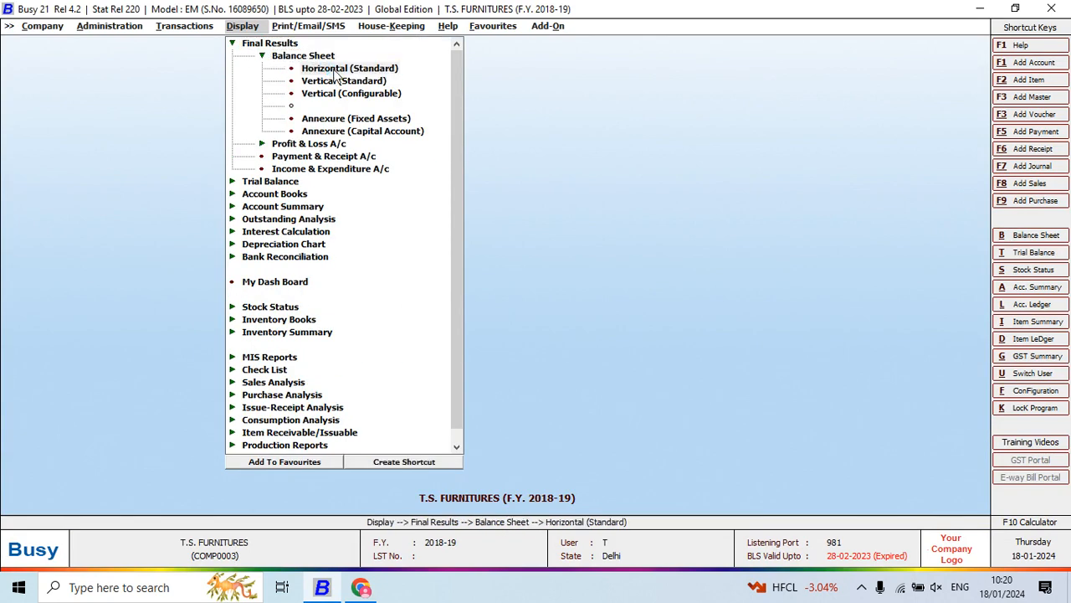
key("Return")
key("Return")
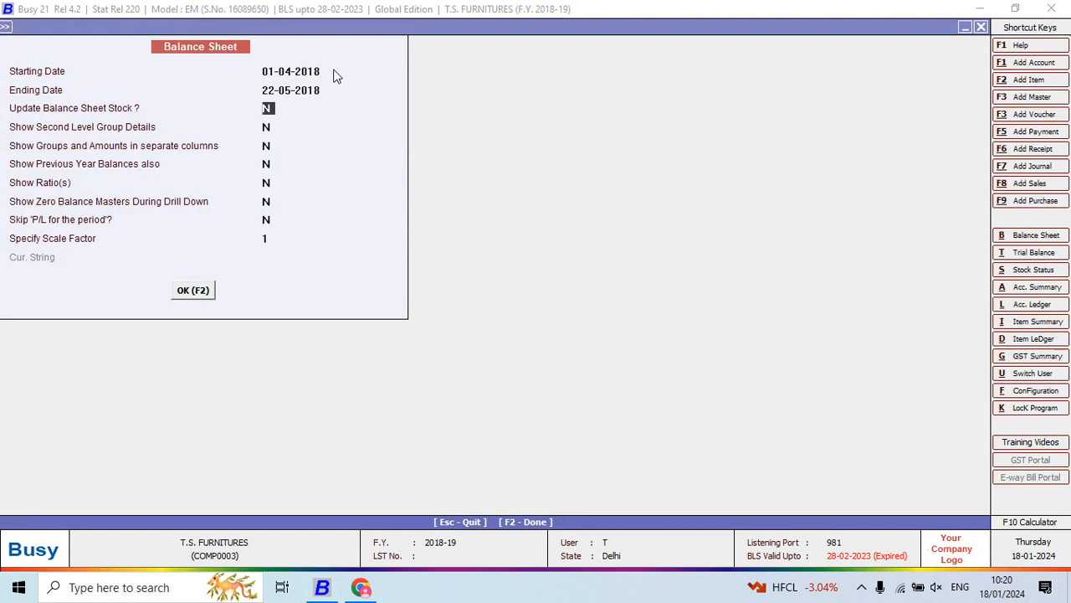
type("y")
key("F2")
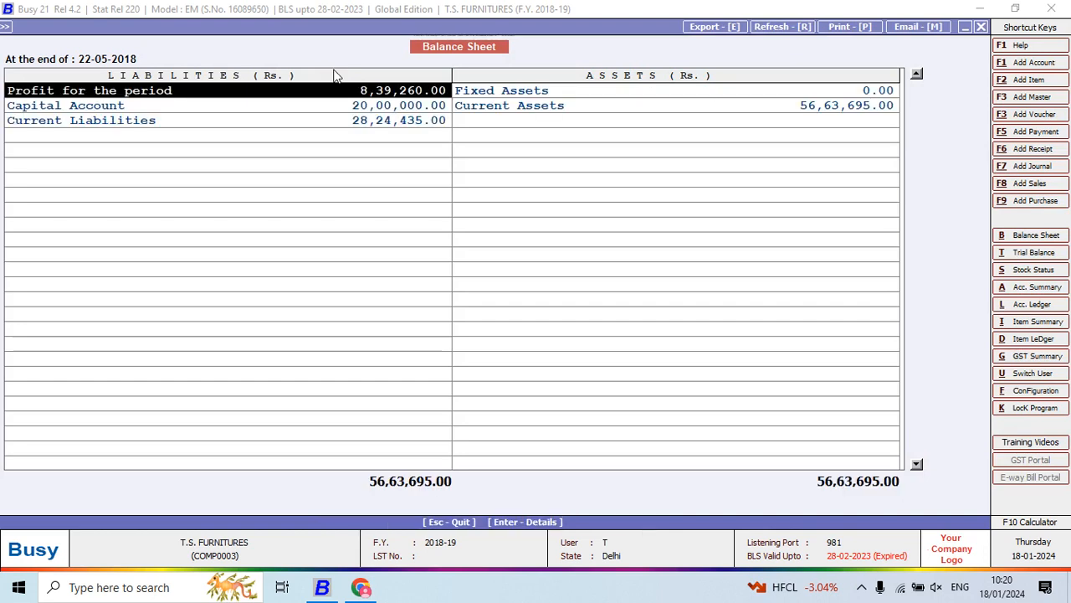
- Open the Sundry Creditors balances under Current Liabilities and narrow the Account/Group, Debit and Credit columns
key("Down")
key("Down")
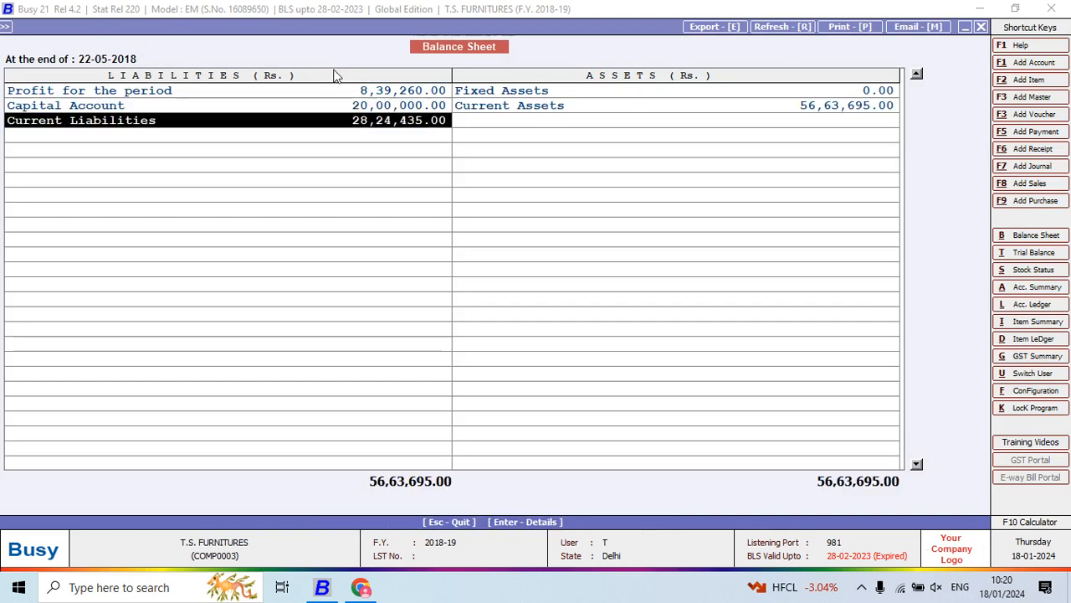
key("Return")
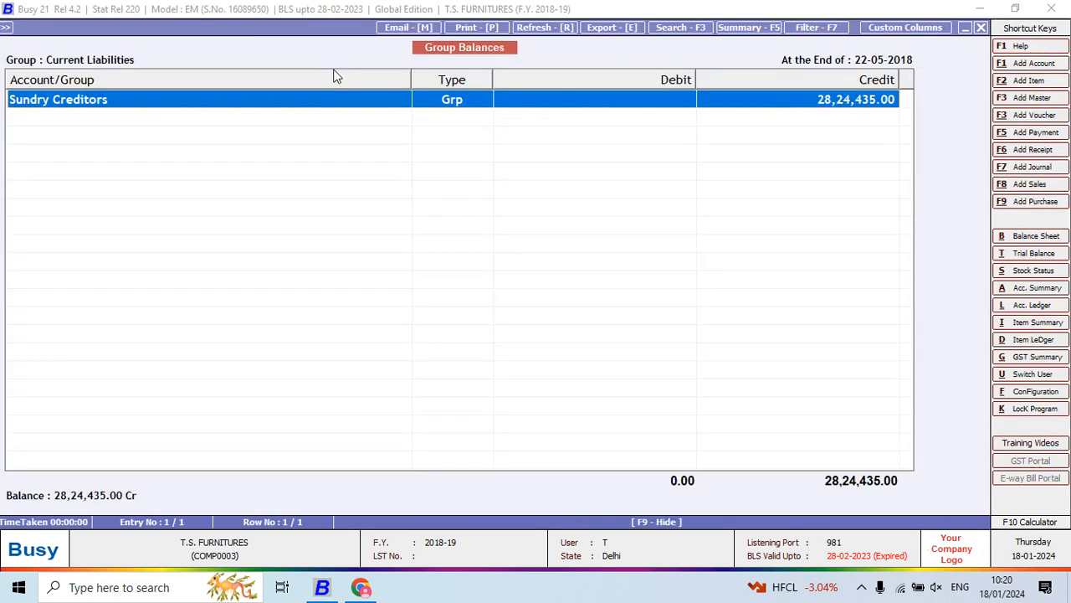
key("Return")
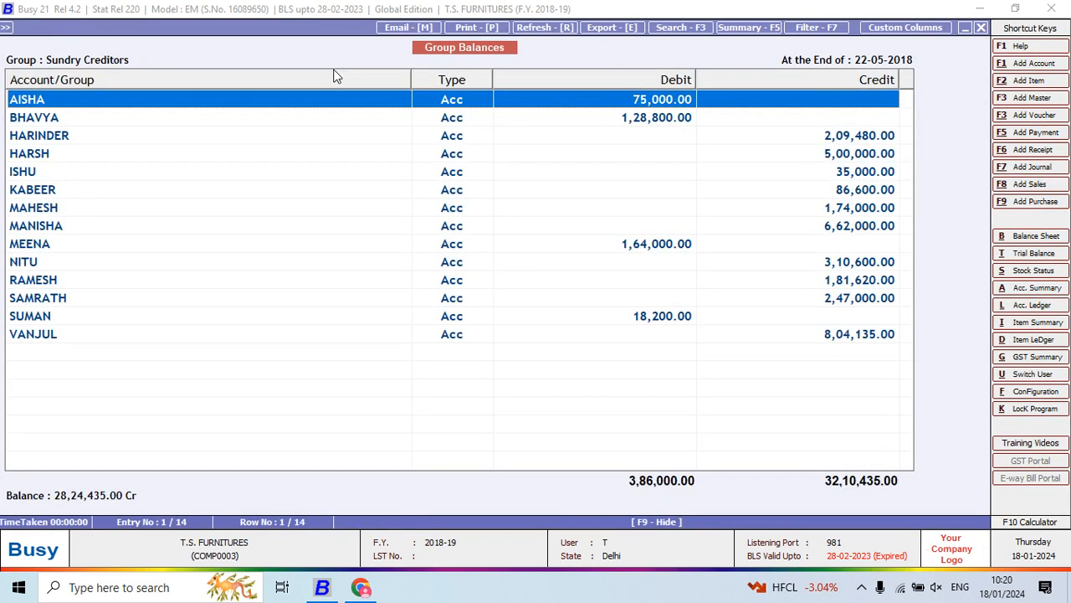
left_click_drag(410, 77, 205, 239)
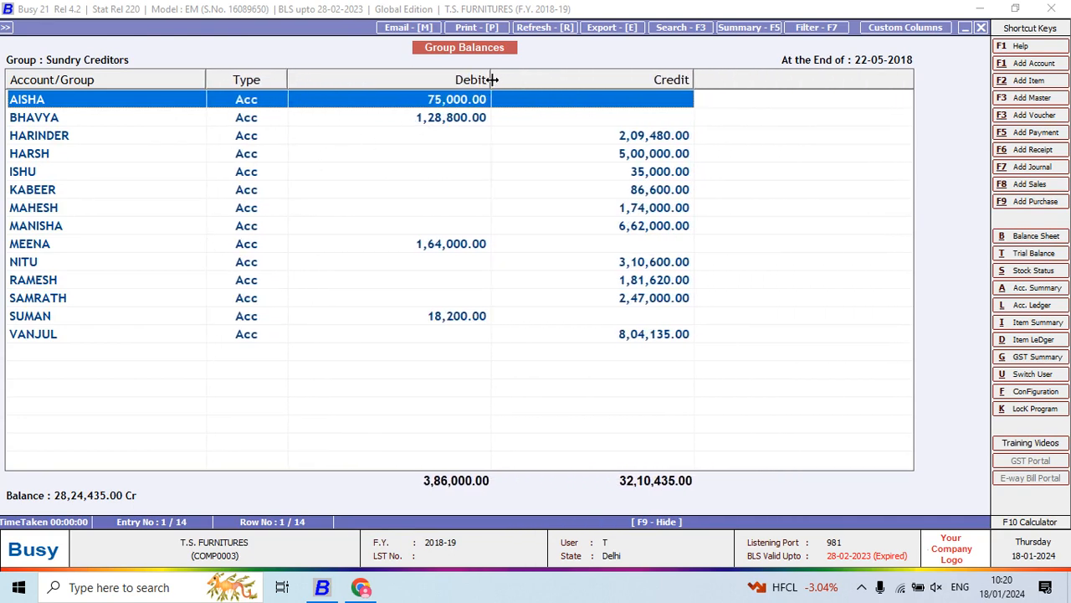
left_click_drag(490, 79, 405, 161)
left_click_drag(606, 80, 450, 149)
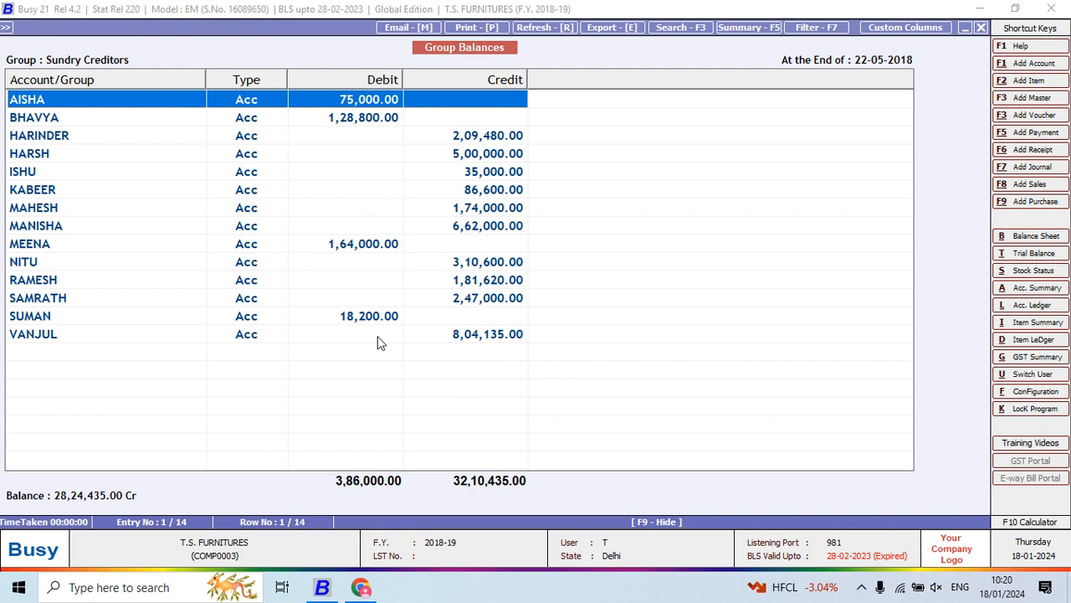
- Open the first creditor's account ledger, examine its April purchase and May payments, and return to the creditor balances
key("Return")
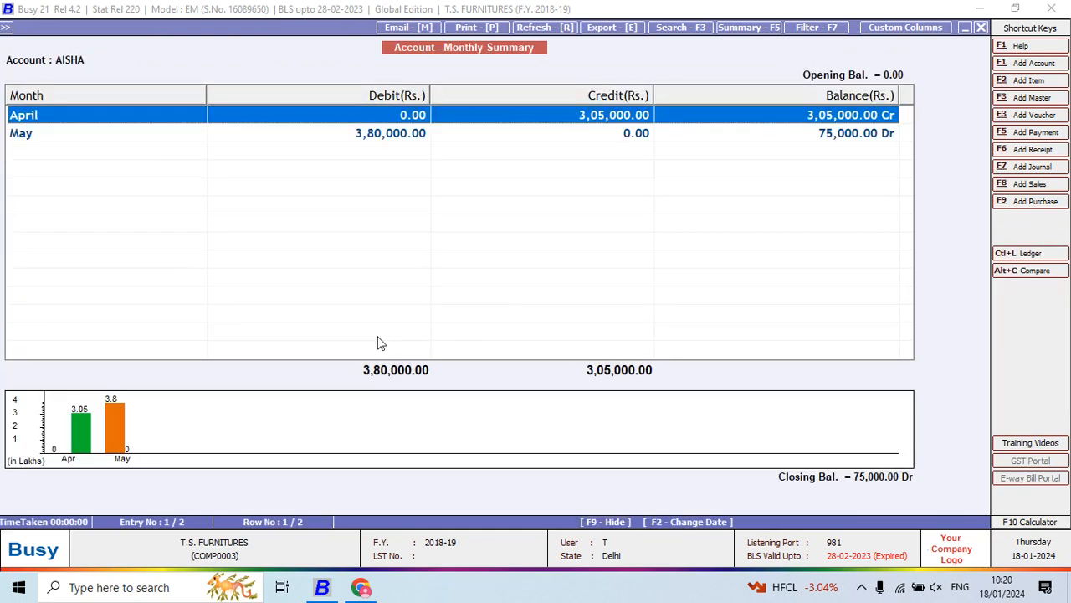
key("Return")
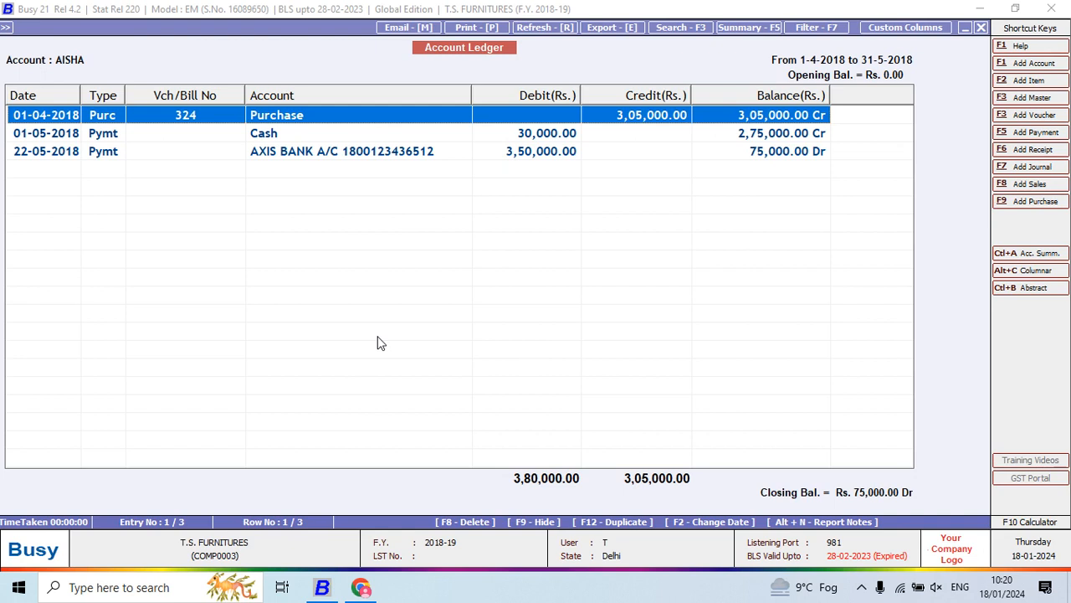
key("Down")
key("Down")
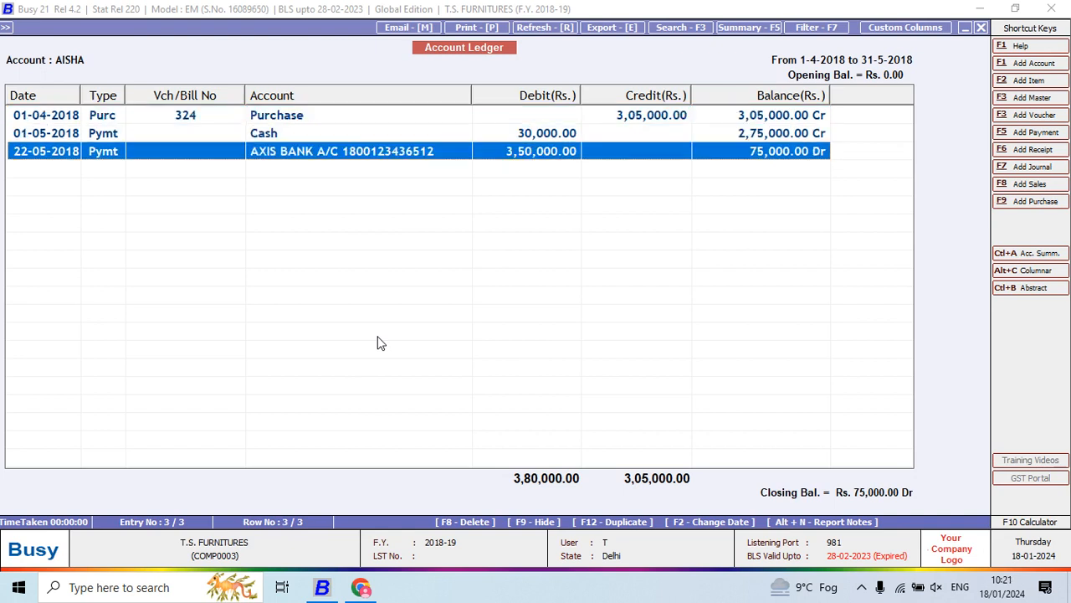
key("Up")
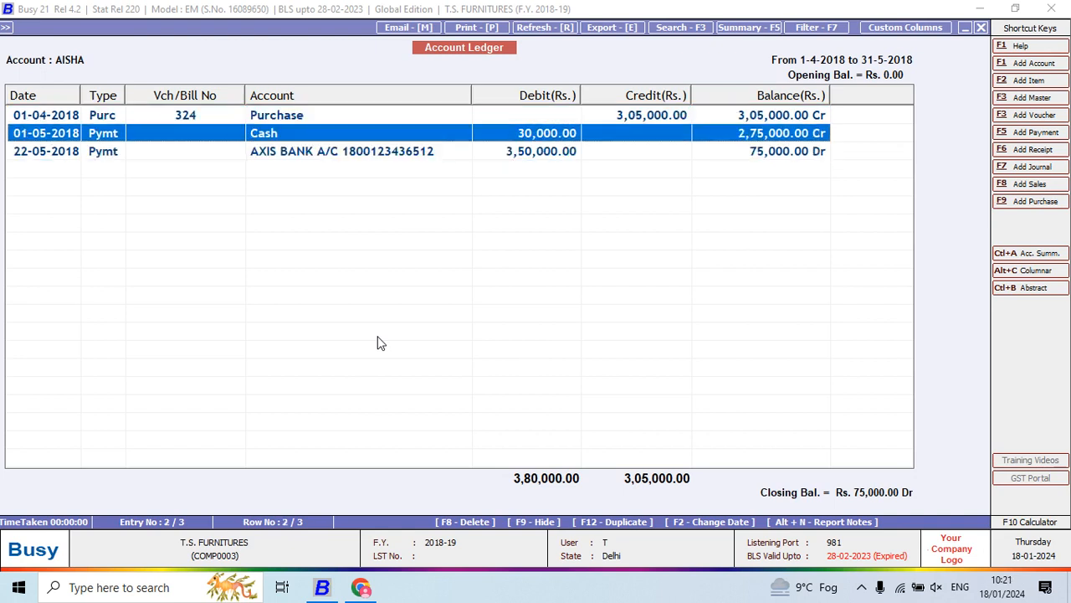
key("Up")
key("Down")
key("Down")
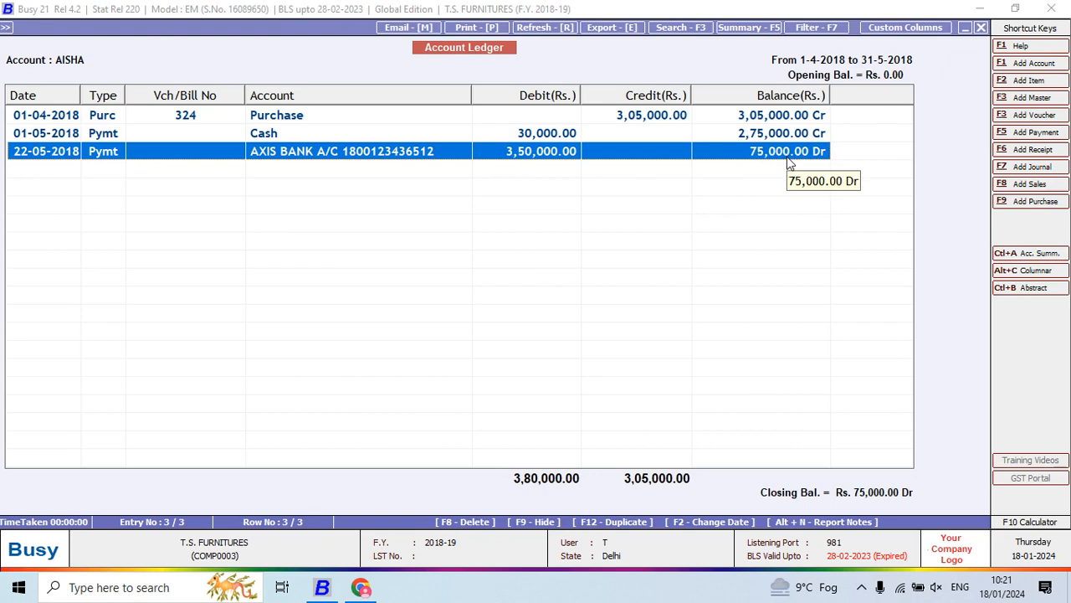
key("Escape")
key("Escape")
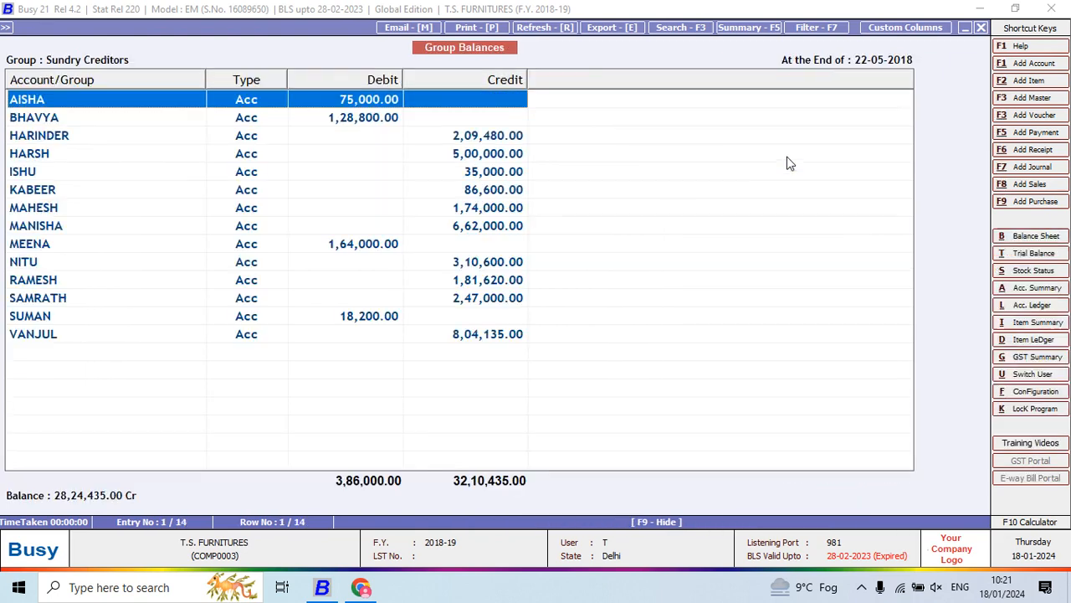
- Examine which Sundry Creditors accounts carry debit balances and which carry credit balances
left_click(376, 119)
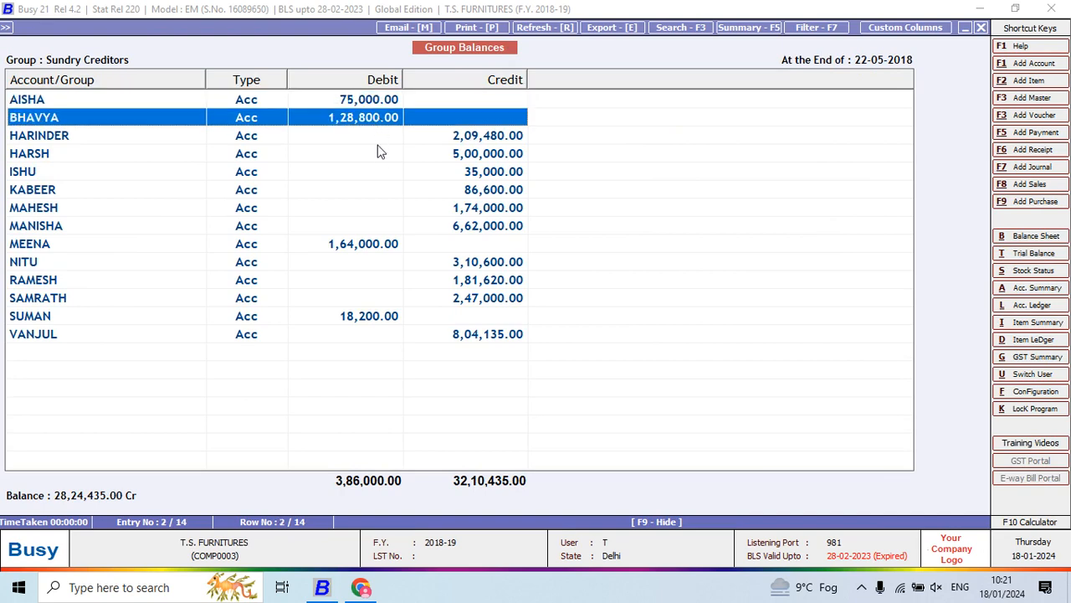
left_click(368, 242)
left_click(362, 323)
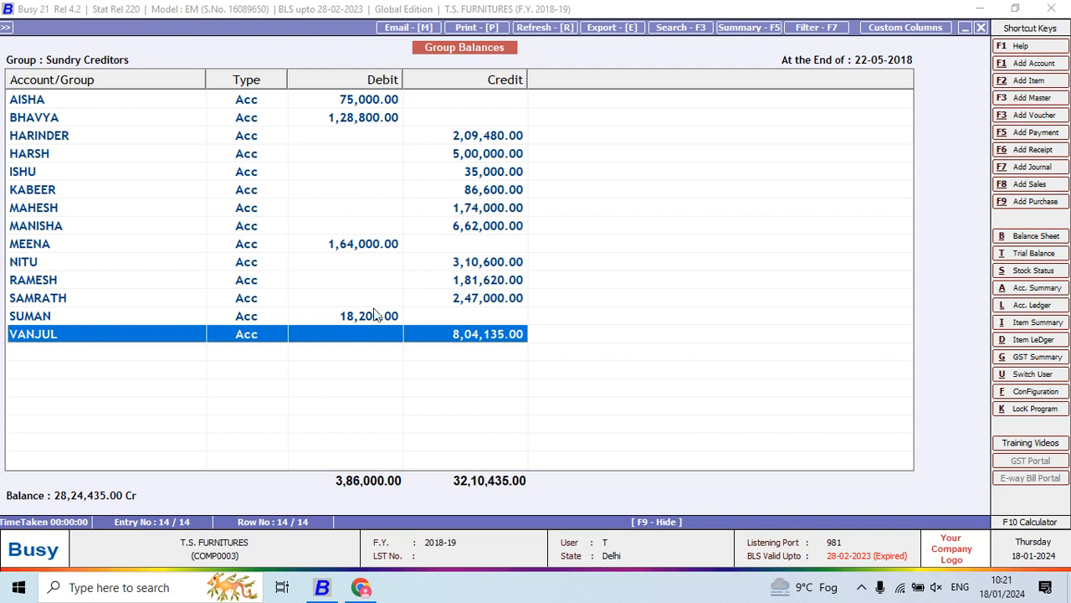
left_click(489, 139)
left_click(489, 155)
left_click(488, 174)
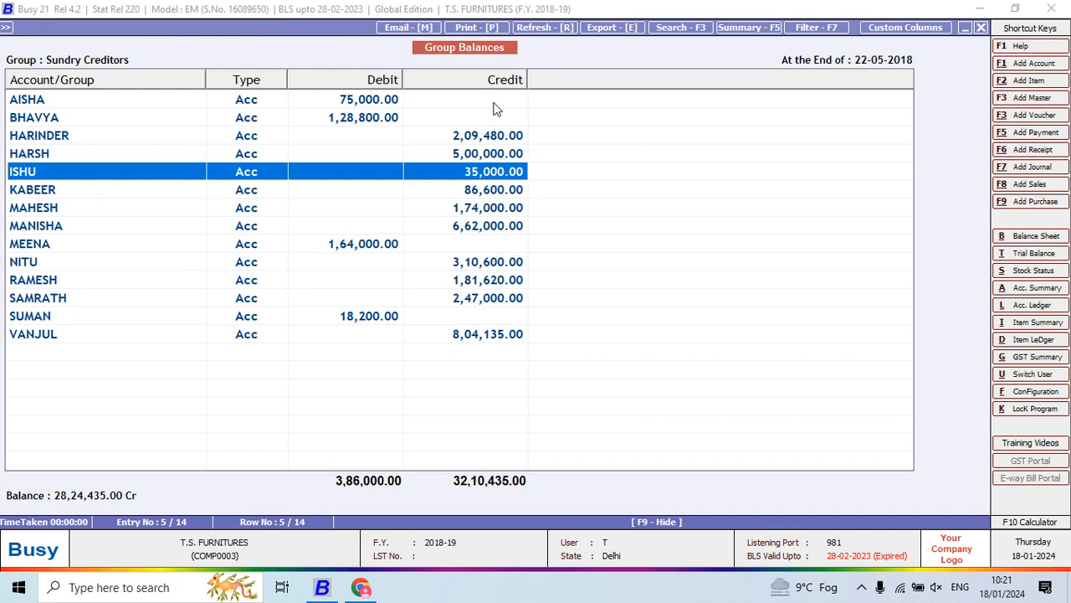
- Switch to Chrome to read question 10 in Project 5.pdf, and return to Busy to regenerate the Balance Sheet
key("alt+Tab")
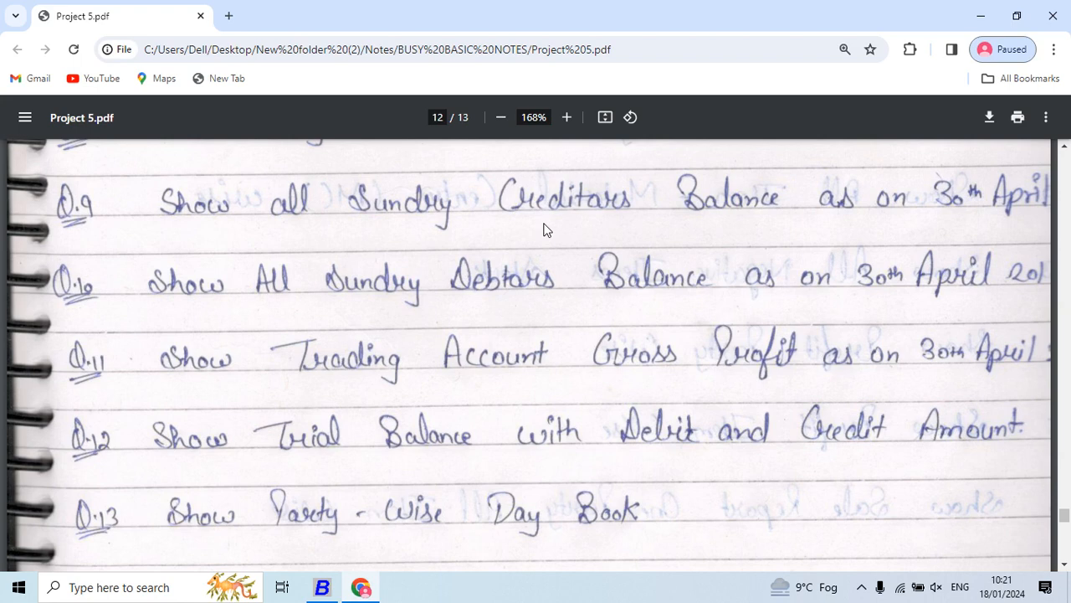
scroll(545, 246, "down", 1)
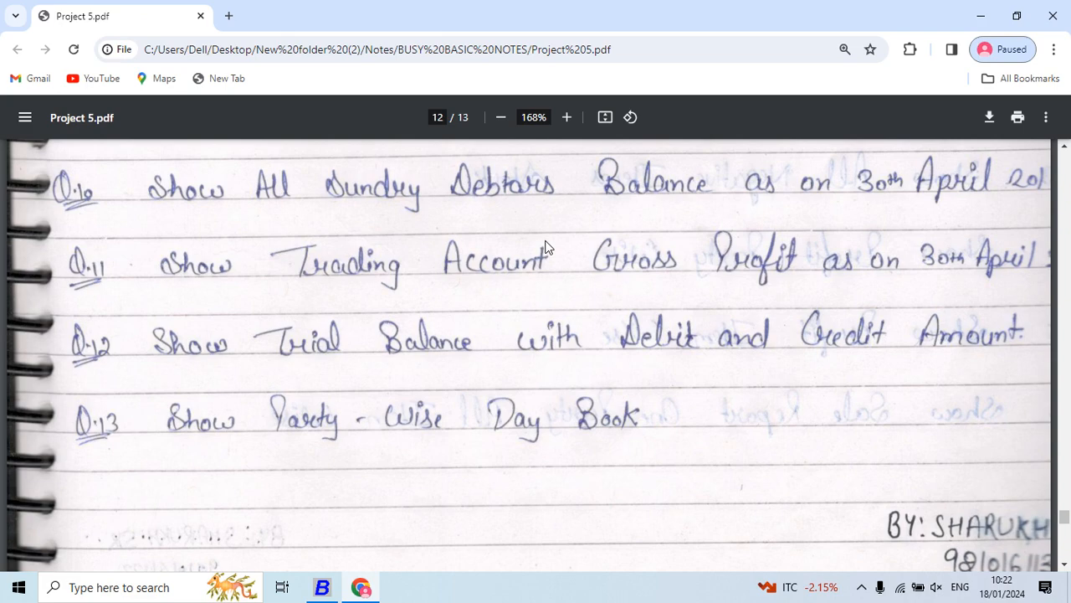
key("alt+Tab")
key("Escape")
key("Escape")
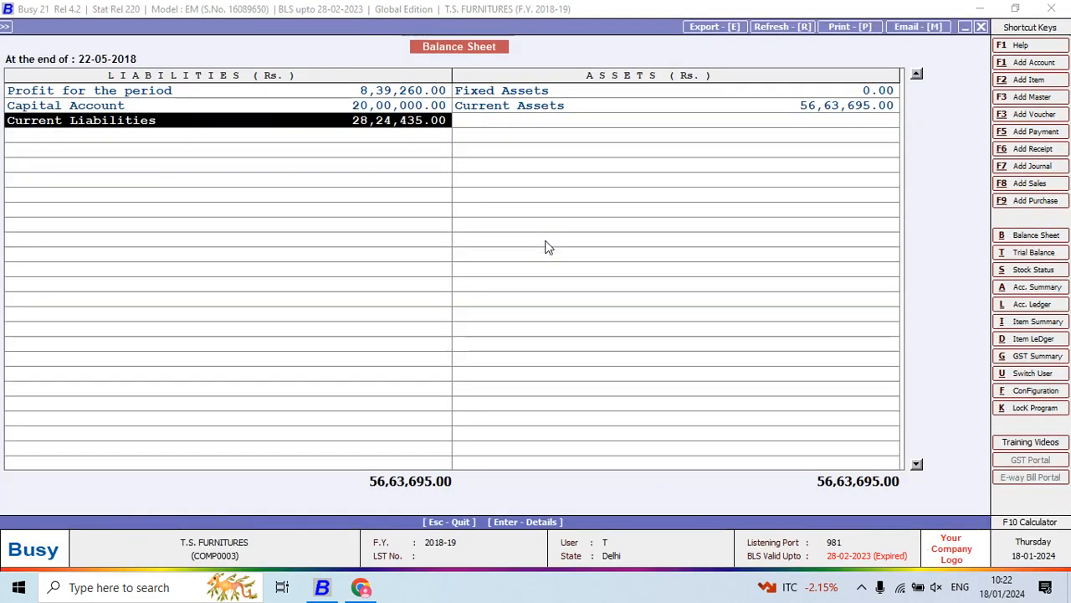
key("Escape")
key("F2")
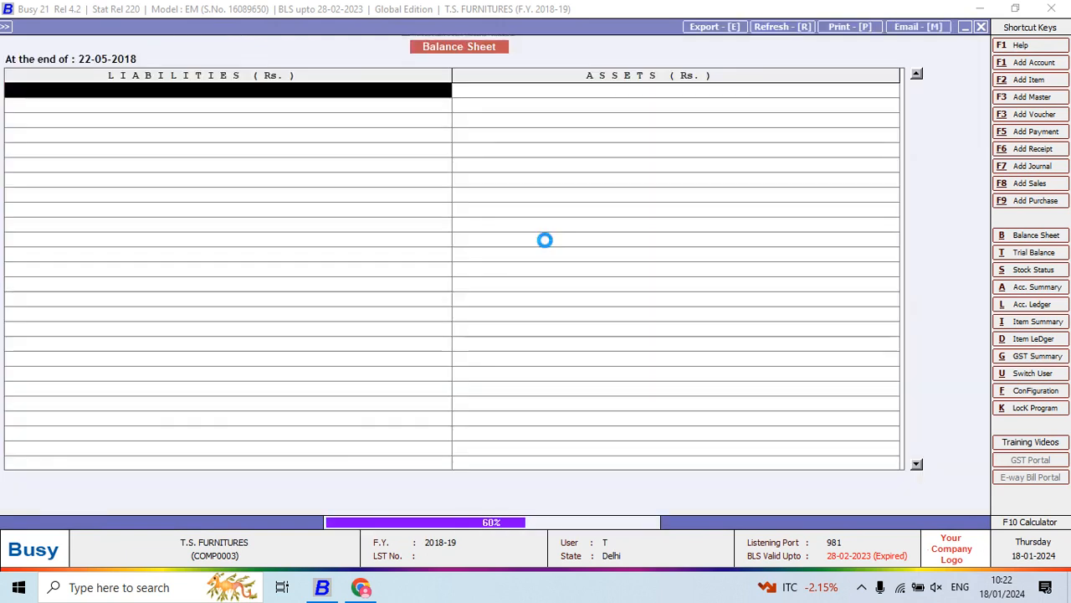
- Open the Sundry Debtors balances under Current Assets and narrow the Account/Group and Debit columns
key("Right")
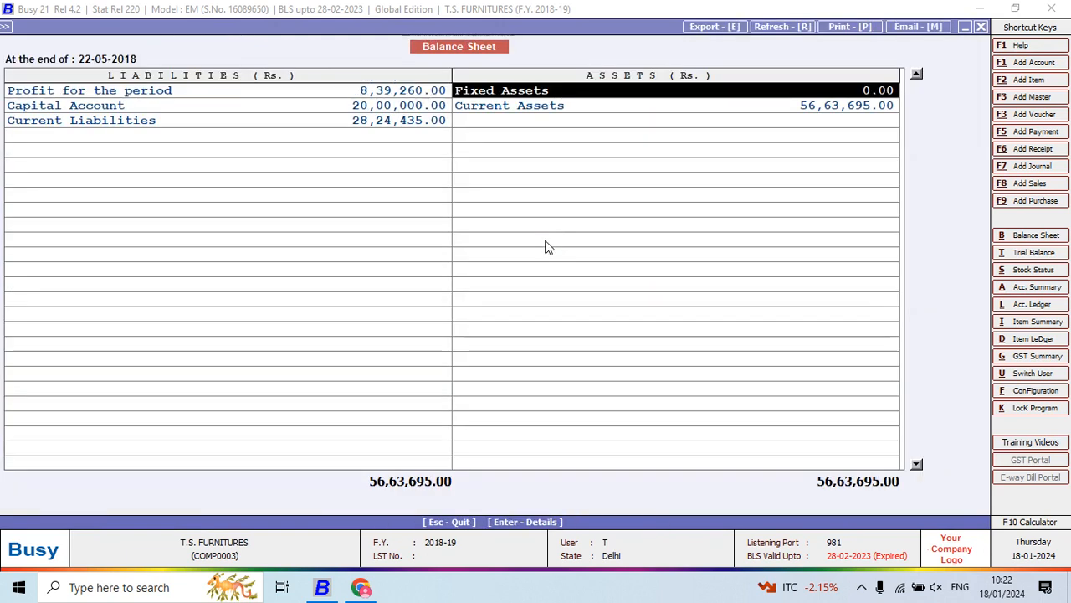
key("Down")
key("Return")
key("Down")
key("Down")
key("Down")
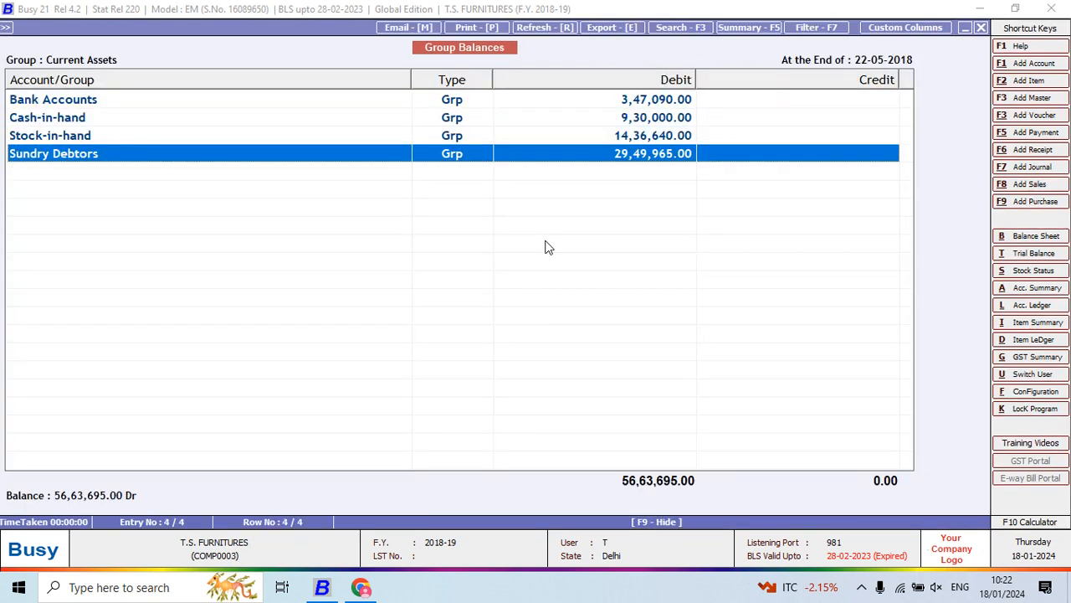
key("Return")
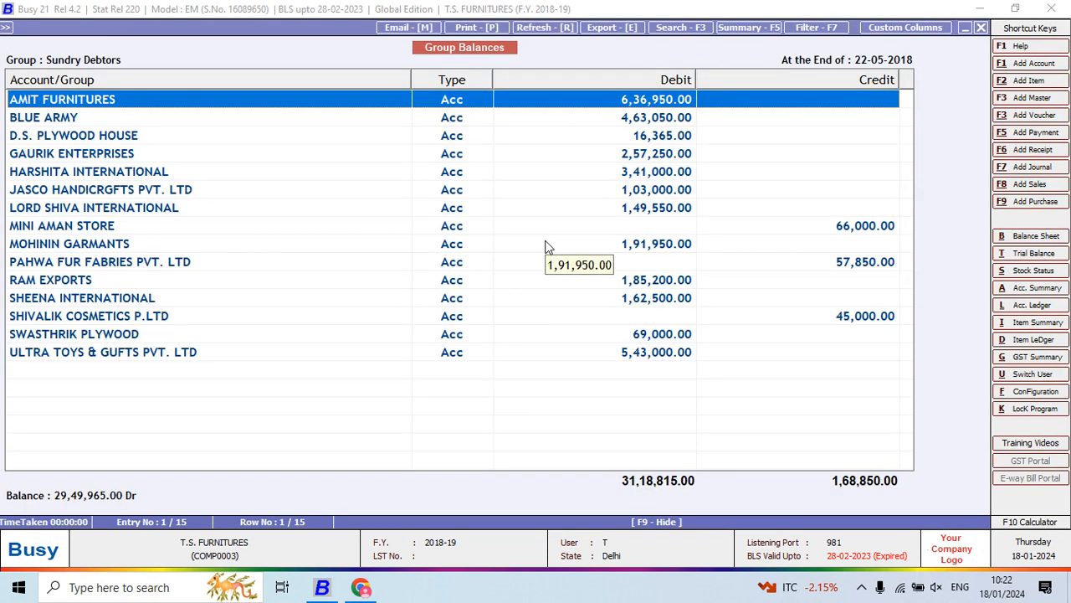
left_click_drag(411, 76, 219, 190)
left_click_drag(512, 77, 435, 147)
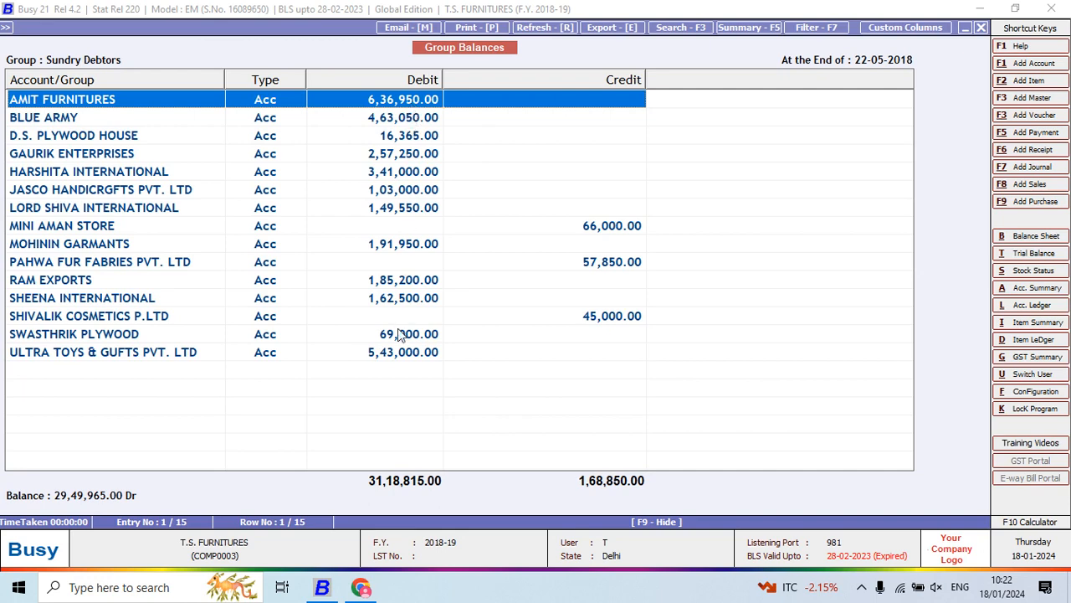
- Examine the Sundry Debtors accounts that carry credit balances
left_click(597, 226)
left_click_drag(599, 258, 601, 276)
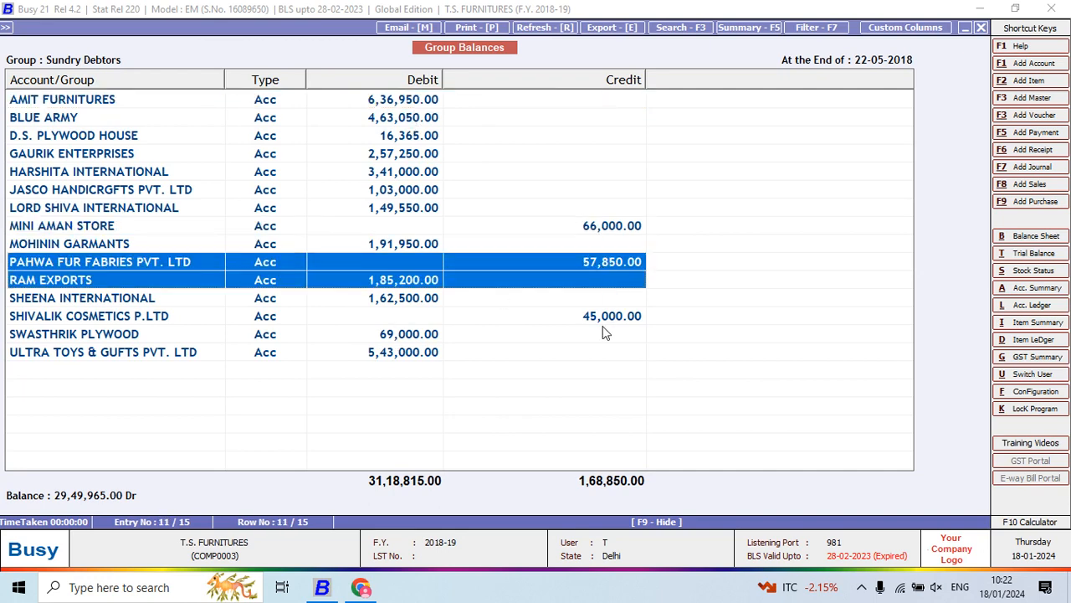
left_click(610, 311)
left_click(621, 230)
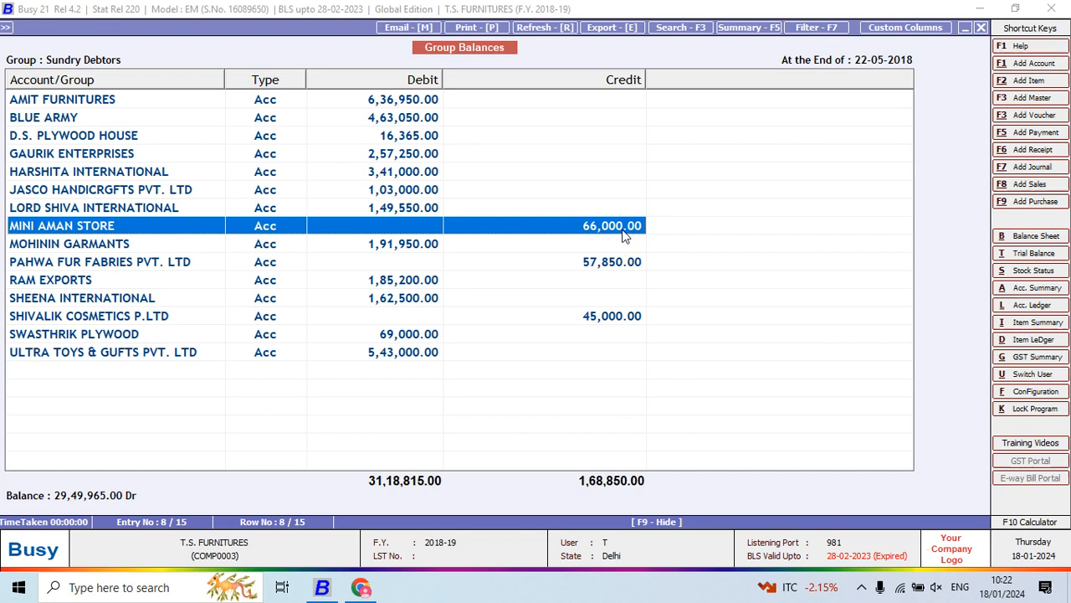
- Open the MINI AMAN STORE account ledger, compare its sale and bank receipt entries, and return to the debtor balances
key("Return")
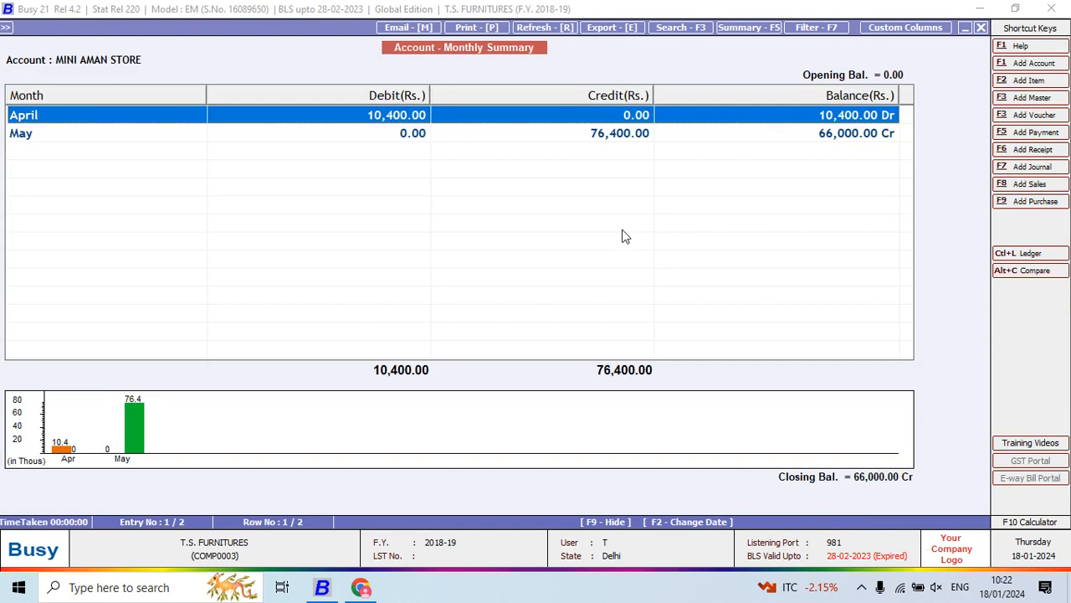
key("ctrl+l")
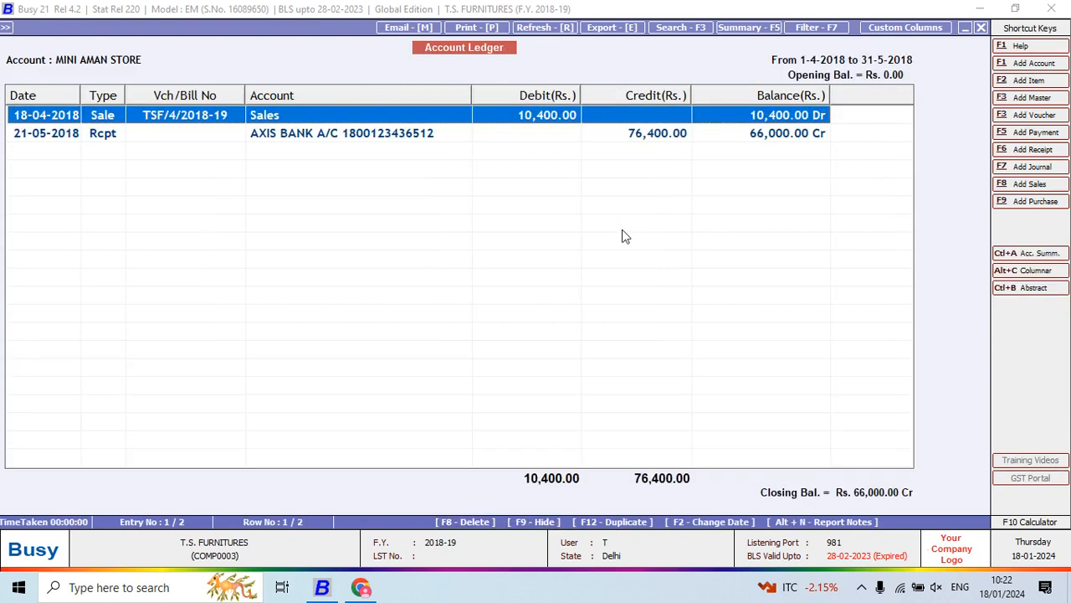
key("Down")
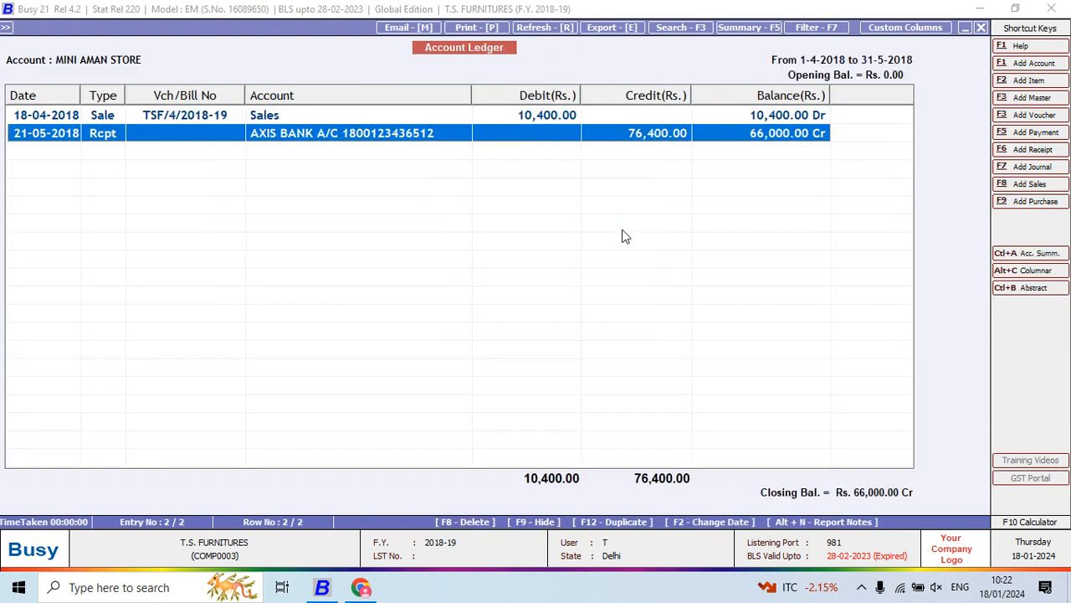
key("Up")
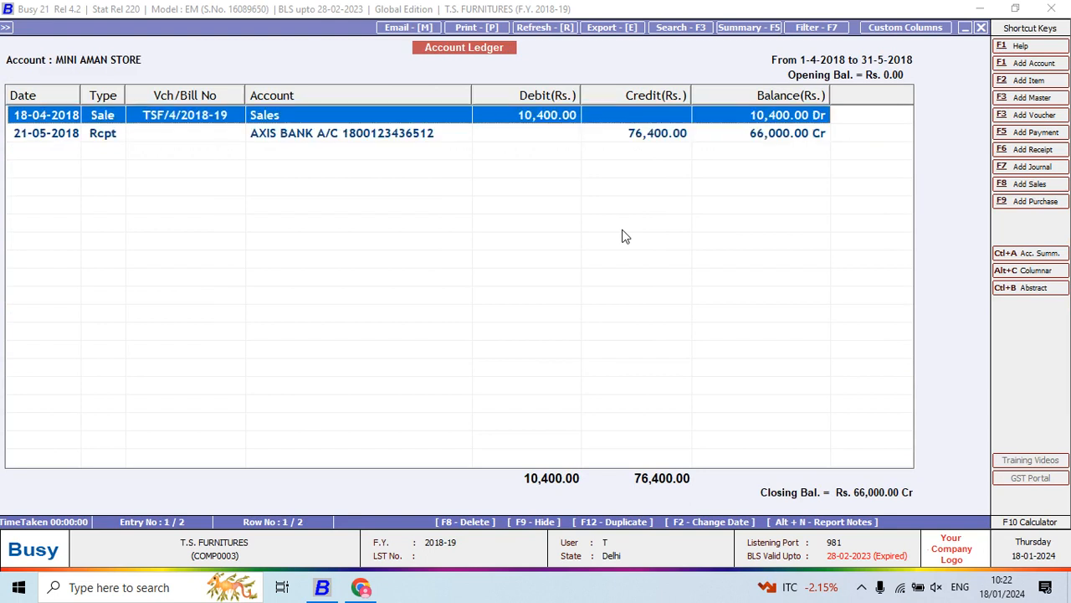
key("Down")
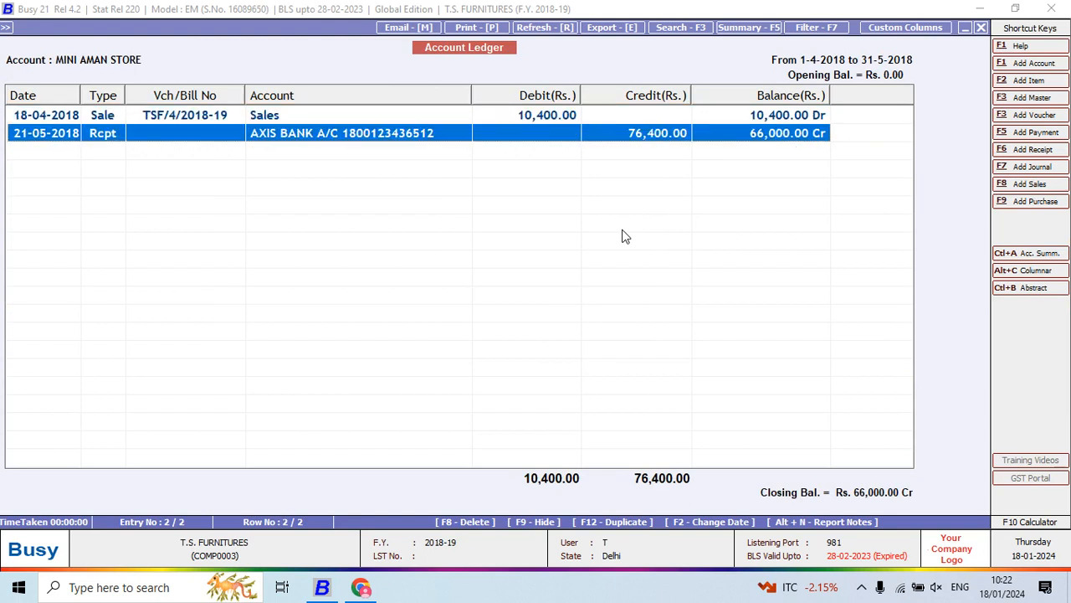
key("Up")
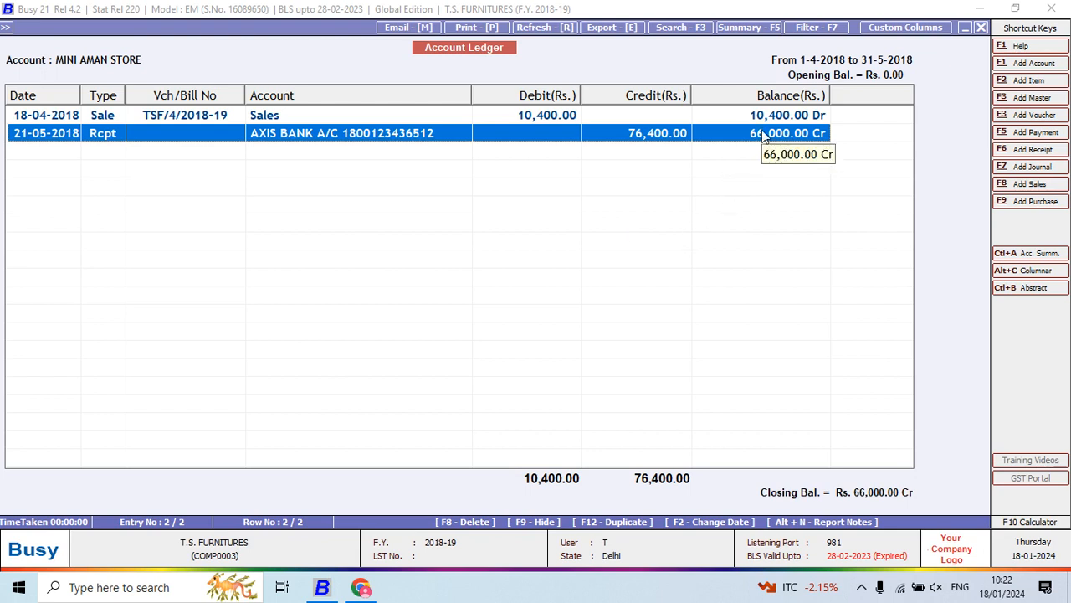
left_click(551, 122)
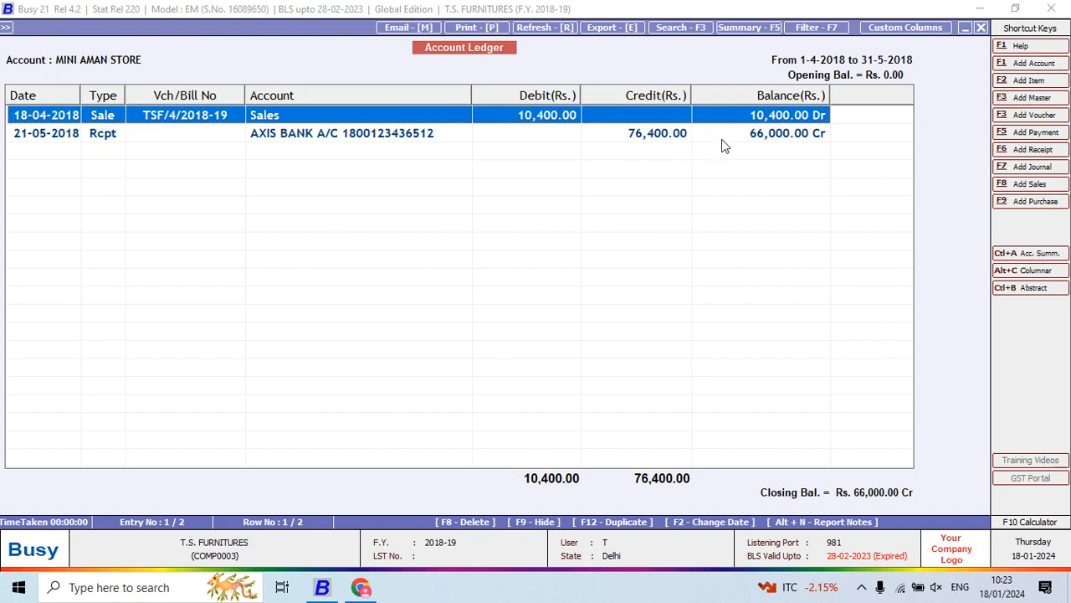
left_click(773, 139)
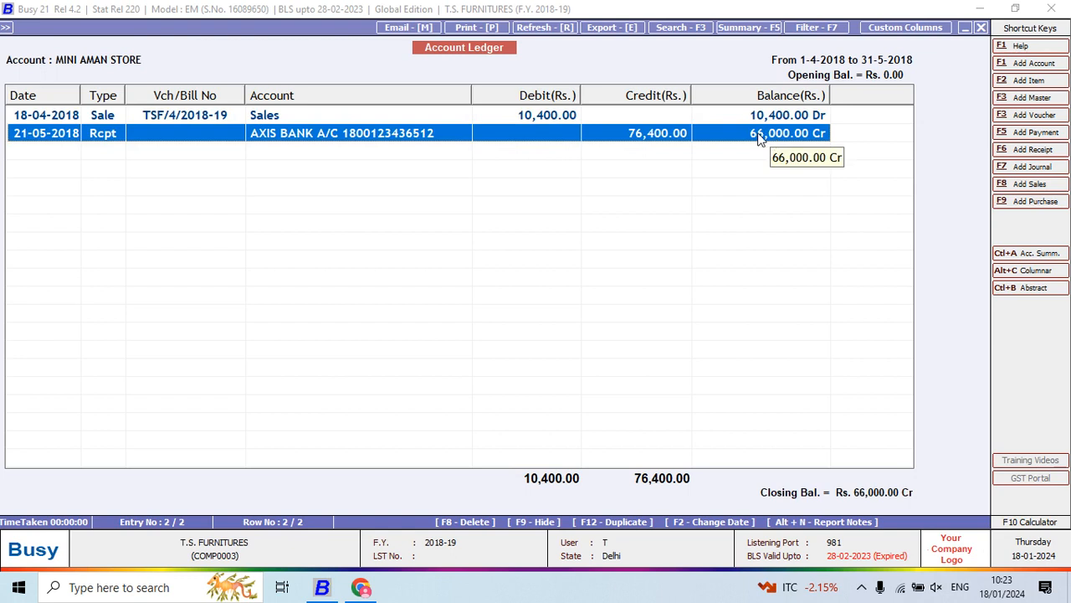
key("Escape")
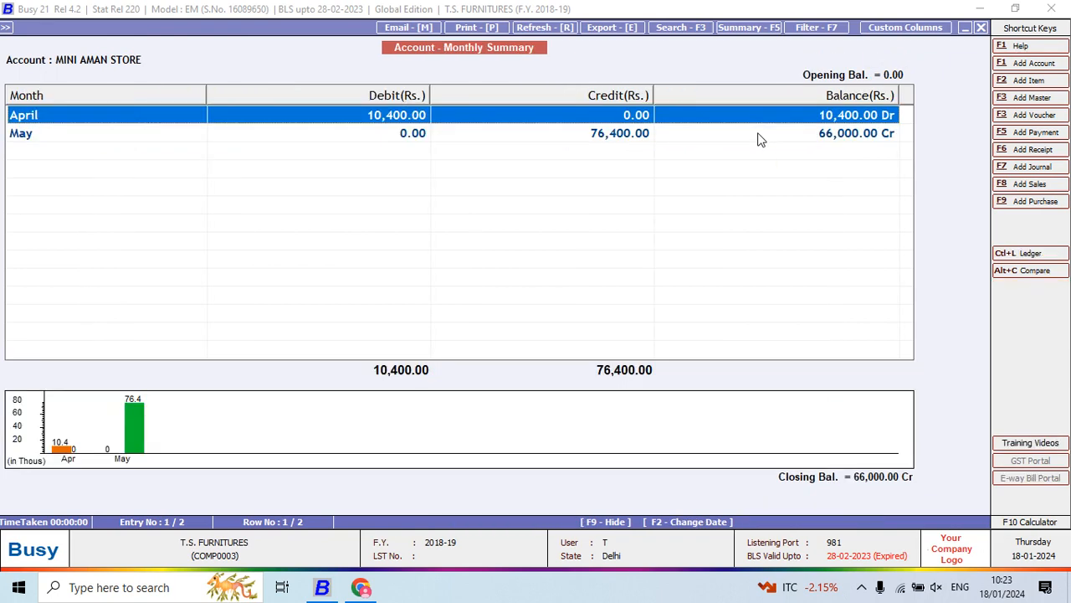
key("Escape")
- Review the remaining Sundry Debtors balances, ending at SHIVALIK COSMETICS P.LTD
key("Down")
key("Down")
key("Down")
key("Down")
key("Down")
key("Down")
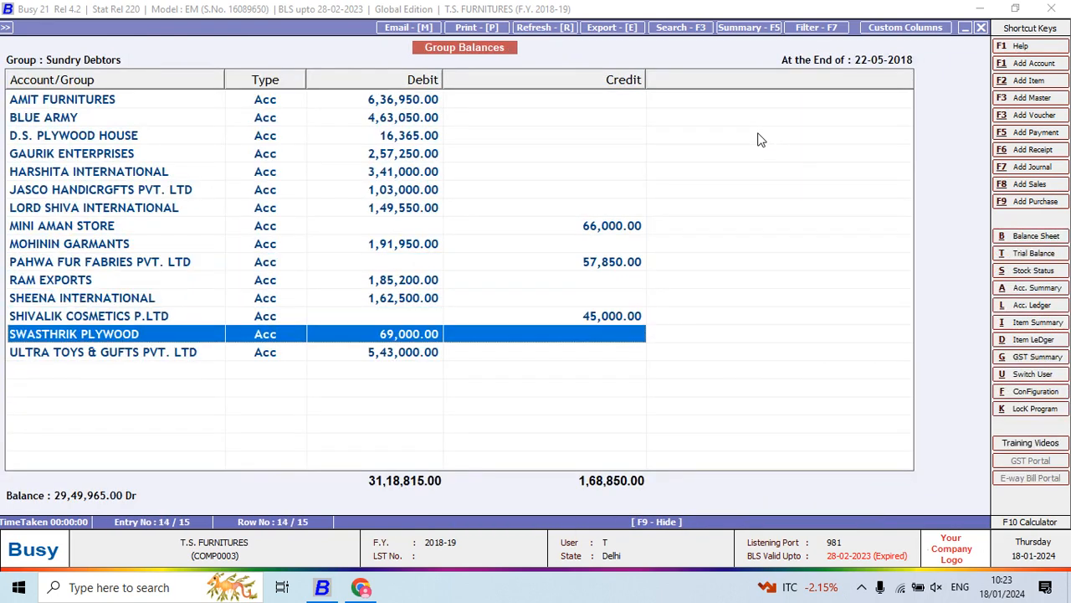
key("Up")
key("Up")
key("Up")
key("Up")
key("Up")
key("Up")
key("Up")
key("Down")
key("Down")
key("Down")
key("Down")
key("Down")
key("Down")
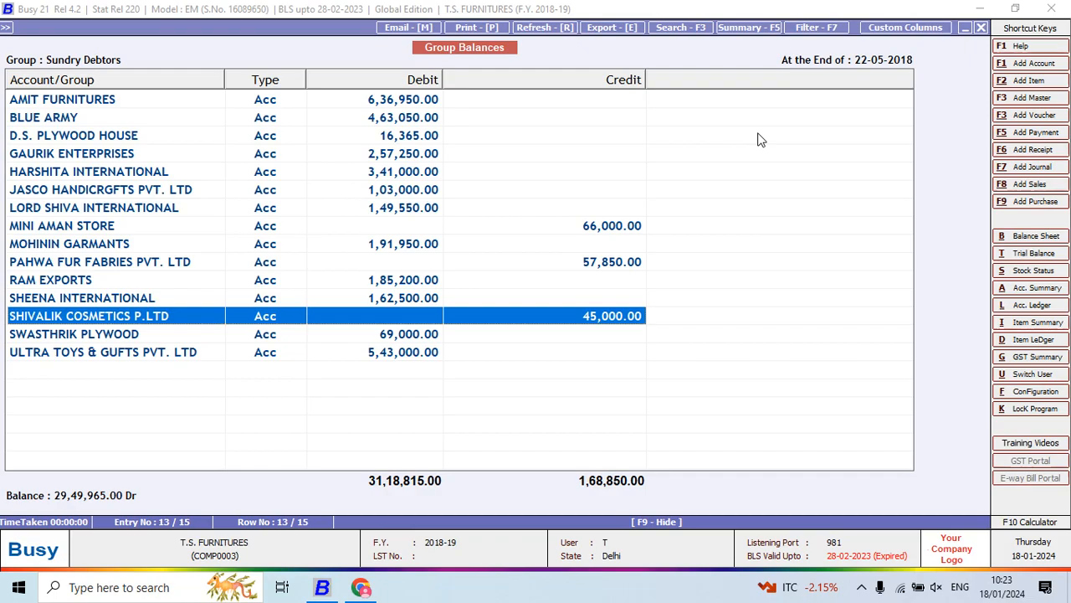
- Switch to Chrome and read question 11 on the trading account gross profit in Project 5.pdf
key("alt+Tab")
scroll(760, 139, "up", 3)
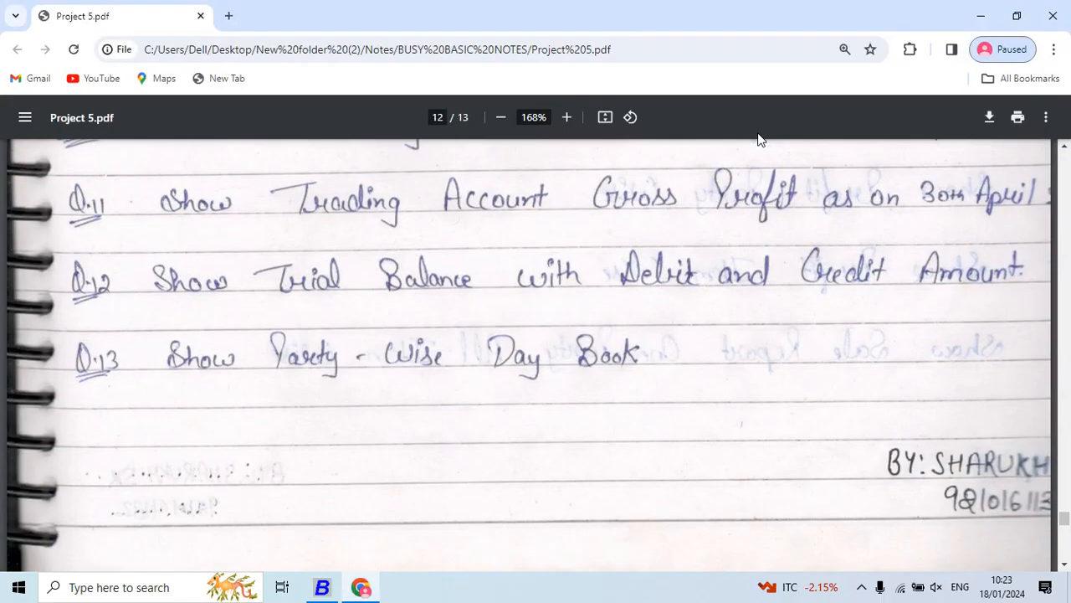
scroll(760, 139, "down", 1)
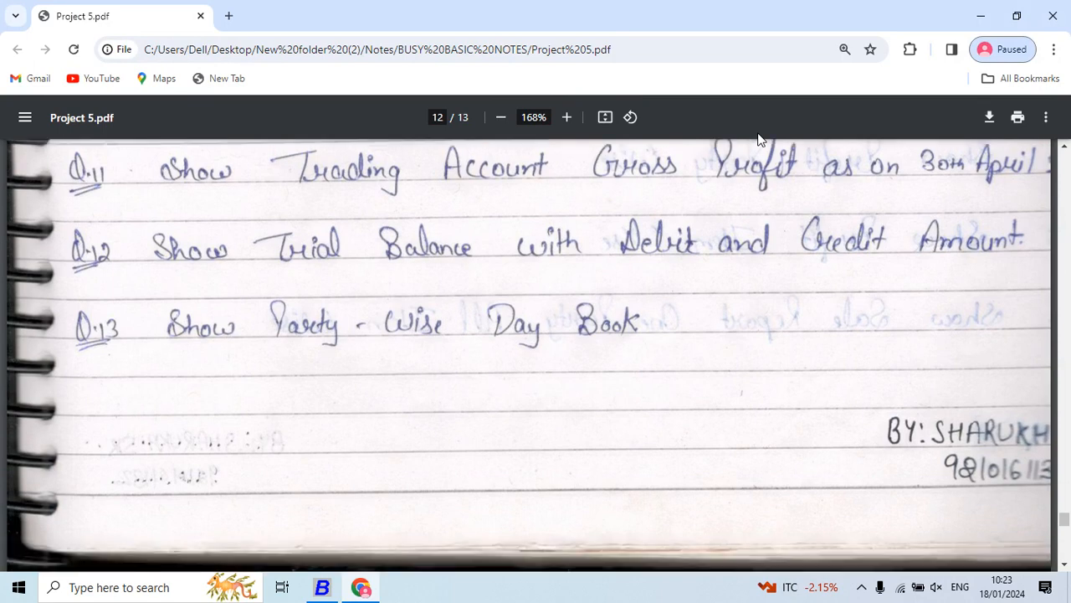
scroll(760, 139, "up", 1)
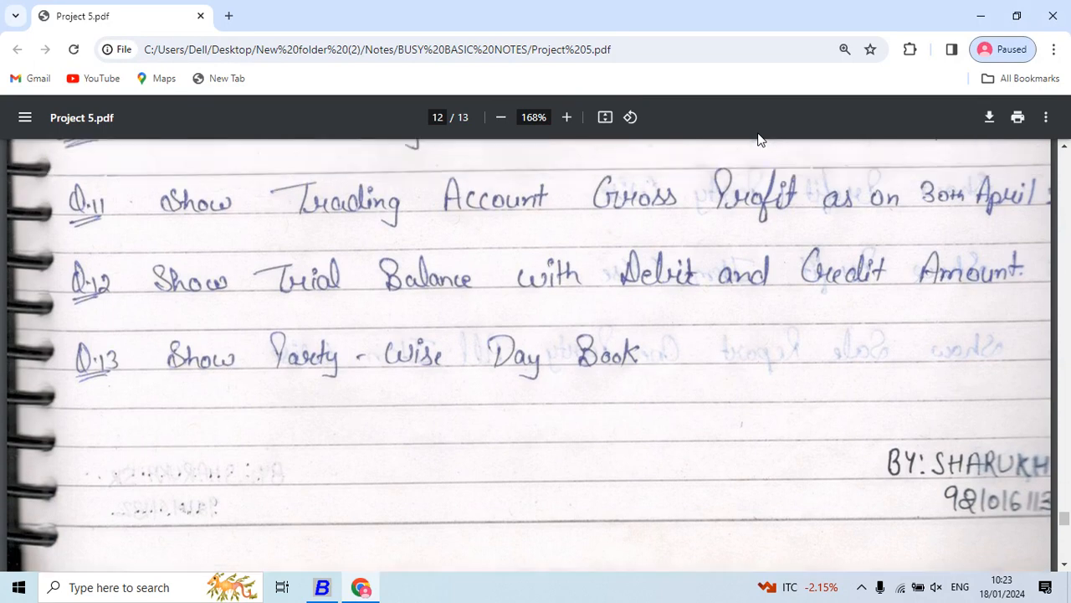
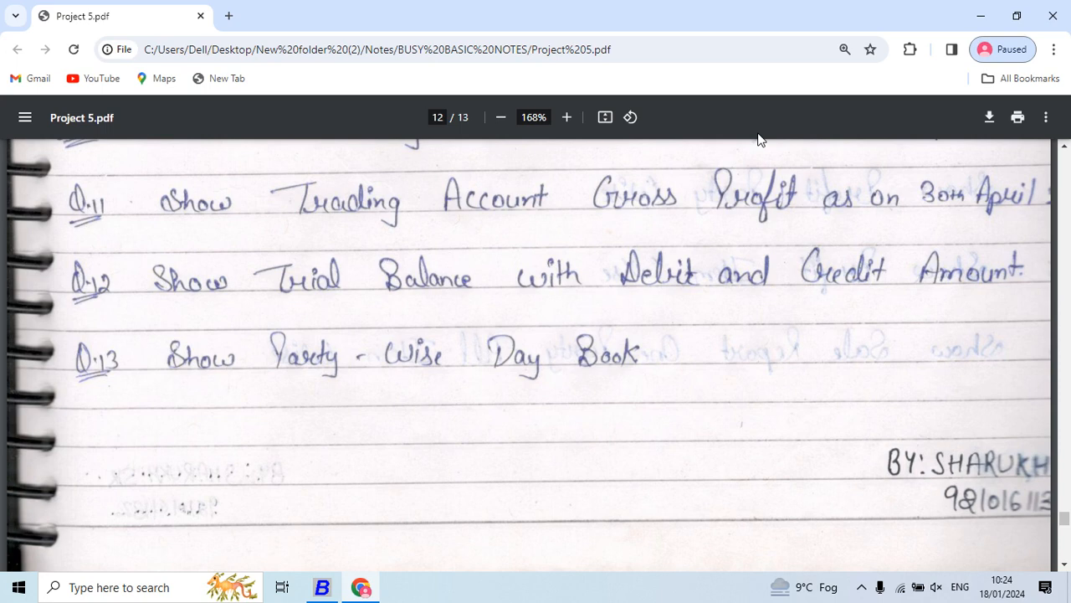
- Switch to Busy, return to the Balance Sheet and open the Profit & Loss A/c from Profit for the period
key("alt+Tab")
key("Escape")
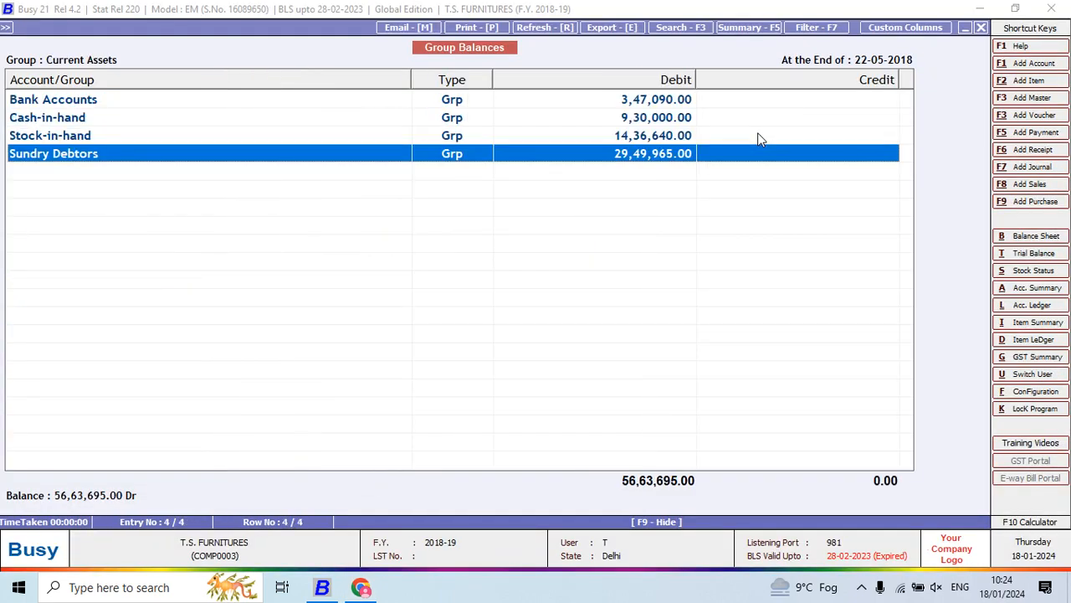
key("Escape")
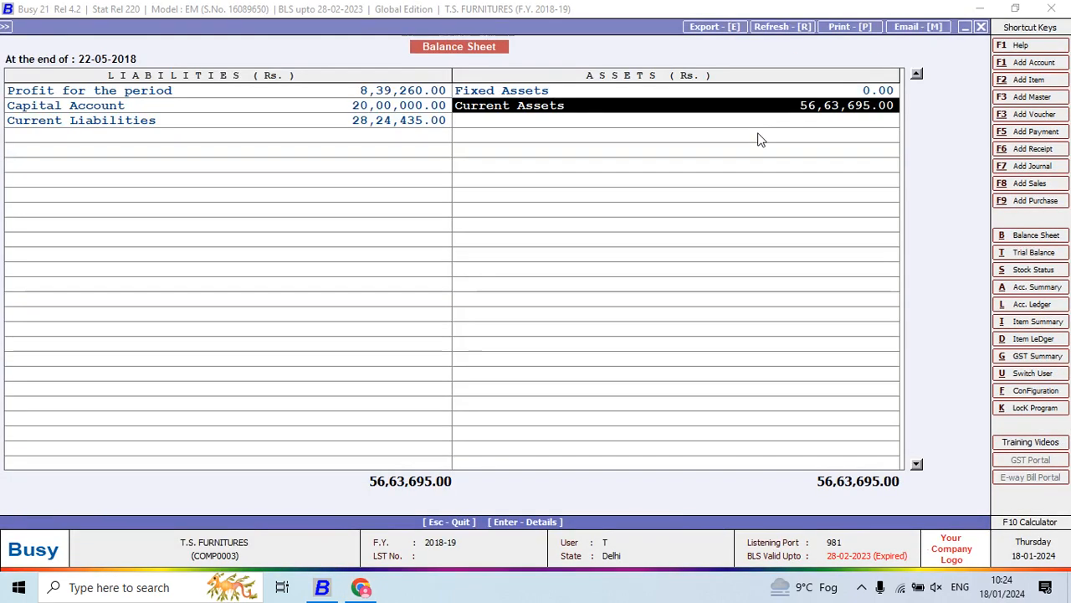
key("Left")
key("Up")
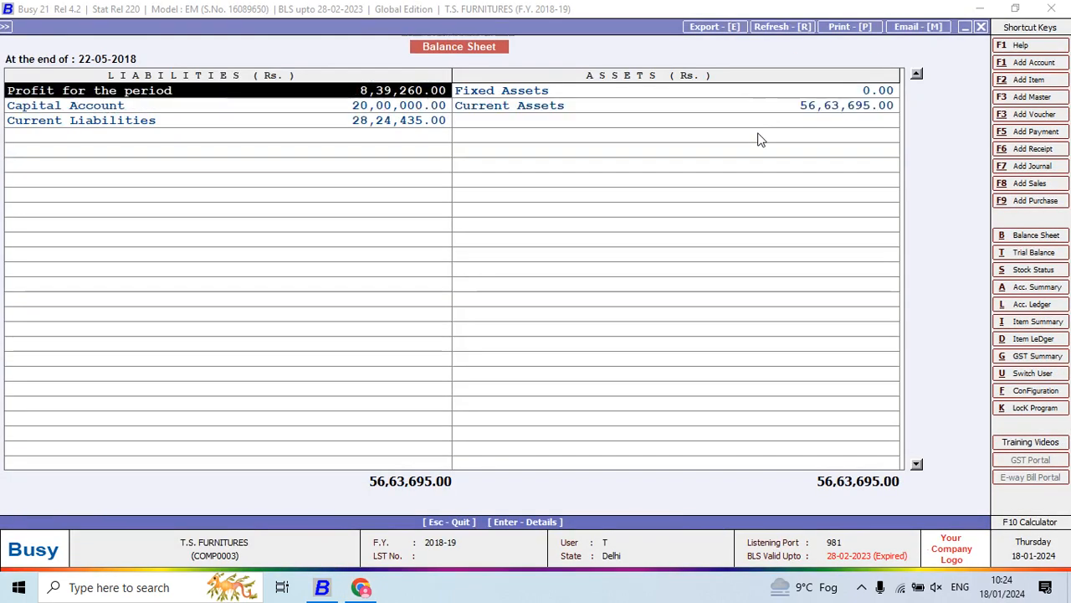
key("Return")
- Examine the gross profit and nett profit lines in the Profit & Loss A/c, and return to the Balance Sheet
key("Down")
key("Down")
key("Down")
key("Down")
key("Down")
key("Down")
key("Down")
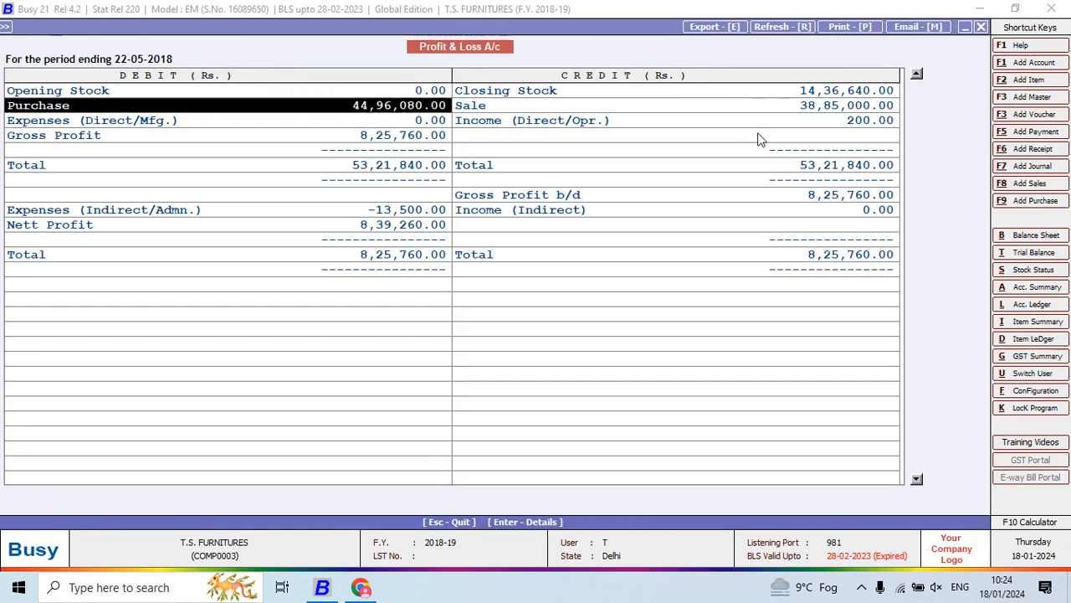
key("Down")
key("Right")
key("Up")
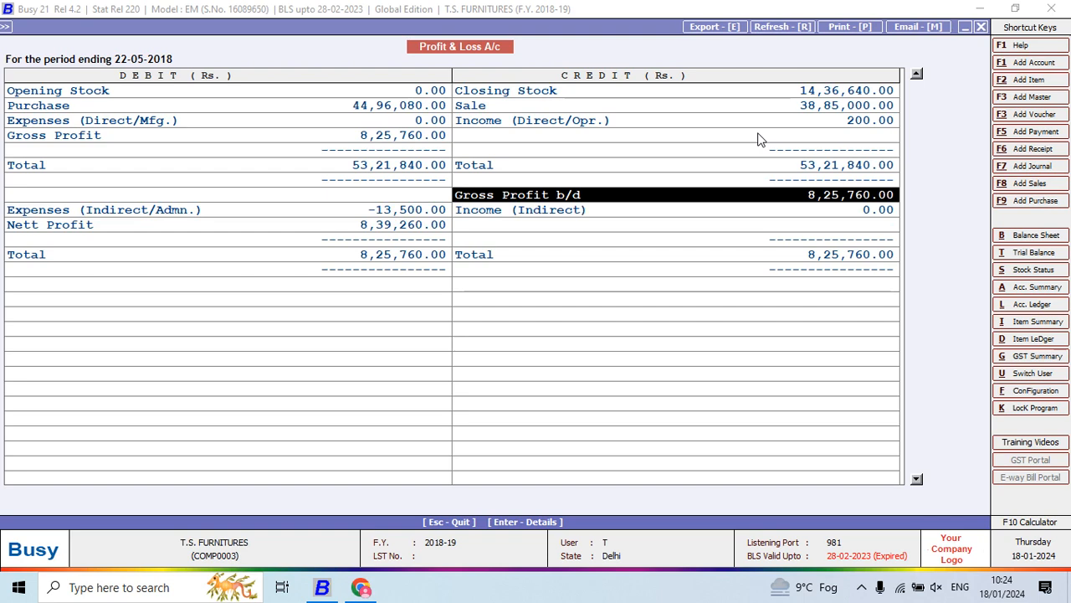
key("Left")
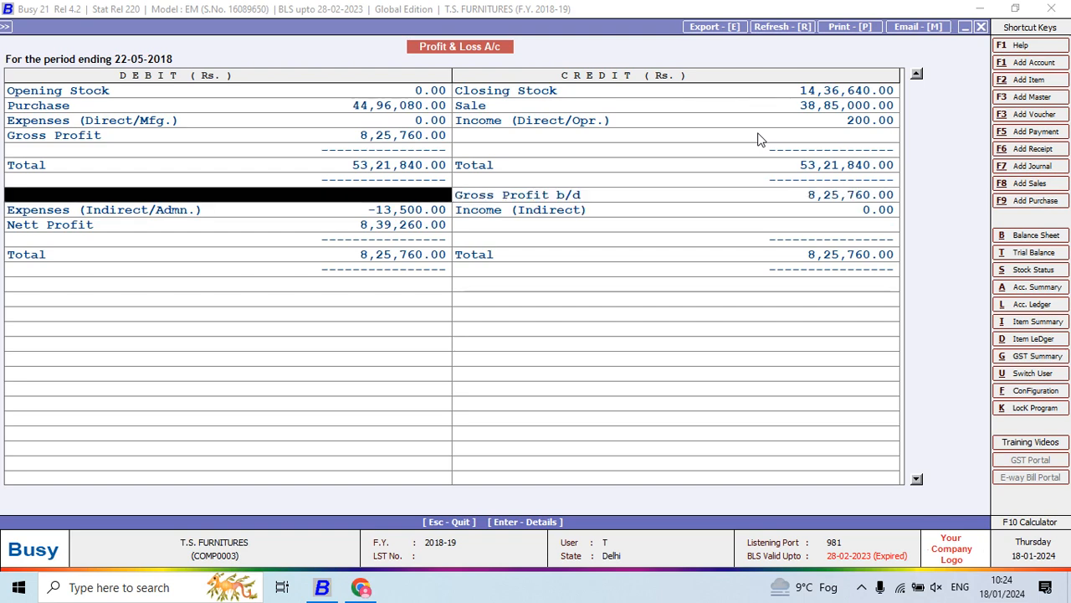
key("Down")
key("Down")
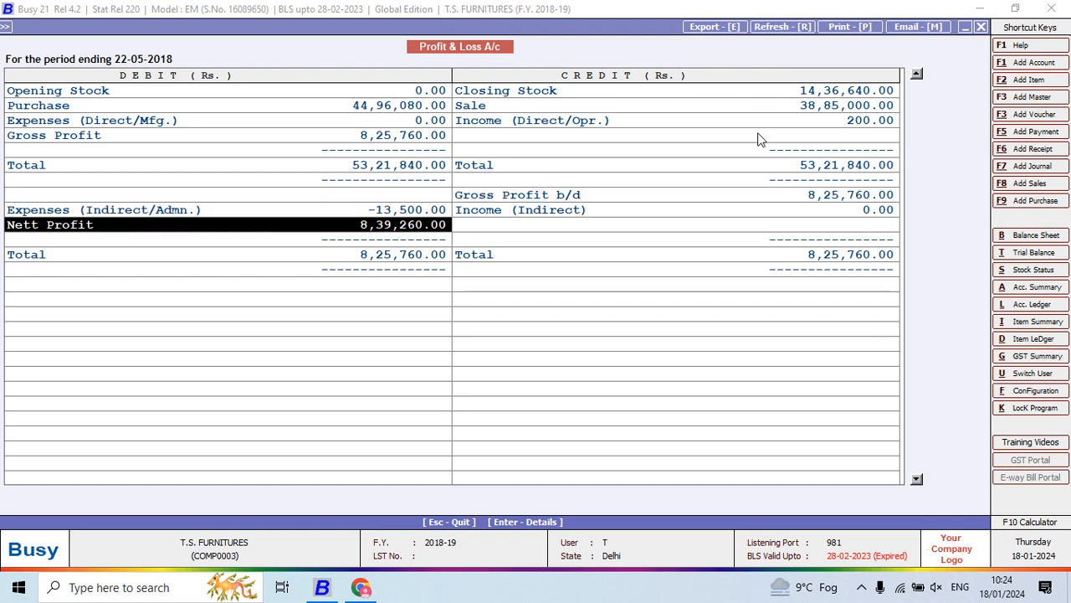
key("Return")
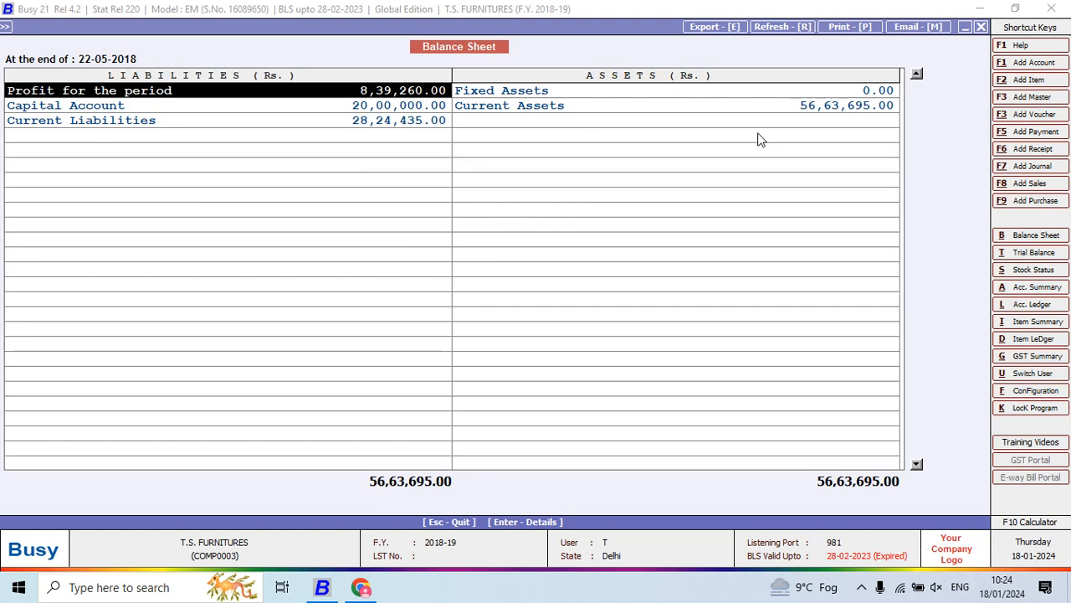
left_click(729, 28)
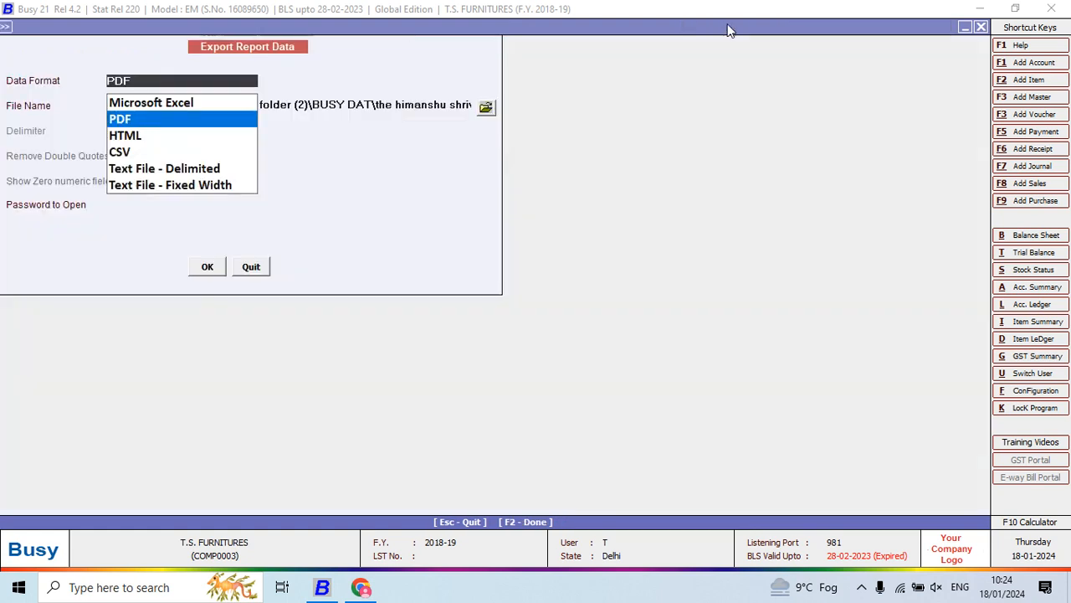
key("Escape")
key("Escape")
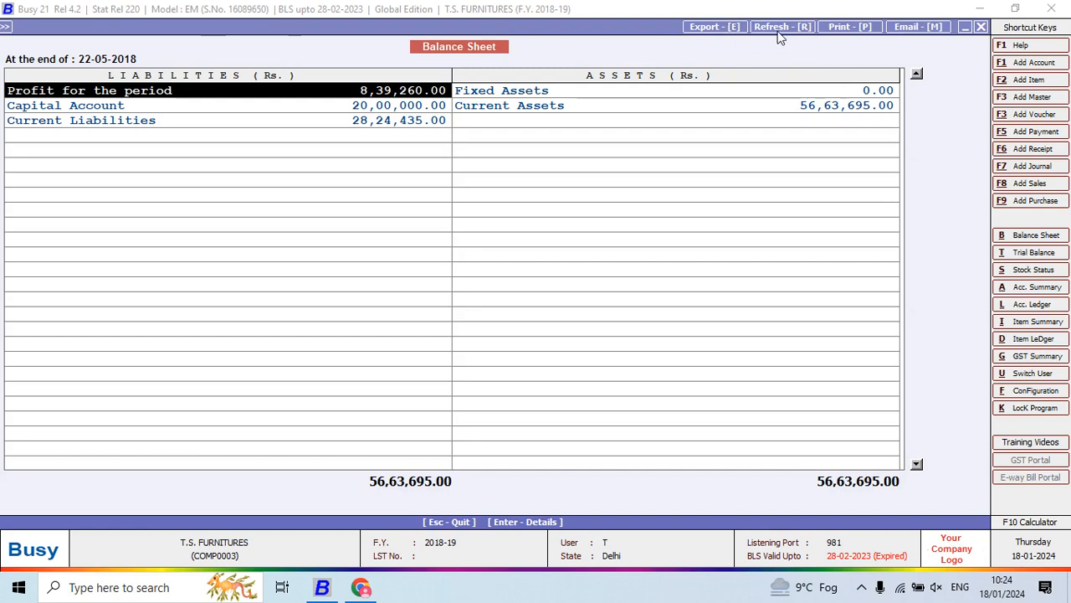
- Add the Profit & Loss Account and Trading Account to the Balance Sheet printout and generate its print preview
left_click(847, 28)
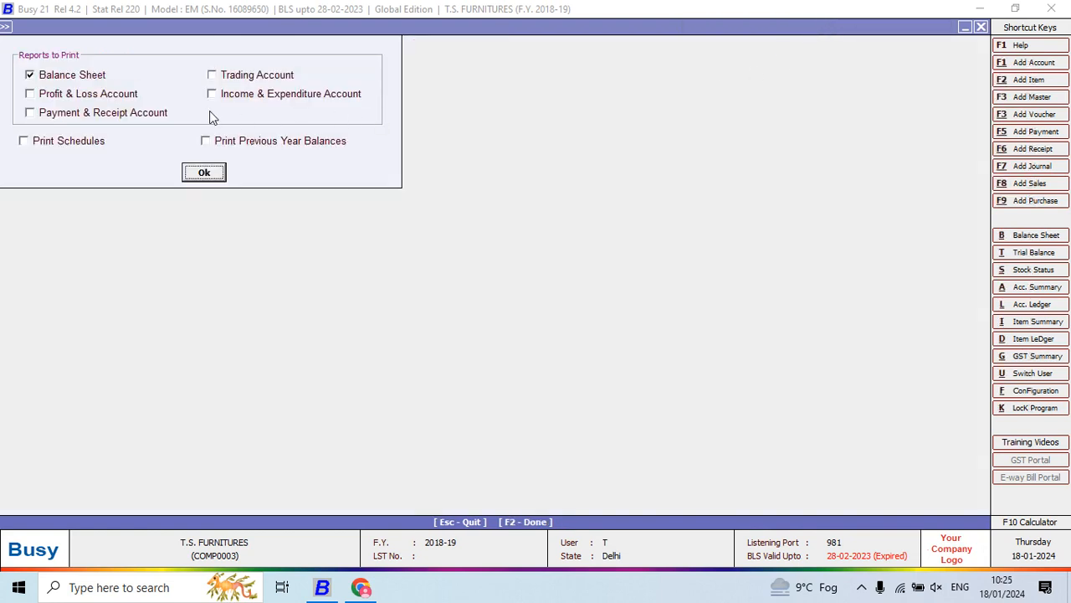
left_click(95, 100)
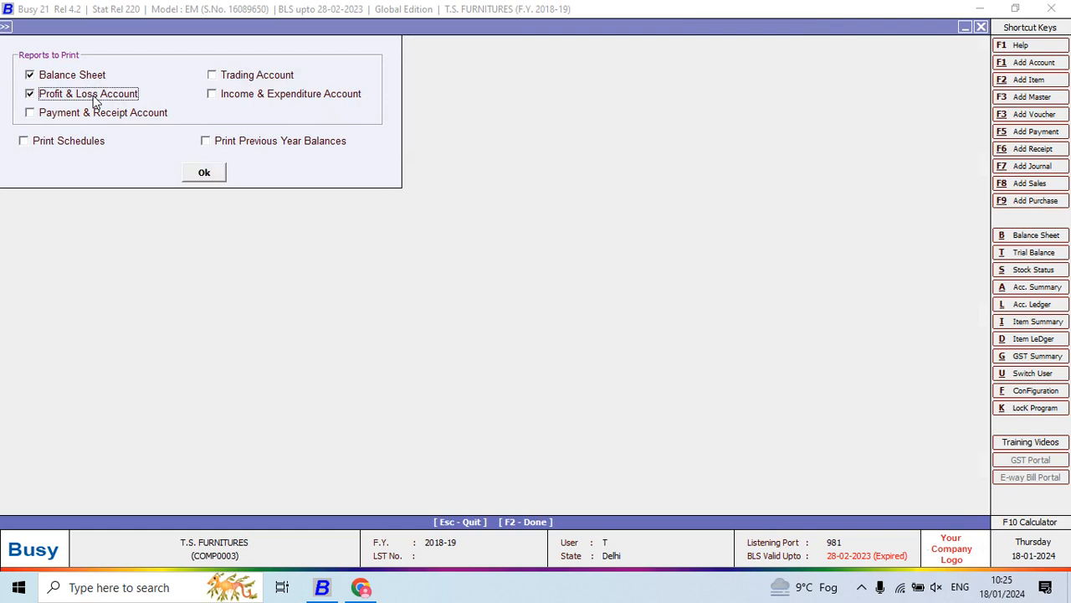
left_click(268, 76)
left_click(210, 172)
key("p")
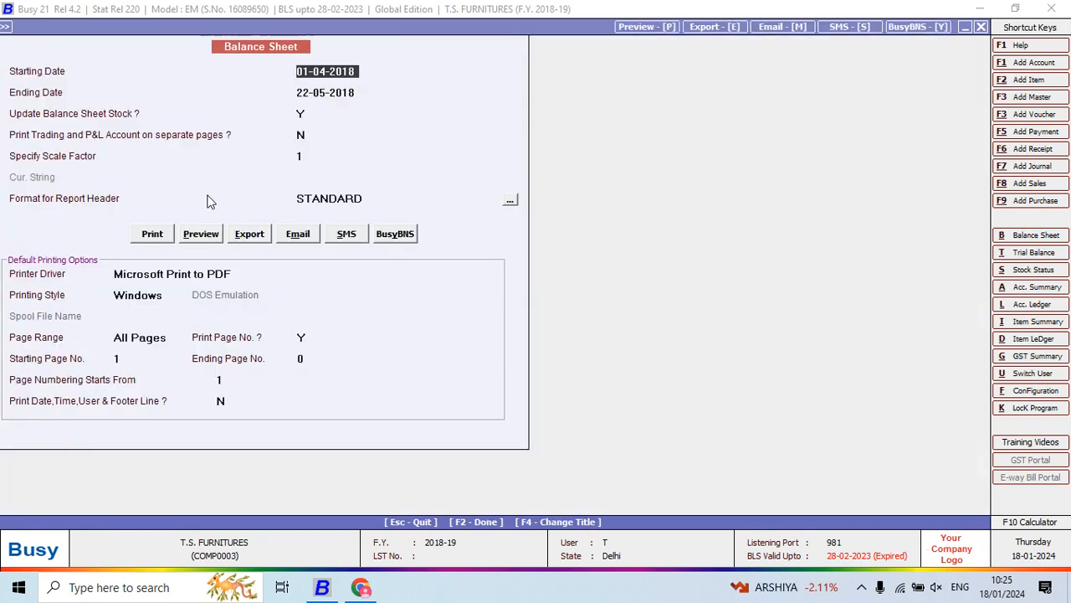
left_click(202, 233)
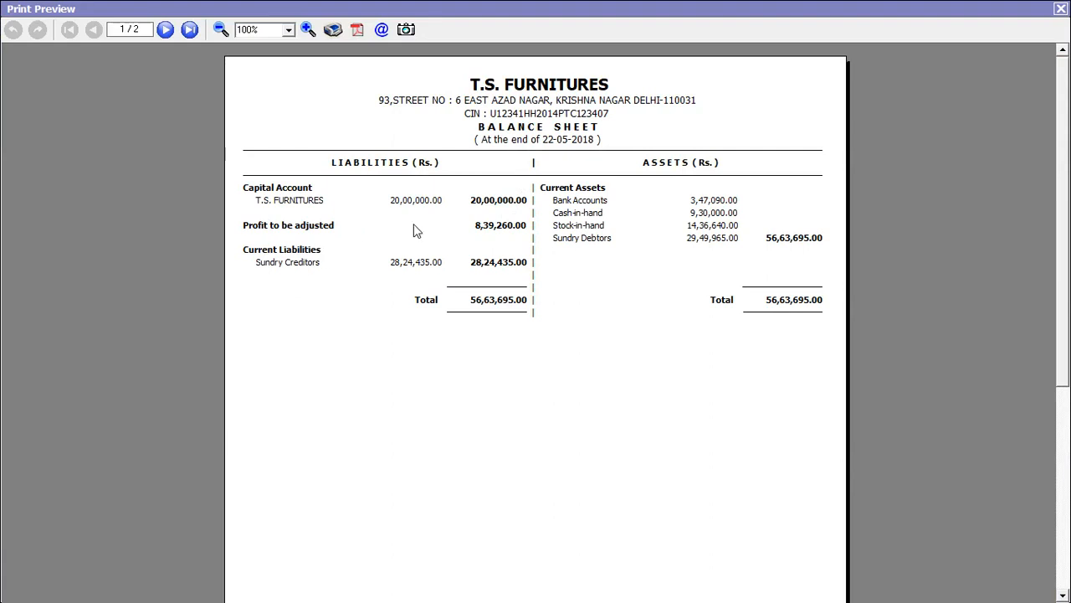
- Read the Trading Account and Profit & Loss Account on page 2 of the preview, and close the preview
left_click(165, 30)
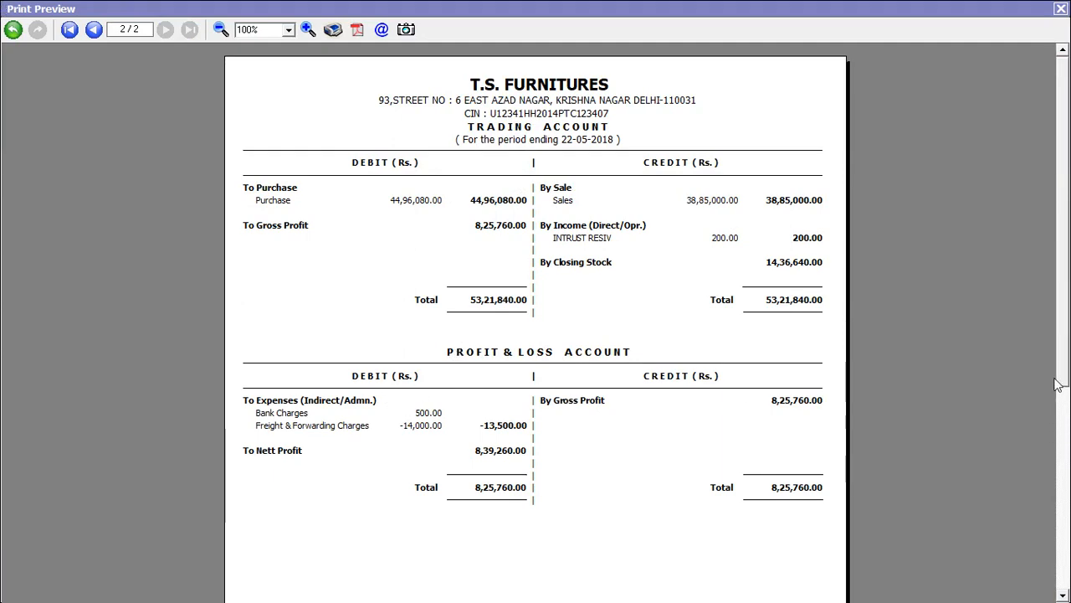
left_click_drag(1064, 360, 1037, 214)
left_click(1061, 8)
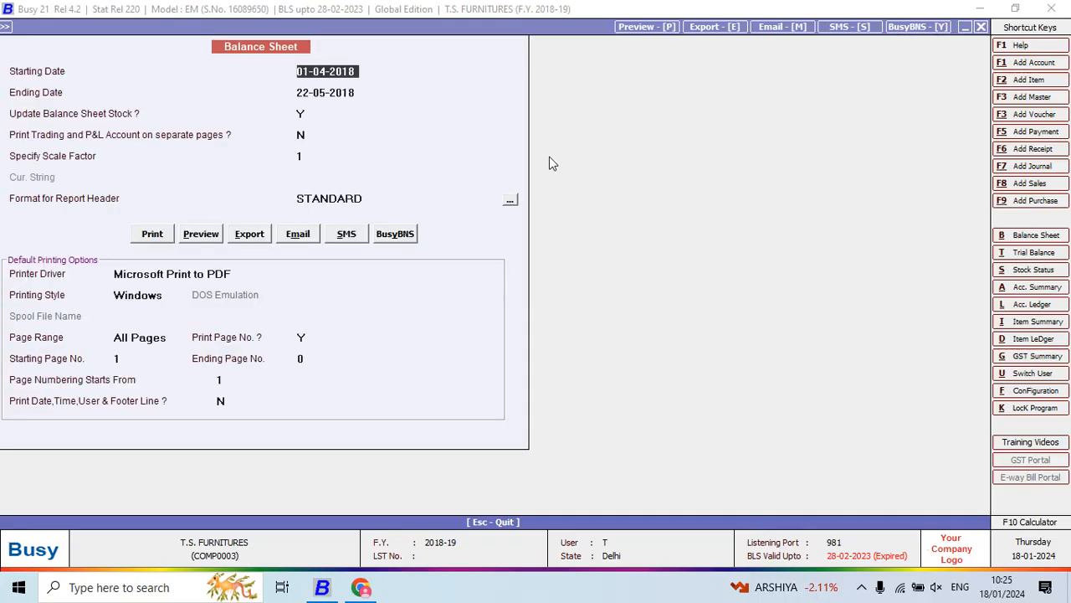
- Bring up the Balance Sheet report's export options with PDF as the data format
left_click(249, 234)
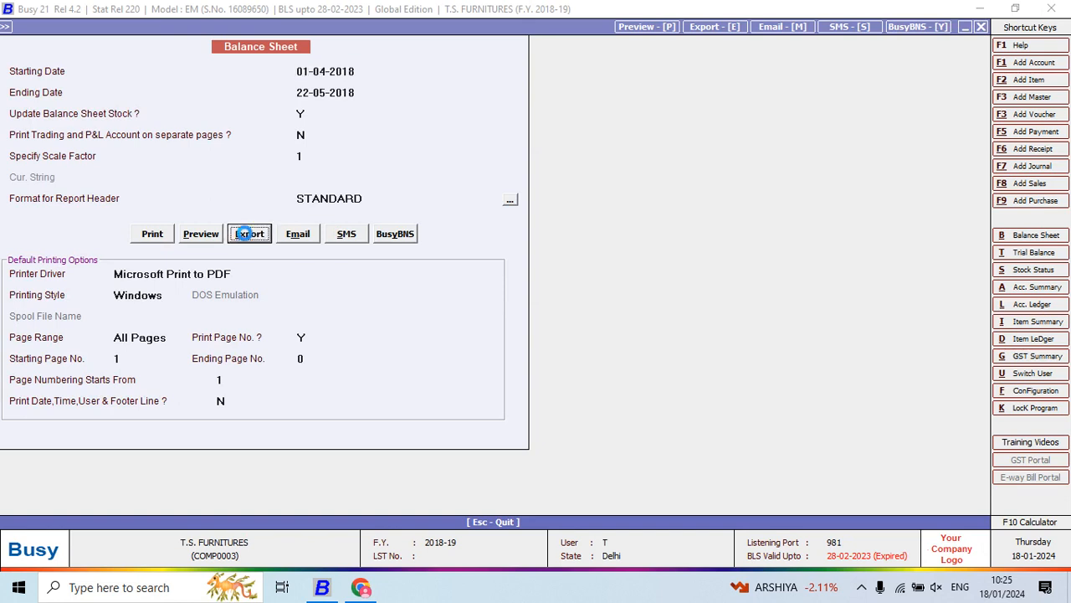
key("Return")
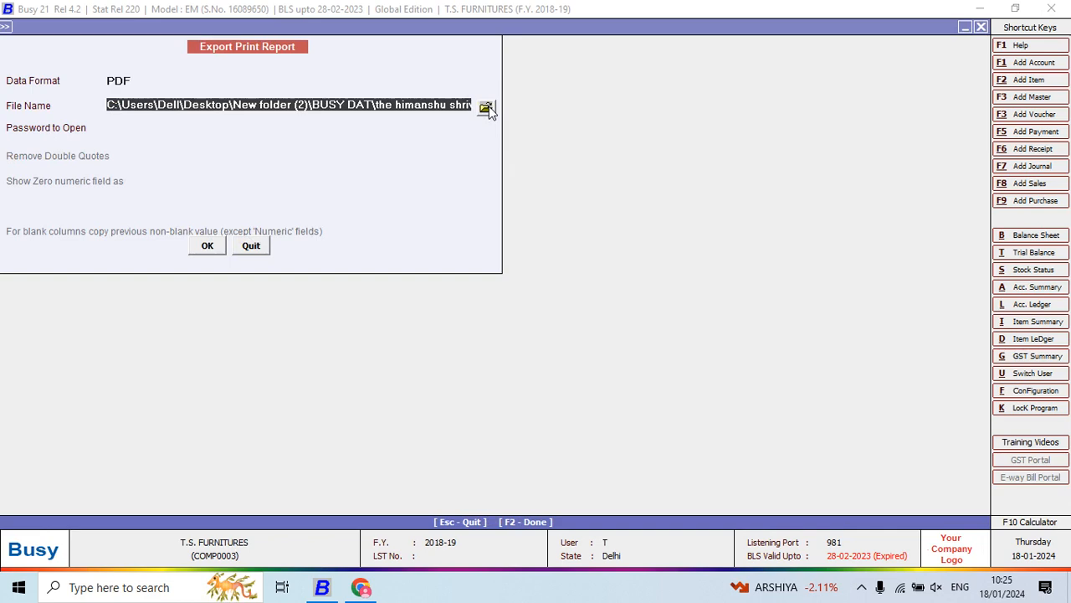
key("Return")
- Switch to Chrome, read questions 12 and 13 in Project 5.pdf, and return to Busy
key("alt+Tab")
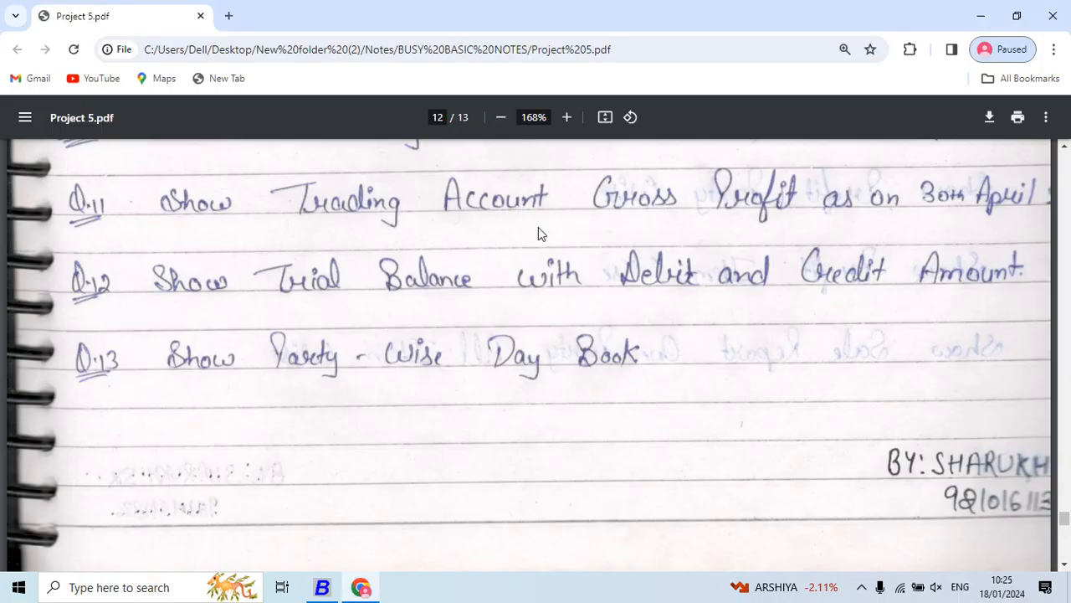
scroll(573, 298, "down", 3)
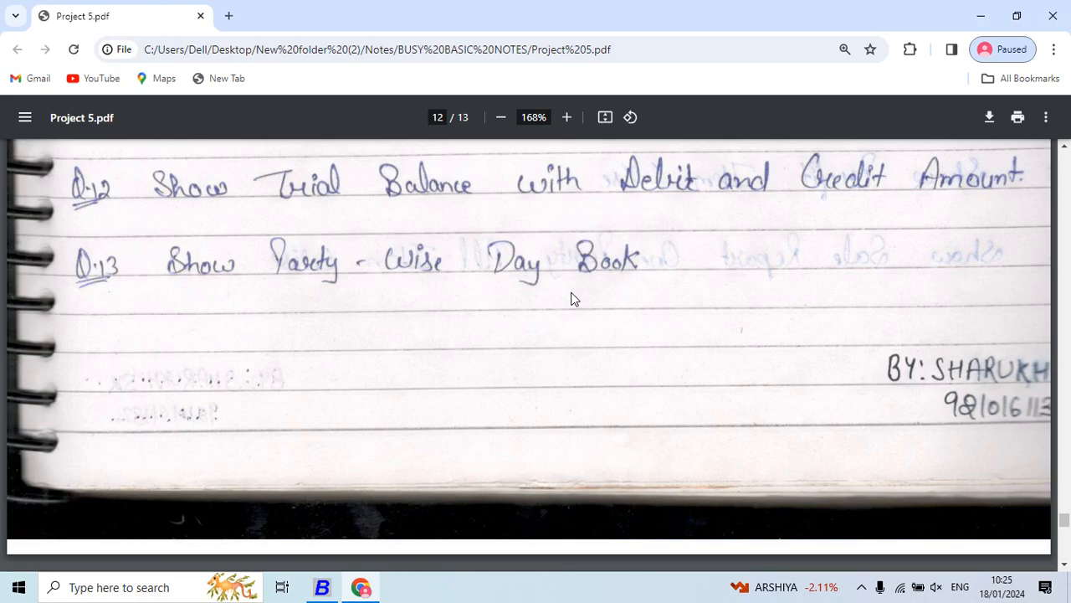
key("alt+Tab")
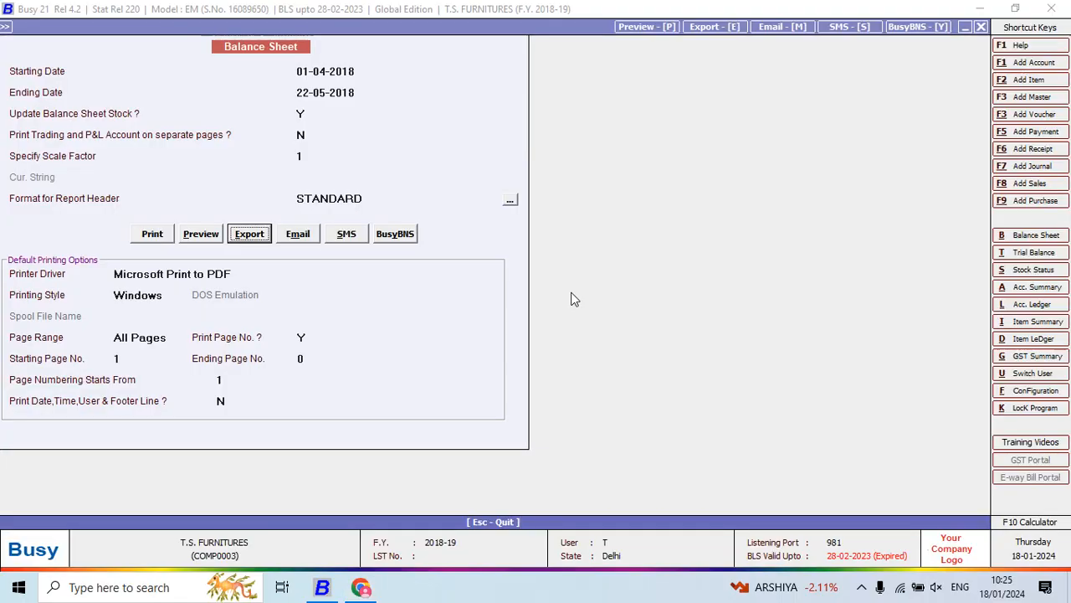
- Close the Balance Sheet report and start the alphabetical closing trial balance with balances only
key("Escape")
key("Escape")
key("Escape")
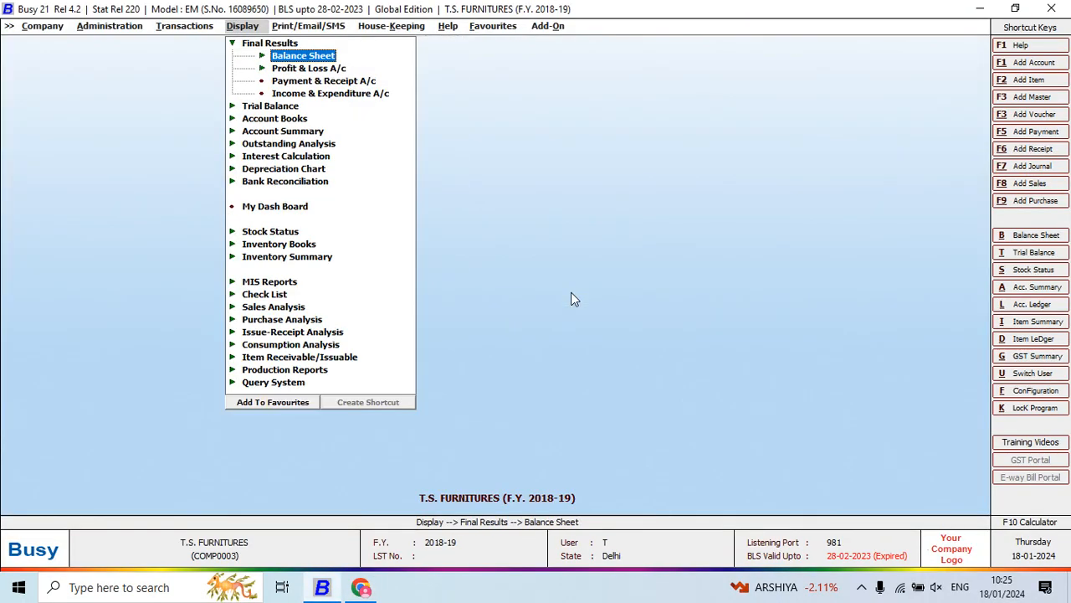
key("Escape")
key("Down")
key("Return")
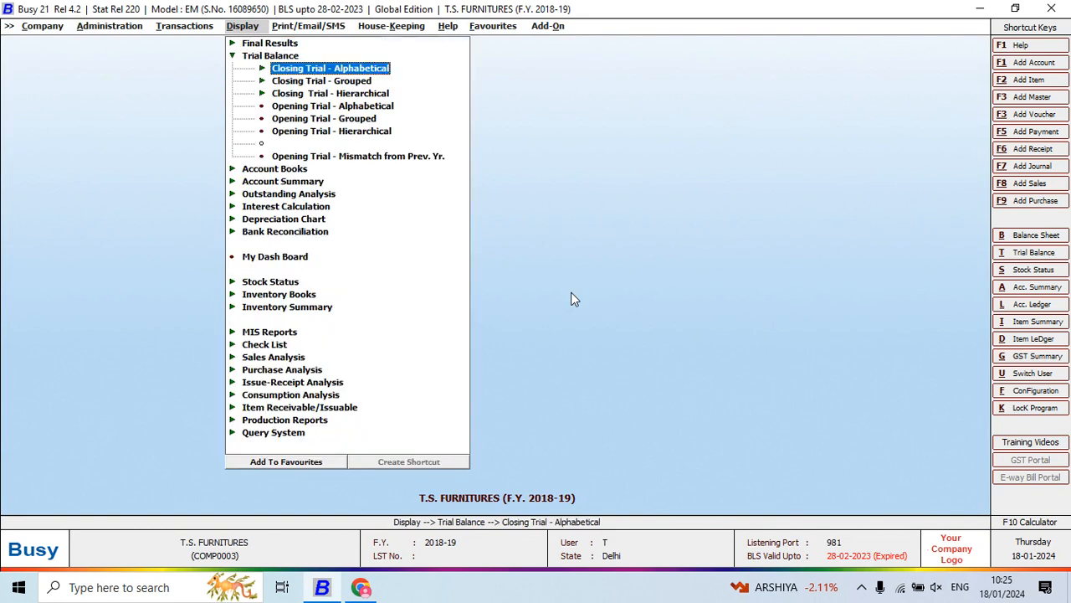
key("Return")
- Generate the trial balance for all accounts as on 22-05-2018, shown by name, without zero balance accounts or parent groups
key("Return")
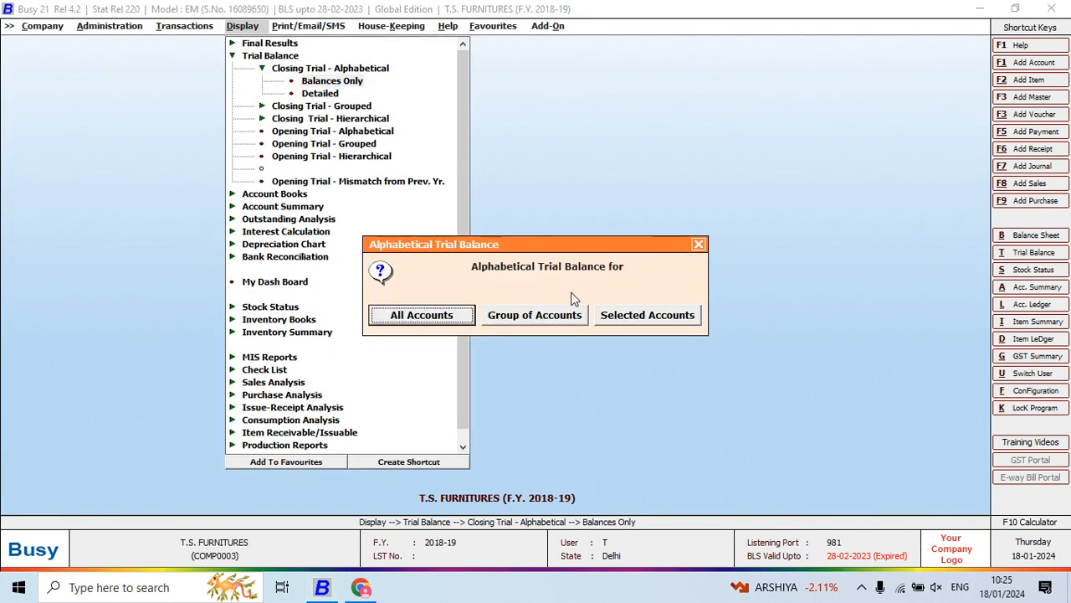
key("Return")
key("Return")
key("Return")
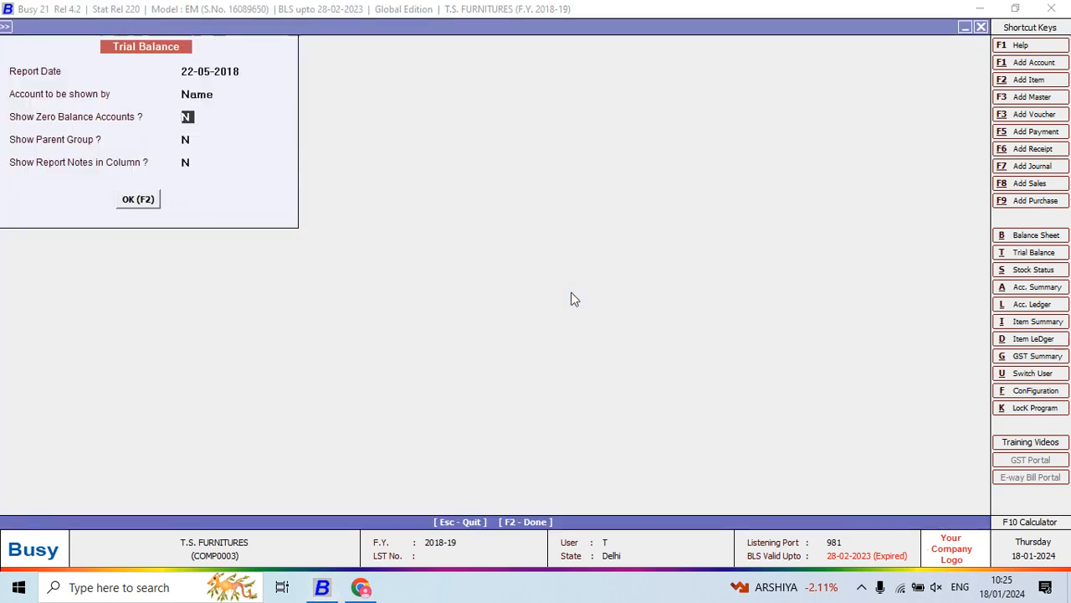
key("Return")
key("Return")
key("Return")
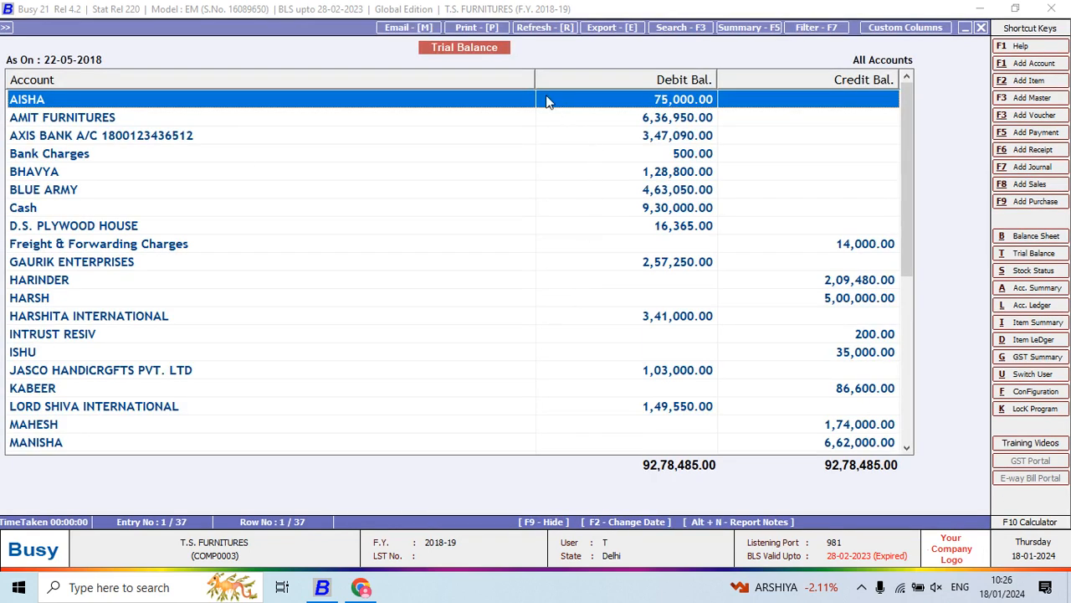
- Narrow the Account column of the trial balance and close the report
double_click(531, 78)
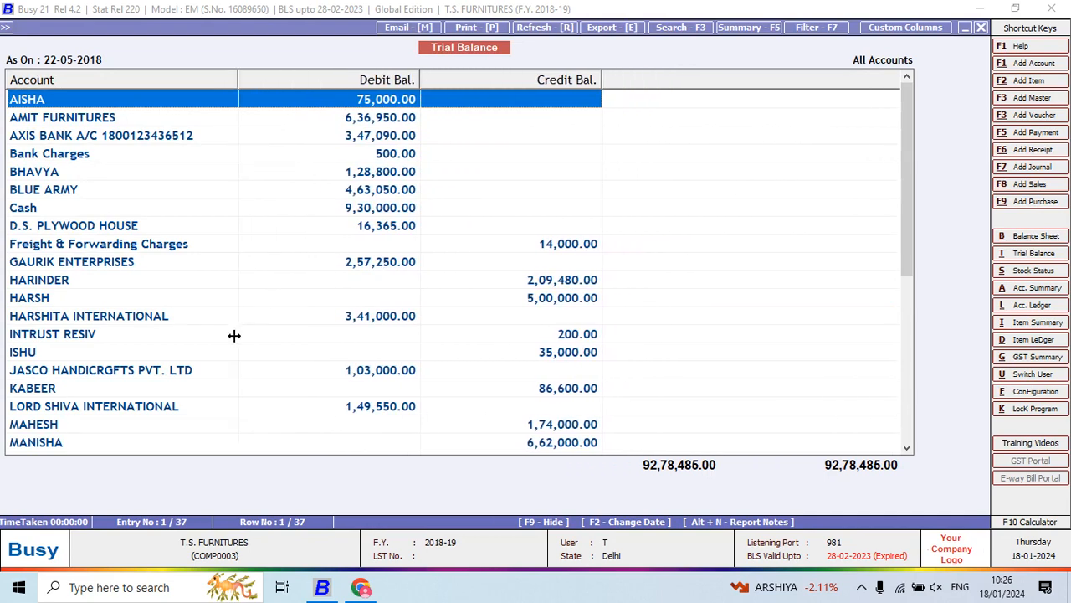
key("Escape")
key("Escape")
key("Escape")
key("Escape")
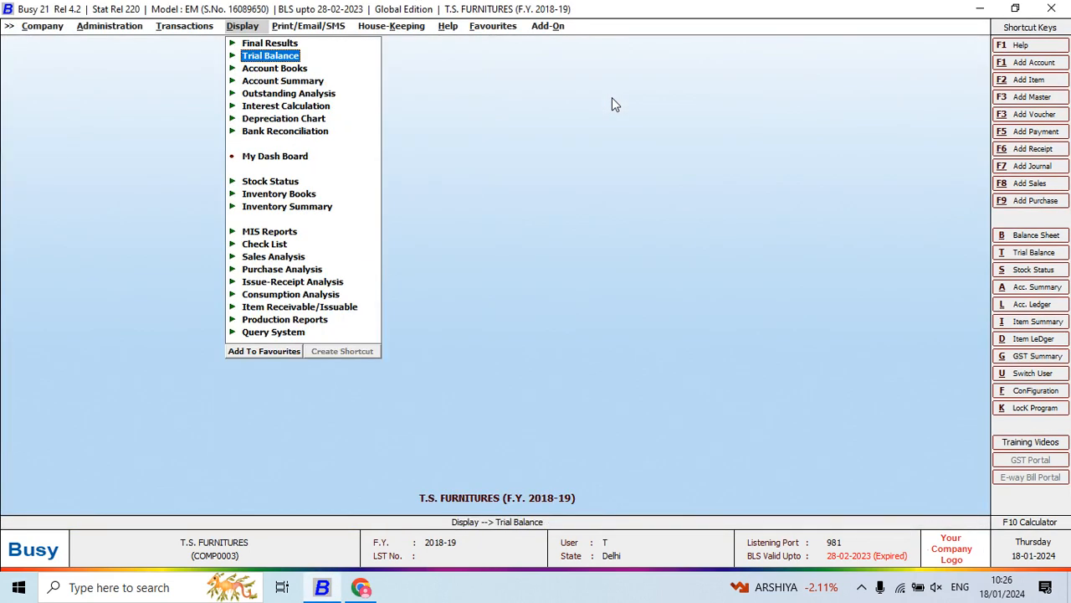
- Regenerate the alphabetical closing trial balance for all accounts as on 22-05-2018, with balances only
key("Return")
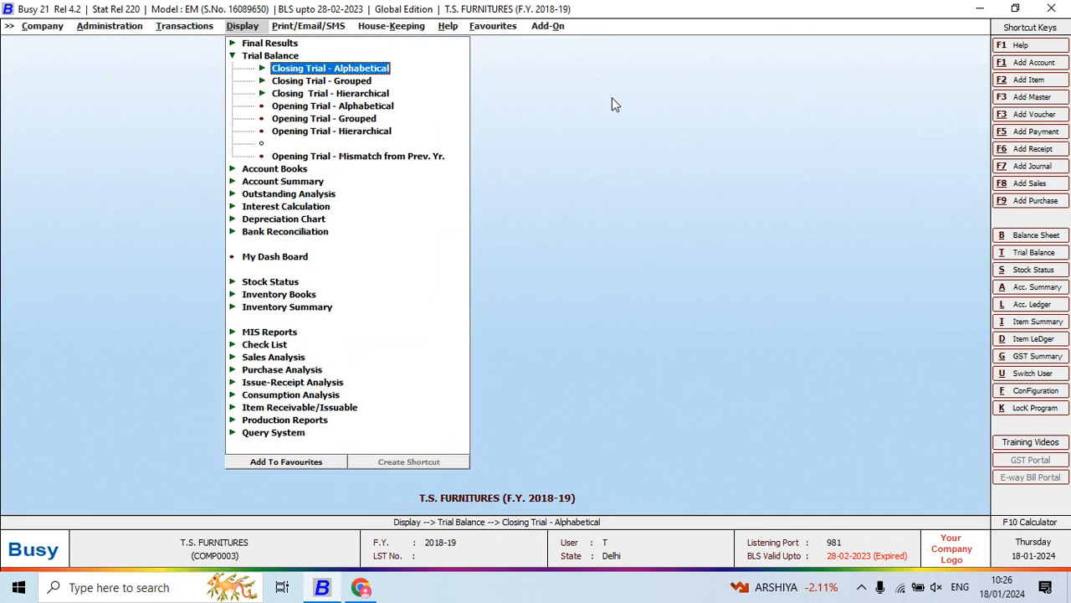
key("Return")
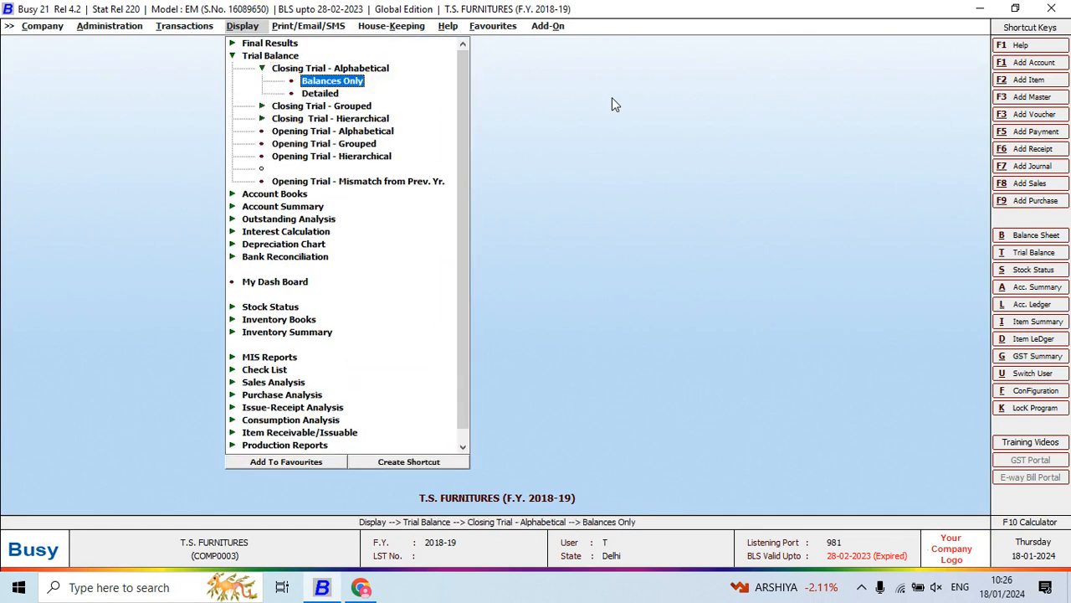
key("Return")
key("Return")
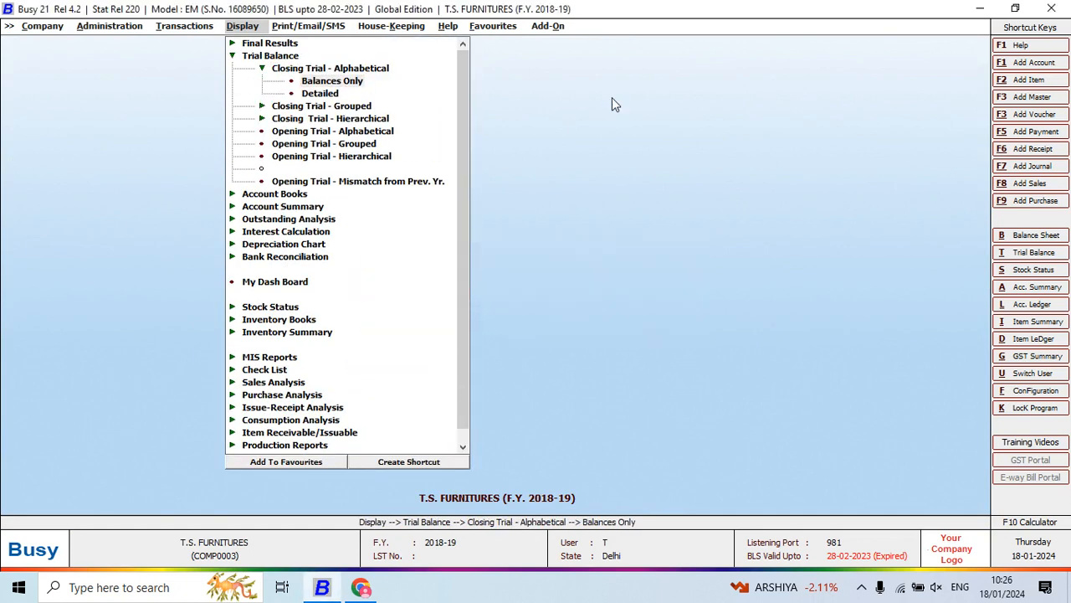
key("Return")
key("F2")
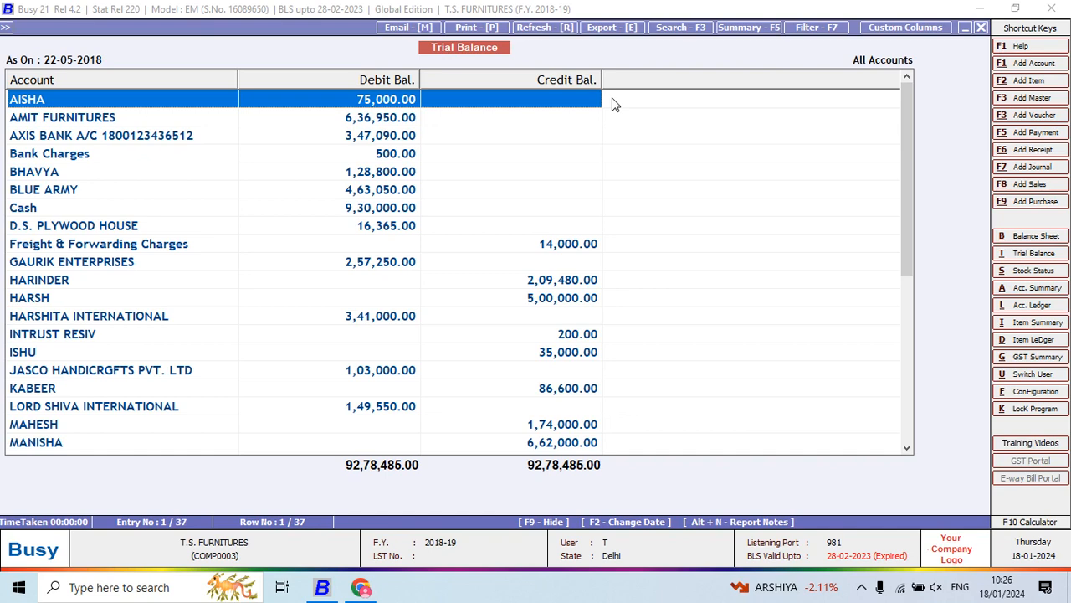
- Review the debit and credit balances of the first trial balance accounts, ending at Cash
key("Down")
key("Down")
key("Down")
key("Down")
key("Down")
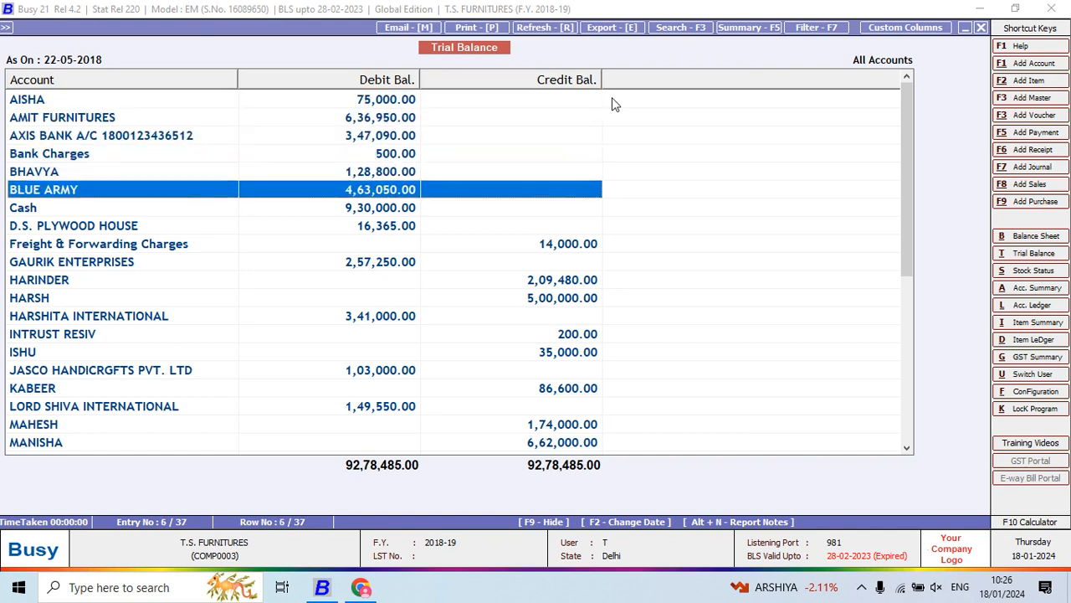
key("Up")
key("Up")
key("Down")
key("Down")
key("Down")
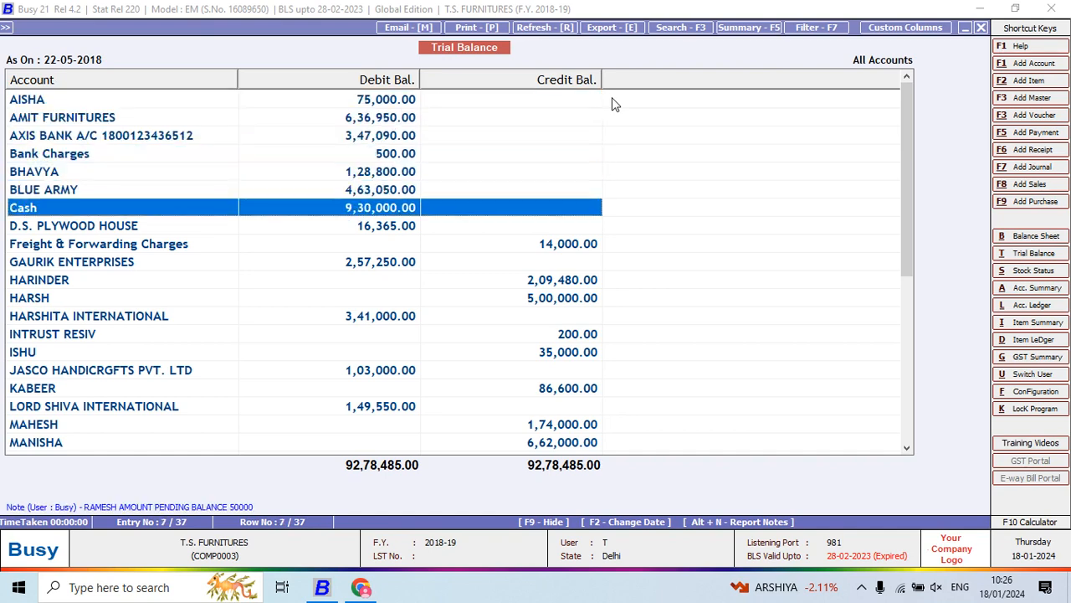
- Review the debit and credit balances of the remaining trial balance accounts, from Cash down to the last entry
key("Down")
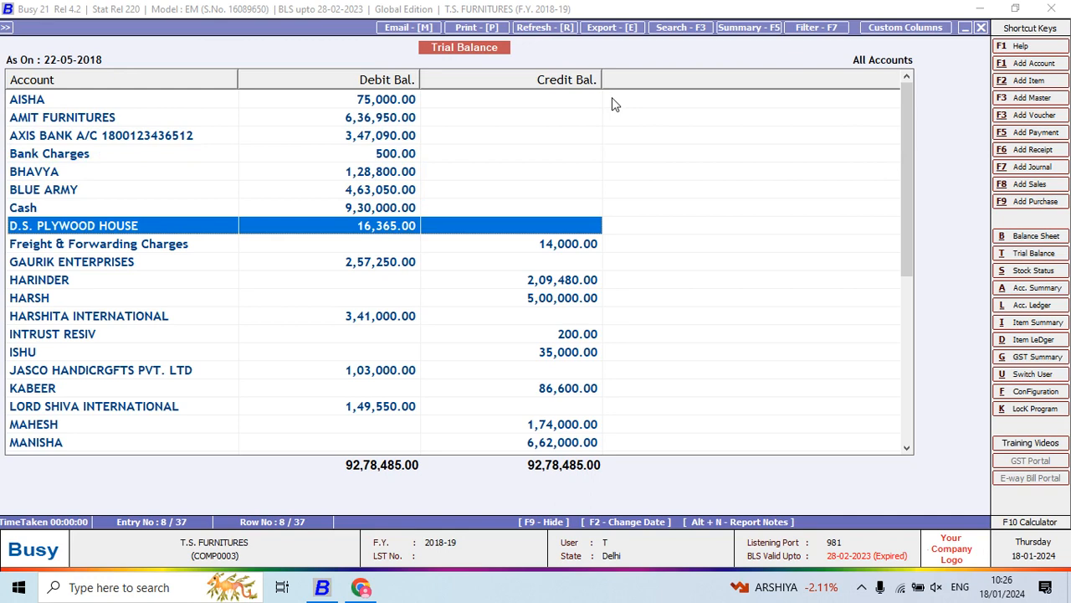
key("Down")
key("Down")
key("Down")
key("Down")
key("Down")
key("Down")
key("Down")
key("Down")
key("Down")
key("Down")
key("Down")
key("Down")
key("Down")
key("Down")
key("Down")
key("Down")
key("Down")
key("Down")
key("Down")
key("Down")
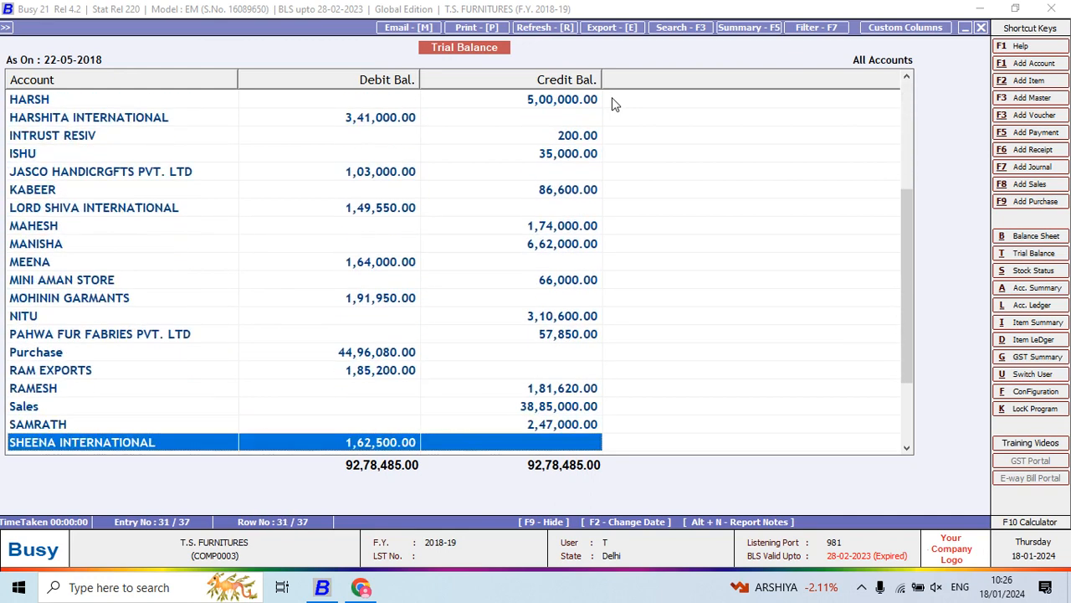
key("Down")
key("Down")
key("Down")
key("Down")
key("Down")
key("Down")
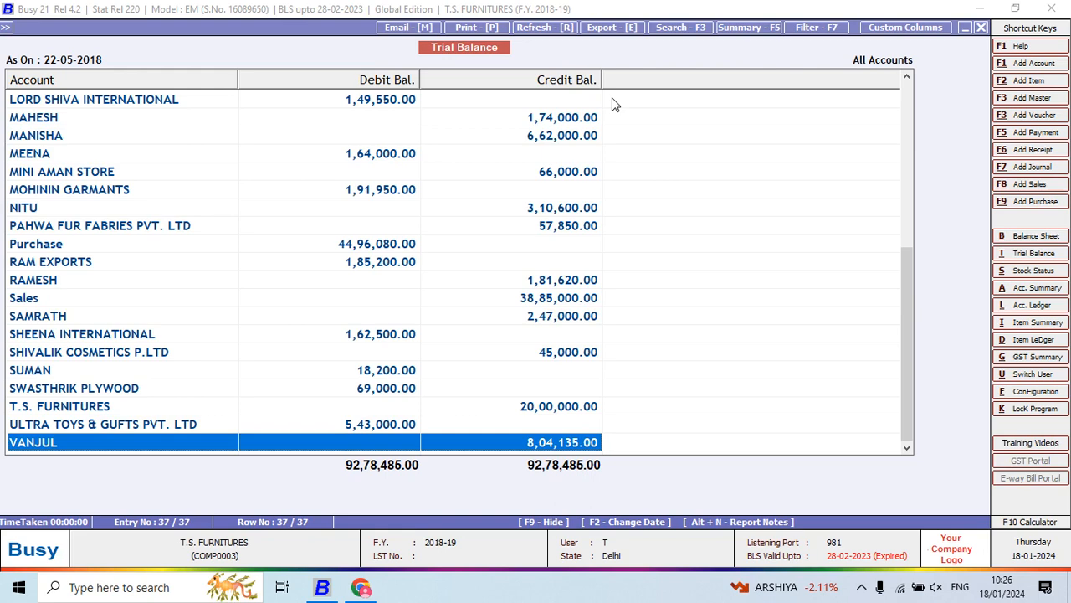
- Switch to the Project 5 PDF in Chrome, read question 13 on the party-wise day book, and return to Busy
key("alt+Tab")
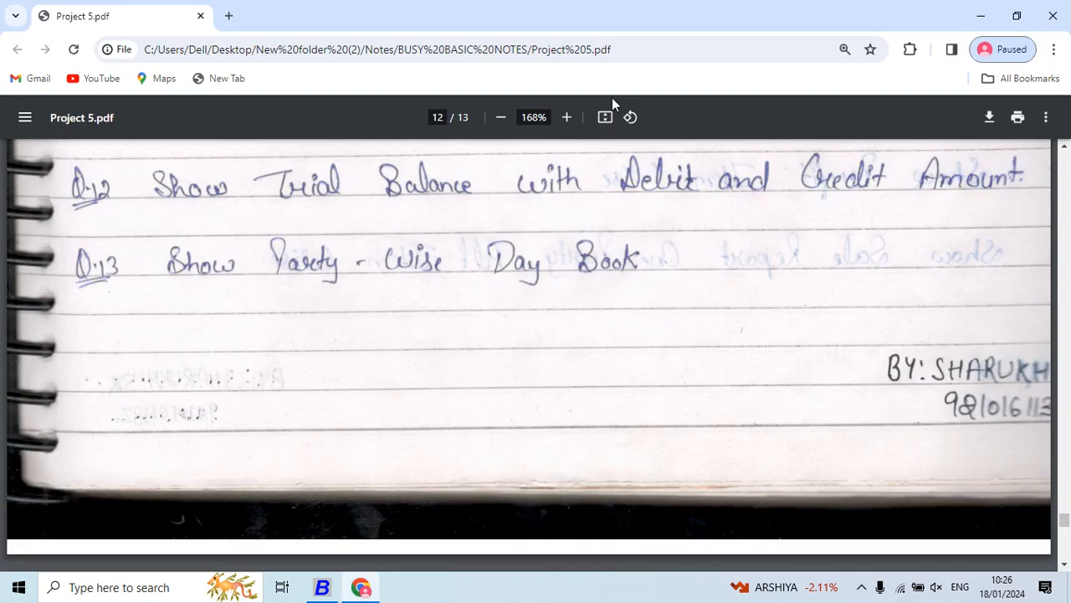
scroll(612, 97, "down", 1)
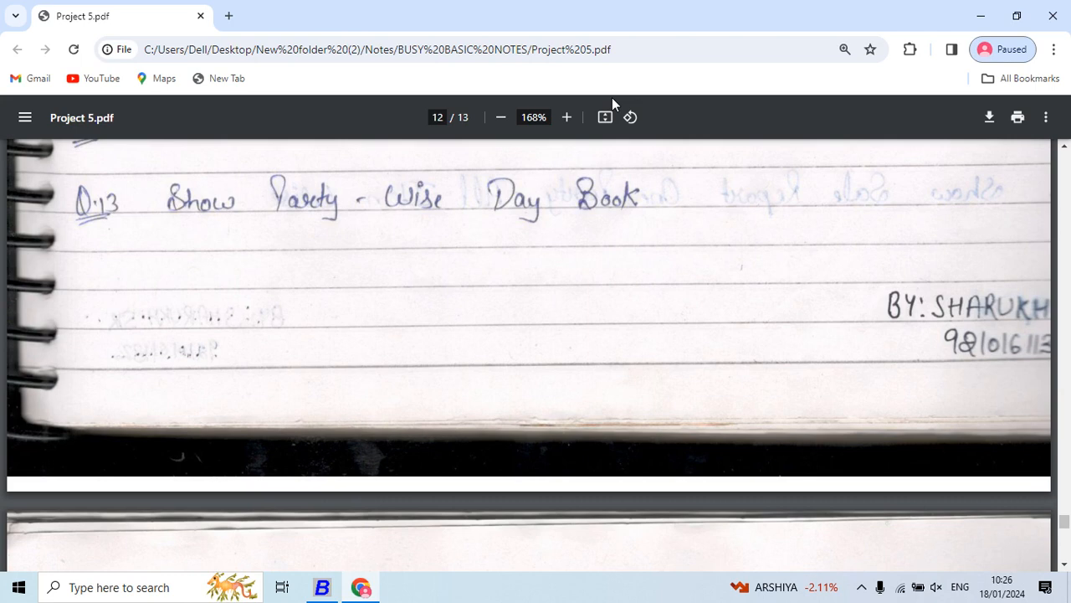
key("alt+Tab")
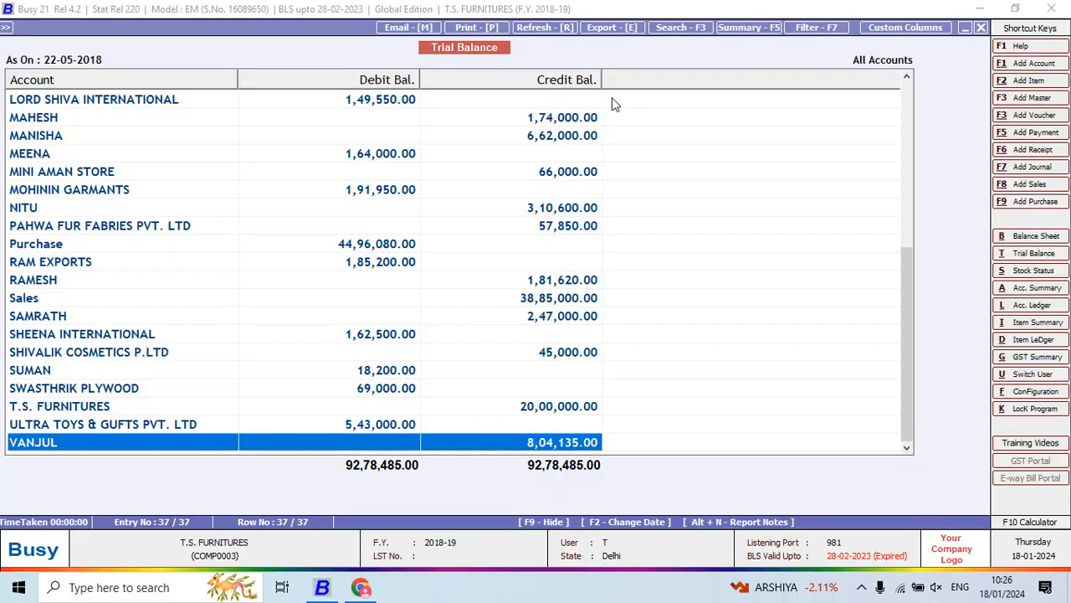
- Close the trial balance and open the Party Day Book report from the account books
key("Escape")
key("Escape")
key("Escape")
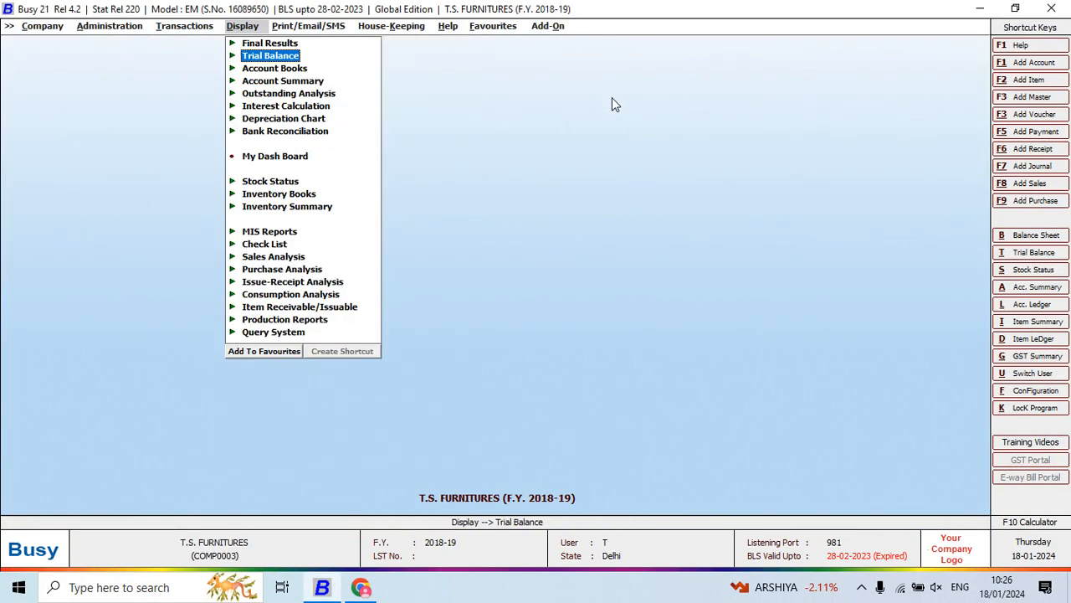
key("Down")
key("Return")
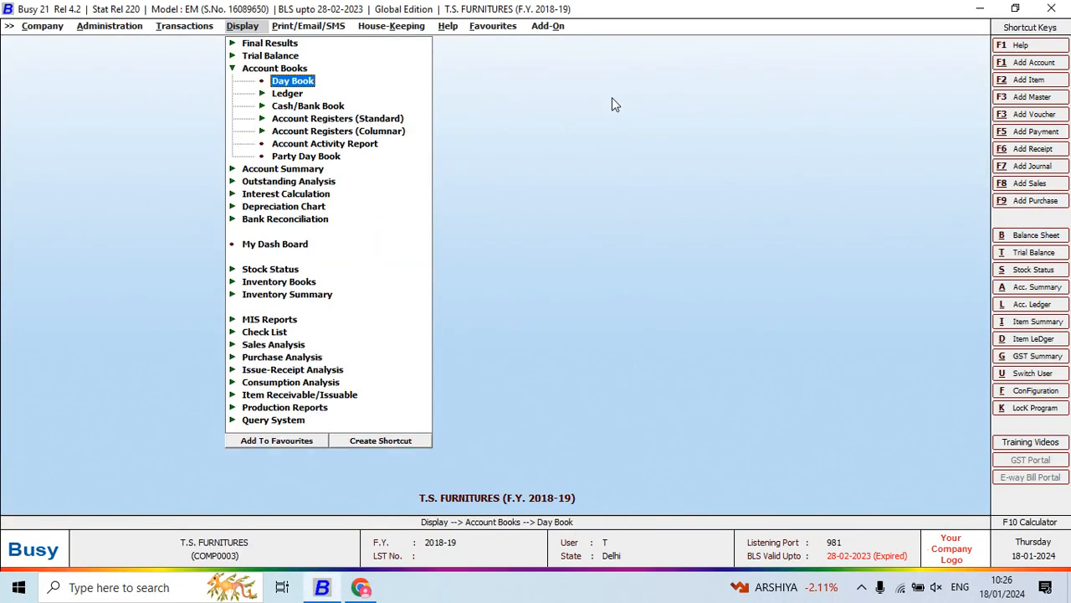
key("Down")
key("Down")
key("Down")
key("Down")
key("Down")
key("Down")
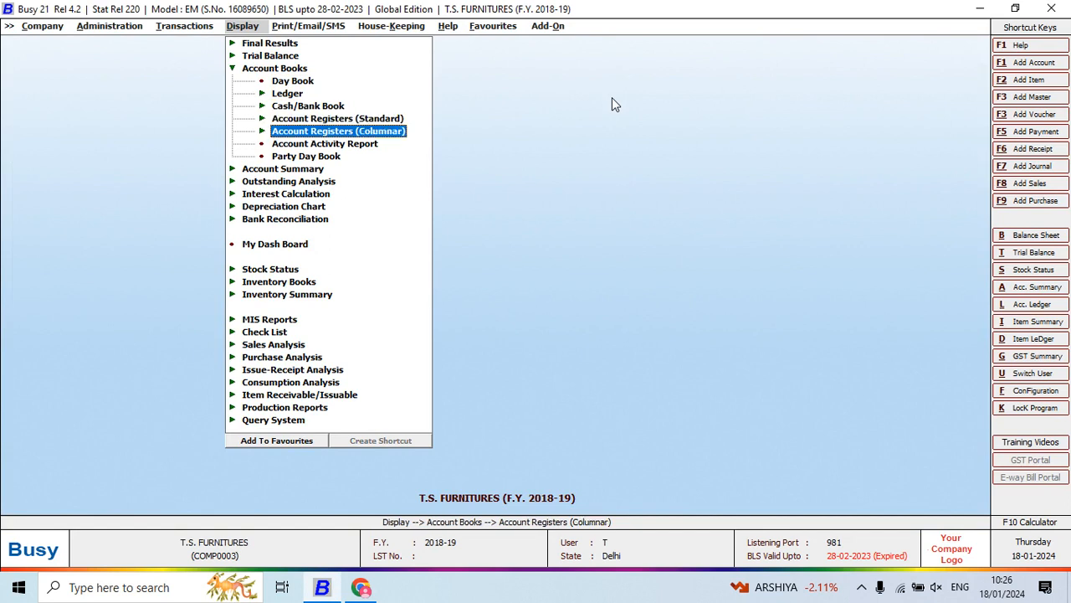
key("Return")
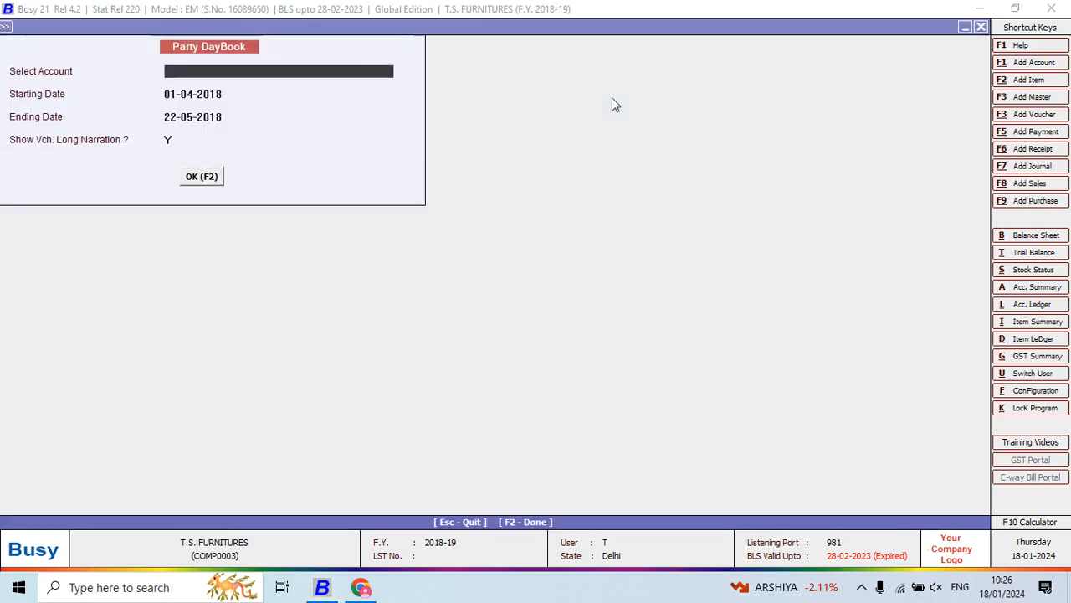
- Generate the party day book for the first listed party from 01-04-2018 to 22-05-2018, with voucher long narration shown
key("Return")
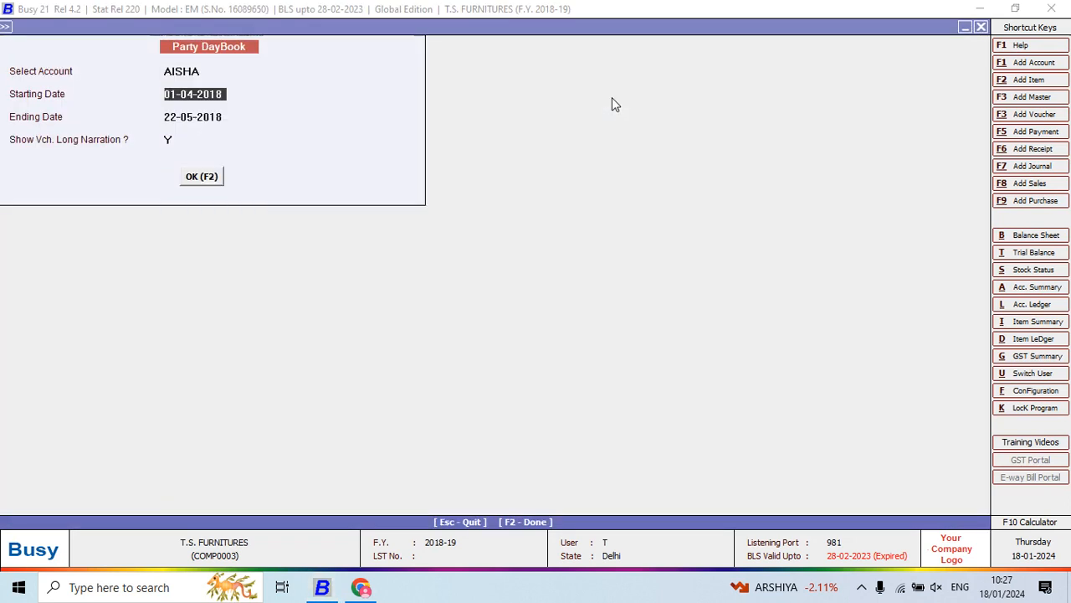
key("Down")
key("Down")
key("Down")
key("Down")
key("F2")
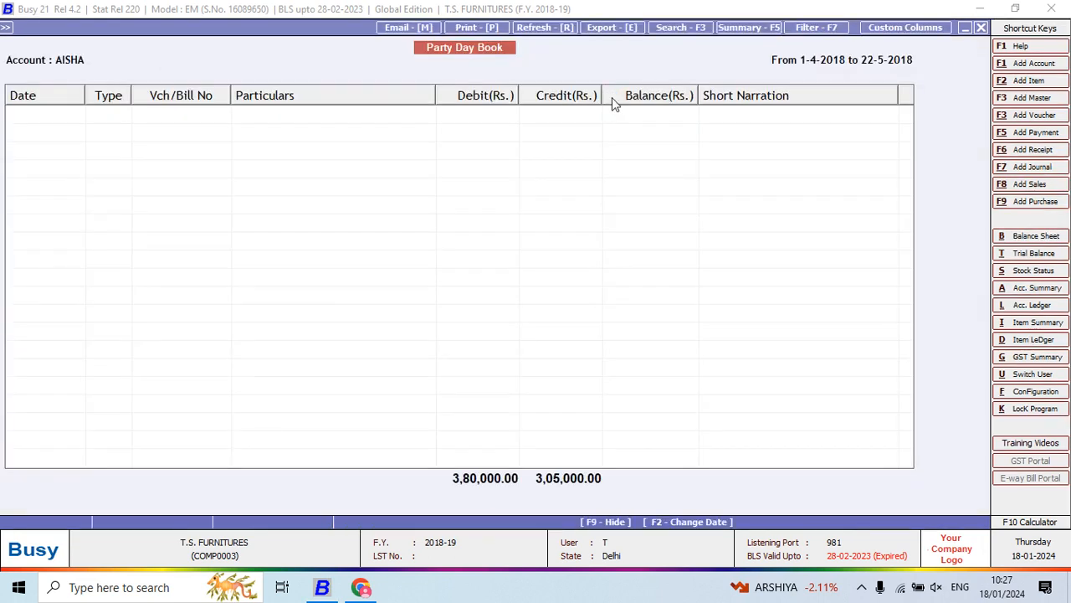
- Go through the party day book entries and widen the Particulars column until the full item details fit
key("Down")
key("Down")
key("Down")
key("Down")
key("Down")
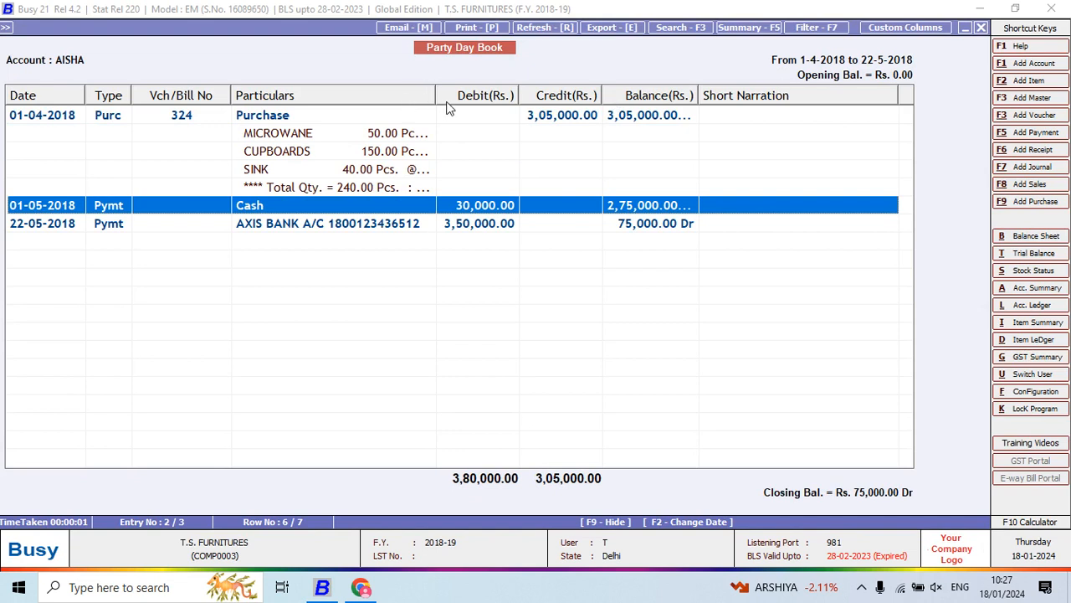
left_click_drag(435, 89, 571, 117)
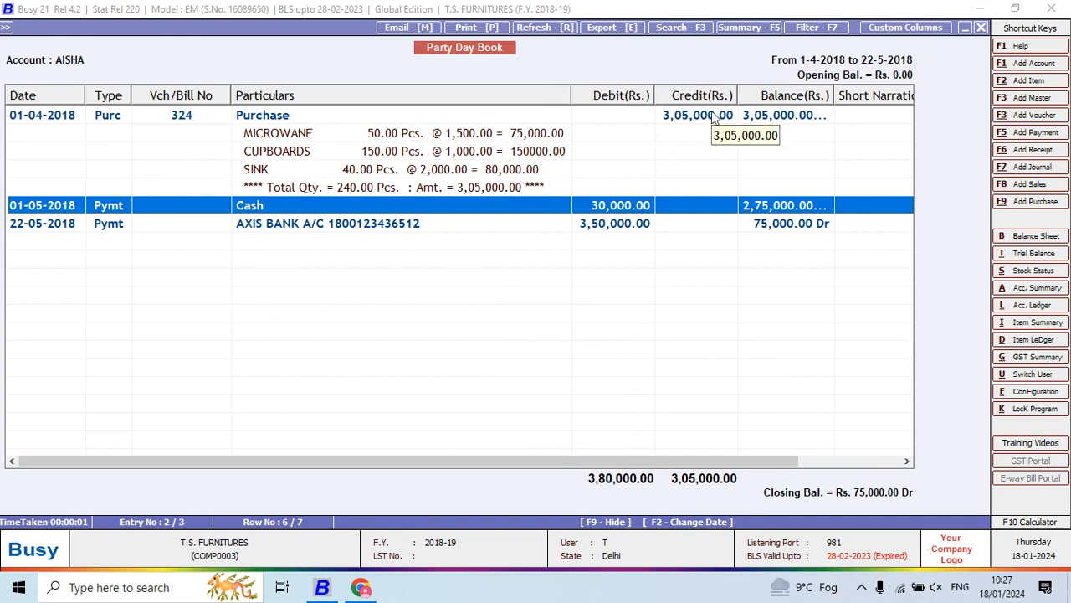
- Close the day book, generate the same party's account ledger from 01-04-2018 to 22-05-2018 with item details, and close it
key("Escape")
key("Return")
key("Return")
key("Return")
key("Return")
key("Return")
key("Return")
key("Return")
key("Return")
key("Return")
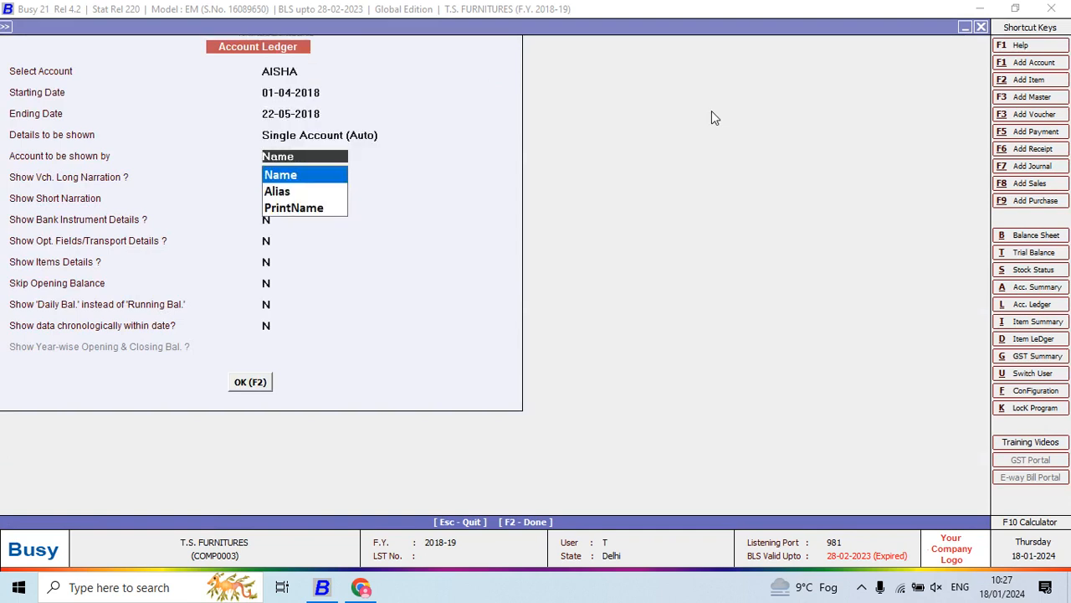
type("y")
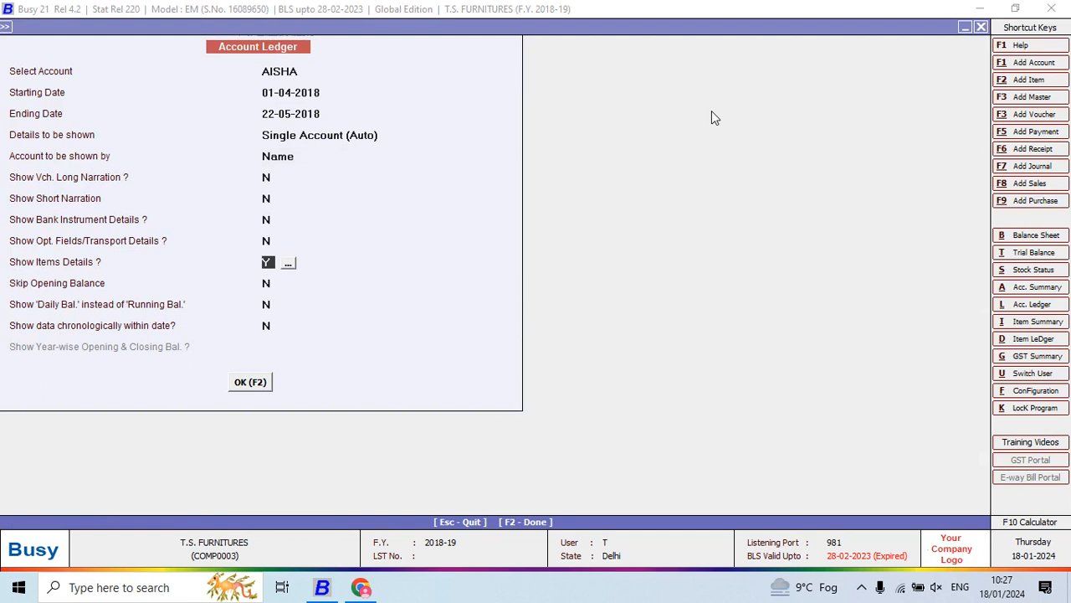
key("F2")
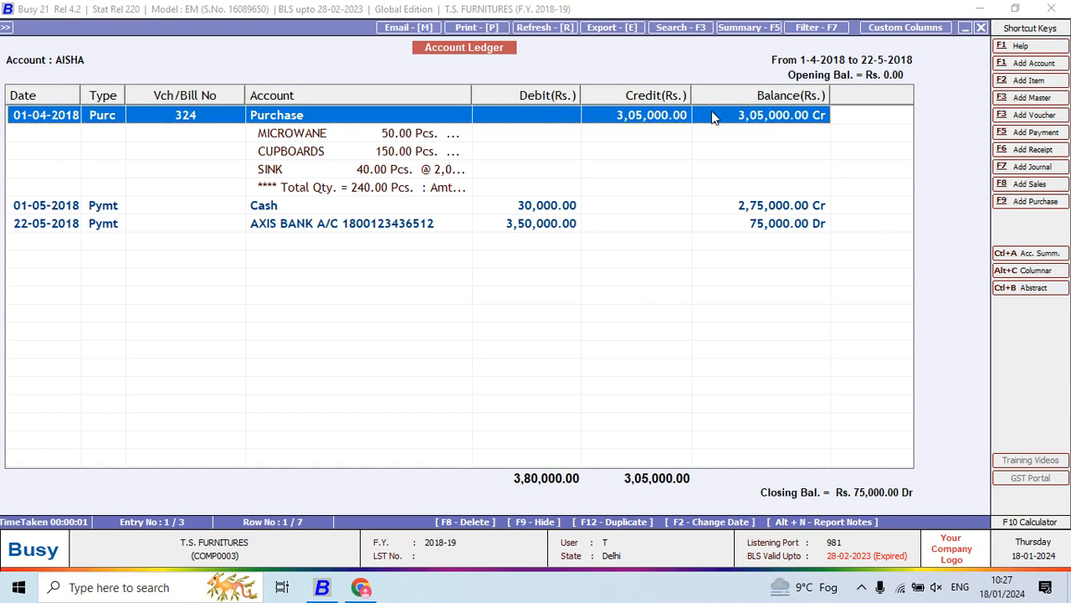
key("Escape")
key("Escape")
key("Escape")
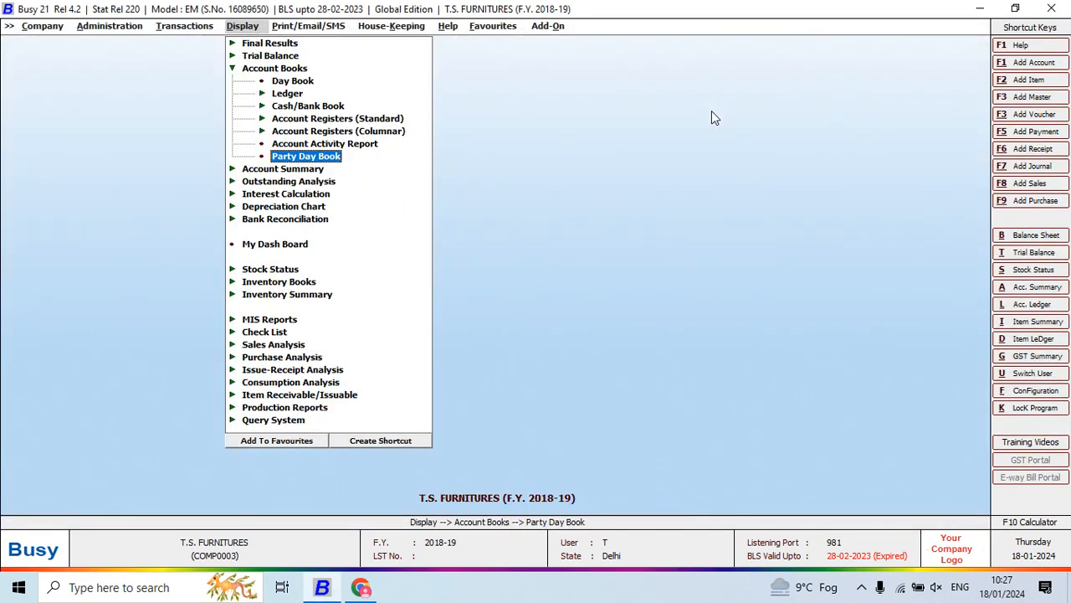
- Switch to the Project 5 PDF in Chrome and read the outstanding balance questions from question 14 onward
key("alt+Tab")
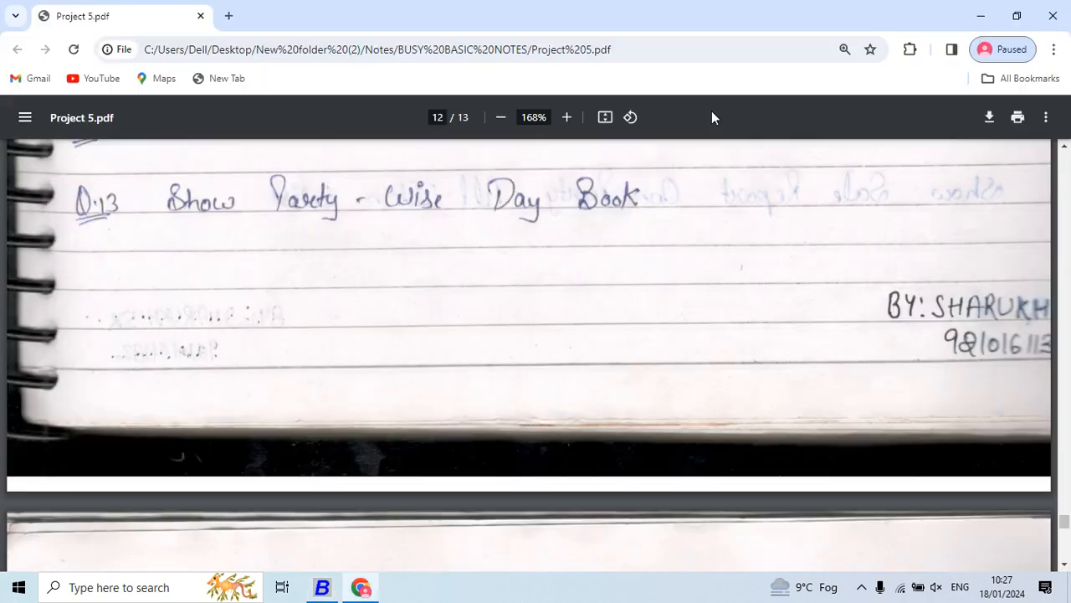
key("Down")
key("Down")
key("Down")
key("Down")
key("Down")
key("Down")
key("Down")
key("Down")
key("Down")
key("Down")
key("Down")
key("Down")
key("Down")
key("Down")
key("Down")
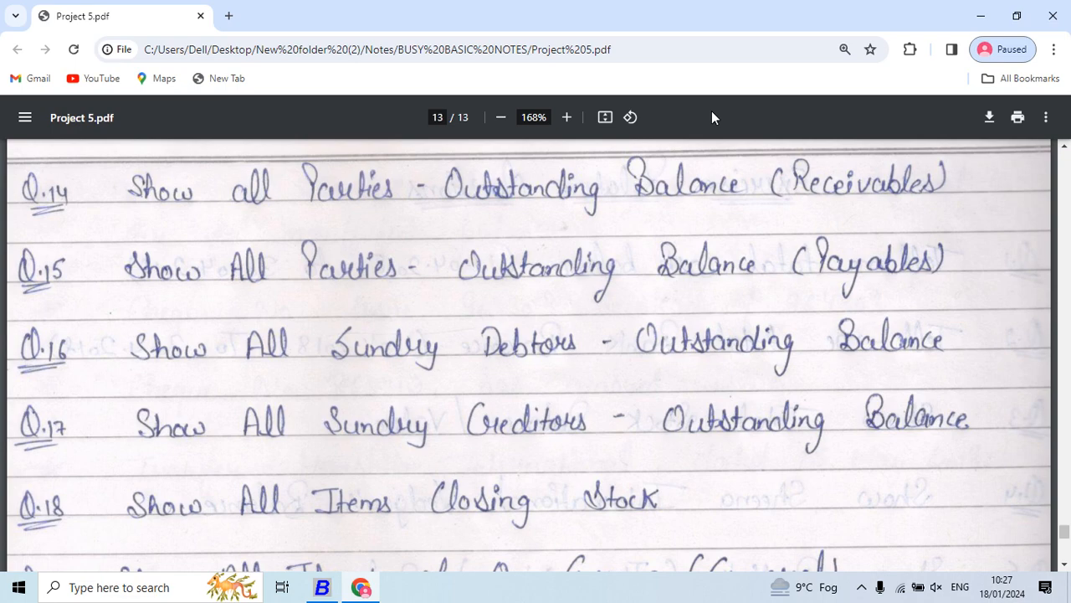
- Return to Busy and open the Outstanding Analysis reports
key("alt+Tab")
key("Escape")
key("Down")
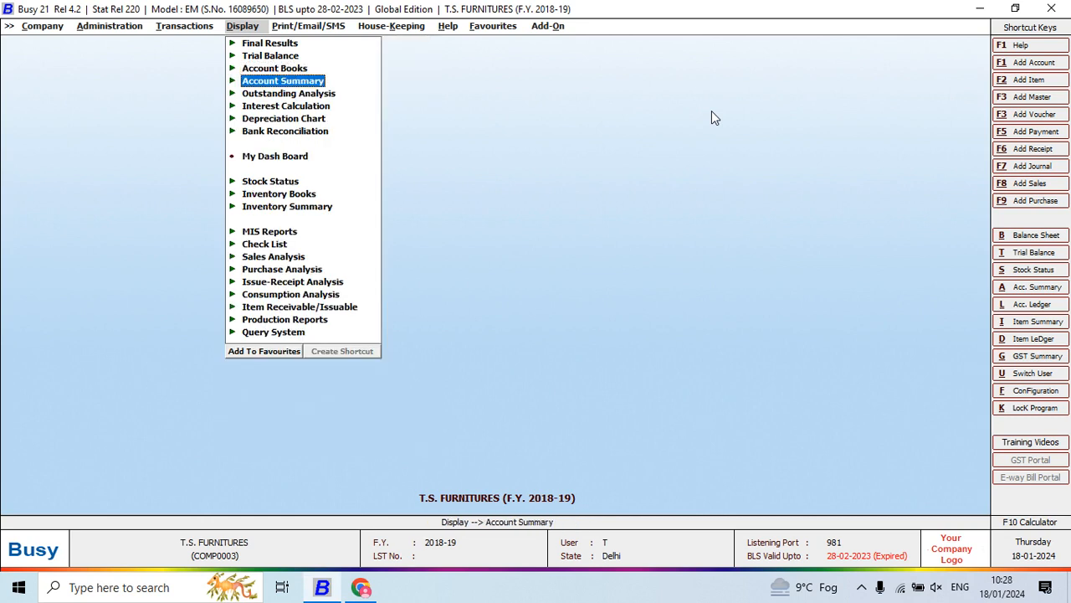
key("Down")
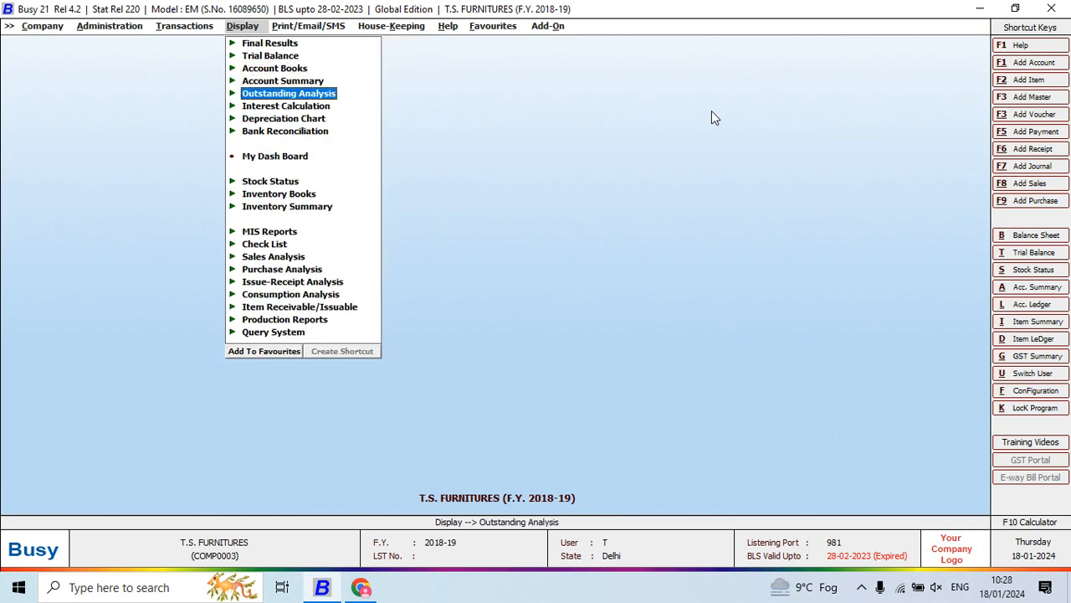
key("Return")
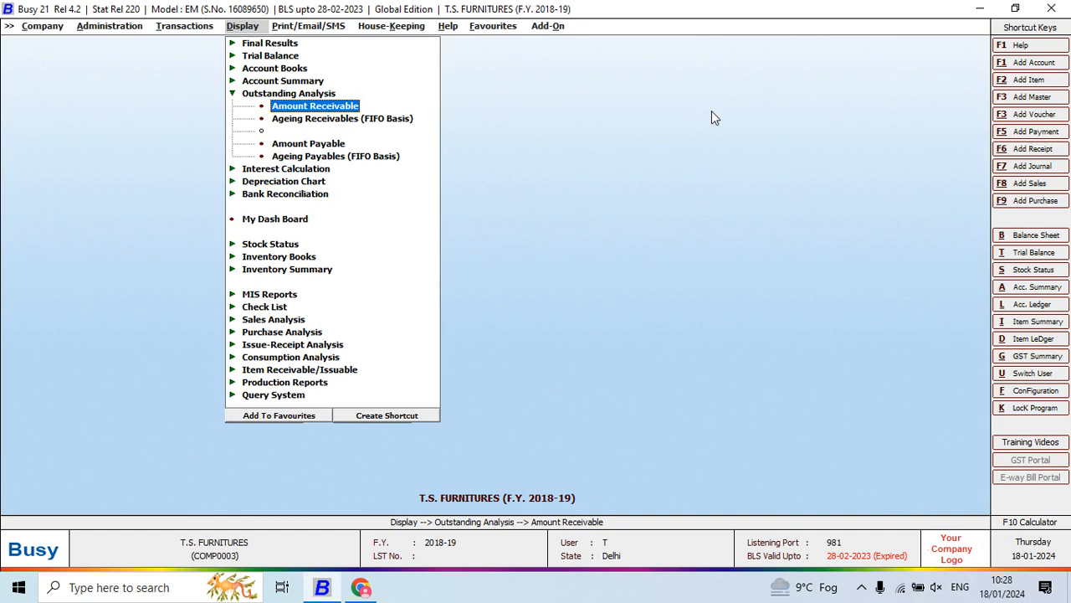
- Generate the Amount Receivable report for all accounts as on 22-05-2018, shown by name without mobile numbers, and narrow its Account column
key("Return")
key("Escape")
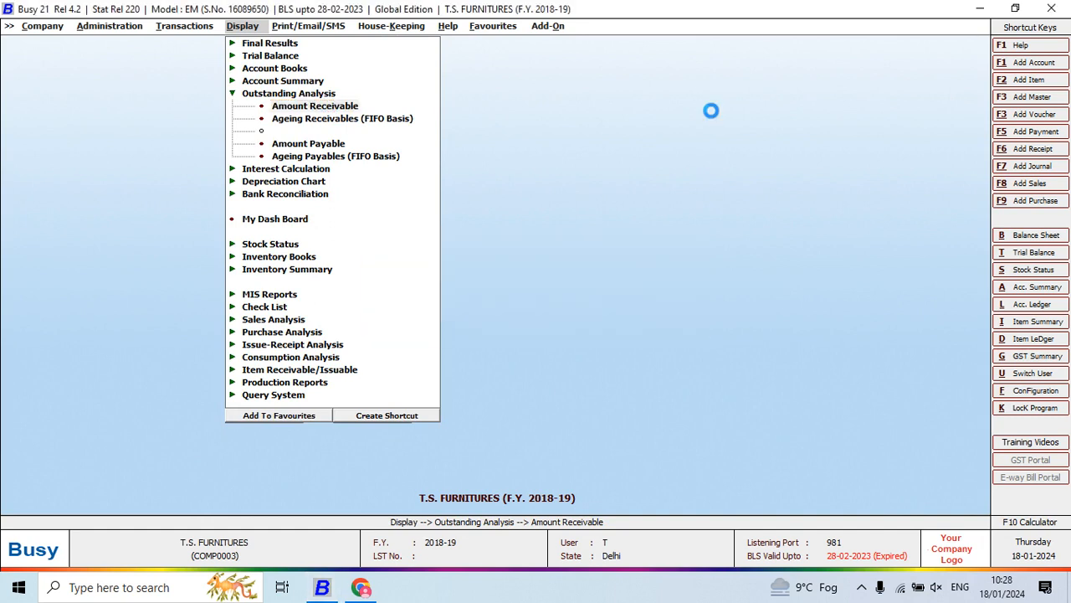
key("Return")
key("Return")
key("Return")
key("Return")
key("Return")
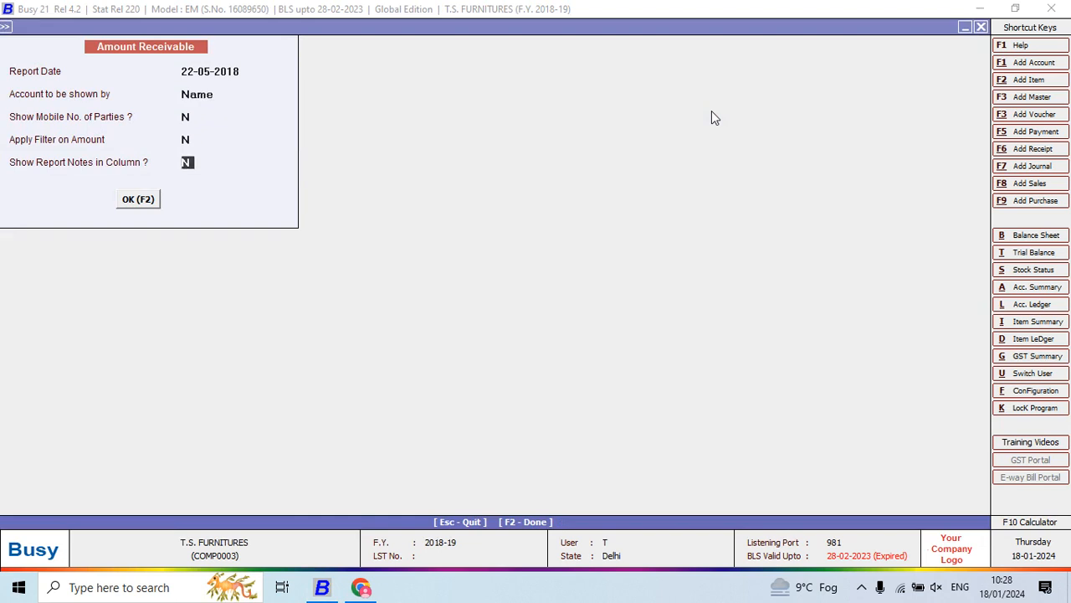
key("Return")
key("Return")
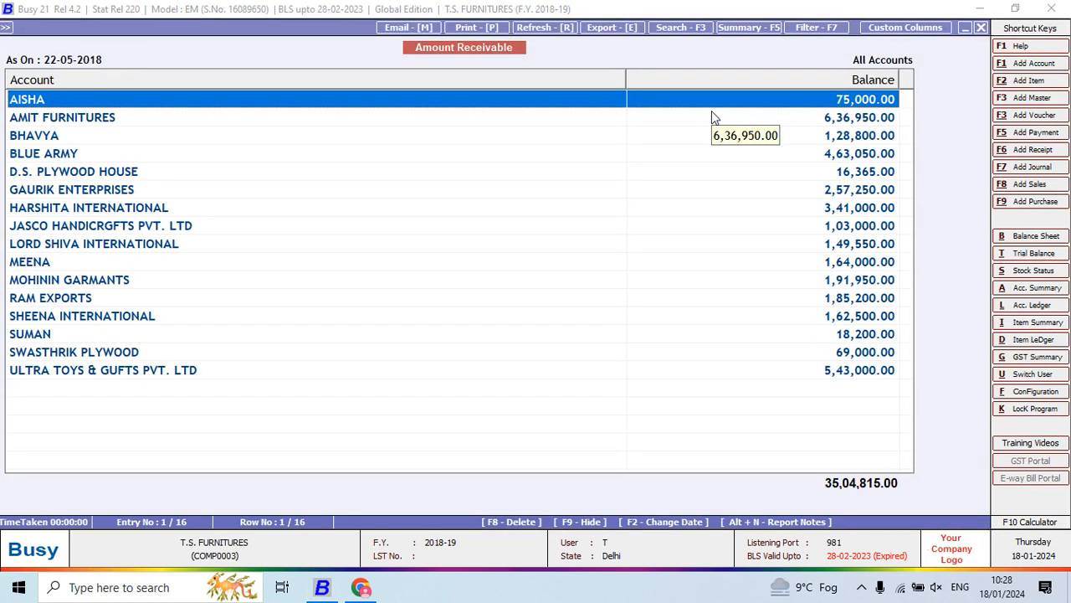
left_click_drag(623, 82, 262, 265)
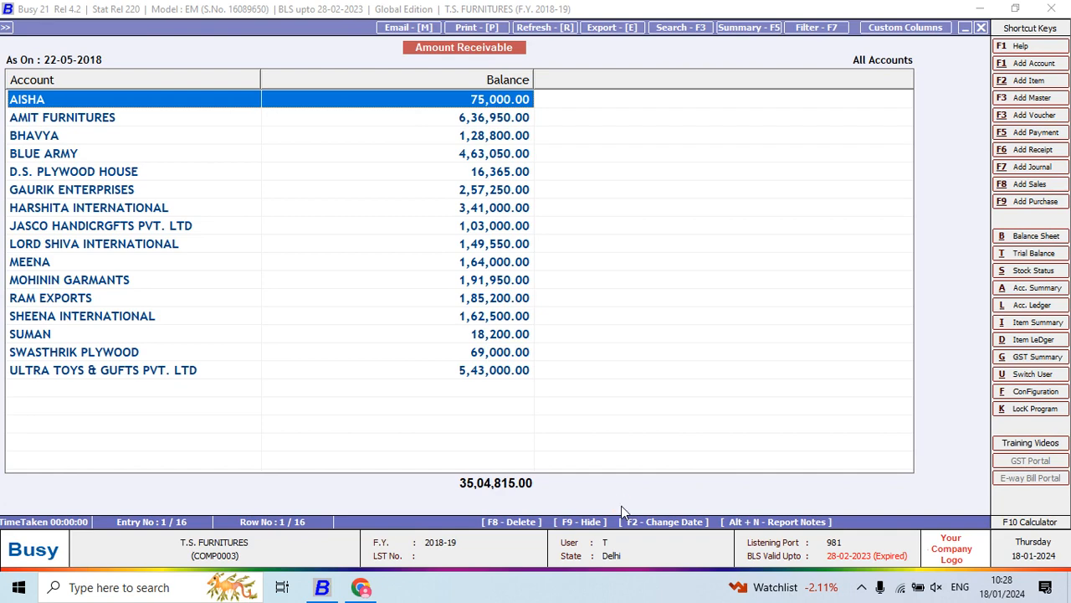
- Check the first receivable party's account ledger from 1-4-2018 to 22-5-2018 against the closing balance, and return to the receivables
key("l")
key("F2")
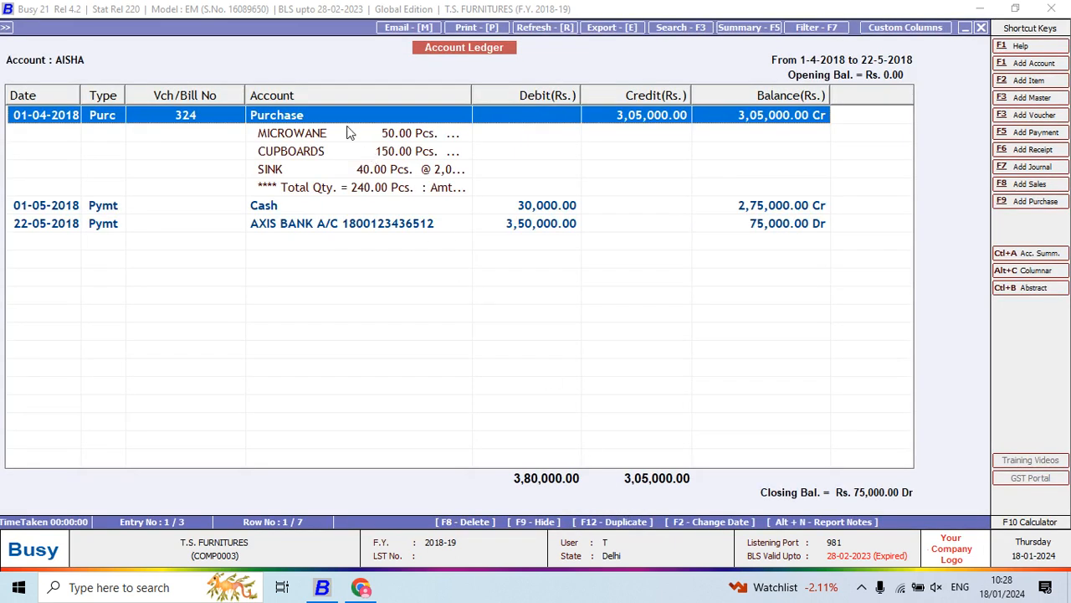
left_click(348, 131)
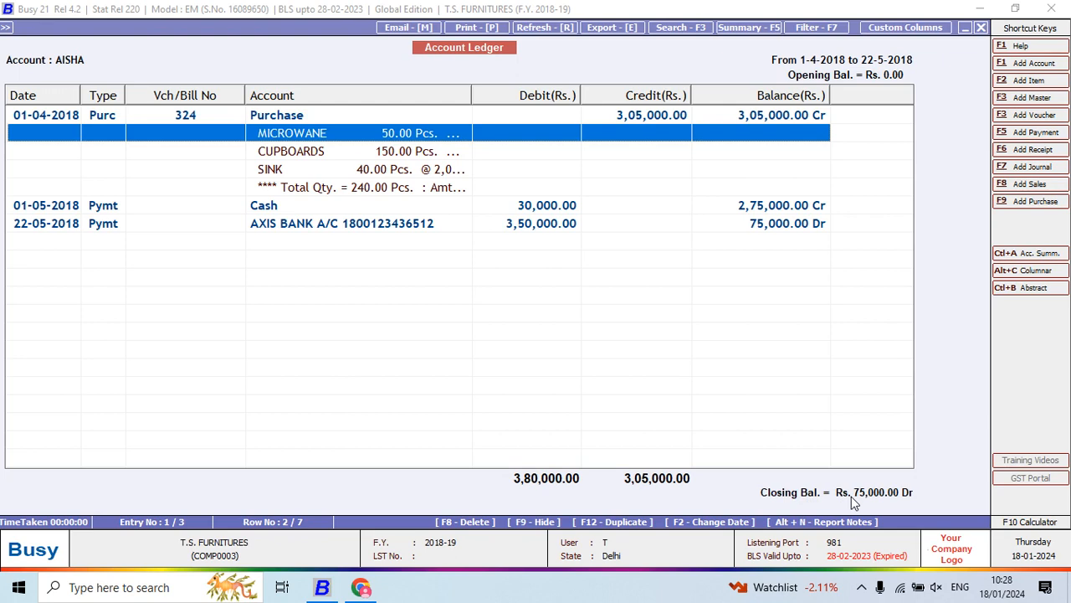
key("Escape")
key("Escape")
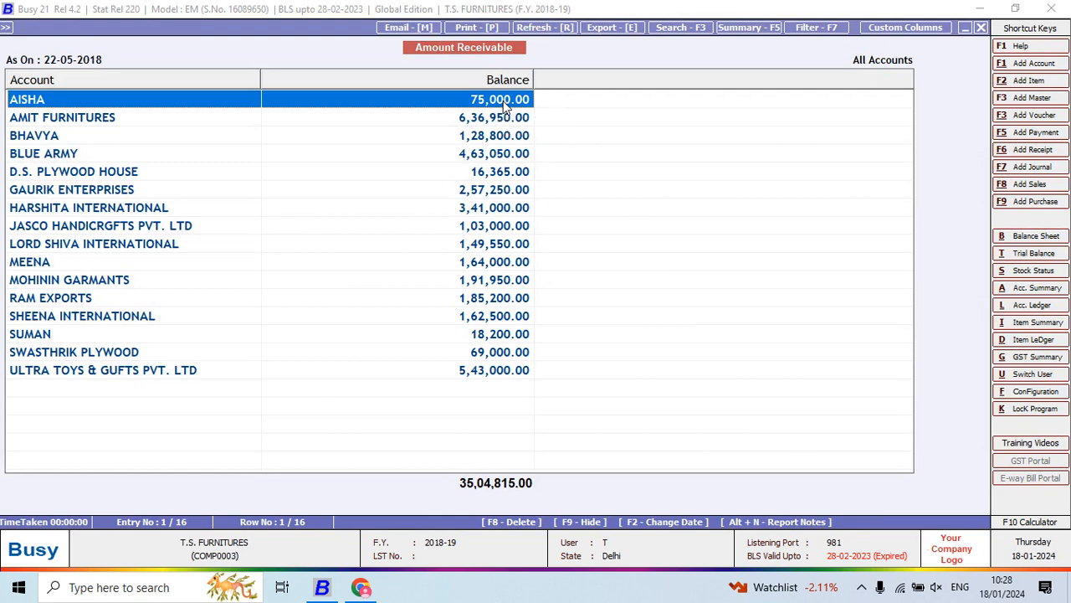
- Check the receivable balances of the following parties, and read question 15 on payables in the Project 5 PDF
key("Down")
key("Down")
key("Down")
key("Down")
key("alt+Tab")
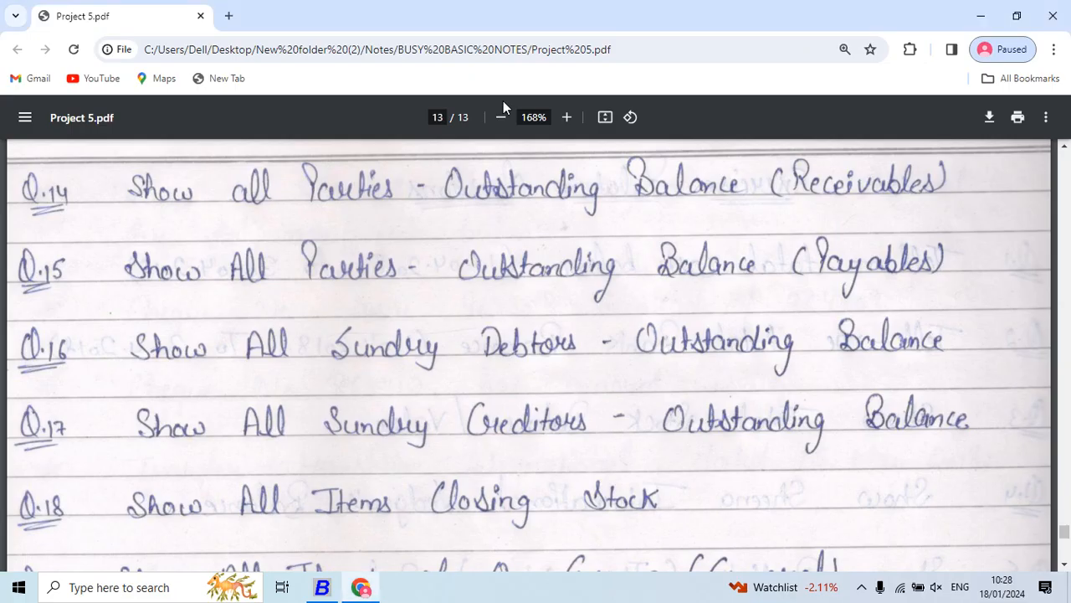
key("Down")
key("Down")
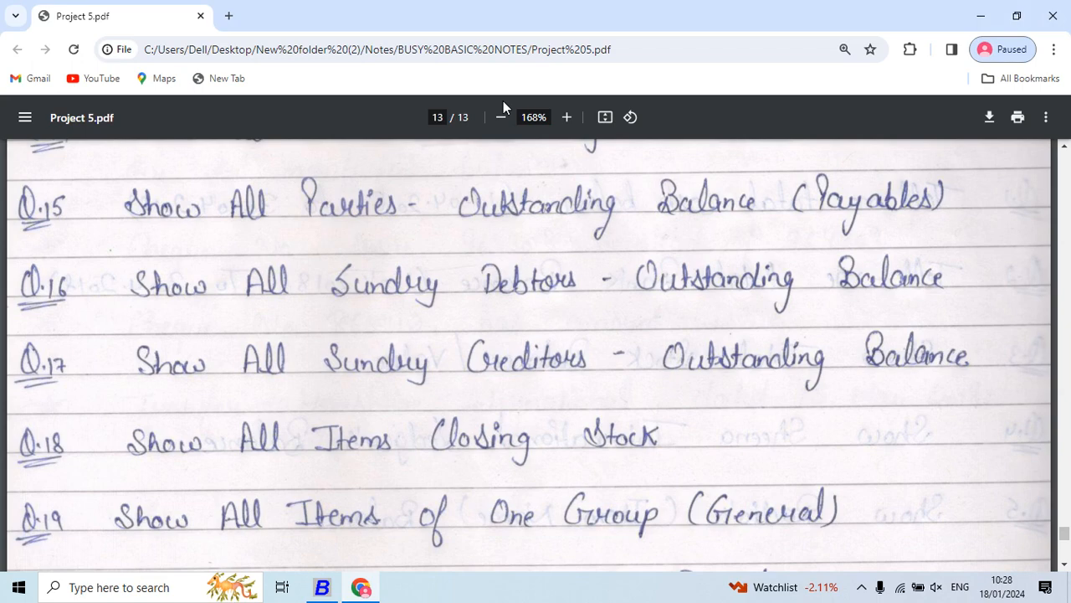
key("alt+Tab")
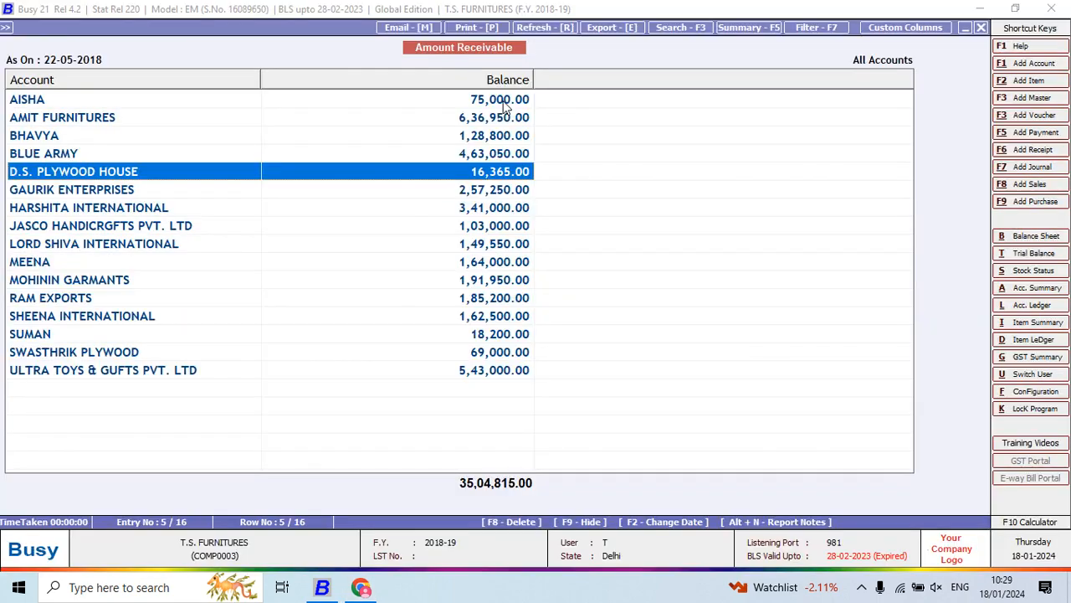
- Close the receivables and generate the Amount Payable report for all accounts as on 22-05-2018
key("Escape")
key("Escape")
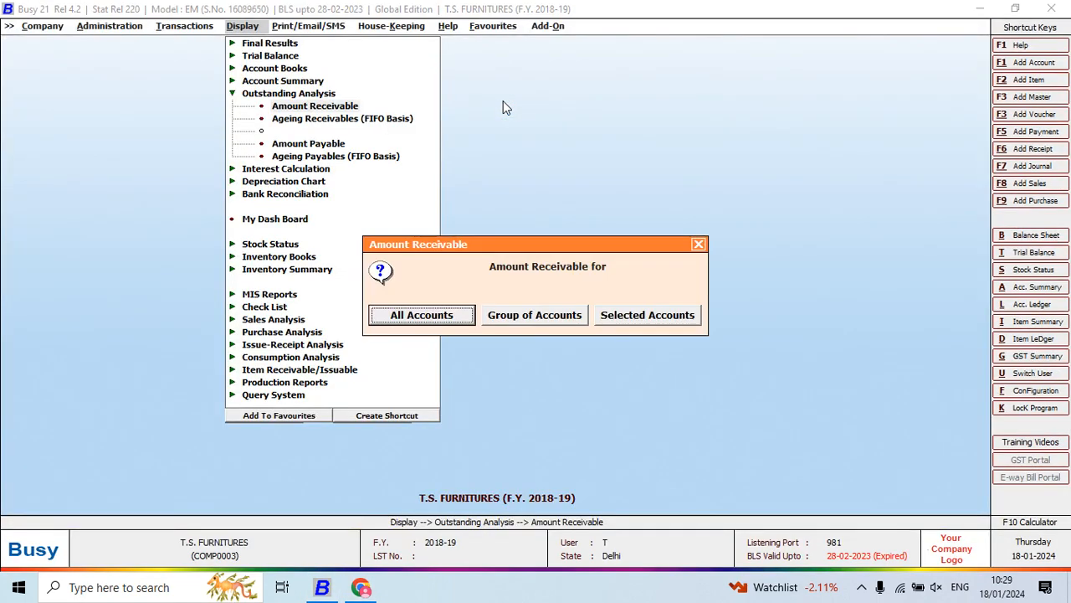
key("Escape")
key("Down")
key("Down")
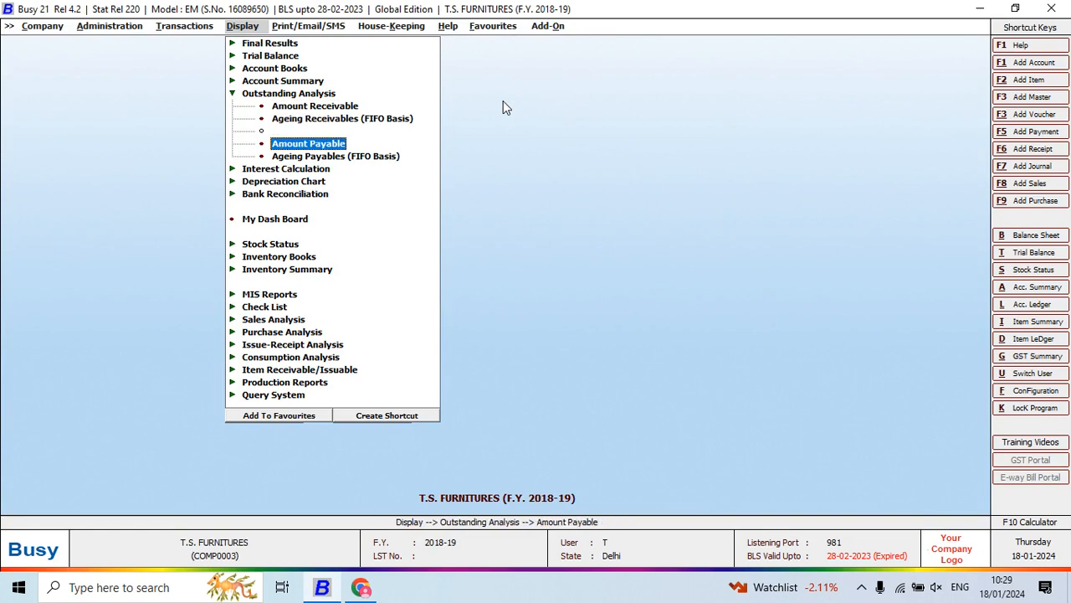
key("Escape")
key("Return")
key("Down")
key("Down")
key("Return")
key("Return")
key("Return")
key("F2")
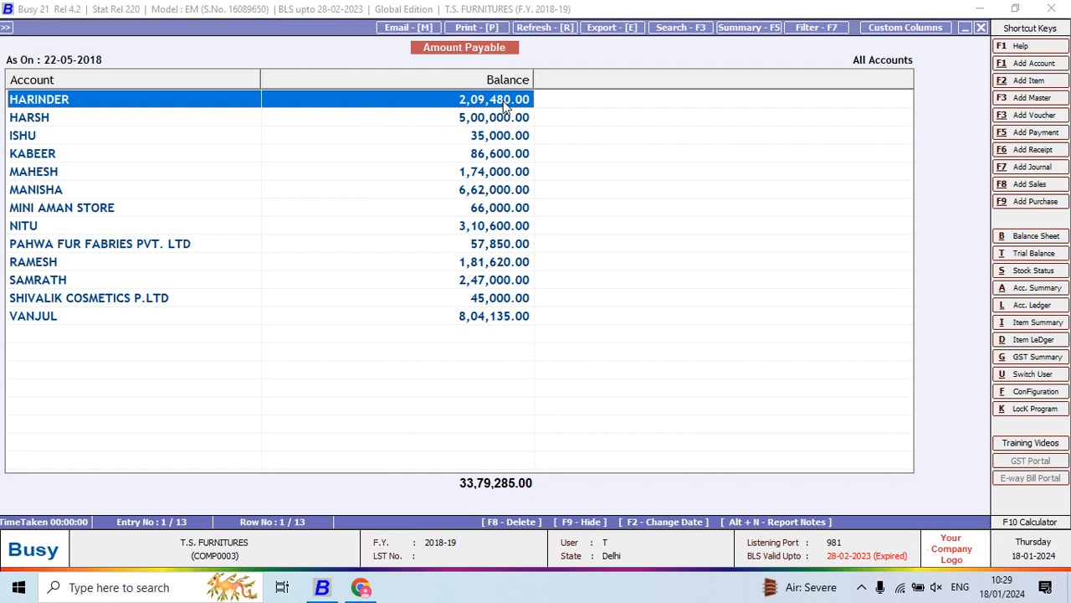
- Switch to the Project 5 PDF and read question 16 on the Sundry Debtors' outstanding balances
key("alt+Tab")
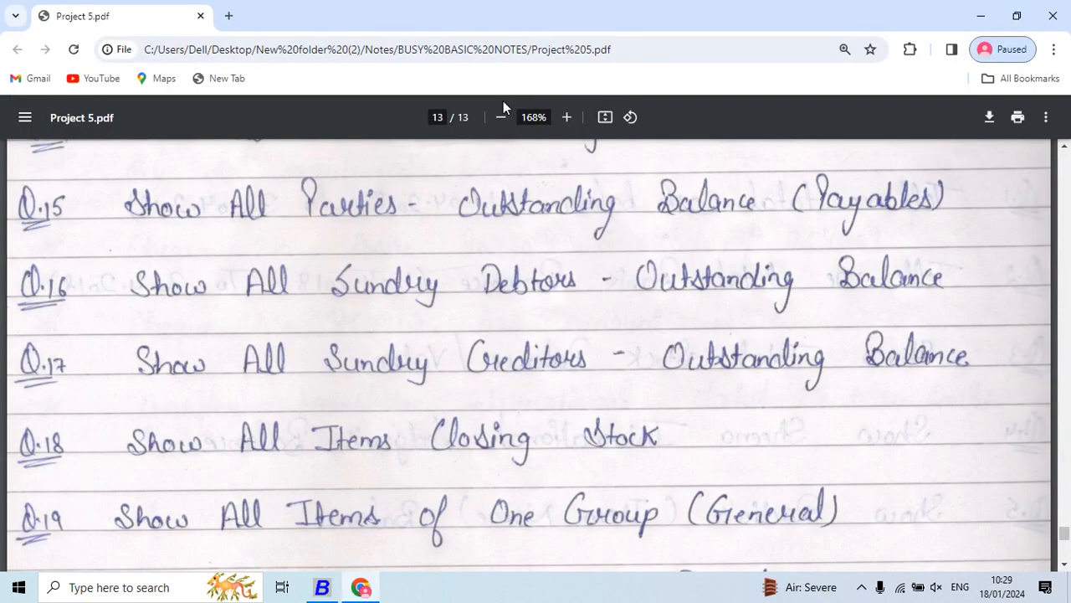
key("Down")
key("Down")
key("Down")
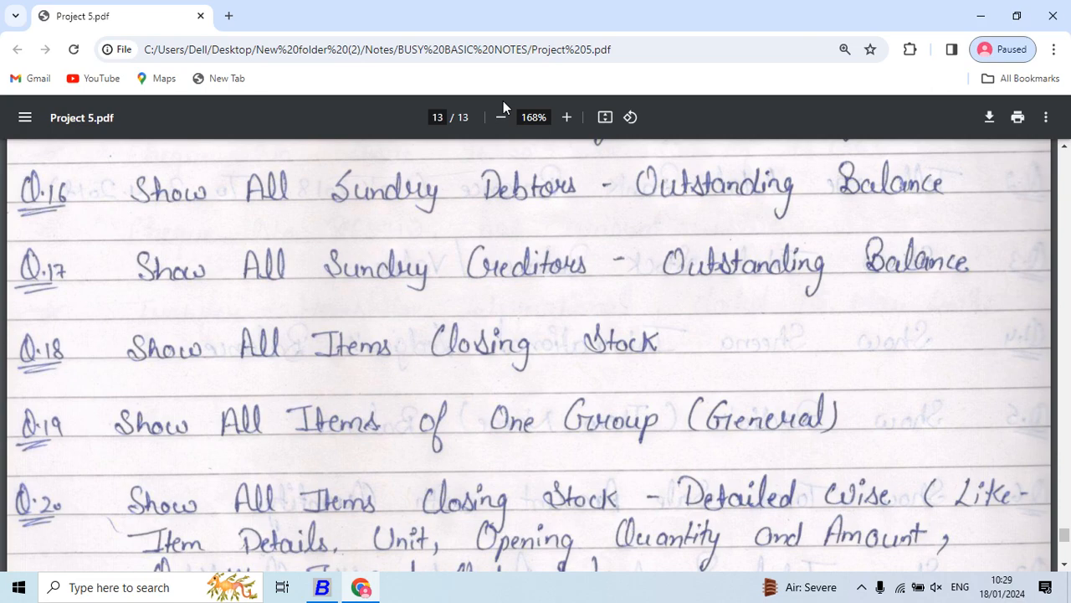
- Return to Busy and generate the Amount Receivable report for the Sundry Debtors group as on 22-05-2018, shown by name
key("alt+Tab")
key("Escape")
key("Escape")
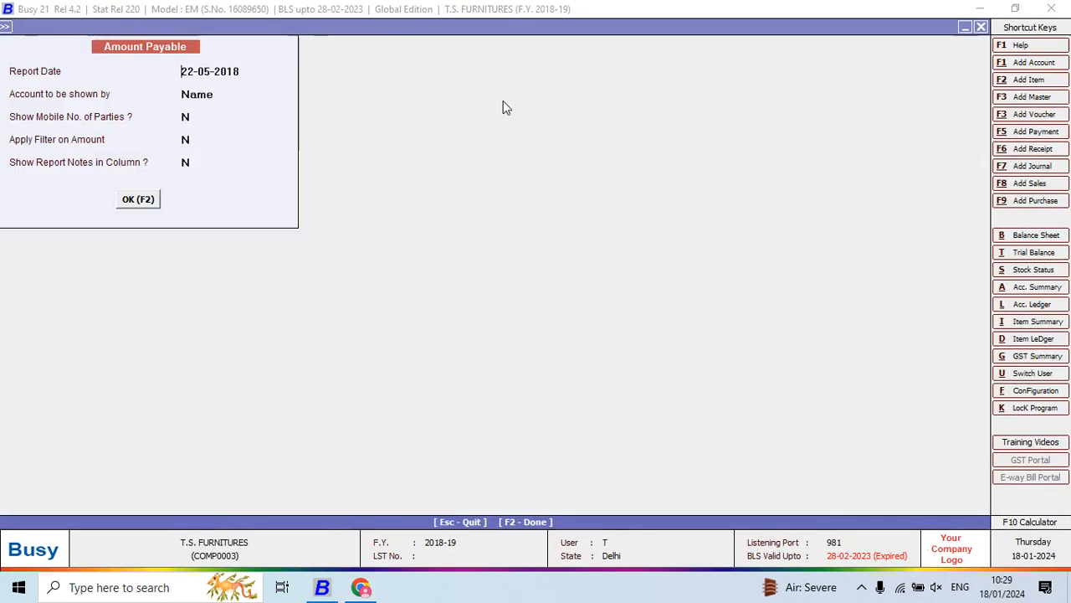
key("Up")
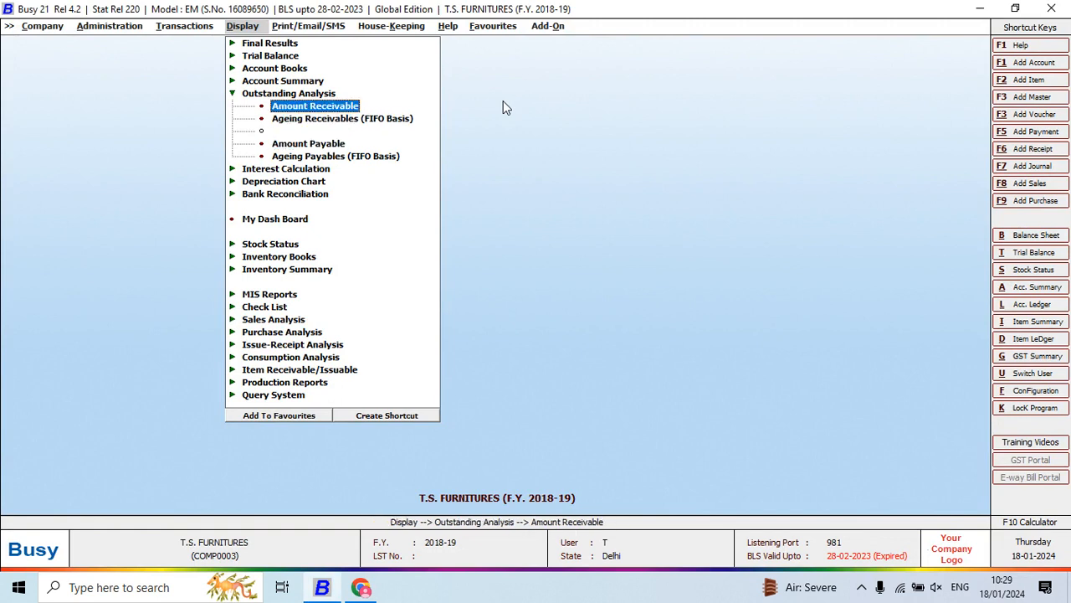
key("Return")
key("Right")
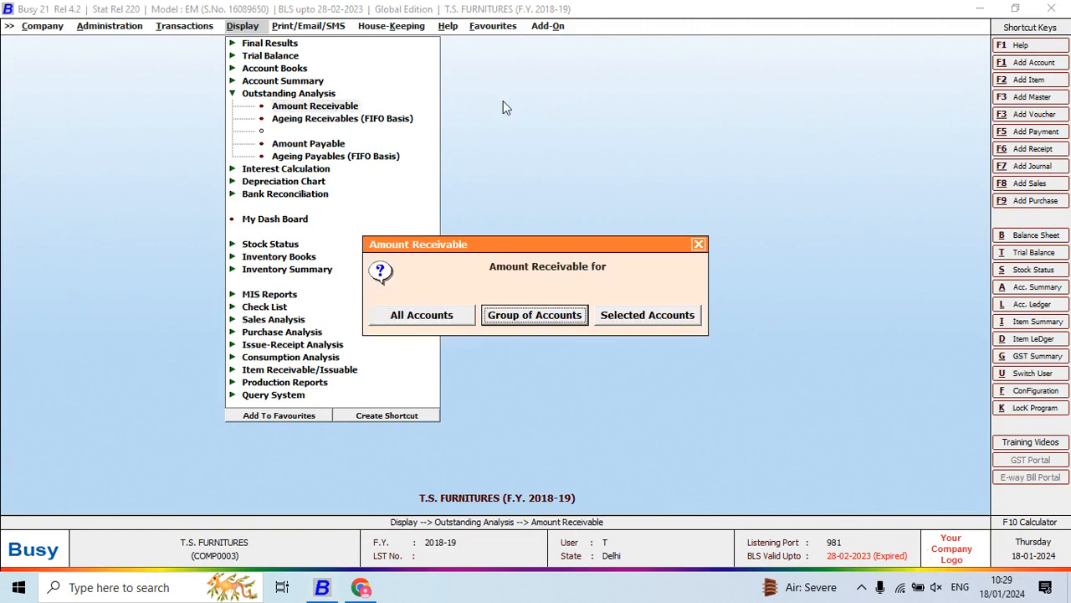
key("Return")
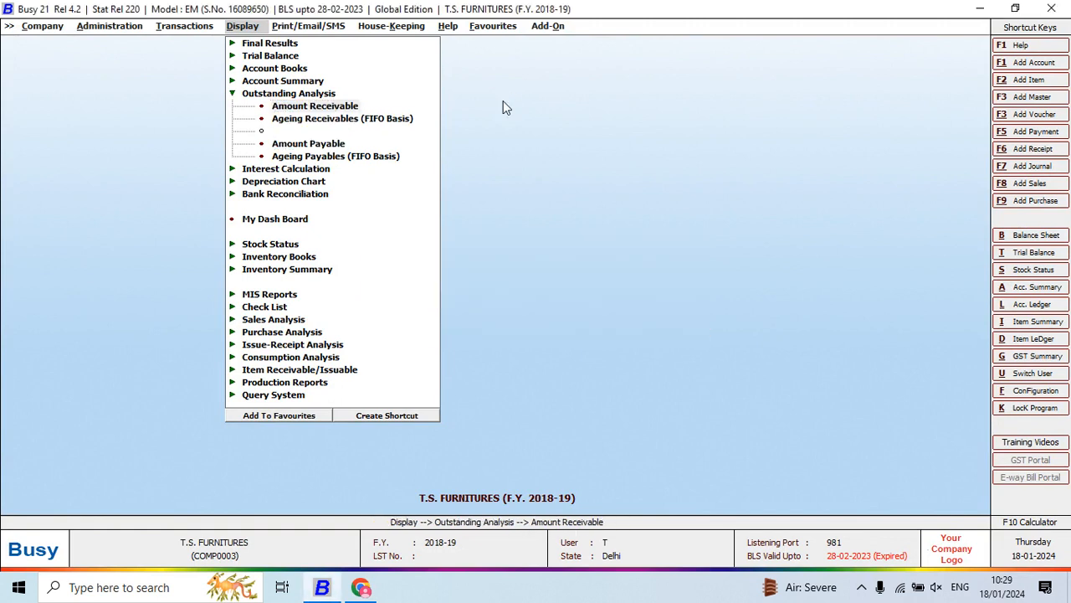
type("SUN")
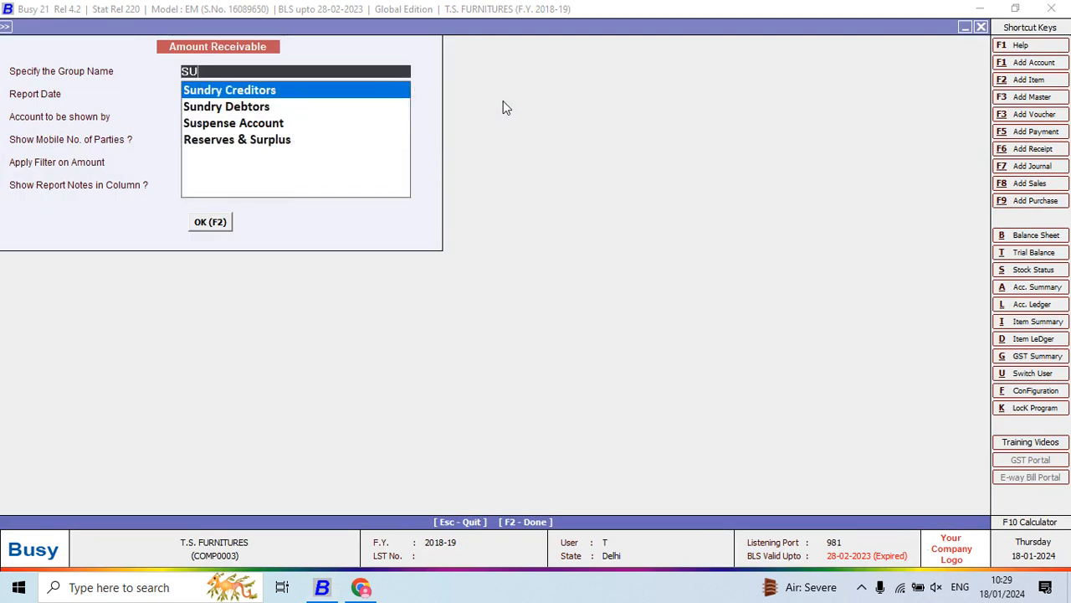
key("Down")
key("Return")
key("Return")
key("Return")
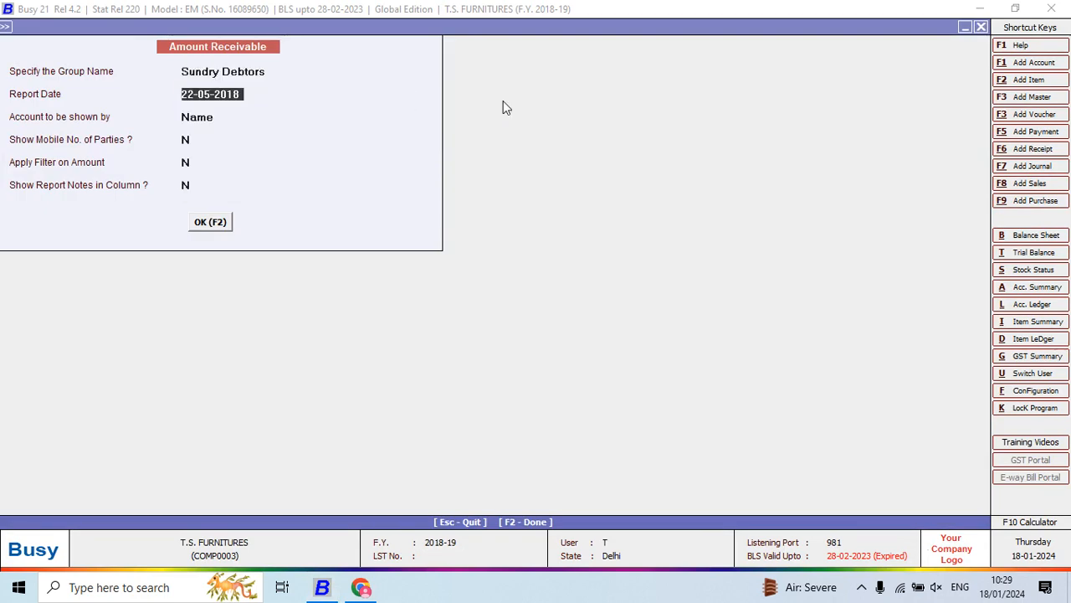
key("F2")
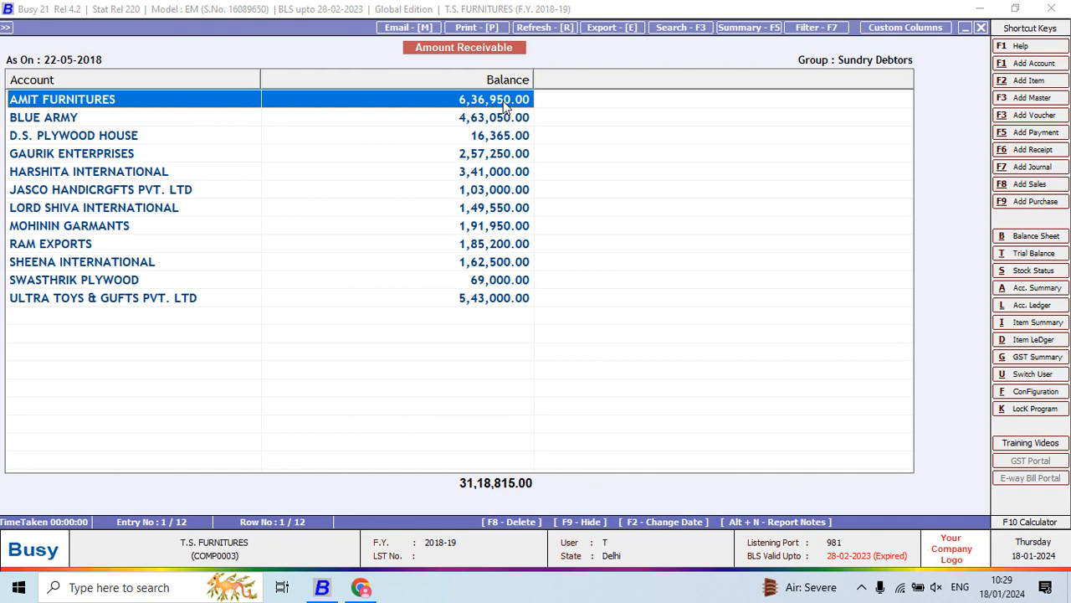
- Read question 17 on Sundry Creditors in the Project 5 PDF, and return to Busy to close the receivables report
key("alt+Tab")
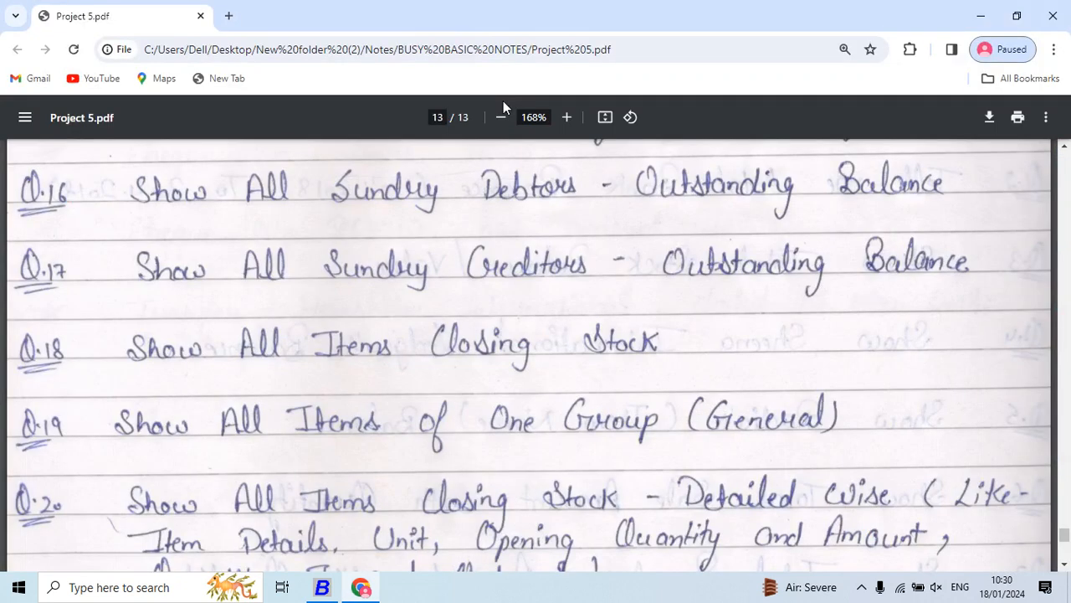
scroll(503, 101, "down", 1)
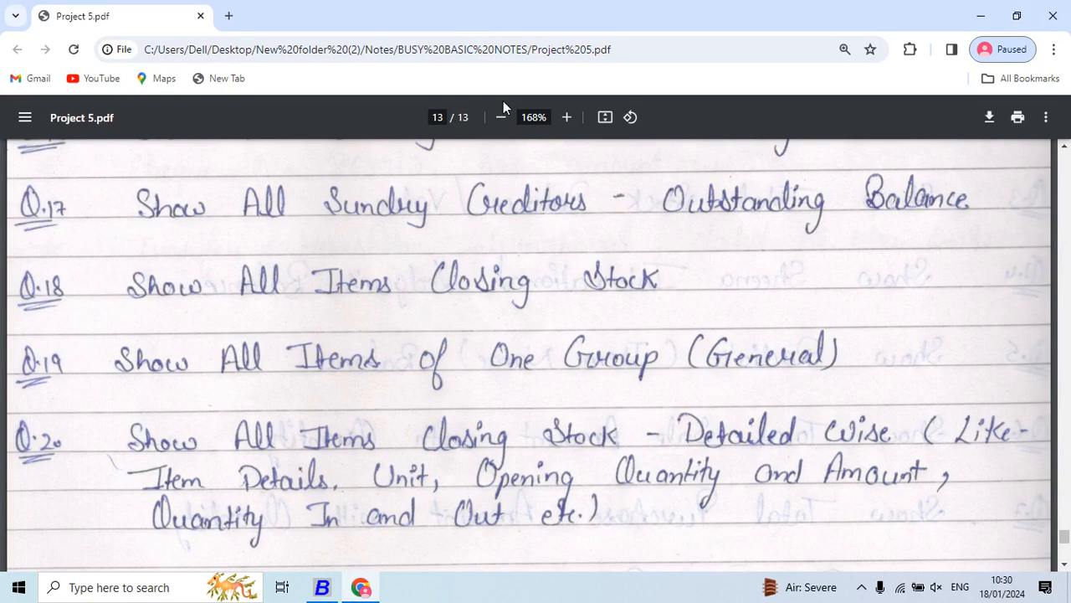
key("alt+Tab")
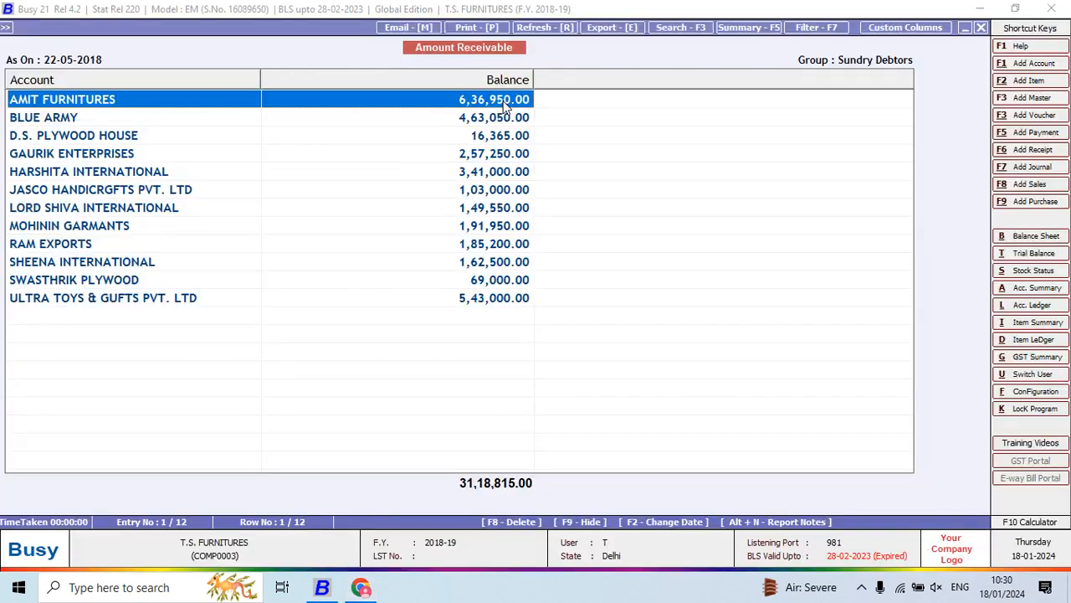
key("Escape")
- Generate the Amount Payable report for the Sundry Creditors group as on 22-05-2018
key("Escape")
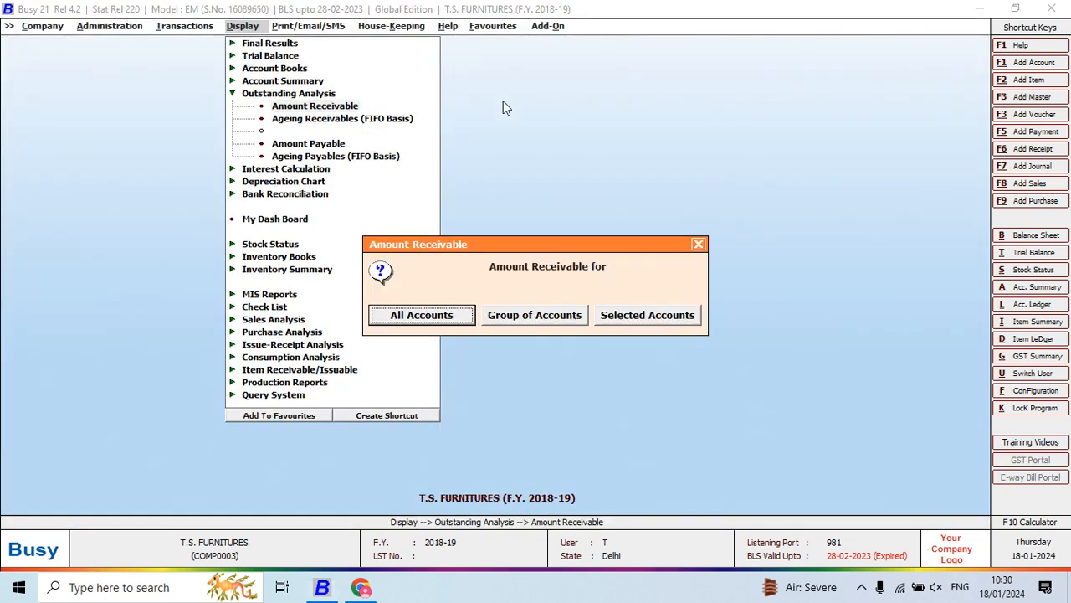
key("Escape")
key("Down")
key("Down")
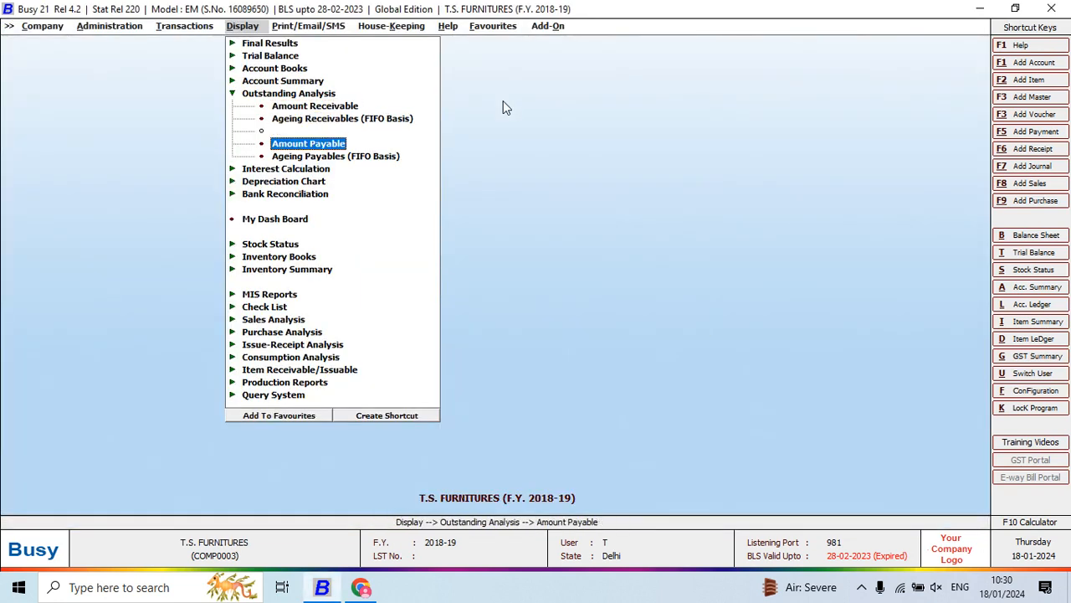
key("Return")
key("Right")
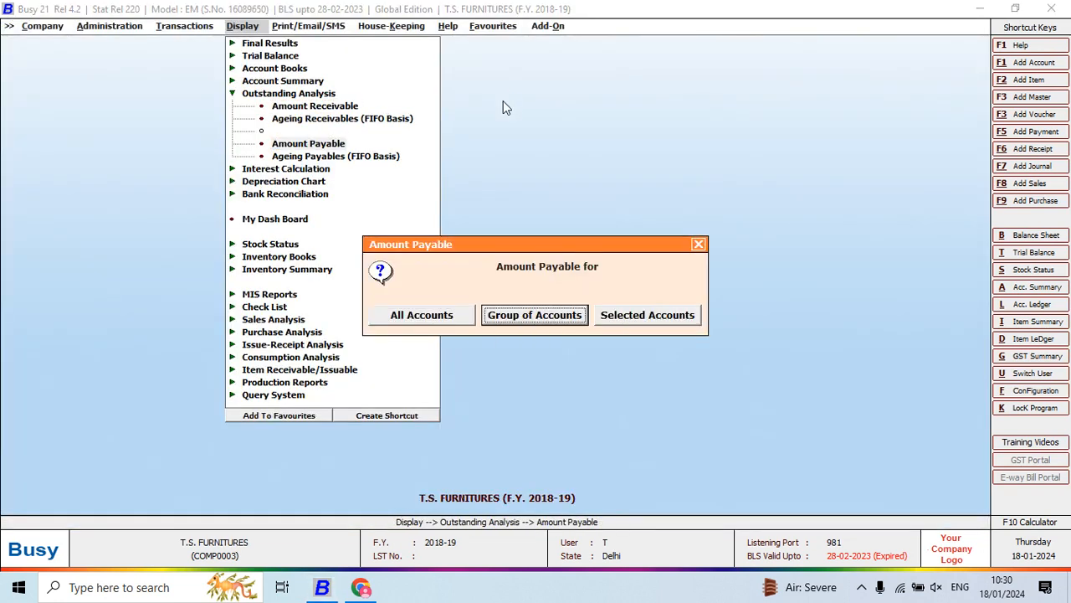
key("Return")
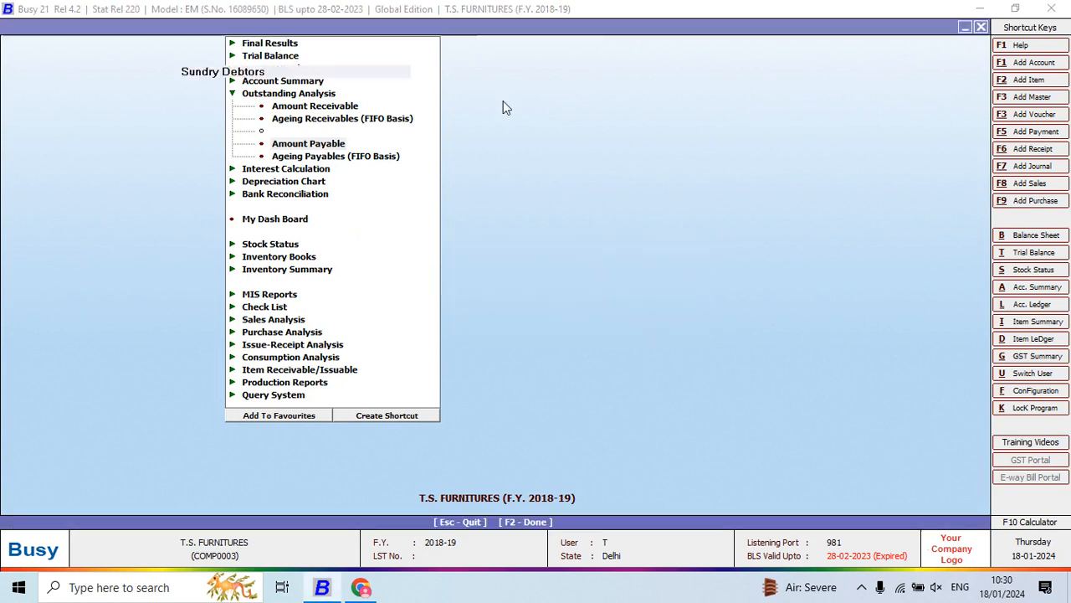
type("sun")
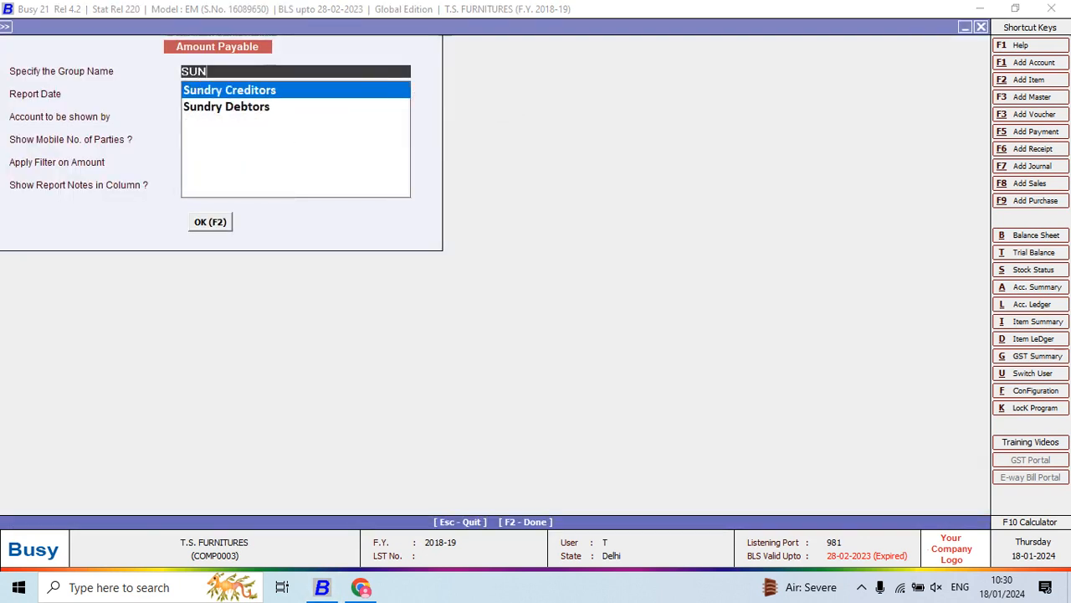
key("Return")
key("F2")
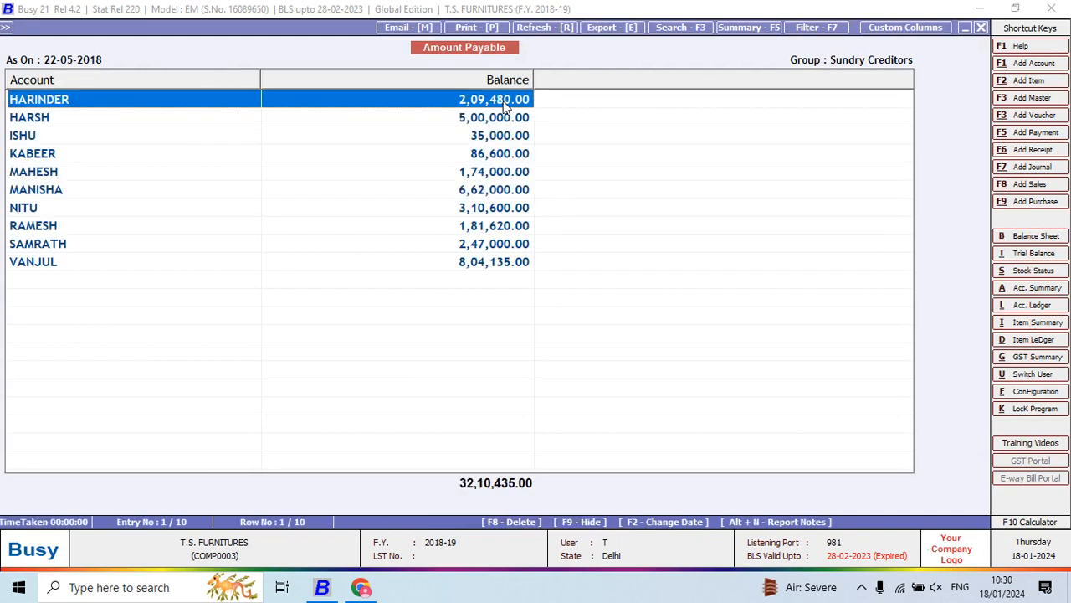
- Check the creditors' payable balances down to the last party, and read question 18 in the Project 5 PDF
key("Down")
key("Down")
key("Down")
key("Down")
key("Down")
key("Down")
key("Down")
key("Down")
key("Down")
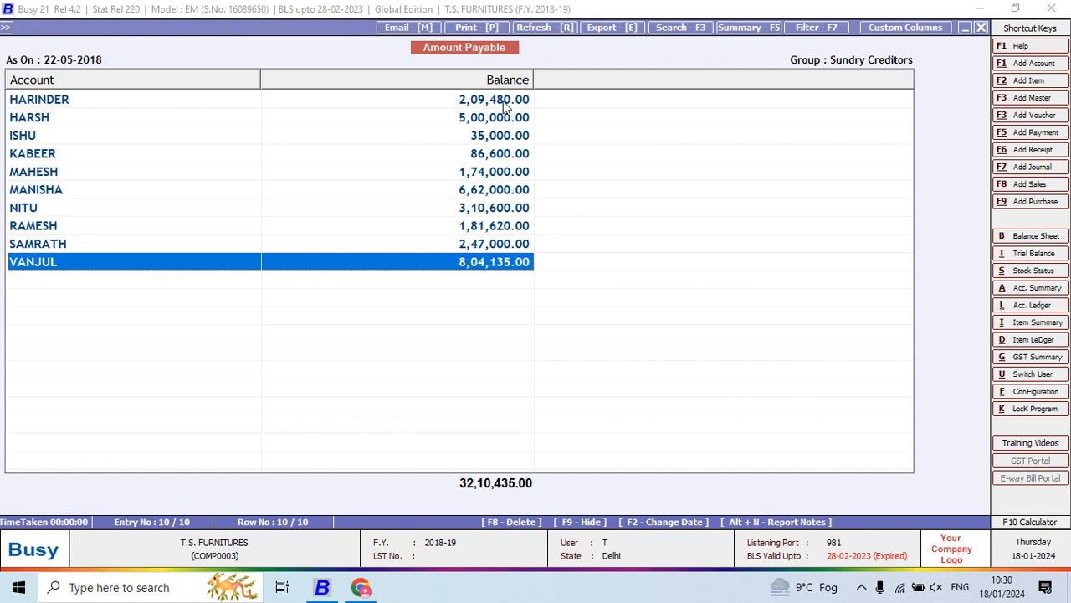
key("alt+Tab")
key("Down")
key("Down")
key("Down")
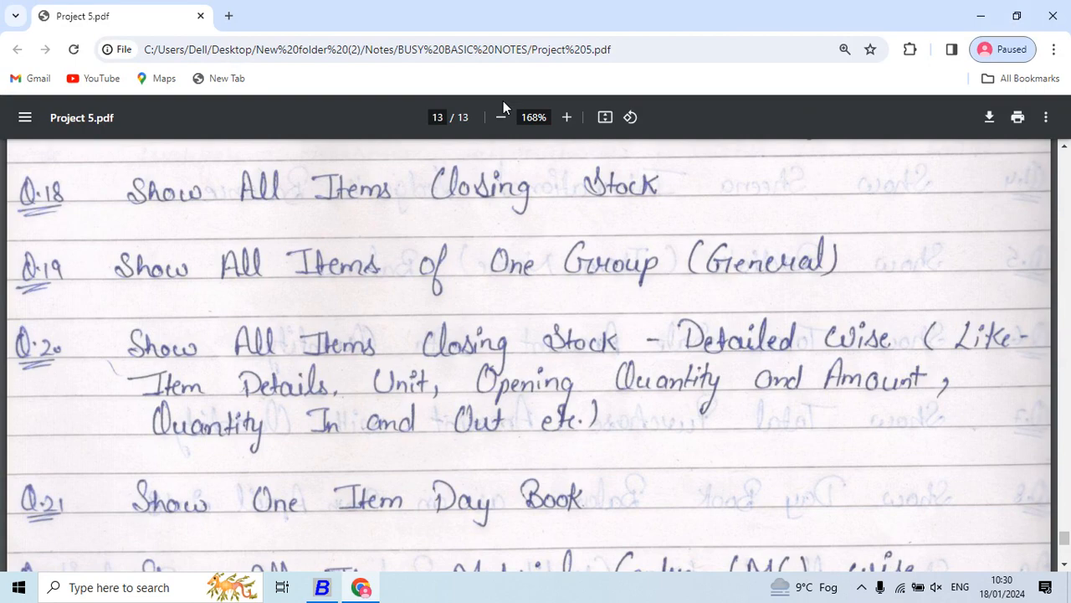
- Return to Busy, close the payables report and open the alphabetical Closing Stock reports under Stock Status
key("alt+Tab")
key("Escape")
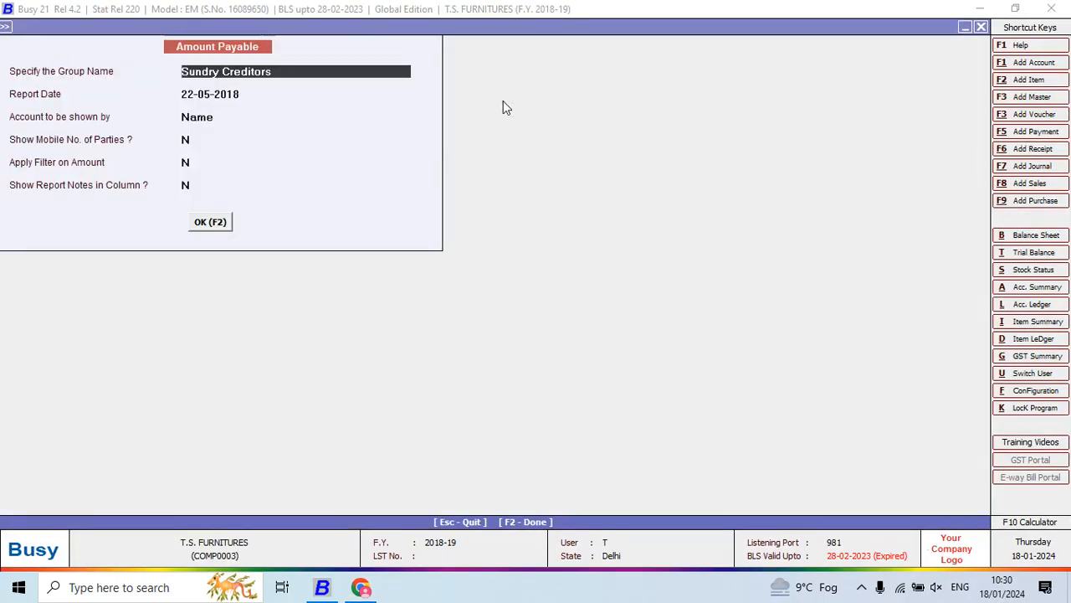
key("Escape")
key("Escape")
key("Escape")
key("Down")
key("Down")
key("Down")
key("Down")
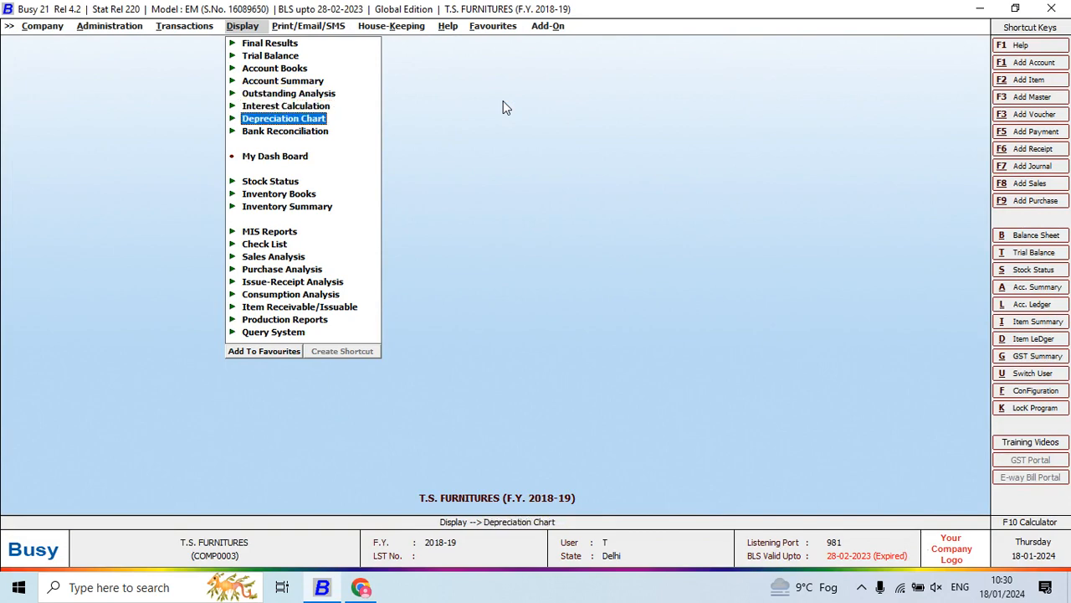
key("Down")
key("Return")
- Generate the Balances Only closing stock report for all items in the Main Store as on 22-05-2018, without zero-stock items or parent groups
key("Return")
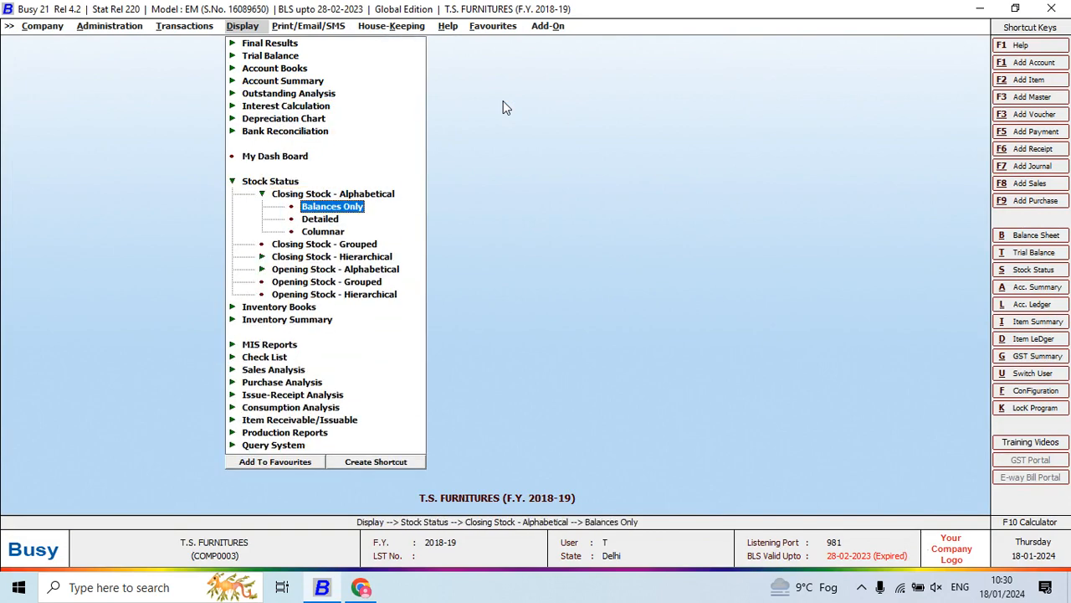
key("Return")
key("Escape")
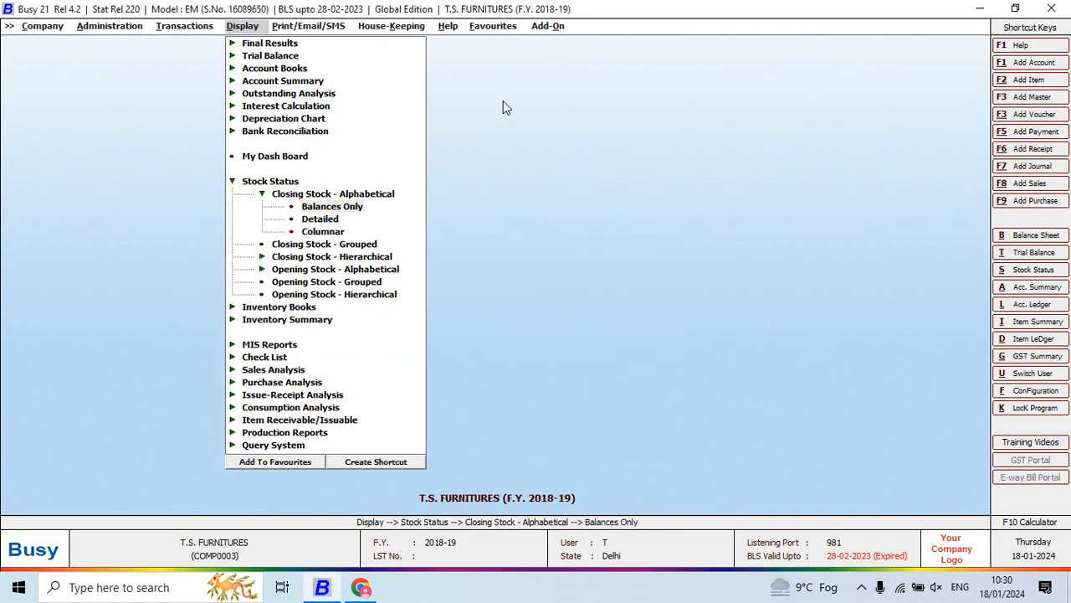
key("alt+Tab")
key("Return")
key("Return")
key("Return")
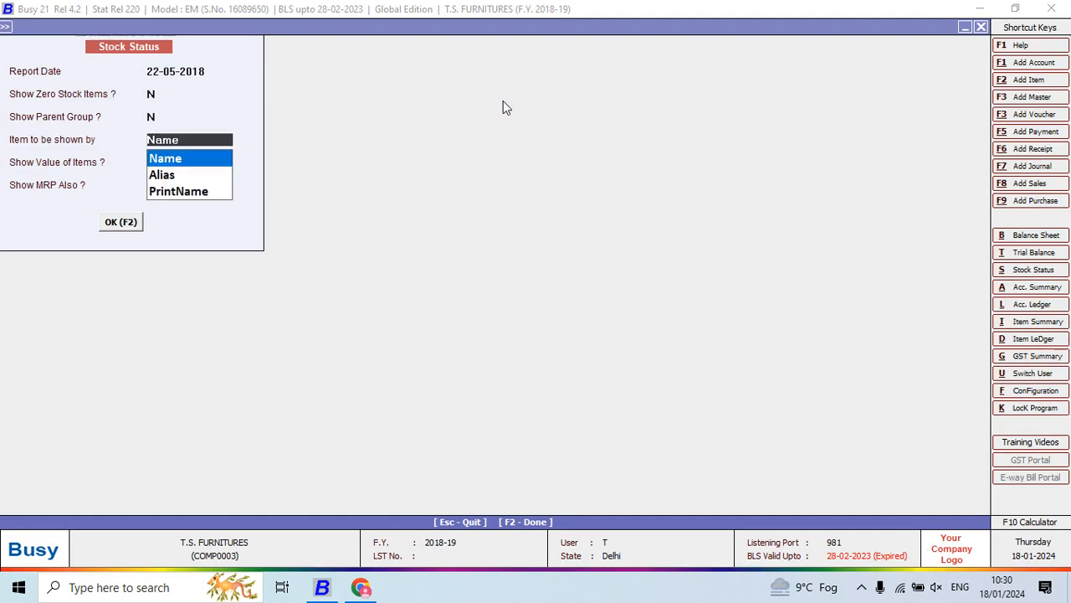
key("Escape")
key("F2")
- Check the closing stock list down to the last item, and read question 19 in the Project 5 PDF
key("Down")
key("Down")
key("Down")
key("Down")
key("Down")
key("Down")
key("Down")
key("Down")
key("Down")
key("Down")
key("Down")
key("Down")
key("Down")
key("Down")
key("Down")
key("Down")
key("Down")
key("Down")
key("Down")
key("Down")
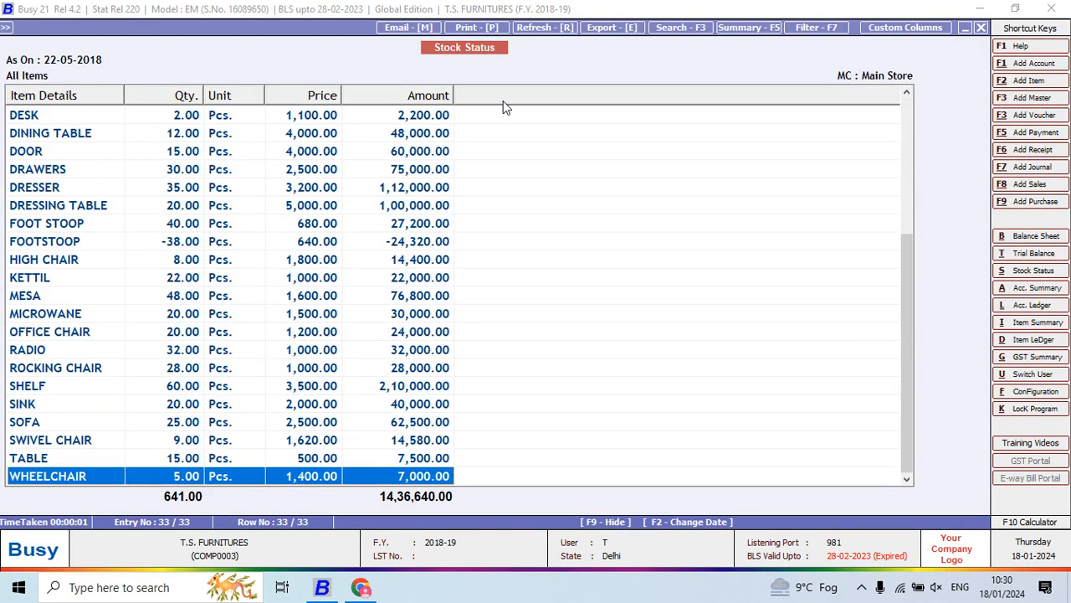
key("alt+Tab")
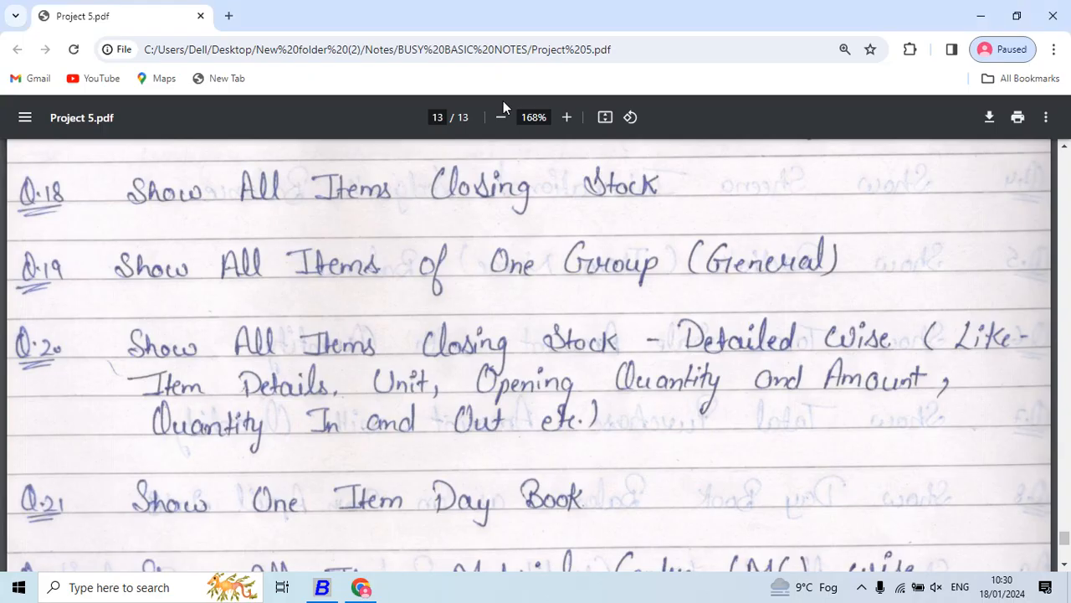
key("Down")
key("Down")
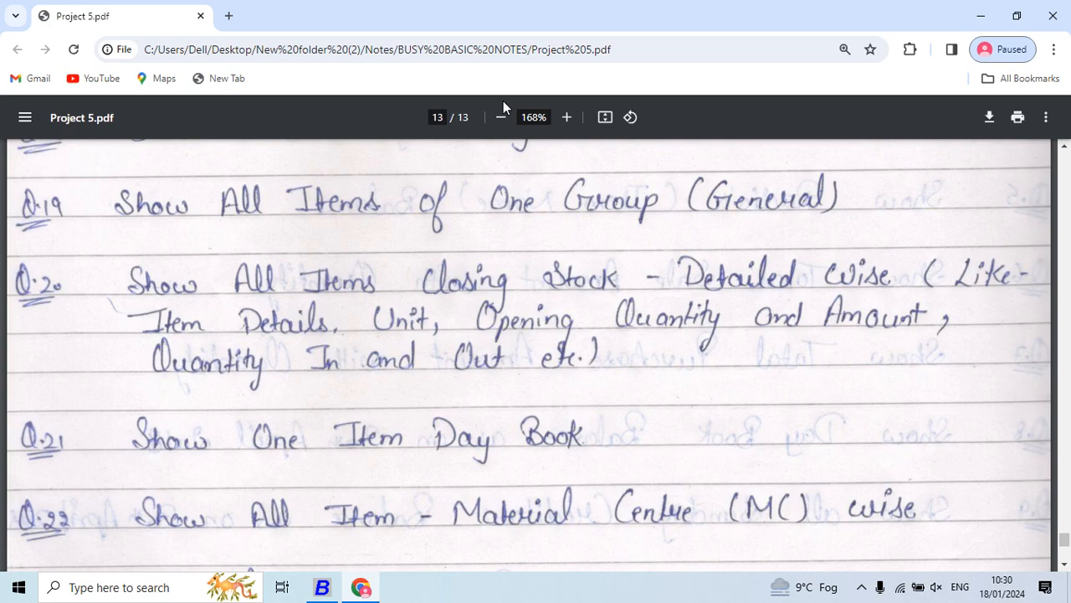
- Return to Busy and generate the Balances Only closing stock report for the General item group in the Main Store as on 22-05-2018
key("alt+Tab")
key("Escape")
key("Escape")
key("Escape")
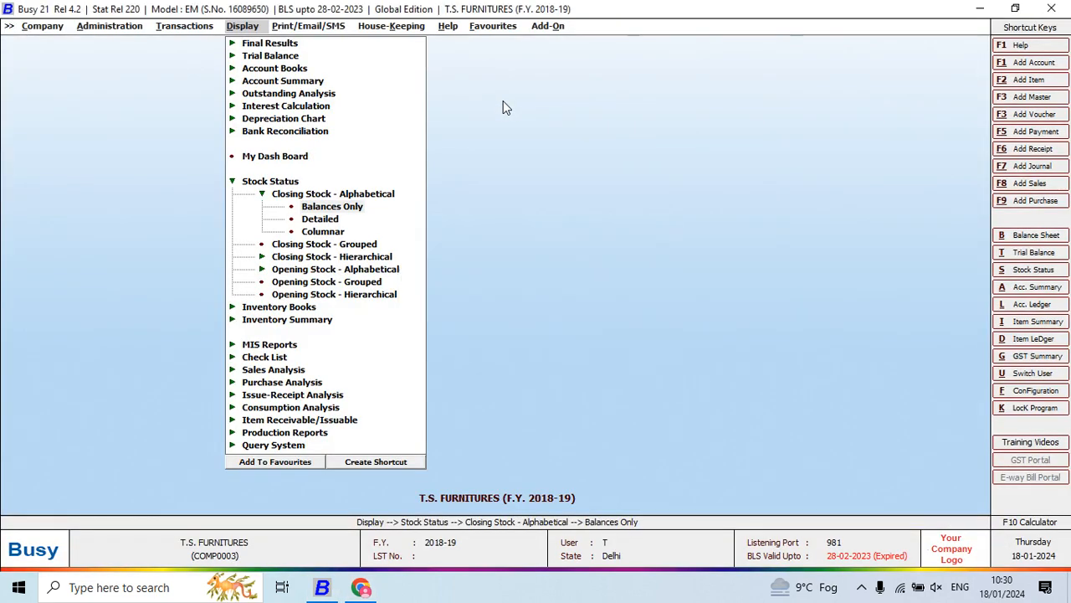
key("Return")
key("Right")
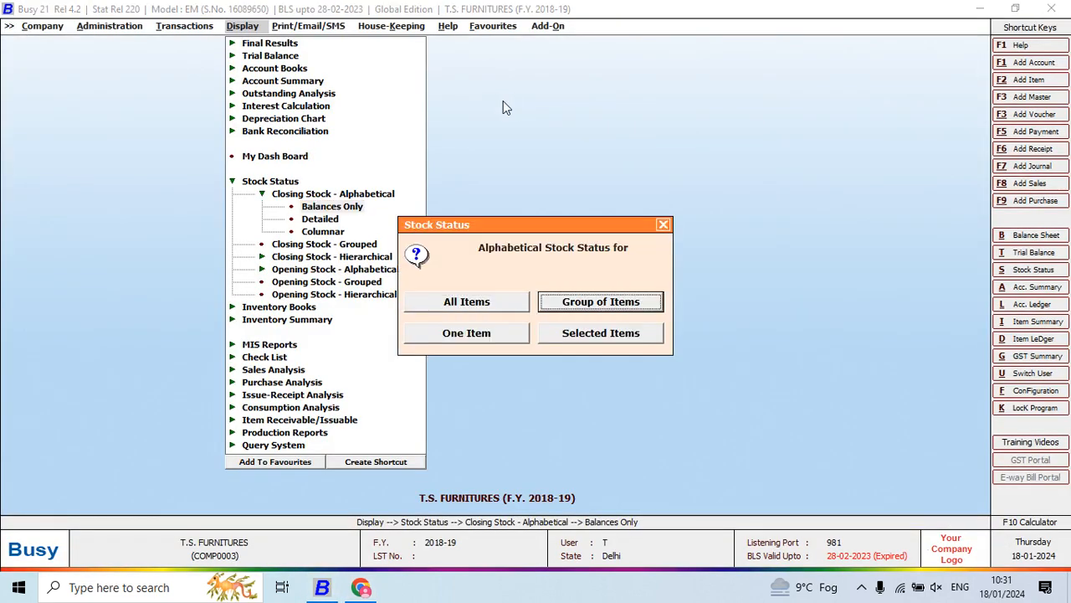
key("Escape")
key("Return")
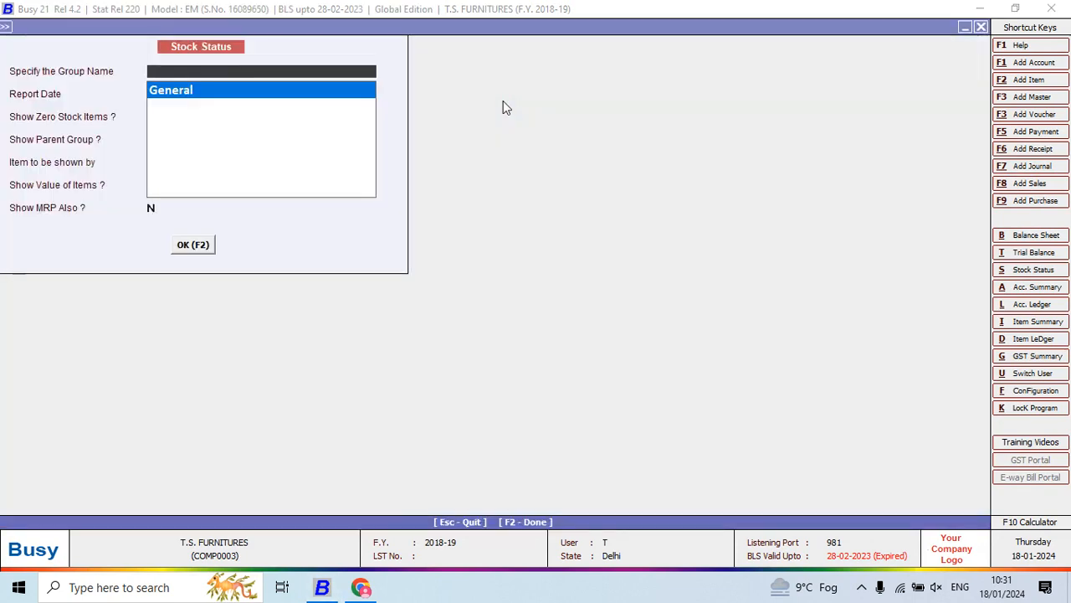
key("Return")
key("Return")
key("Escape")
key("F2")
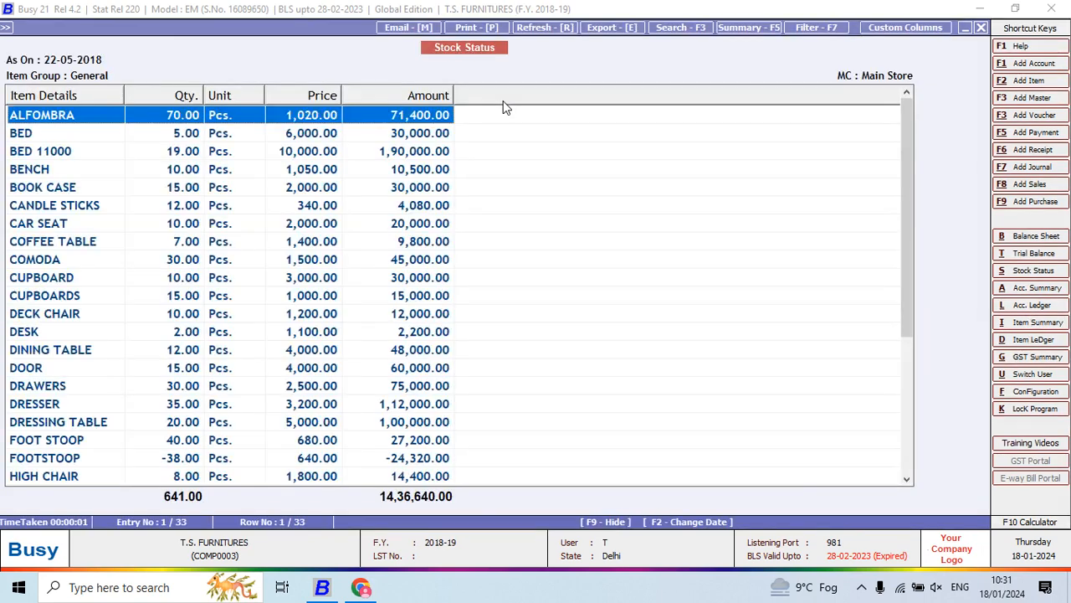
- Check the General group's closing stock list down to the last item, and read question 20 in the Project 5 PDF
key("Down")
key("Down")
key("Down")
key("Down")
key("Down")
key("Down")
key("Down")
key("Down")
key("Down")
key("Down")
key("Down")
key("Down")
key("Down")
key("Down")
key("Down")
key("Down")
key("Down")
key("Down")
key("Down")
key("Down")
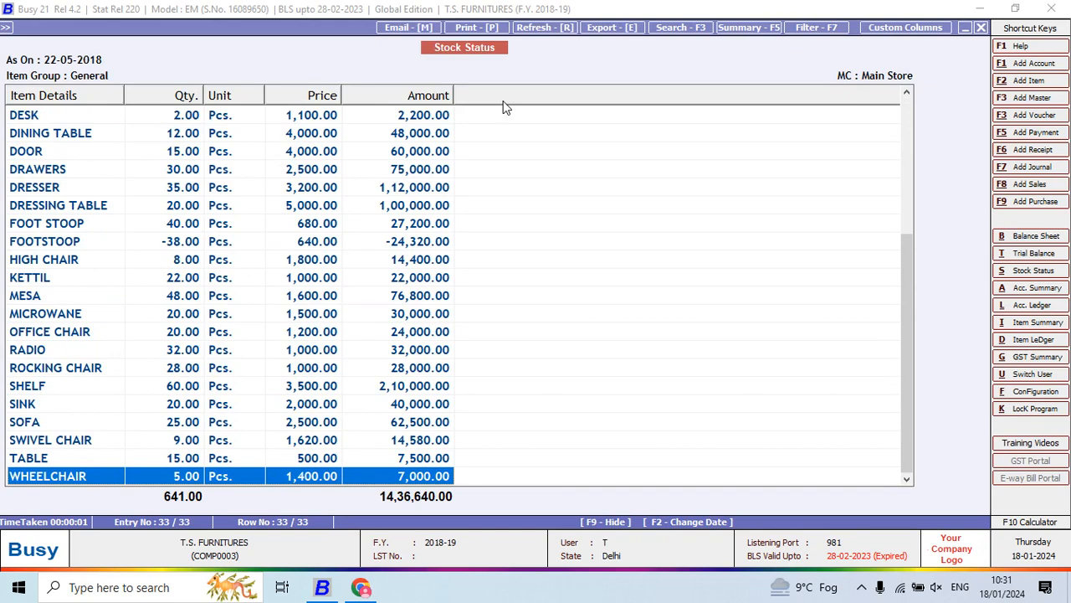
key("alt+Tab")
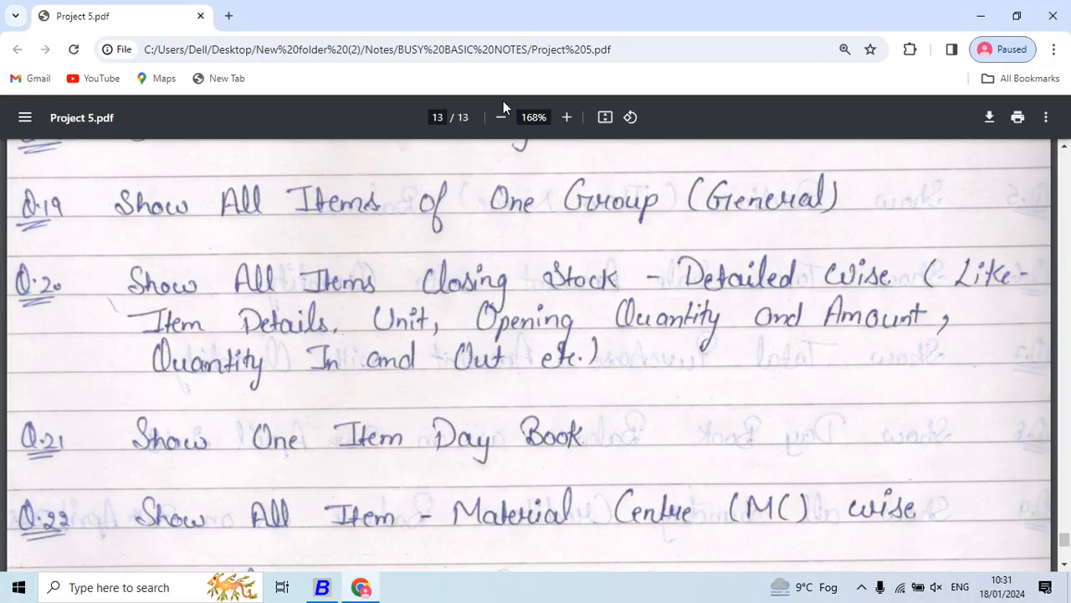
key("Down")
key("Down")
key("Down")
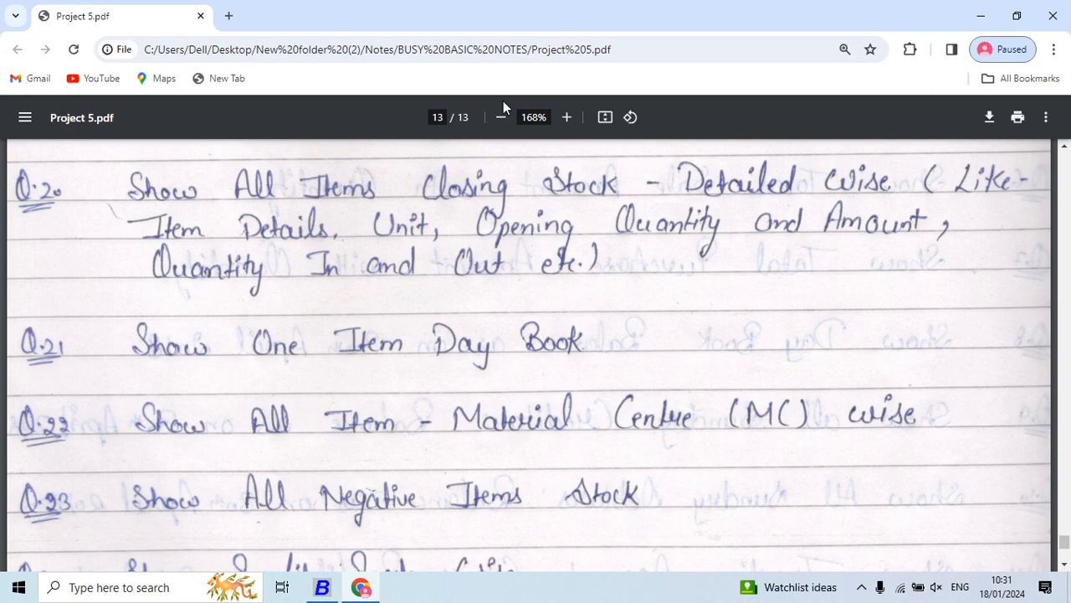
- Return to Busy, close the General group report and go to the Detailed report under Closing Stock - Alphabetical
key("alt+Tab")
key("Escape")
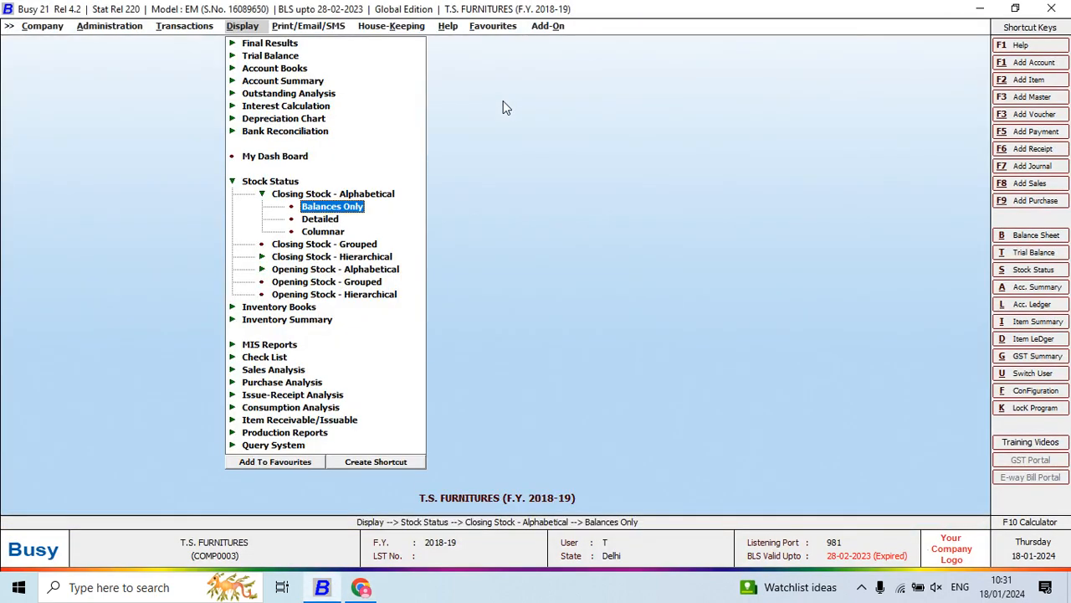
key("Escape")
key("Escape")
key("Return")
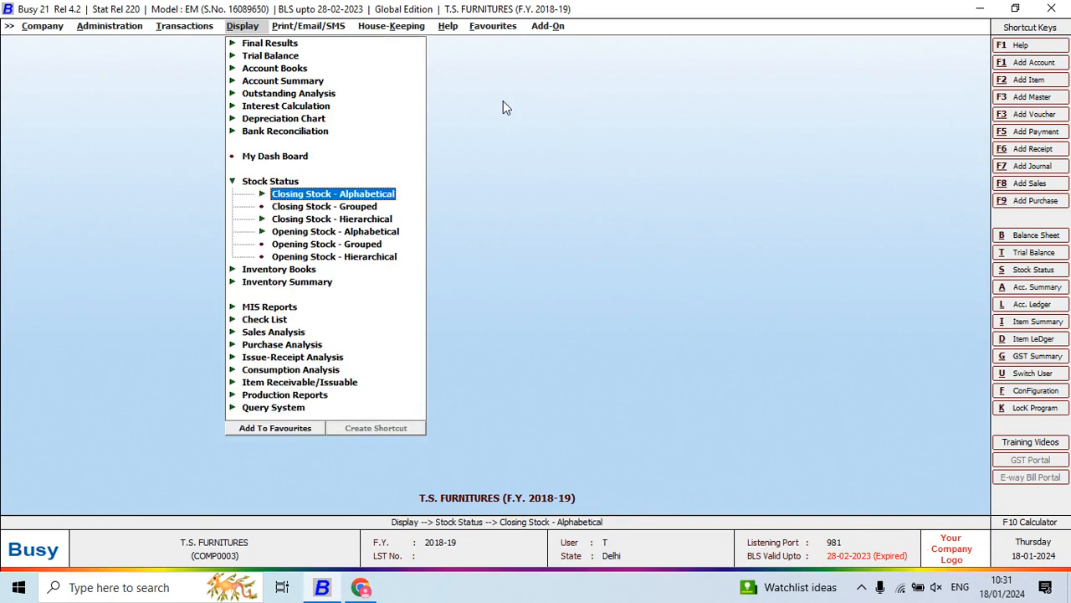
key("Return")
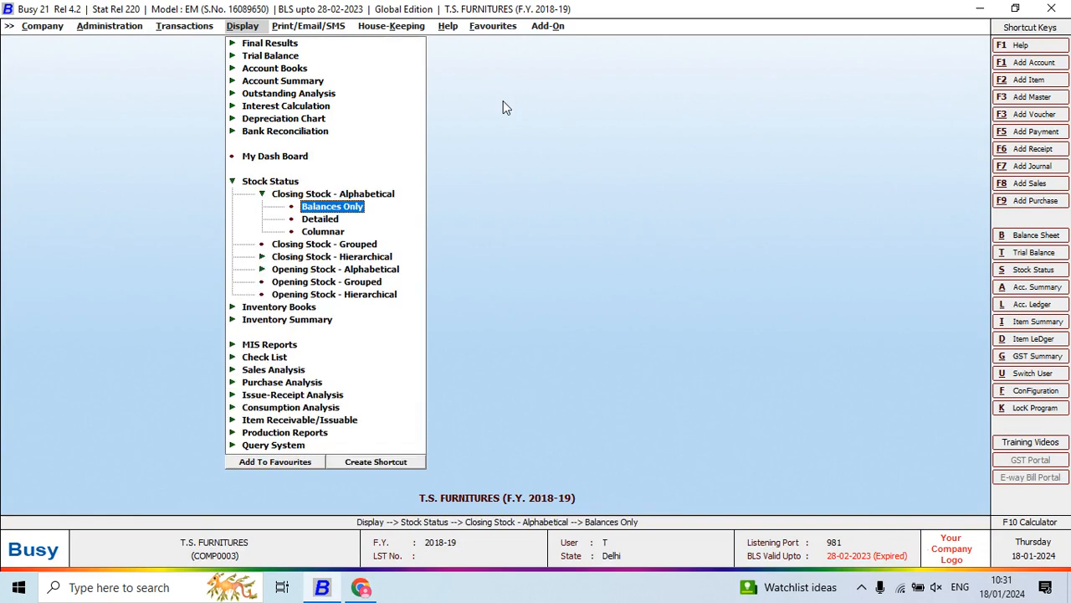
key("Down")
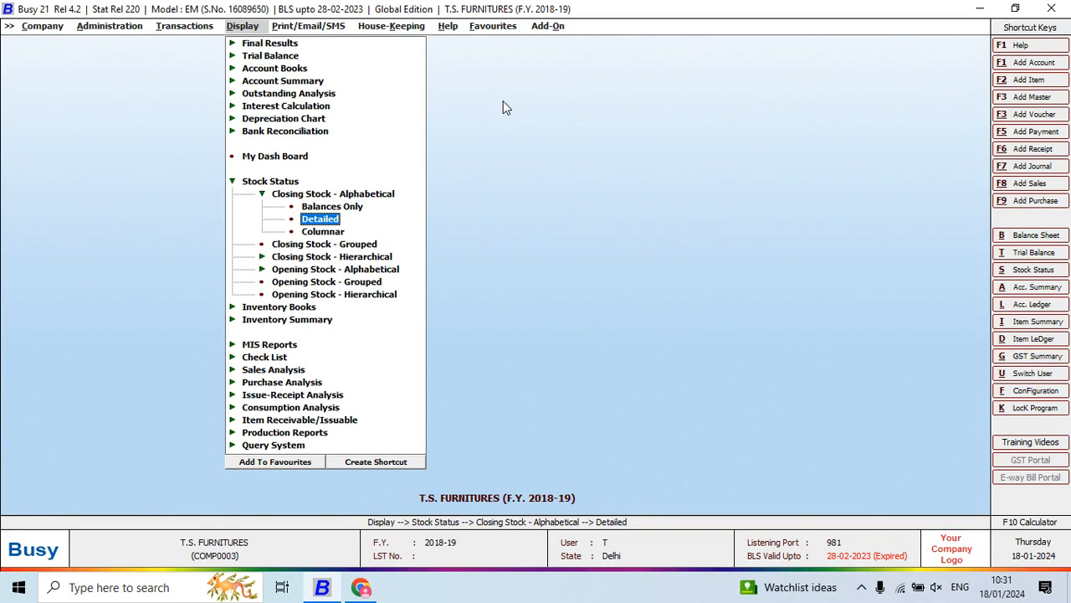
- Generate the Detailed closing stock report for all items in the Main Store from 01-04-2018 to 22-05-2018, without item values or parent groups
key("Return")
key("Return")
key("Return")
key("Return")
key("Return")
key("Return")
key("Return")
key("Return")
key("Return")
key("Return")
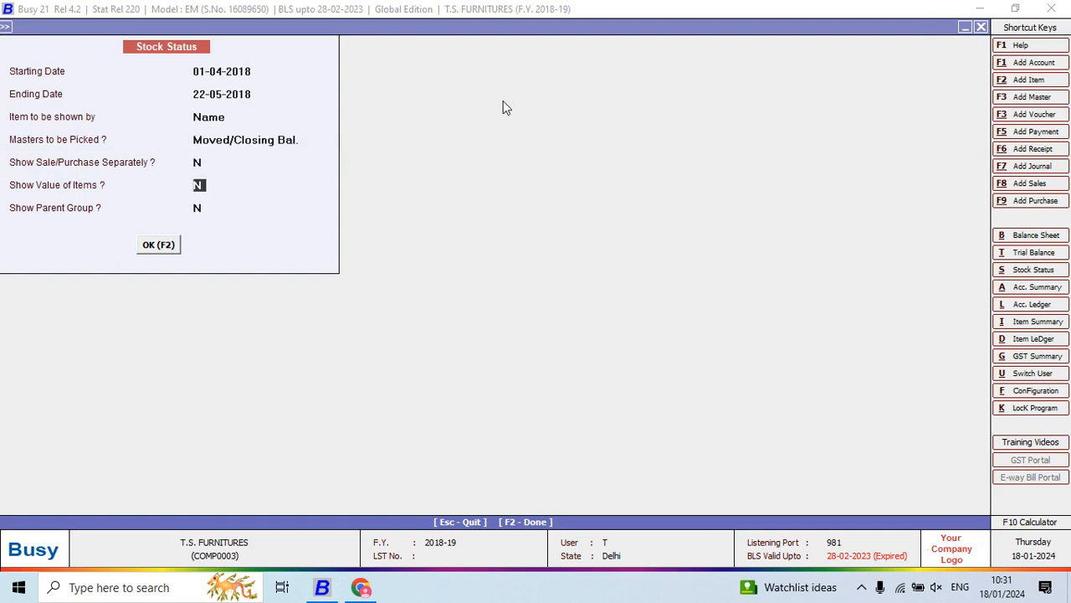
key("F2")
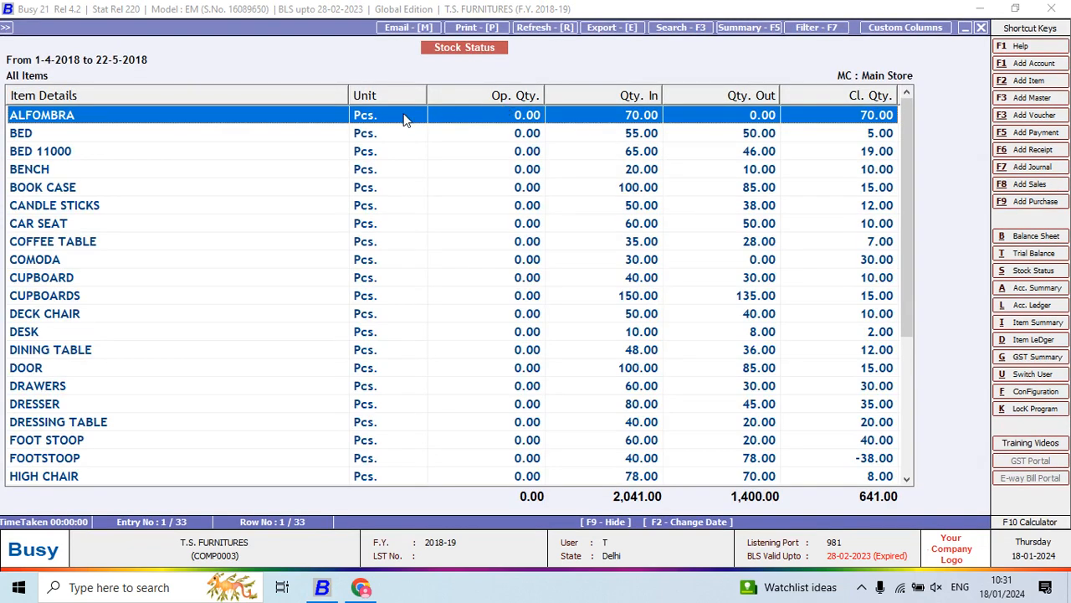
- Narrow the Item Details and Unit columns of the detailed report and examine the items' opening quantities
left_click_drag(348, 96, 170, 215)
left_click_drag(239, 93, 223, 145)
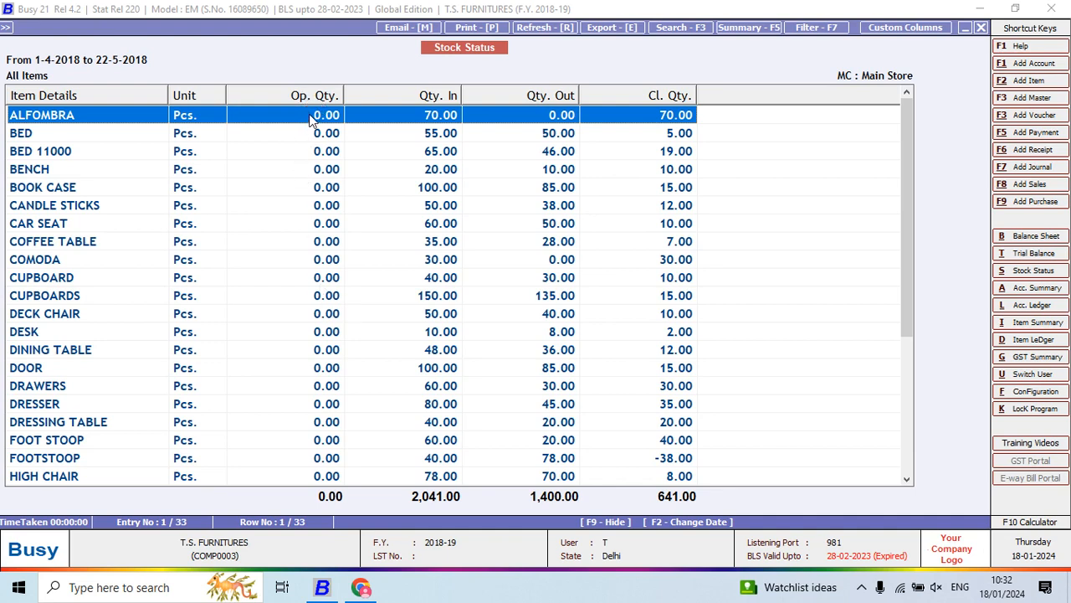
left_click_drag(312, 126, 314, 220)
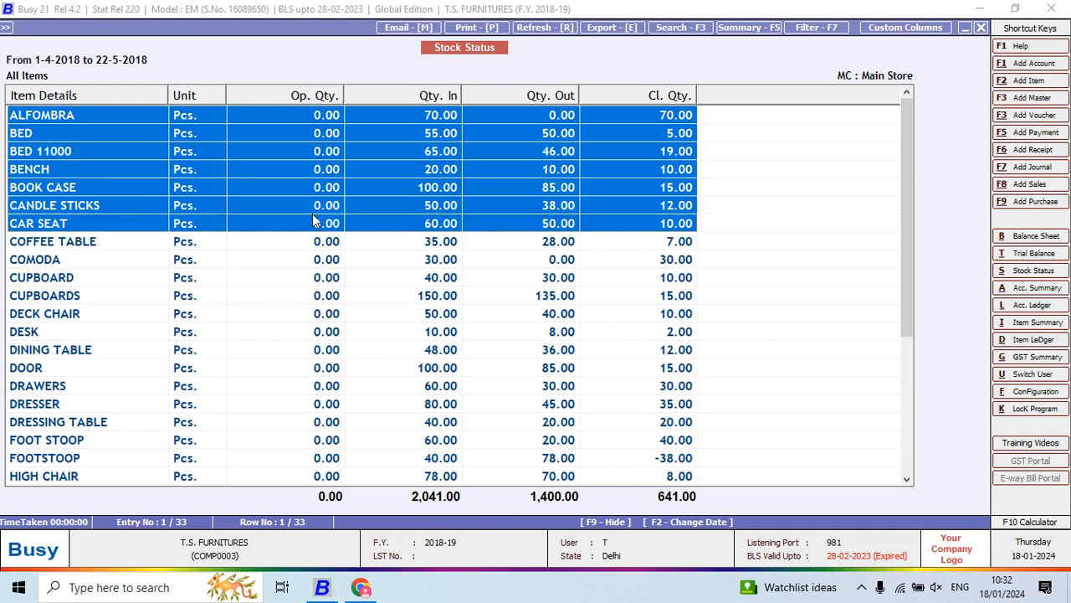
left_click(313, 220)
left_click(307, 117)
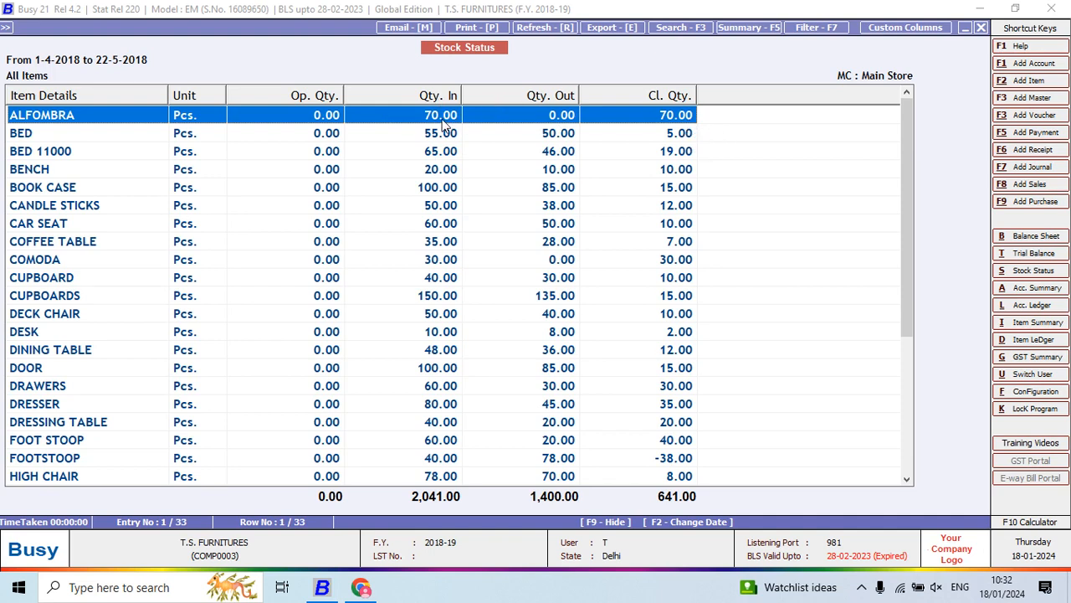
- Open the item ledger of BED from the stock report and check its sale entry of 20-04-2018
left_click(667, 129)
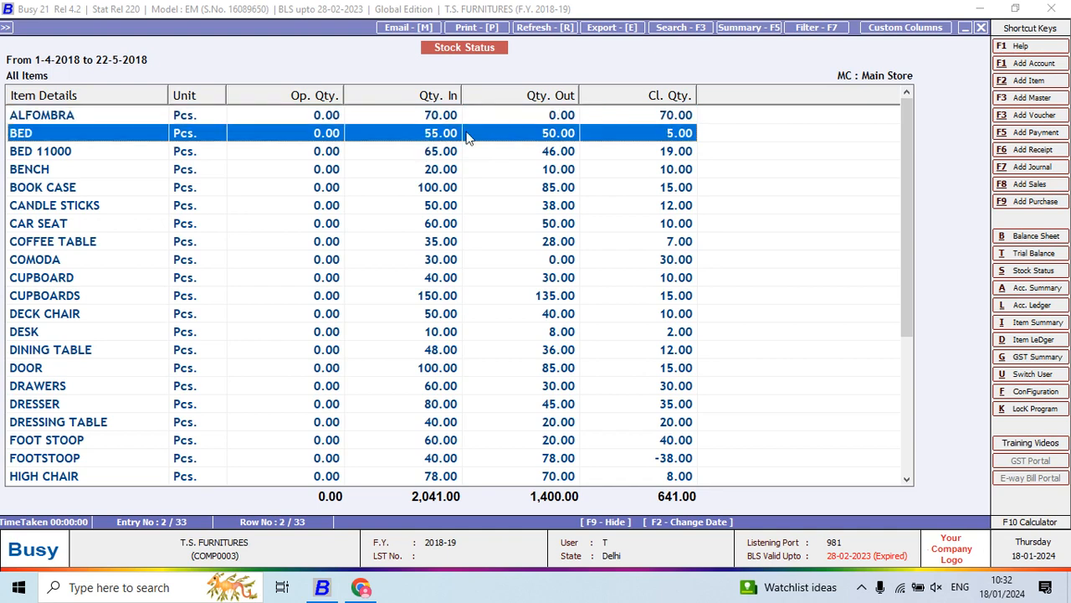
double_click(670, 138)
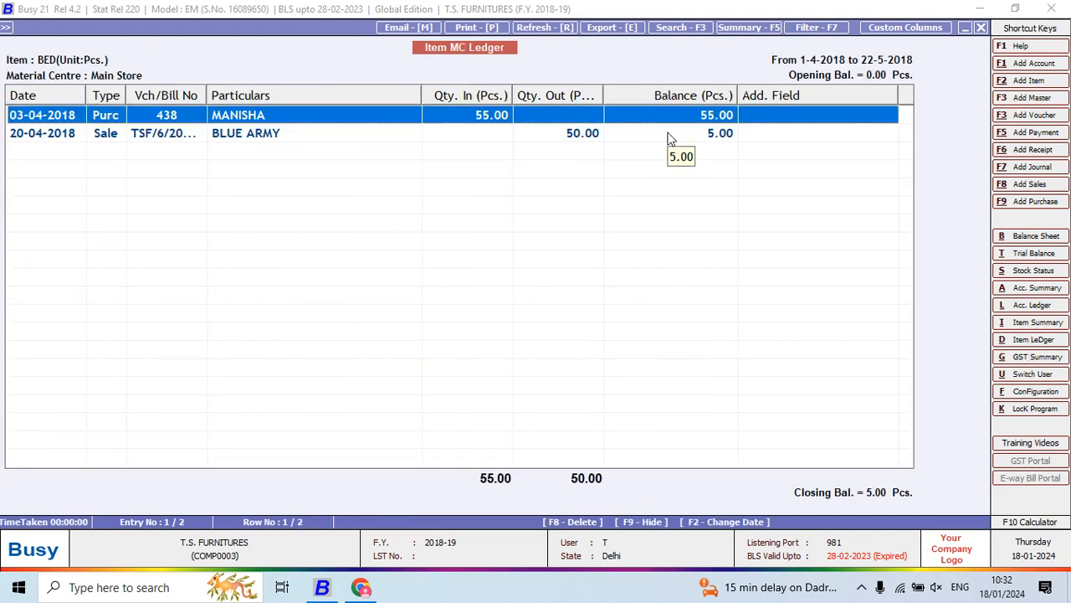
left_click(670, 134)
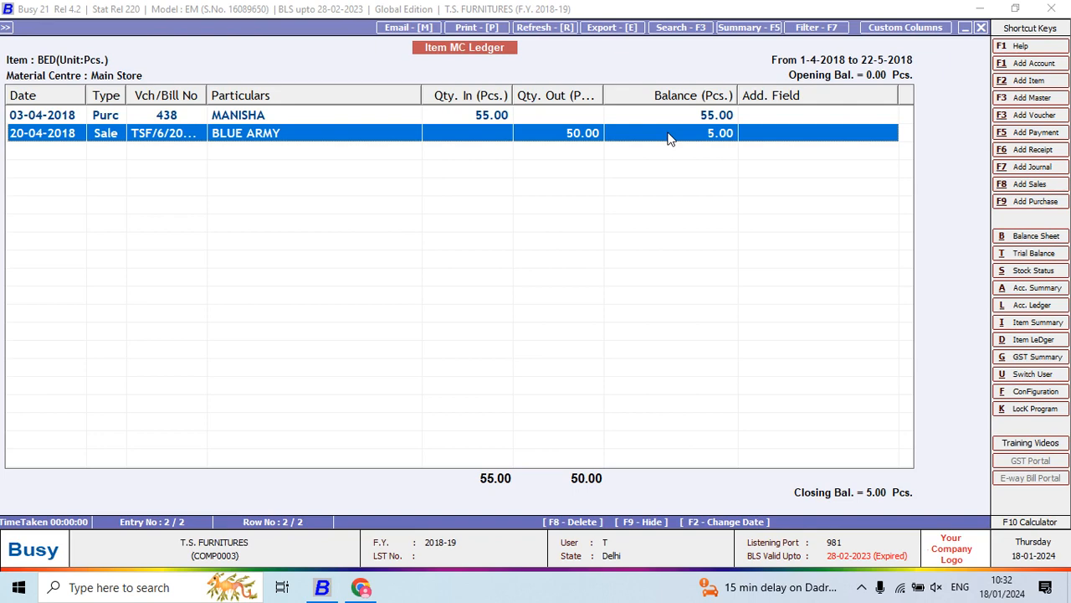
- Switch to the Project 5 PDF and read question 21 about one item's day book
key("alt+Tab")
scroll(668, 143, "down", 2)
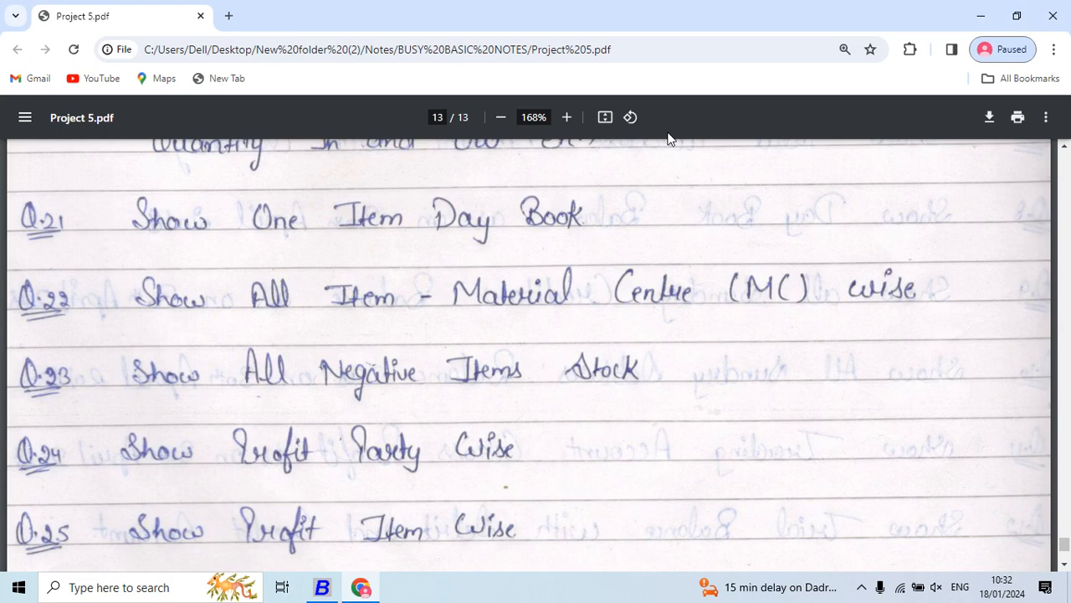
scroll(668, 139, "down", 1)
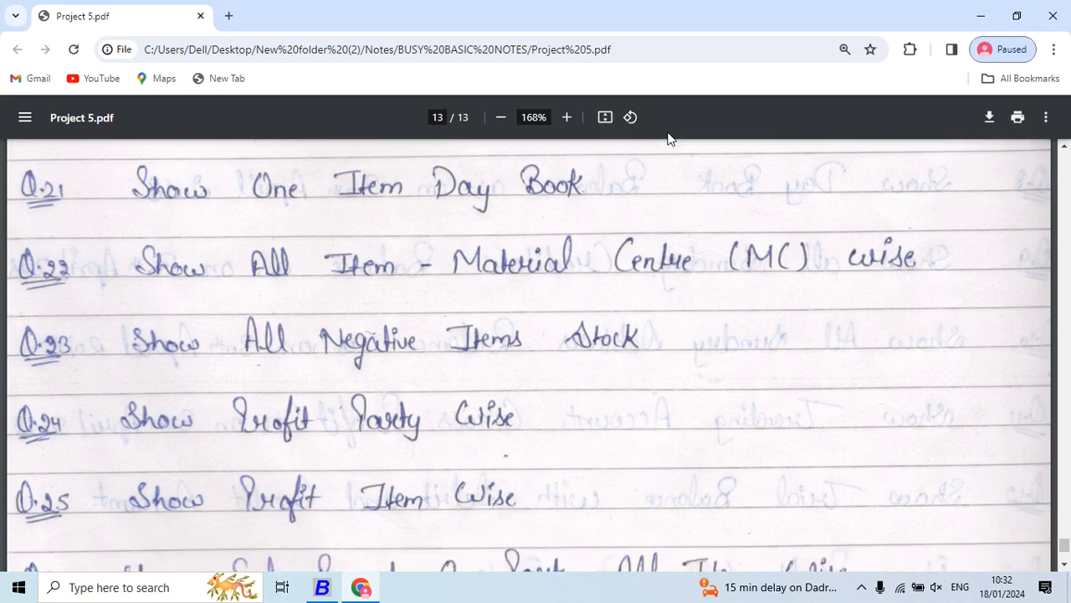
- Return to Busy, close the BED ledger and the stock report, and go to Inventory Books
key("alt+Tab")
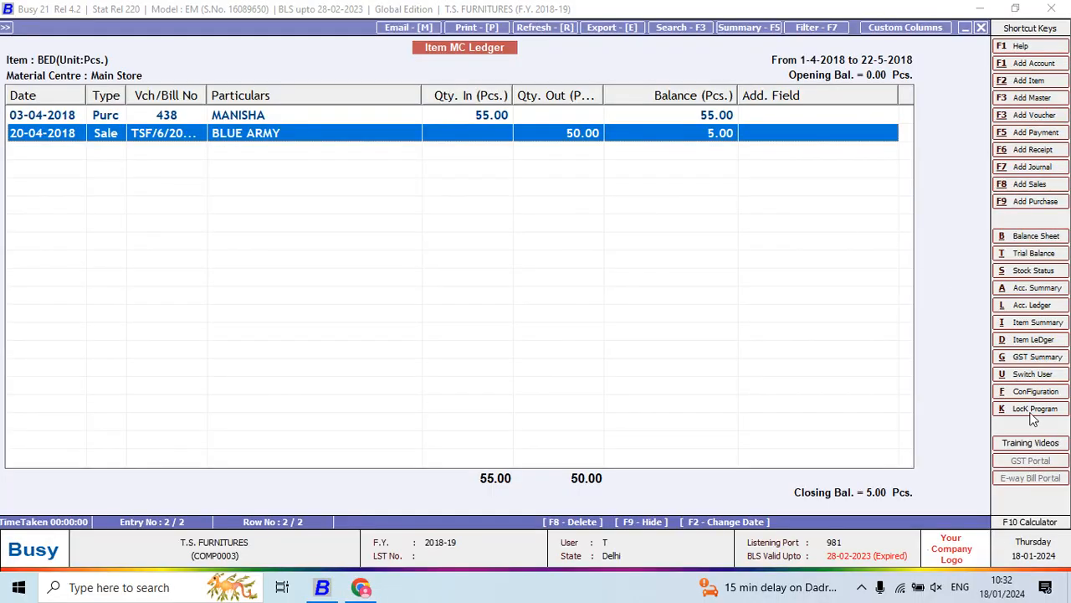
key("Escape")
key("Escape")
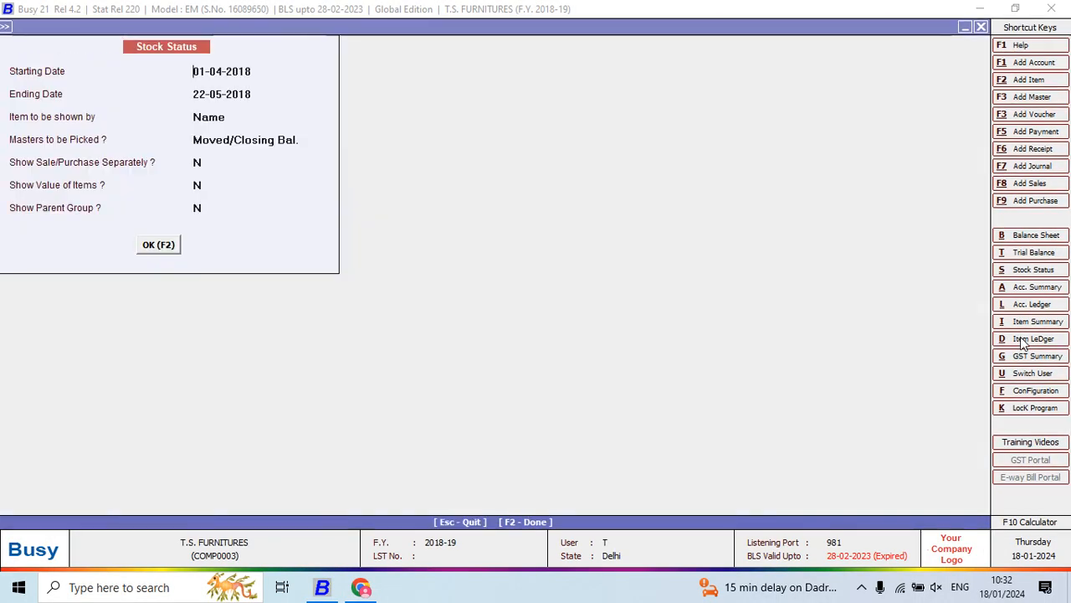
key("Escape")
key("Escape")
key("Escape")
key("Escape")
key("Down")
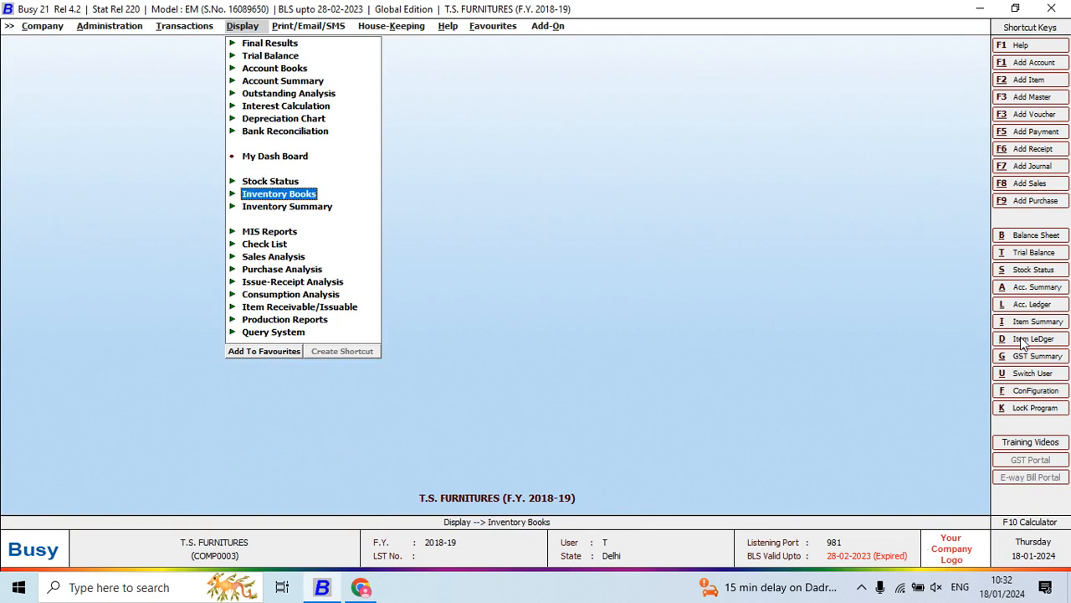
- Generate the Item Day Book for RADIO from 01-04-2018 to 22-05-2018, shown by account name and without item values
key("Return")
key("Down")
key("Down")
key("Down")
key("Down")
key("Down")
key("Down")
key("Down")
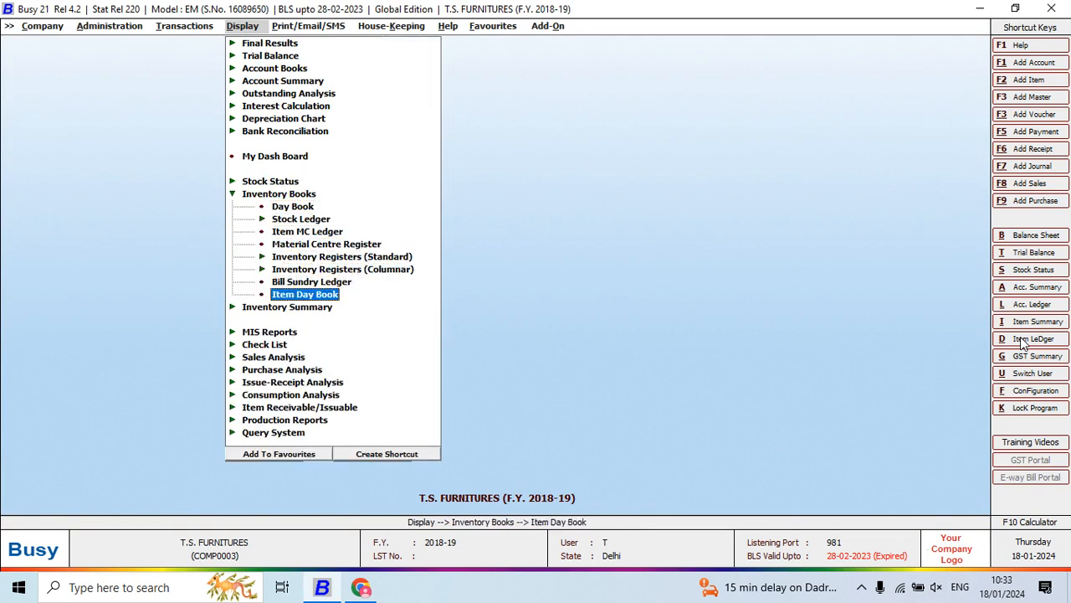
key("Return")
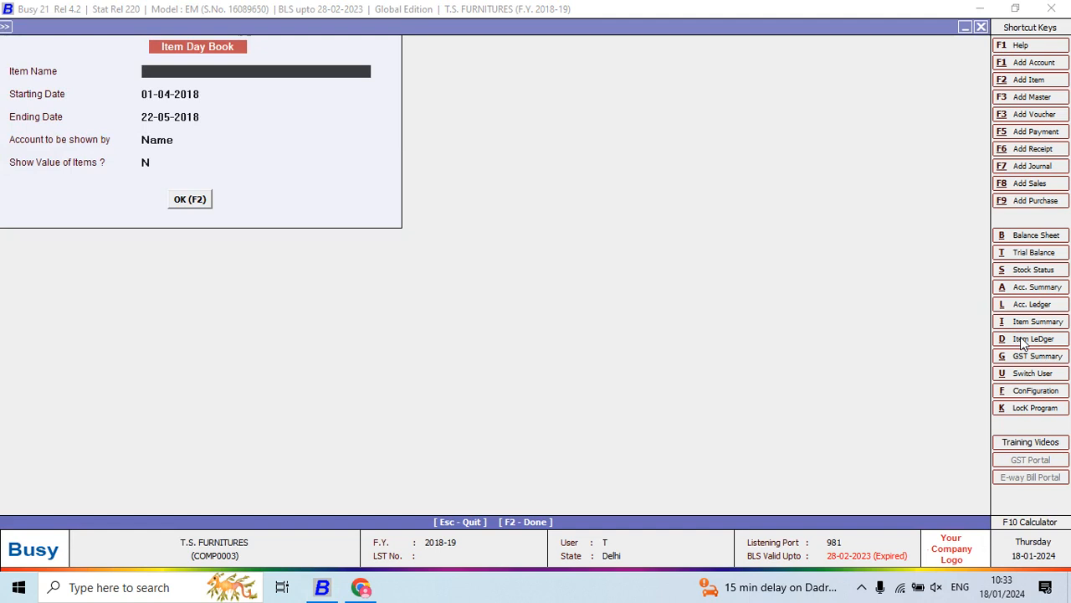
type("RA")
key("Return")
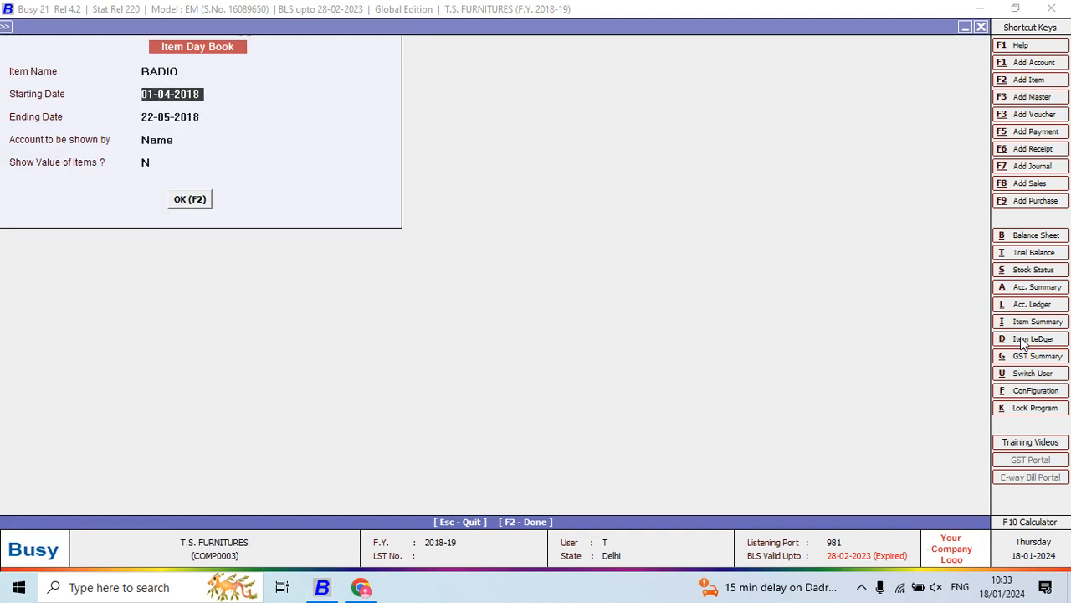
key("F2")
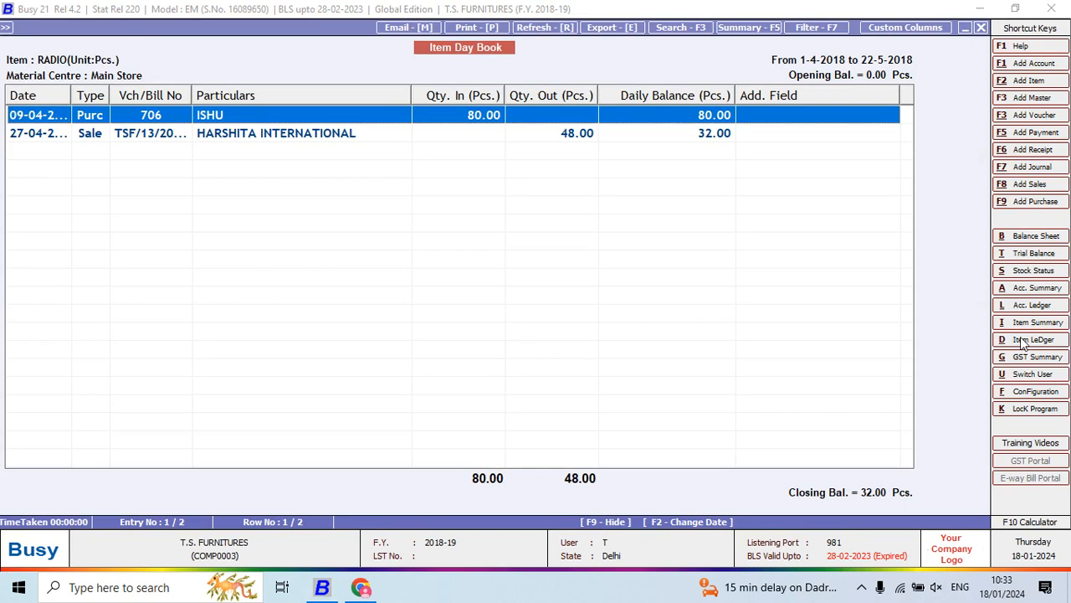
- Read question 22 in the Project 5 PDF, and return to Busy and leave the Item Day Book for Stock Status
key("alt+Tab")
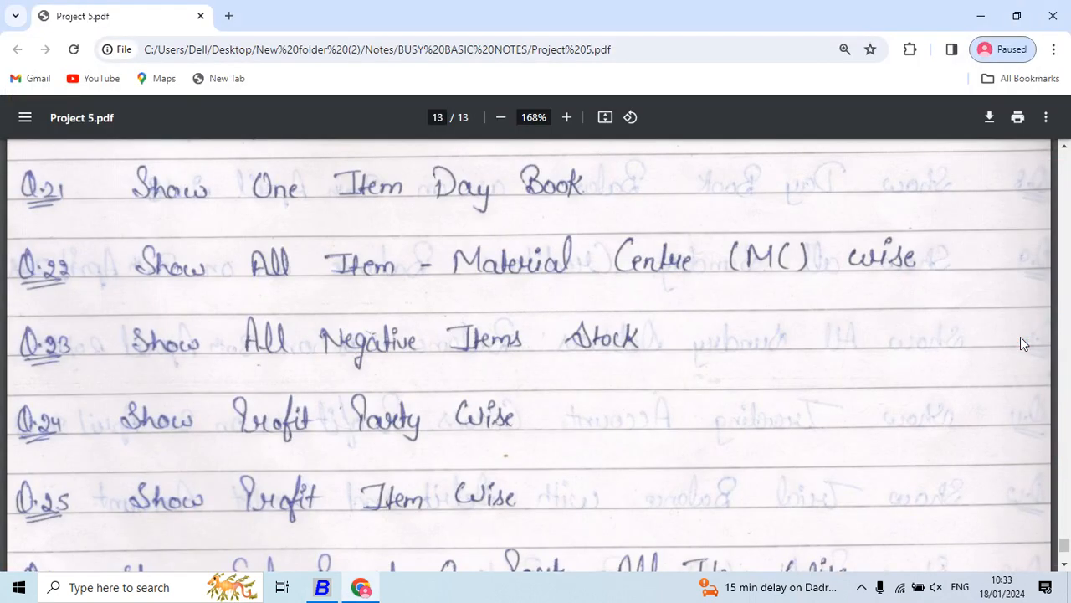
scroll(1021, 338, "down", 2)
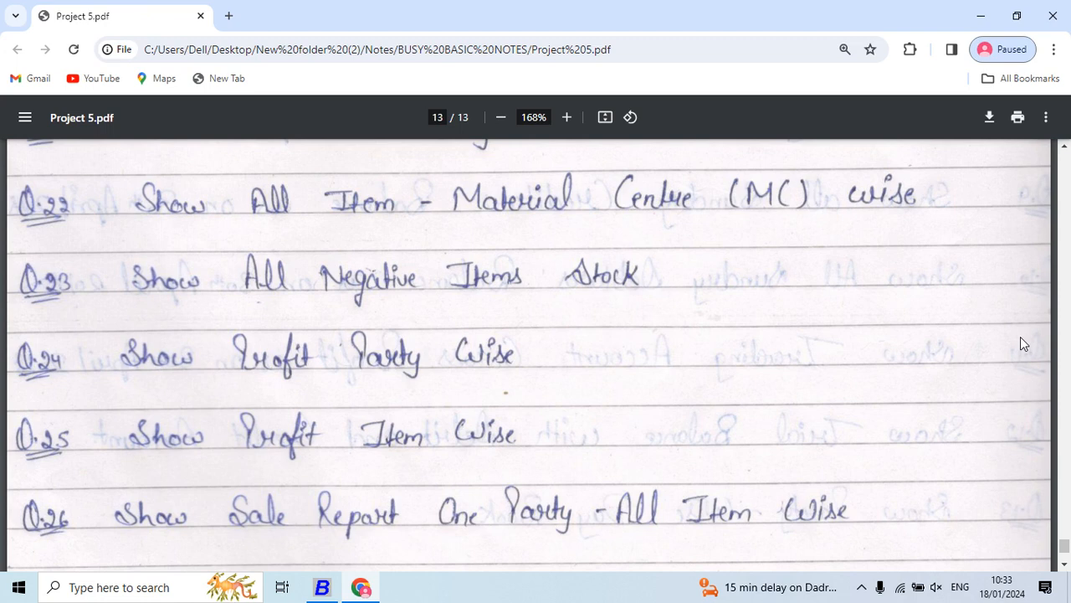
key("alt+Tab")
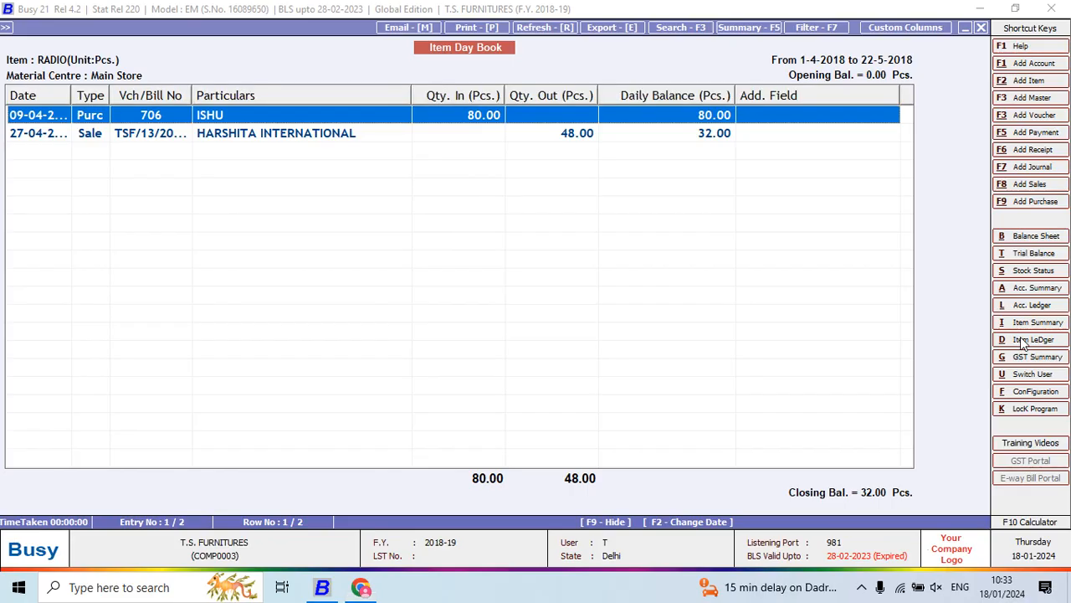
key("Escape")
key("Escape")
key("Left")
key("Up")
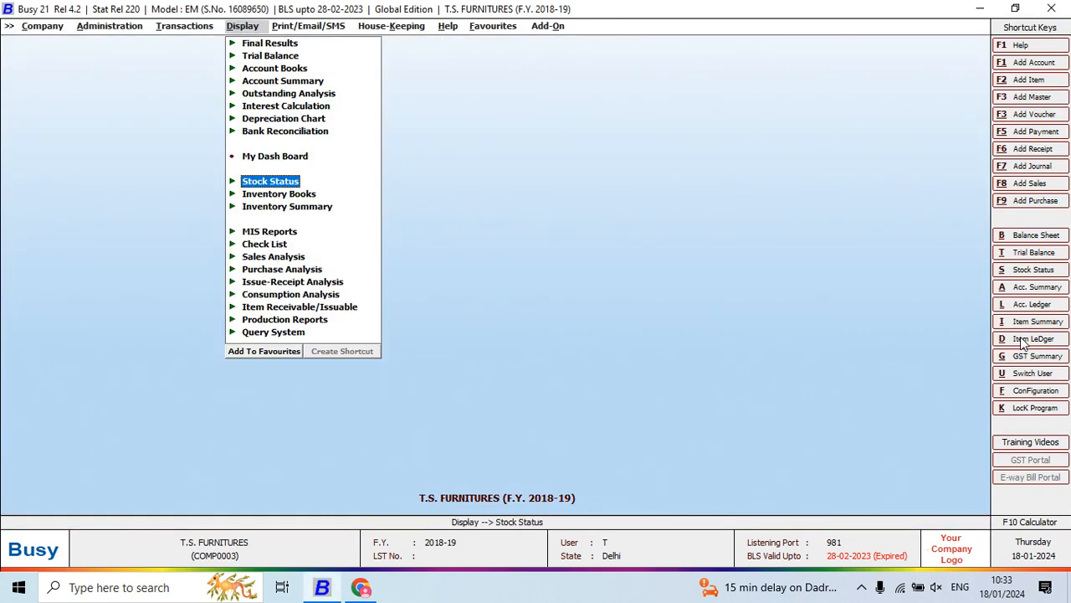
key("Right")
key("Left")
- Switch to the Project 5 PDF and read question 23 about negative item stock
key("alt+Tab")
scroll(1020, 343, "down", 1)
scroll(1020, 343, "down", 1)
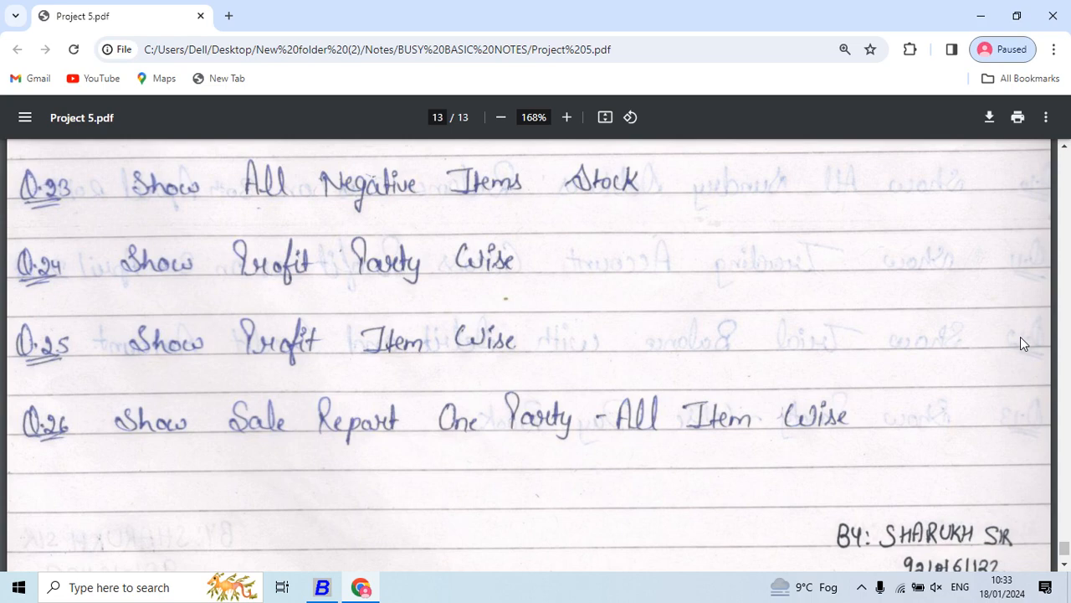
- Return to Busy and go to the Check Negative Stock report under Inventory Summary
key("alt+Tab")
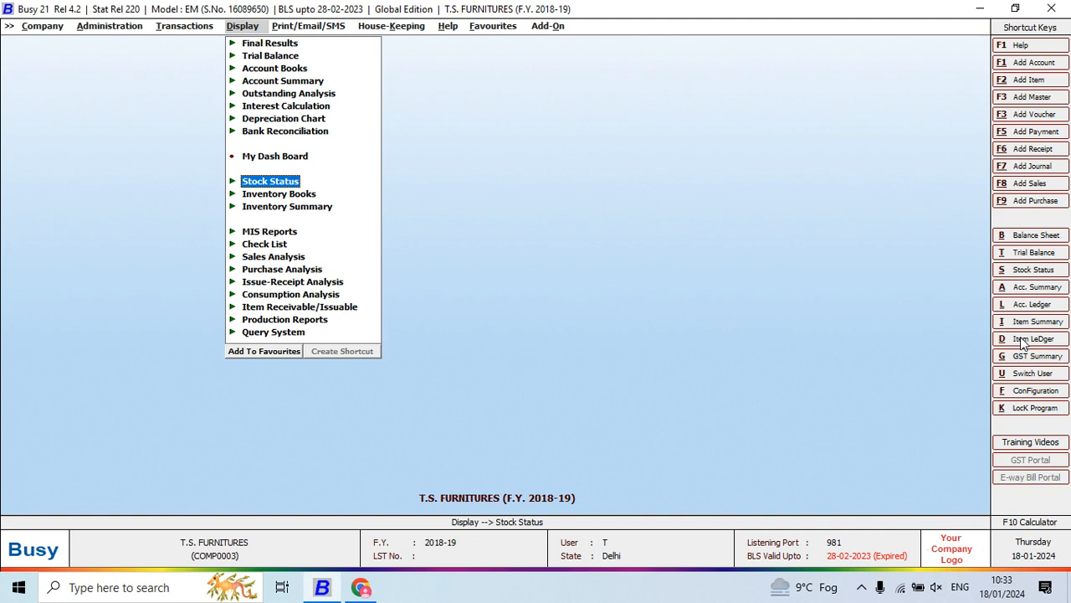
key("Down")
key("Down")
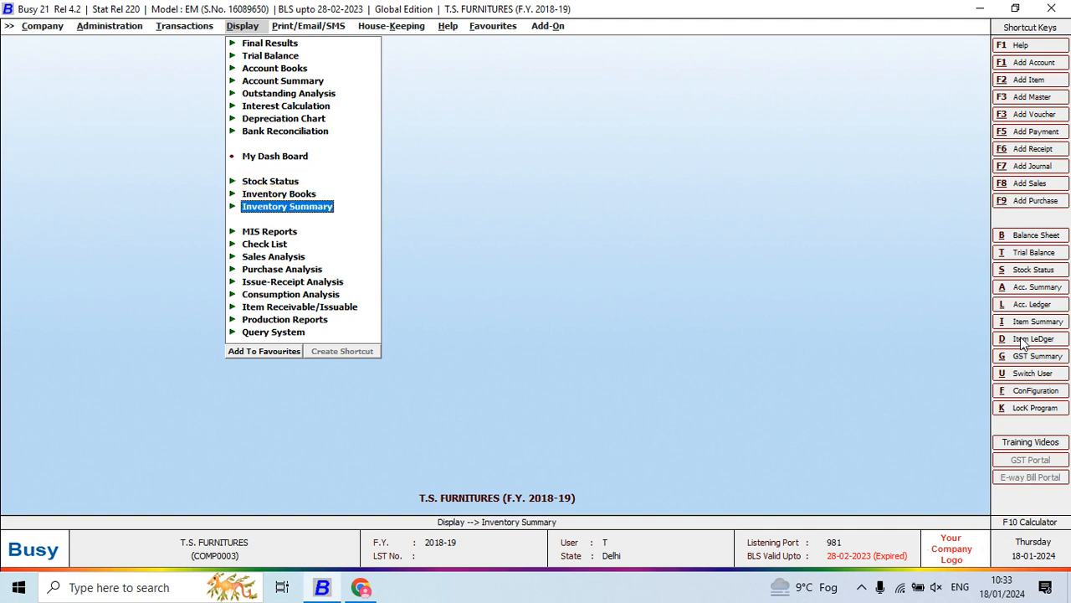
key("Return")
key("Down")
key("Down")
key("Down")
key("Down")
key("Down")
key("Down")
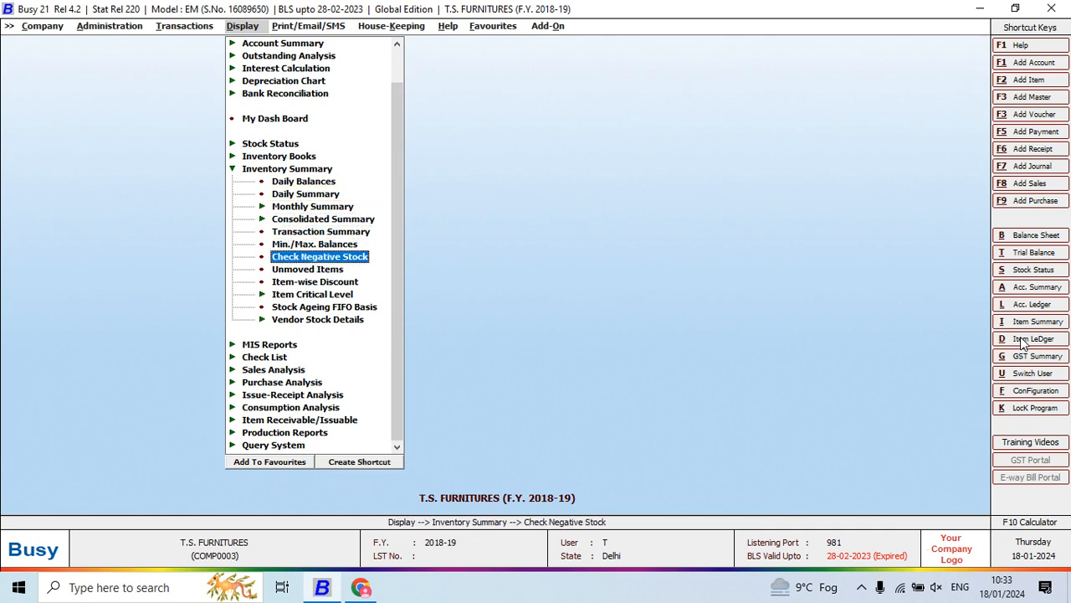
- Generate the Check Negative Stock report for all items in the Main Store from 01-04-2018 to 22-05-2018, shown by name
key("Return")
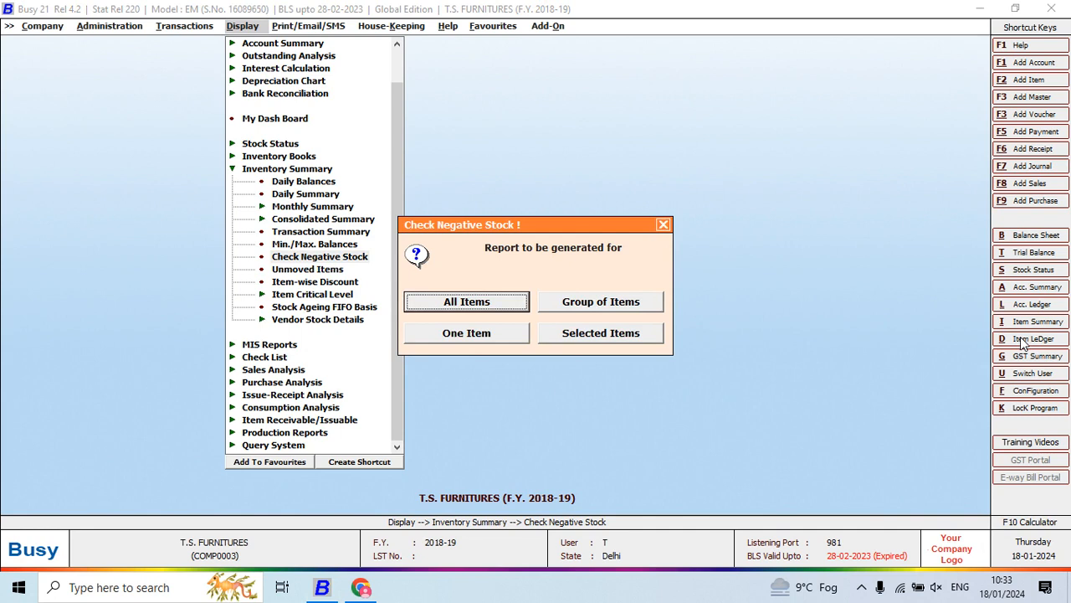
key("Return")
key("Return")
key("Return")
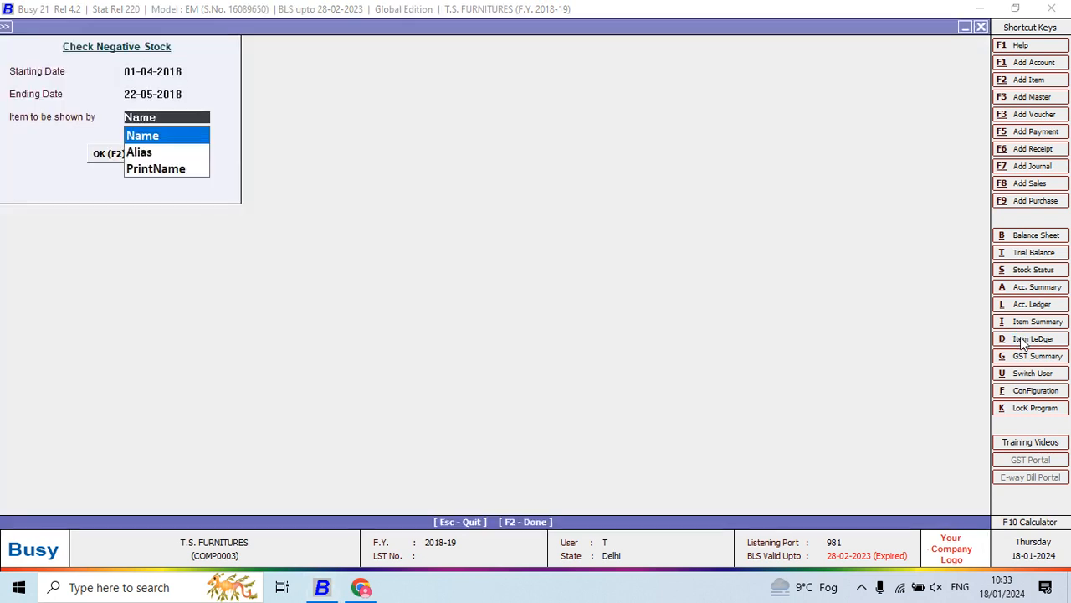
key("Return")
key("Return")
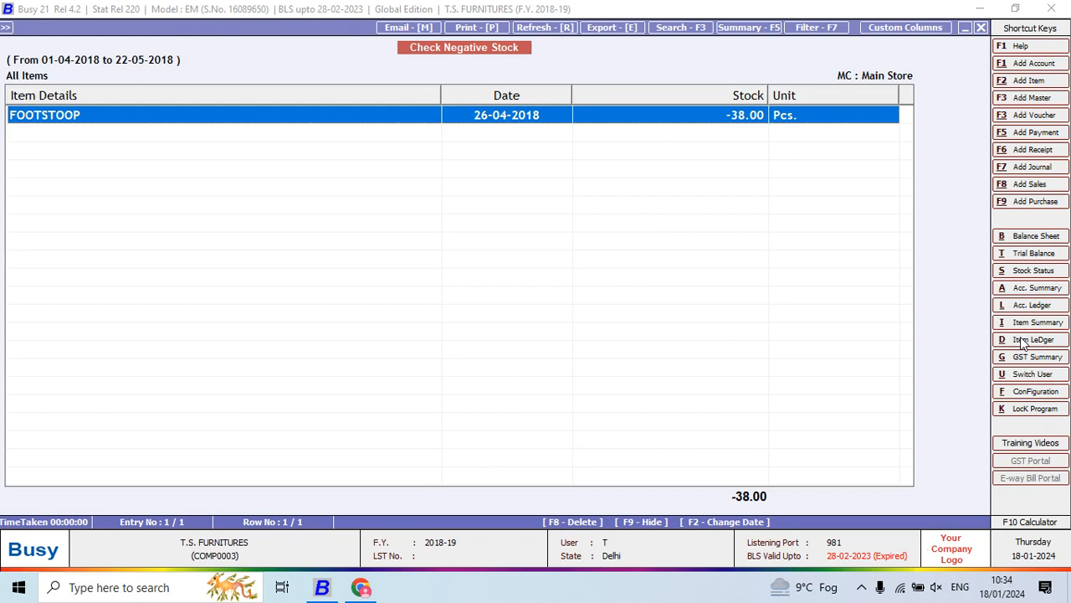
- Switch to the Project 5 PDF to read questions 24 to 26, and return to Busy and leave the Check Negative Stock report
key("alt+Tab")
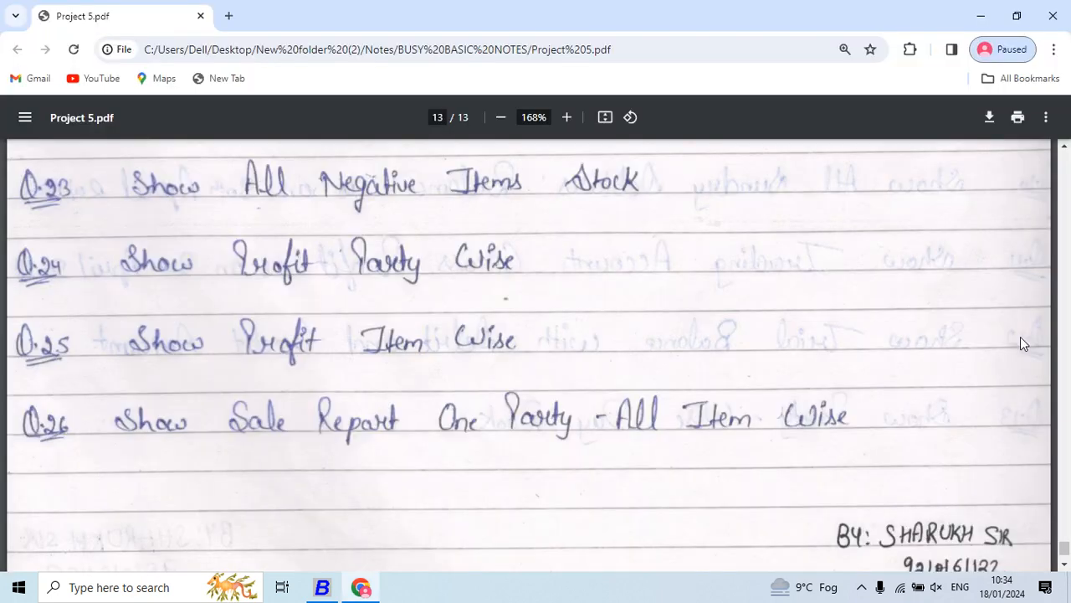
scroll(1020, 343, "down", 2)
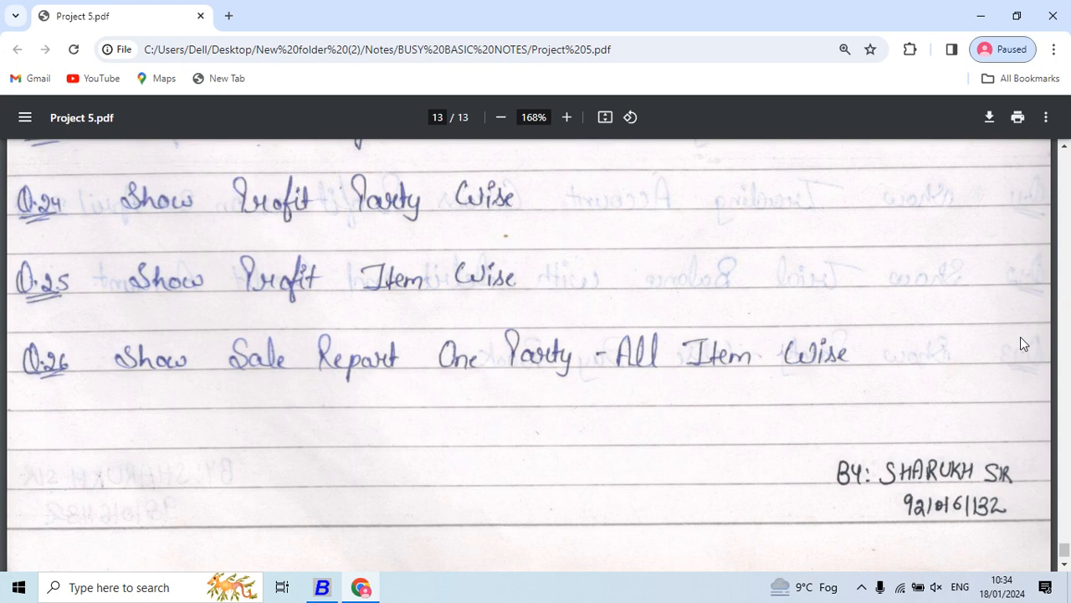
key("alt+Tab")
key("Escape")
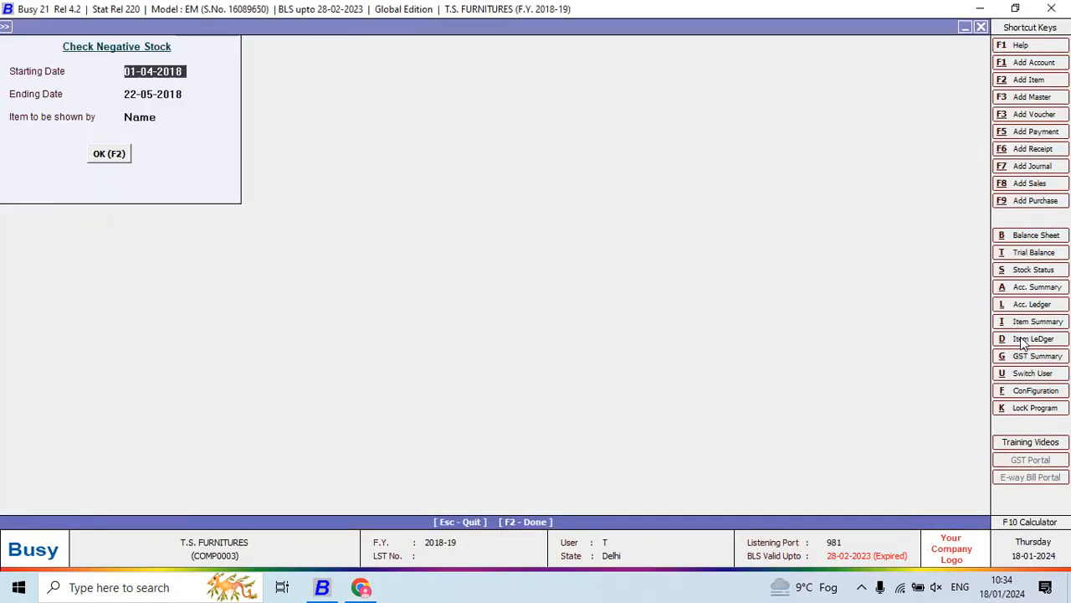
key("Escape")
key("Escape")
- Go to the Profitability Reports under MIS Reports
key("Down")
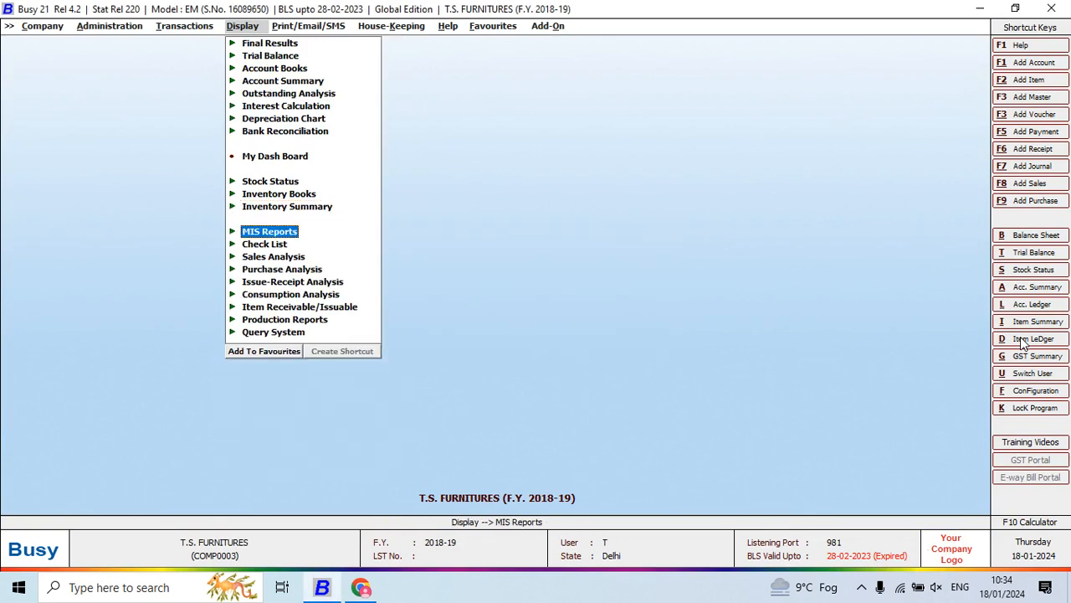
key("Return")
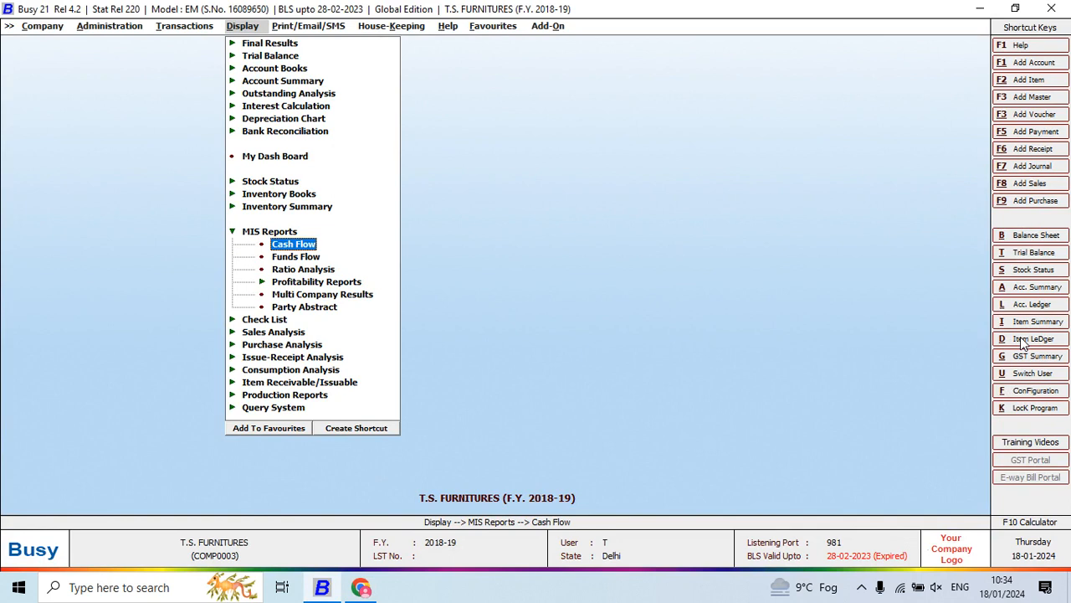
key("Down")
key("Down")
key("Down")
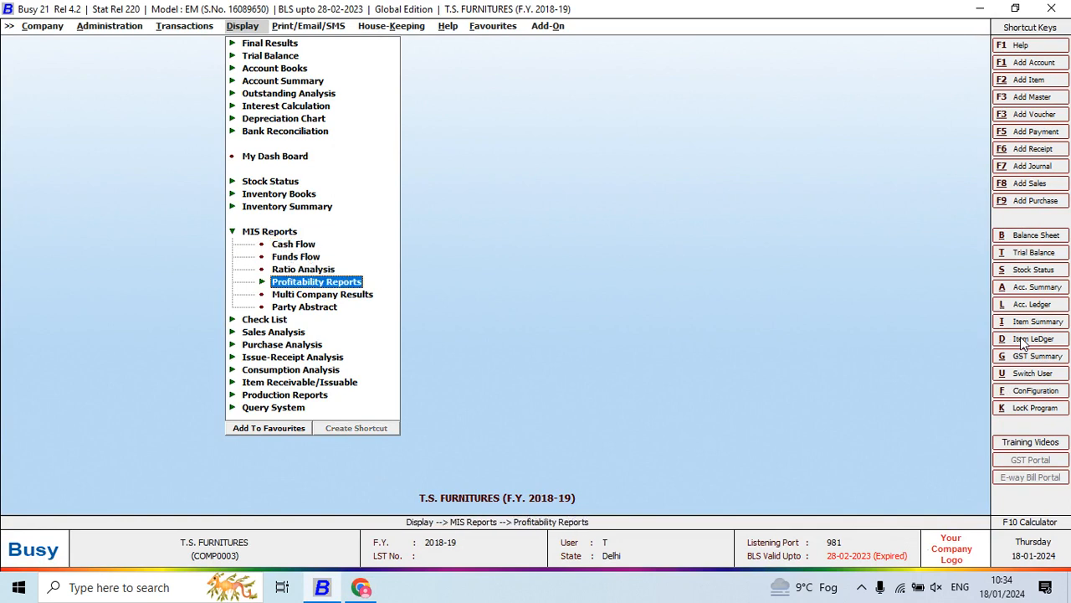
key("Return")
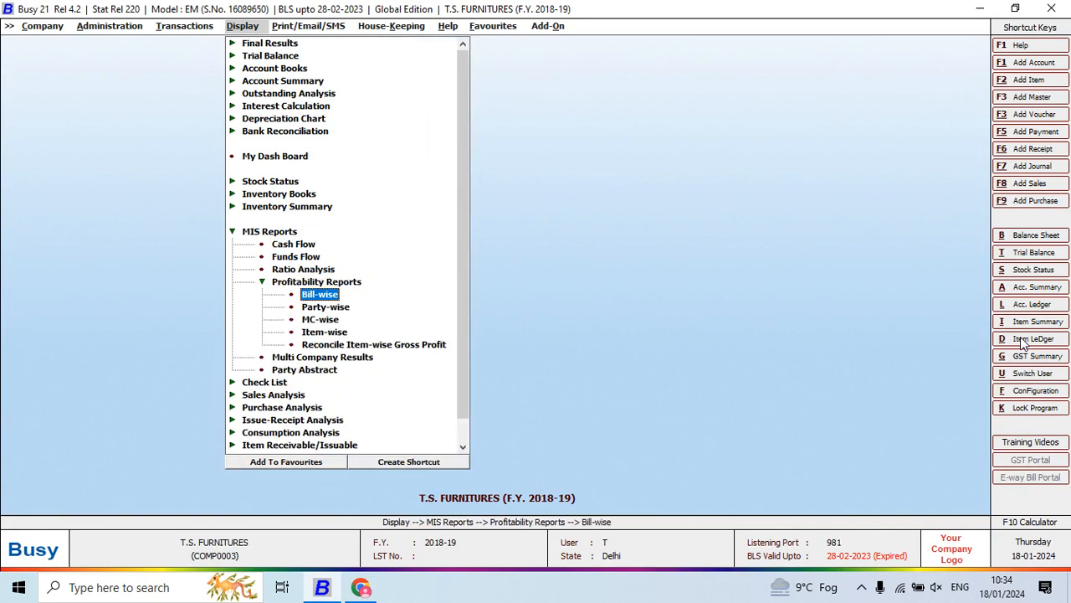
- Generate the Bill-wise Profitability report for all voucher series, 01-04-2018 to 22-05-2018, without item details or sales returns, on a Weighted Average cost basis
key("Down")
key("Up")
key("Return")
key("Return")
key("Return")
key("Return")
key("Return")
key("Return")
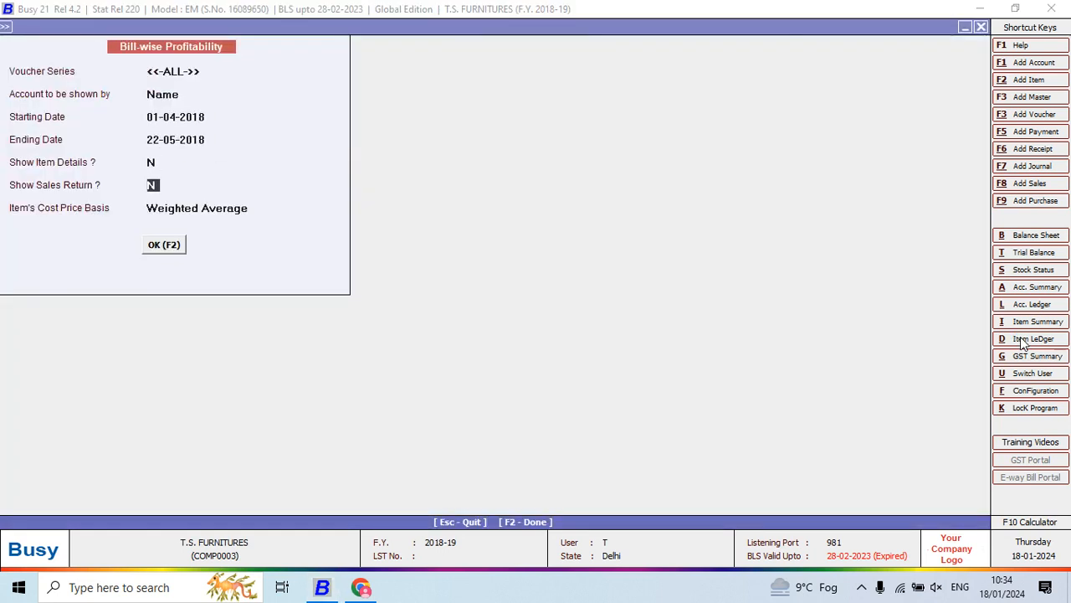
key("Return")
left_click(1020, 338)
key("F2")
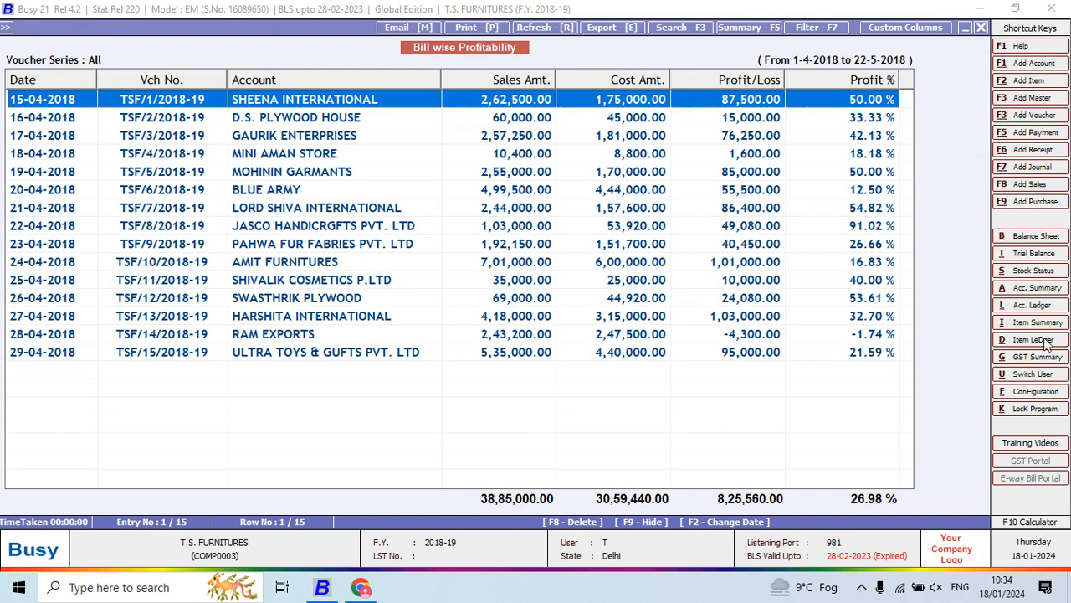
- Examine the sales amount, cost, profit or loss and profit percentage of individual bills in the Bill-wise Profitability report
left_click(863, 115)
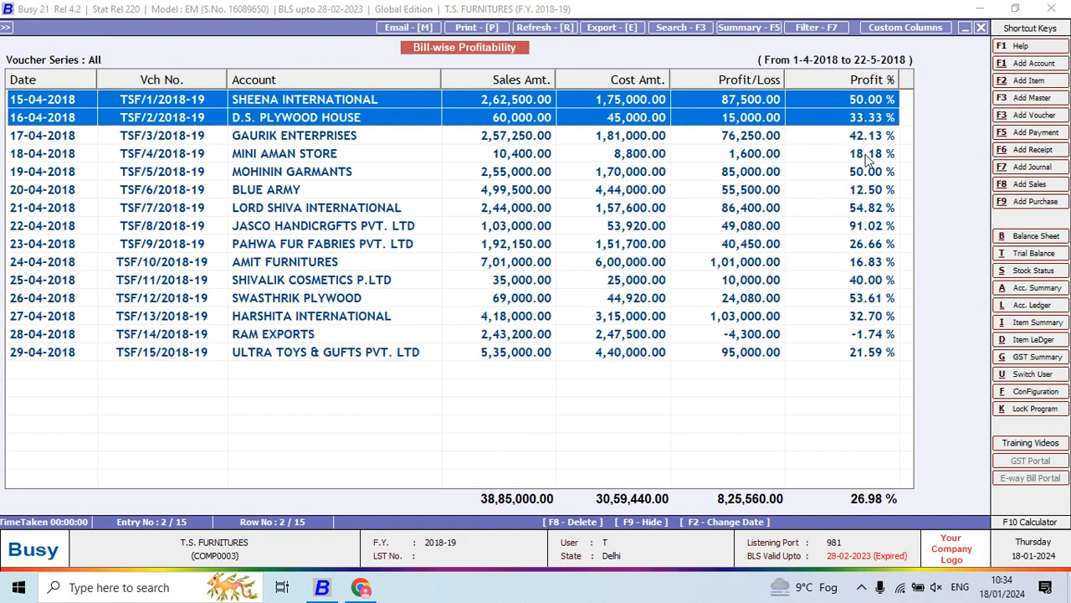
left_click(872, 335)
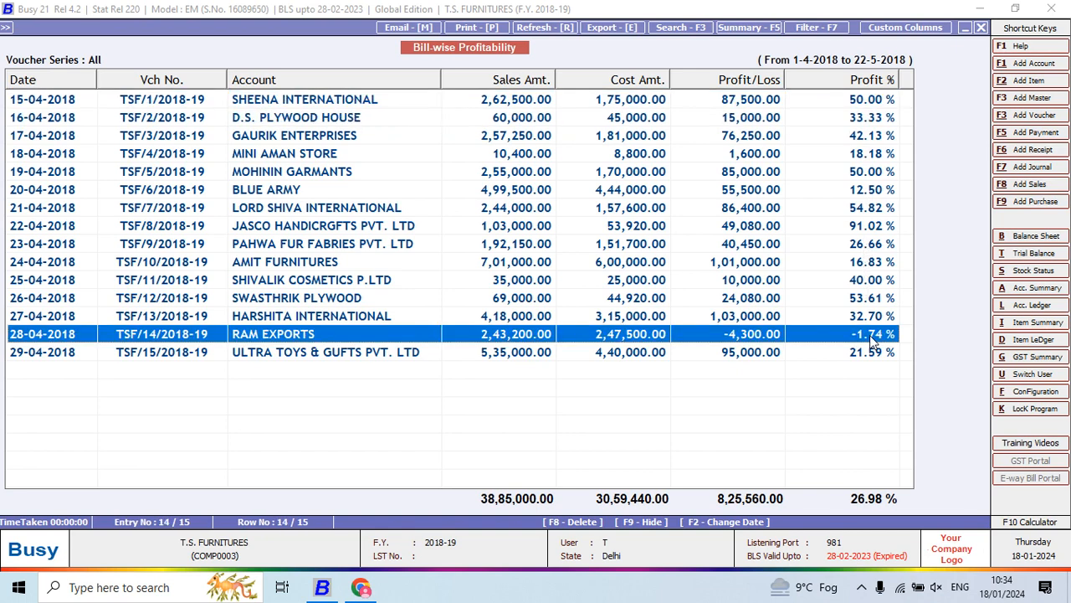
left_click(872, 353)
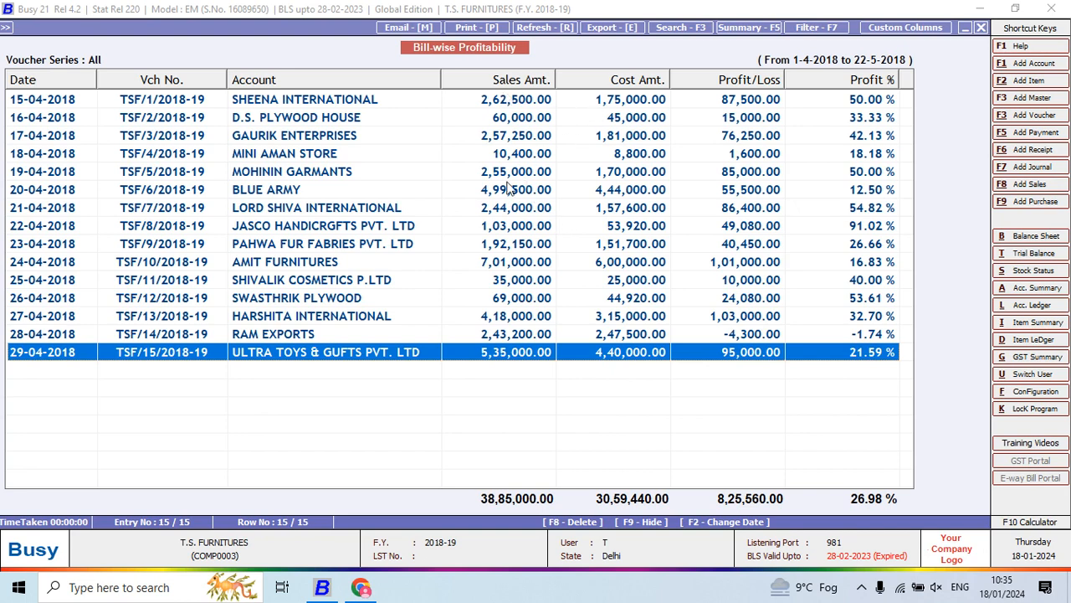
left_click(627, 100)
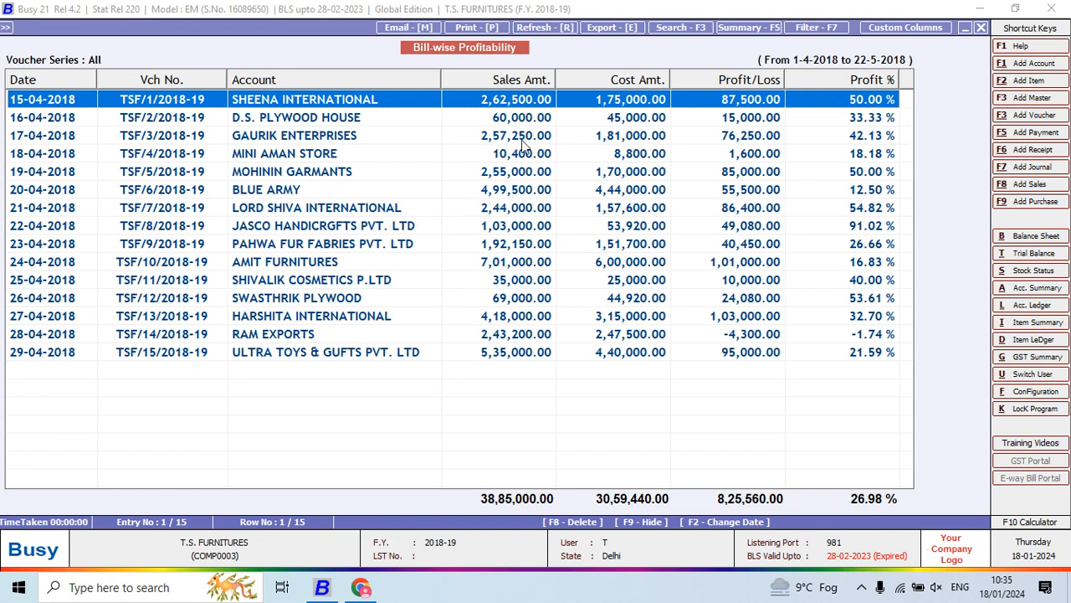
left_click(601, 139)
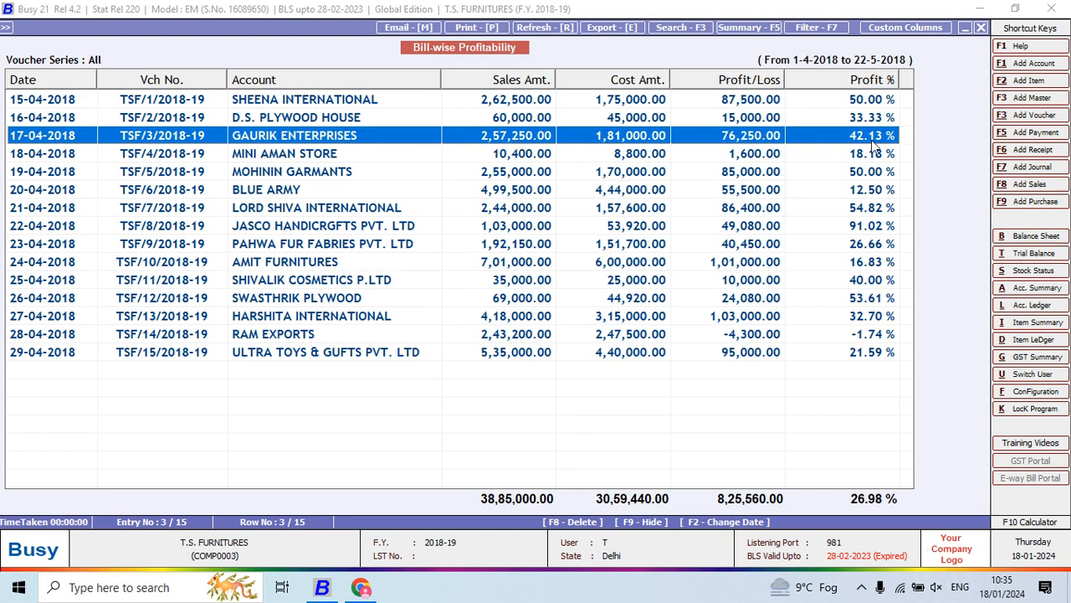
left_click(761, 172)
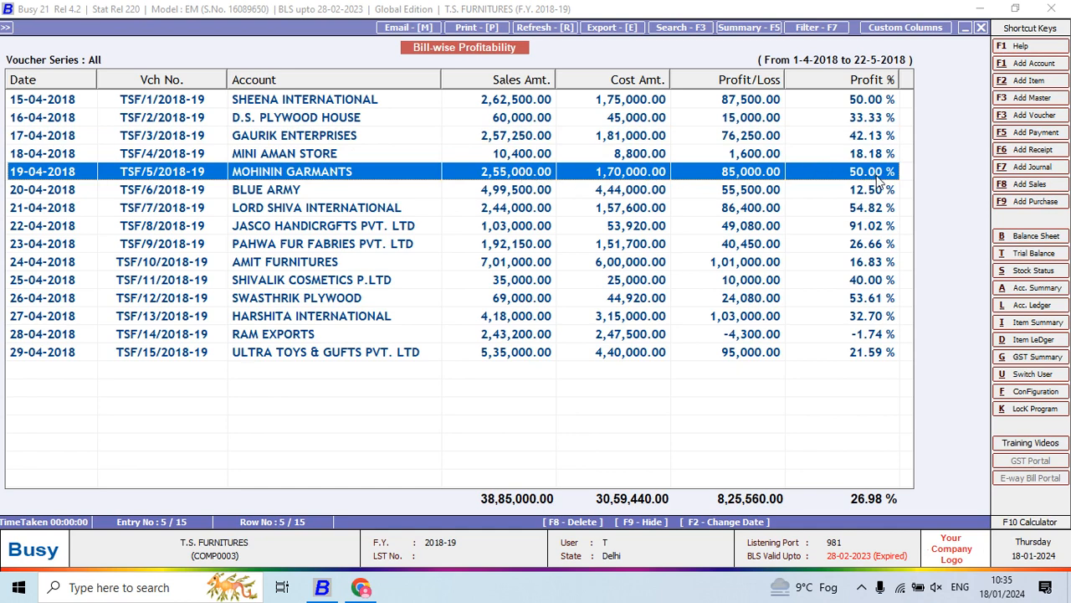
left_click(743, 226)
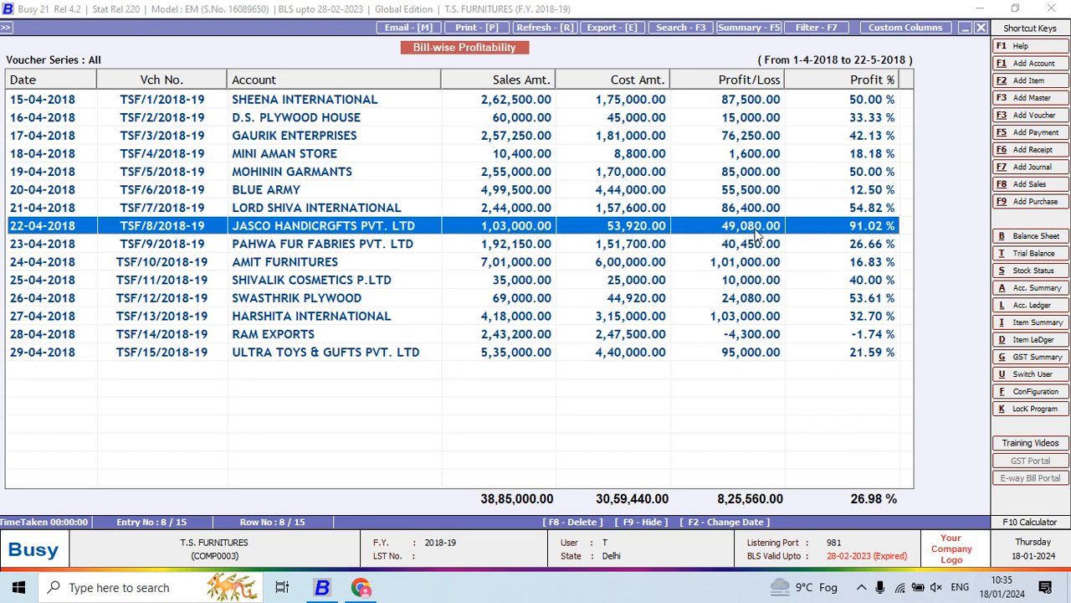
left_click(633, 337)
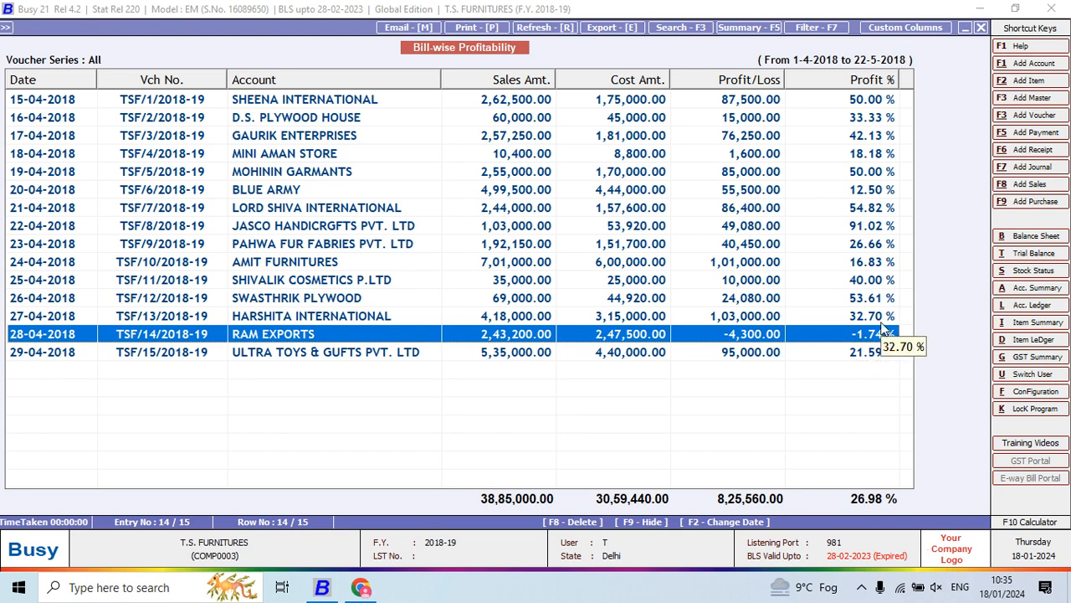
- Leave the bill-wise report and generate the Party-wise Profitability report for all accounts from 1-4-2018 to 22-5-2018
key("Escape")
key("Escape")
key("Down")
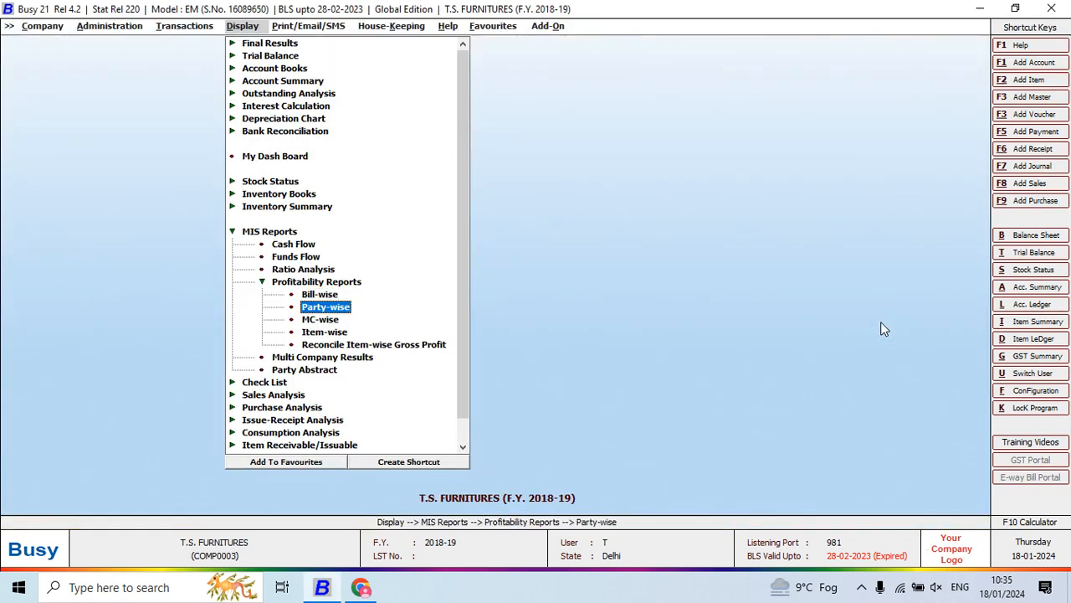
key("Return")
key("Right")
key("Right")
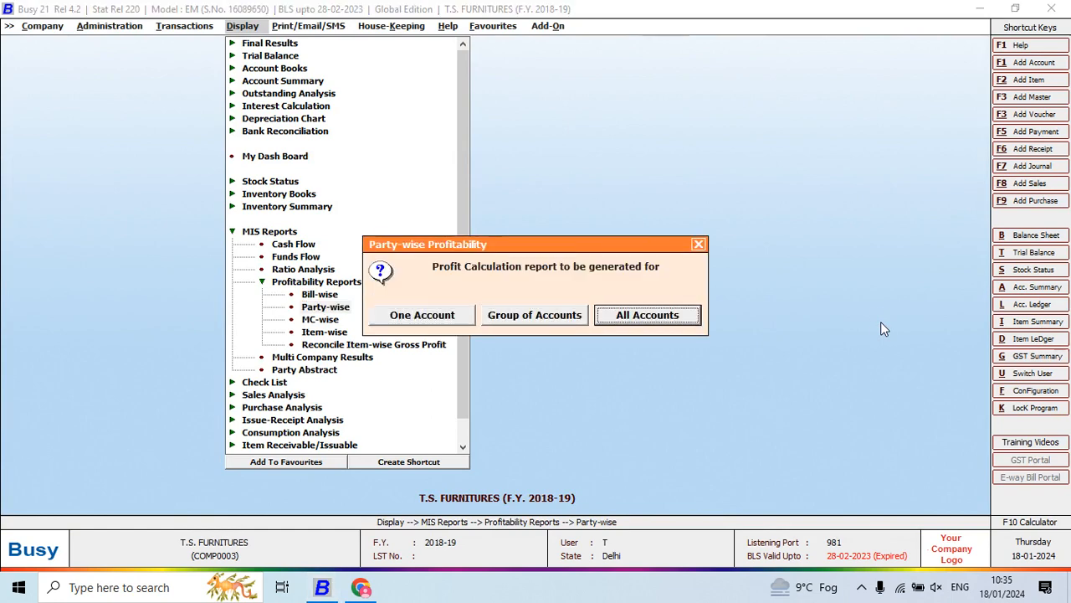
key("Return")
key("Return")
key("Return")
key("Return")
key("Return")
key("Return")
key("Return")
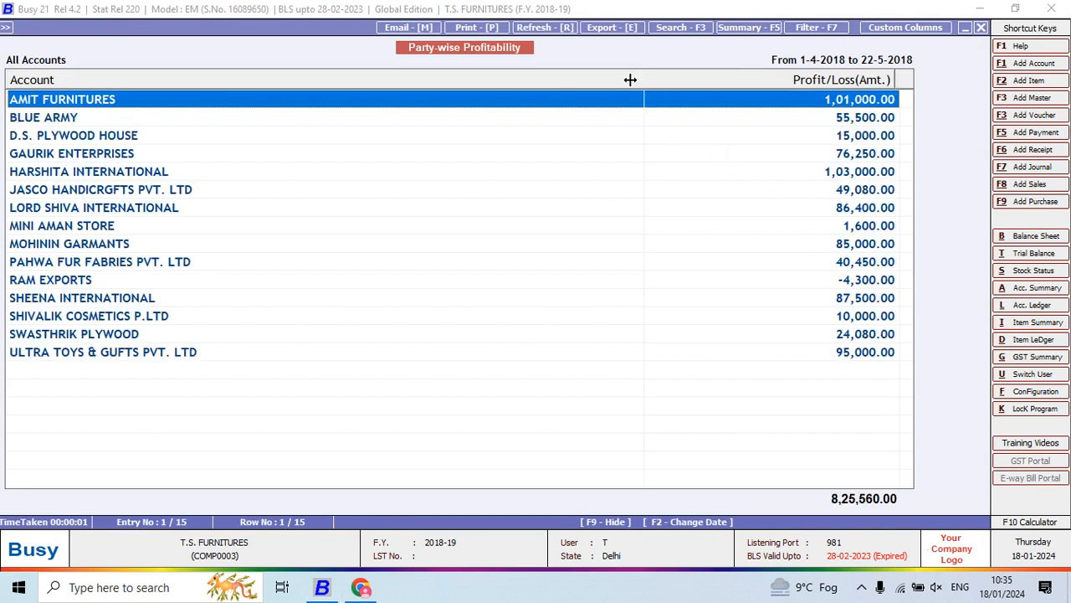
- Narrow the Account column and review the profit or loss of every party down to the last account
left_click_drag(636, 80, 354, 159)
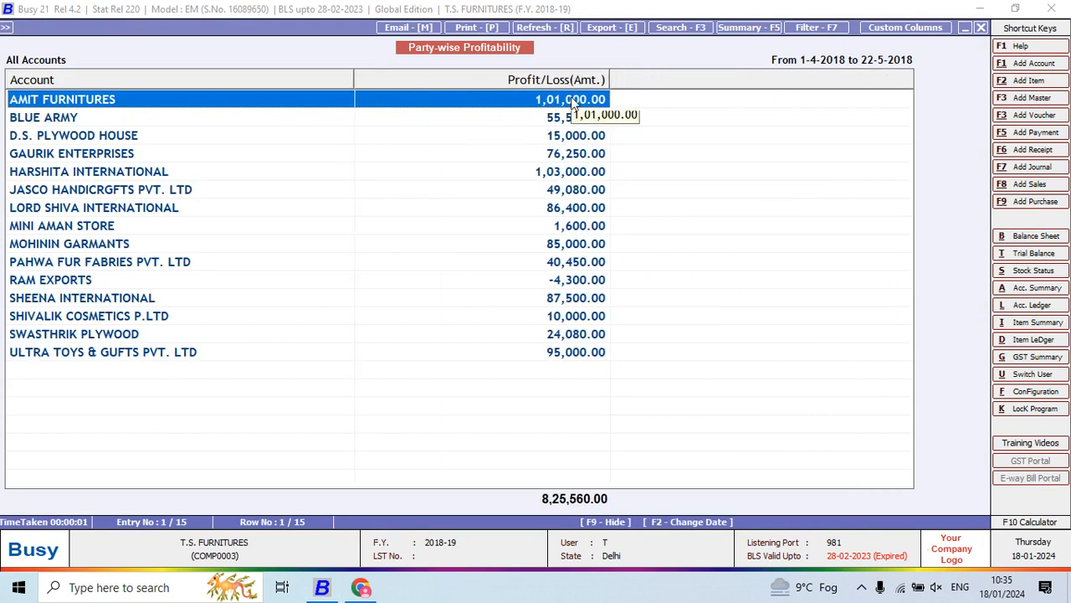
key("Down")
key("Down")
key("Down")
key("Down")
key("Down")
key("Down")
key("Down")
key("Down")
key("Down")
key("Down")
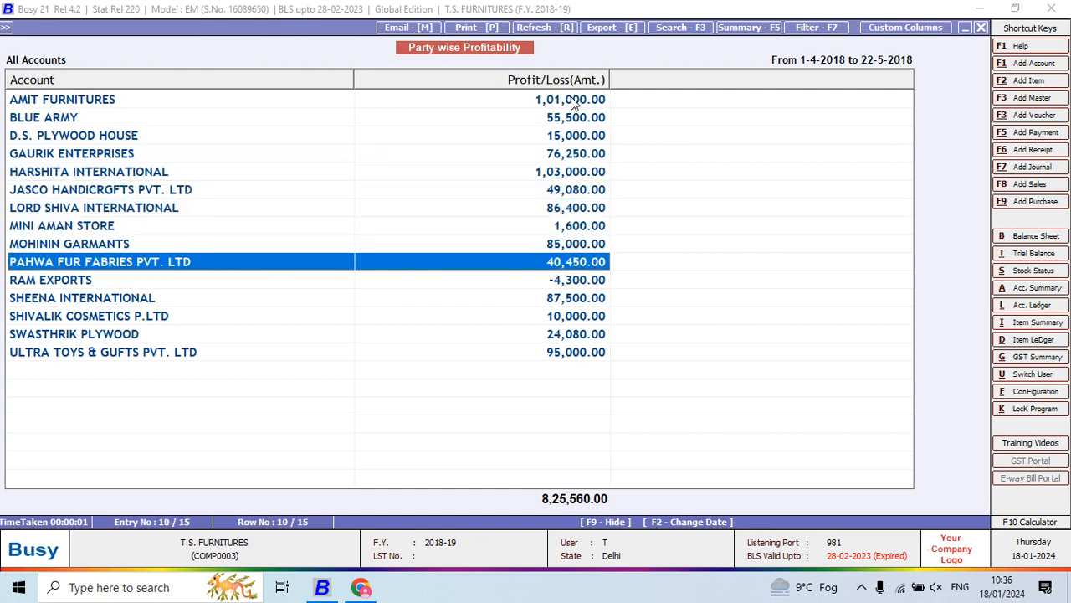
key("Down")
key("Down")
key("Down")
key("Down")
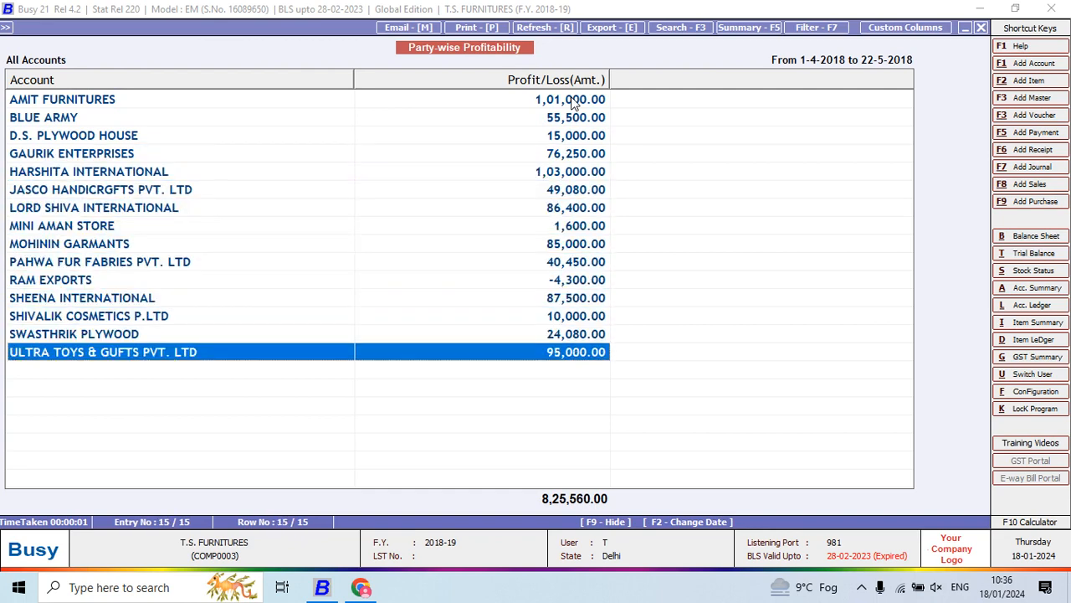
- Leave the party-wise report and generate the Item-wise Gross Profit report for all items in the Main Store from 1-4-2018 to 22-5-2018
key("Escape")
key("Escape")
key("Escape")
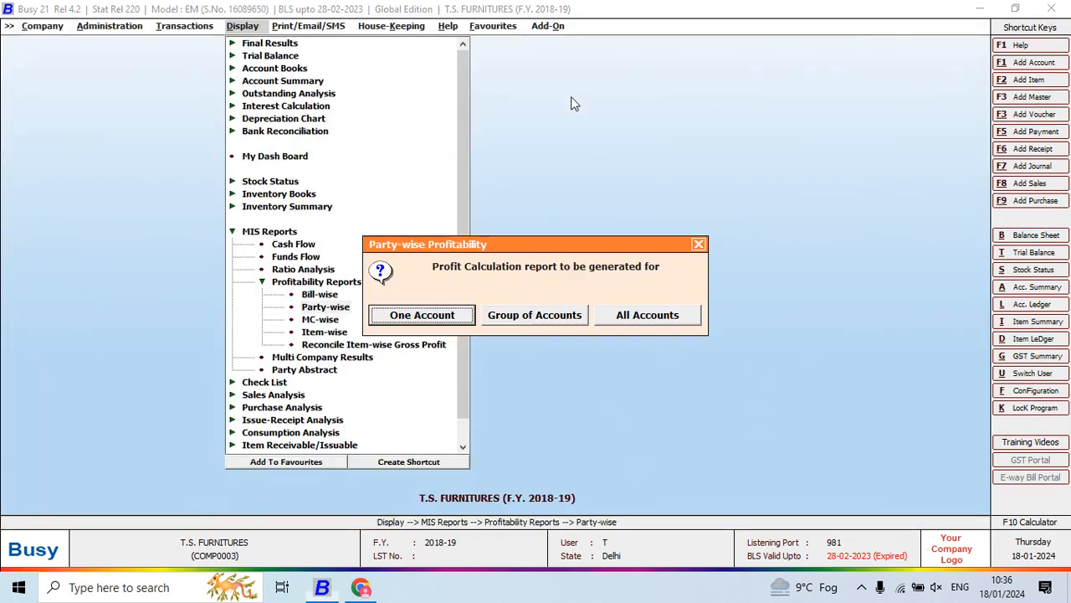
key("Down")
key("Down")
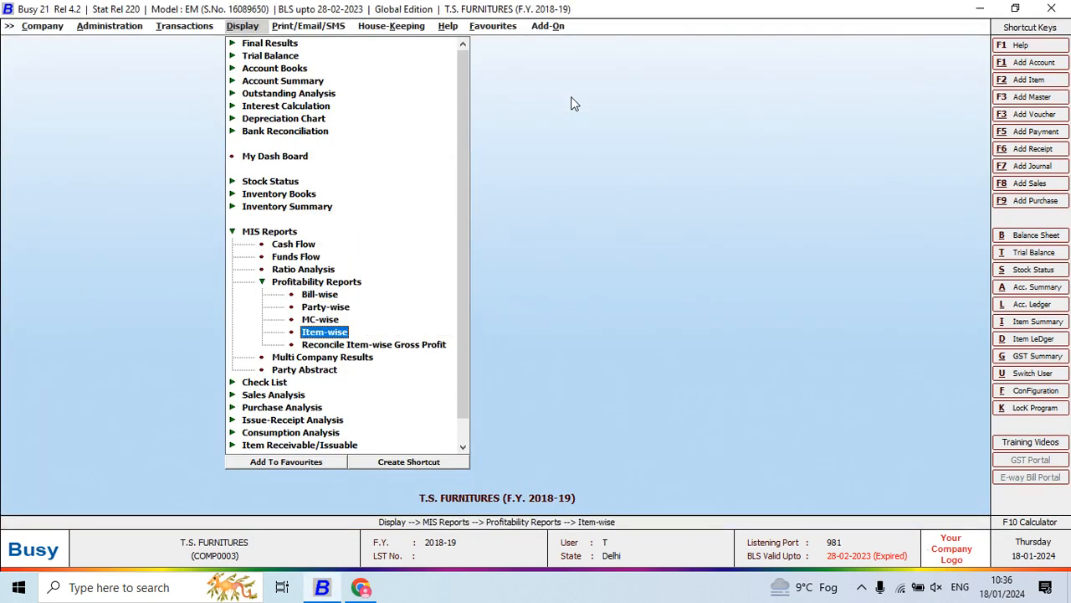
key("Return")
key("Return")
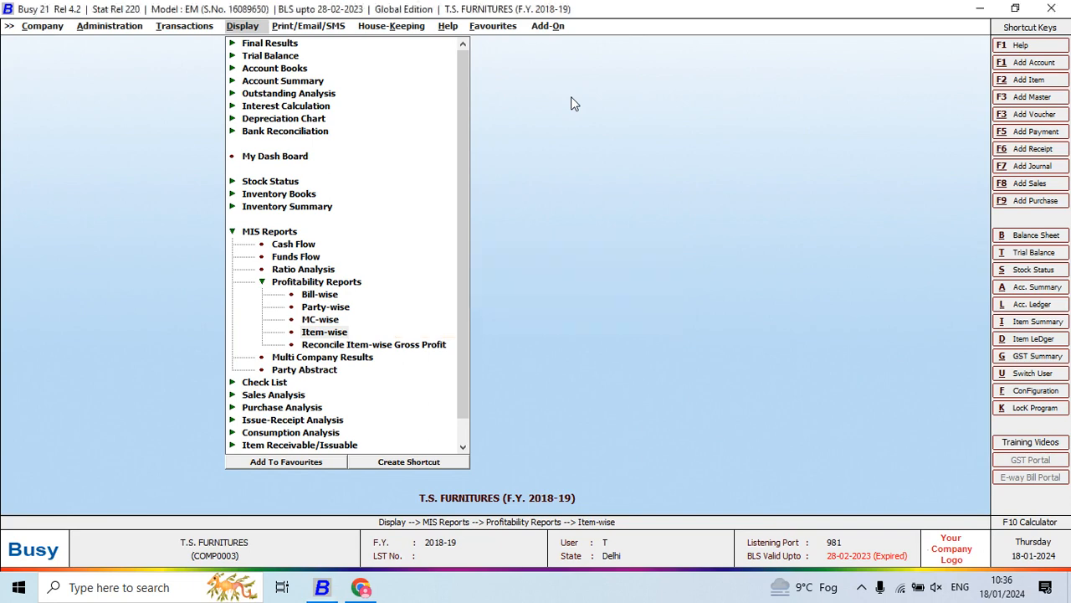
key("Return")
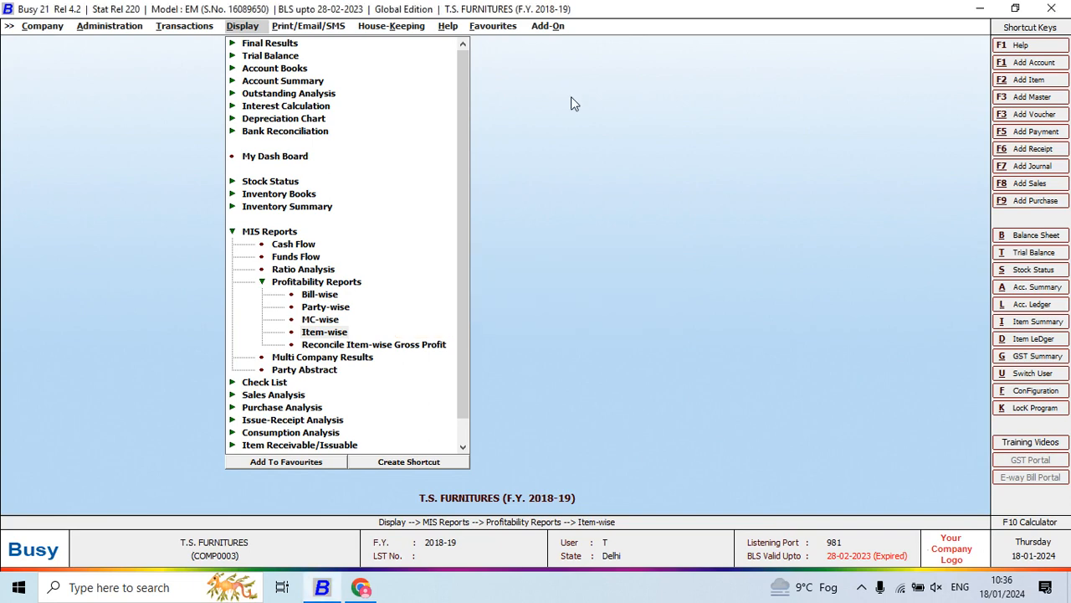
key("Return")
key("Return")
key("Return")
key("Return")
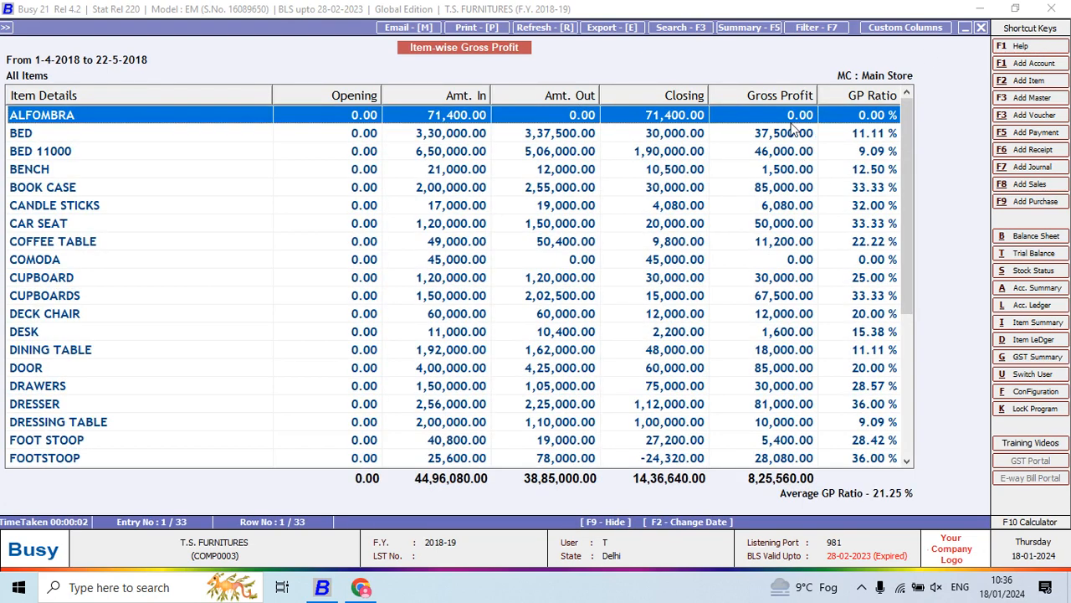
- Narrow the Item Details column in the Item-wise Gross Profit report
key("Down")
key("Up")
key("Down")
key("Down")
key("Up")
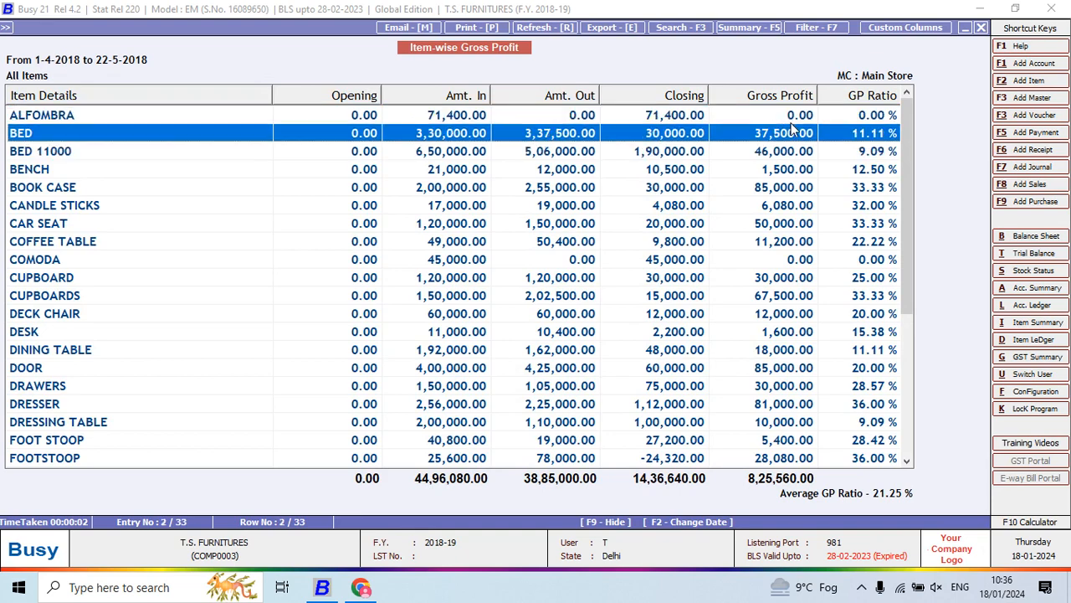
left_click_drag(271, 90, 133, 198)
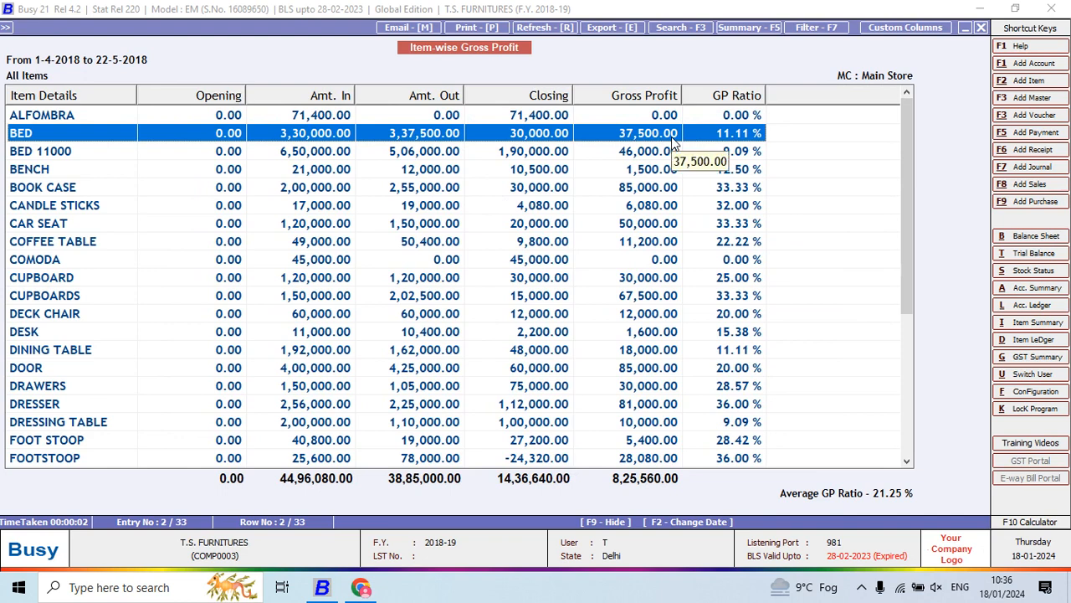
- Examine the gross profit and GP ratio of the items throughout the Item-wise Gross Profit list
key("Down")
key("Down")
key("Down")
key("Down")
key("Down")
key("Down")
key("Down")
key("Down")
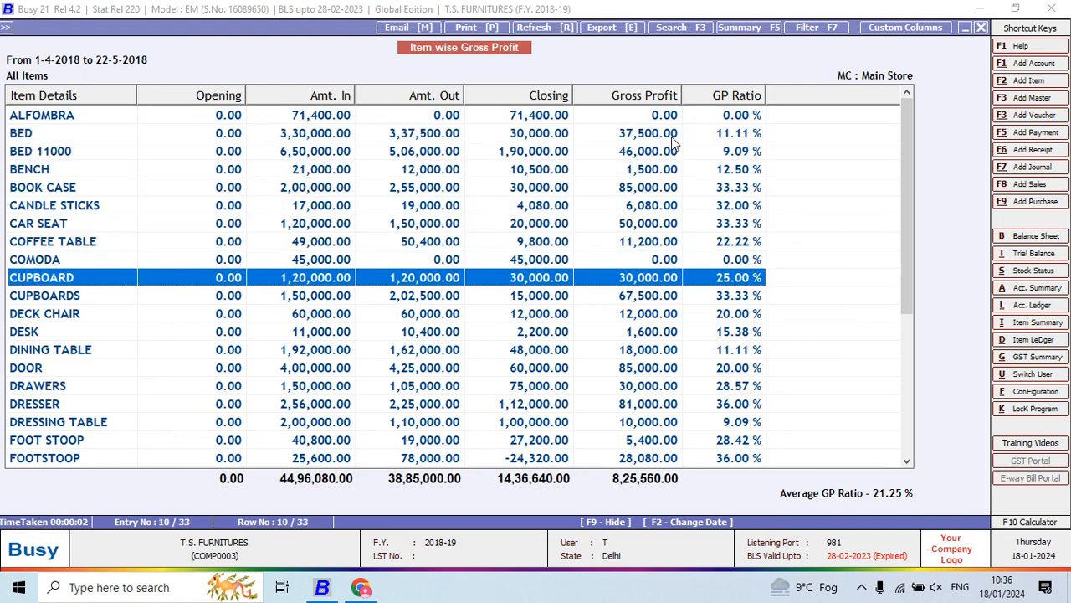
key("Up")
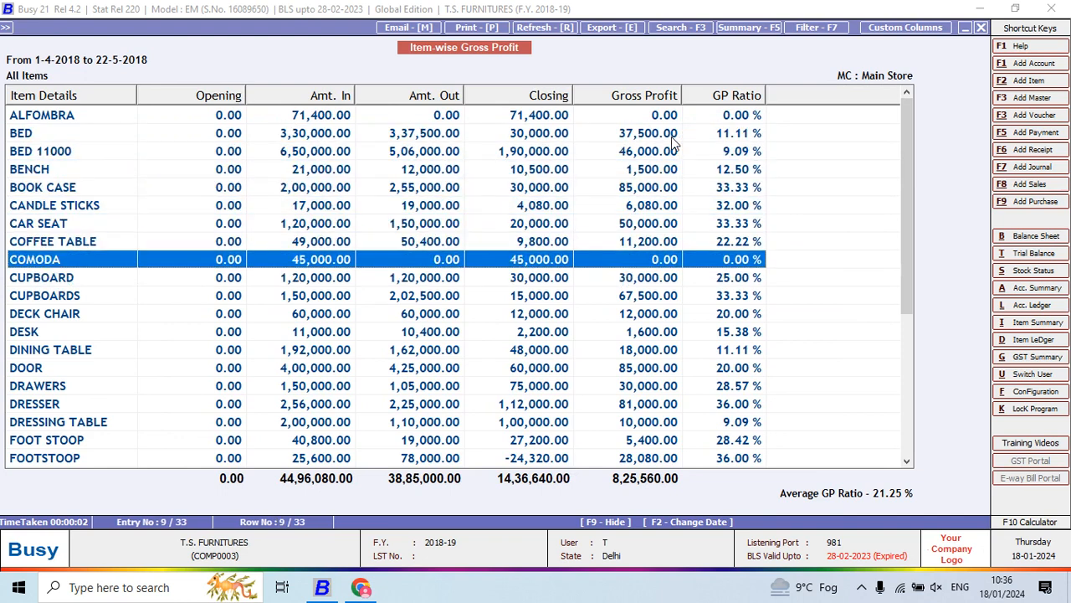
key("Down")
key("Down")
key("Down")
key("Down")
key("Down")
key("Down")
key("Down")
key("Down")
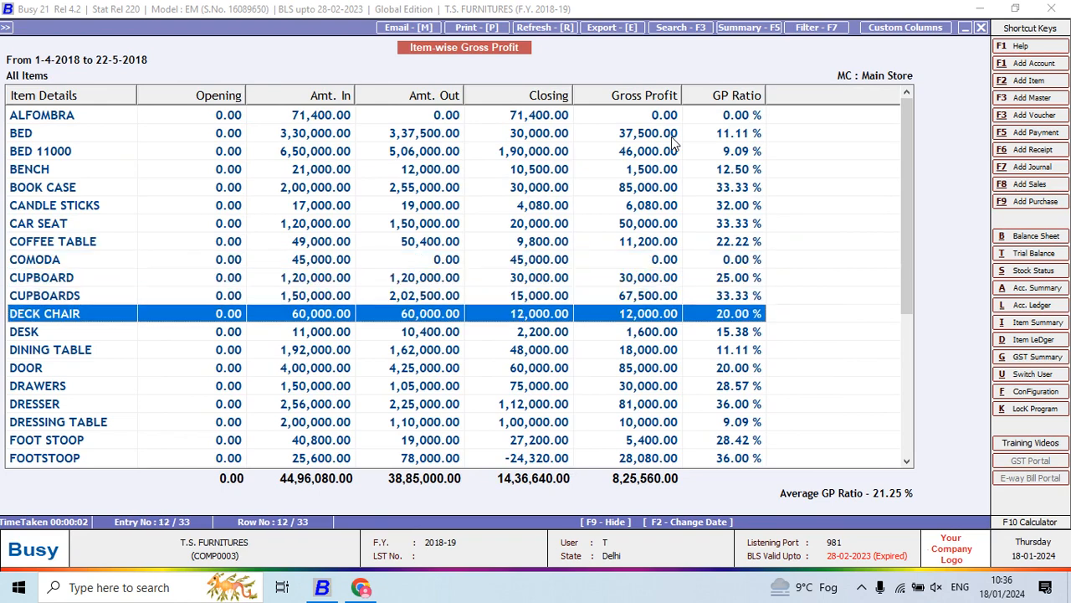
key("Down")
key("Down")
key("Down")
key("Down")
key("Down")
key("Down")
key("Down")
key("Down")
key("Down")
key("Down")
key("Down")
key("Down")
key("Down")
key("Down")
key("Down")
key("Down")
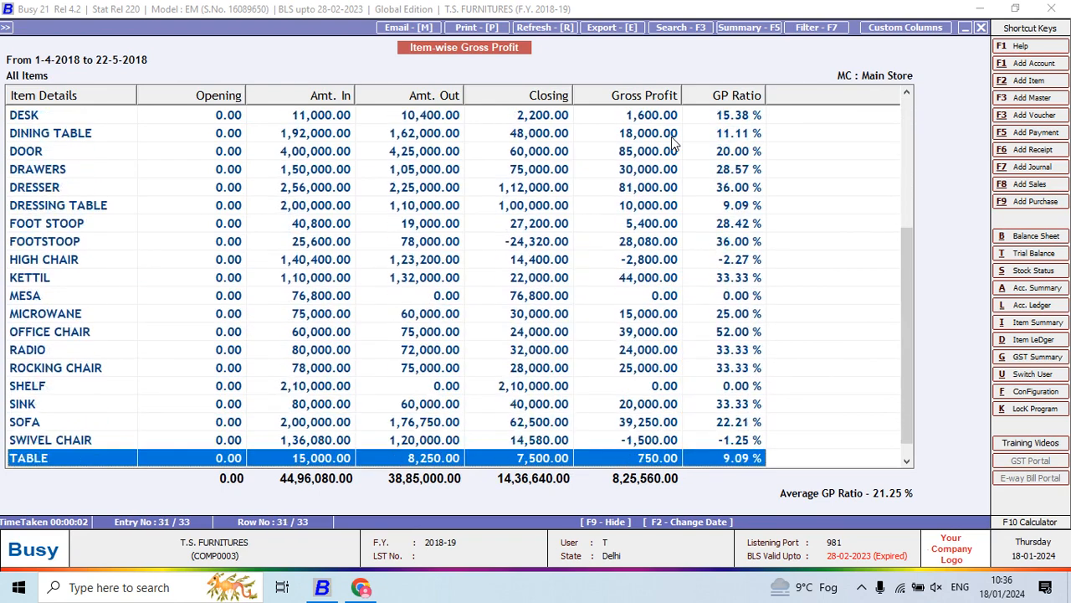
key("Up")
key("Up")
key("Up")
key("Up")
key("Up")
key("Up")
key("Up")
key("Up")
key("Up")
key("Up")
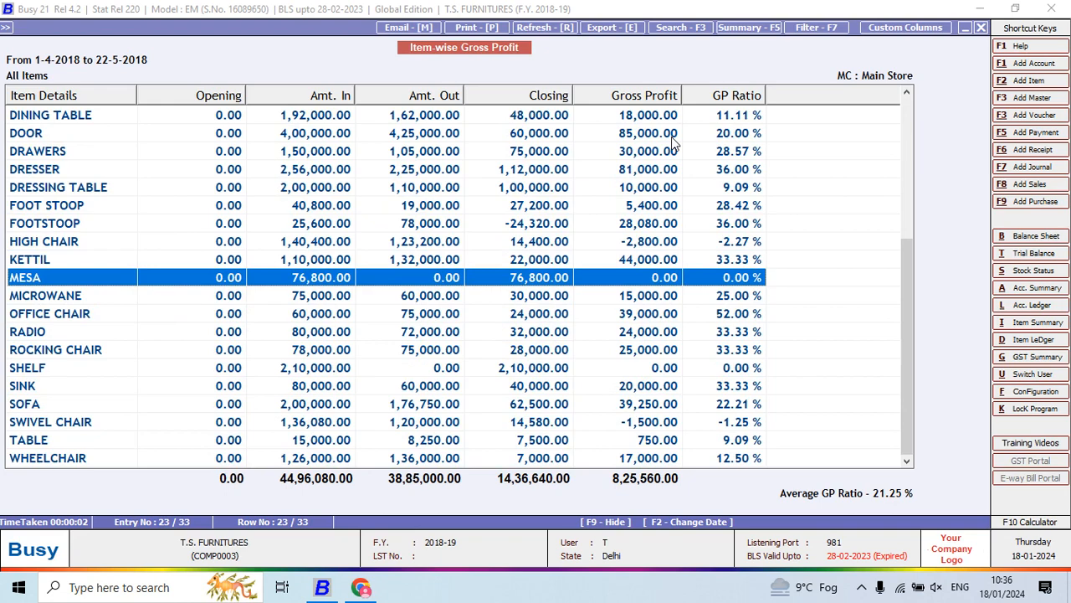
- Leave the Item-wise Gross Profit report and read question 26 in the Project 5 PDF
key("Escape")
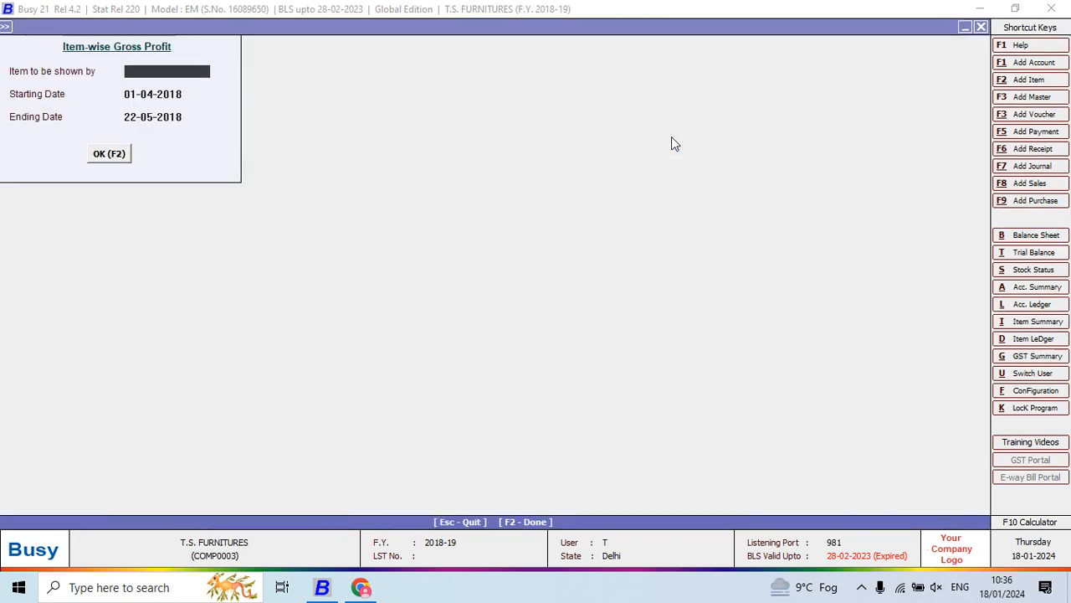
key("Escape")
key("Escape")
key("alt+Tab")
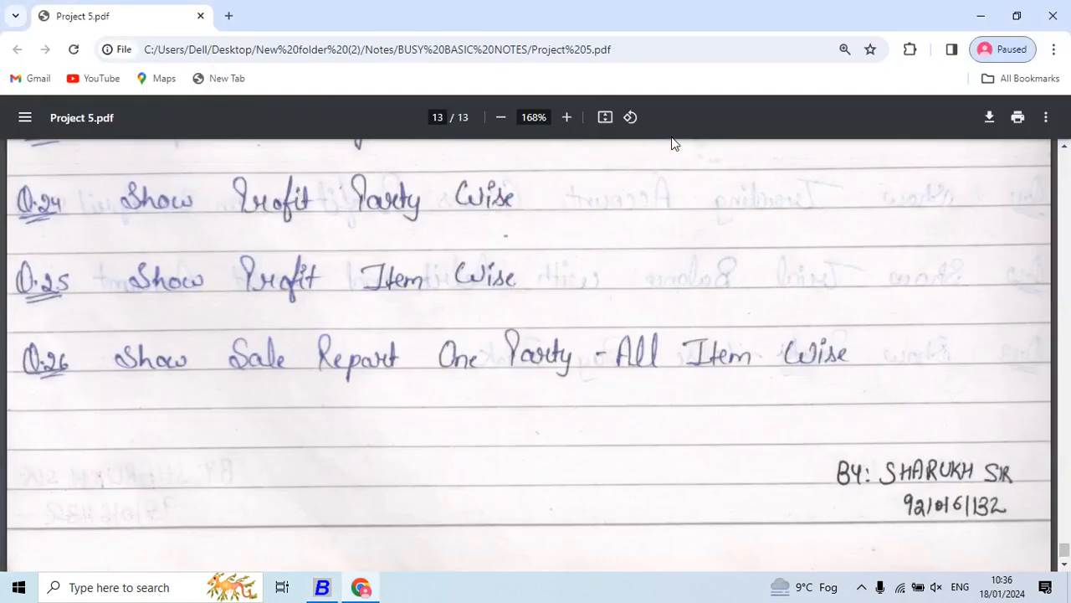
scroll(674, 144, "down", 2)
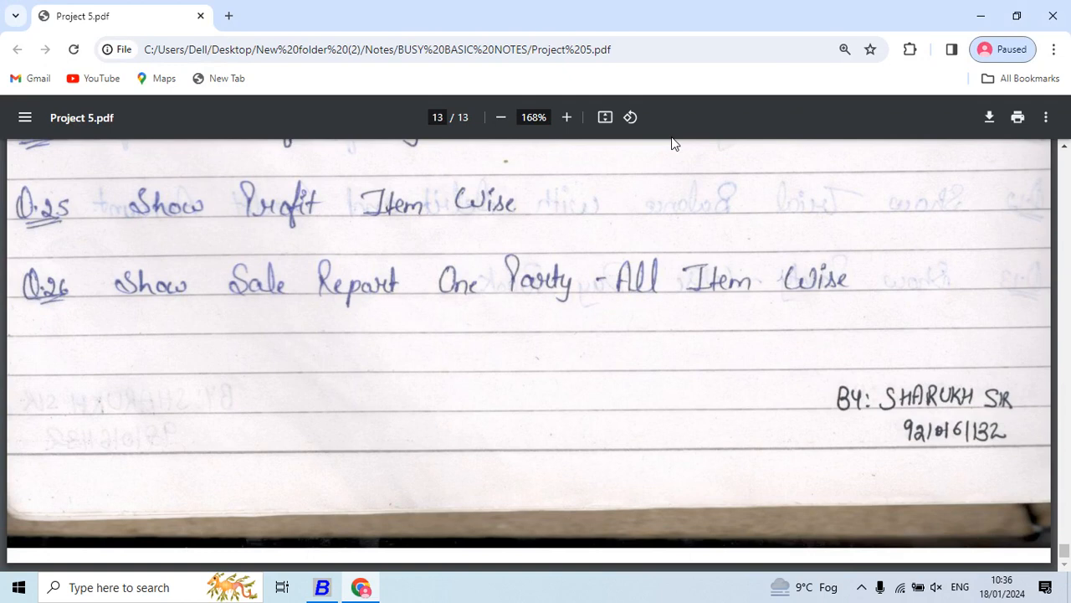
- Switch back to Busy and expand the Sales Analysis reports
key("alt+Tab")
key("Left")
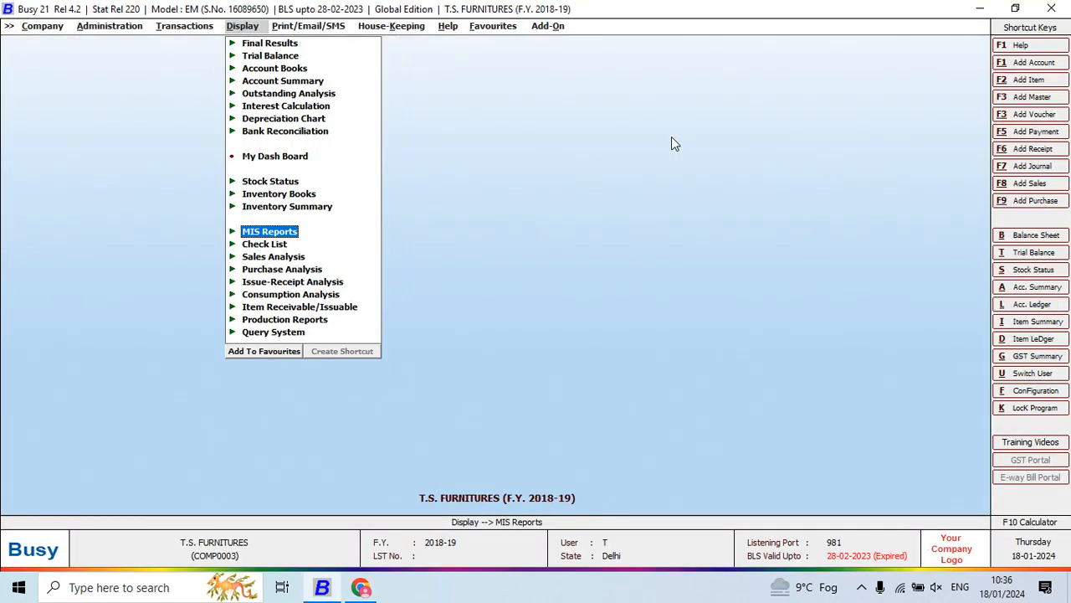
key("Down")
key("Down")
key("Right")
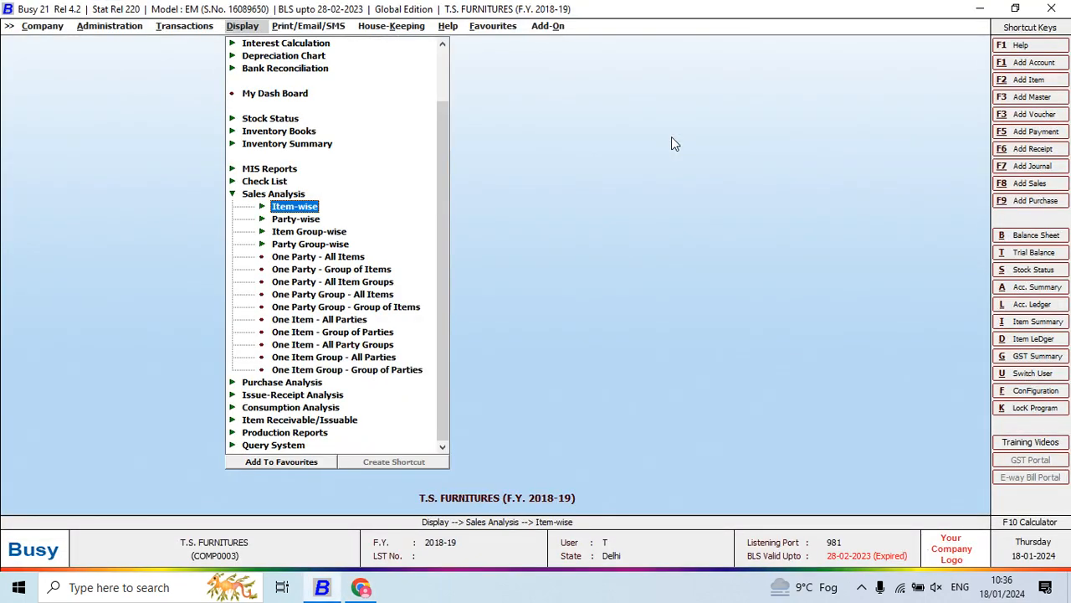
- Start the party-wise Standard-Date/Voucher-wise Sales Analysis for one party on a date-wise basis
key("Down")
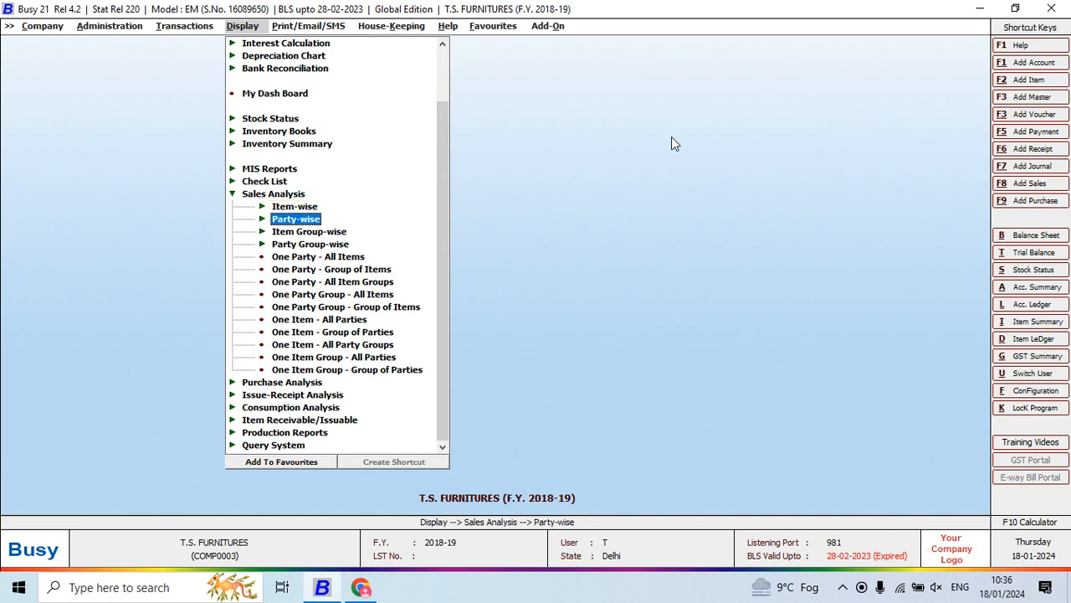
key("Right")
key("Return")
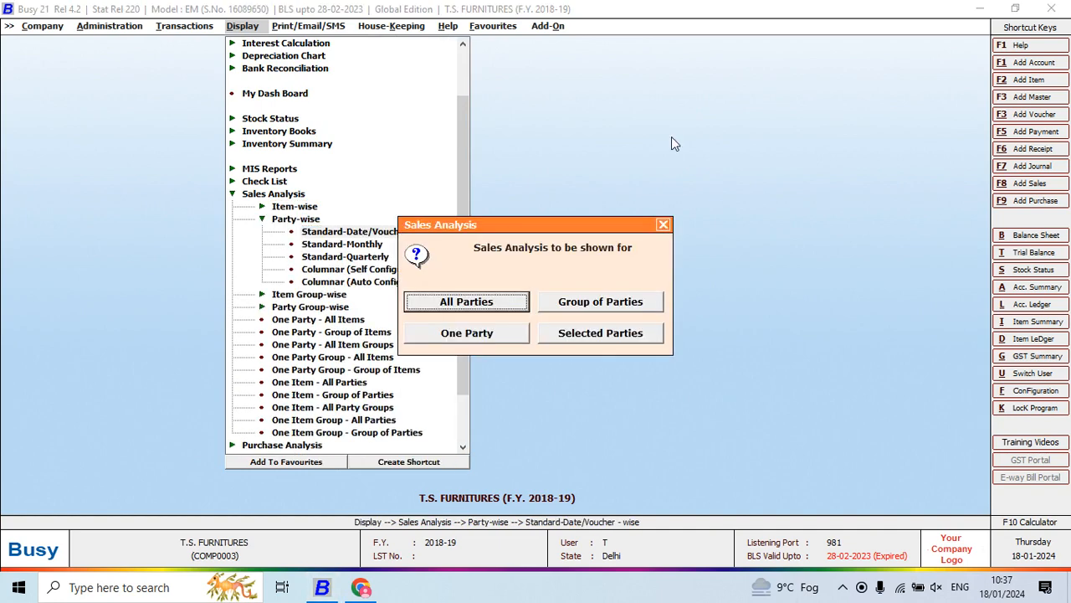
key("Tab")
key("Tab")
key("Return")
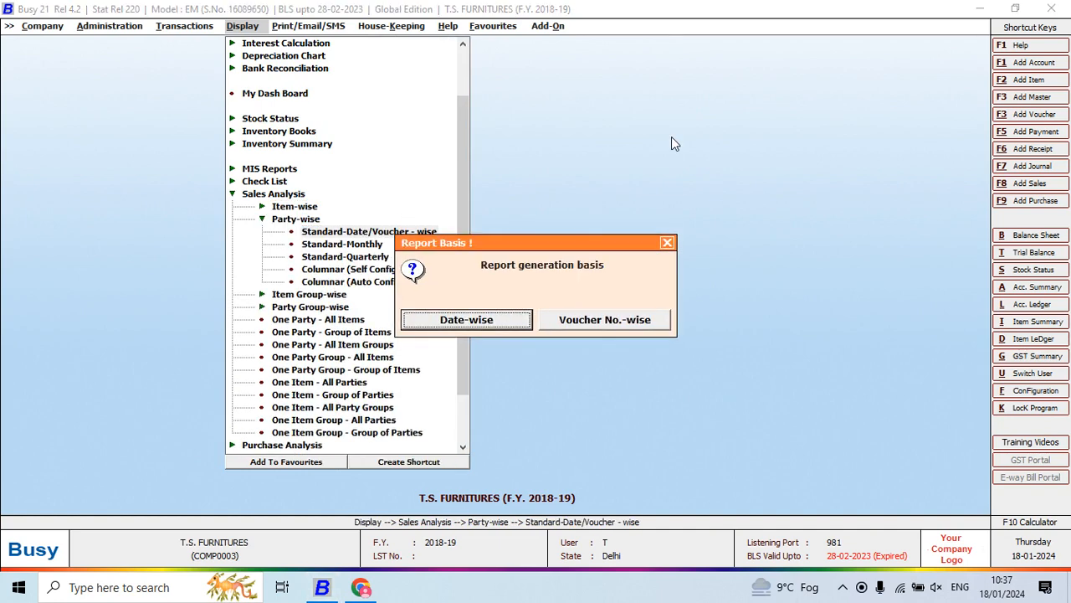
key("Return")
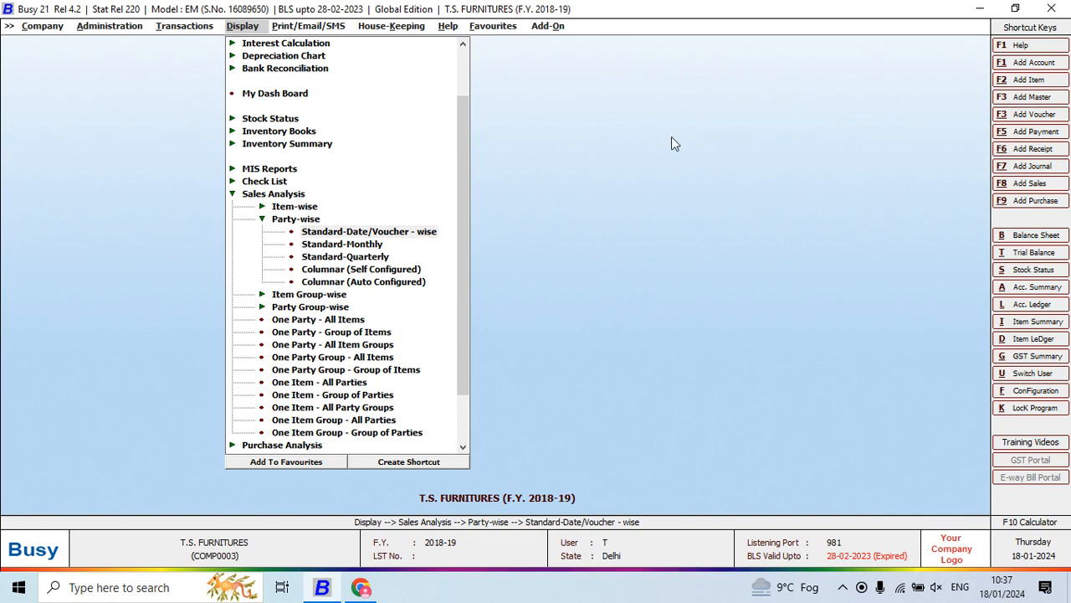
- Generate the party-wise Sales Analysis for AMIT FURNITURES as Nett Sale from 01-04-2018 to 22-05-2018
key("Down")
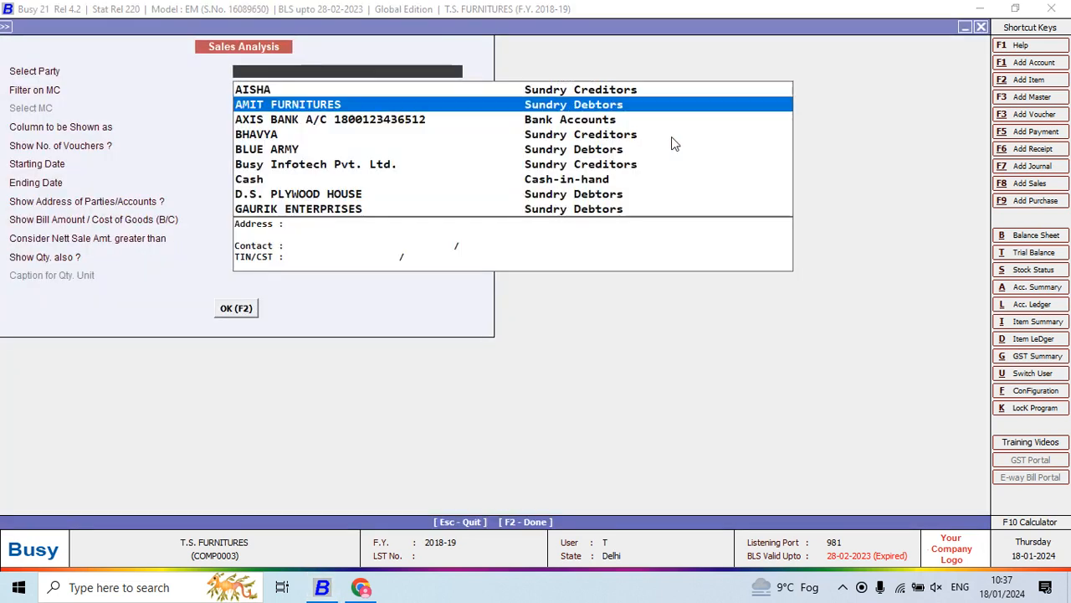
key("Return")
key("Return")
key("Return")
key("Return")
key("Return")
key("Return")
key("Return")
key("Return")
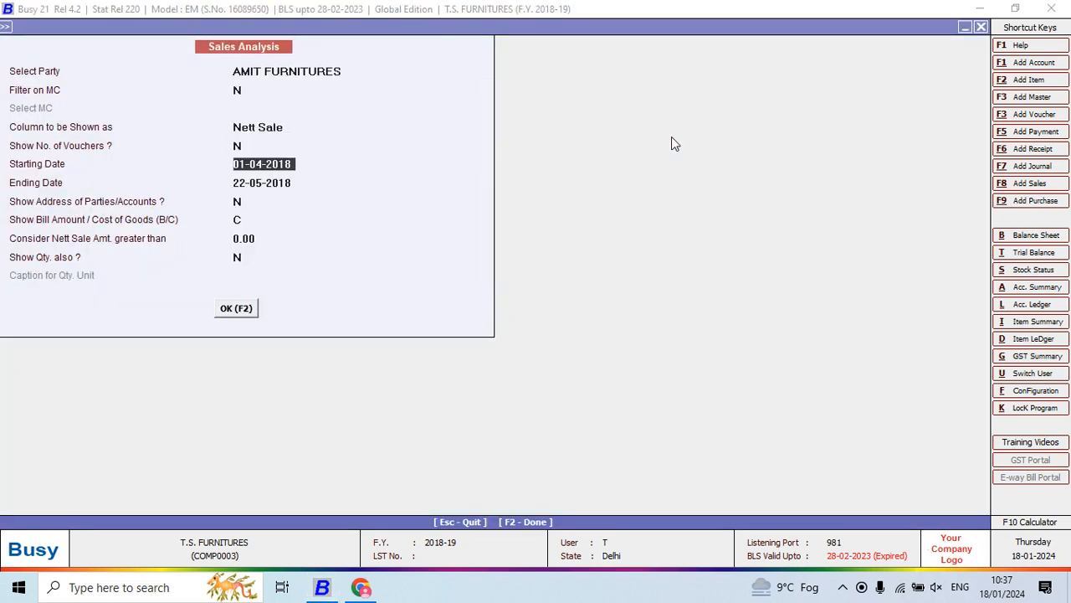
key("F2")
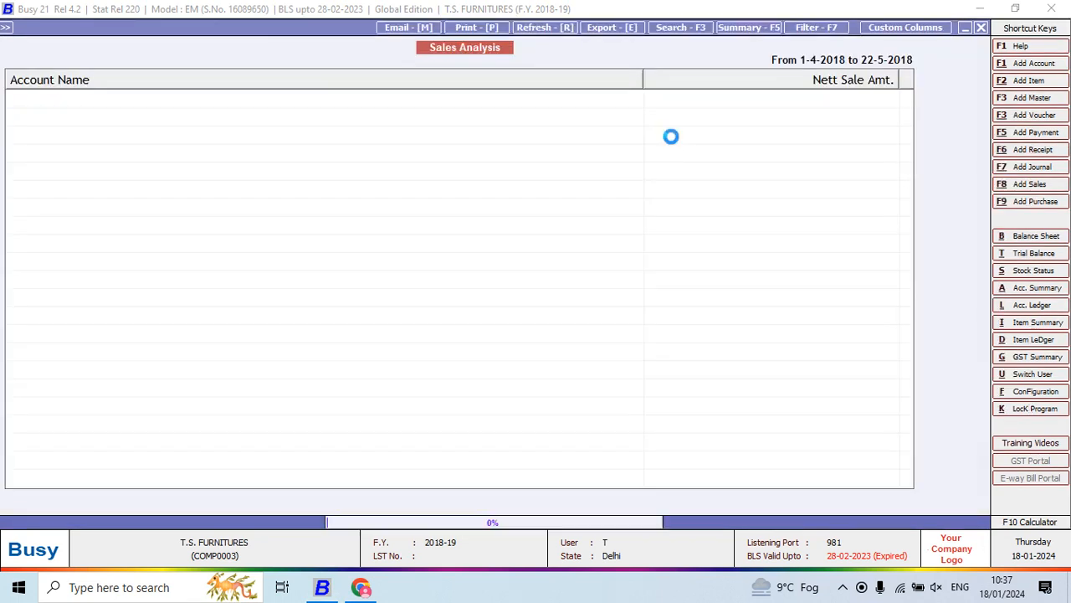
- View the sales transactions of AMIT FURNITURES and leave the party-wise Sales Analysis
key("Return")
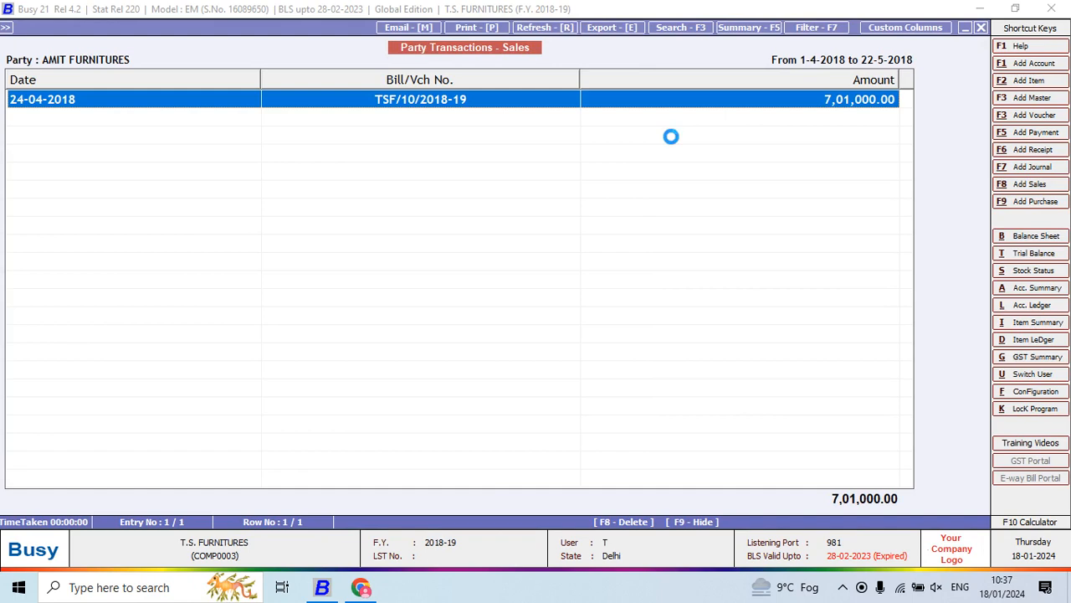
key("Return")
key("Escape")
key("Escape")
key("Escape")
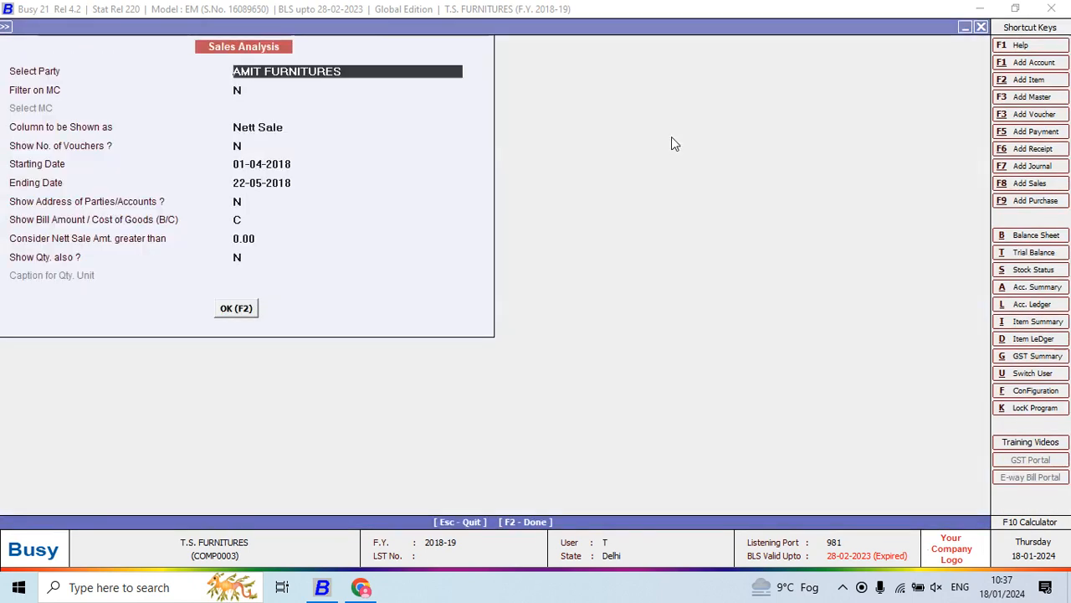
key("Escape")
key("Escape")
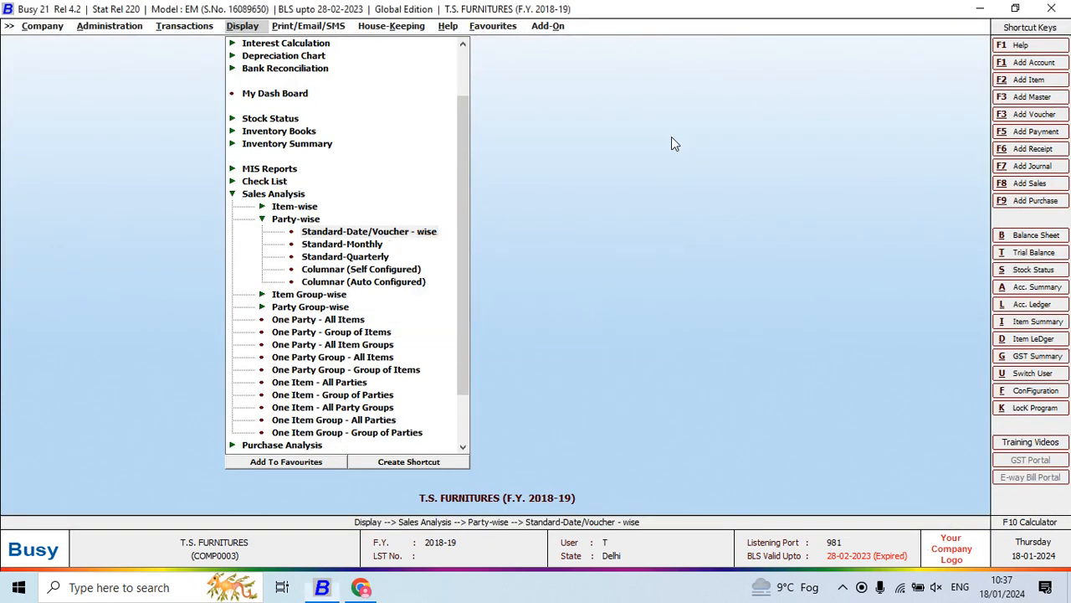
key("Up")
key("Up")
key("Return")
key("Down")
key("Return")
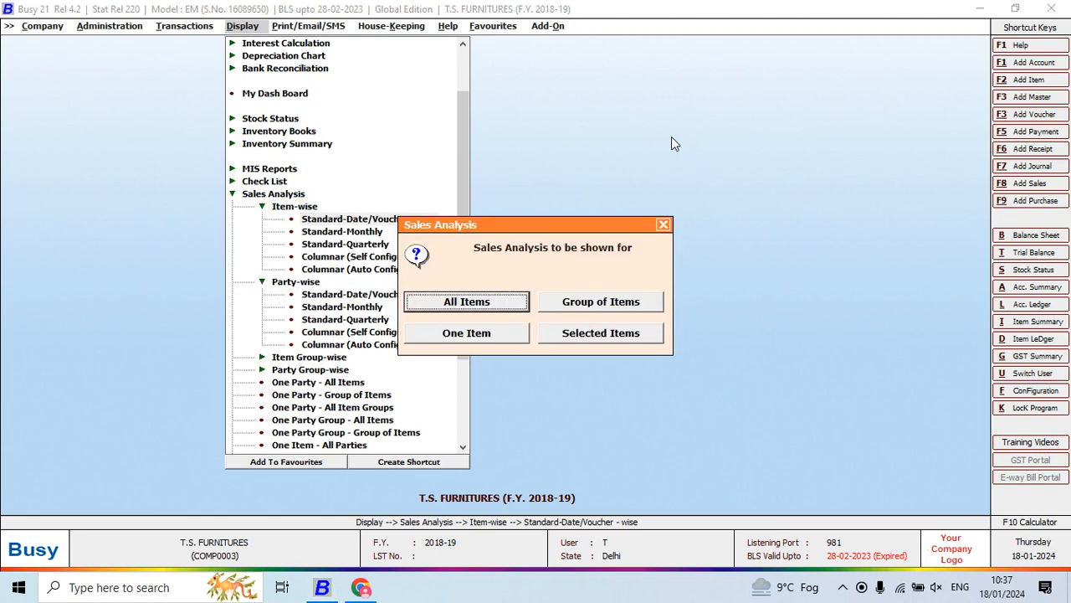
key("Down")
key("Down")
key("Return")
key("Return")
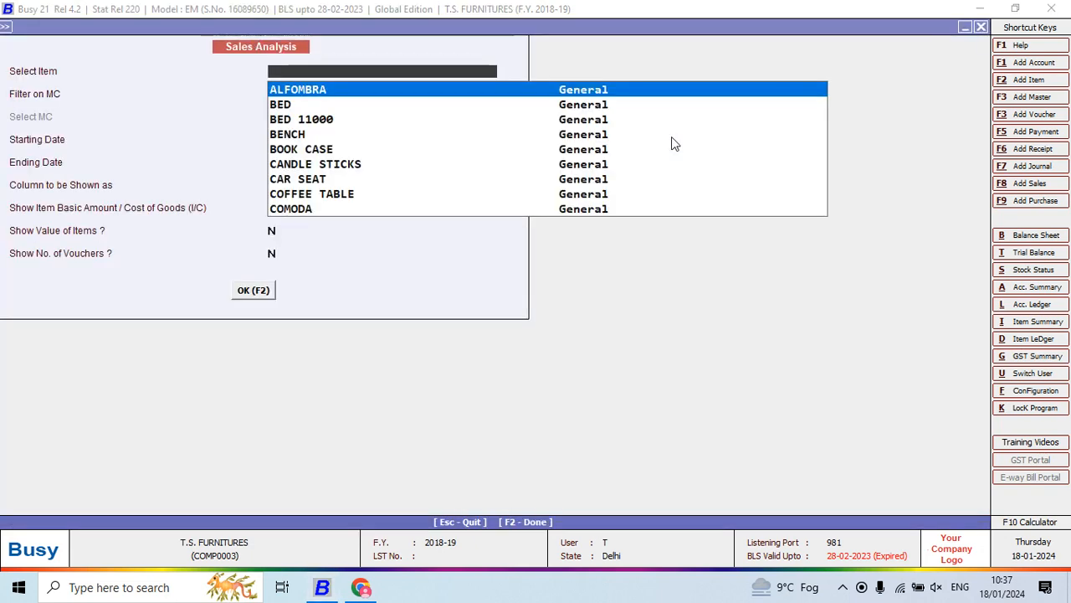
key("Escape")
key("Return")
key("Escape")
key("Escape")
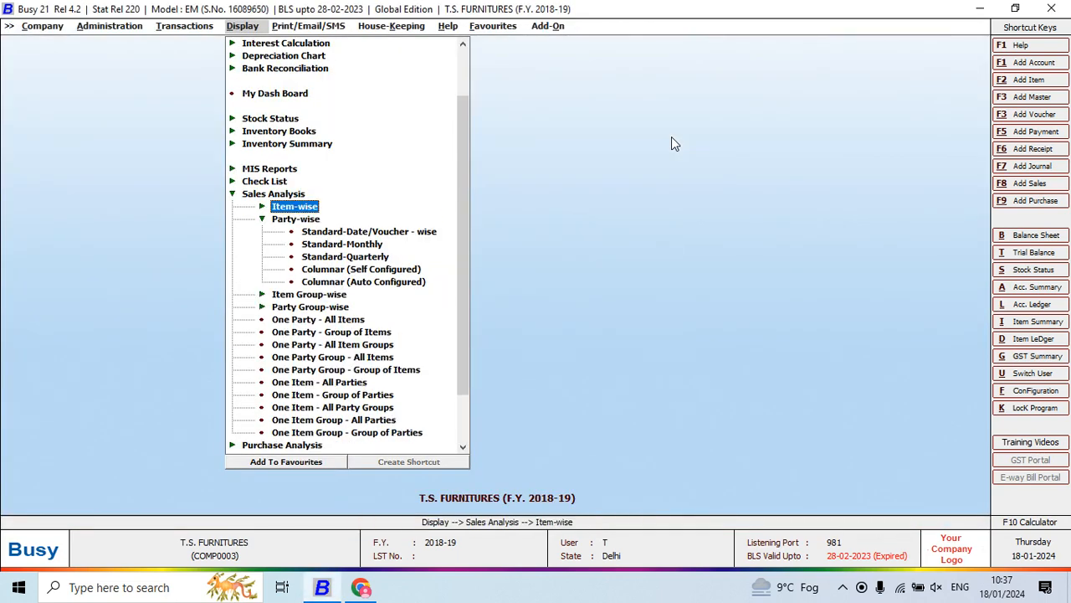
- Open the One Party - All Items report in Sales Analysis
key("Down")
key("Down")
key("Down")
key("Down")
key("Down")
key("Down")
key("Down")
key("Up")
key("Down")
key("Down")
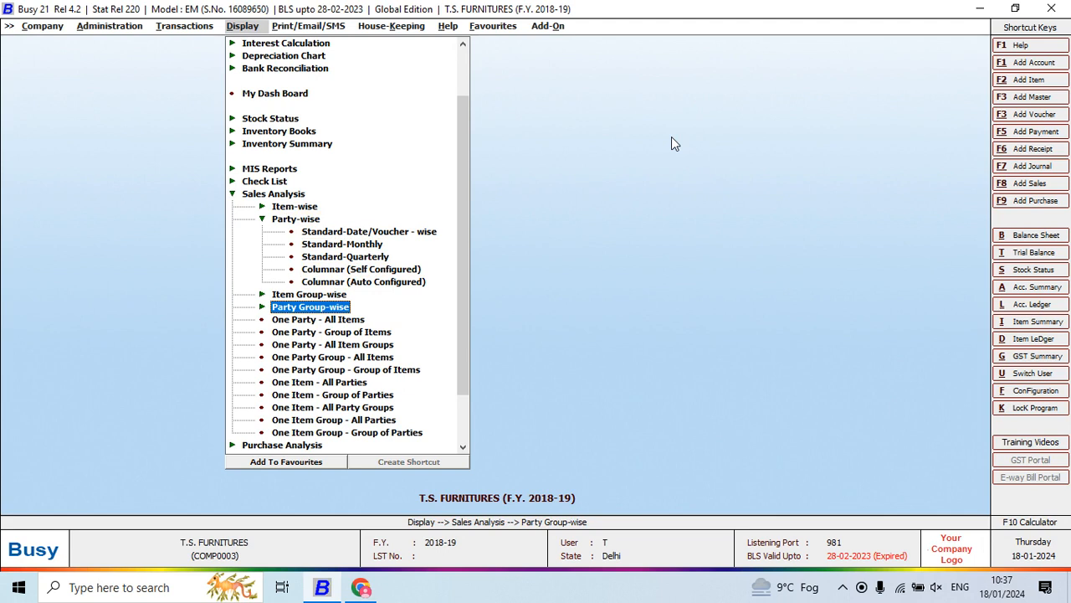
key("Down")
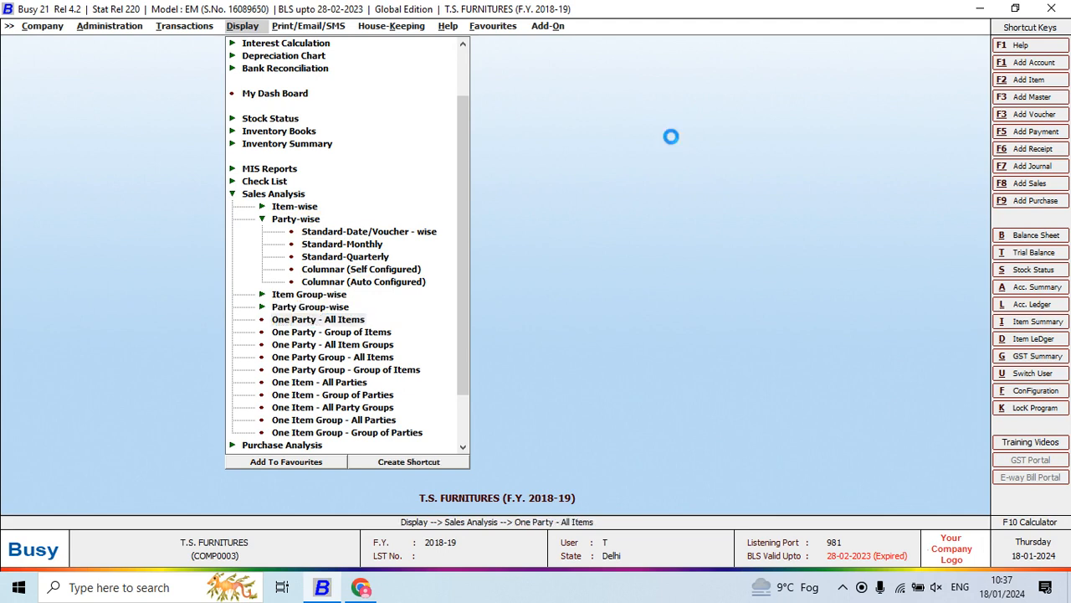
key("Return")
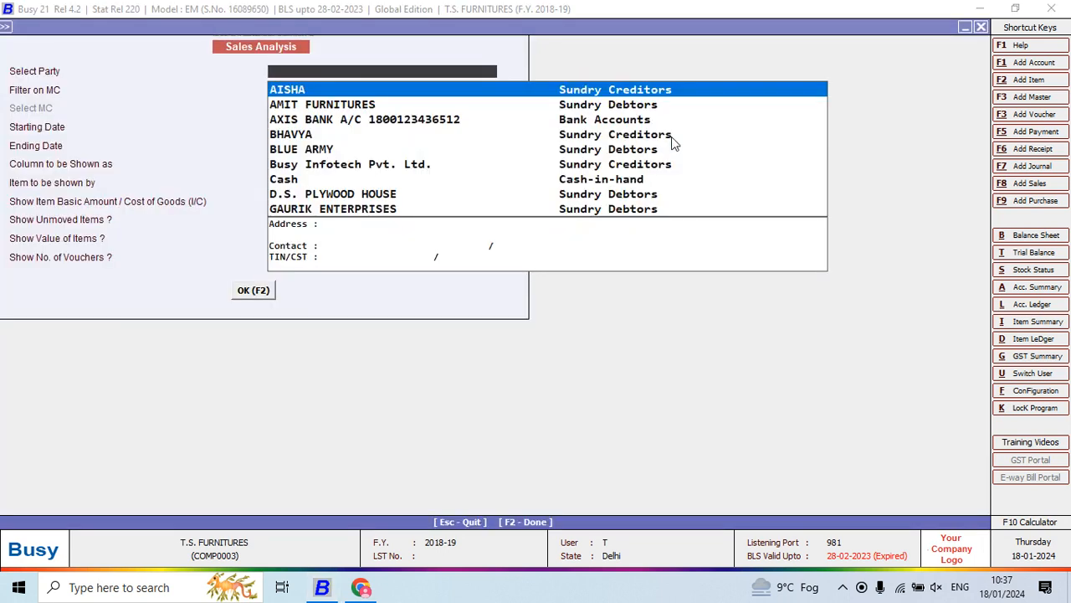
- Generate the One Party - All Items sales report for BLUE ARMY from 01-04-2018 to 22-05-2018
key("Down")
key("Down")
key("Down")
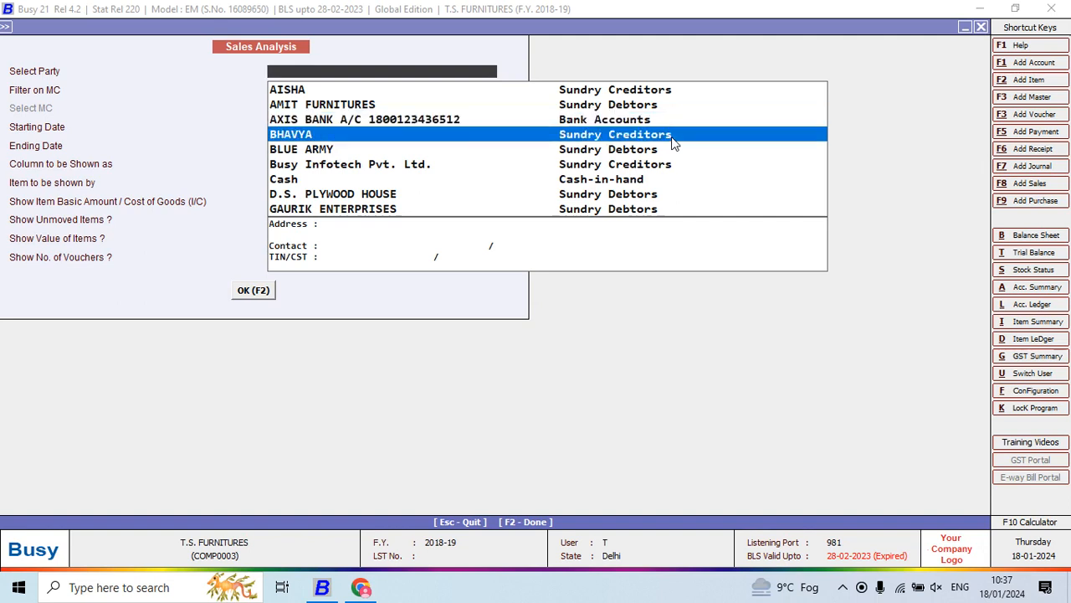
key("Down")
key("Return")
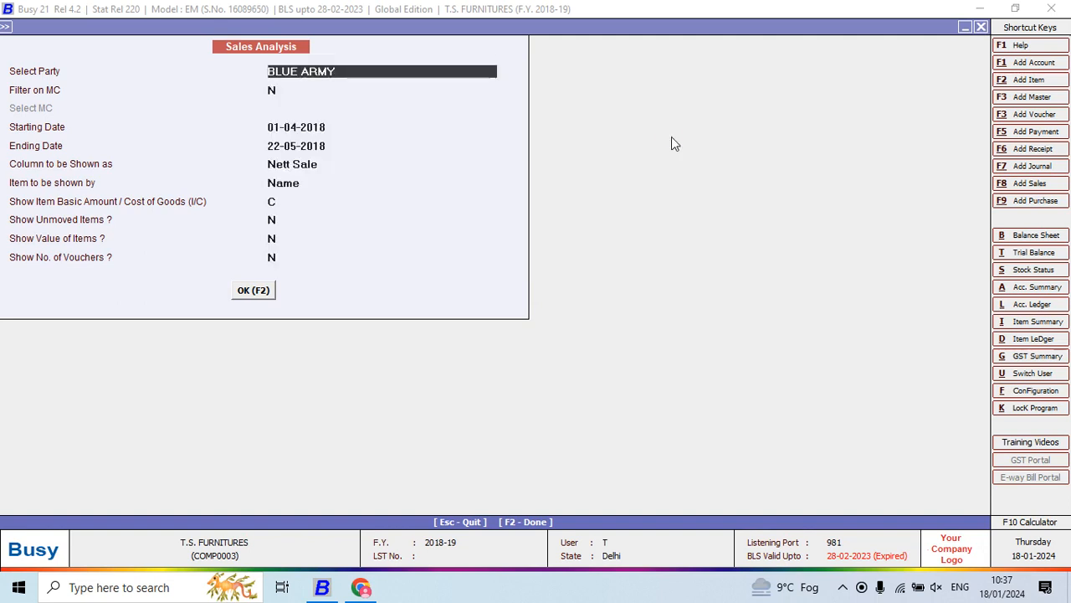
key("F2")
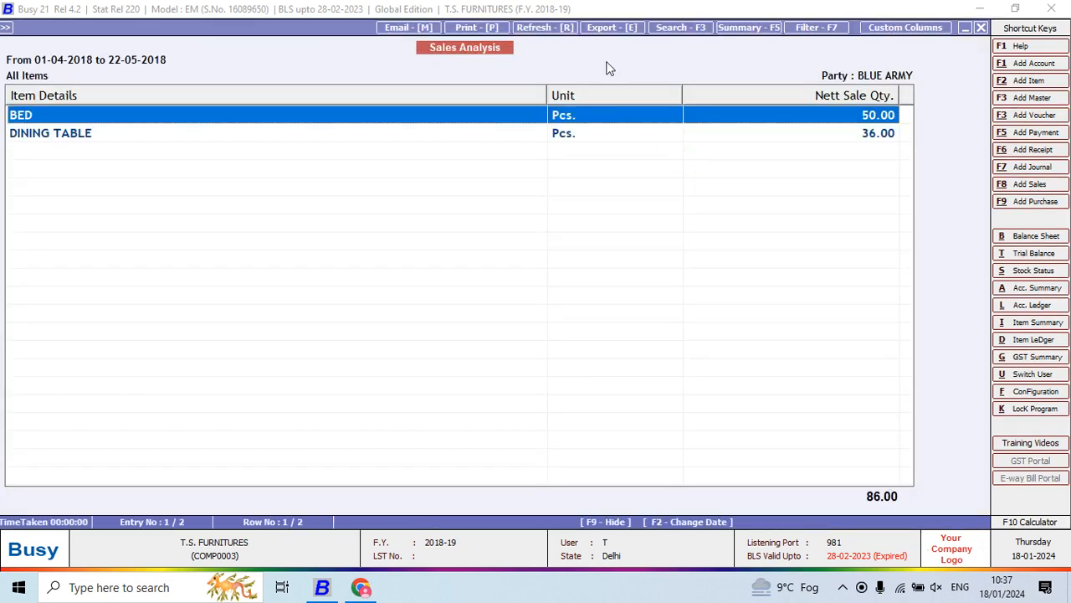
- Narrow the Item Details column and review the items and net sale quantities sold to BLUE ARMY
left_click_drag(548, 95, 393, 184)
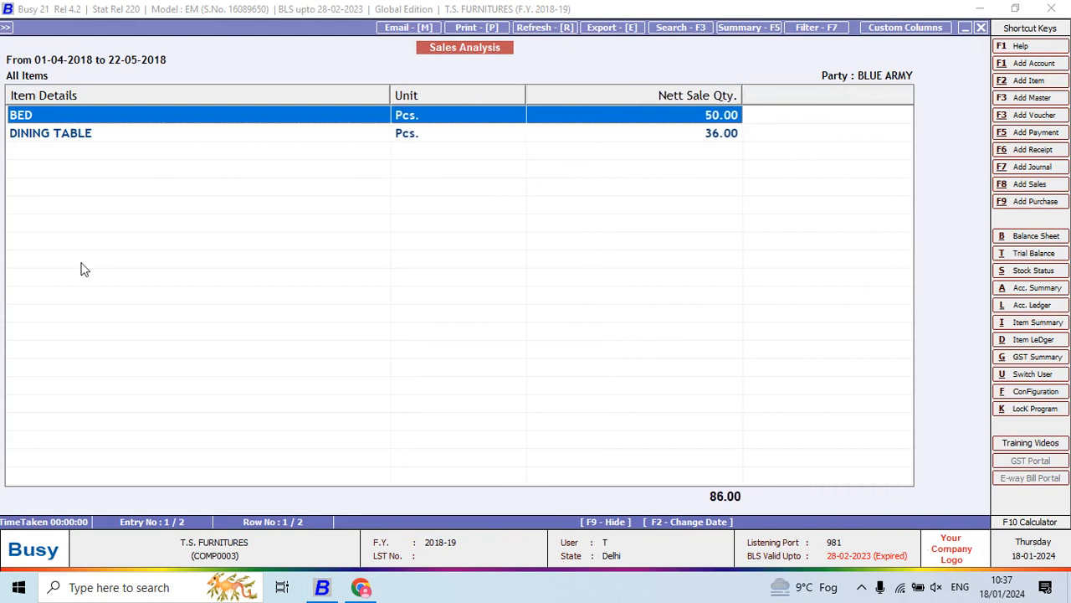
left_click(88, 138)
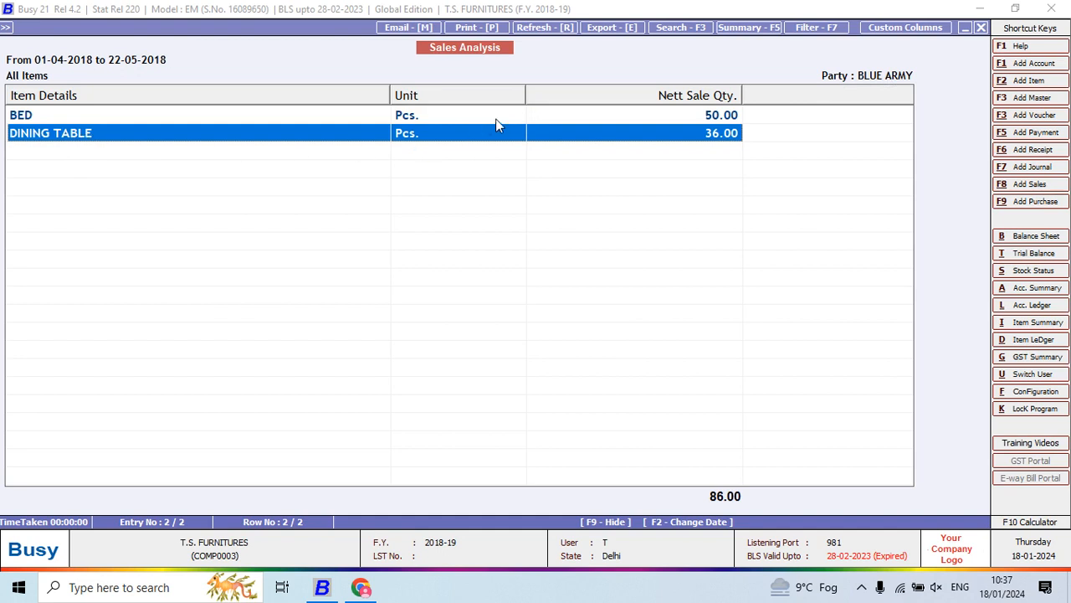
left_click(593, 121)
left_click(595, 137)
- Switch to the Project 5 PDF and look back over its final questions
key("alt+Tab")
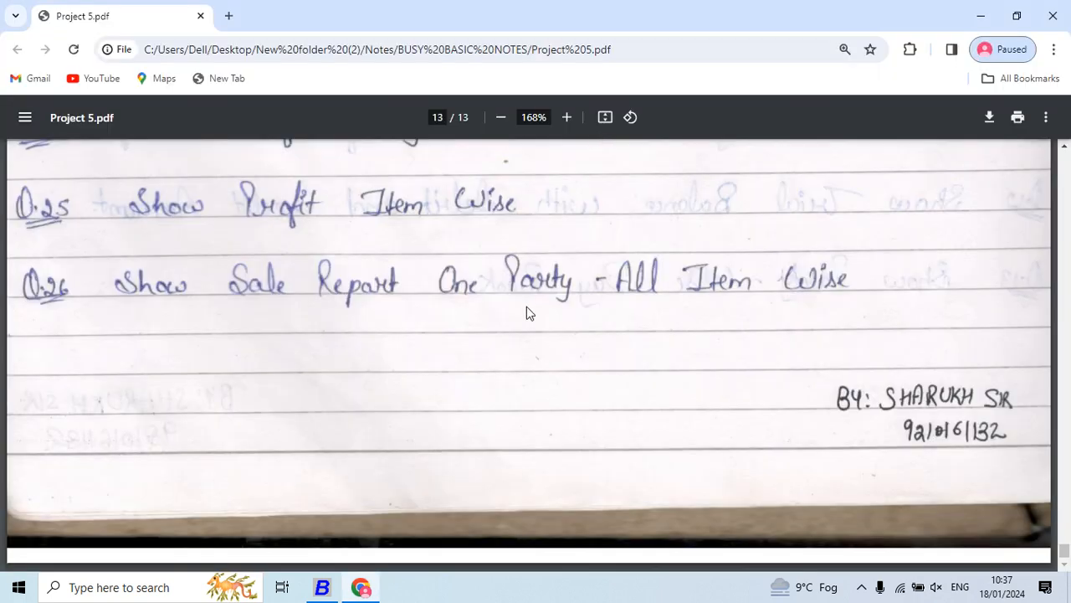
scroll(527, 307, "up", 5)
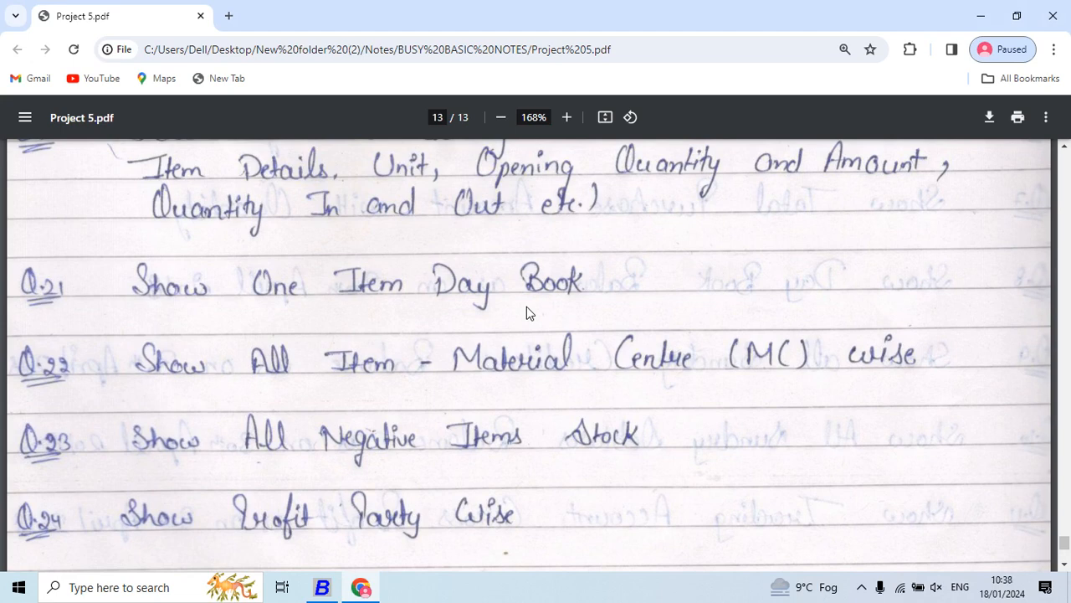
left_click(862, 586)
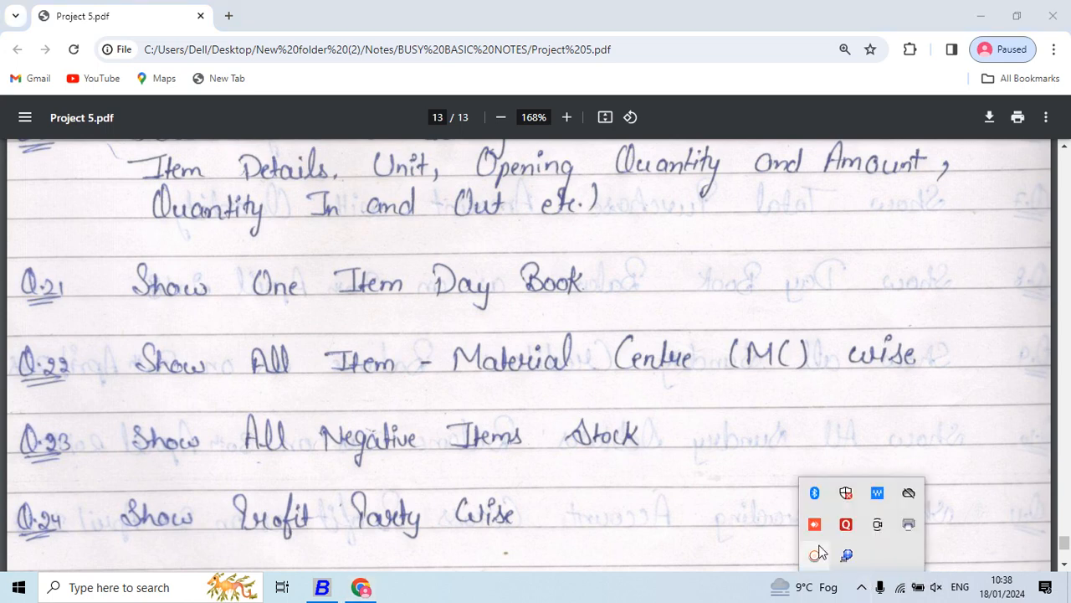
left_click(814, 554)
left_click(1059, 536)
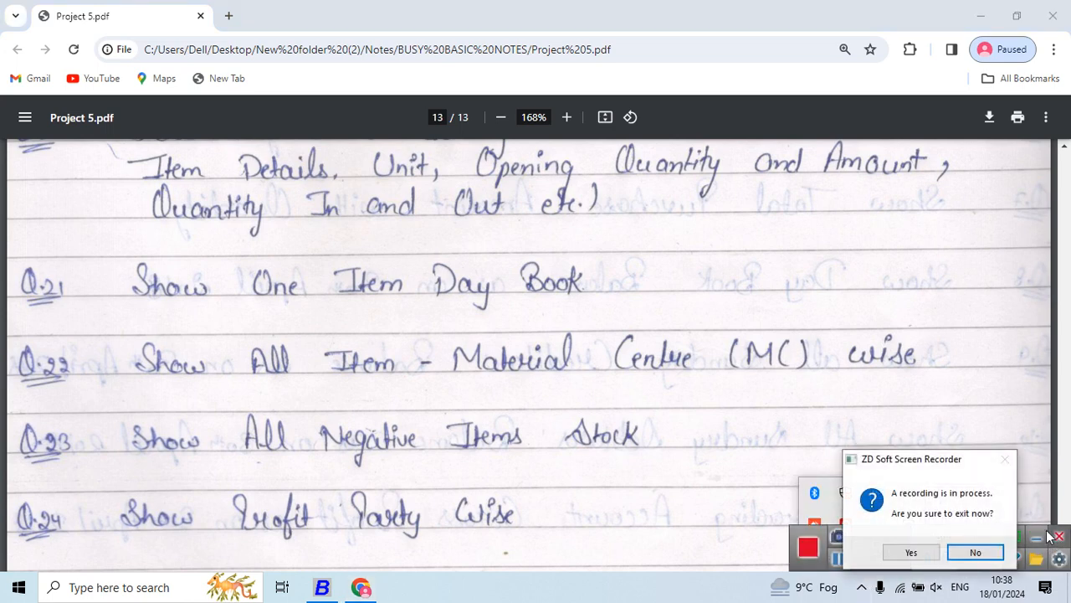